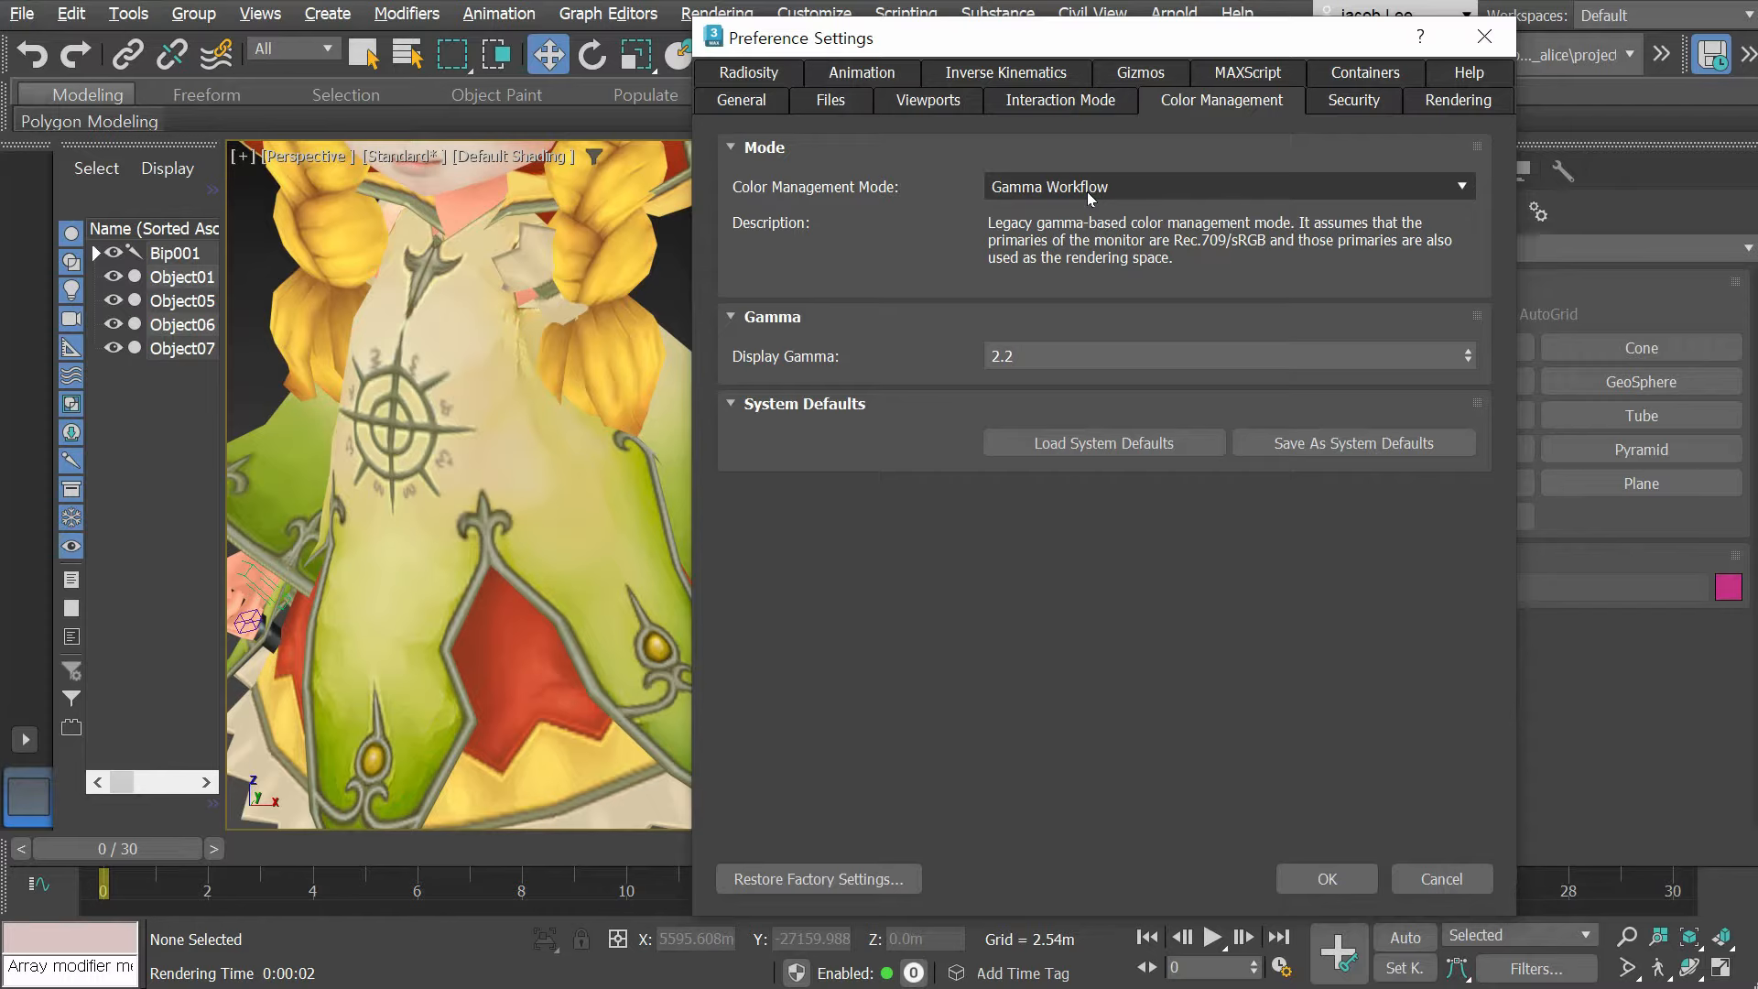
Step: Set the color management mode to OCIO (Technology Preview) - 3ds Max Default, reveal the advanced display settings, and confirm switching to OCIO mode
click(1181, 185)
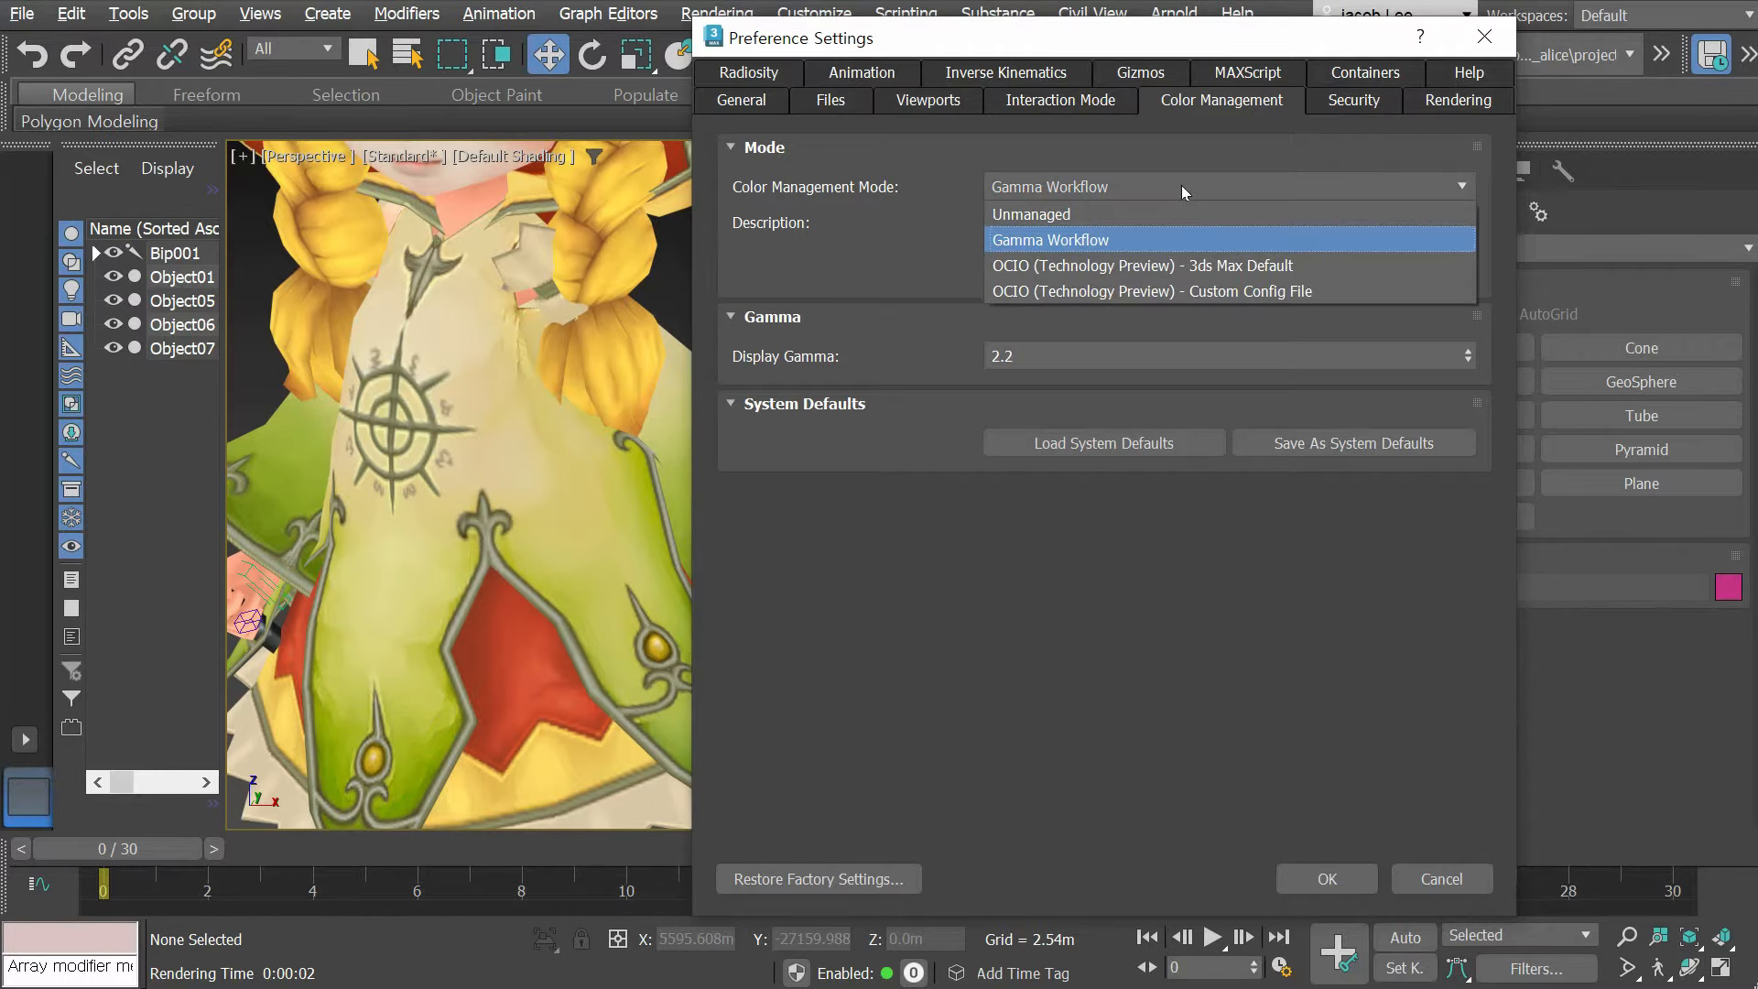
click(1165, 267)
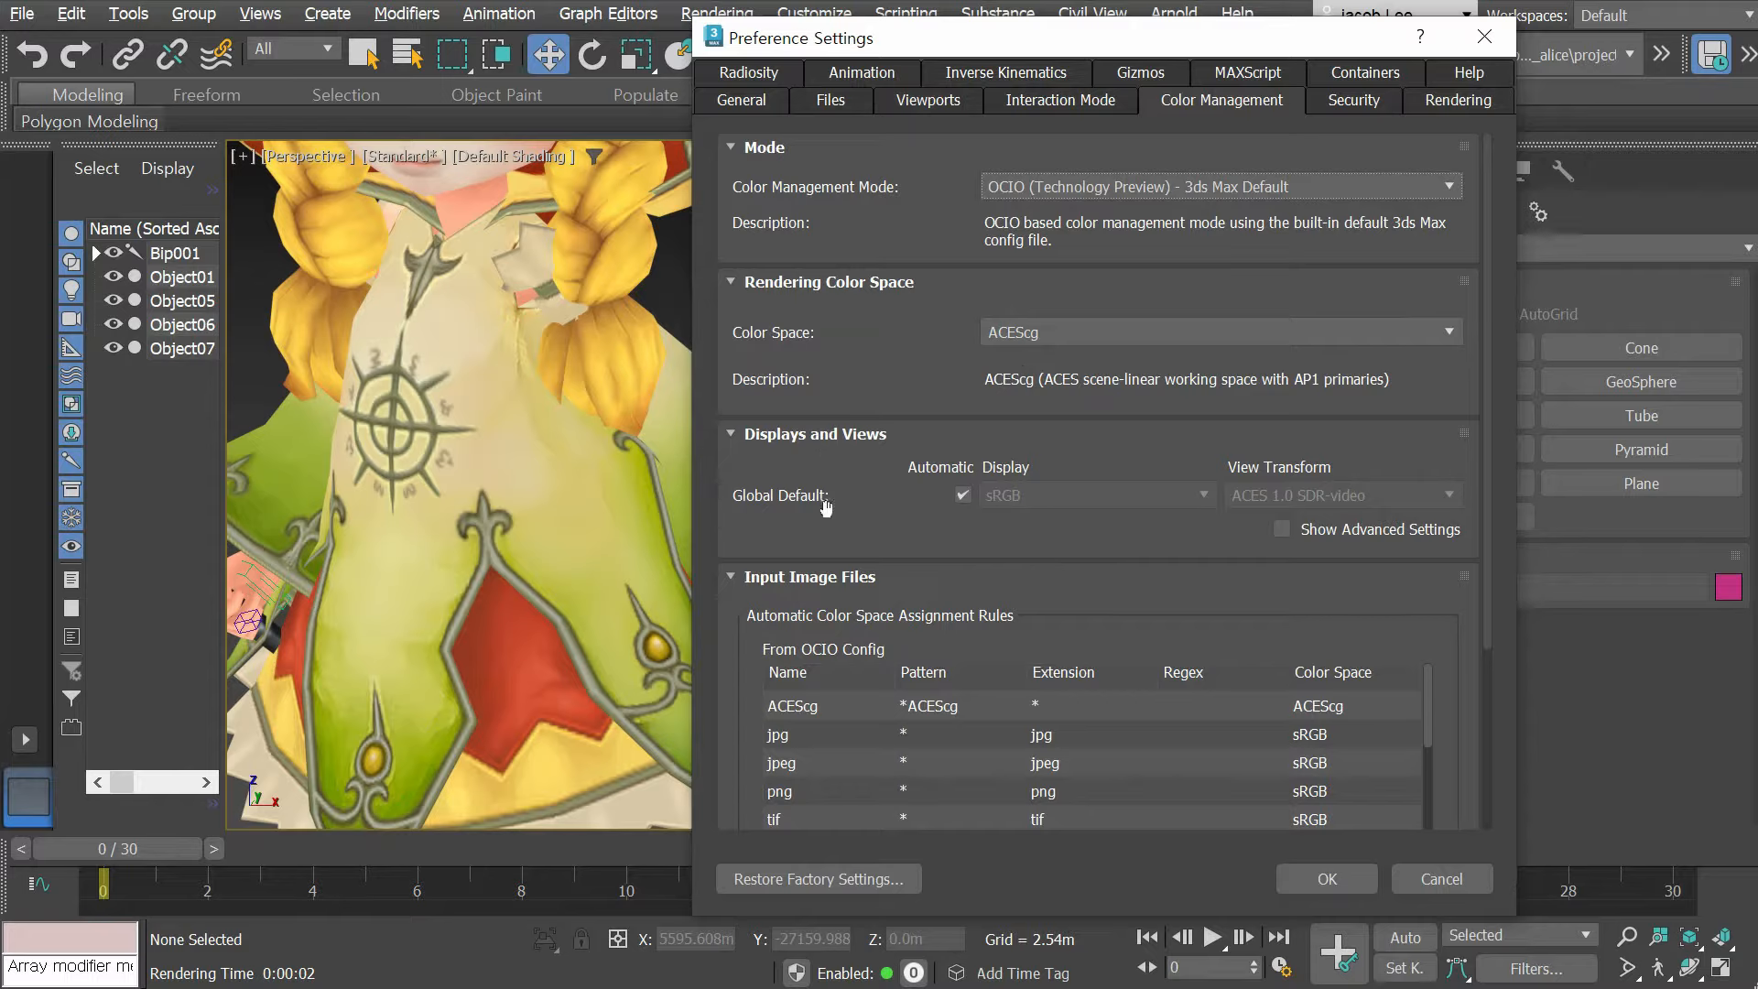
click(1292, 527)
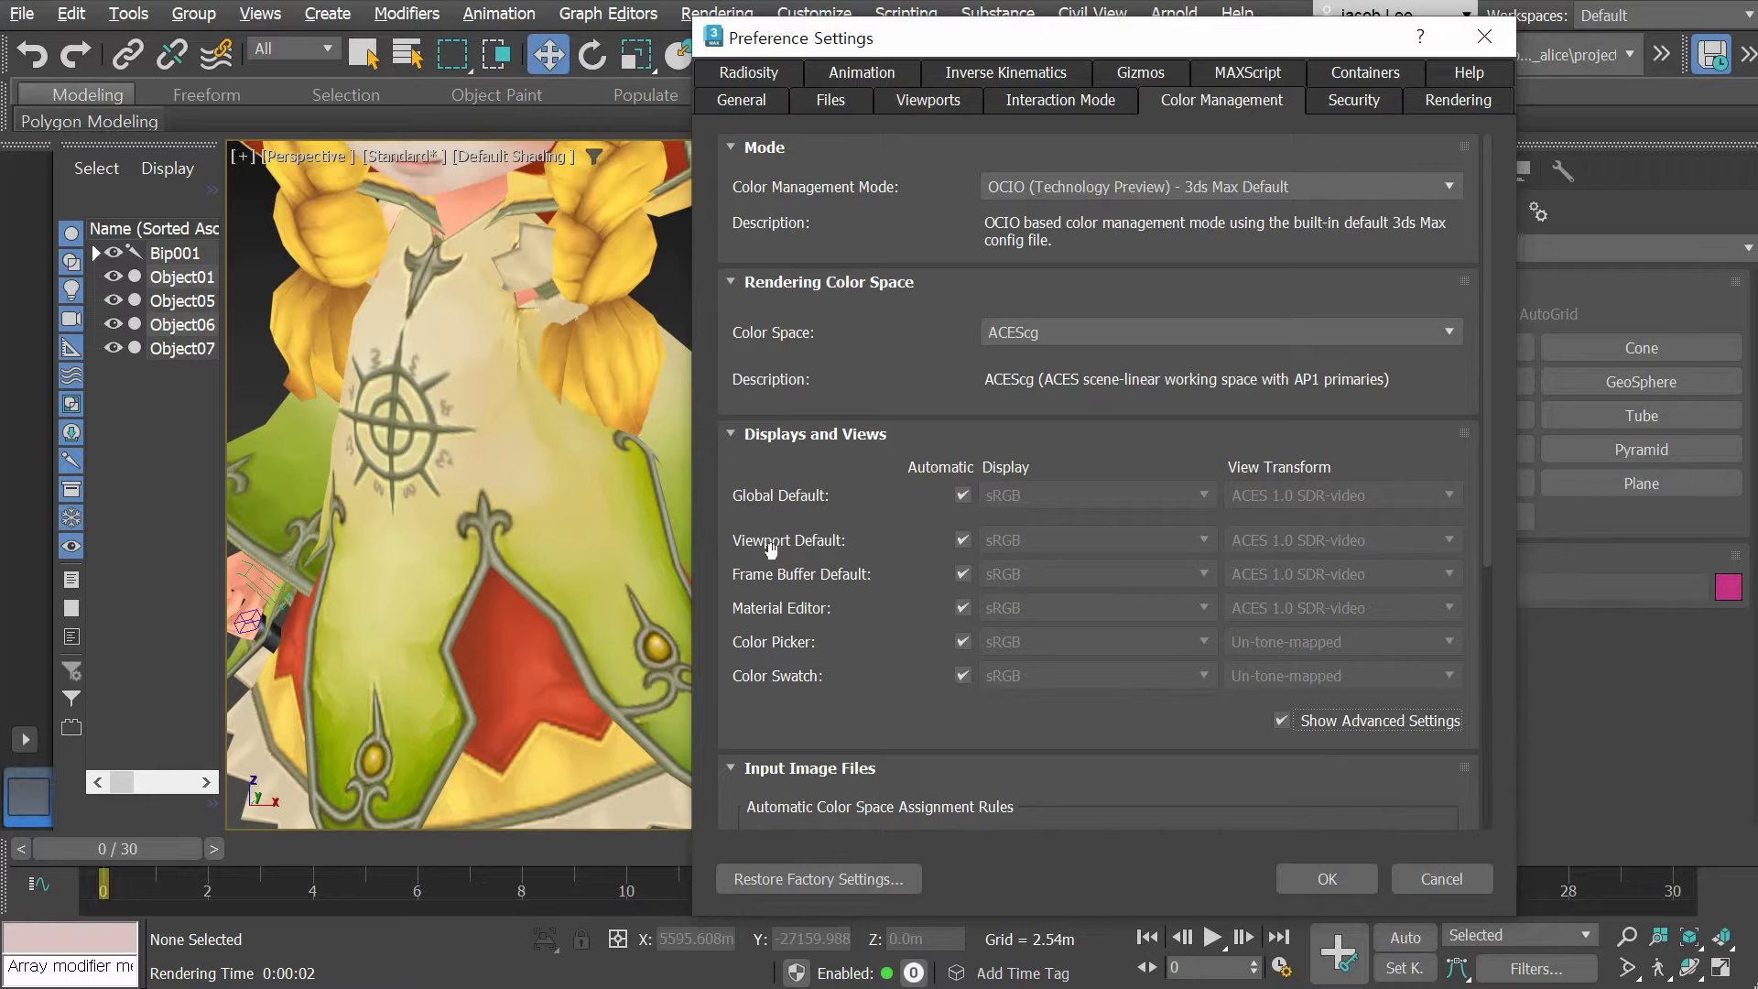
click(962, 540)
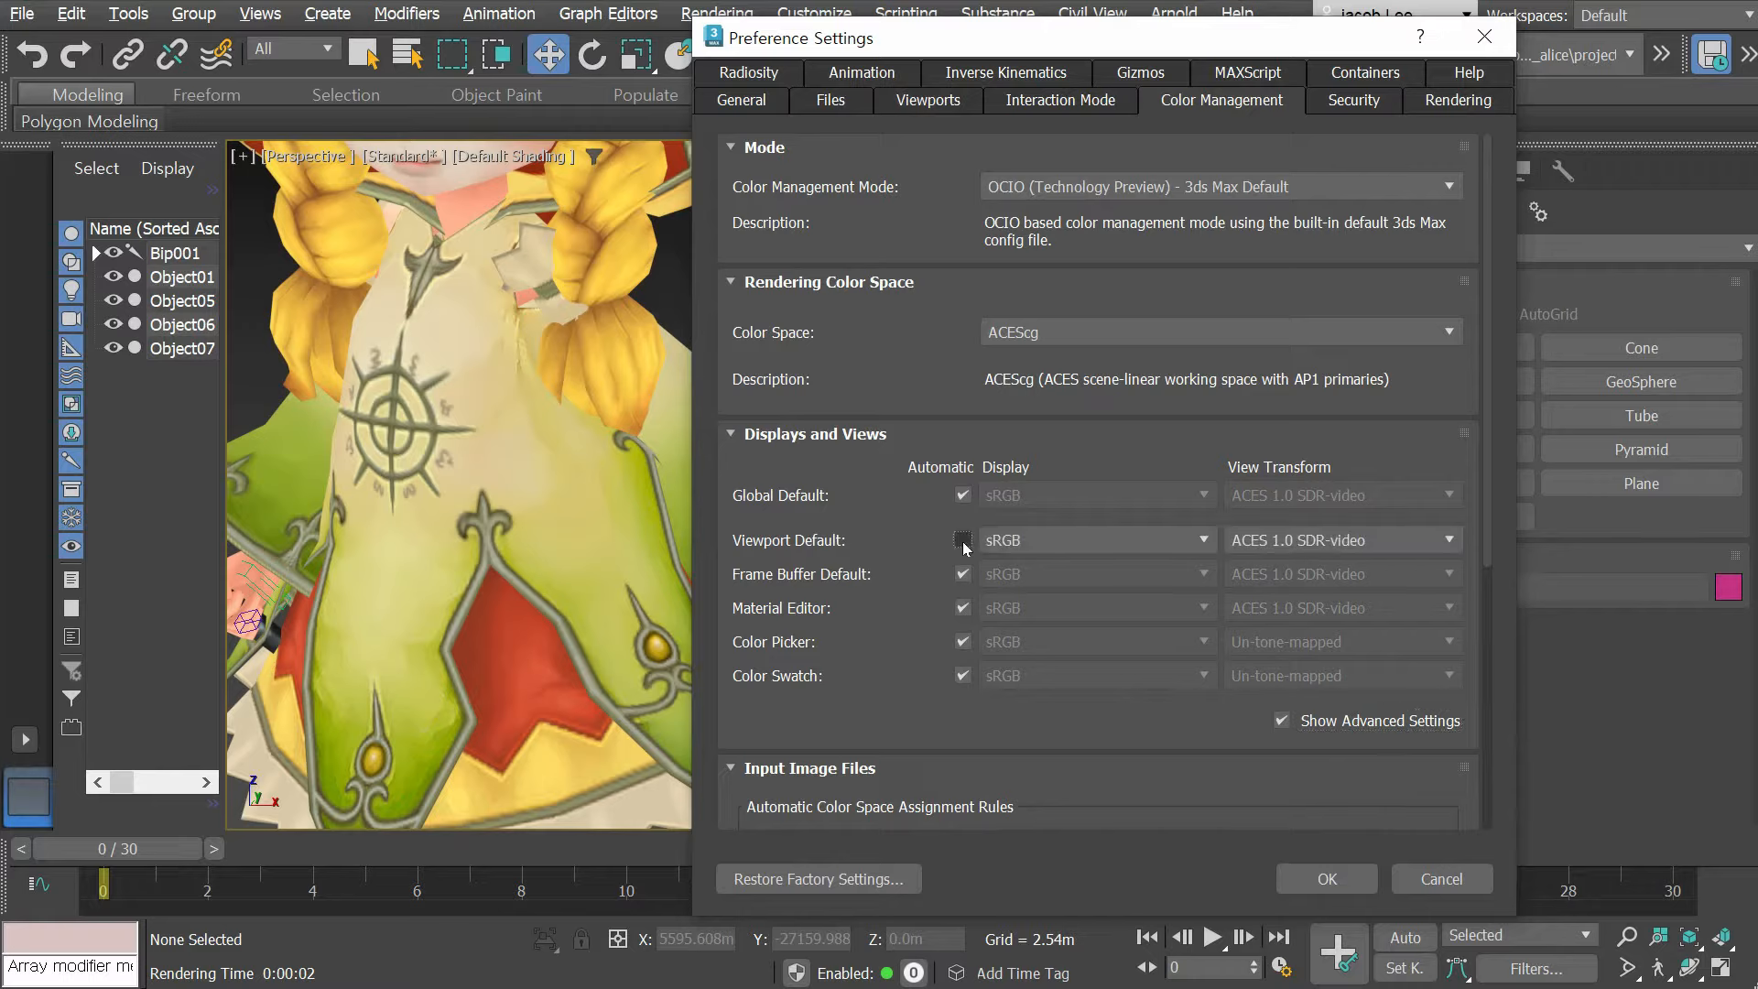
click(962, 541)
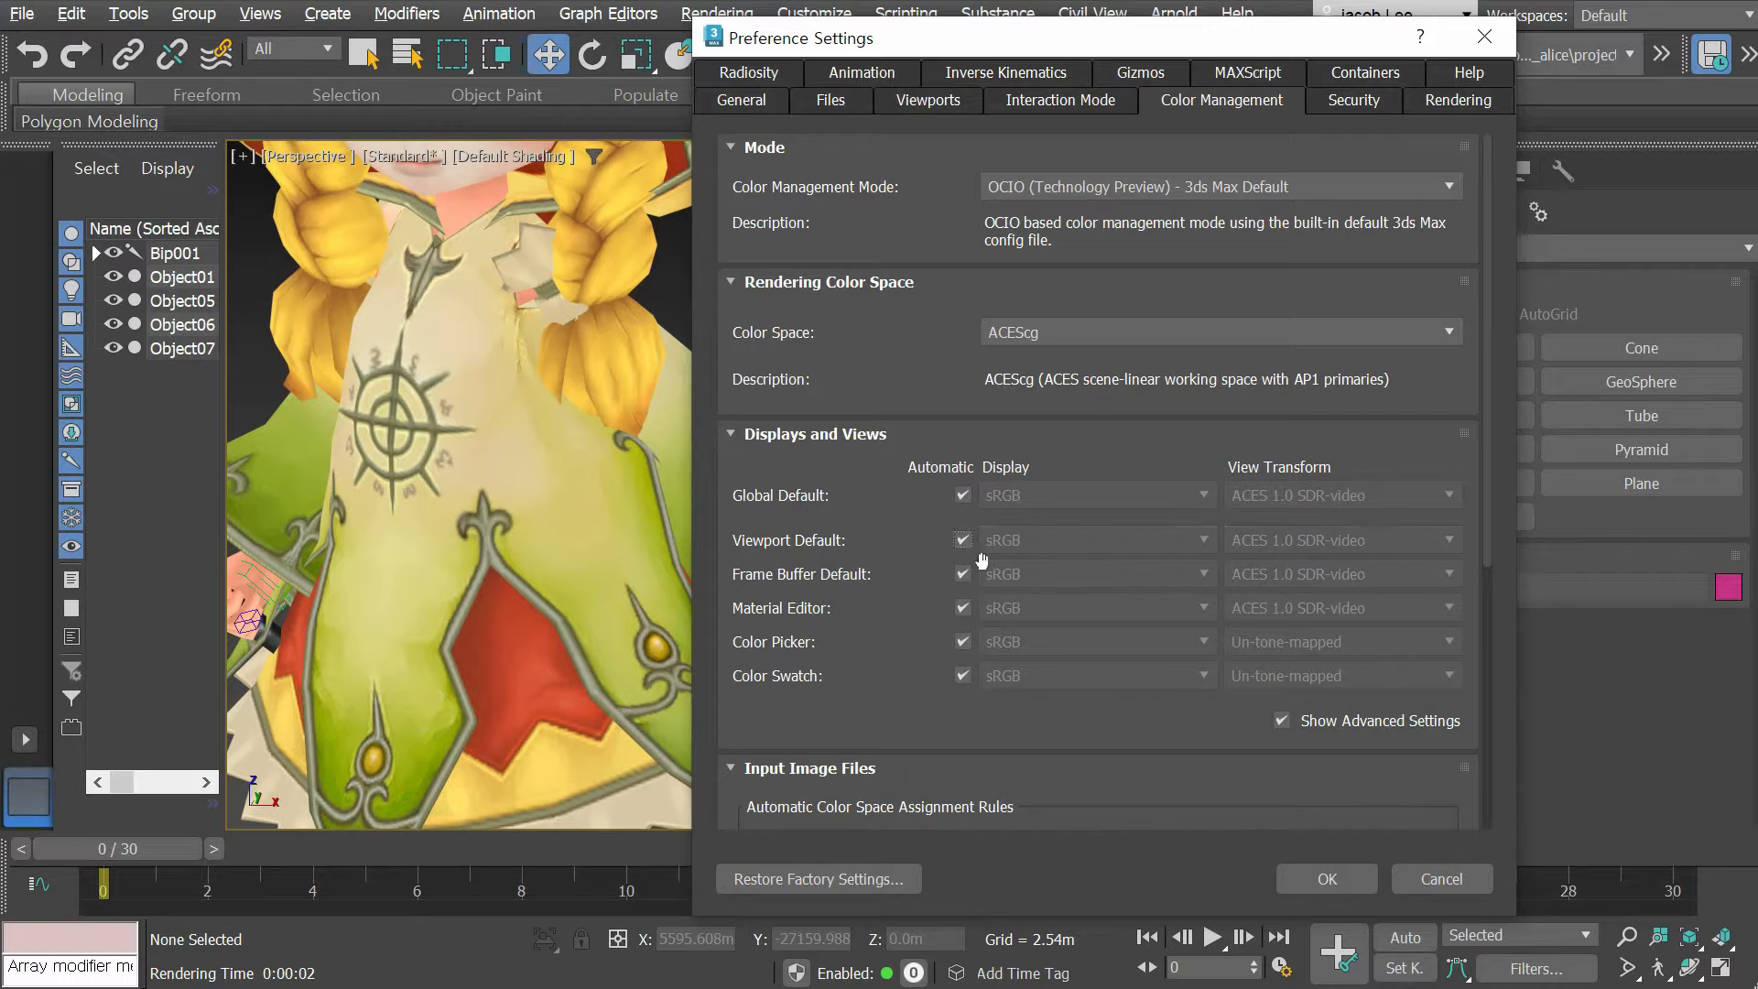
click(1318, 876)
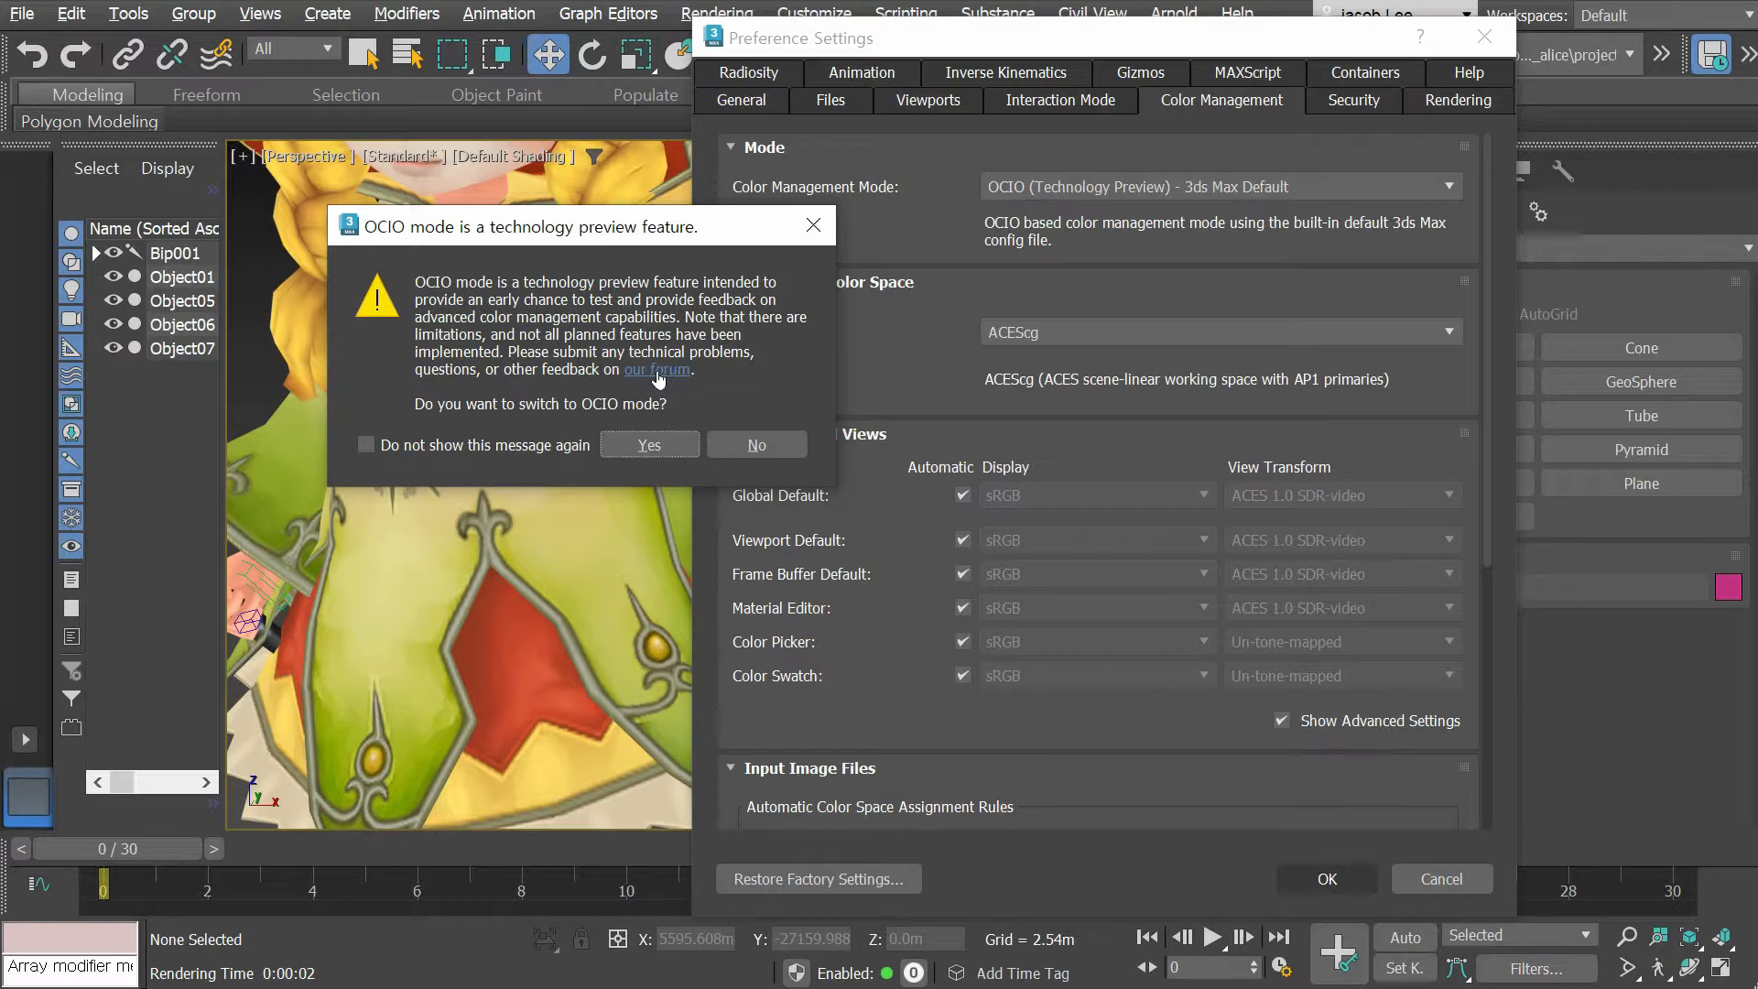
click(648, 444)
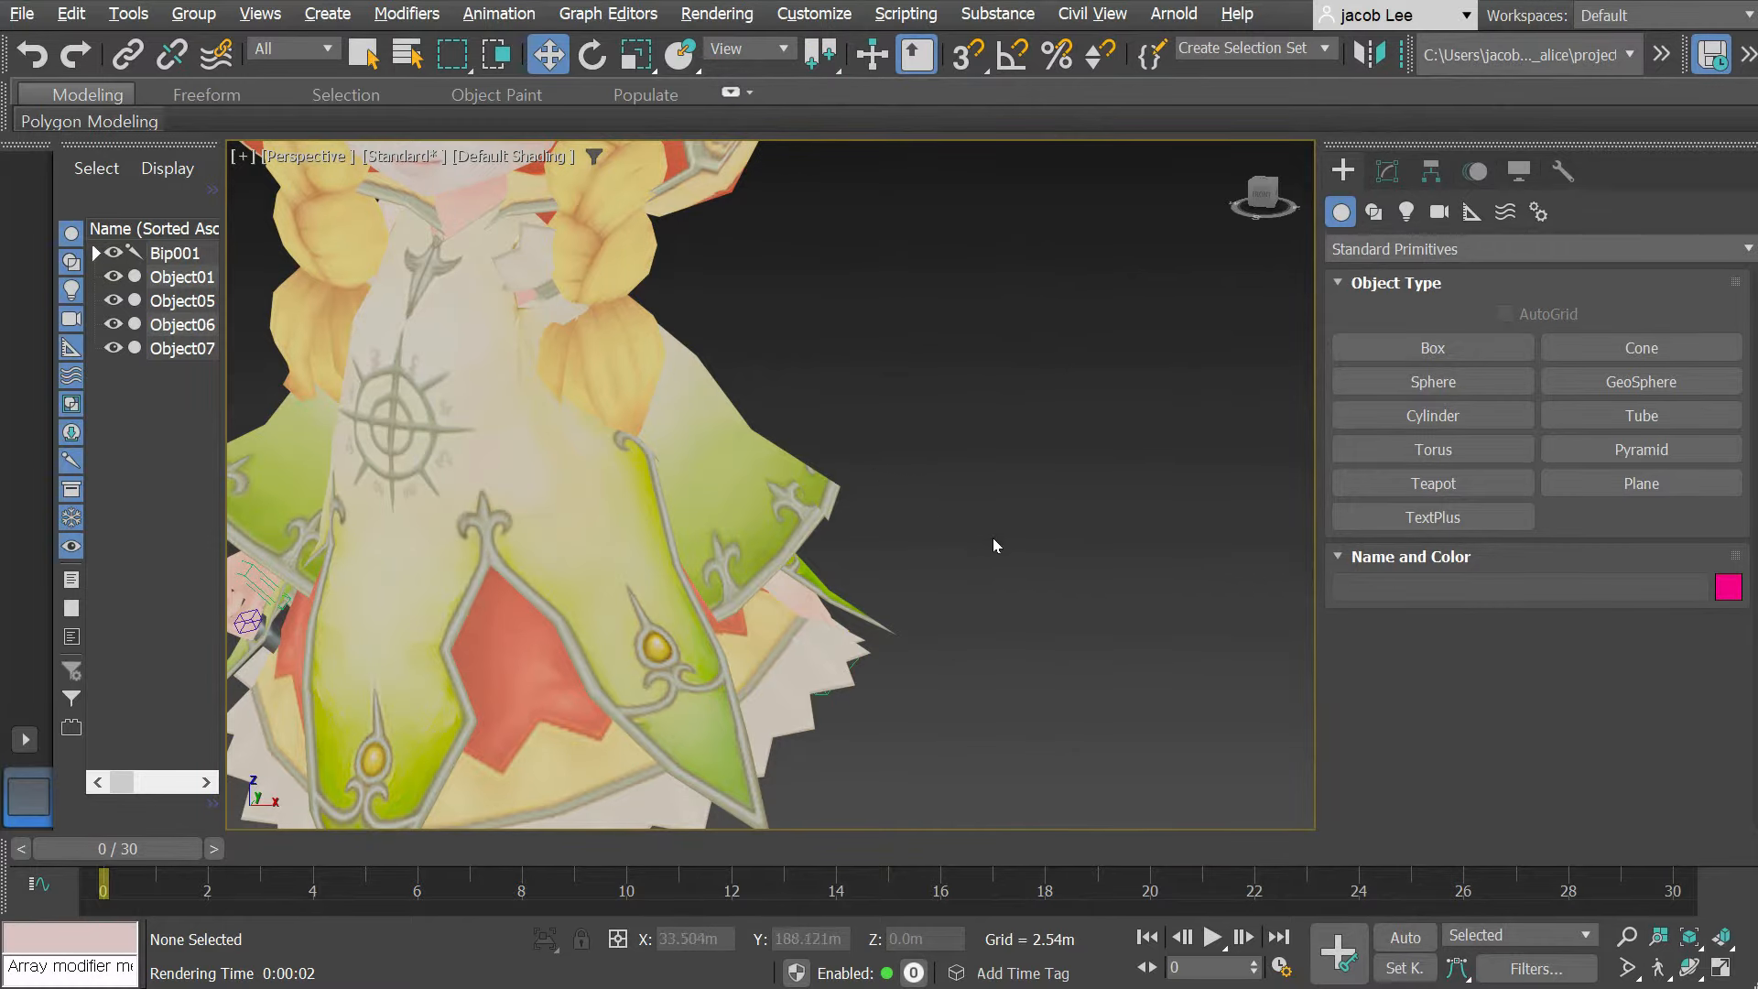
Step: Reopen the Color Management preferences, review the input image file rules, and show the advanced display settings
click(814, 14)
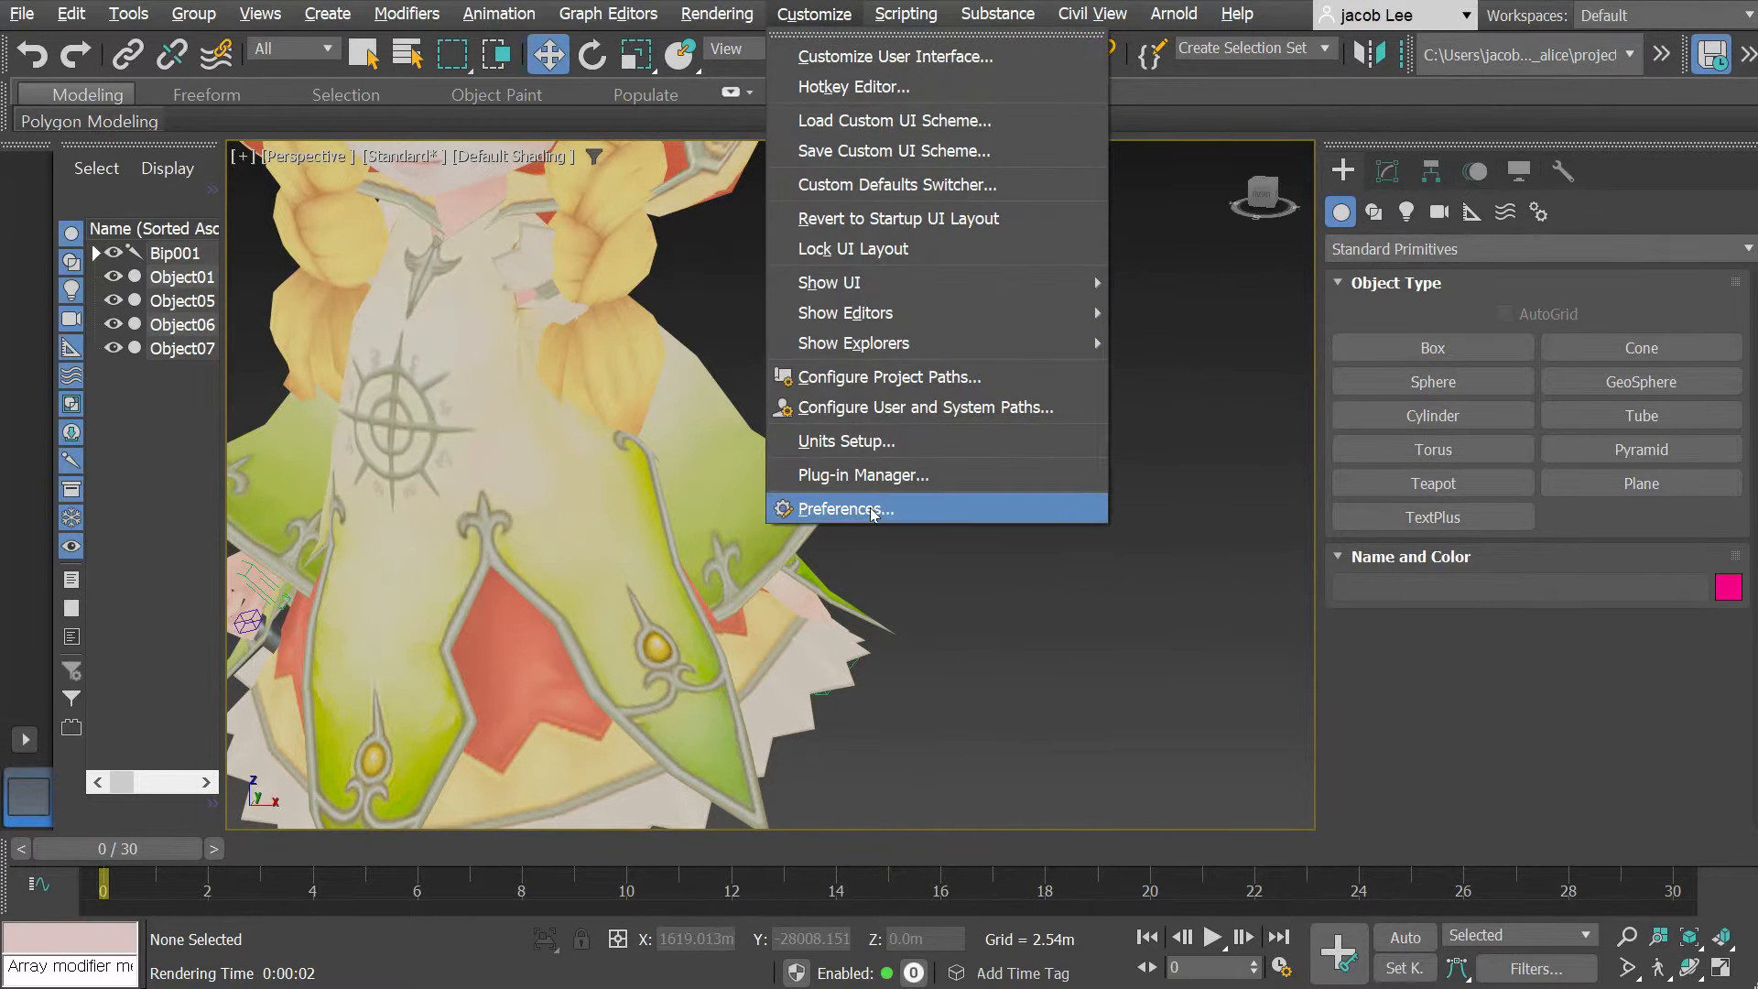
click(845, 509)
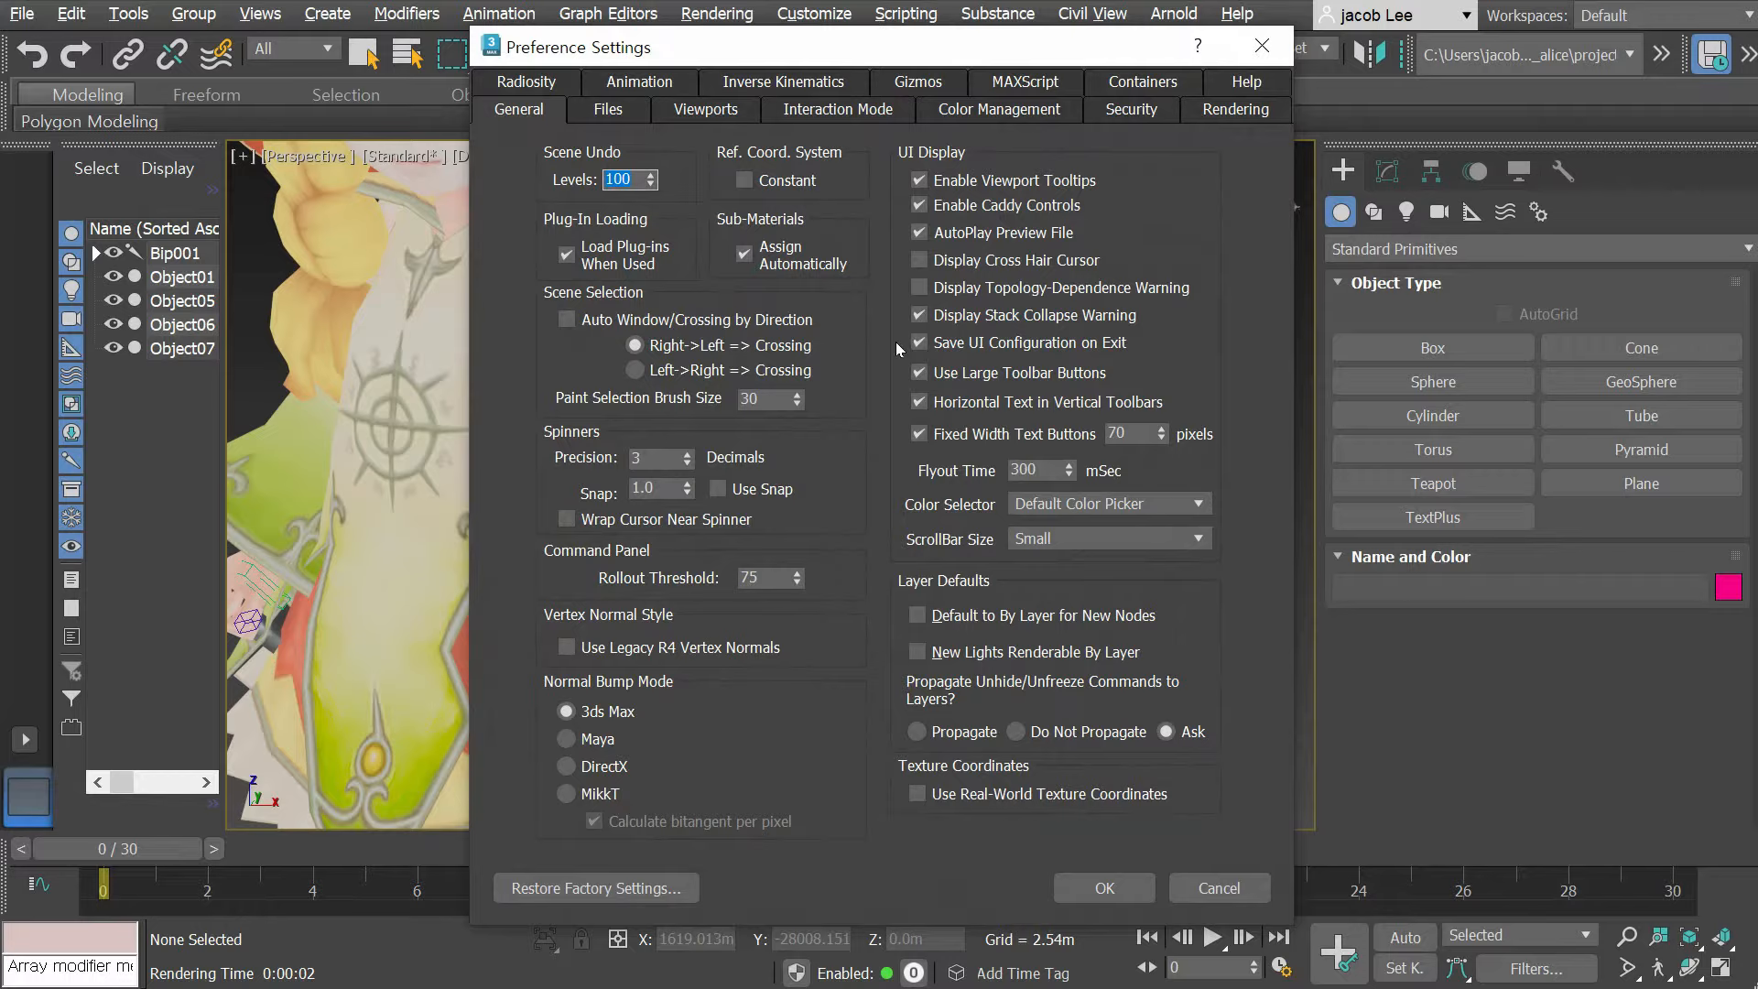
click(1038, 110)
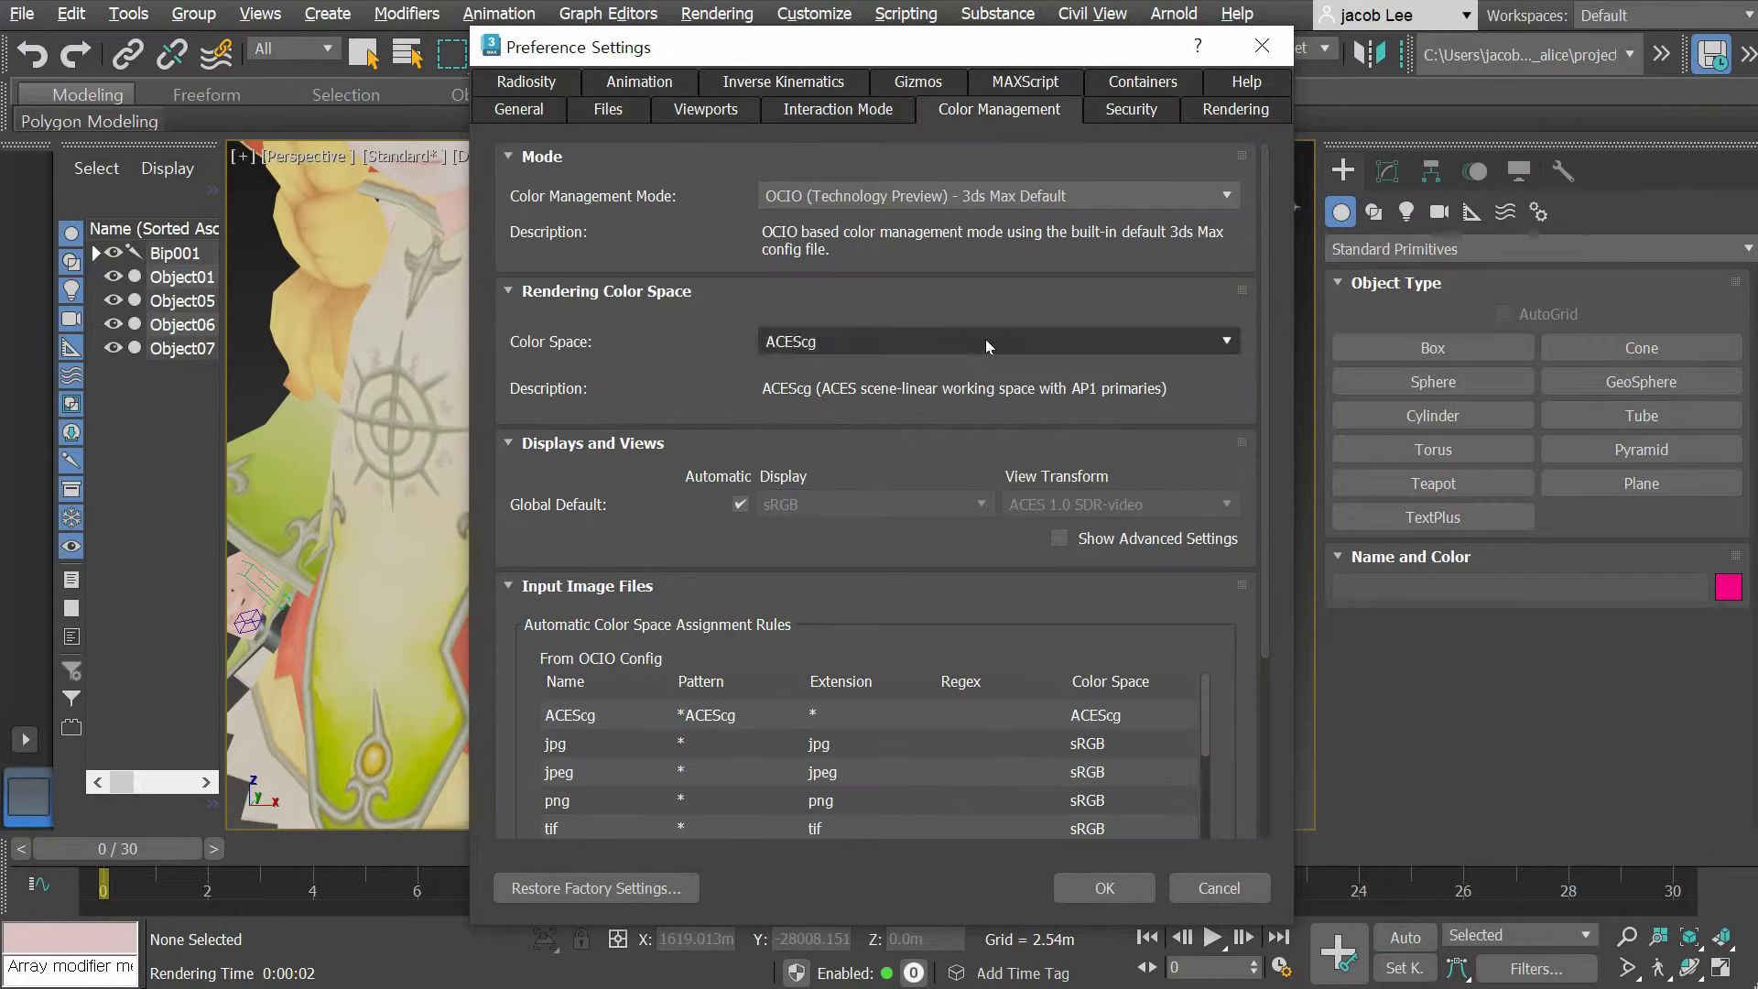
scroll(1128, 582, down, 3)
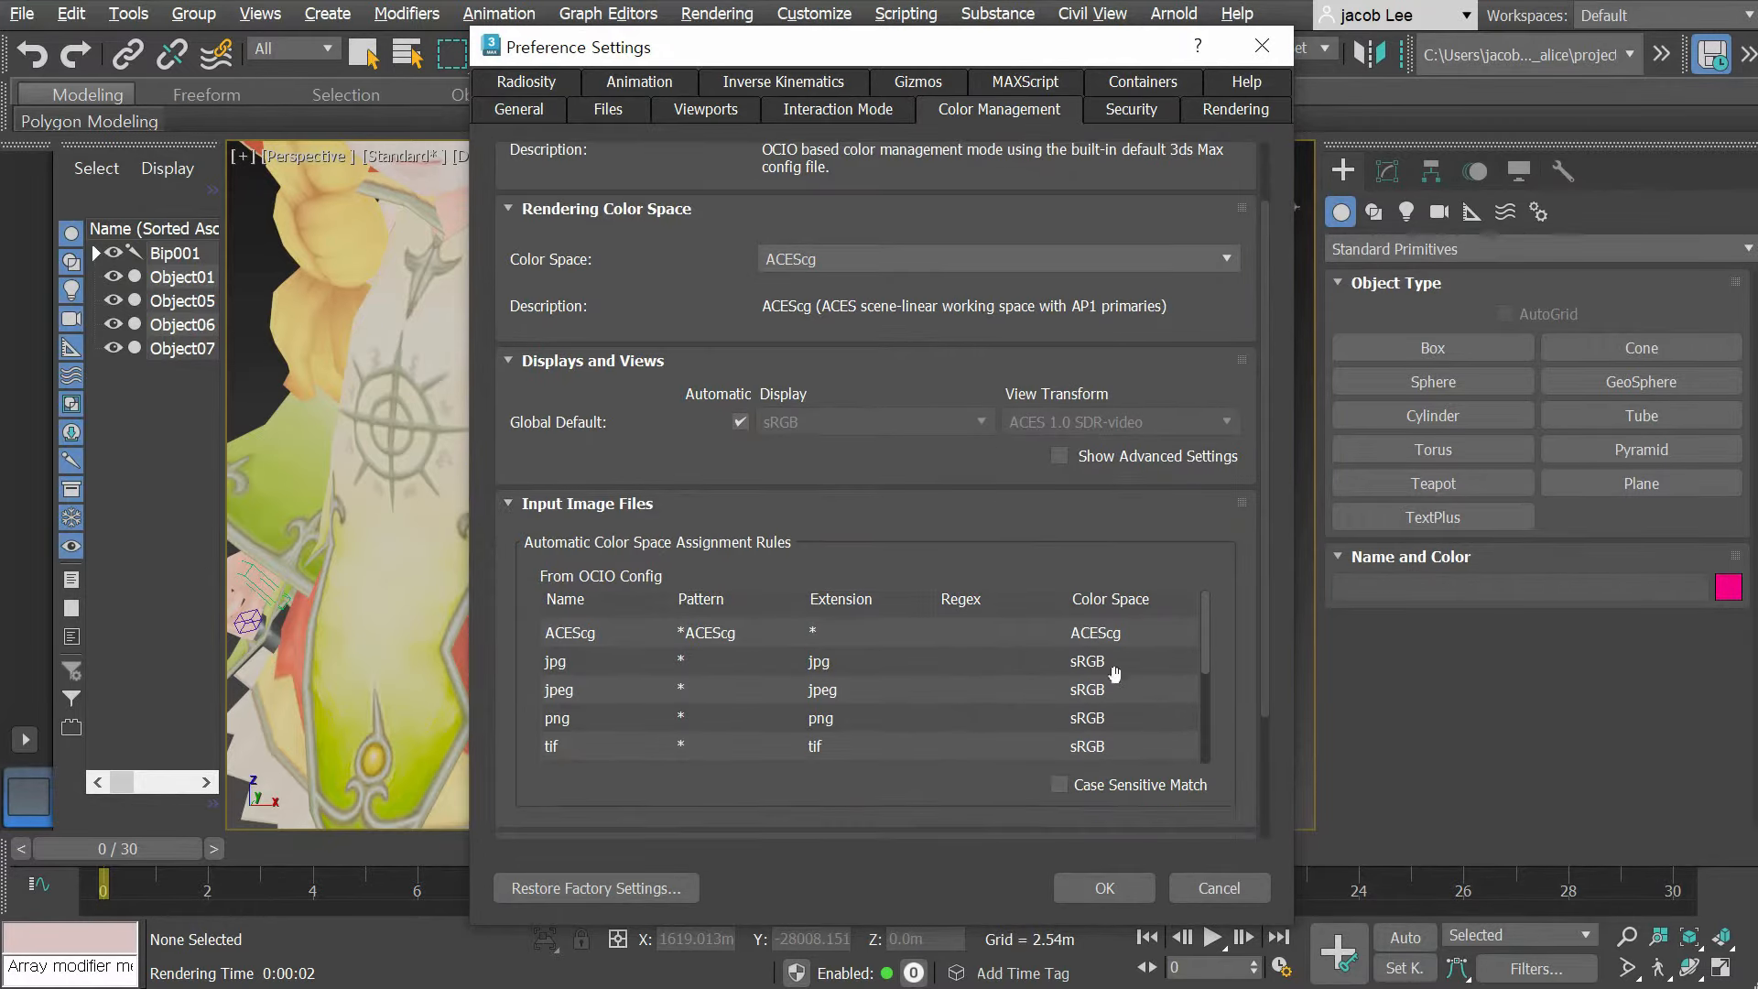
scroll(974, 519, up, 3)
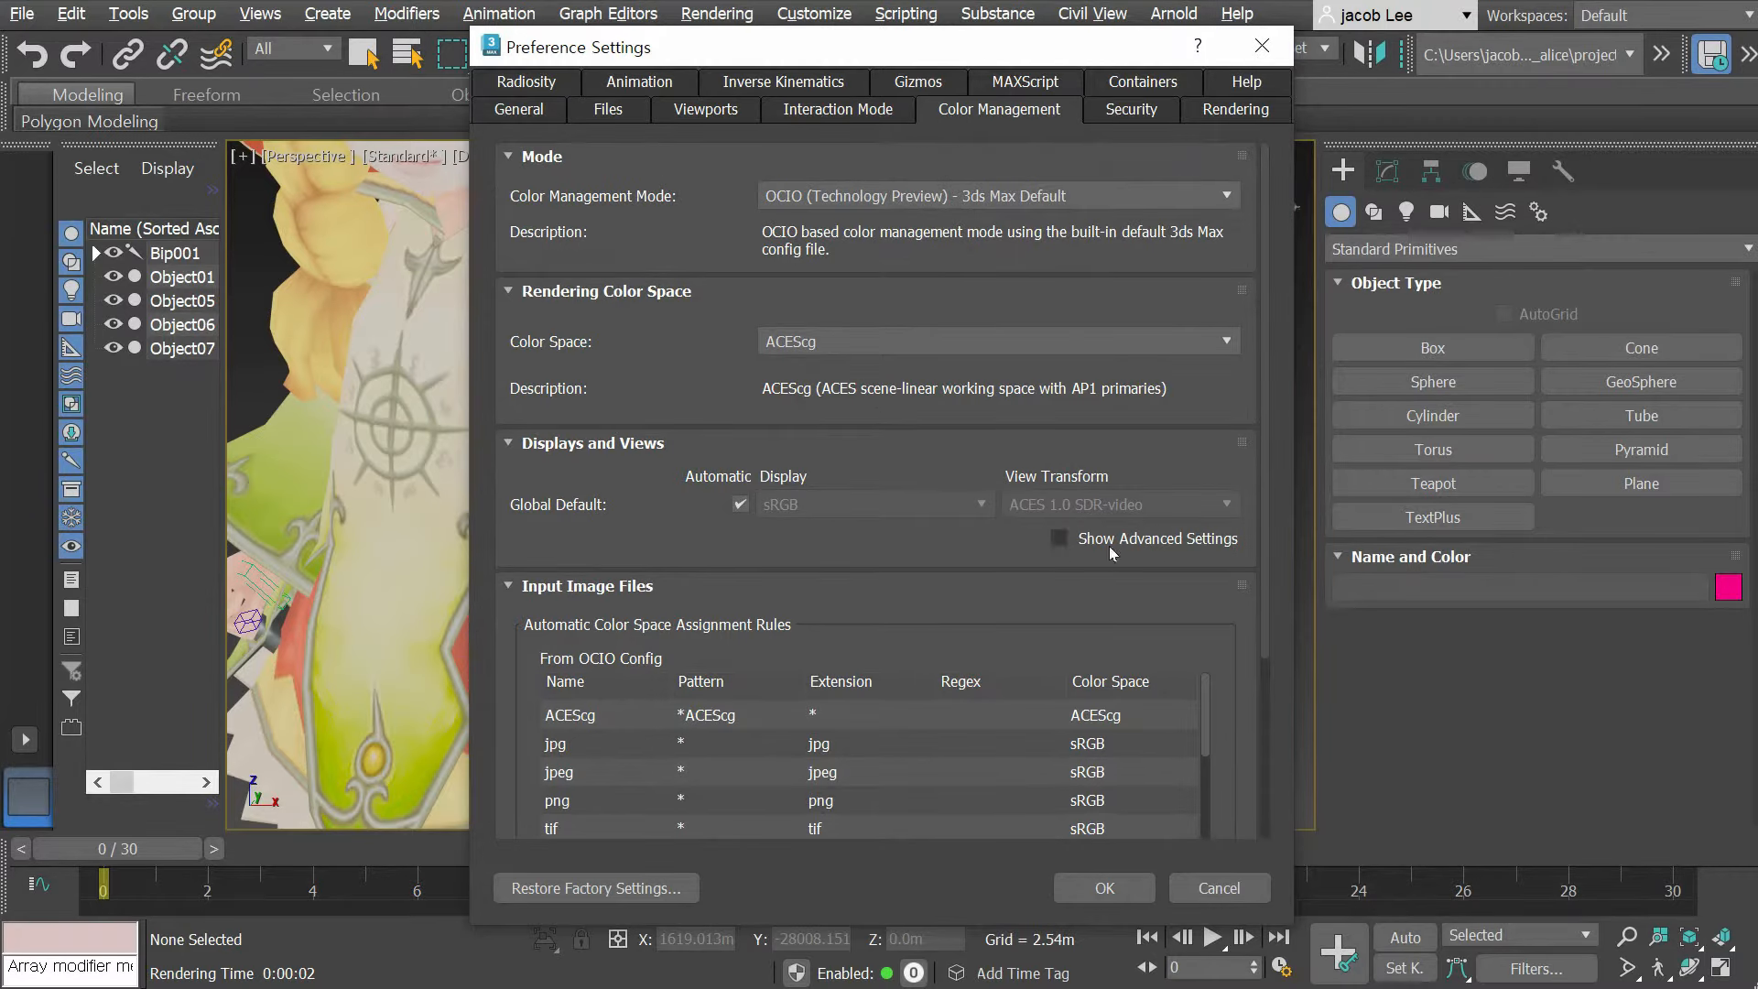
click(1078, 539)
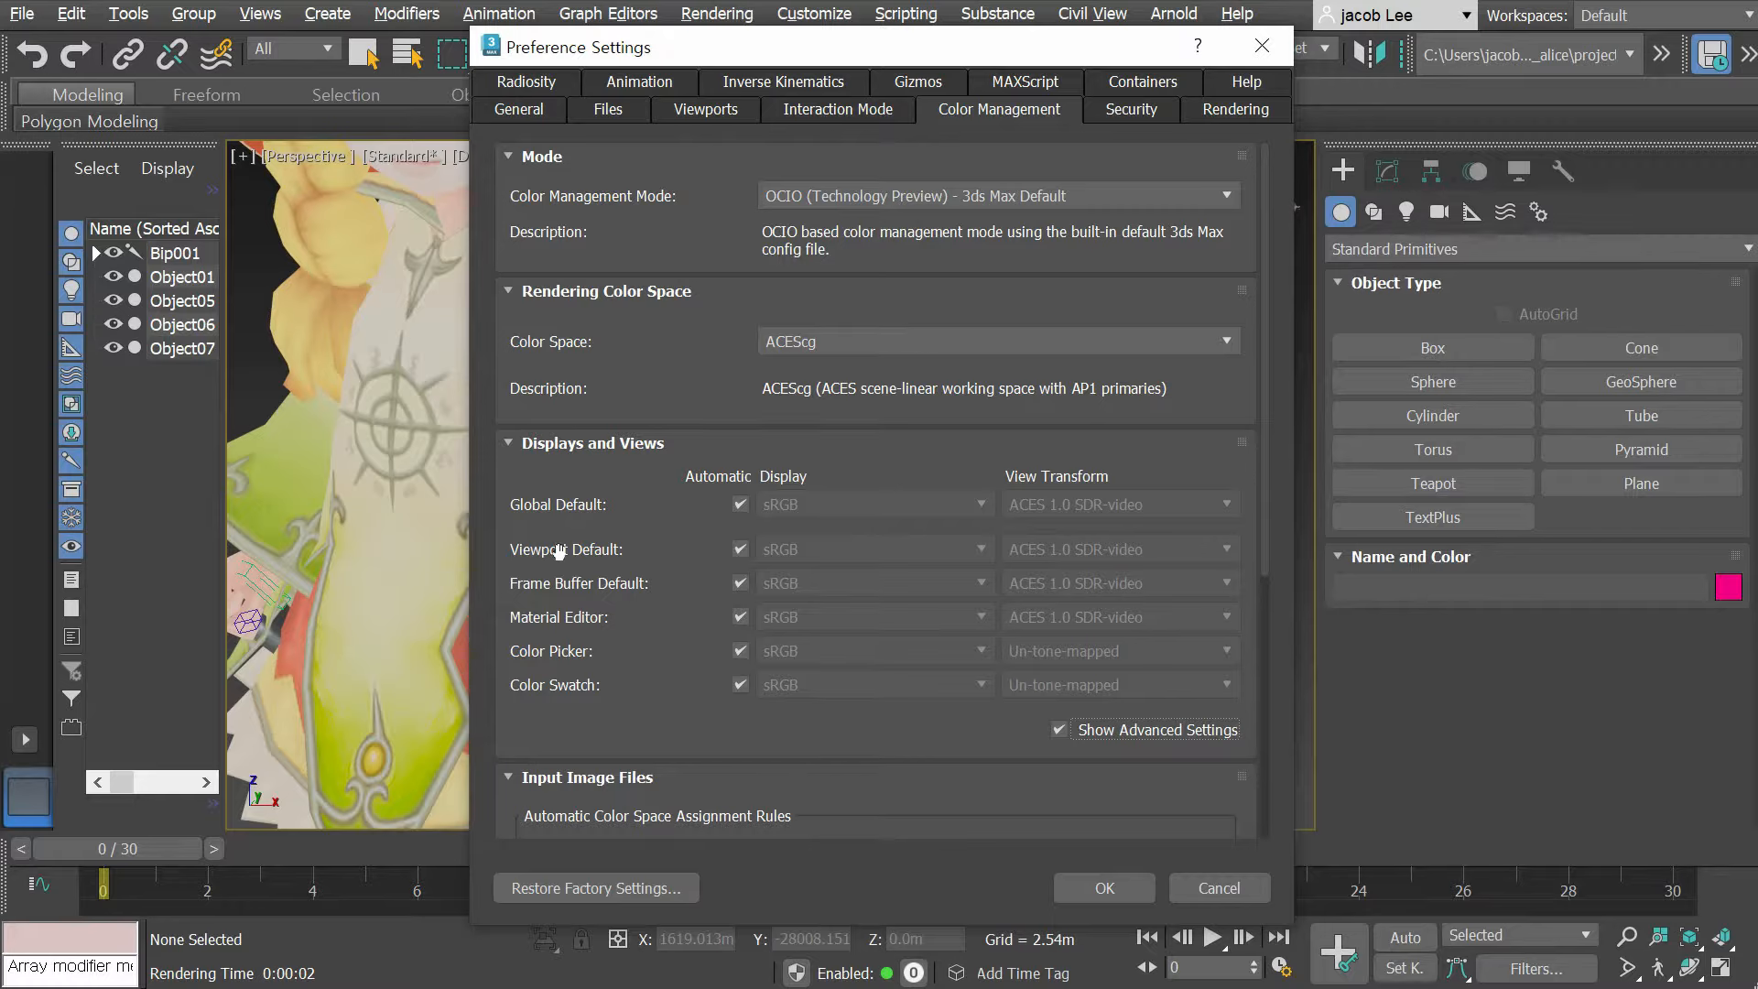
Step: Turn off automatic handling for Viewport Default, set its display to AdobeRGB, and check the view transform options
click(747, 551)
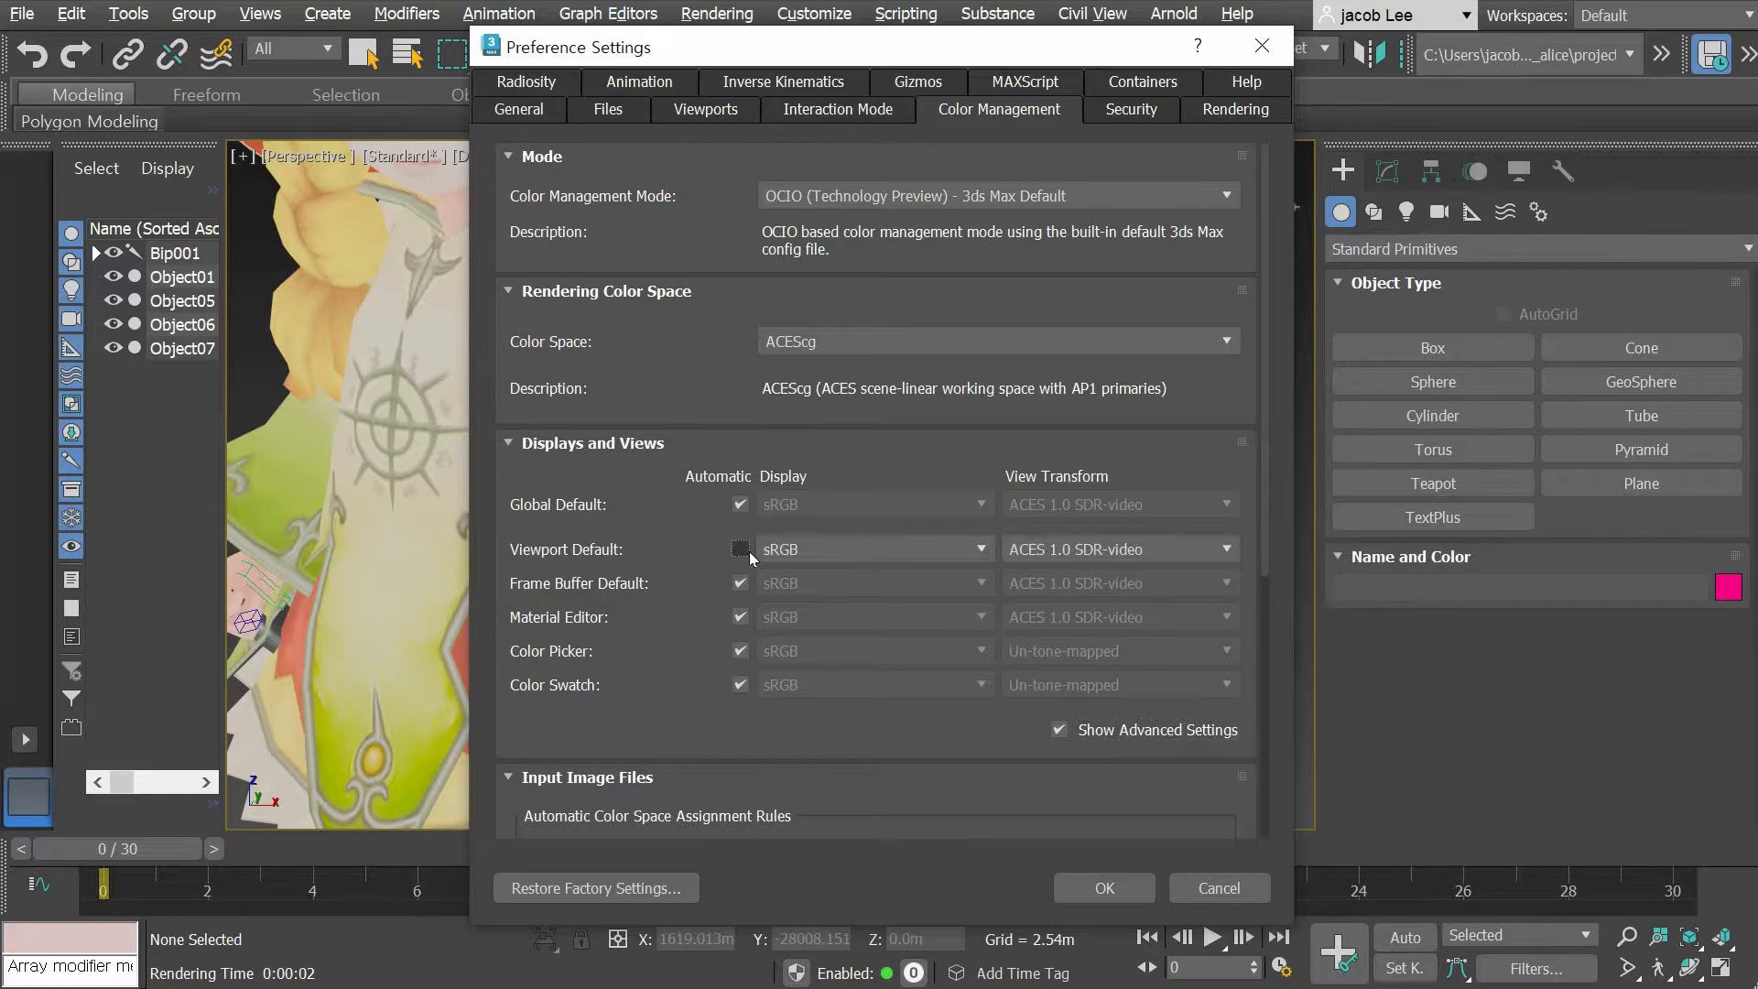
click(837, 548)
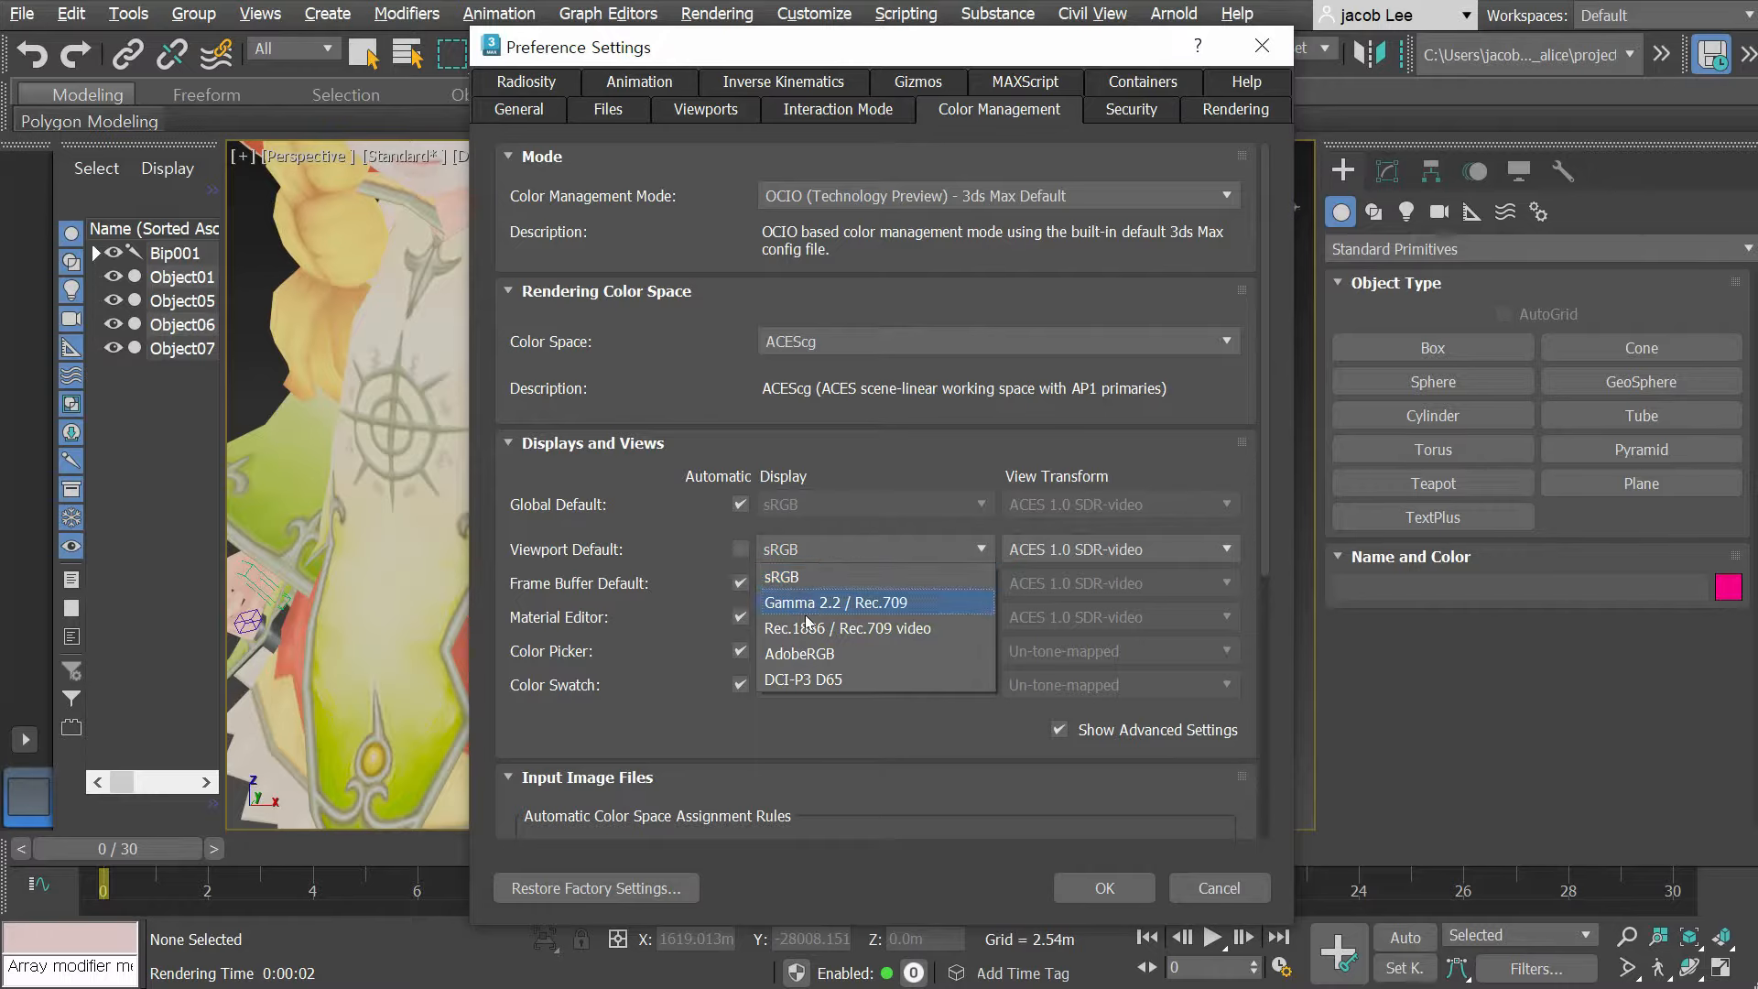
click(852, 652)
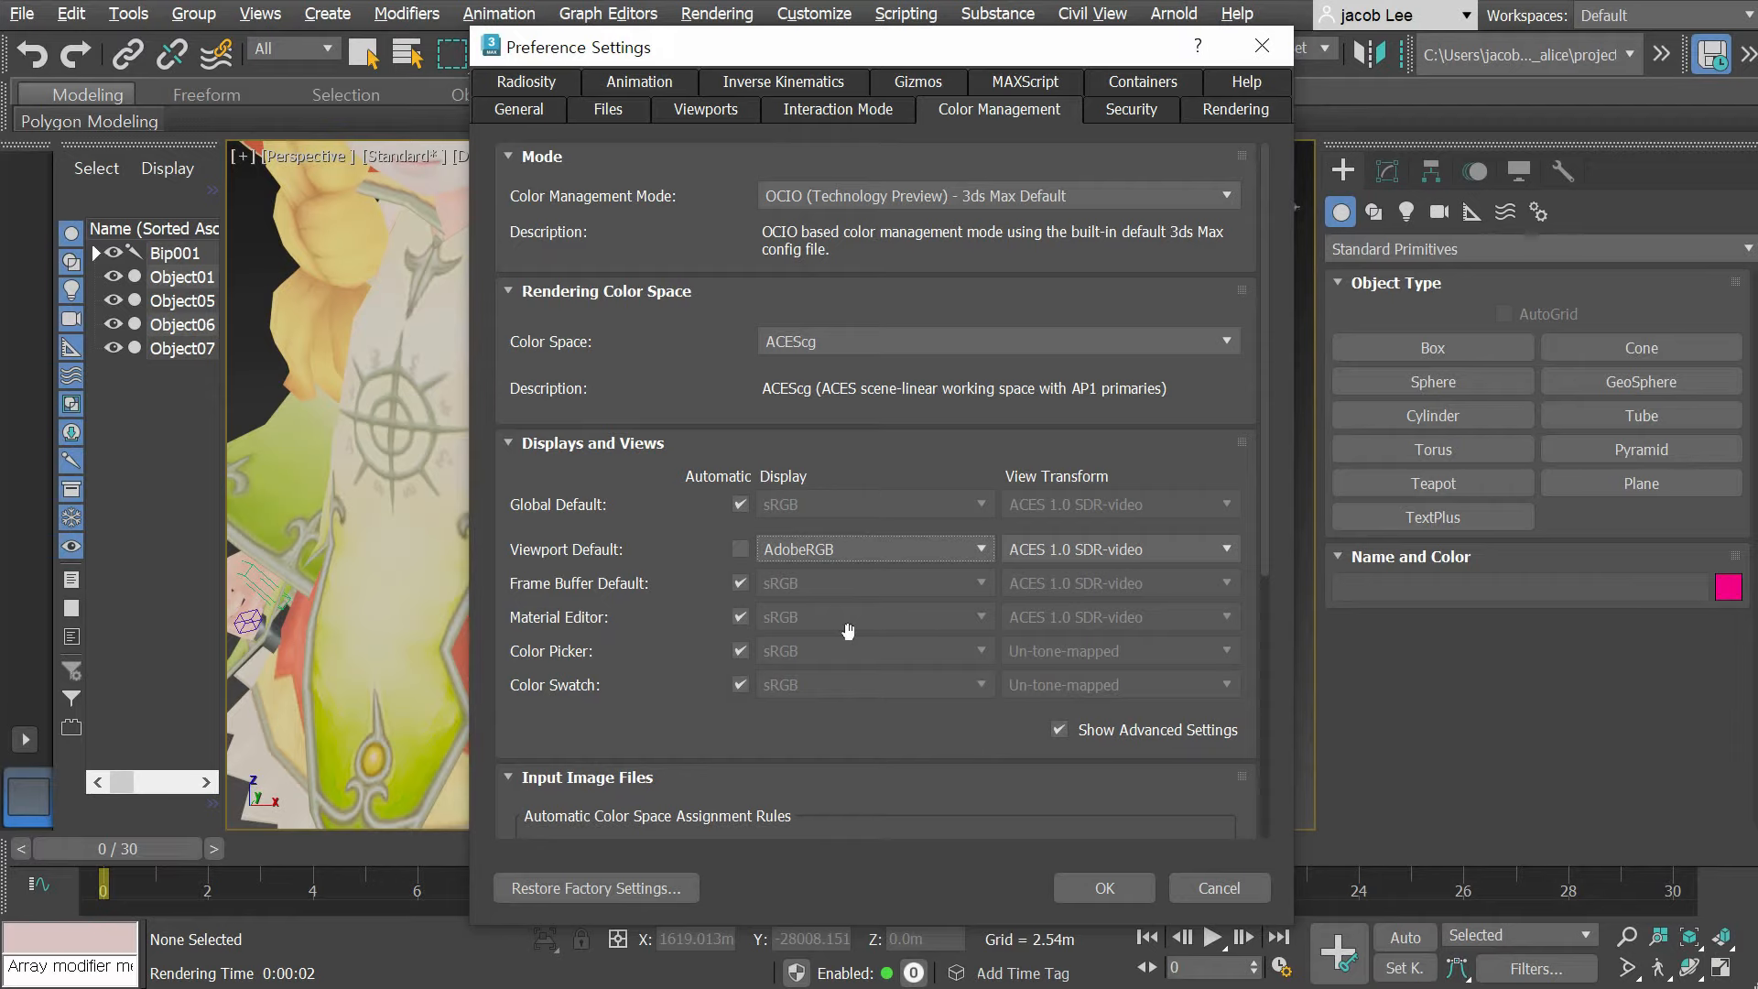
click(1051, 549)
click(1050, 549)
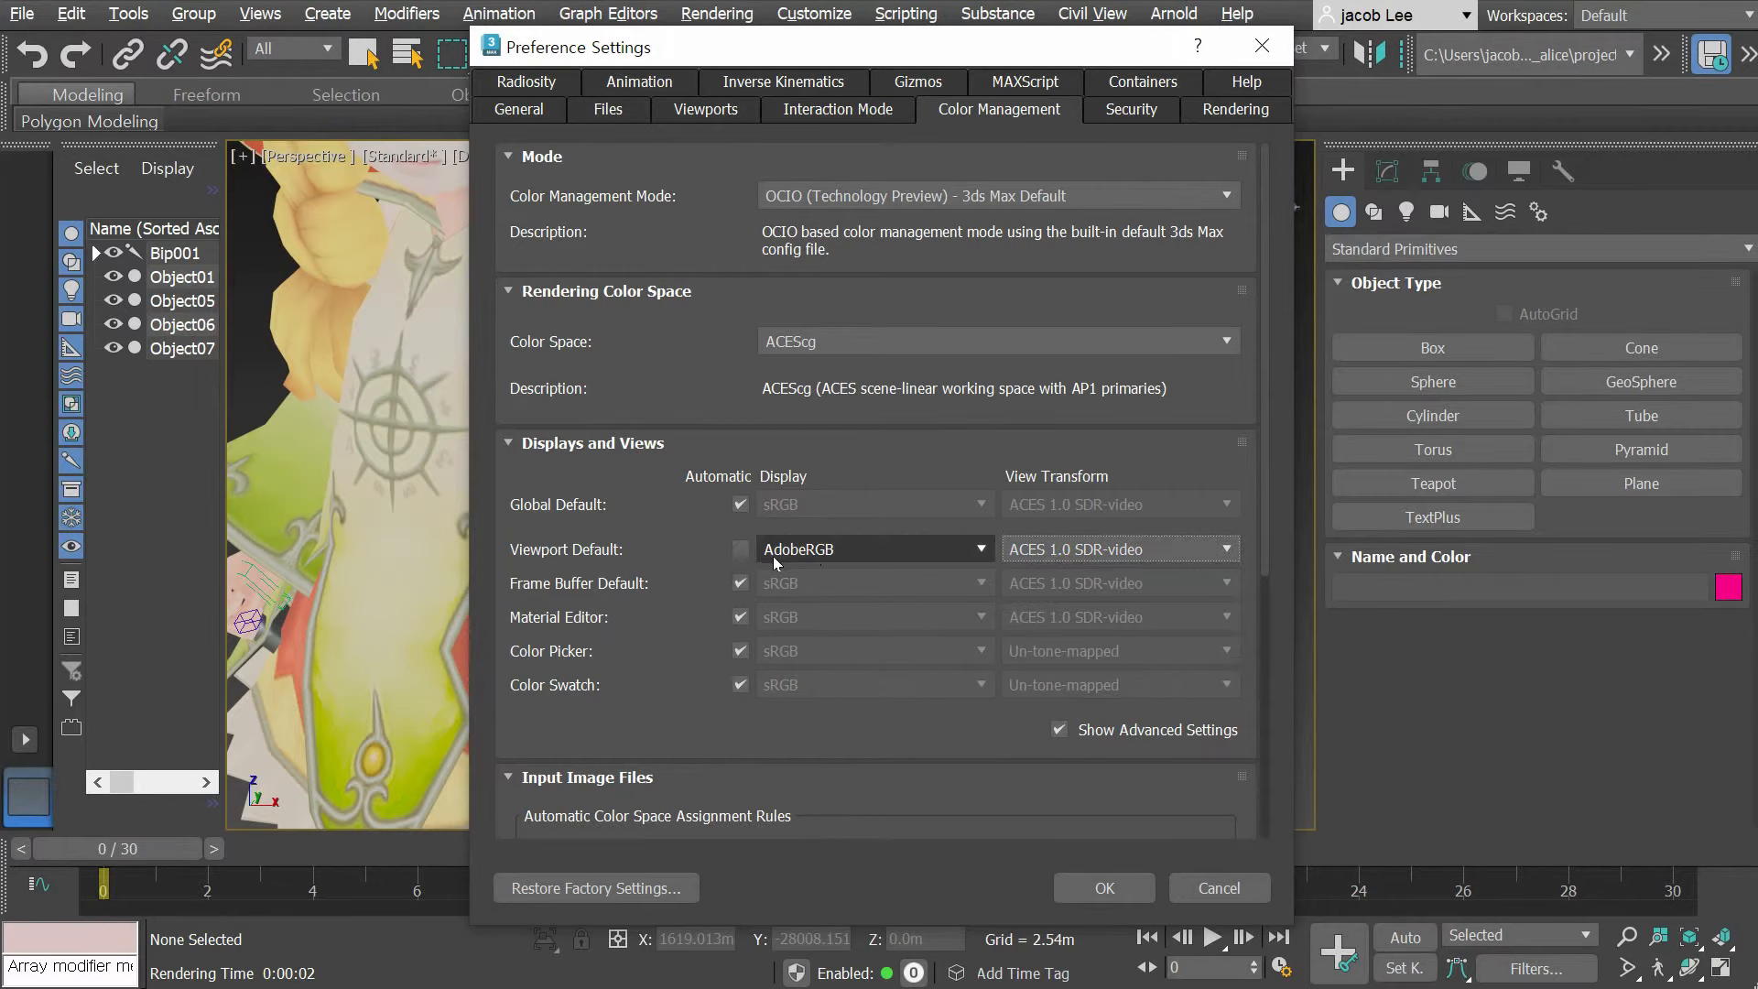
Step: Set the Viewport Default display to sRGB and look at its available view transforms
click(828, 552)
click(828, 575)
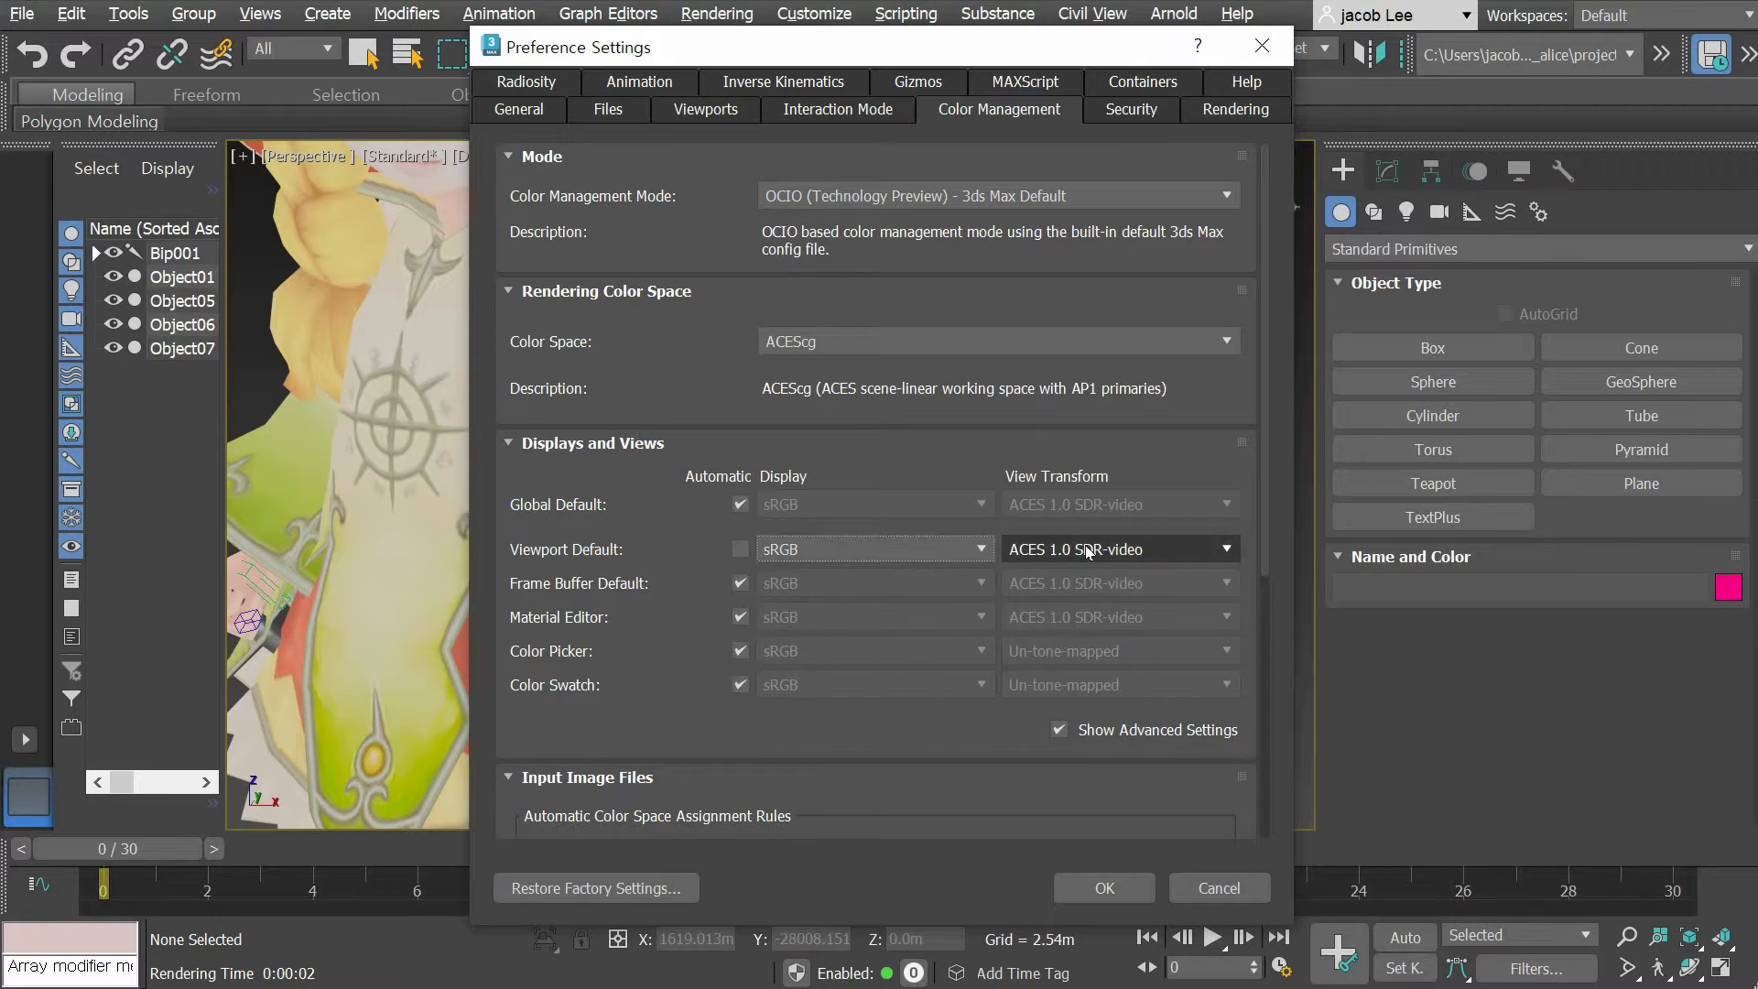
click(1131, 549)
click(1131, 549)
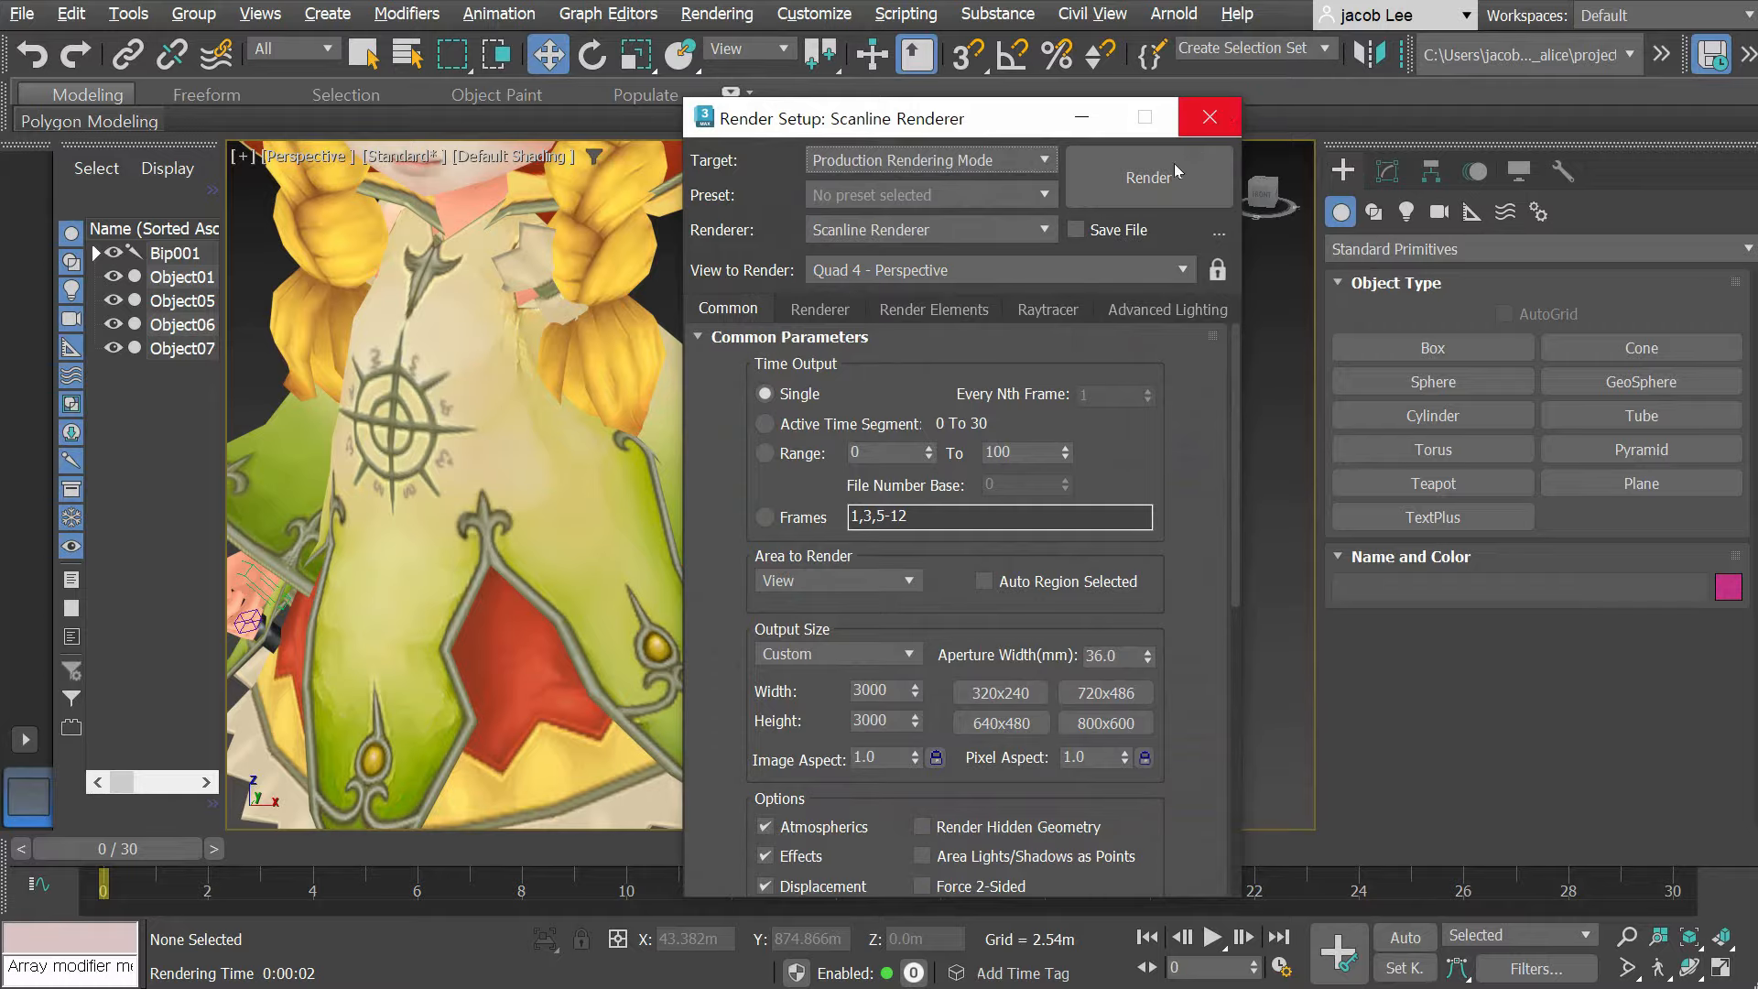
Step: Render the perspective view with the Scanline Renderer and move the rendered frame window clear of the main menu bar
click(1173, 163)
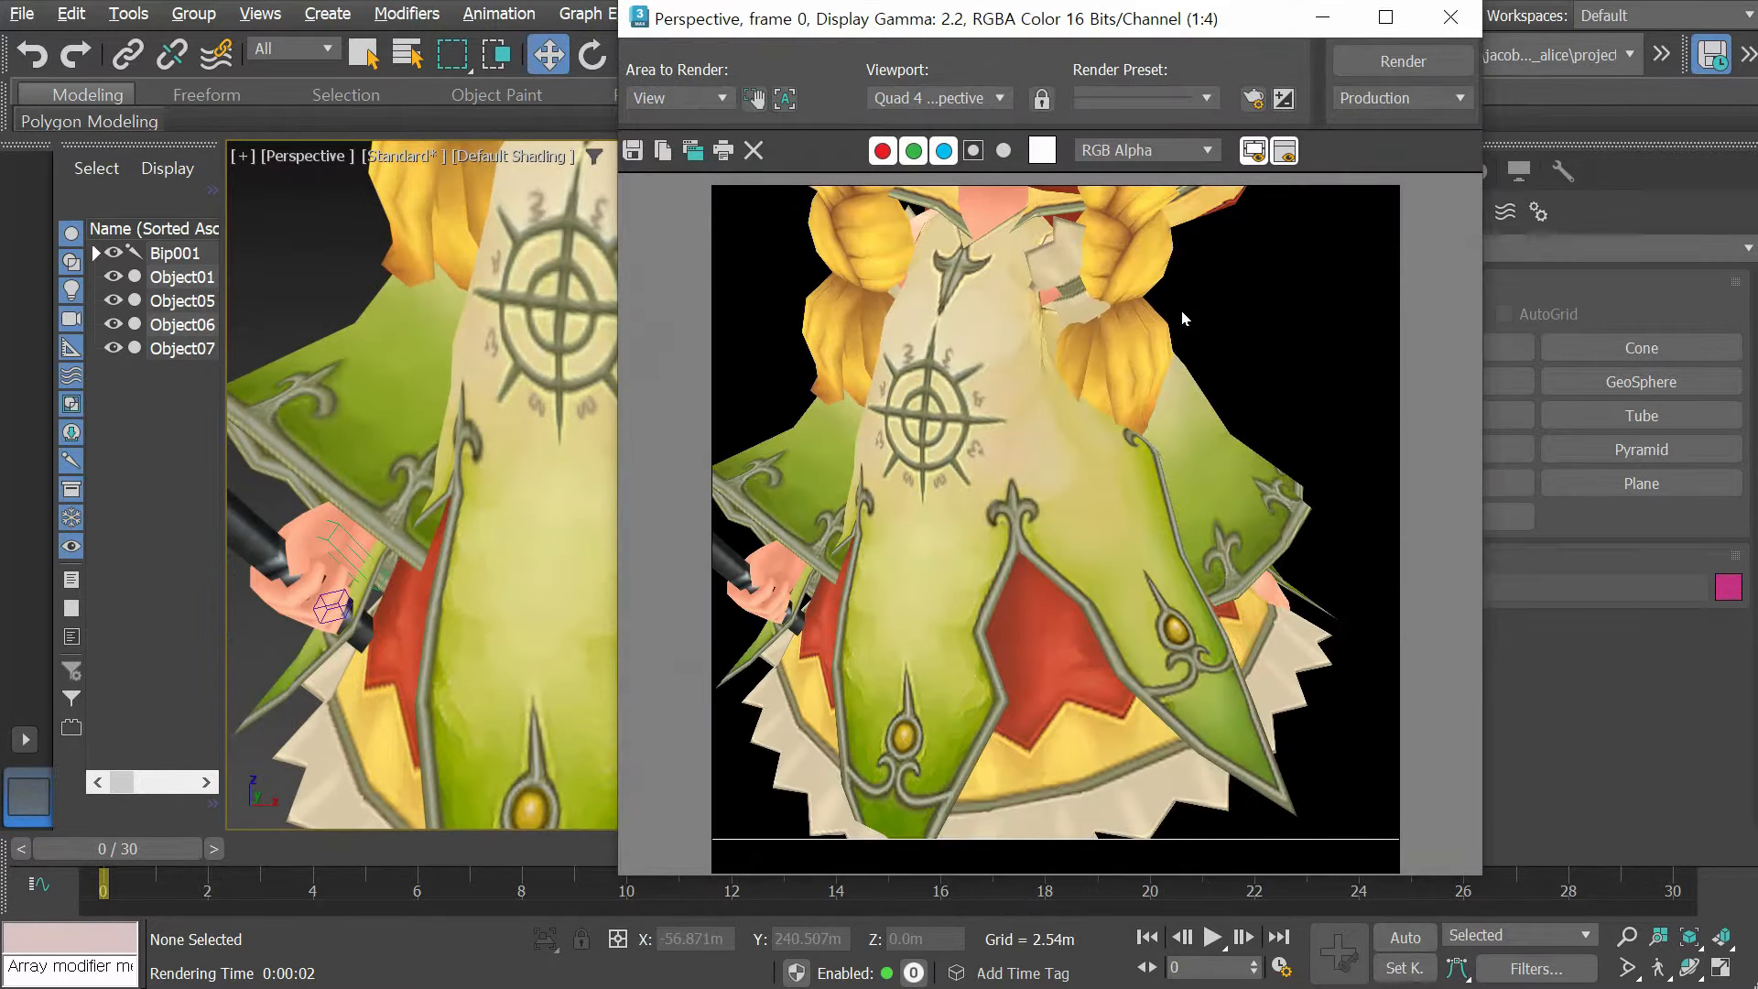
drag(943, 38, 932, 121)
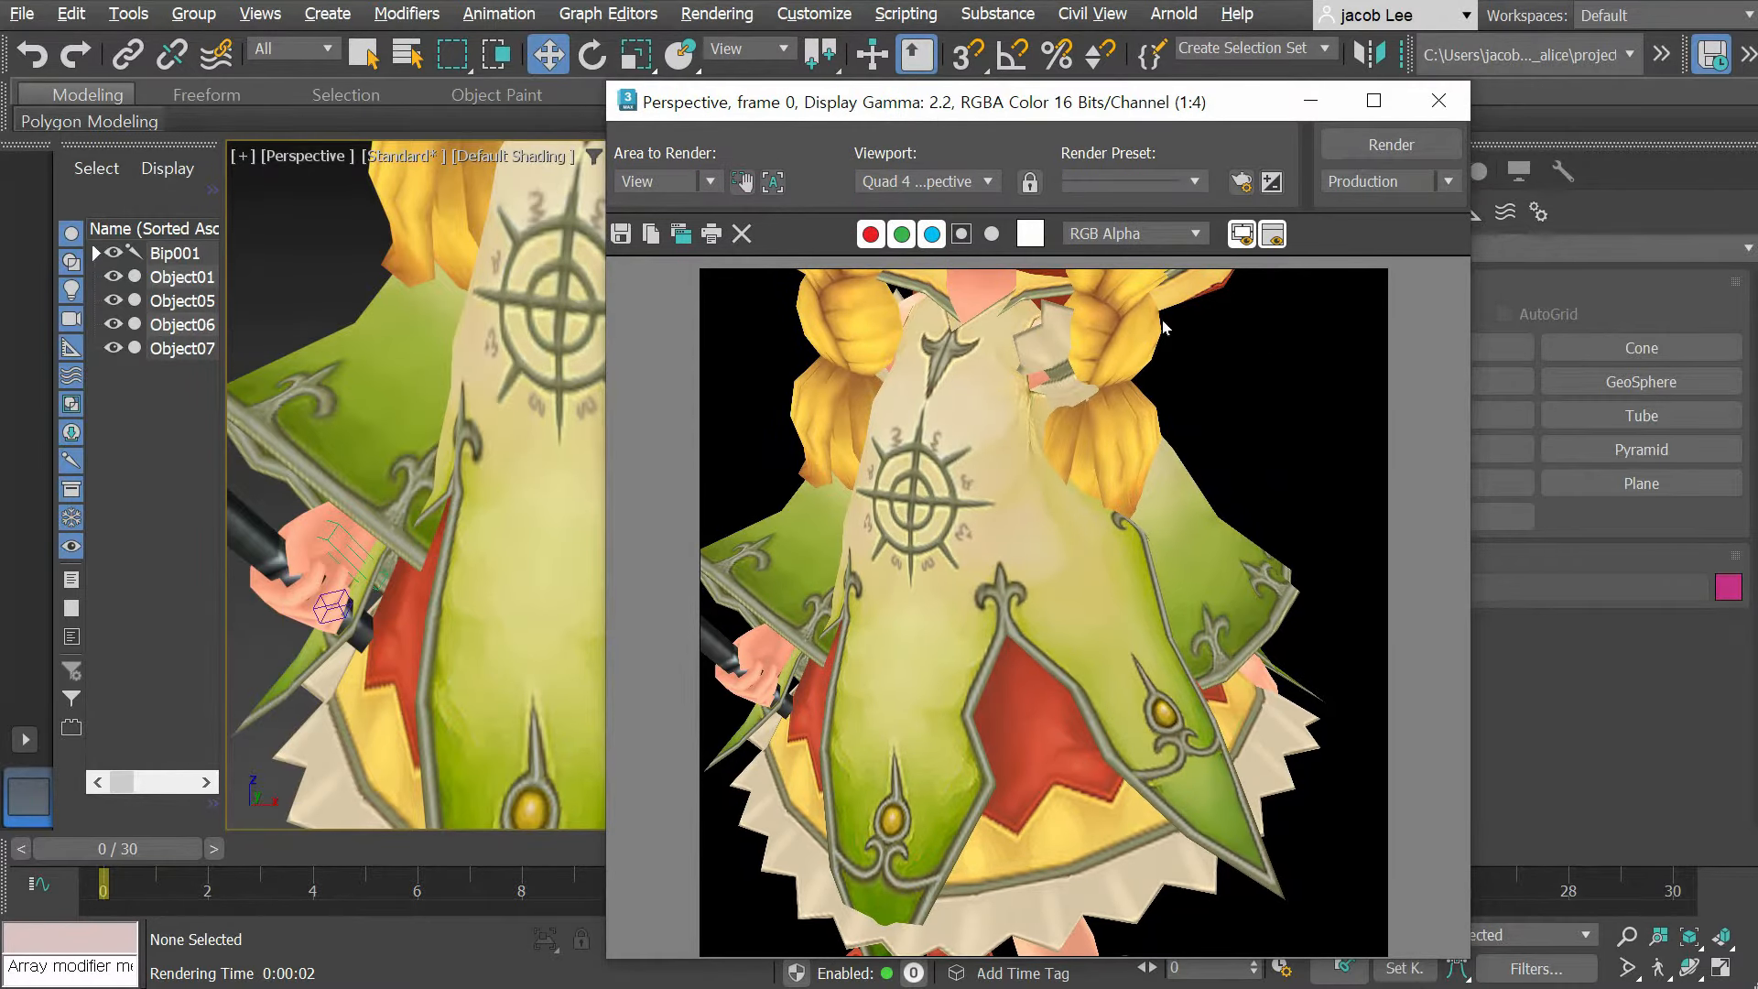
Step: Change the color management mode from Gamma Workflow to OCIO (Technology Preview) - 3ds Max Default and accept the switch
click(809, 15)
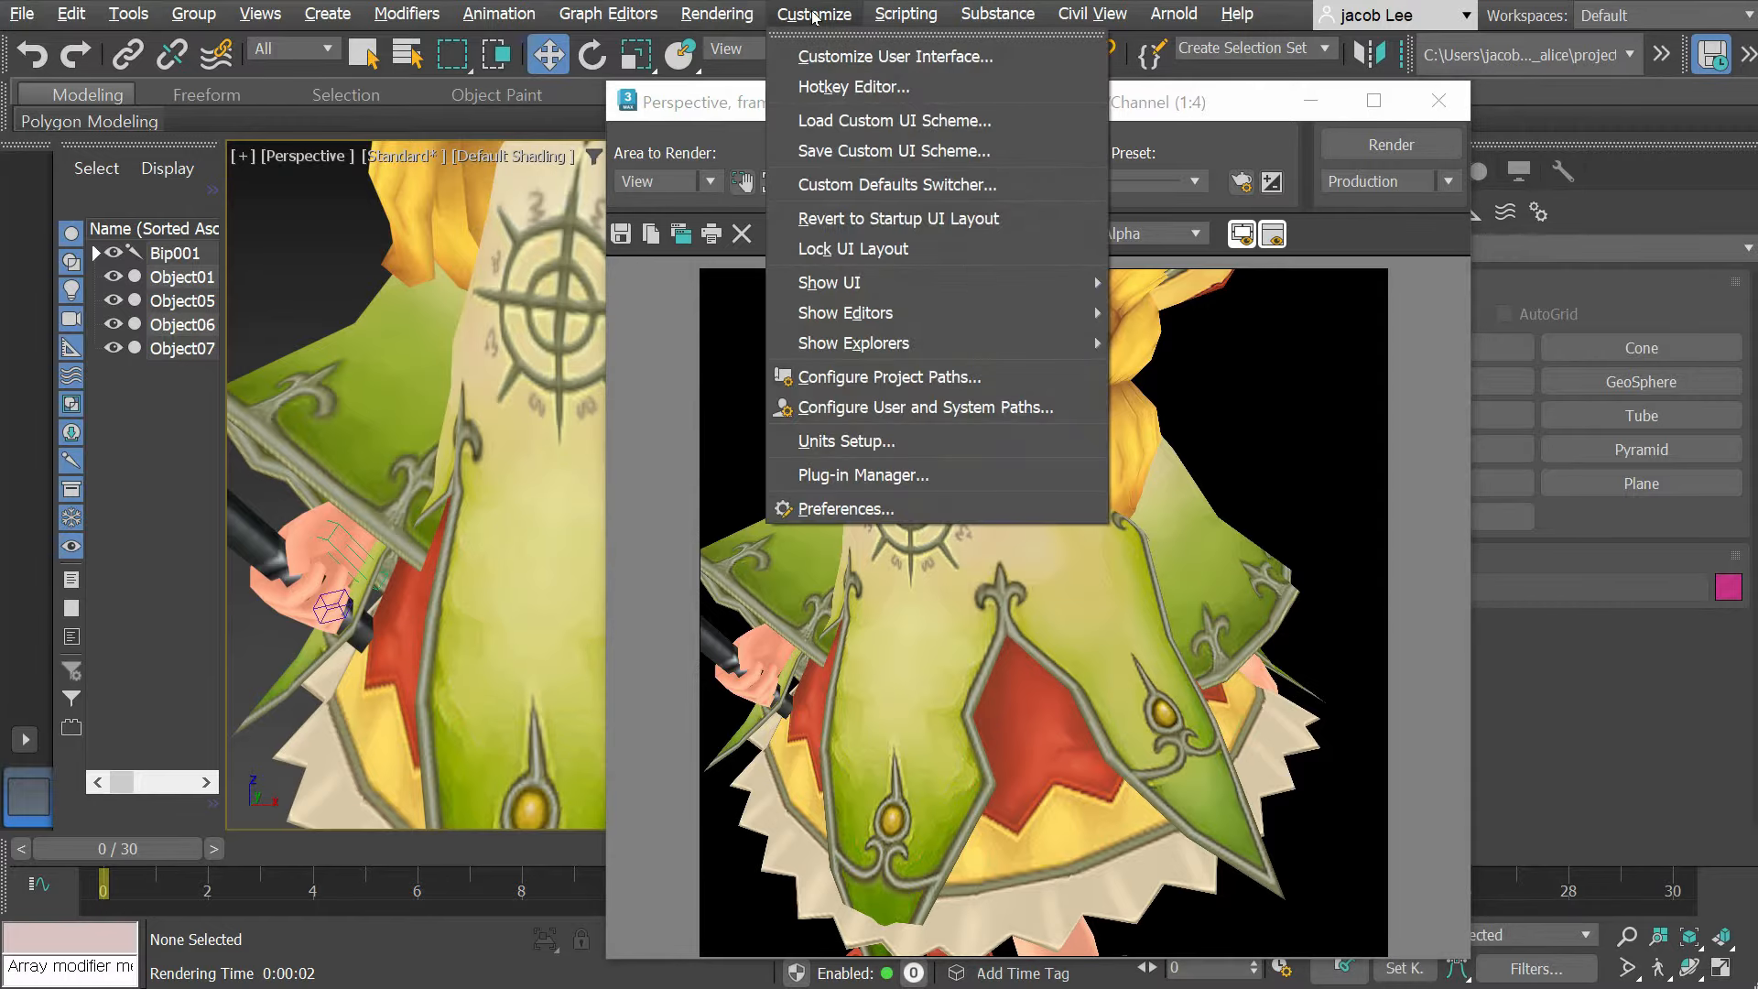
click(841, 509)
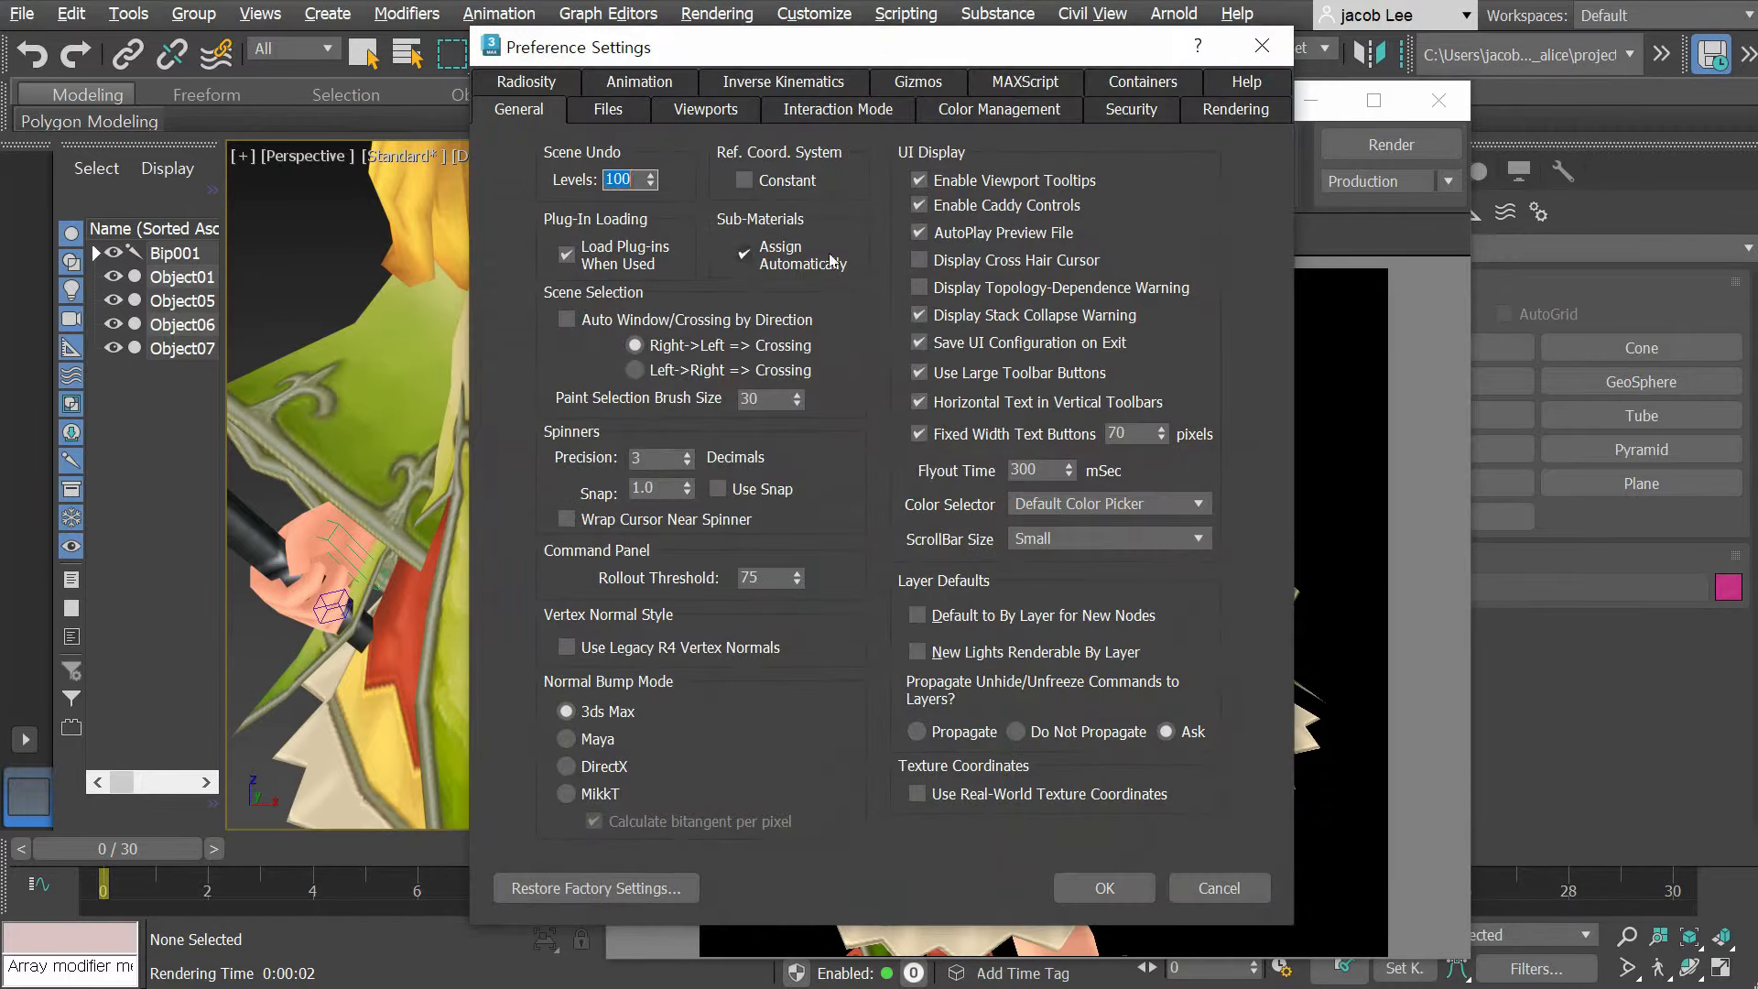
click(1023, 109)
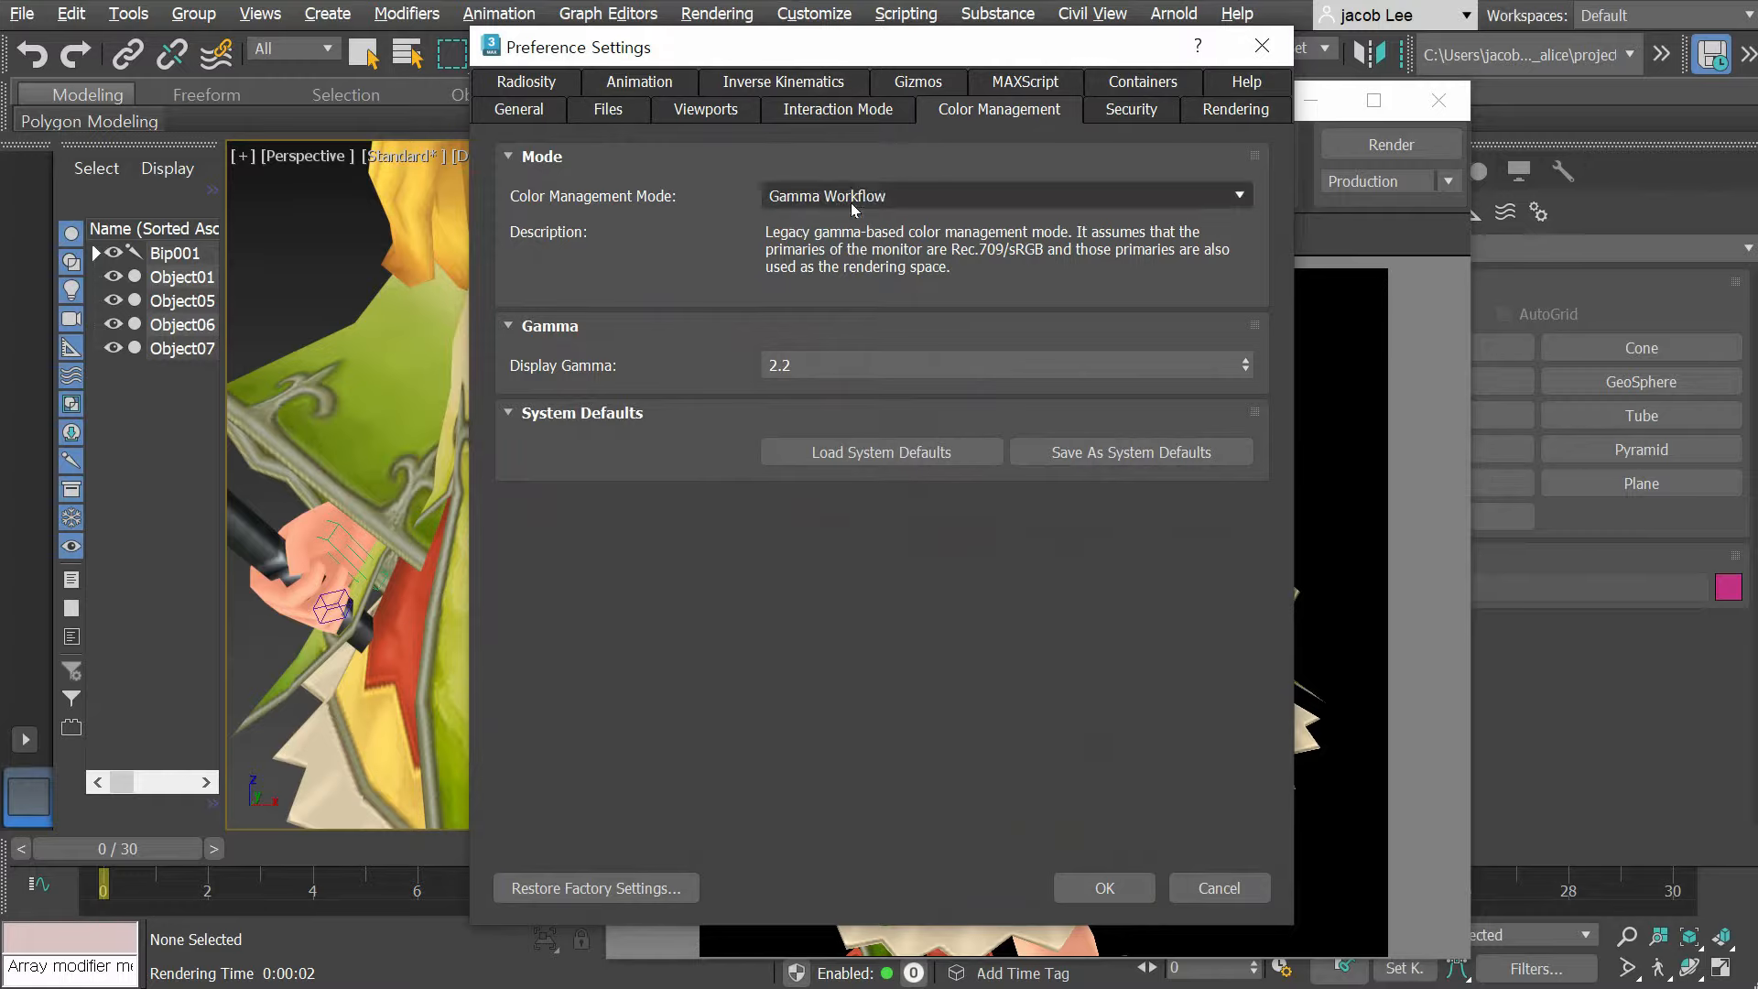
click(850, 198)
click(818, 274)
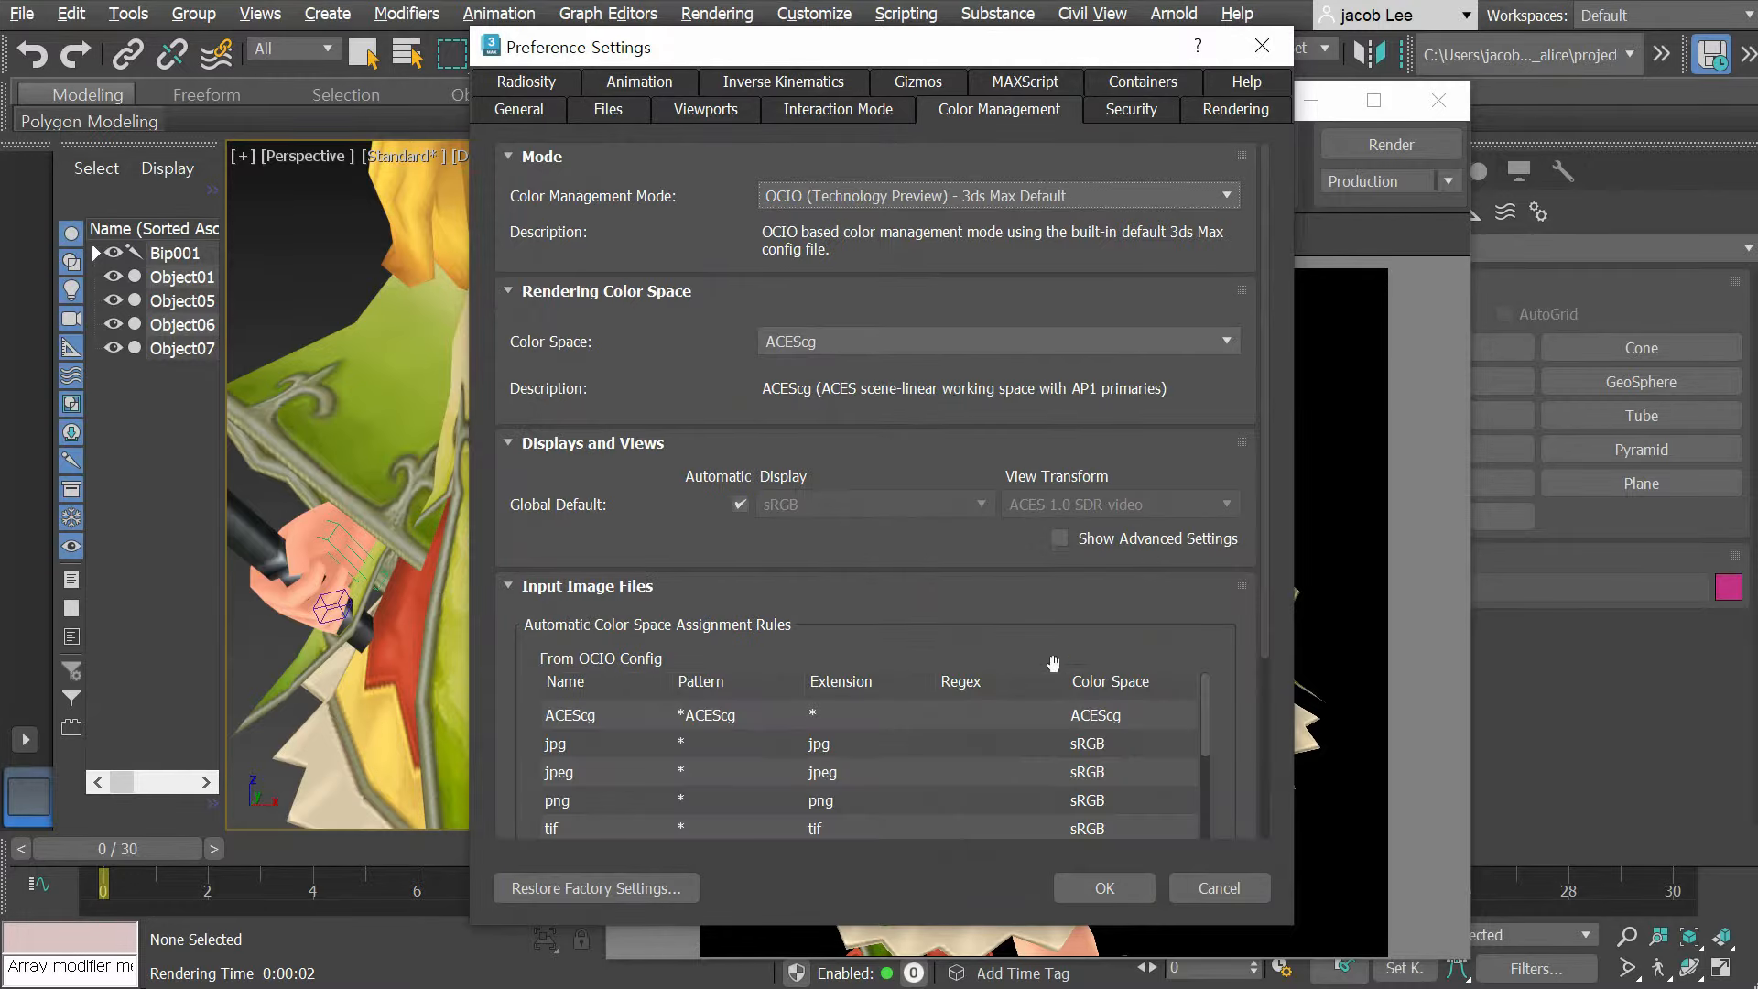
click(1101, 888)
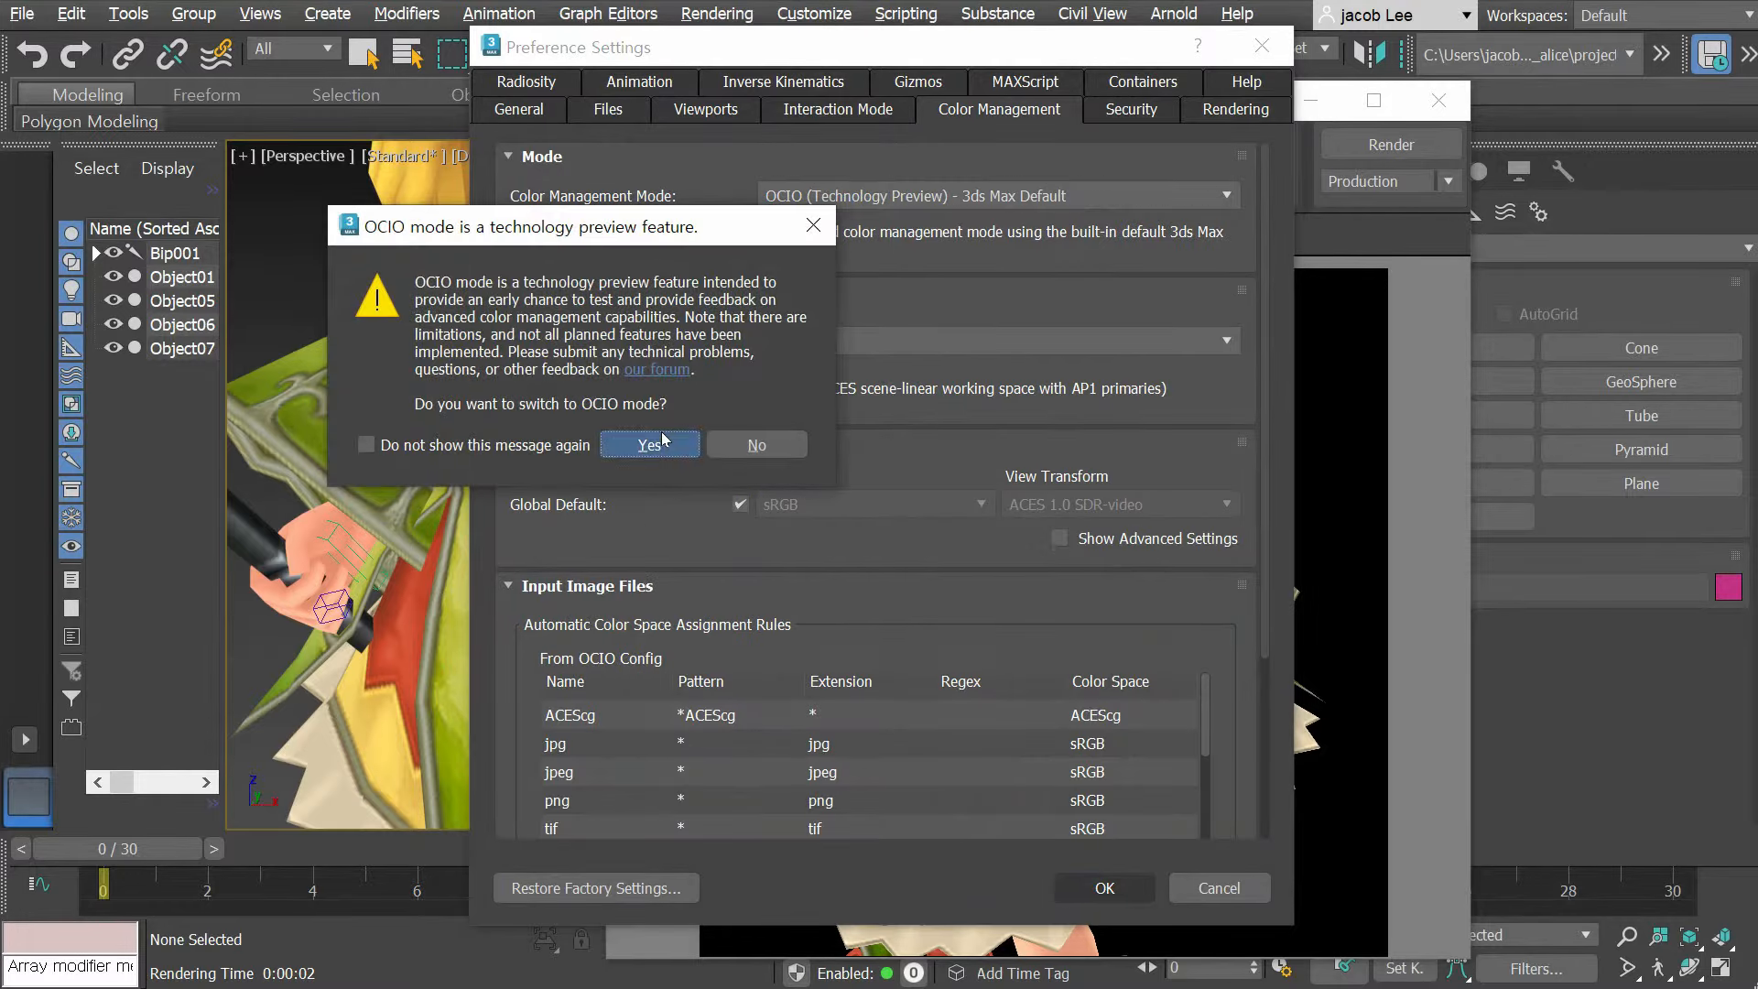
click(650, 444)
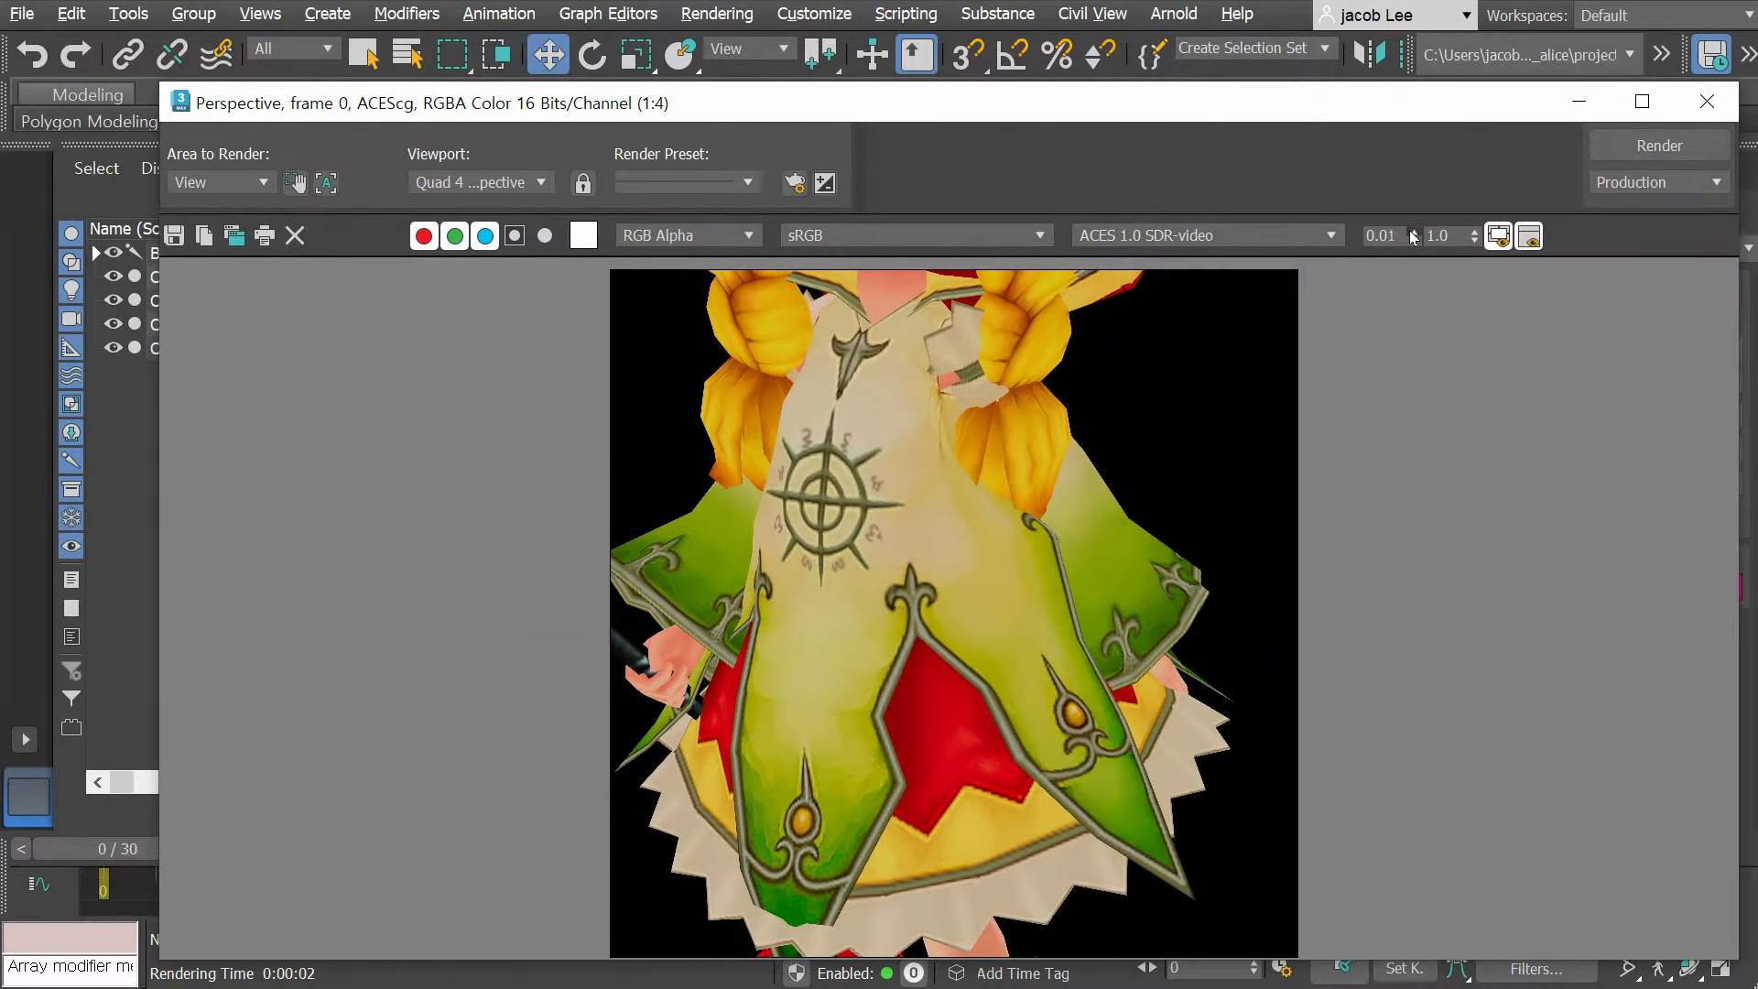
Step: Adjust the rendered frame's exposure to 0.45 and gamma to 0.88, and close the frame window
drag(1414, 236, 1411, 170)
drag(1473, 236, 1417, 258)
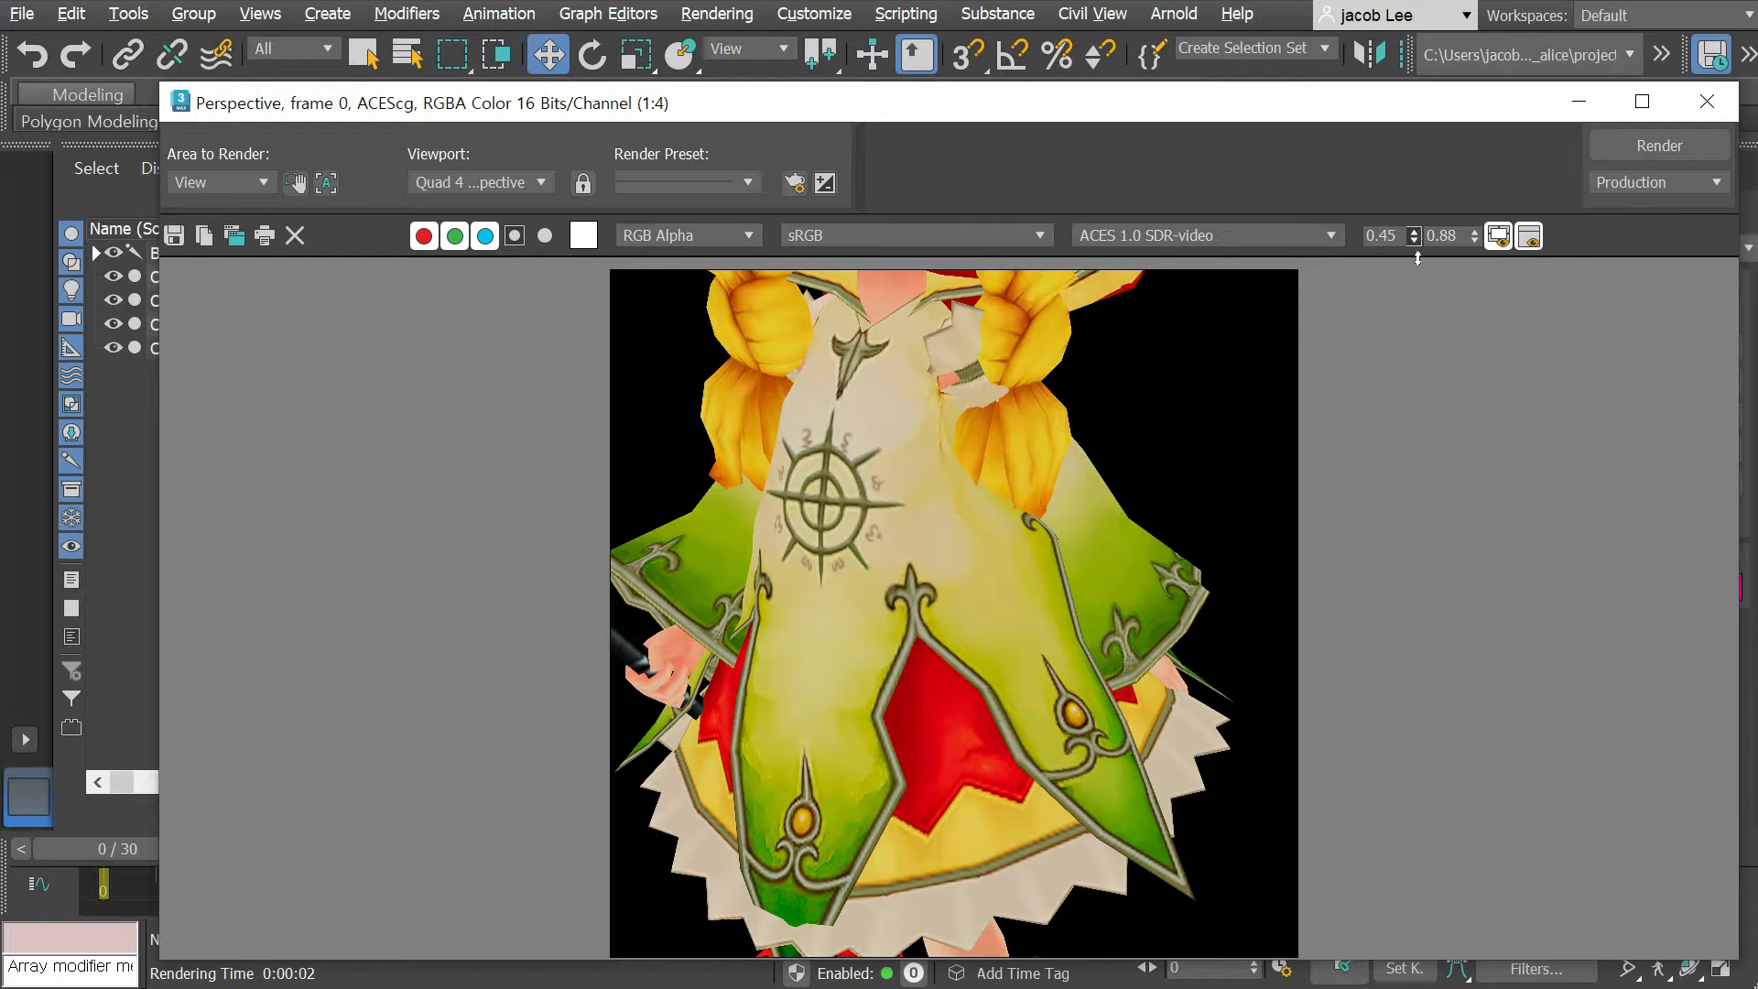
click(1707, 100)
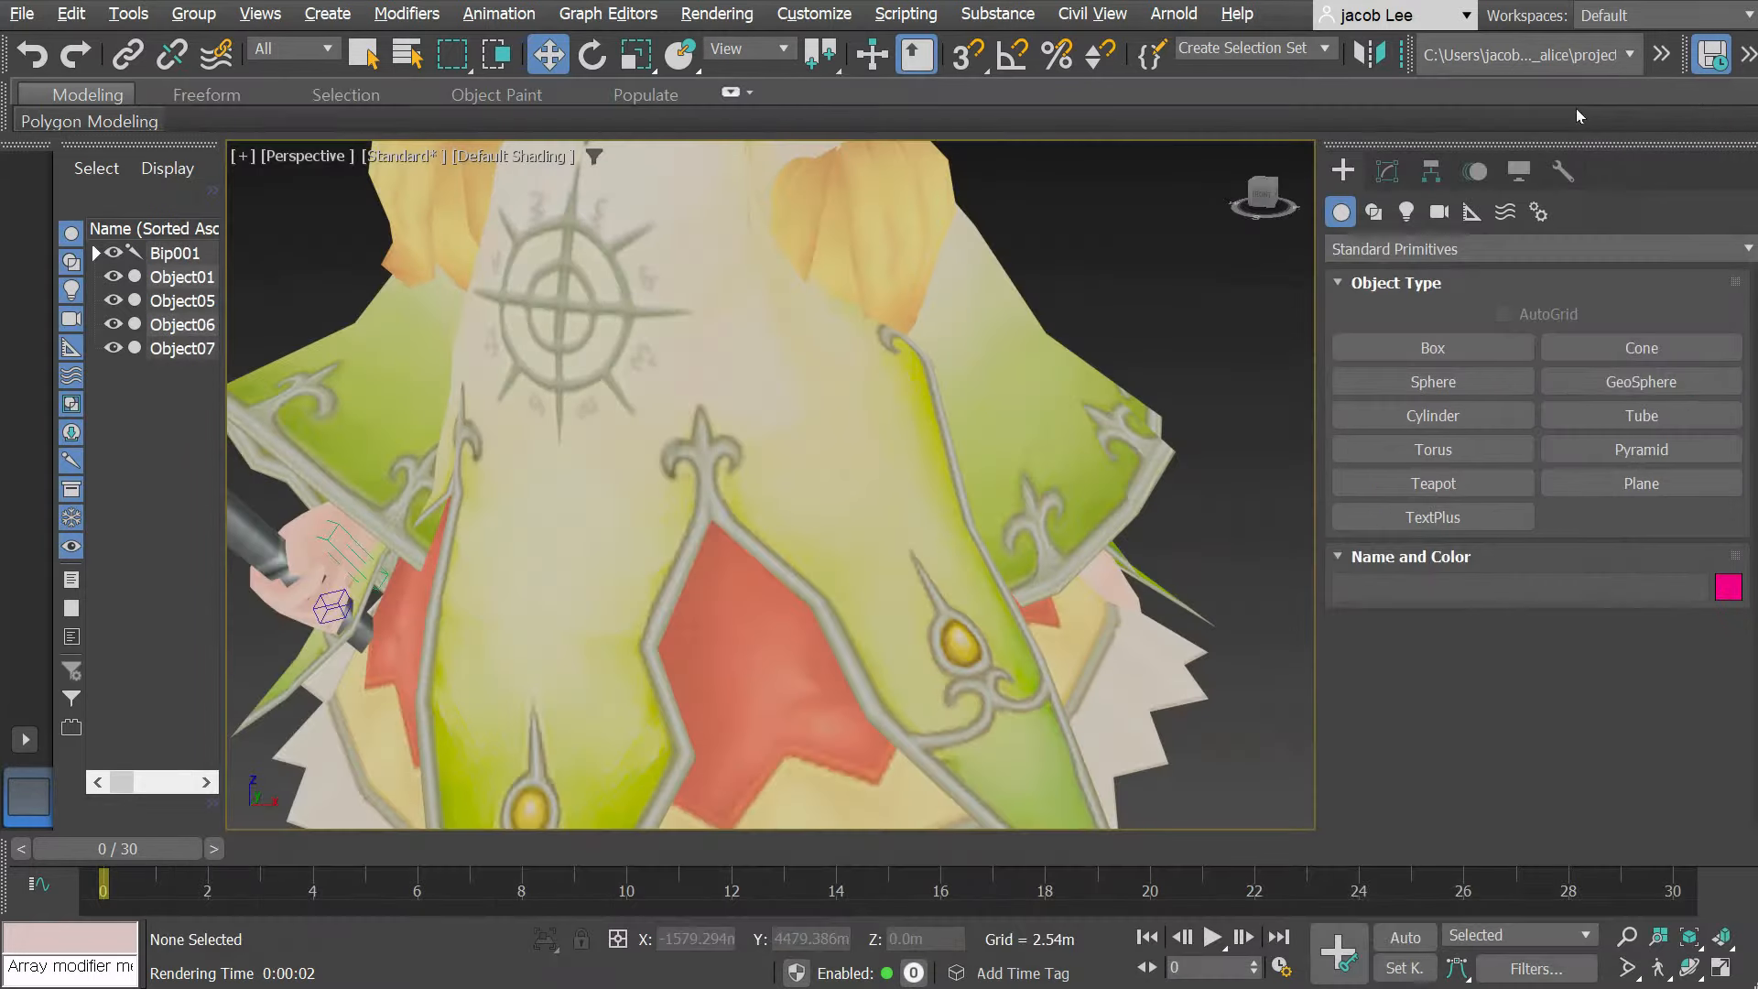
Step: Open the perspective viewport's color management settings and adjust its Scene Linear Exposure
click(527, 158)
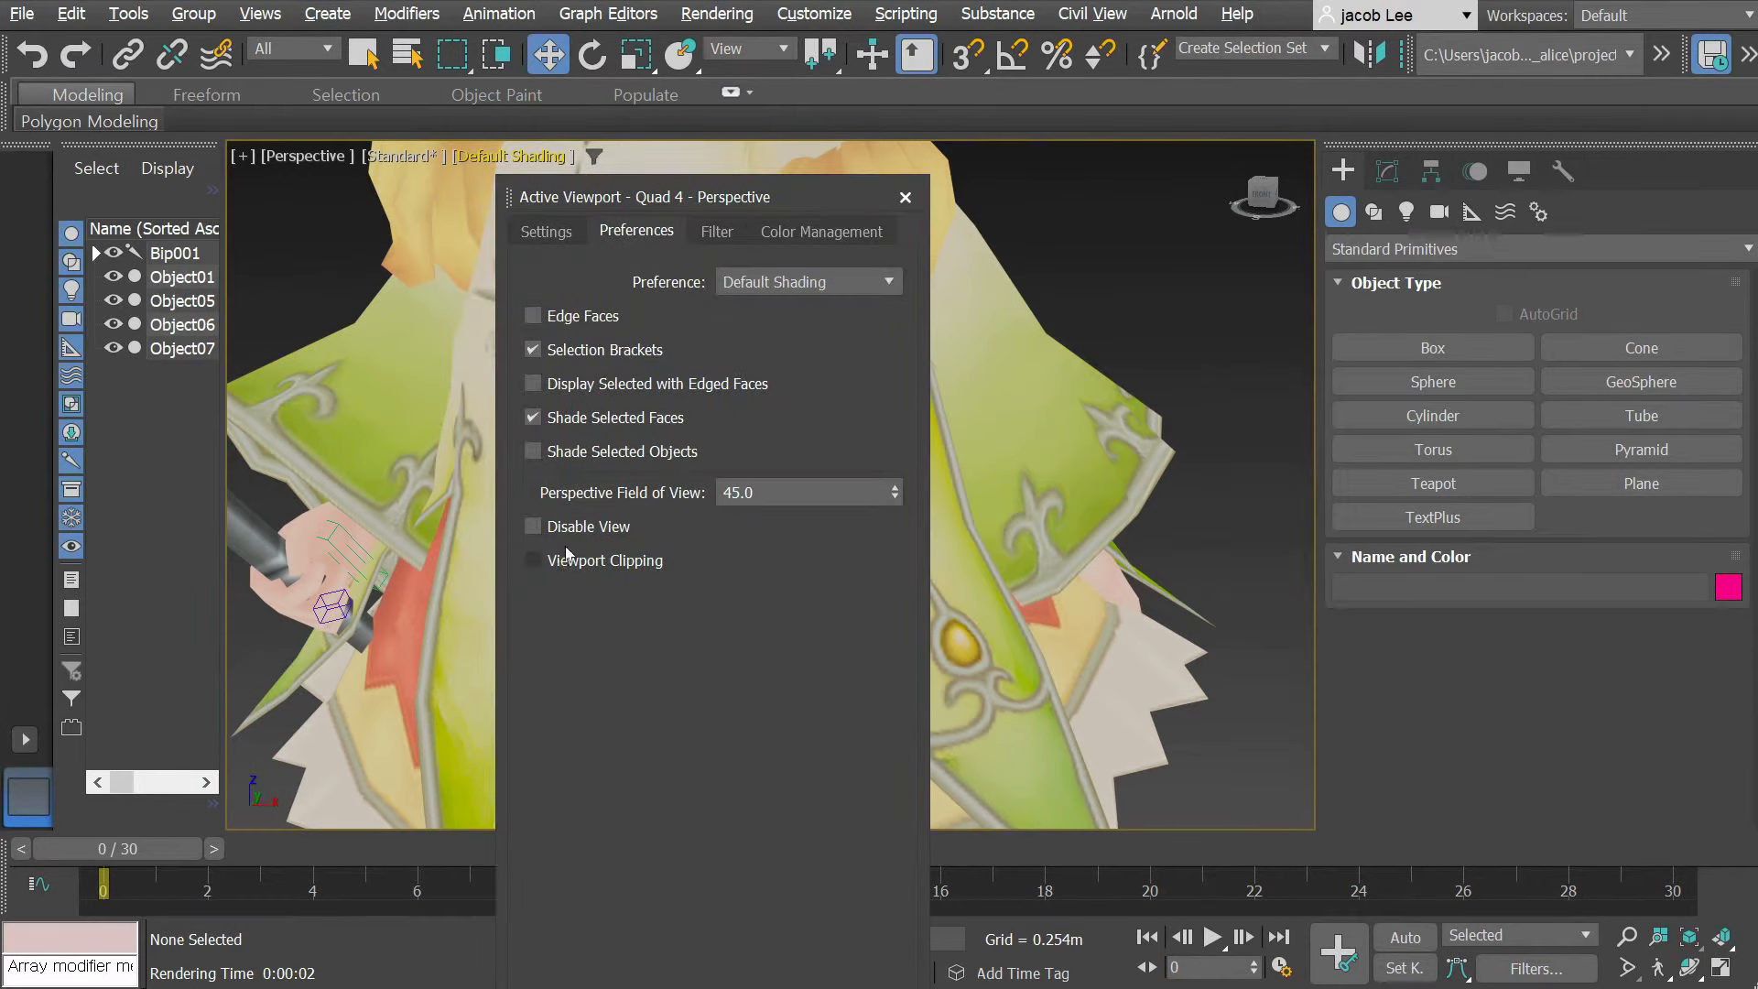
click(815, 235)
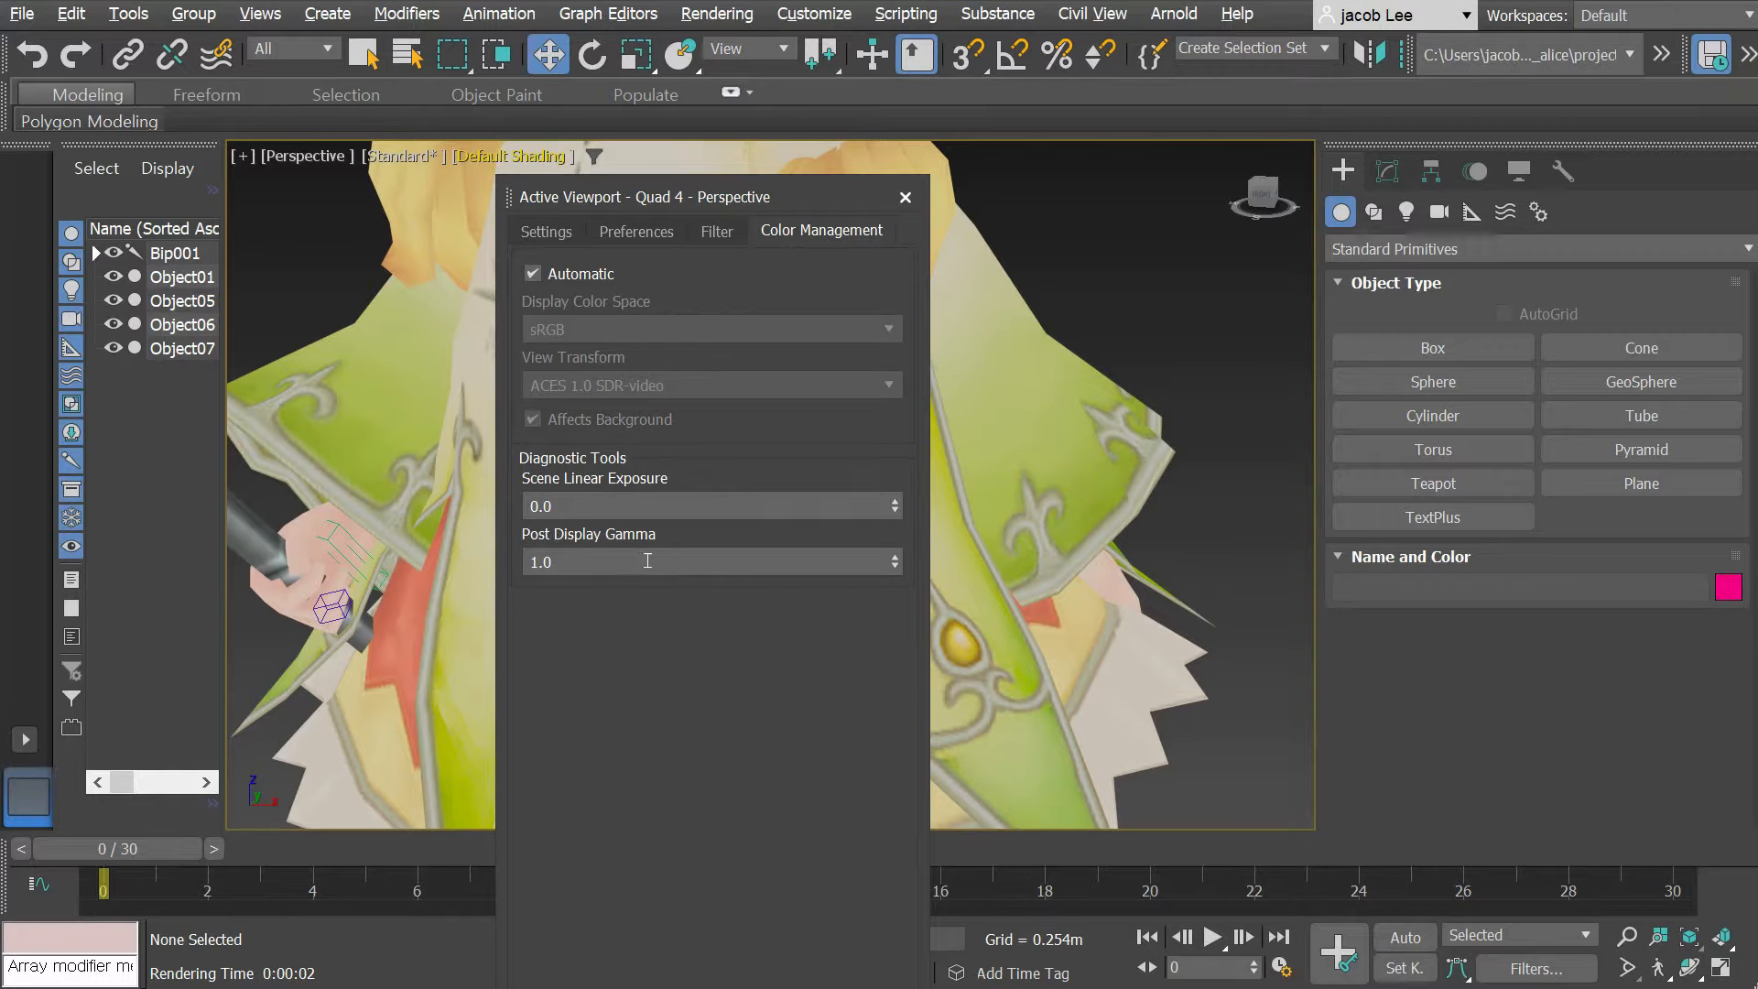
click(849, 500)
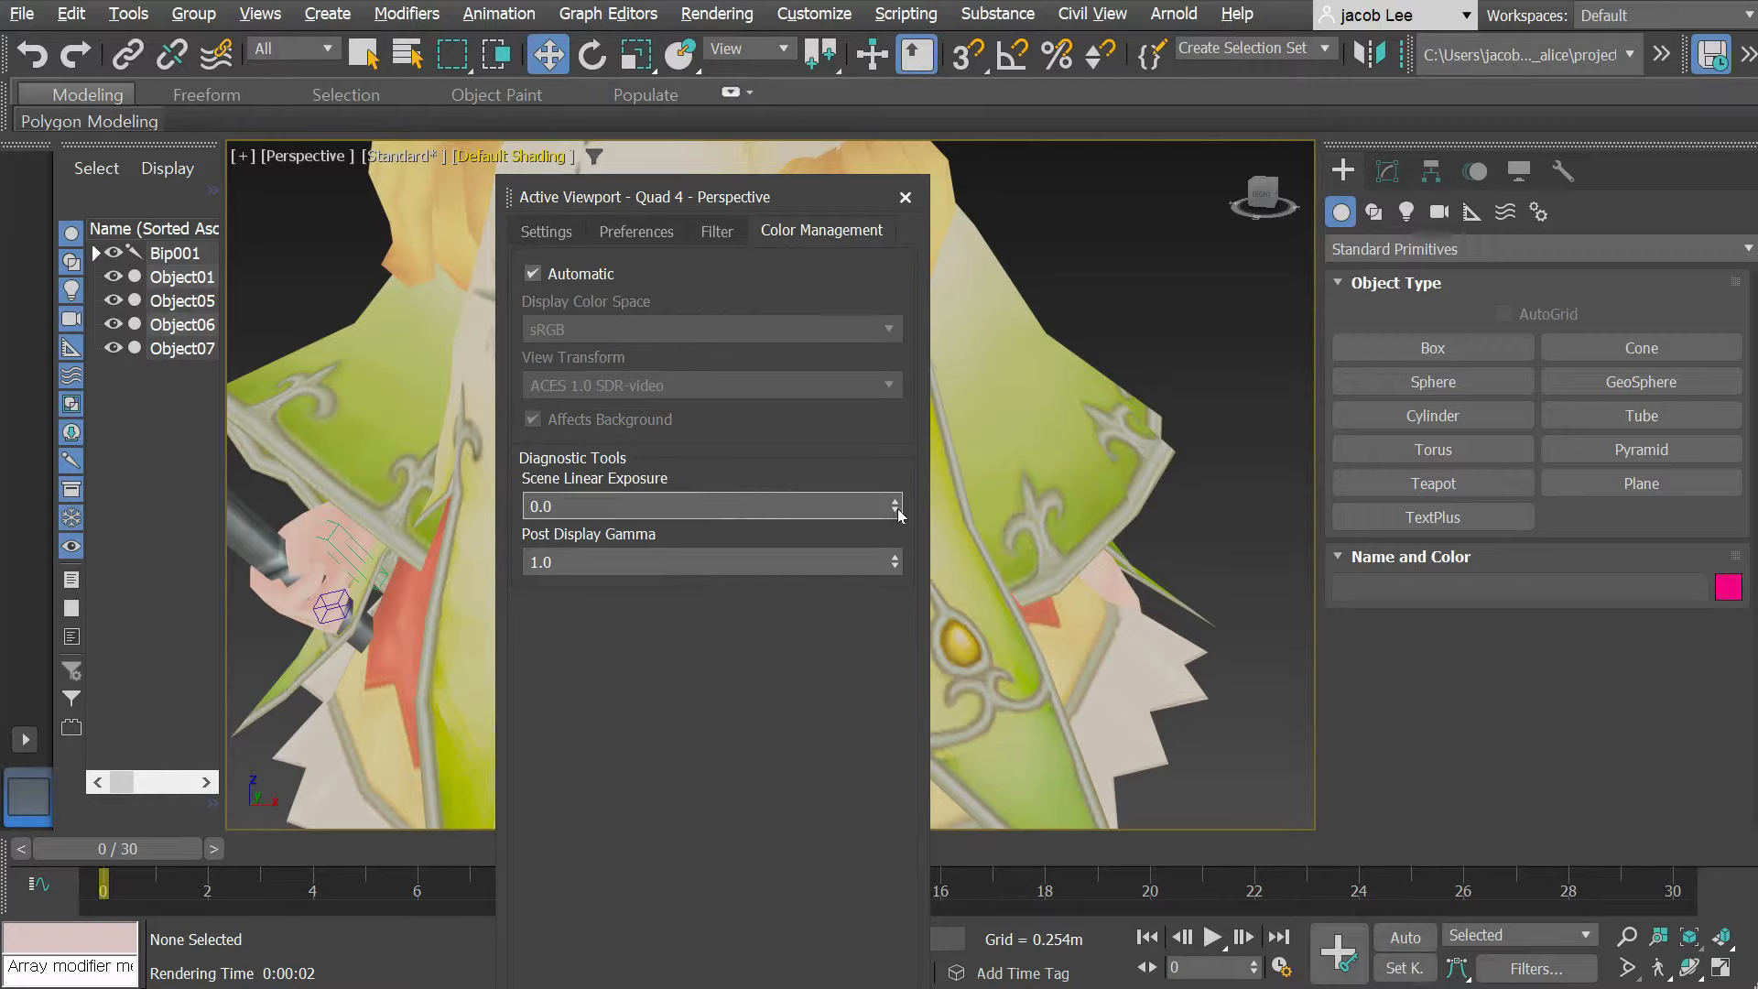
drag(901, 503, 901, 561)
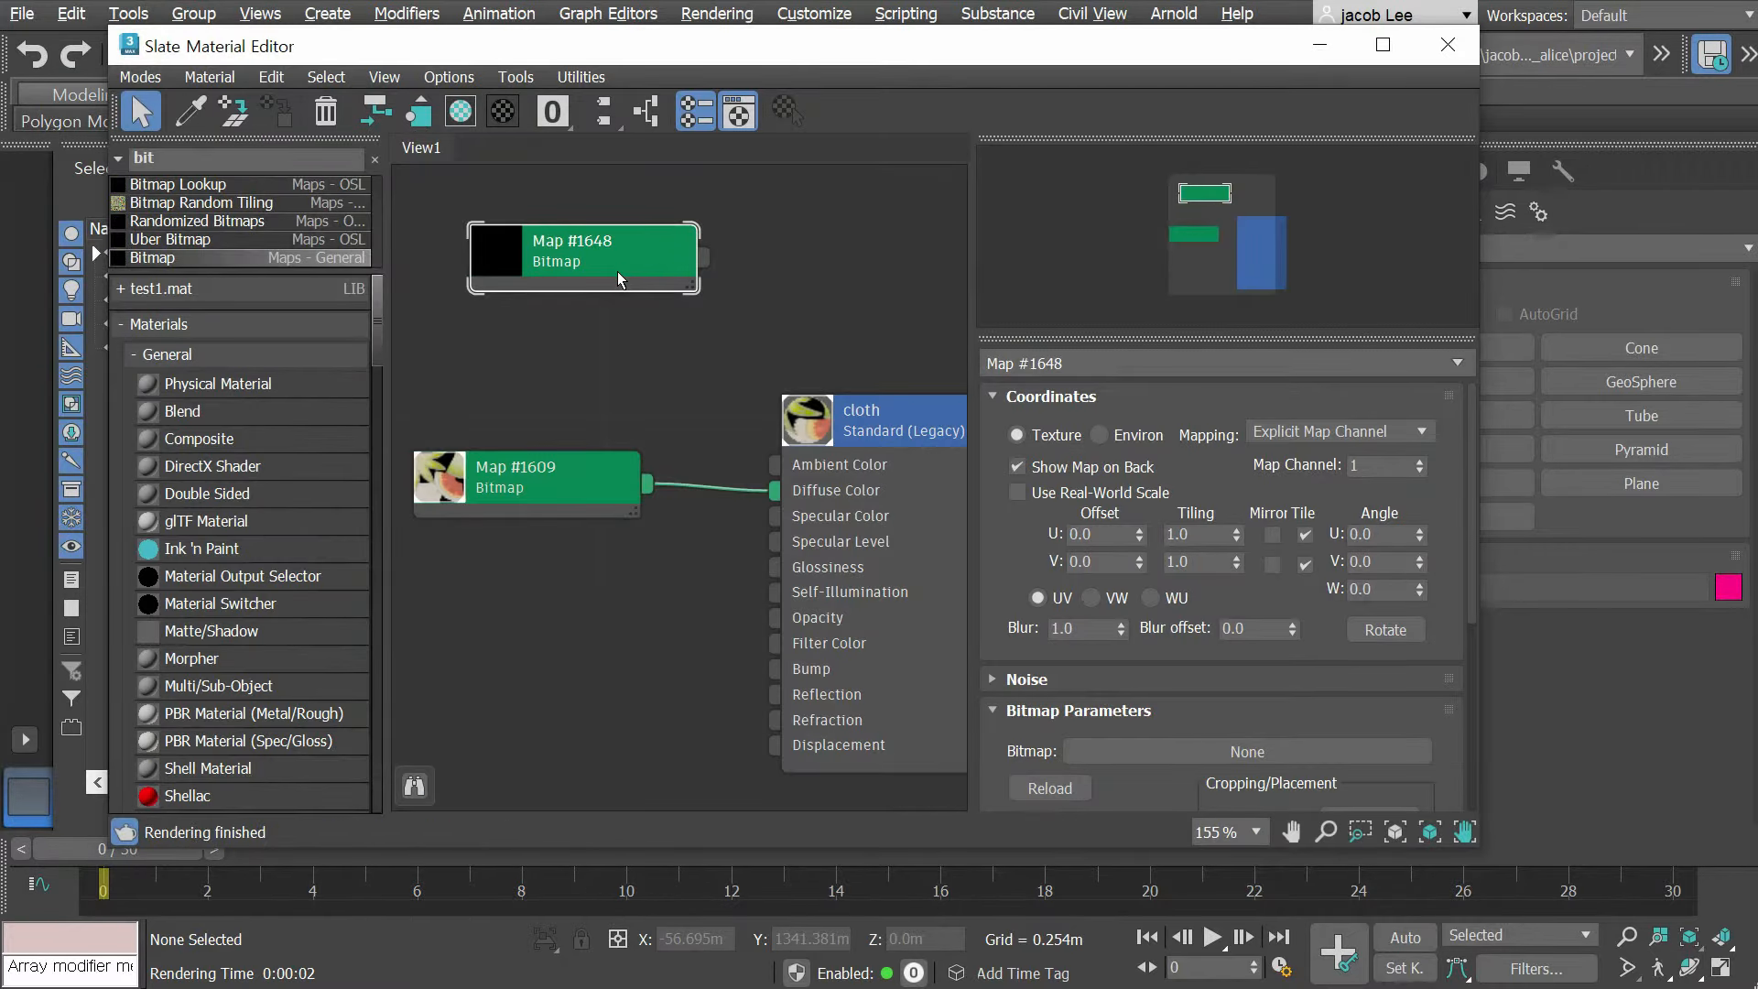
Step: Delete the unconnected Bitmap node, check the cloth material's ambient color in Scene and Display reference modes, and cancel the color selection
key(Delete)
double_click(865, 437)
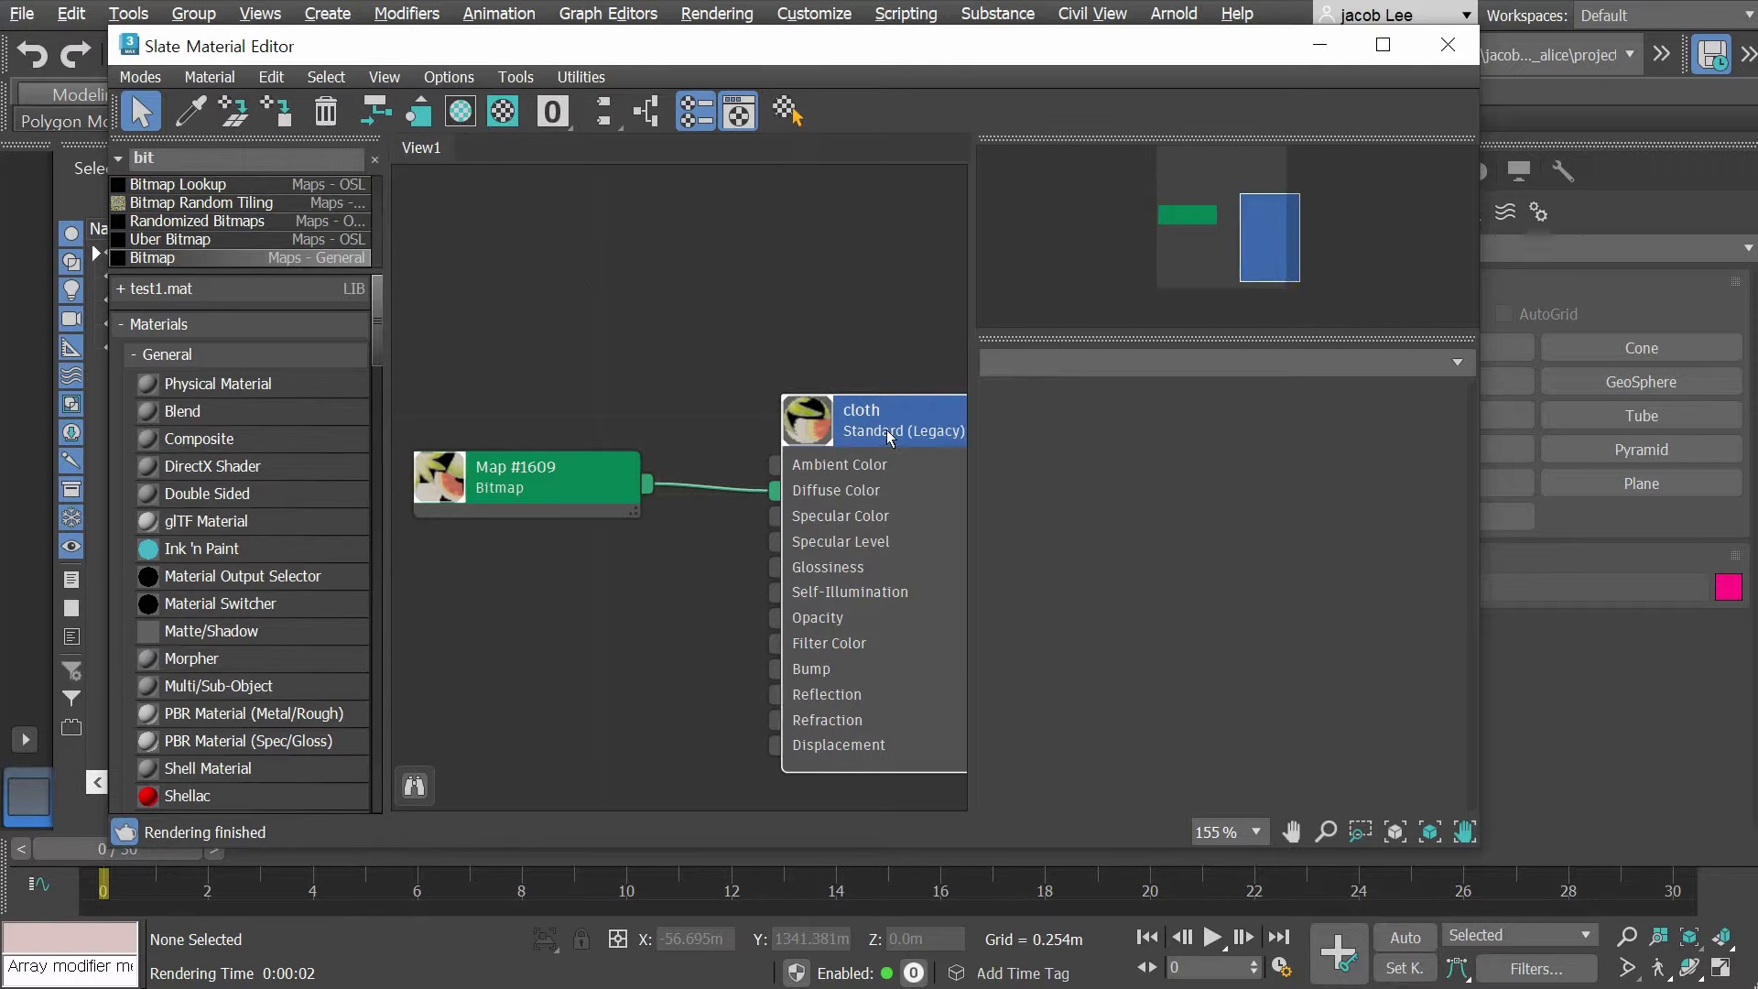
click(1143, 549)
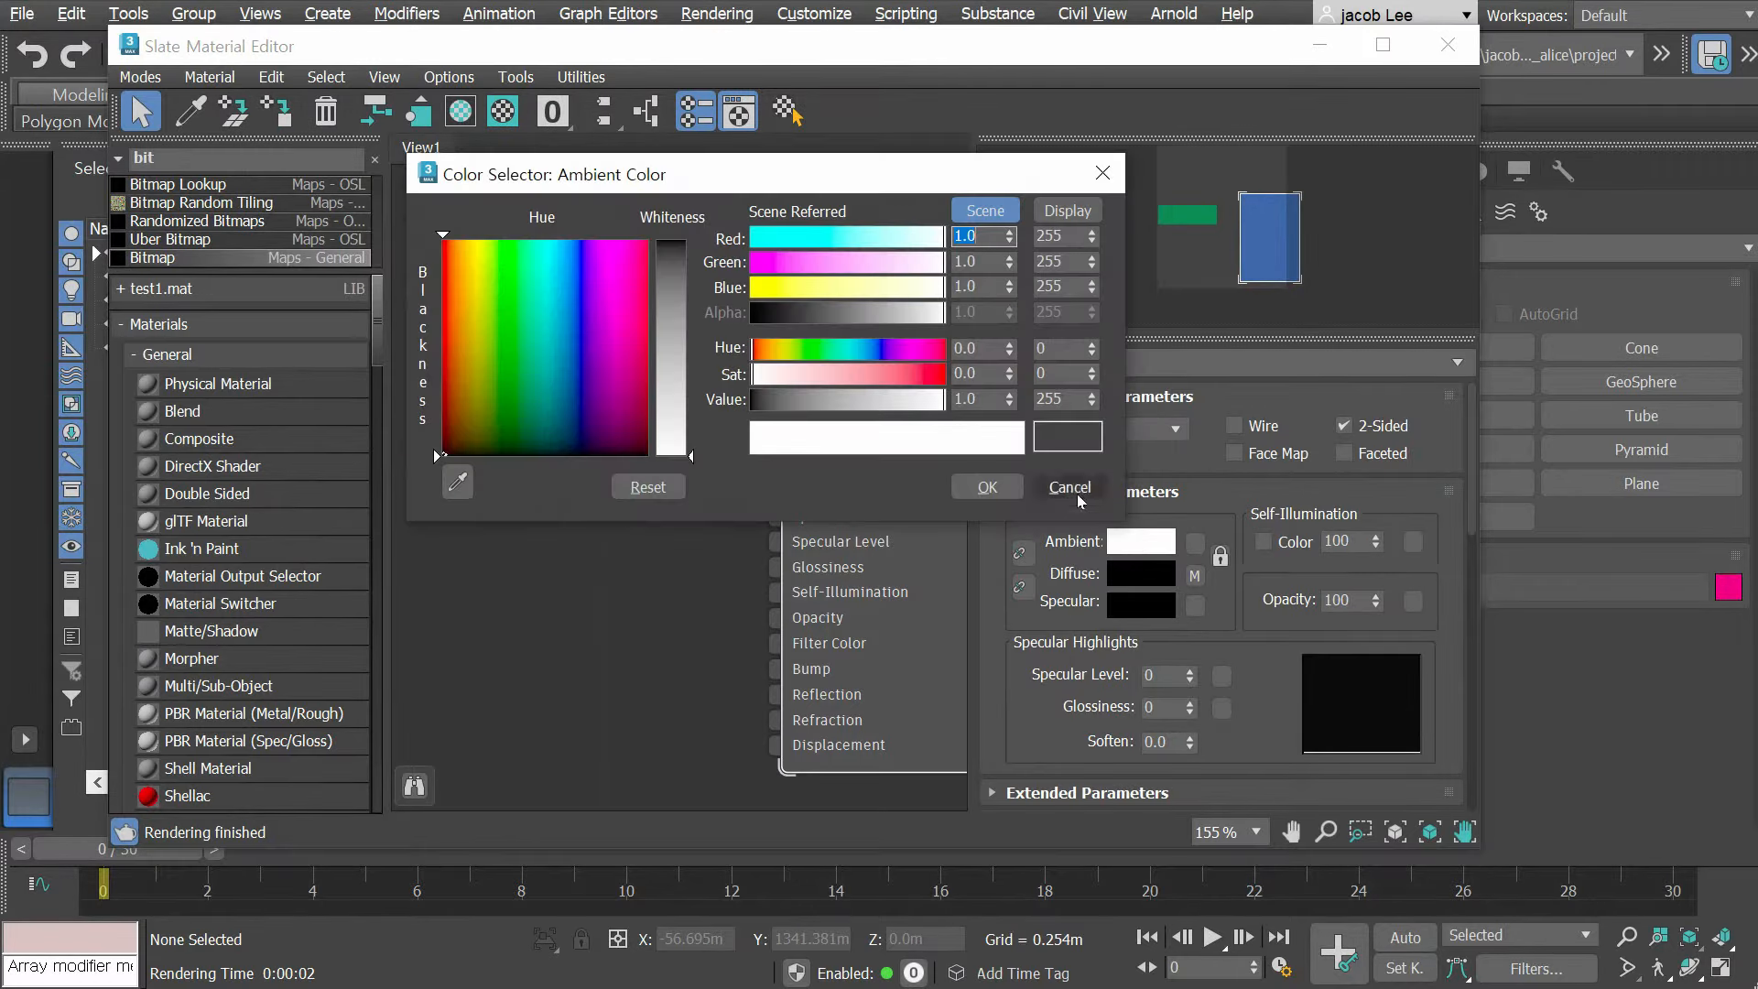
click(984, 211)
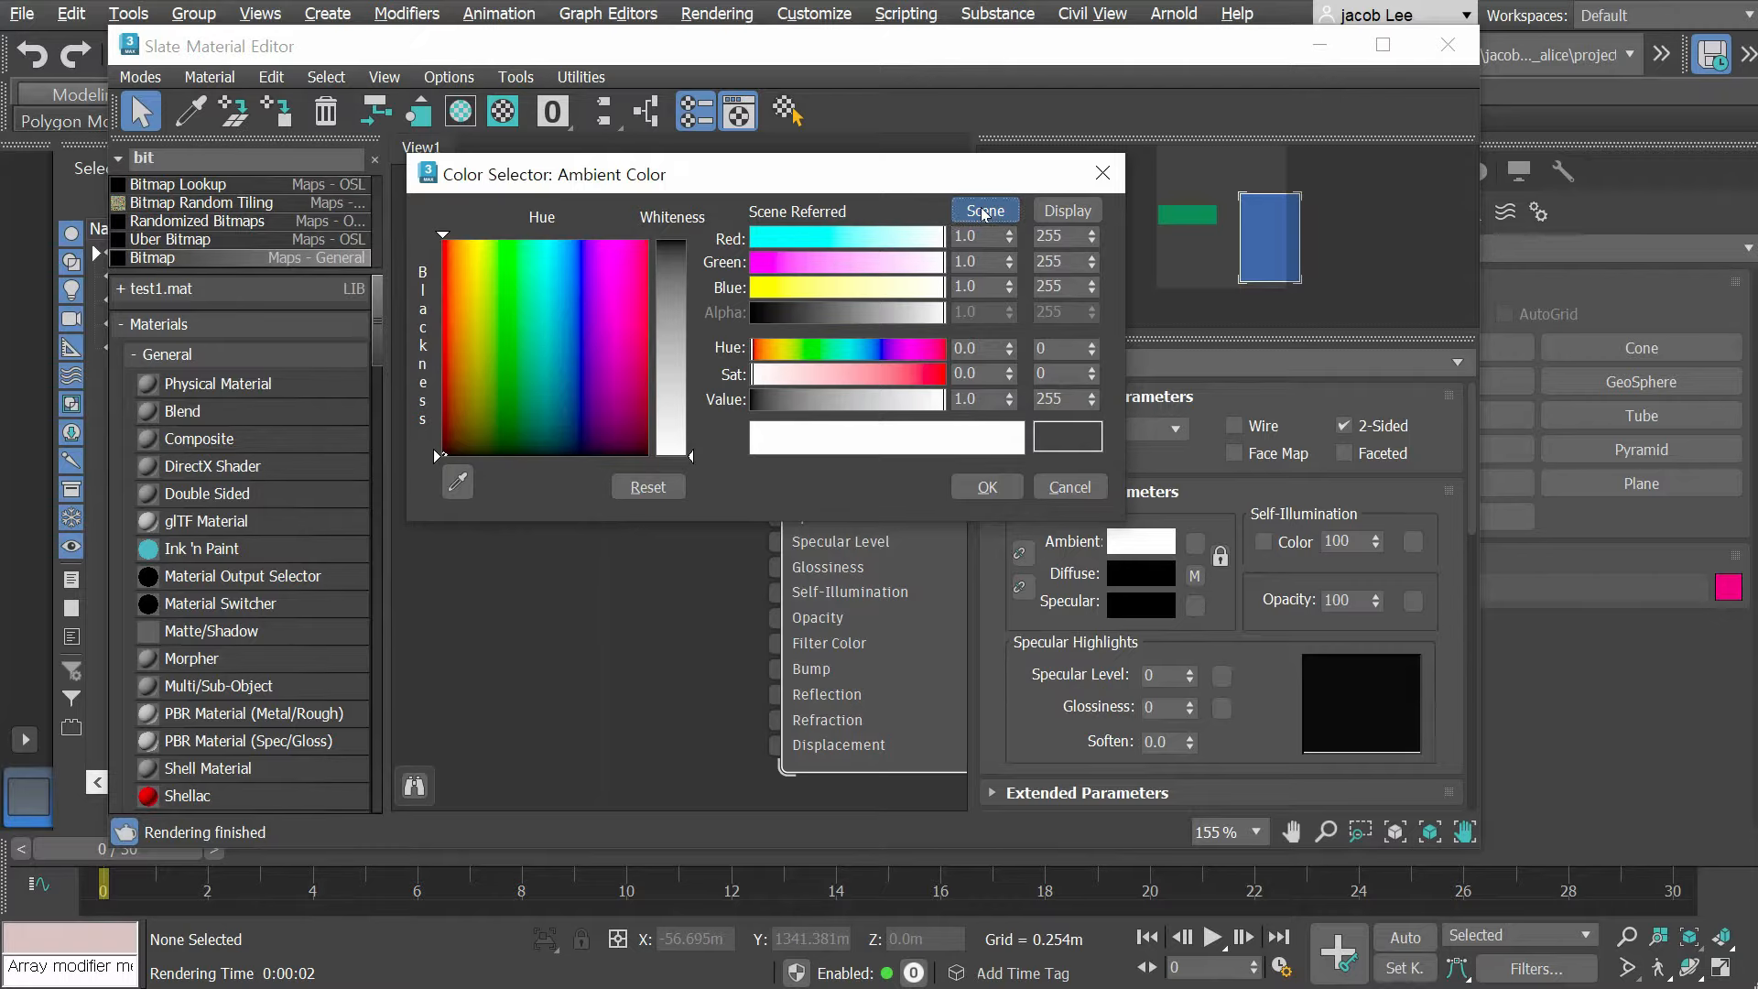
click(1080, 216)
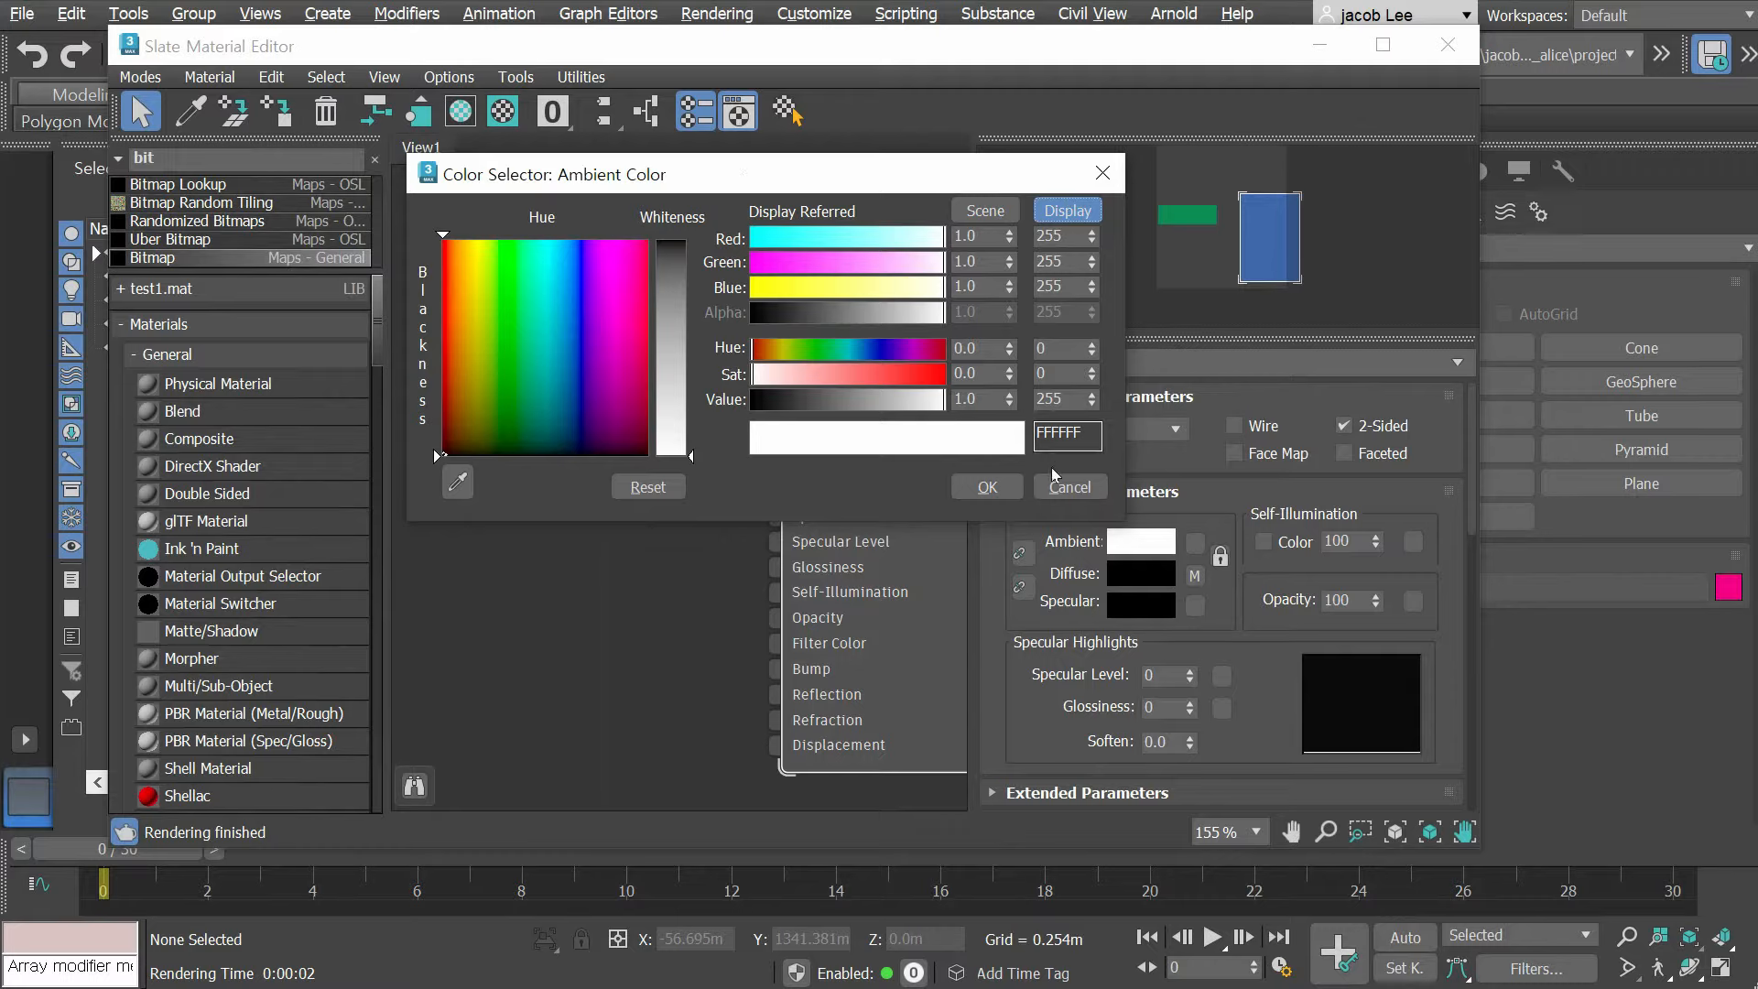
click(1071, 489)
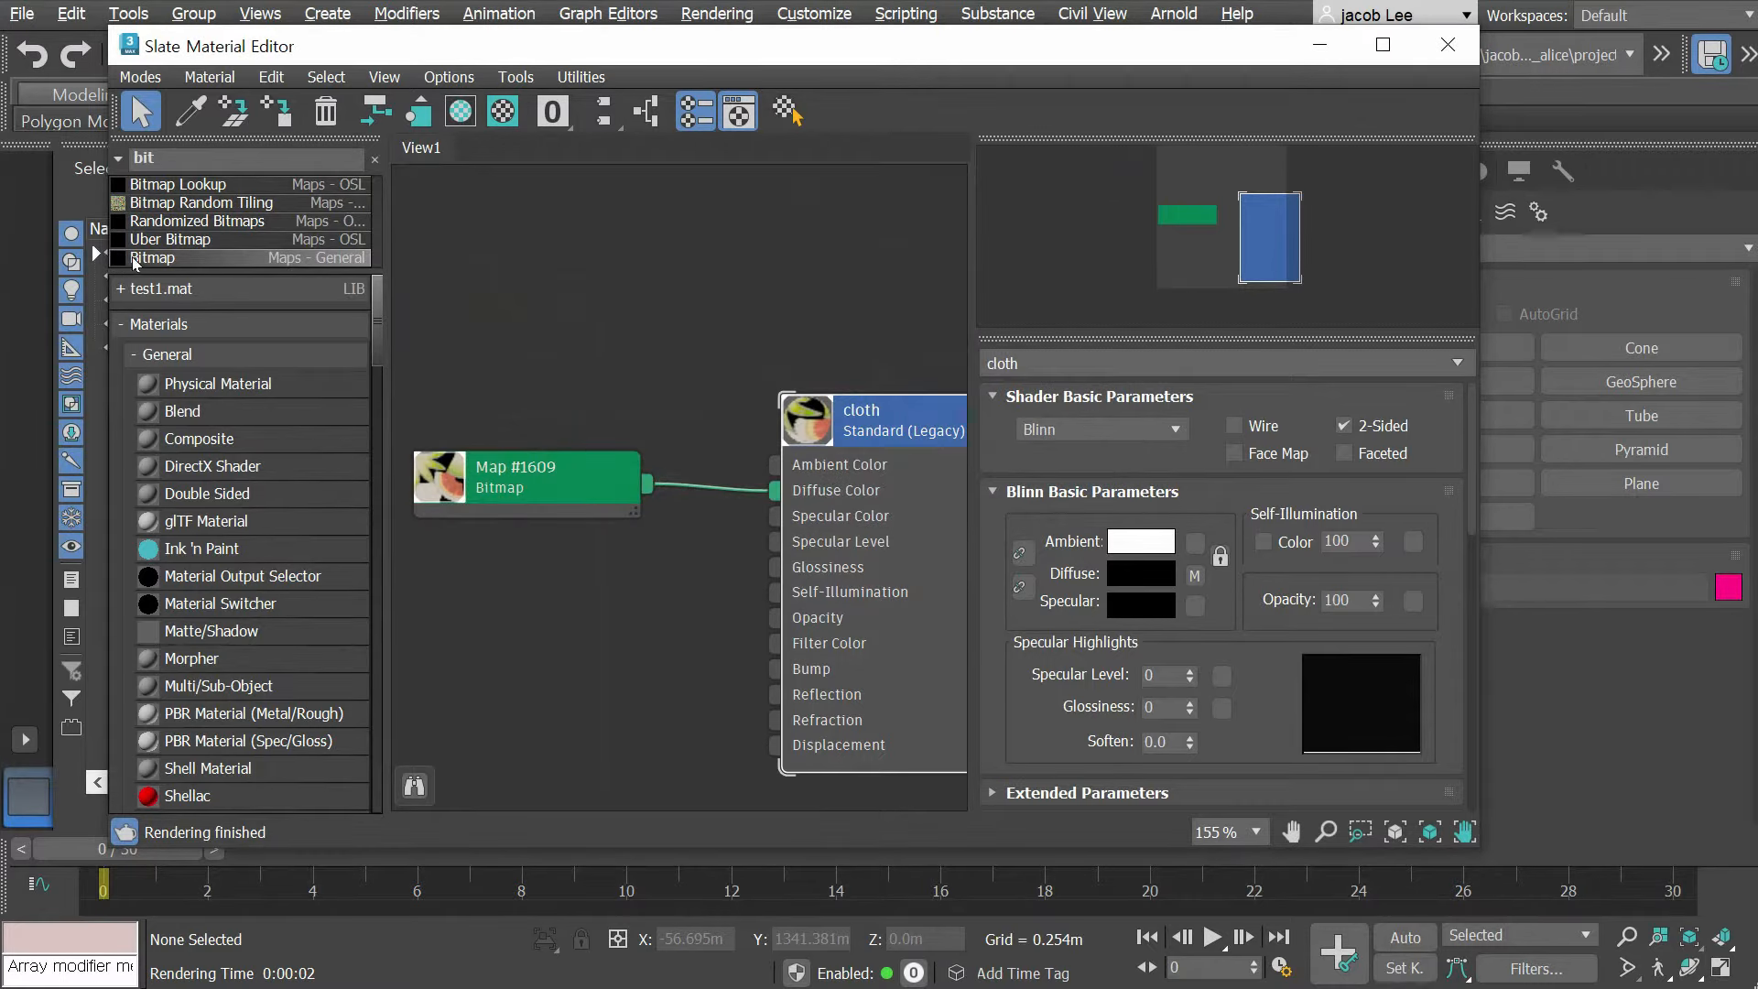
Step: Add a Bitmap map, review the Color Space choices in its file selection dialog, restore Automatic (Recommended), and cancel
drag(507, 267, 509, 273)
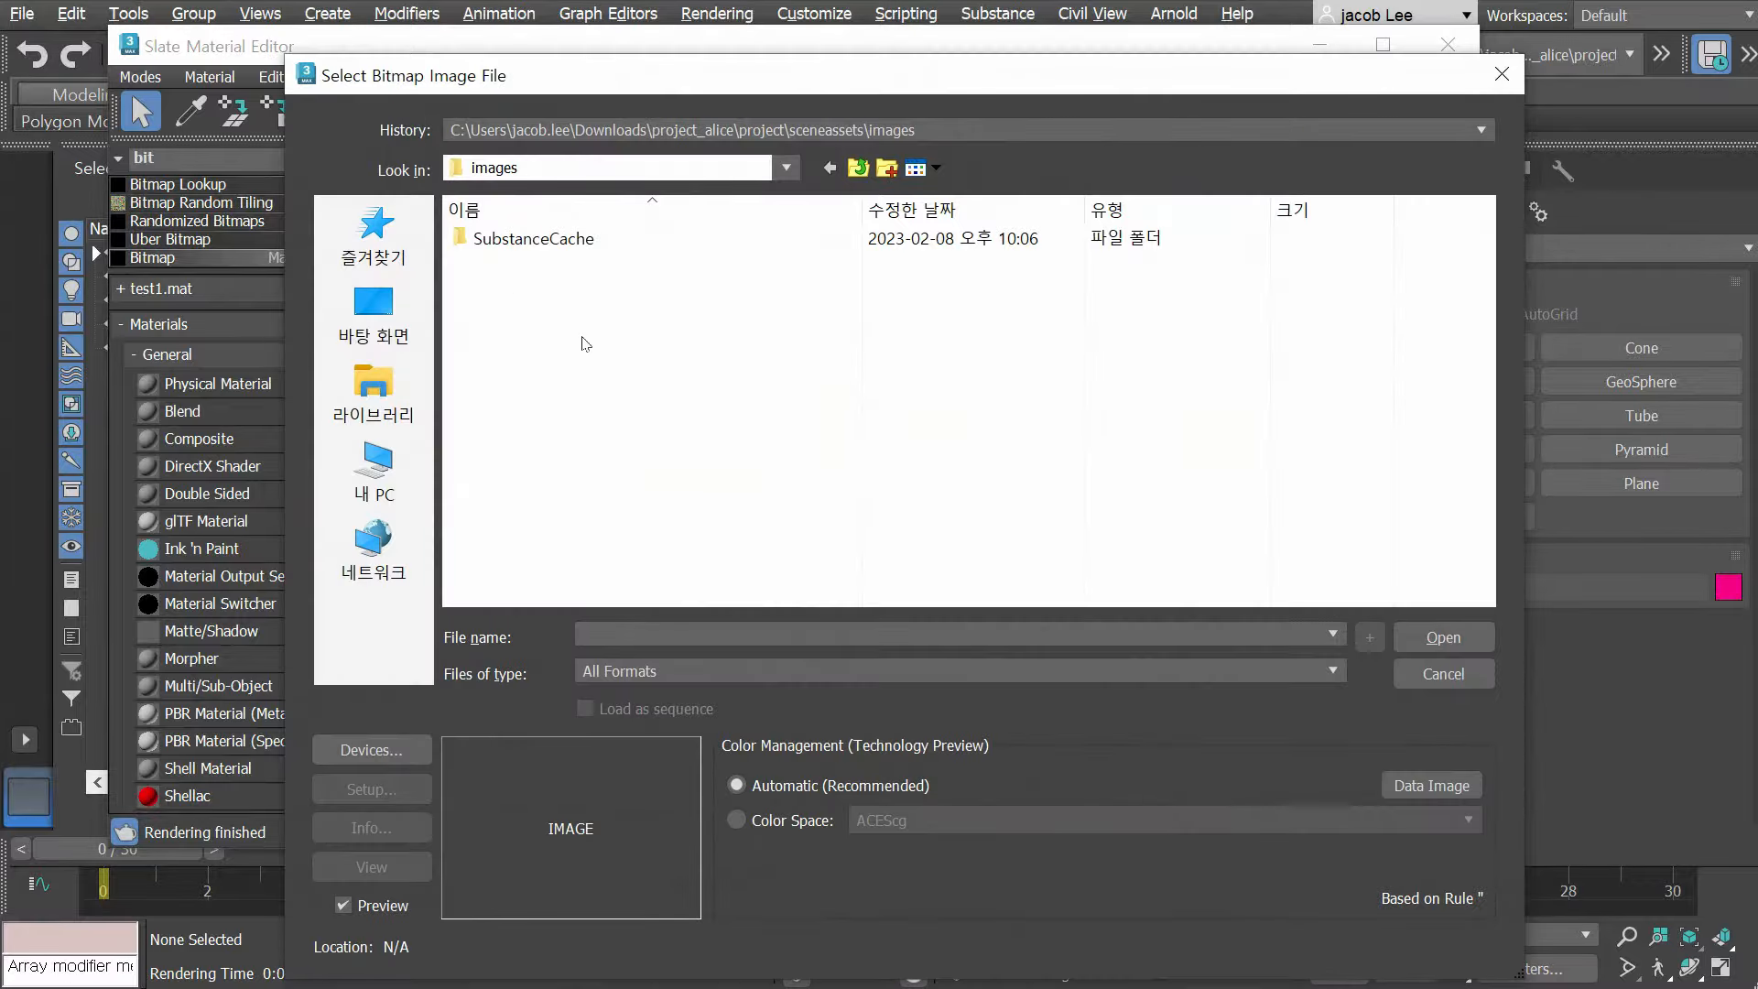
click(772, 824)
click(886, 824)
click(927, 826)
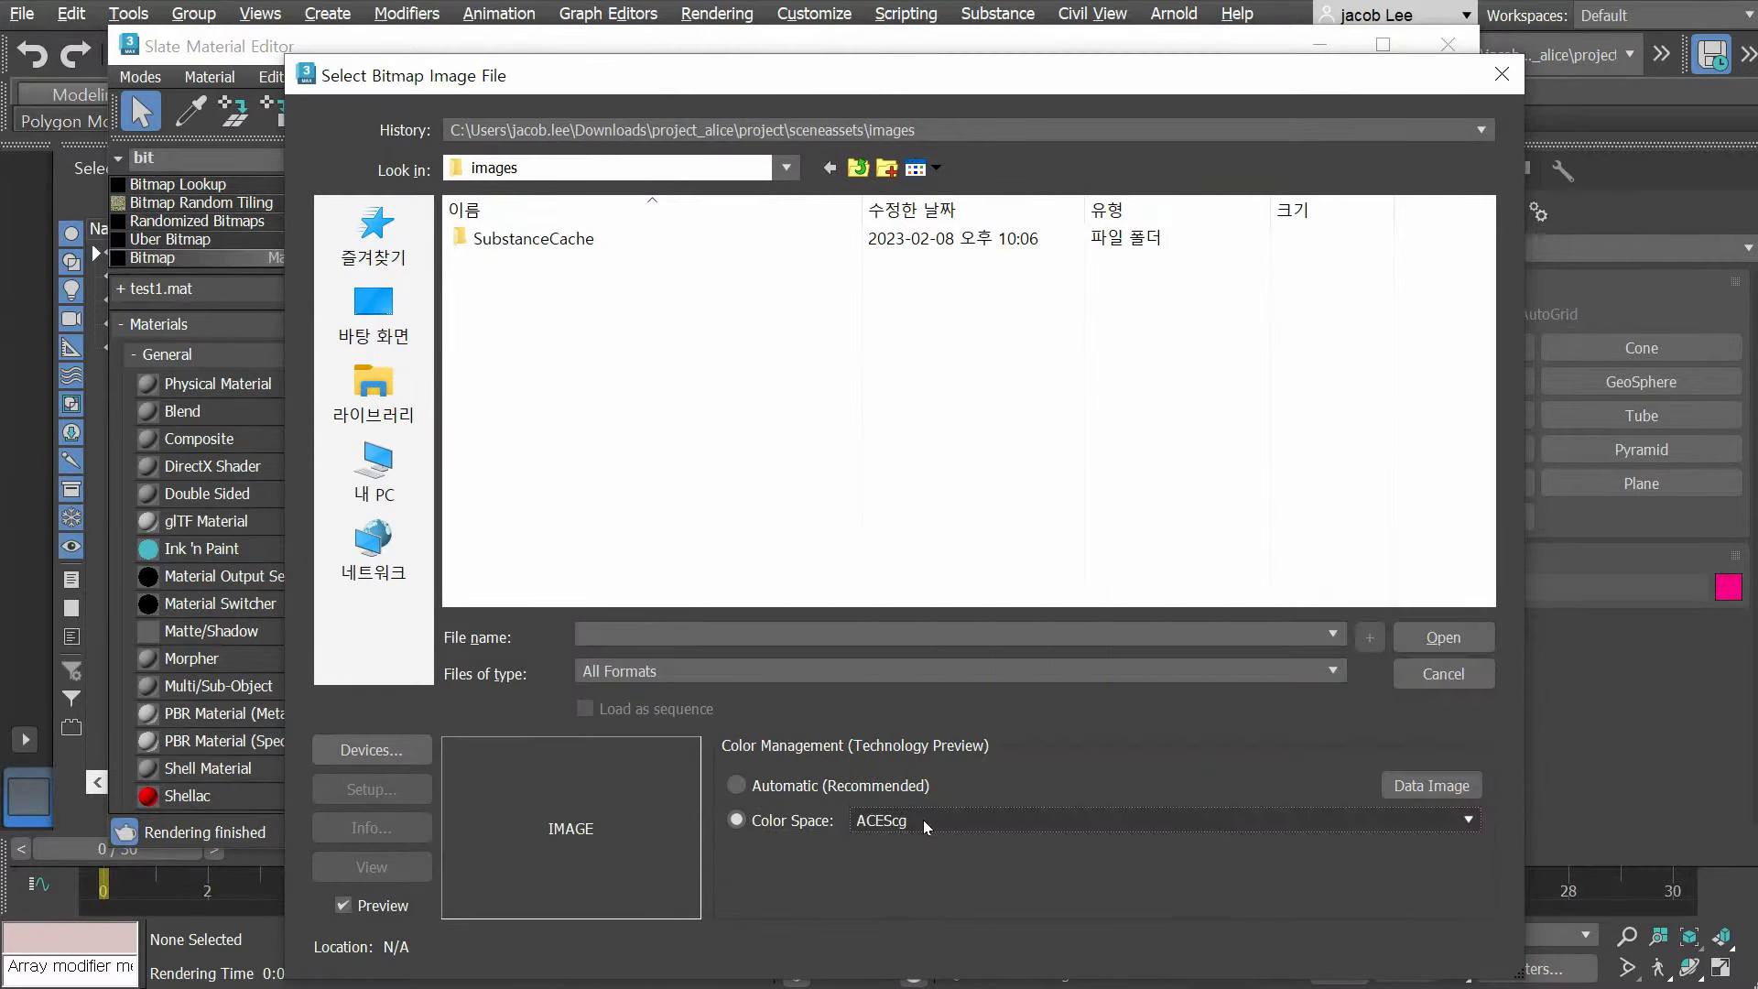
click(927, 827)
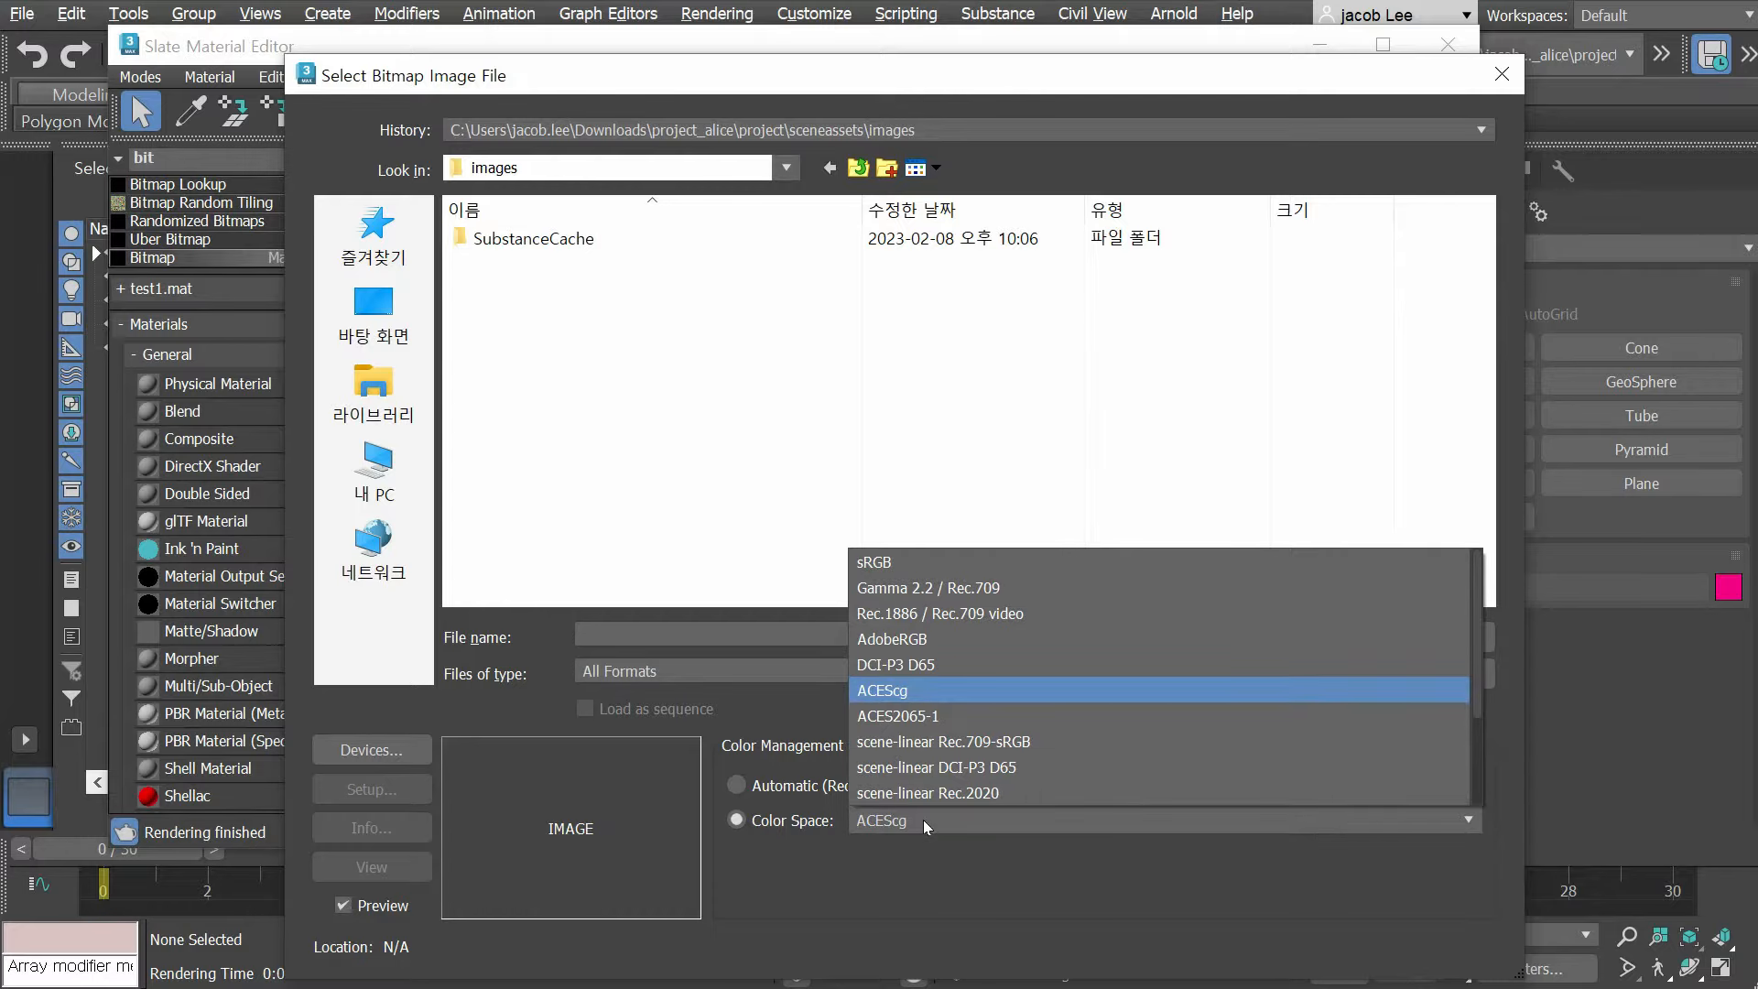
click(926, 826)
click(737, 786)
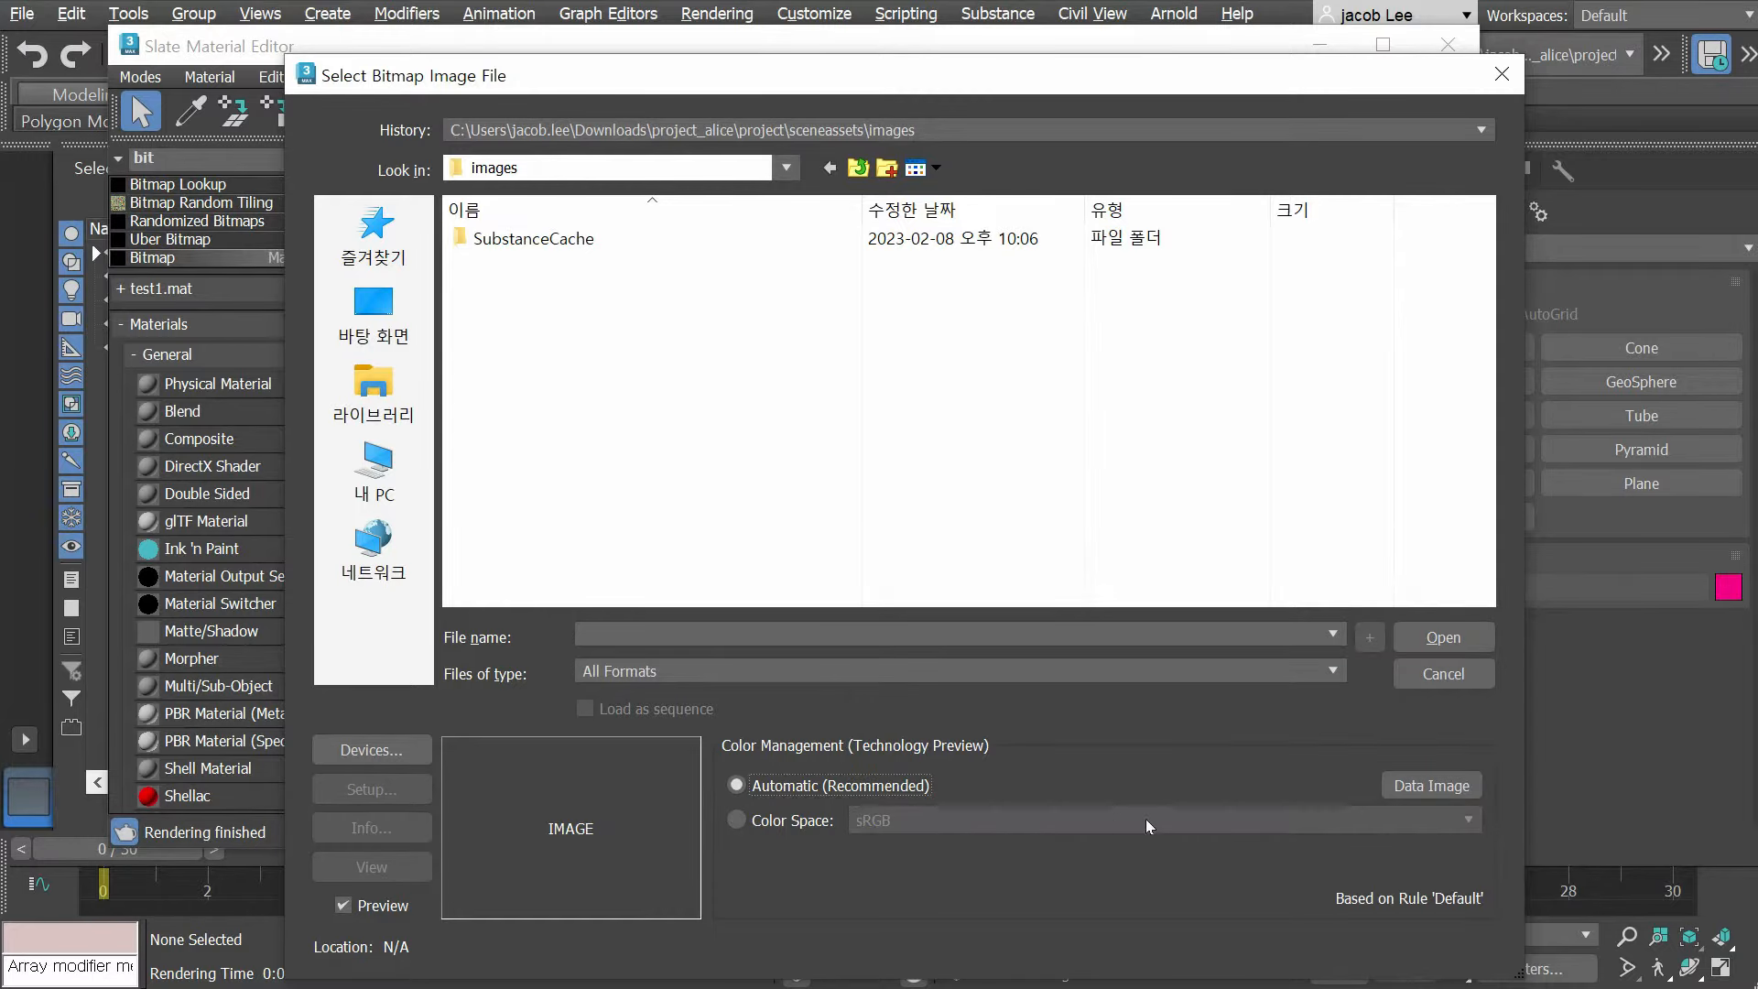
click(1449, 680)
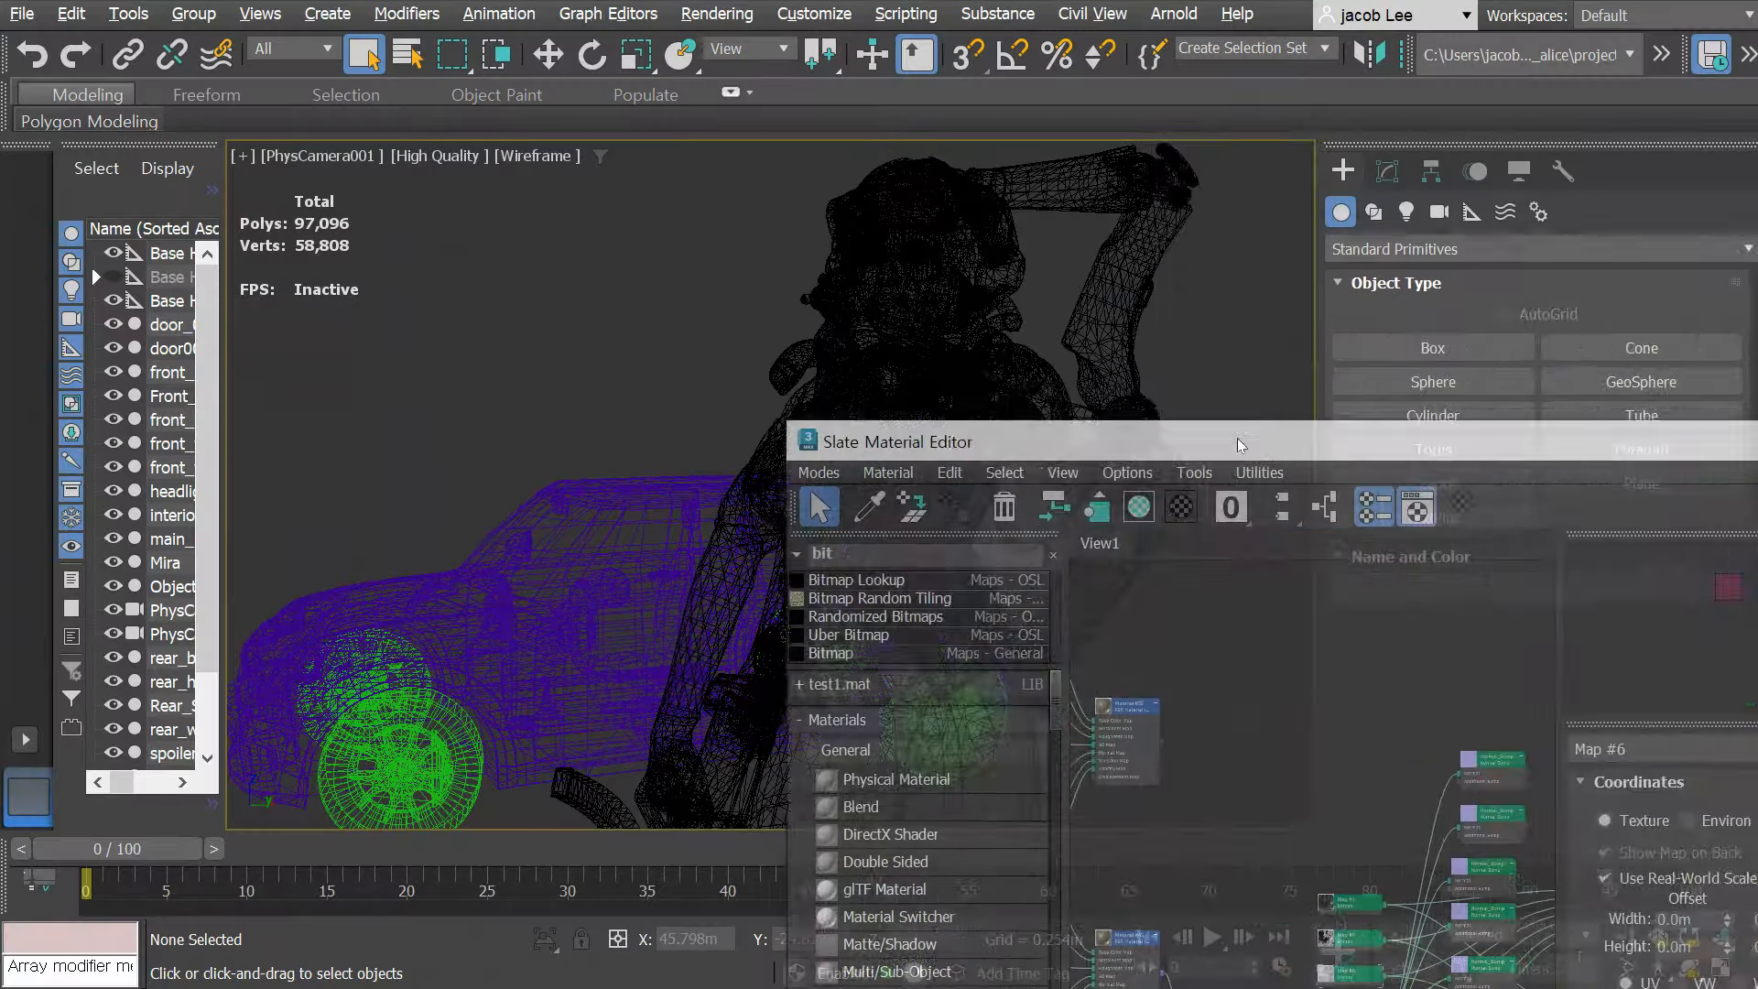
Step: Dock the Slate Material Editor between the scene explorer and the camera viewport, narrow it, and widen the viewport against the command panel
drag(1238, 437, 710, 44)
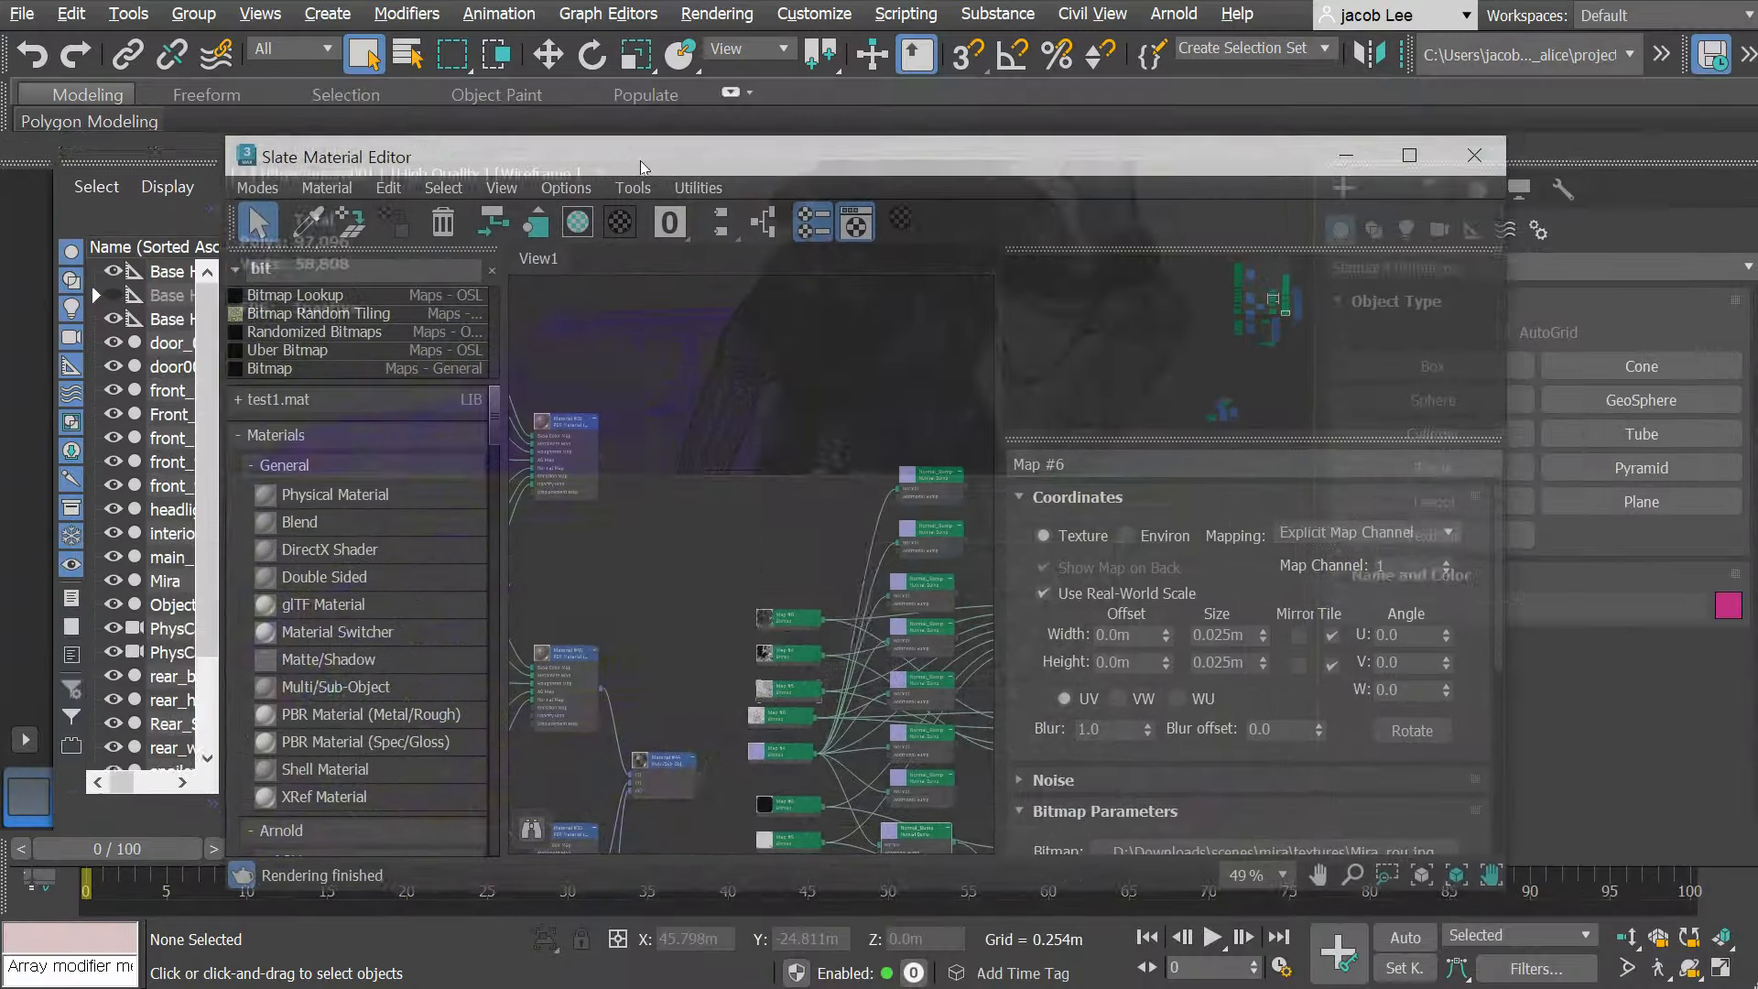
drag(639, 161, 181, 225)
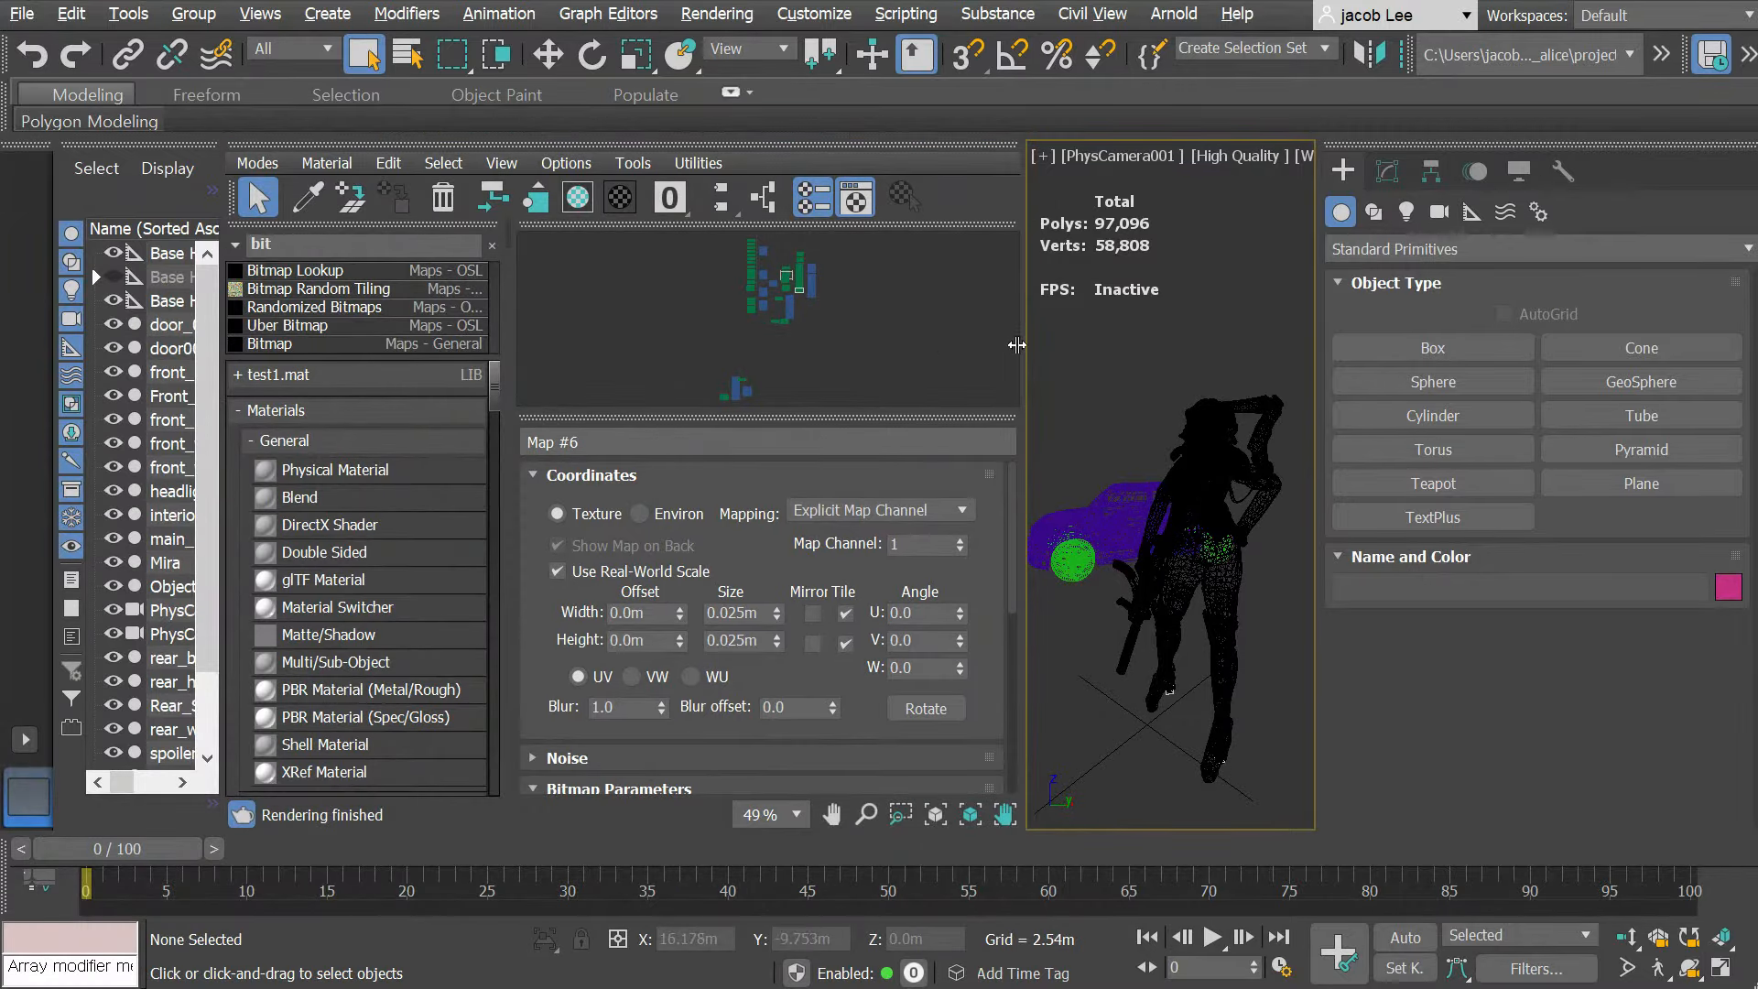
drag(1016, 345, 943, 344)
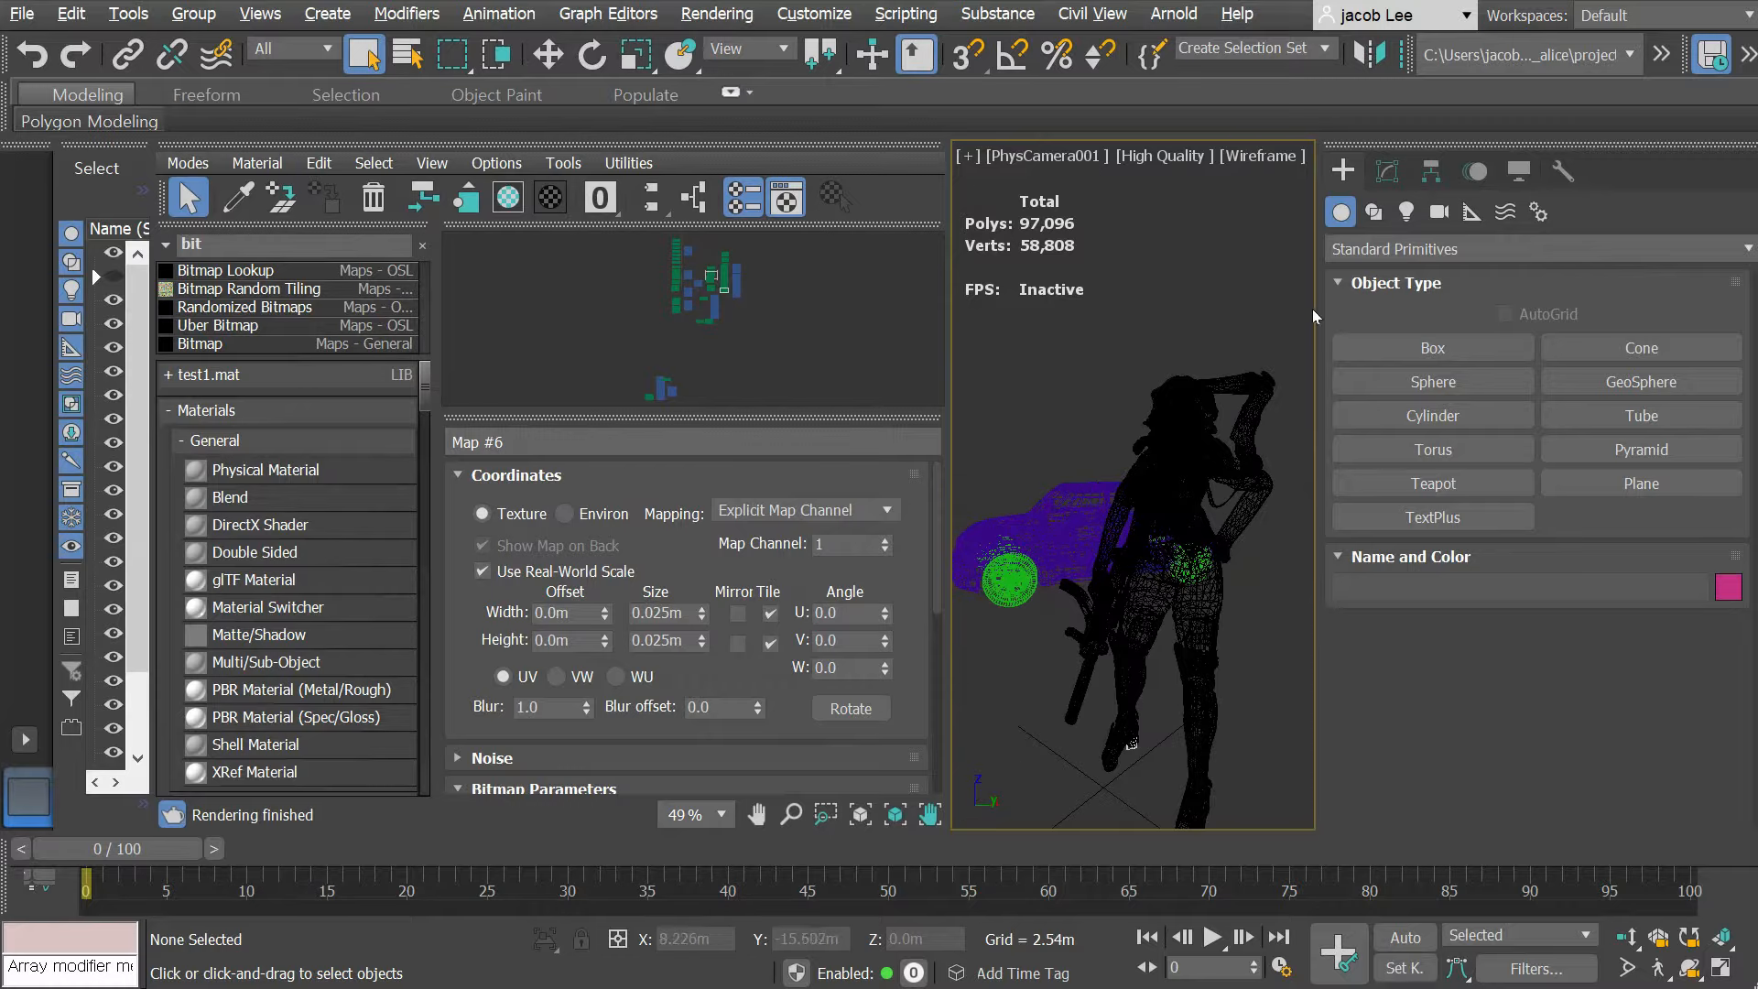
drag(1314, 316, 1407, 315)
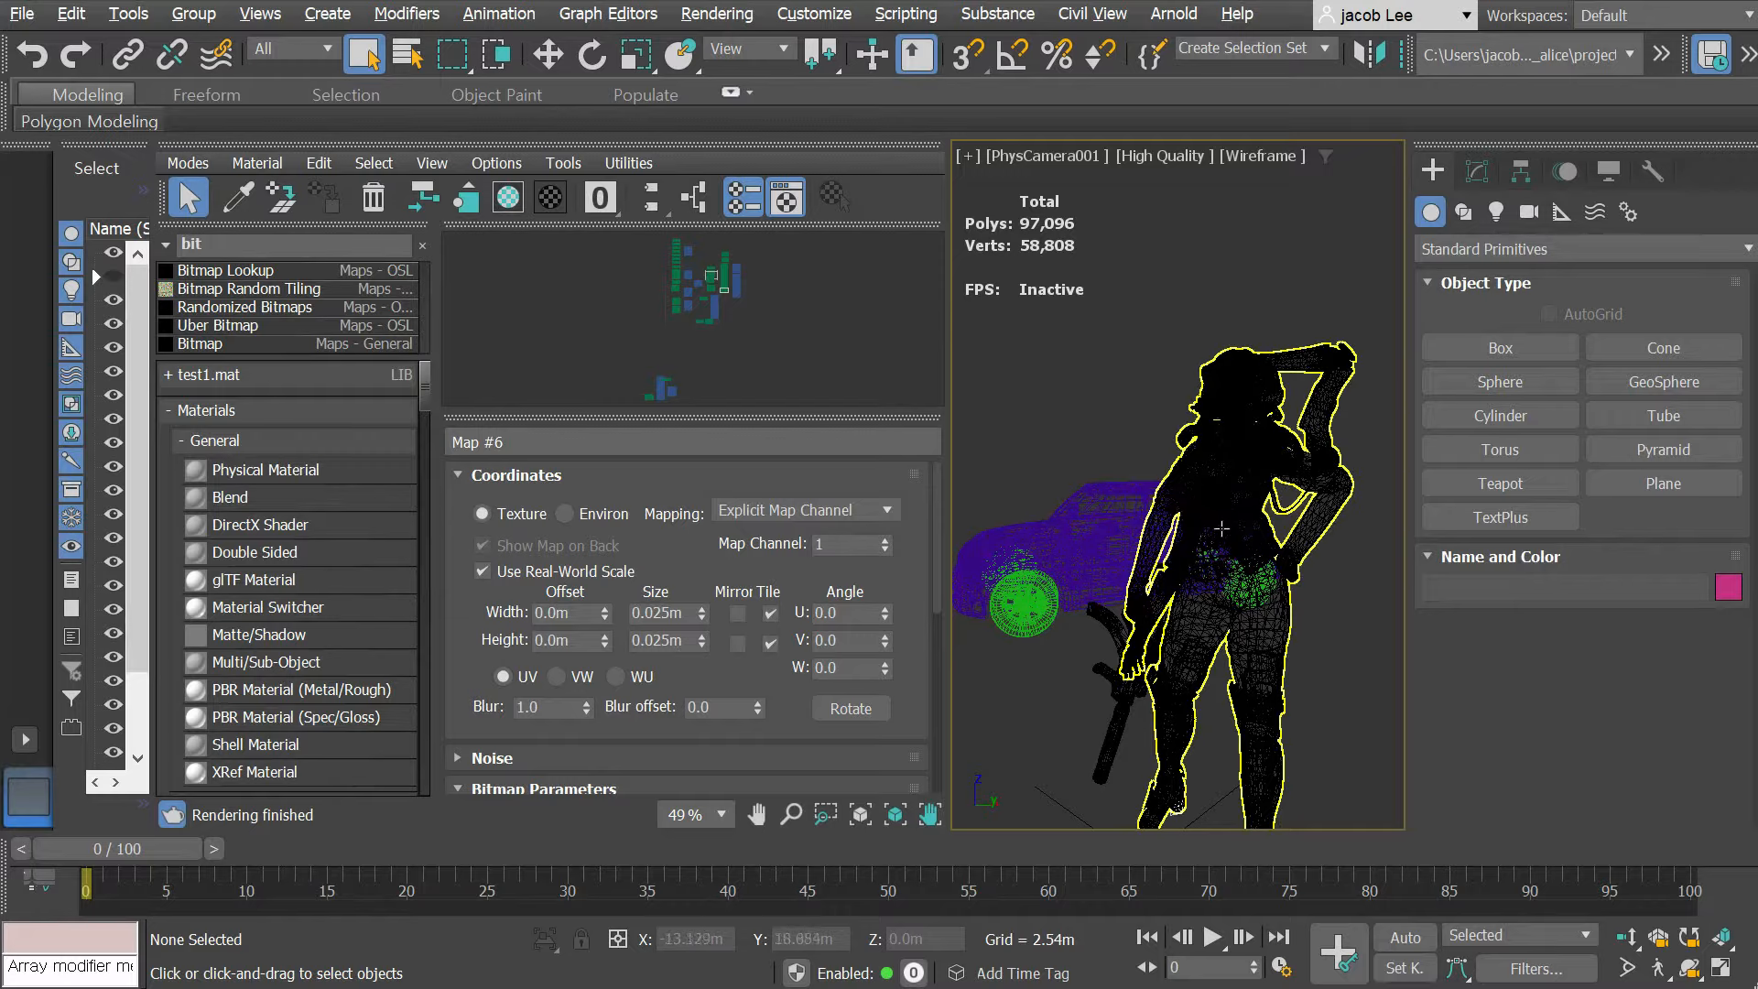
middle_drag(1205, 515, 1219, 436)
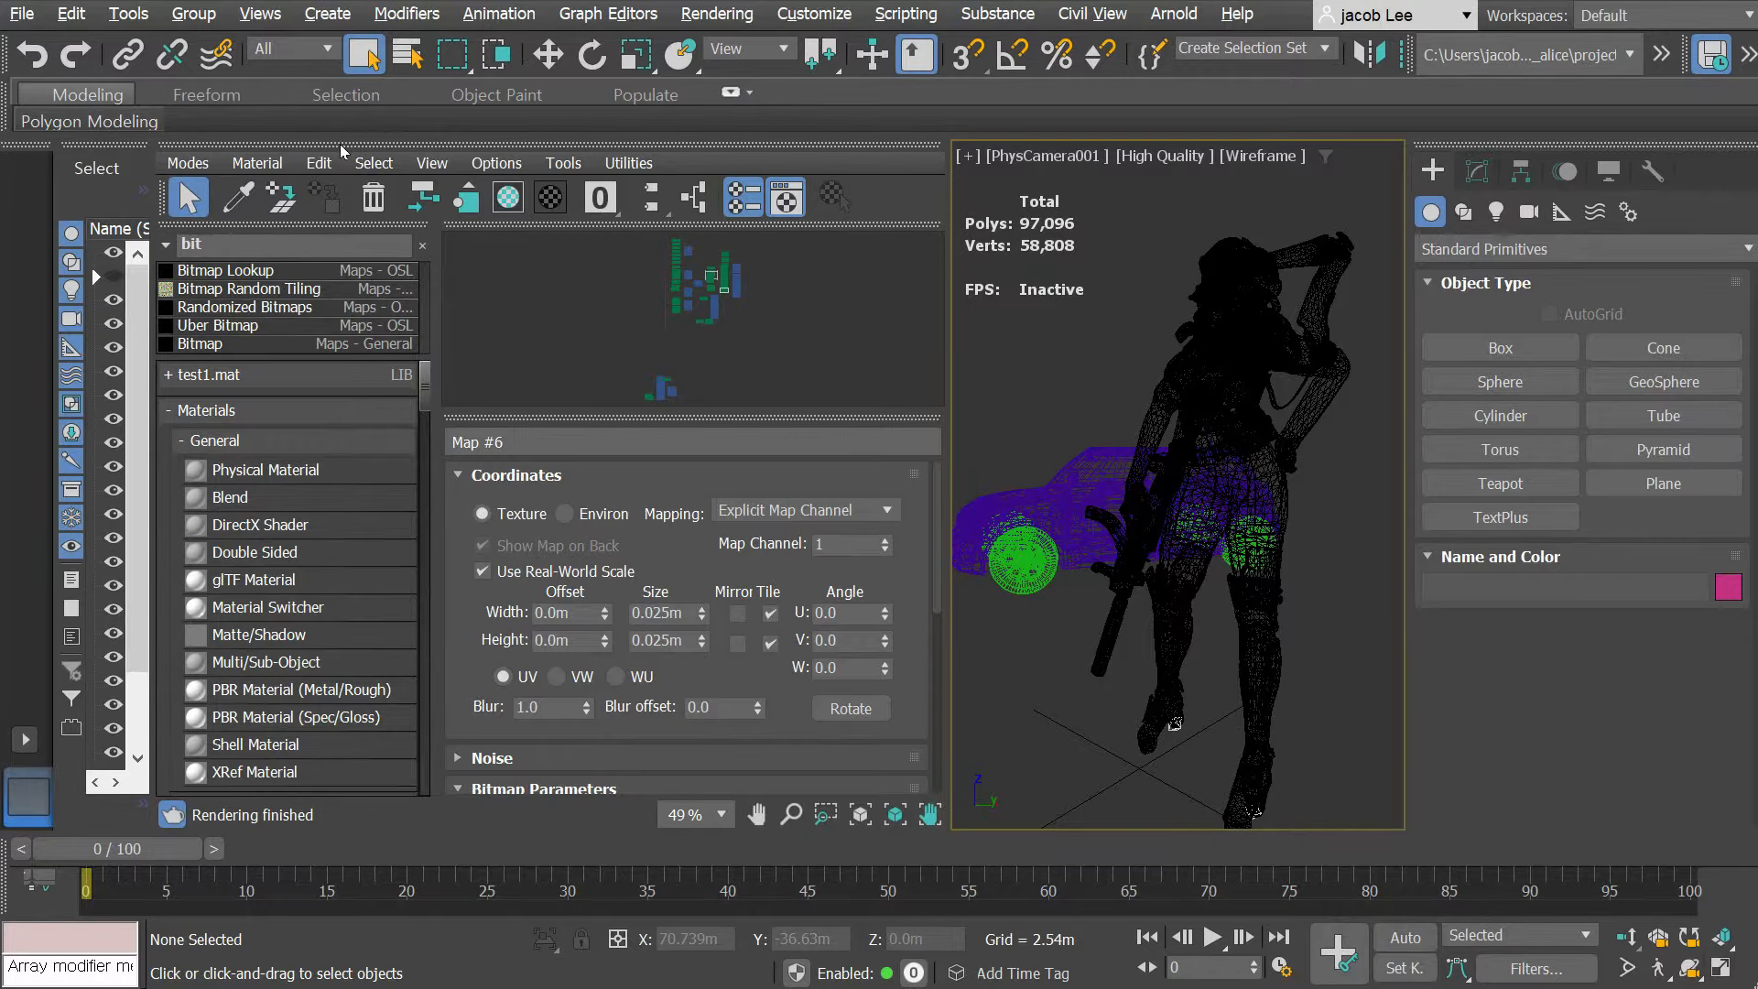
Step: Dock the Slate Material Editor above the command panel, and undock it as an enlarged floating window
drag(342, 151, 1577, 290)
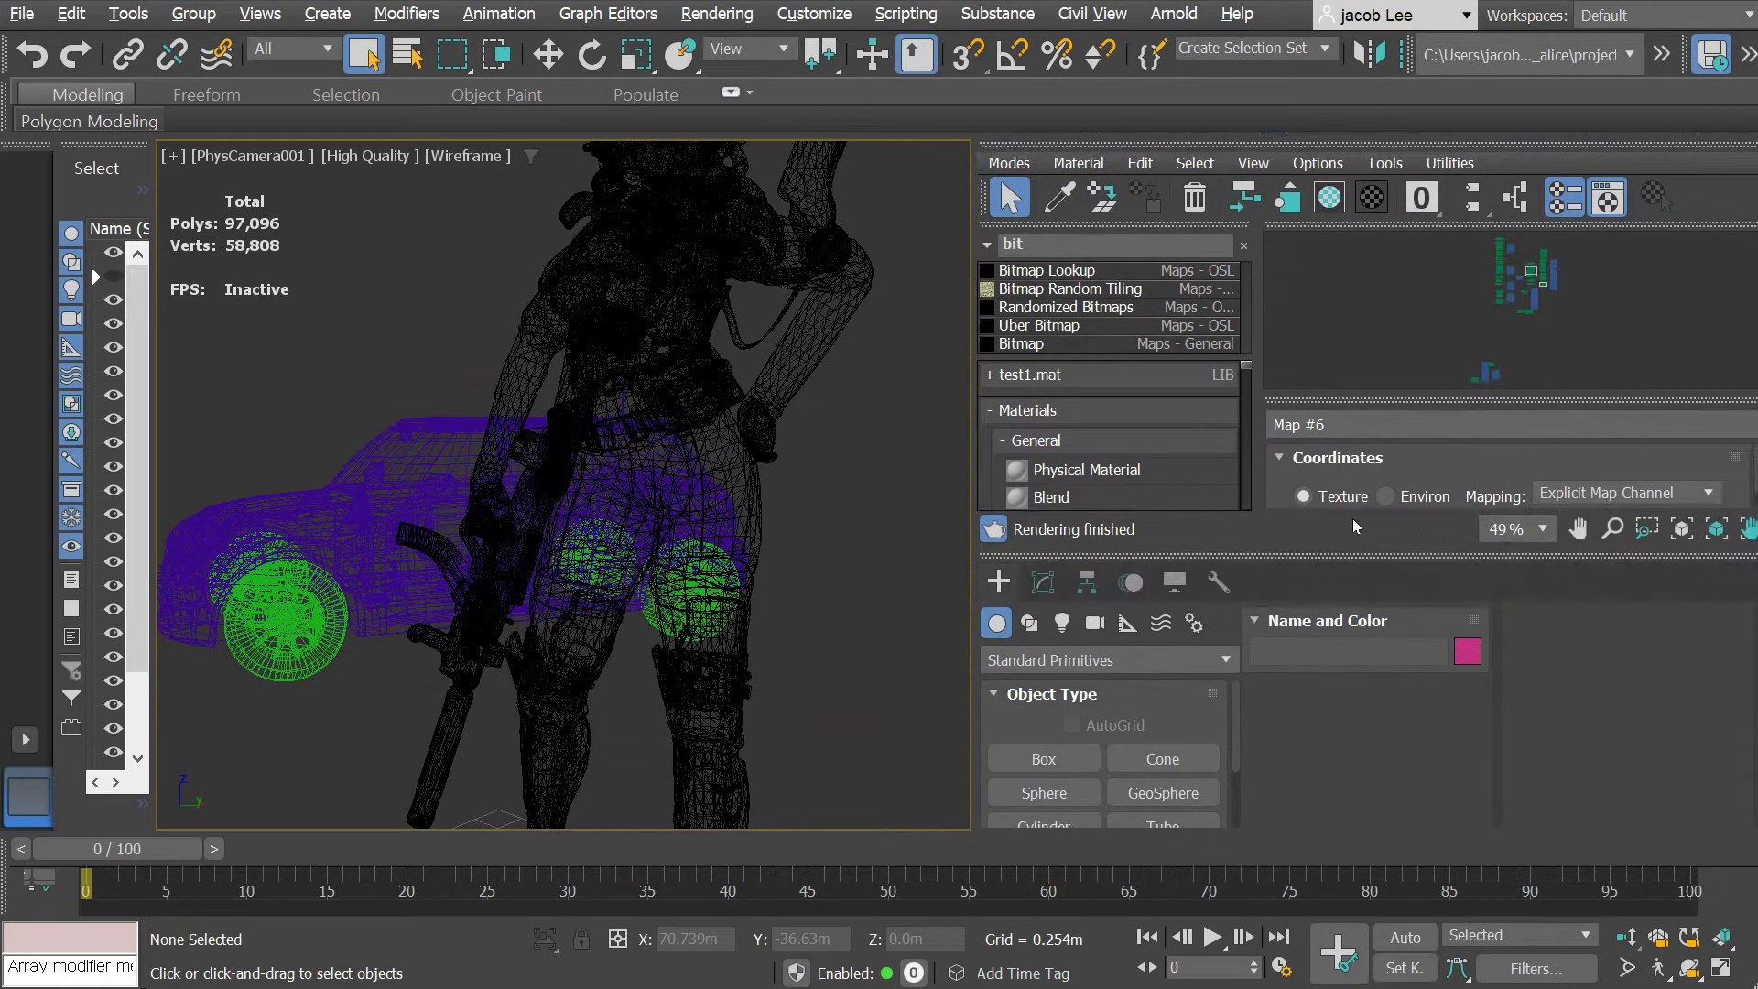
drag(1384, 148, 606, 130)
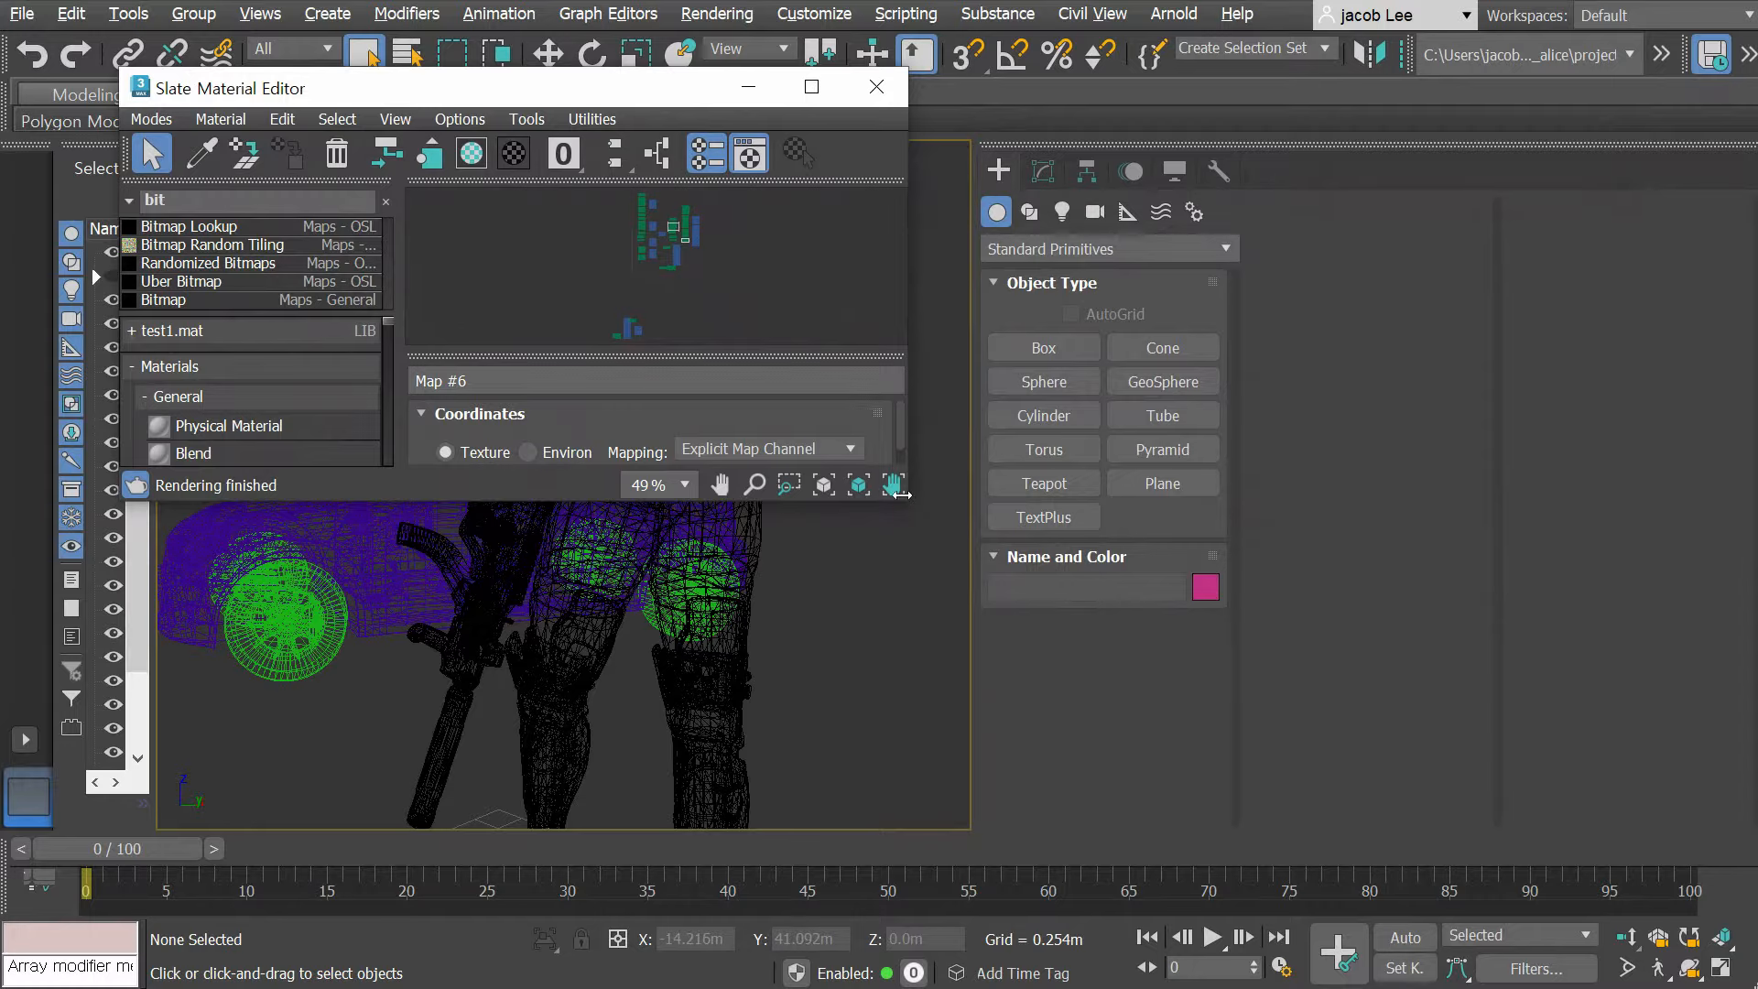
drag(902, 494, 1545, 860)
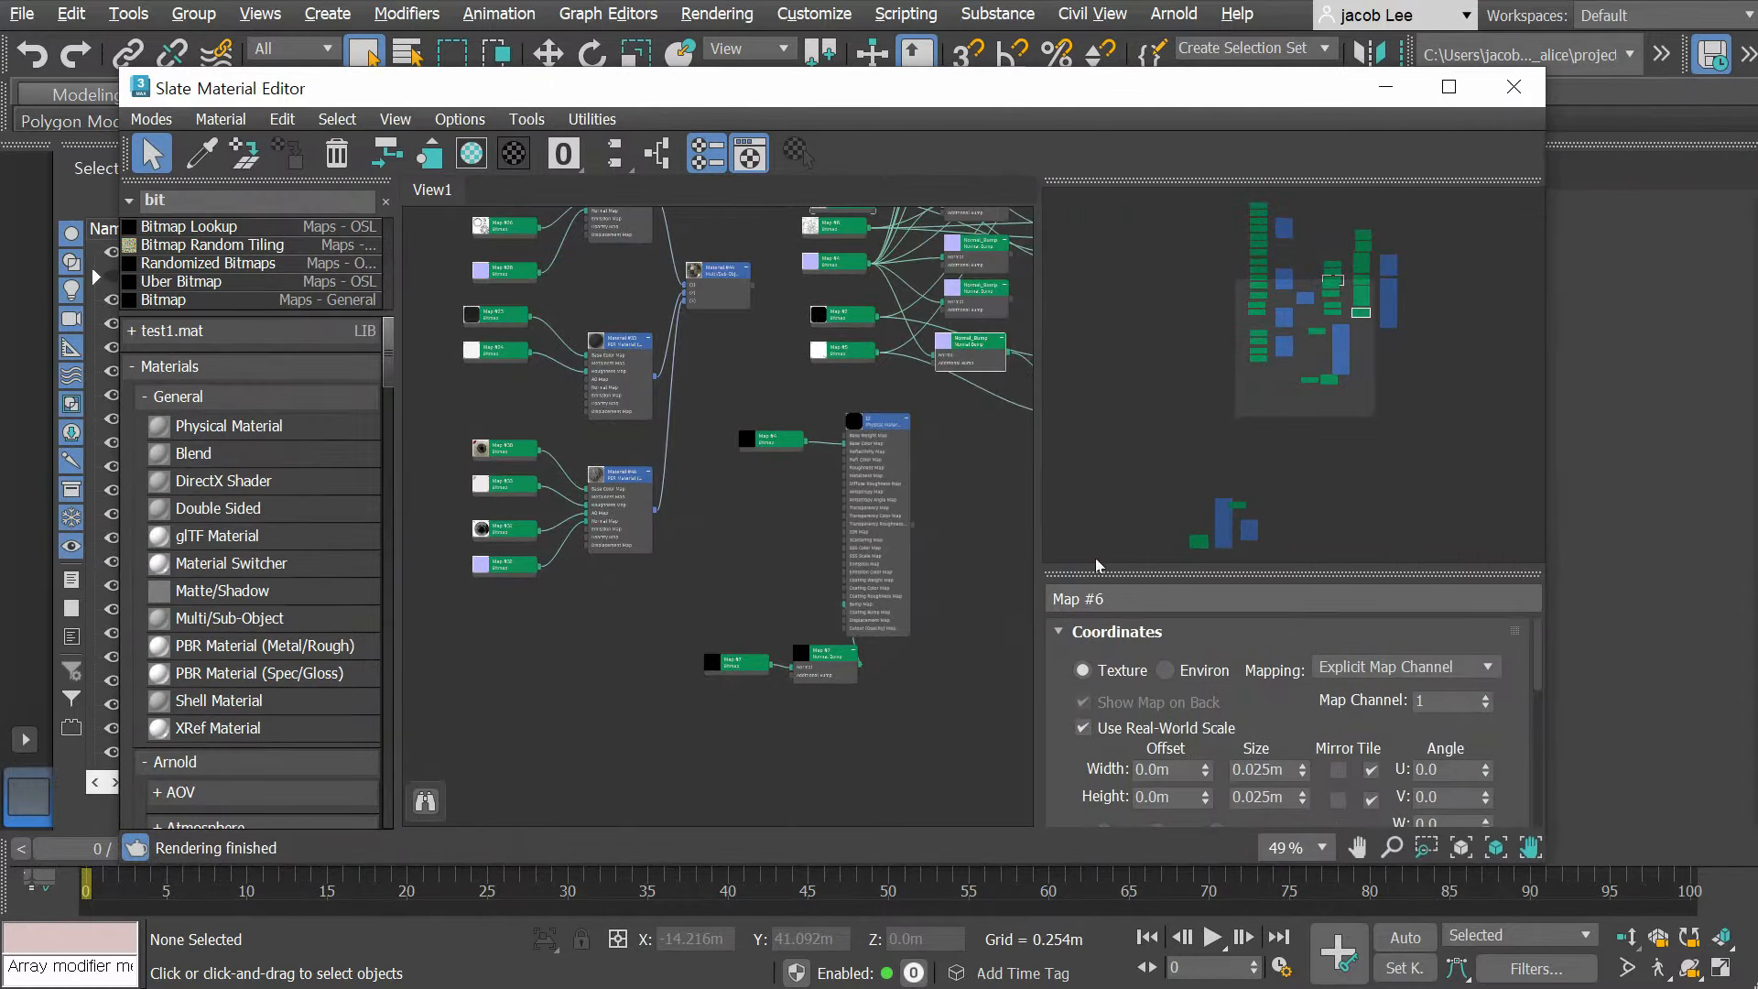
Step: Examine how the wires run between the bitmap, Normal Bump and material nodes in the Slate Material Editor graph
middle_drag(844, 442, 638, 680)
mouse_move(777, 423)
middle_down()
mouse_move(738, 495)
mouse_move(778, 548)
mouse_move(775, 580)
middle_up()
scroll(759, 537, up, 2)
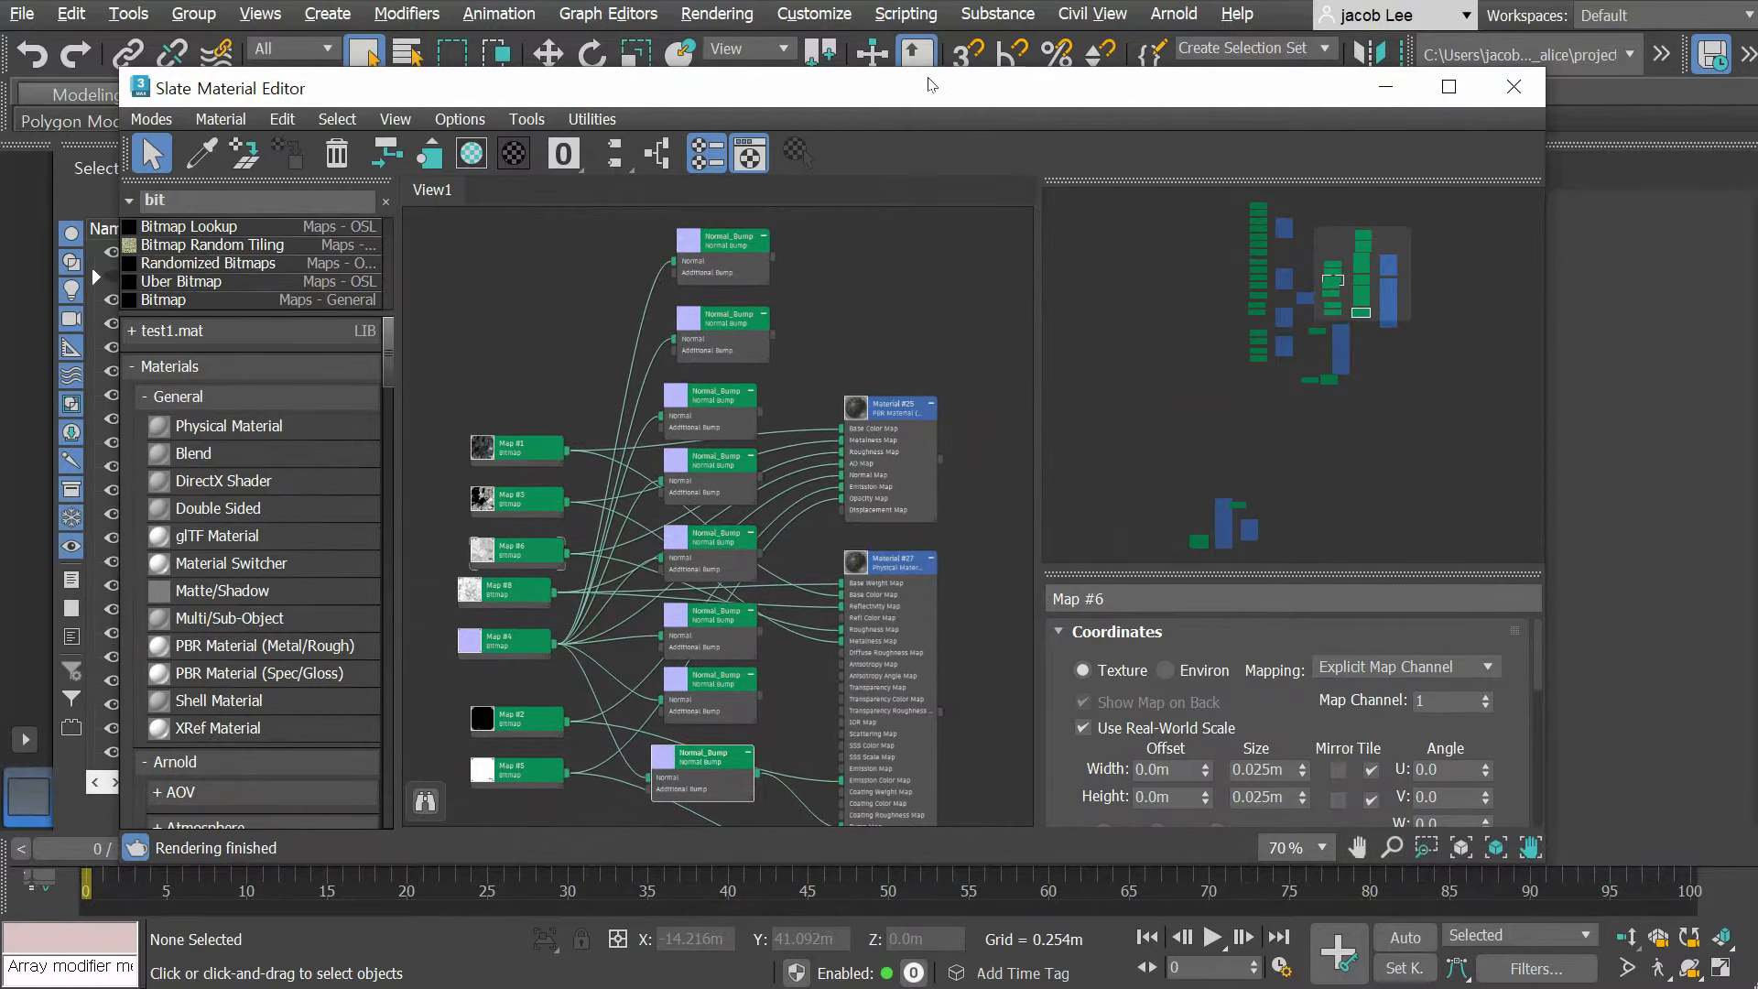
drag(928, 83, 928, 23)
scroll(776, 375, up, 2)
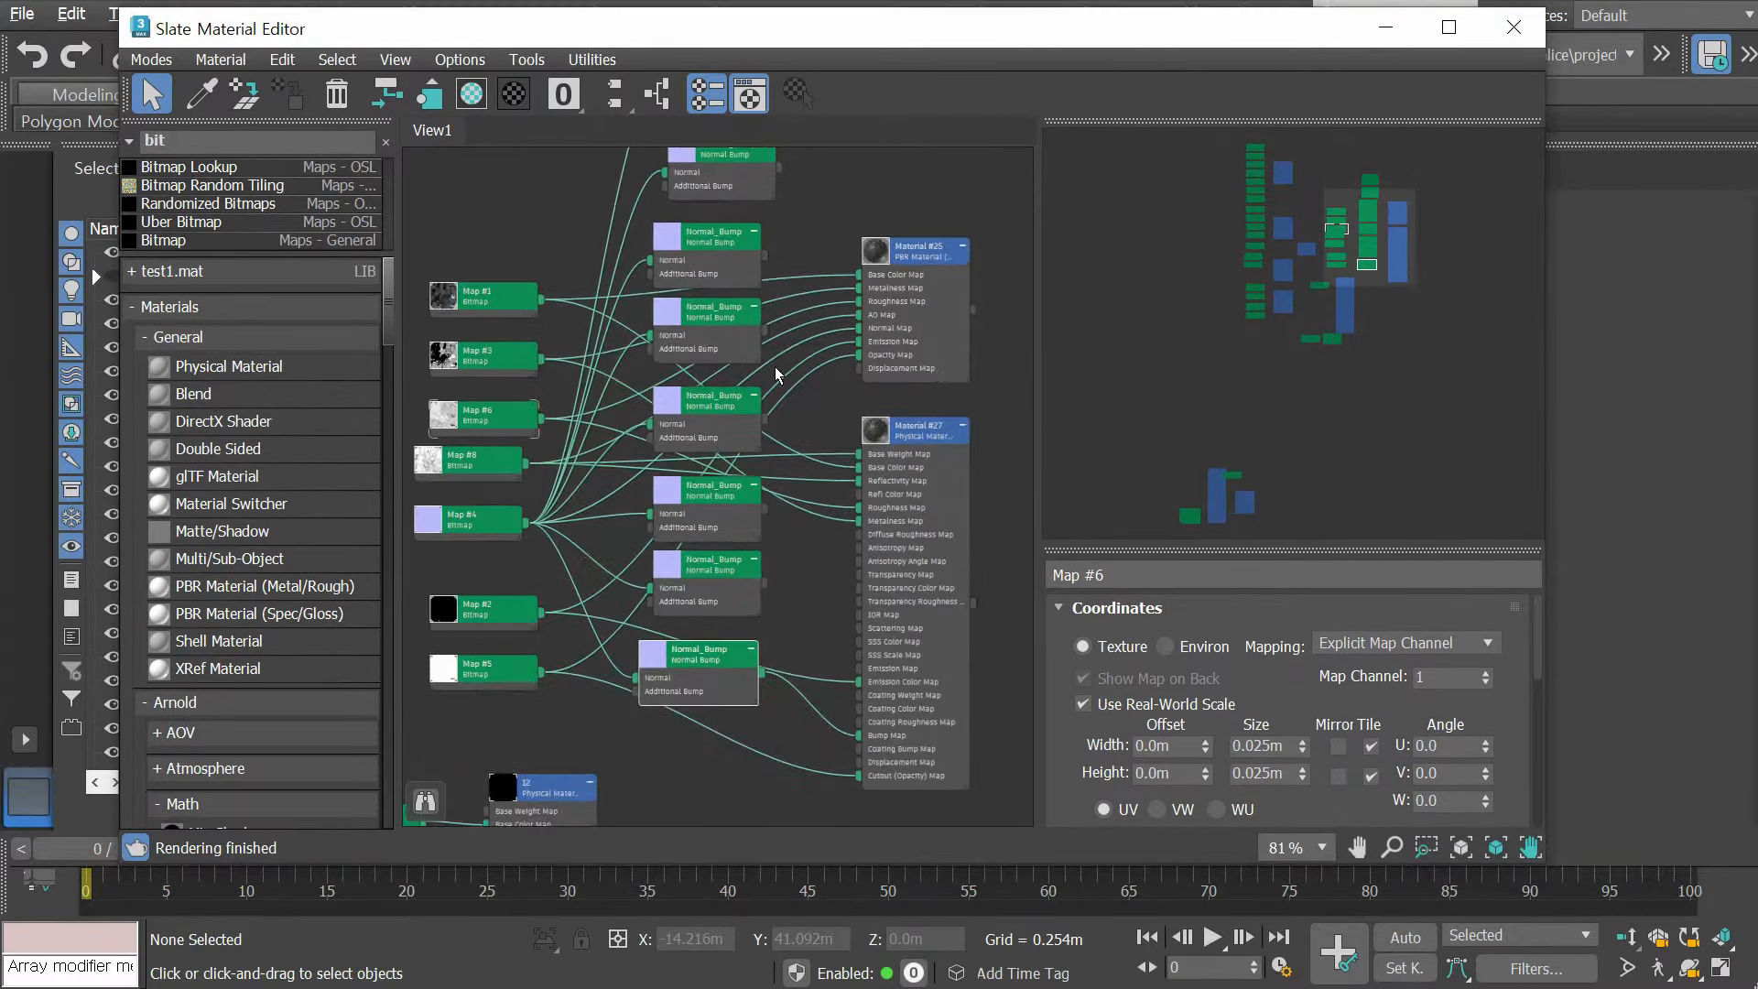
middle_drag(776, 375, 778, 540)
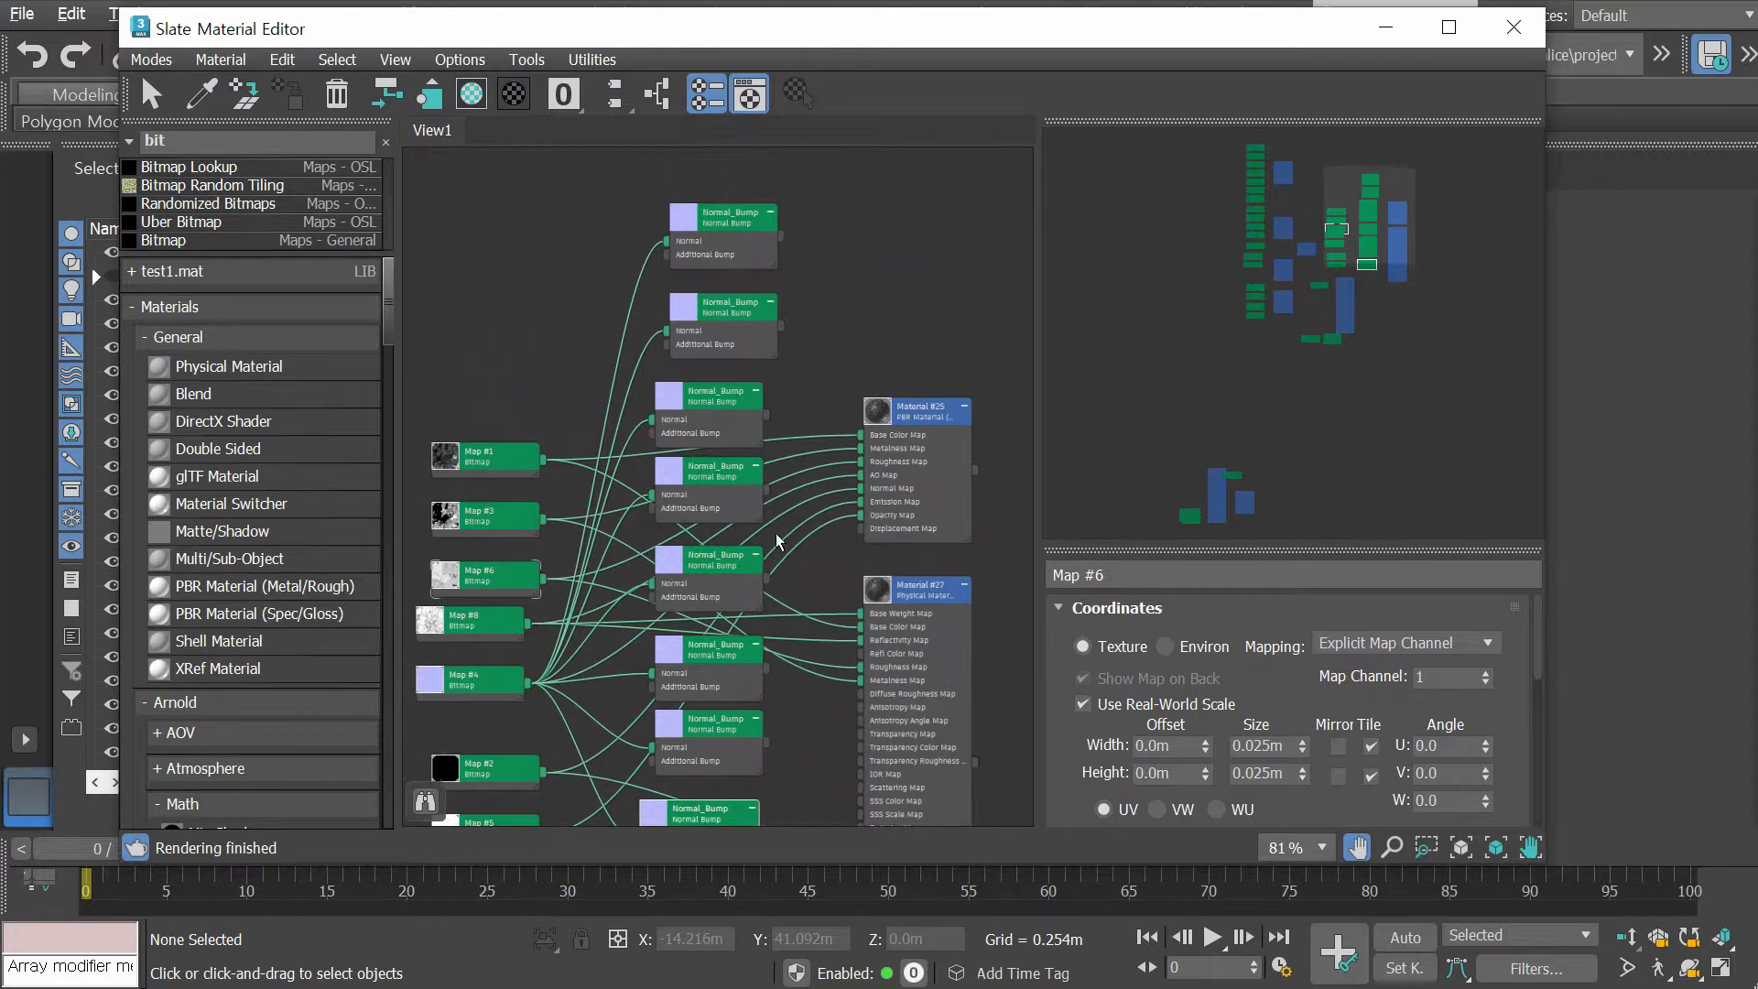
drag(924, 36, 917, 75)
scroll(791, 496, down, 2)
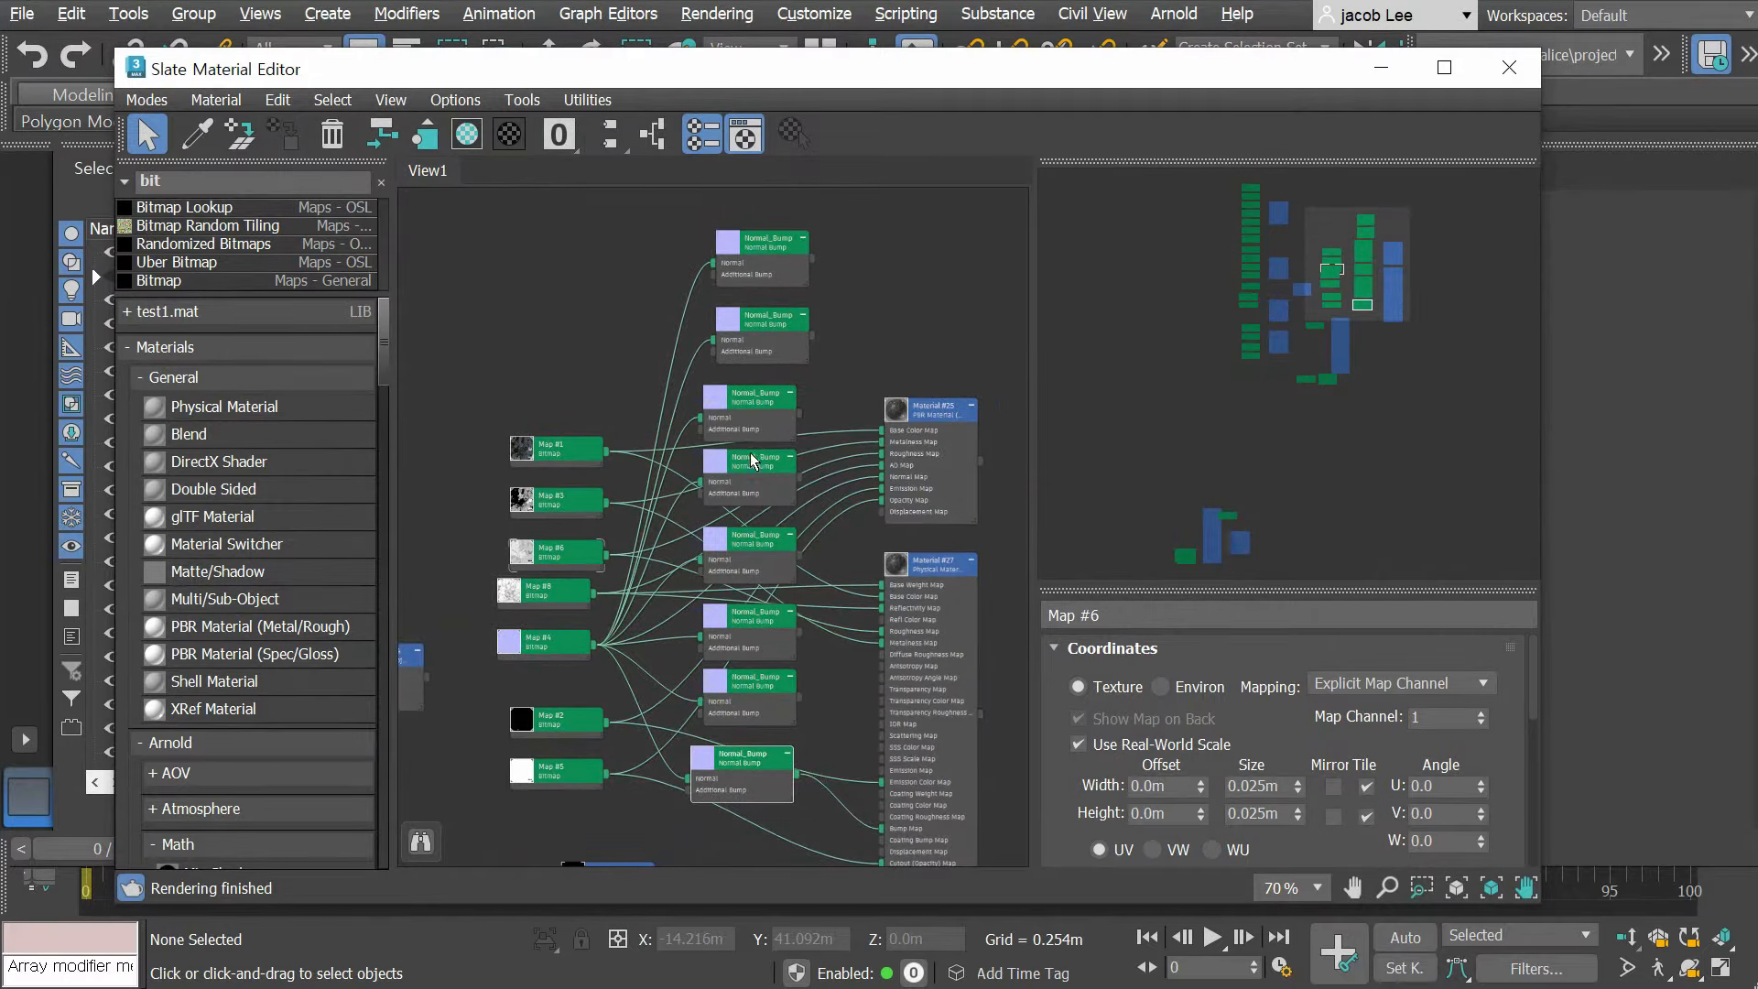
scroll(620, 473, up, 5)
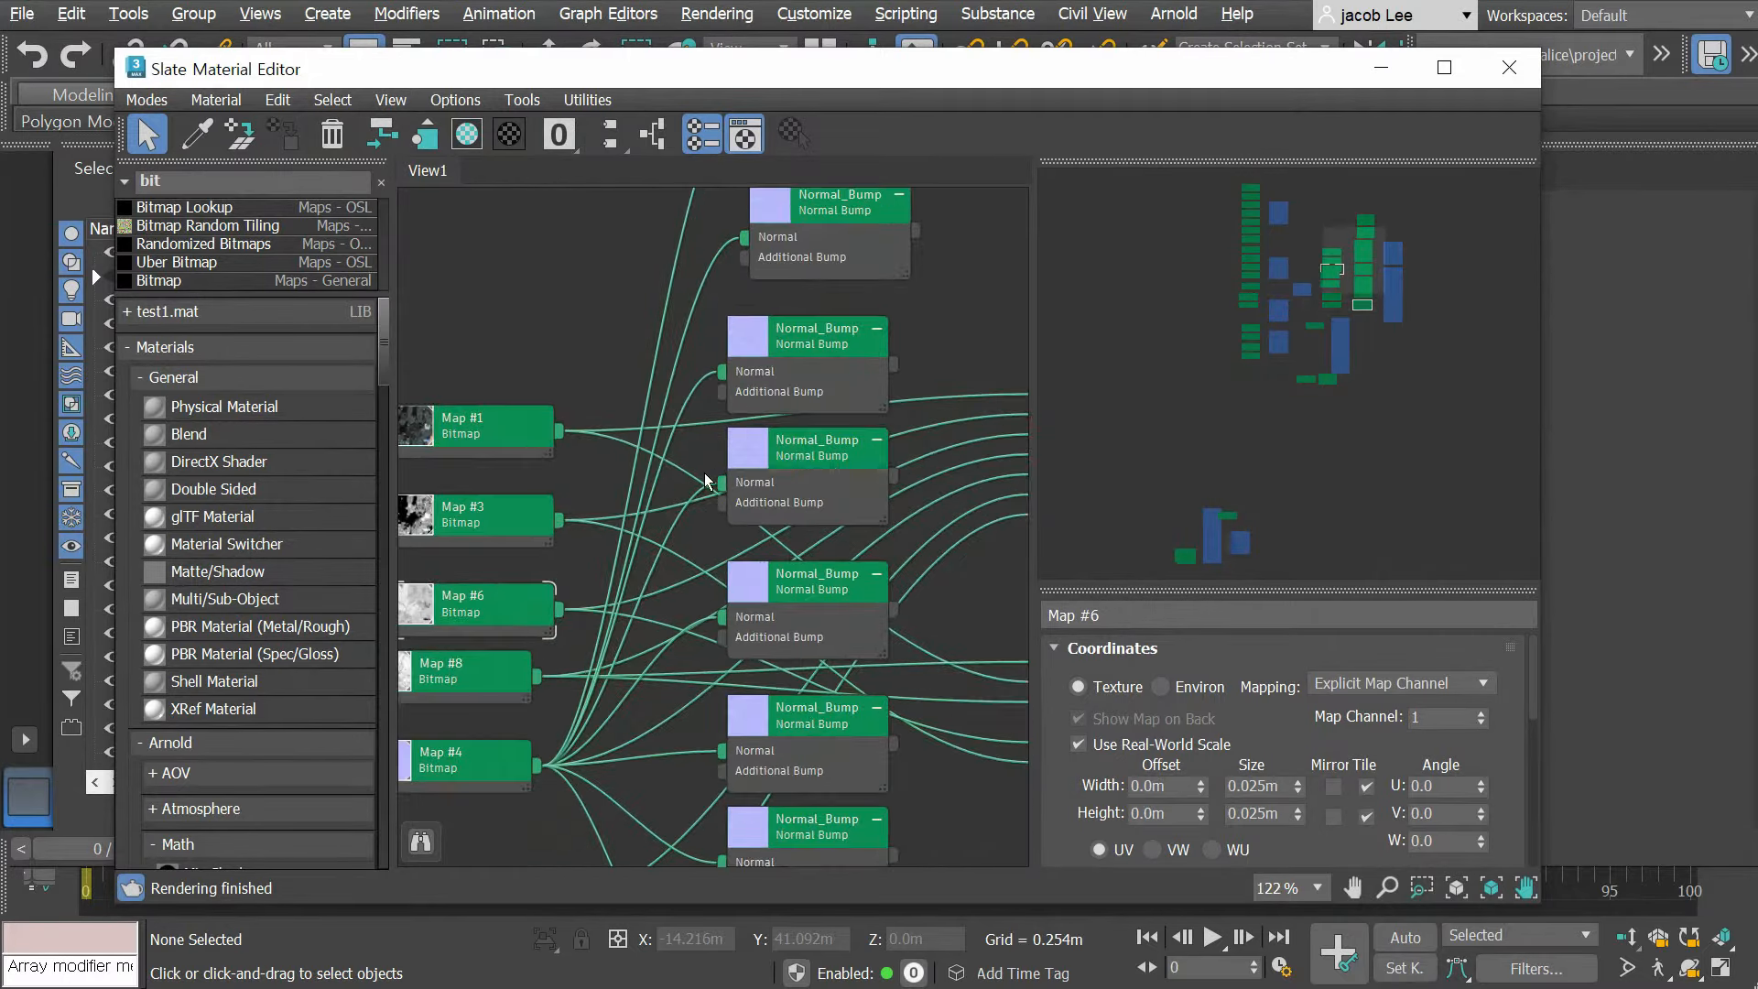
scroll(793, 377, up, 3)
Step: Line up the displaced Normal Bump nodes with the ones above them and select a Normal Bump node lower in the column
mouse_move(784, 469)
mouse_down()
mouse_move(677, 508)
mouse_move(831, 486)
mouse_move(777, 485)
mouse_up()
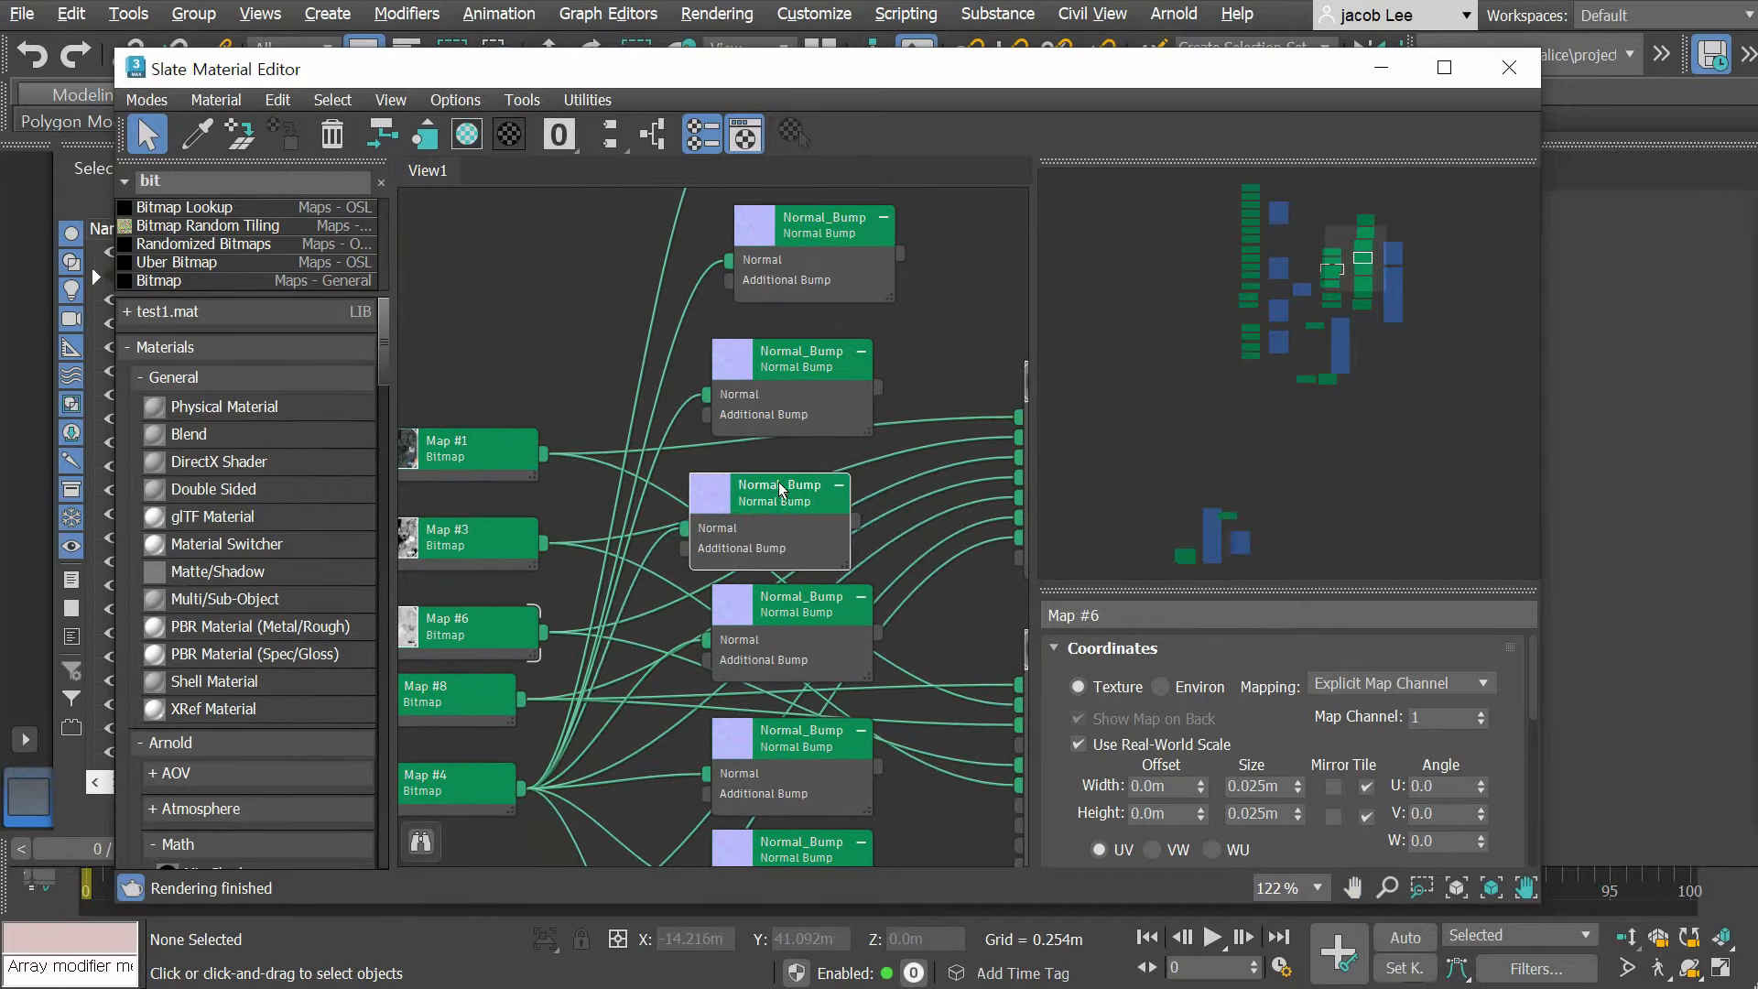
drag(803, 601, 802, 608)
drag(771, 495, 812, 472)
drag(782, 359, 805, 359)
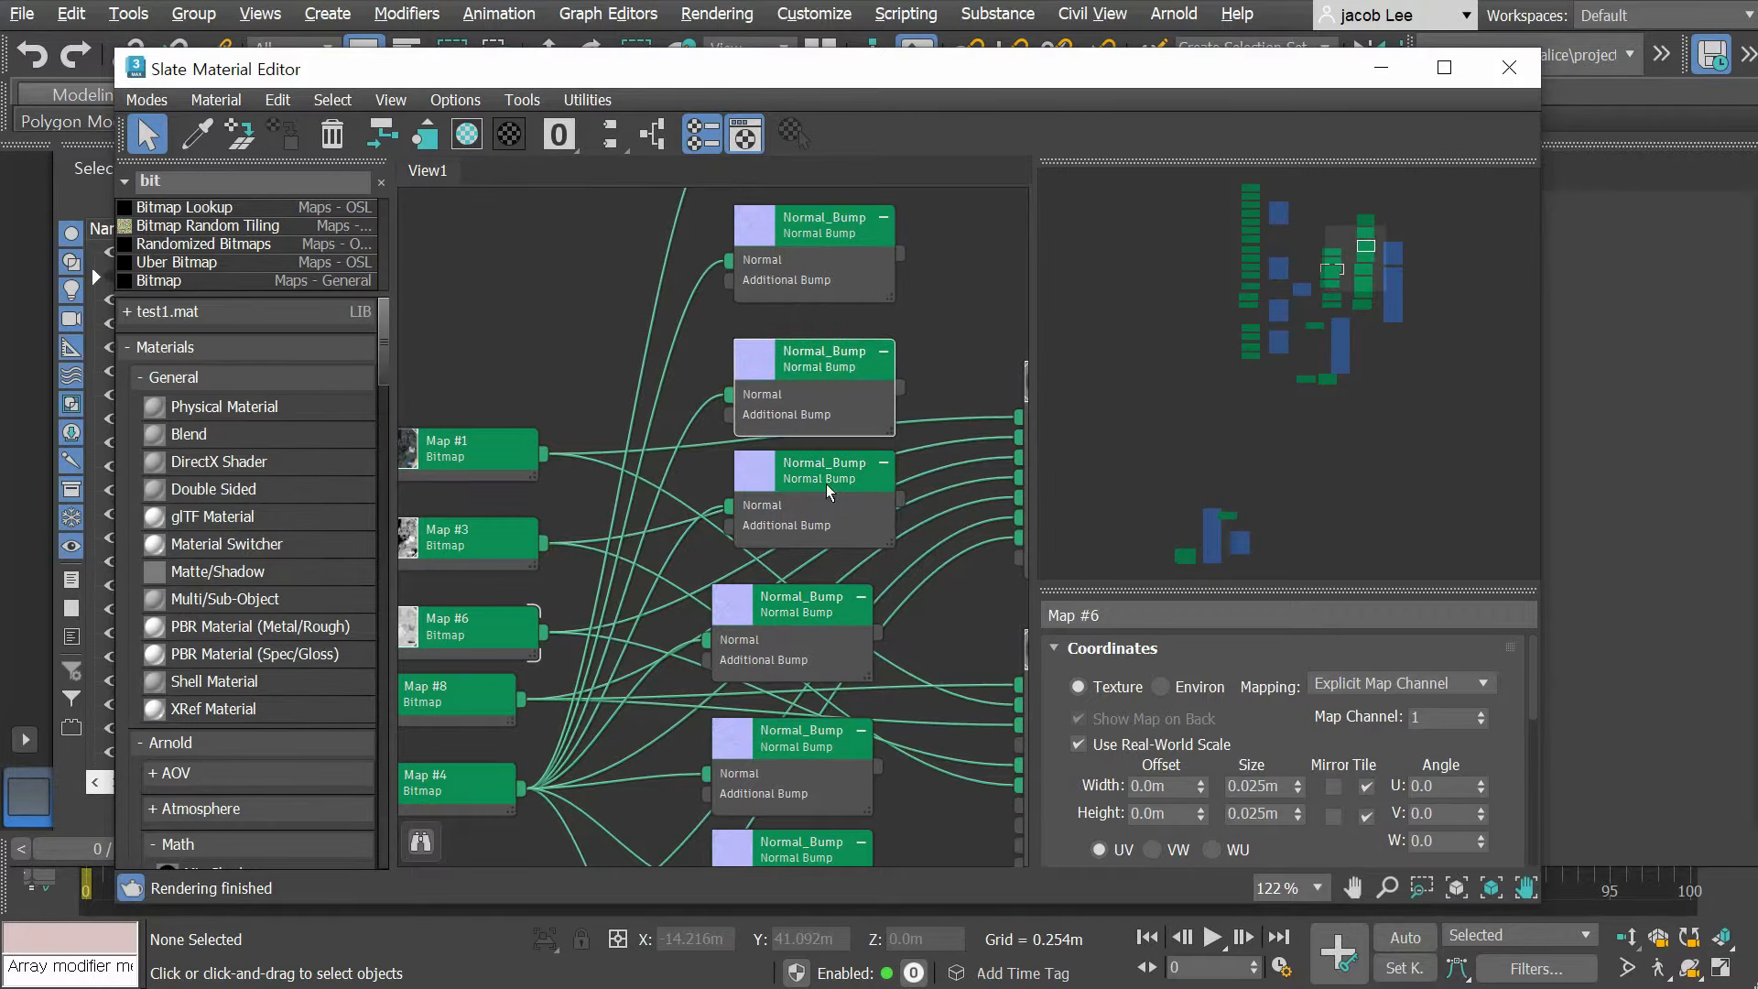
scroll(829, 559, down, 2)
middle_drag(831, 576, 760, 440)
scroll(761, 439, up, 1)
click(765, 559)
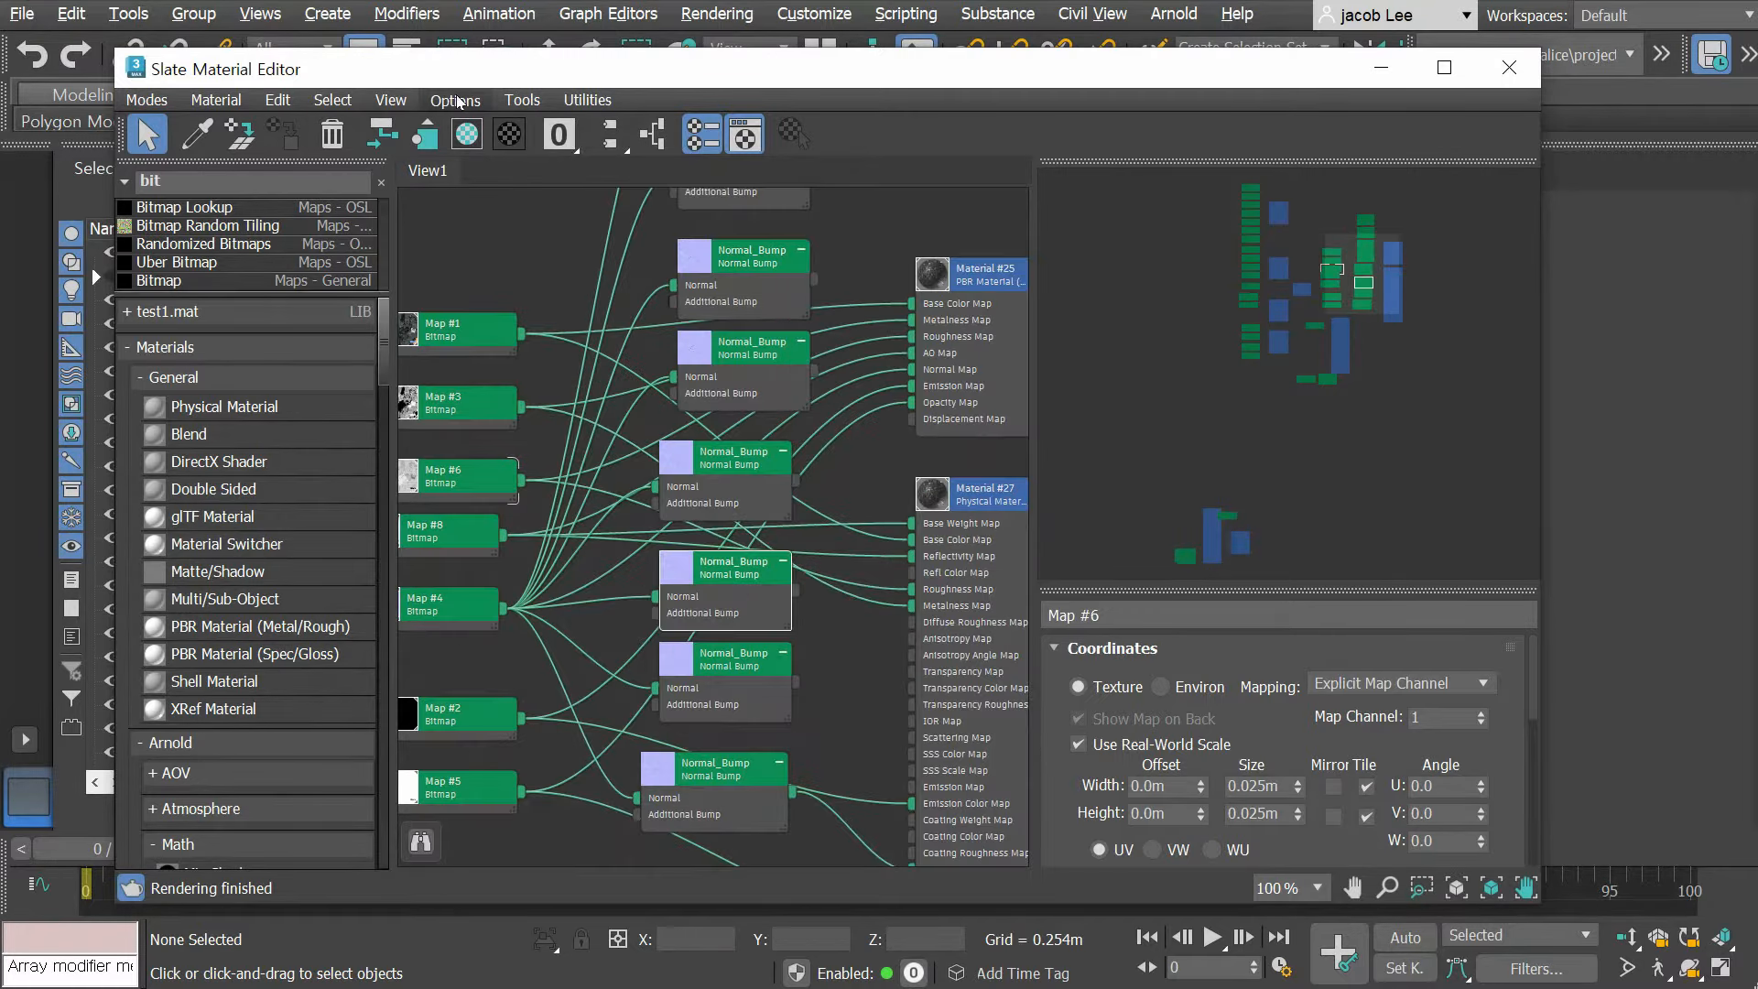
Step: Disable Draw Nodes in front of Wires in the Slate Material Editor preferences and accept the change
click(455, 101)
click(496, 223)
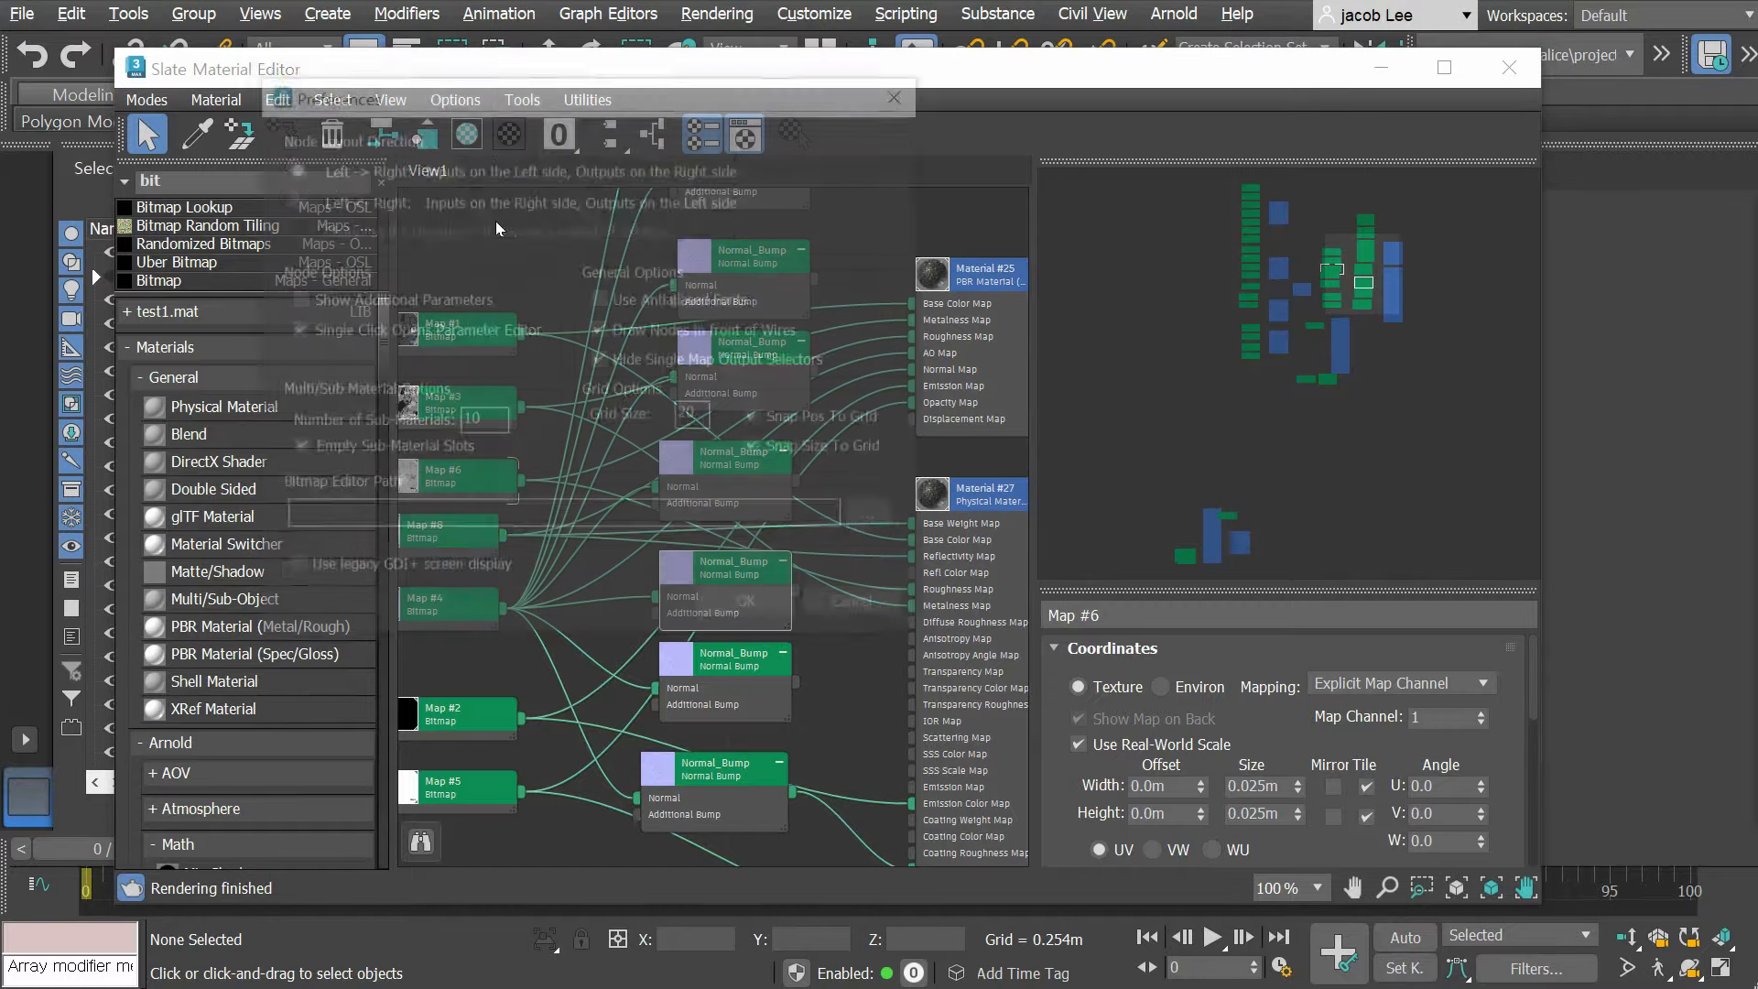
click(619, 331)
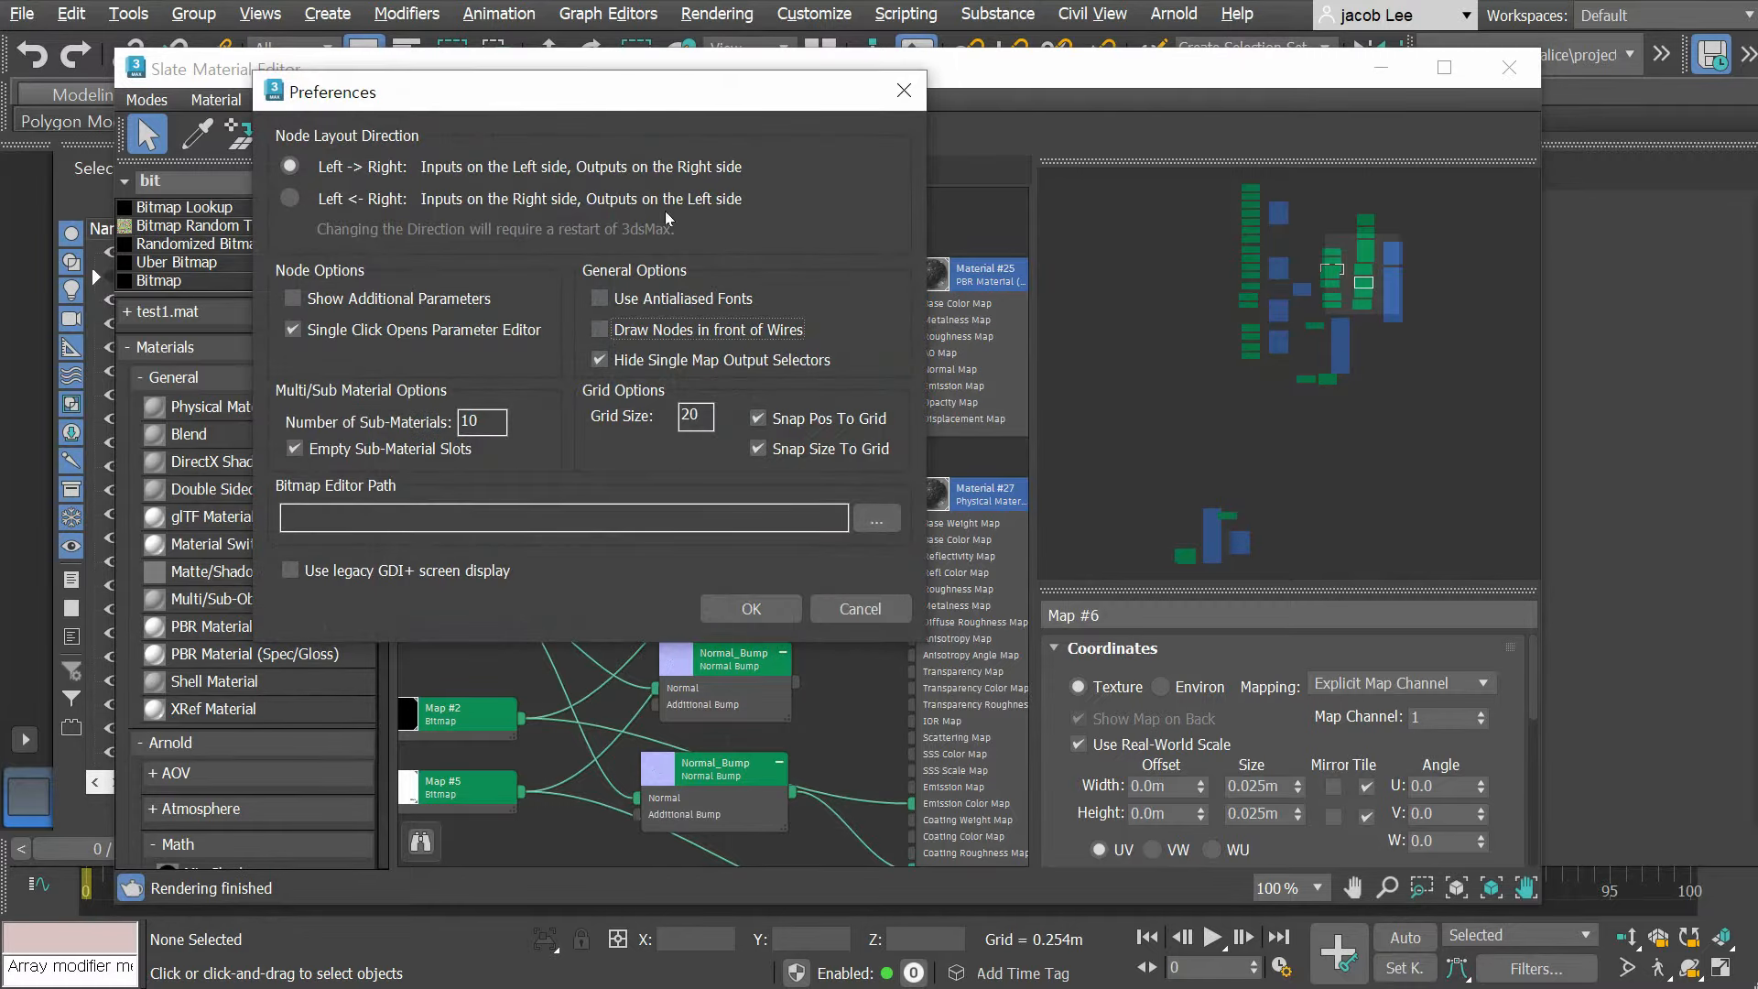
drag(647, 99, 205, 90)
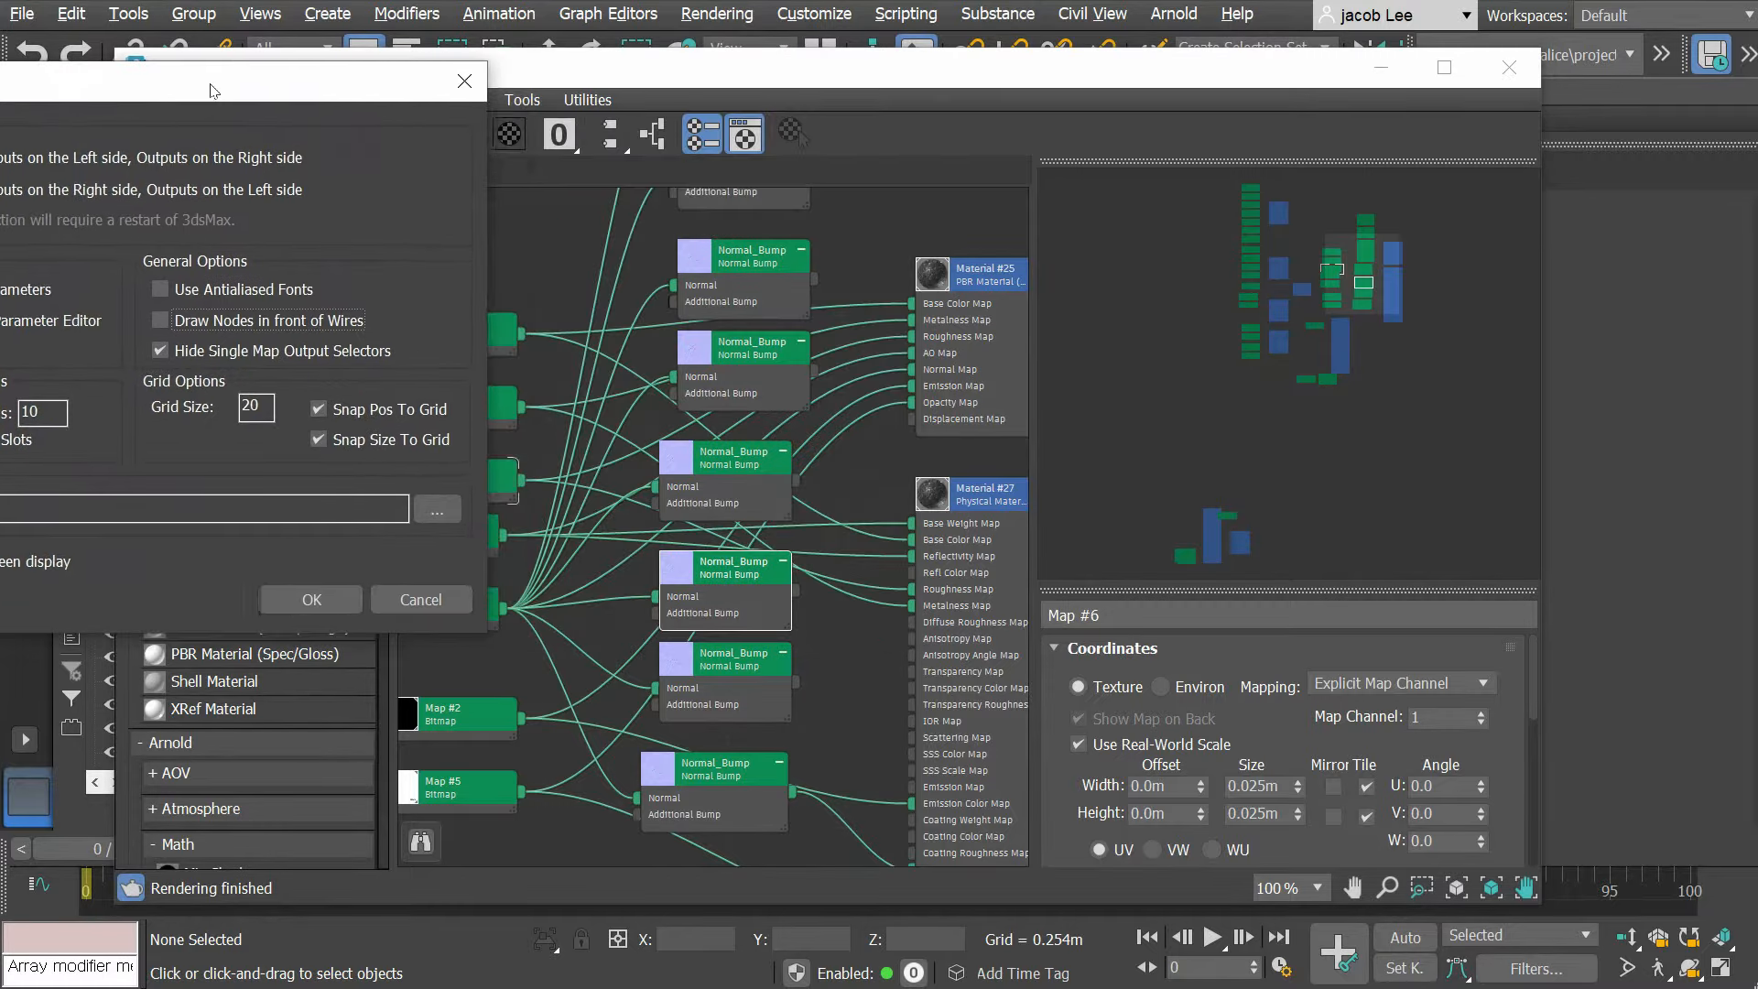
click(311, 600)
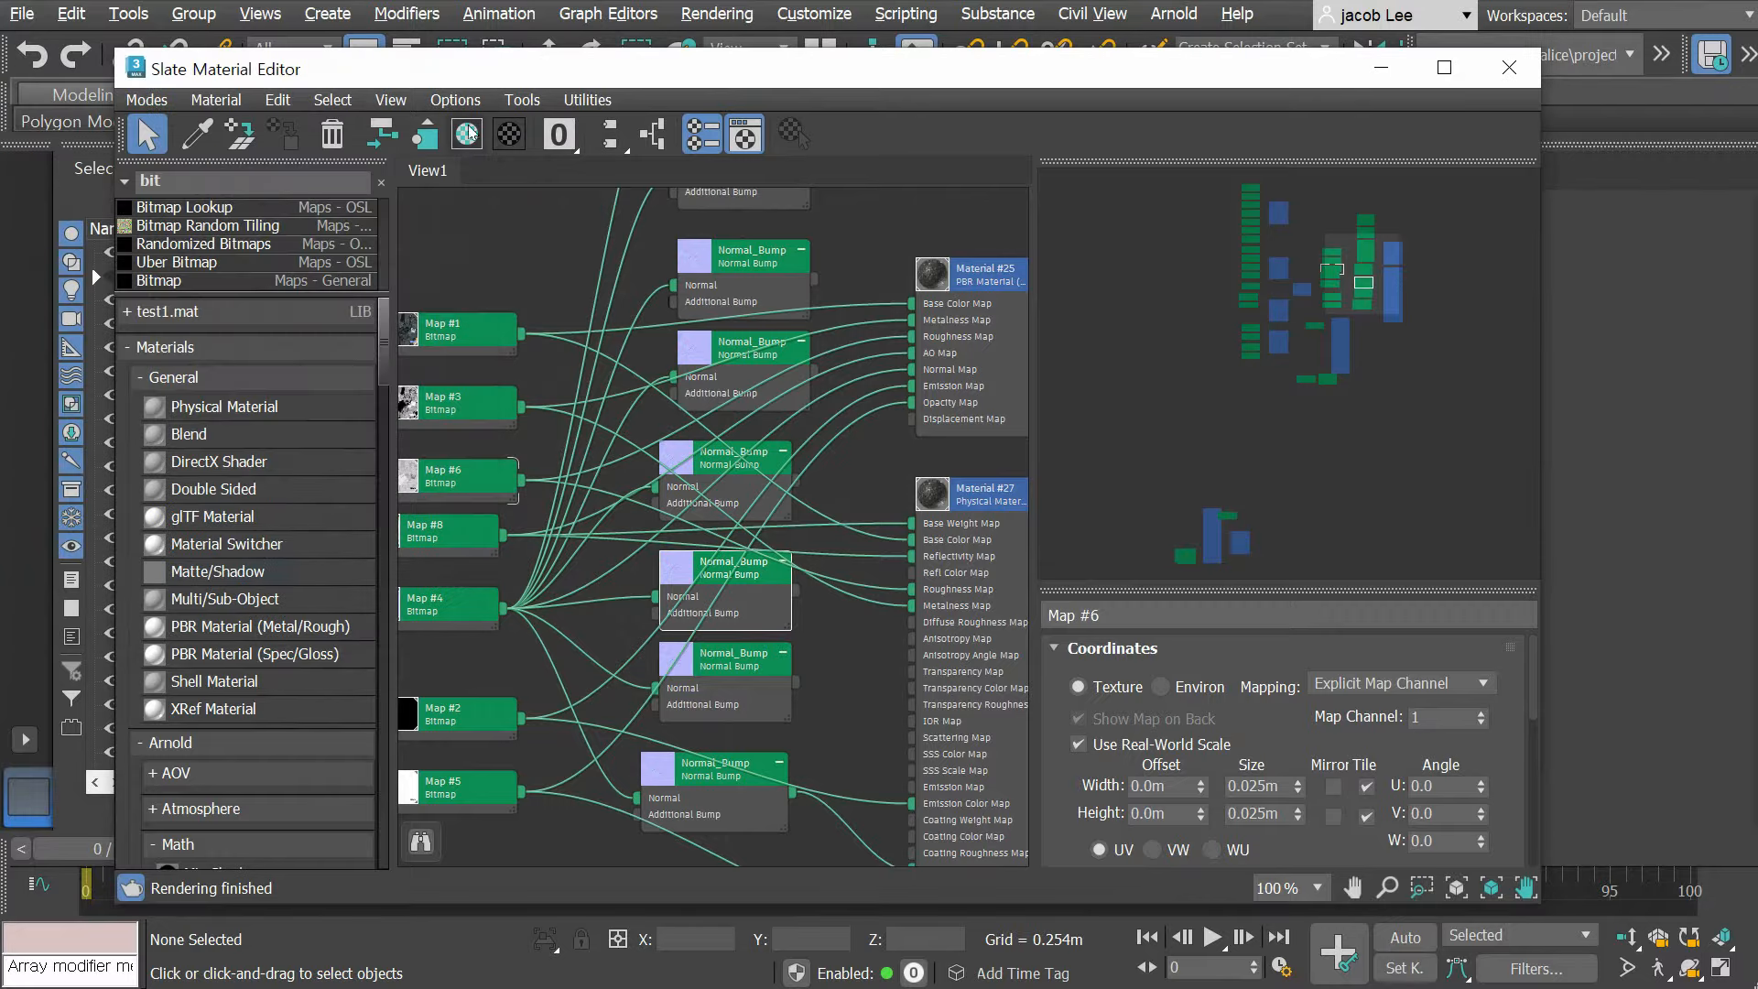
Step: Enable Draw Nodes in front of Wires again in the Slate Material Editor preferences and accept the change
click(458, 100)
click(485, 221)
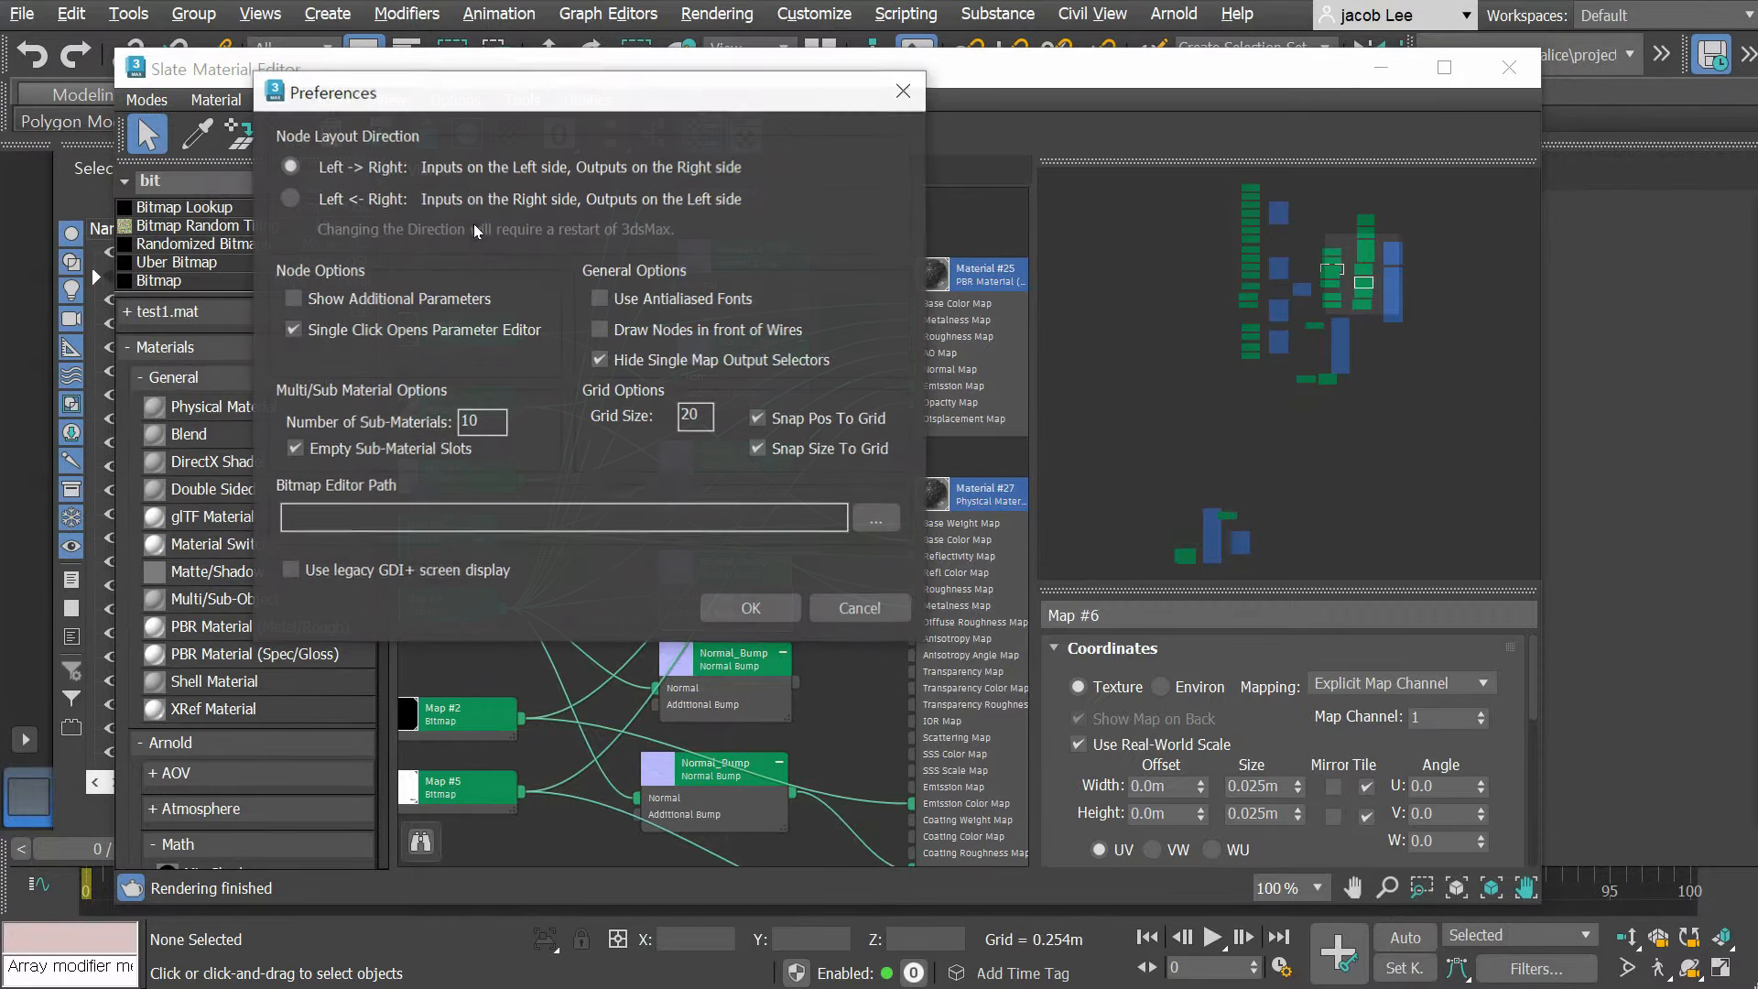
click(638, 334)
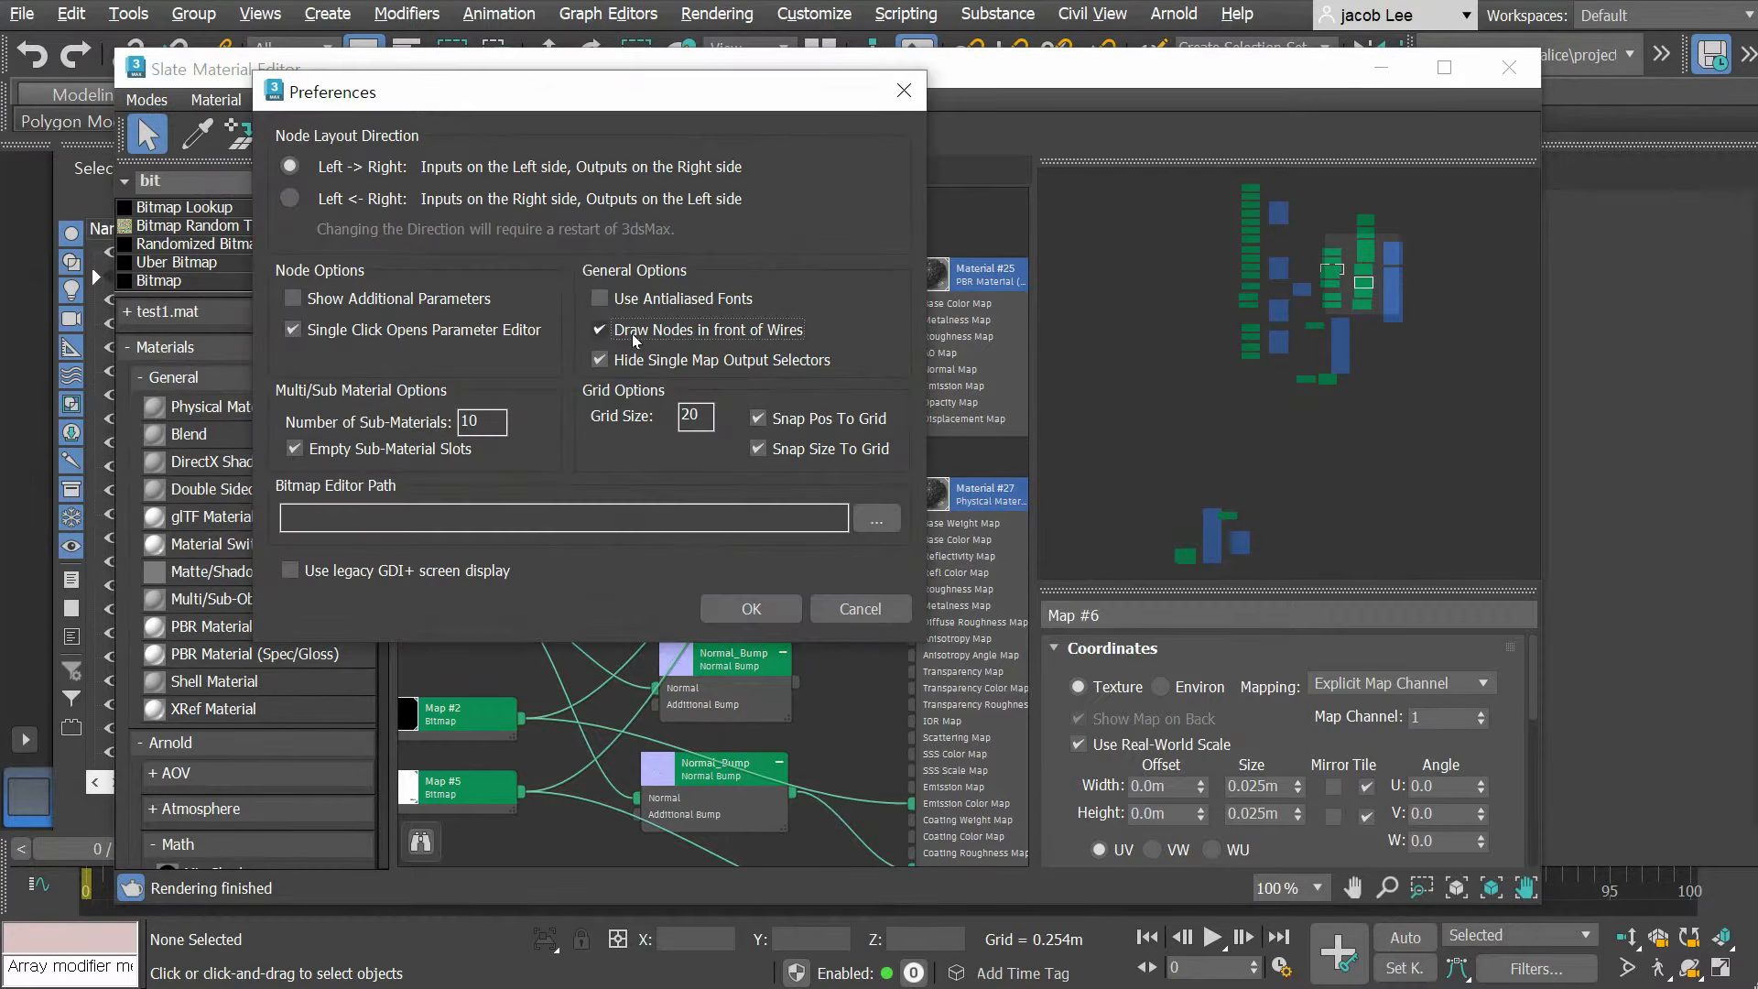
click(764, 619)
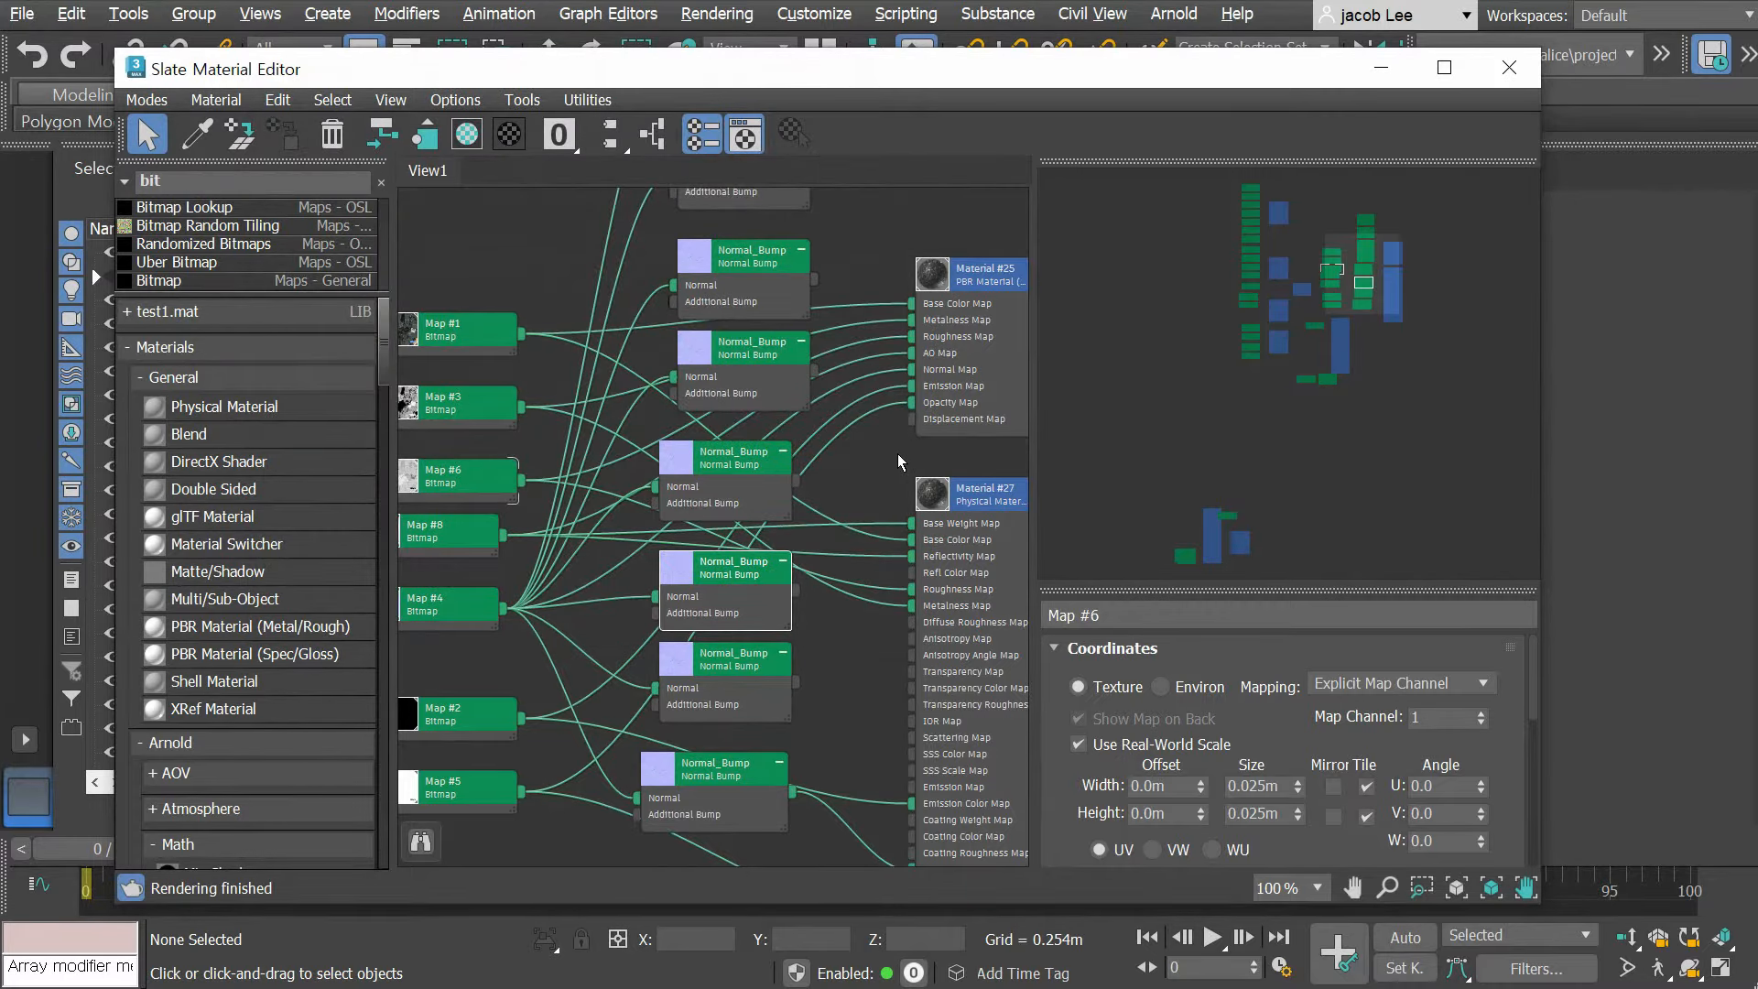
Step: Open the color settings of Customize User Interface and list the SME interface elements
click(813, 14)
click(856, 51)
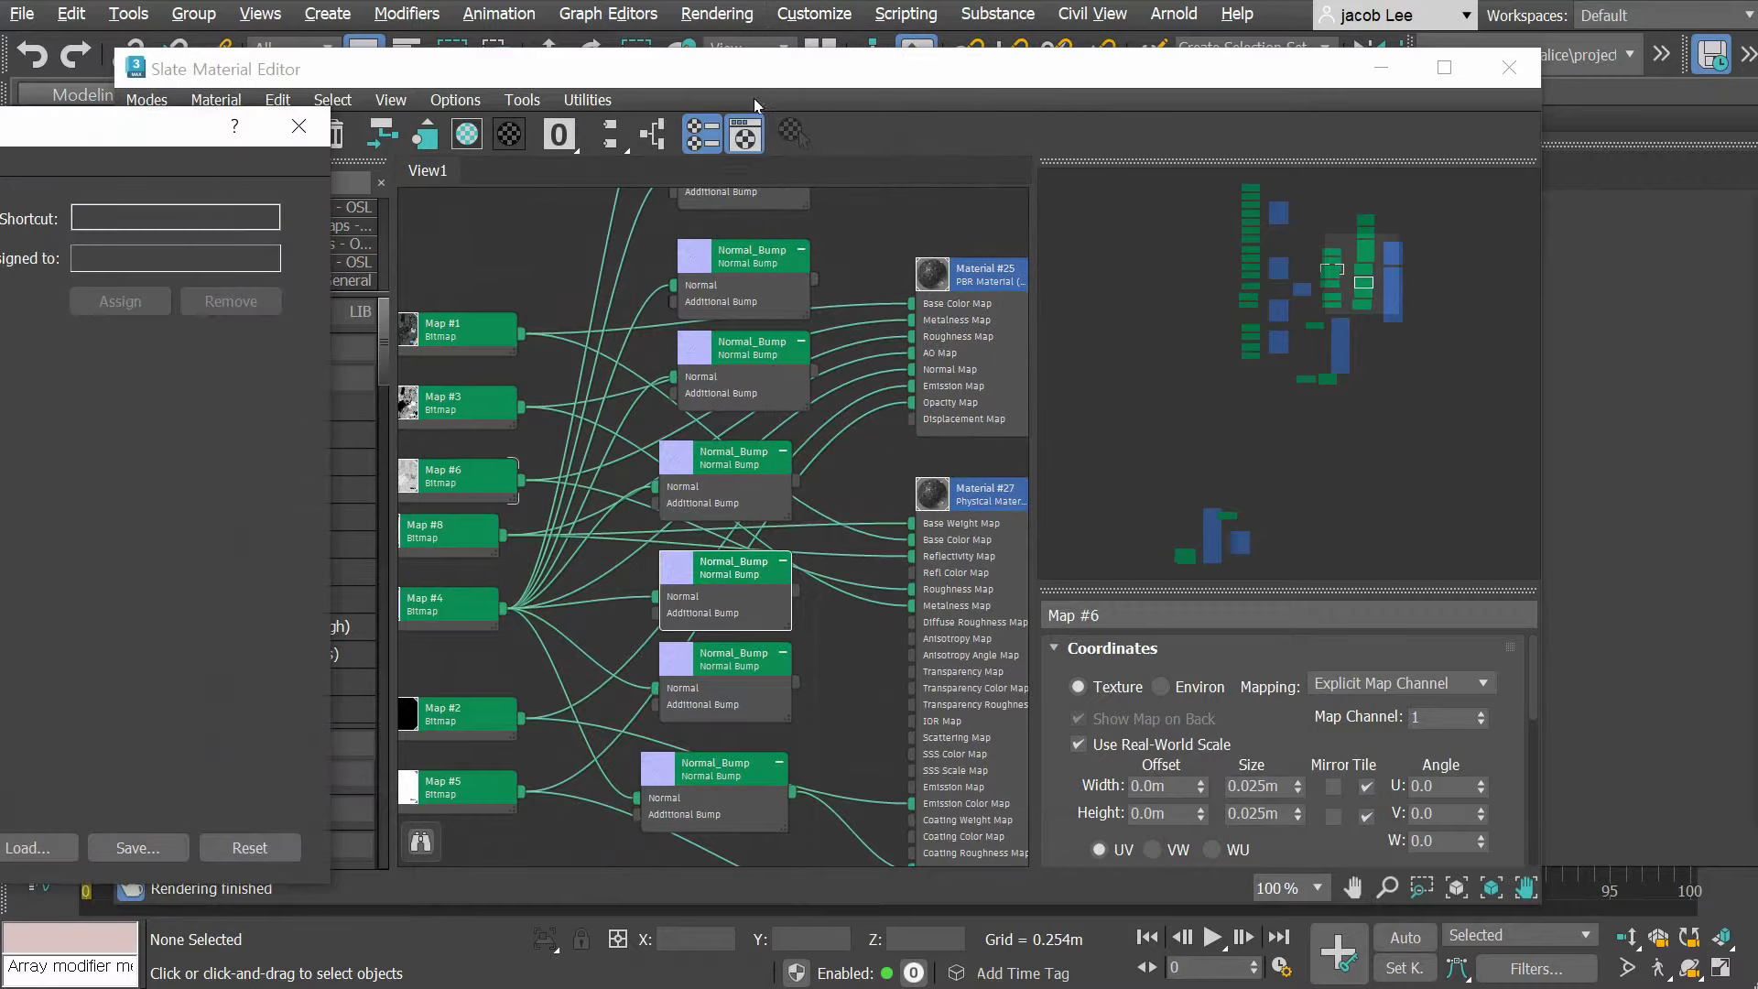
drag(0, 128, 828, 107)
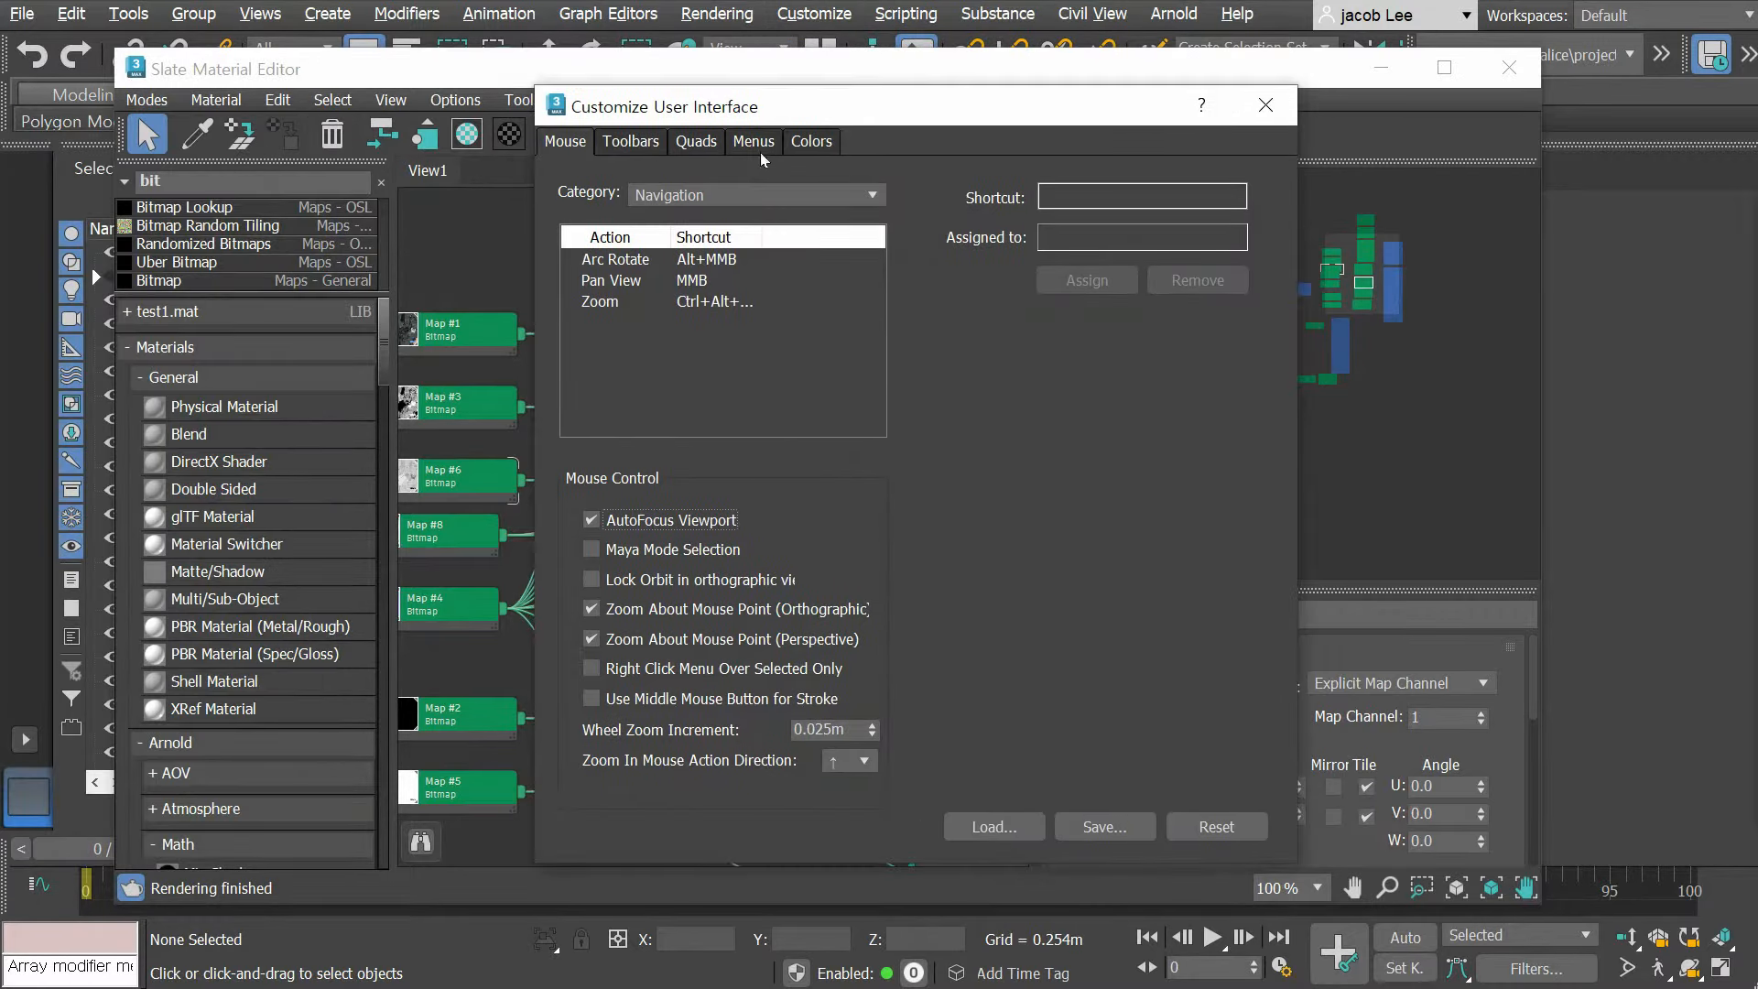
click(809, 144)
click(780, 188)
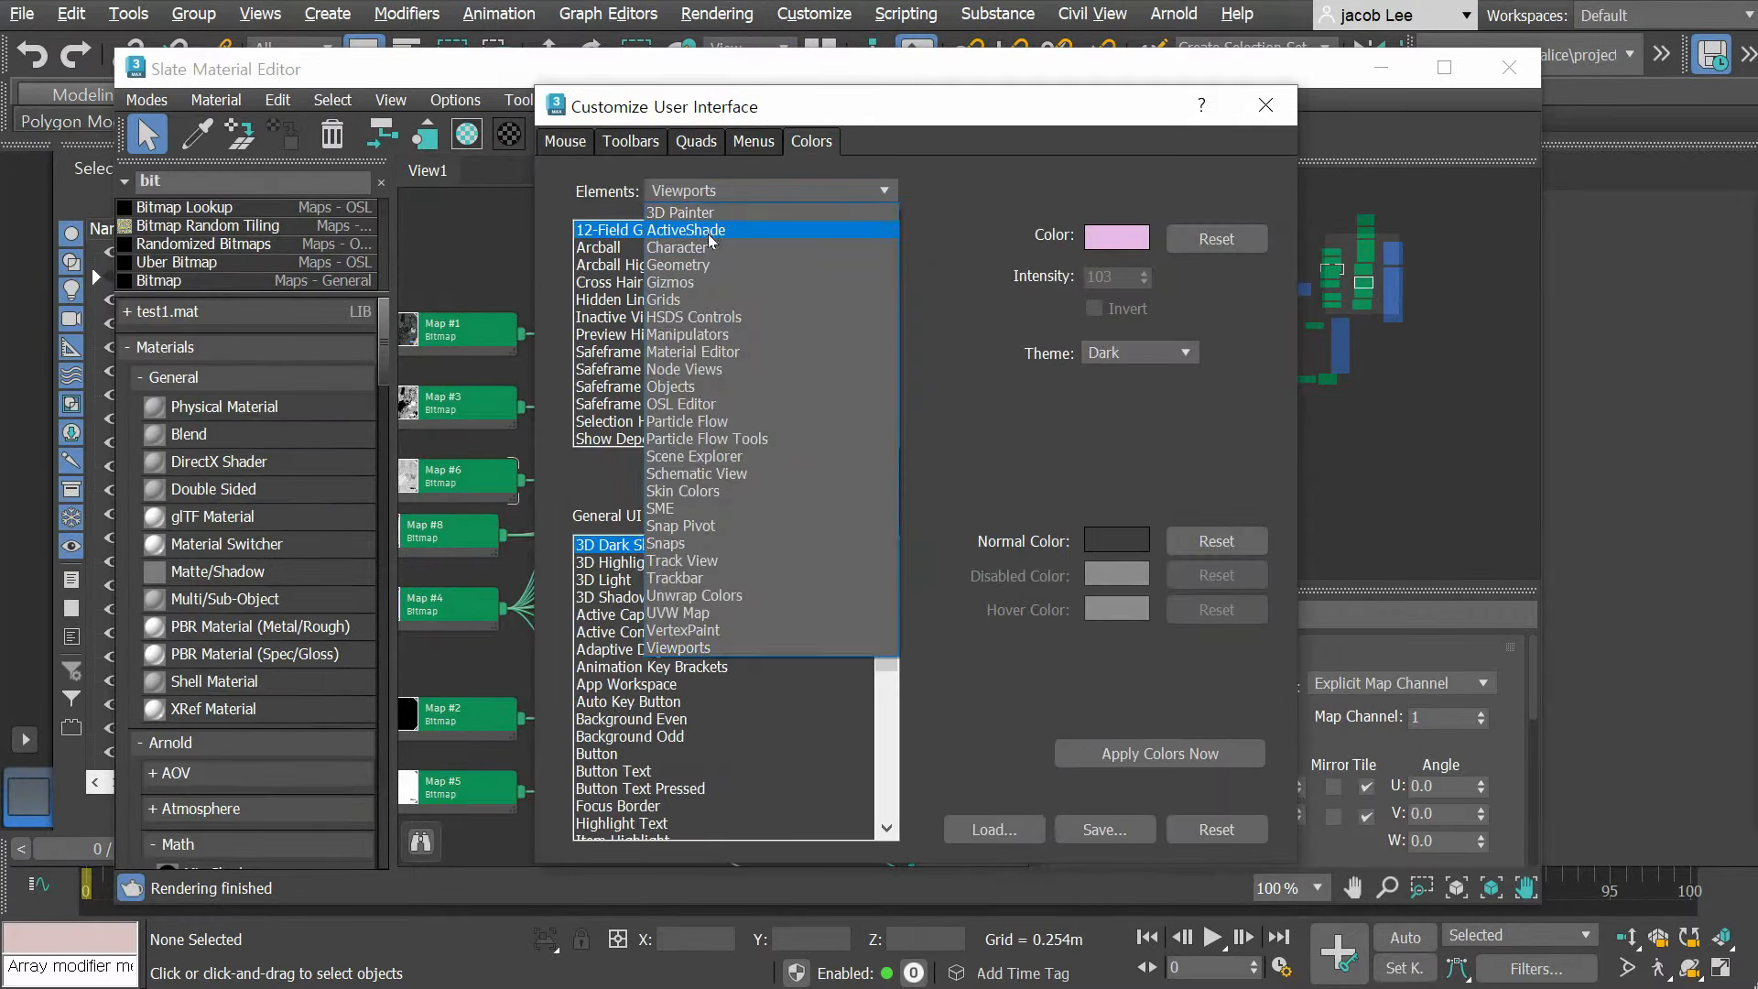
click(664, 509)
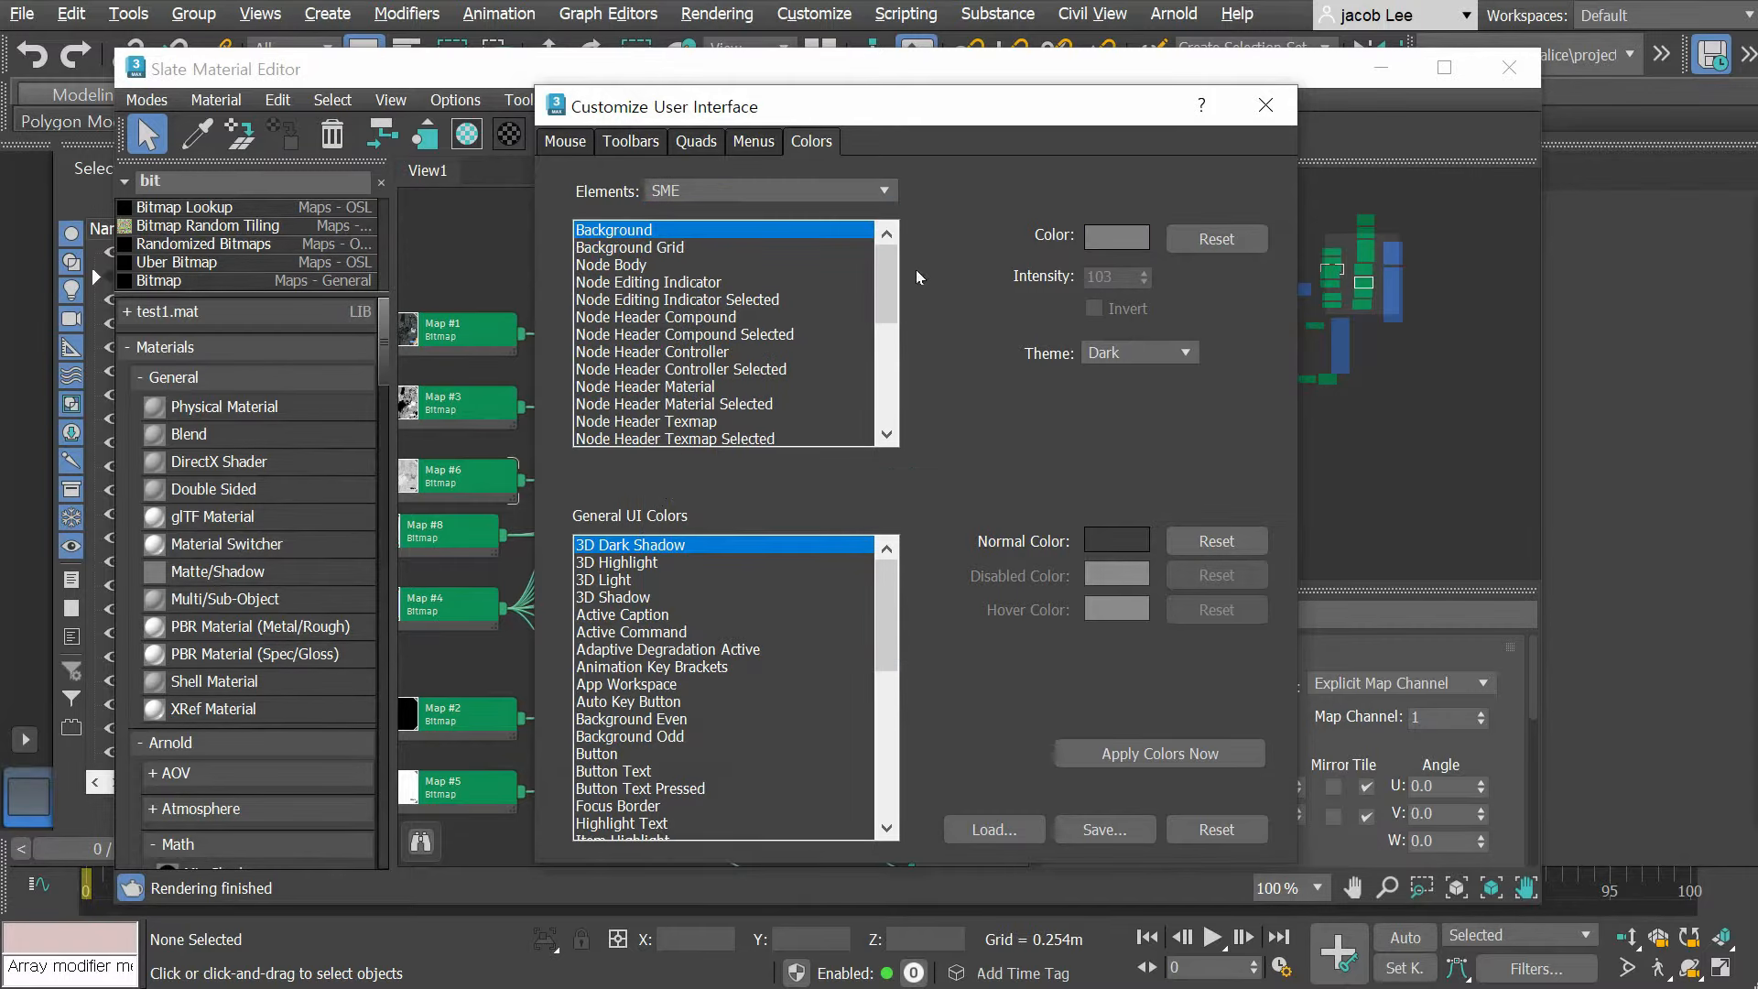
Step: Set the SME Background Grid color to light red (FF8A8A), apply it, and check the grid in the node view
scroll(668, 378, down, 4)
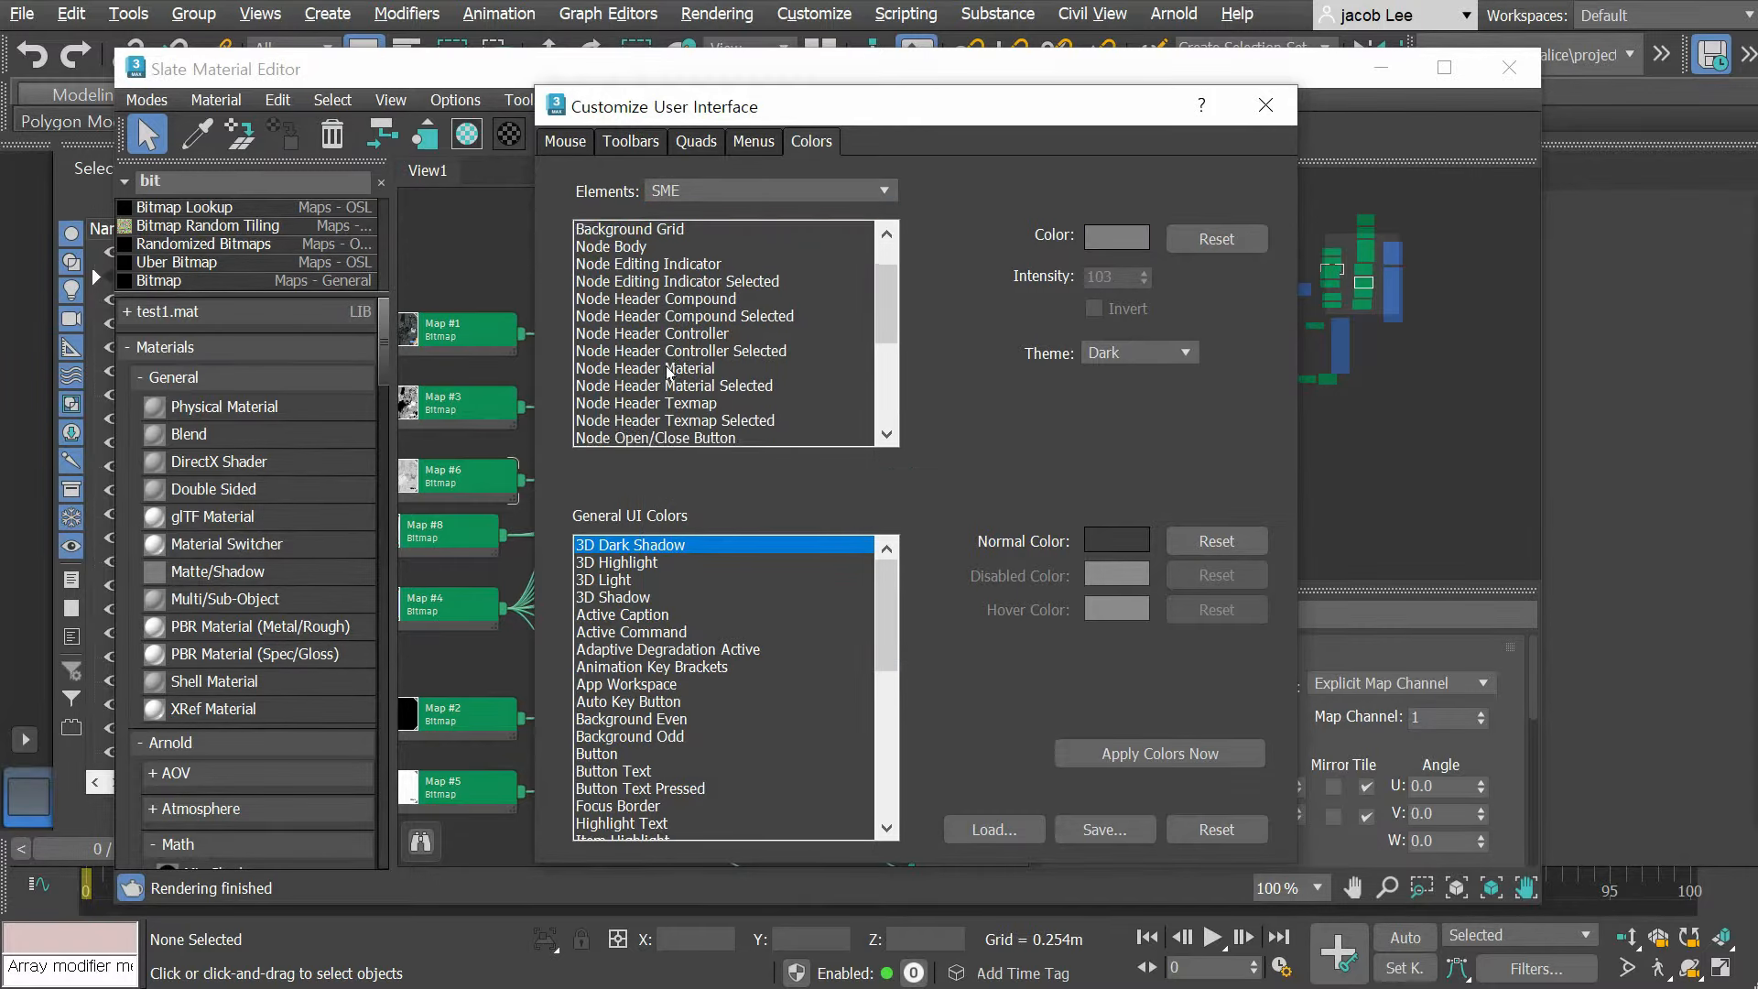
scroll(673, 334, up, 4)
scroll(723, 300, down, 1)
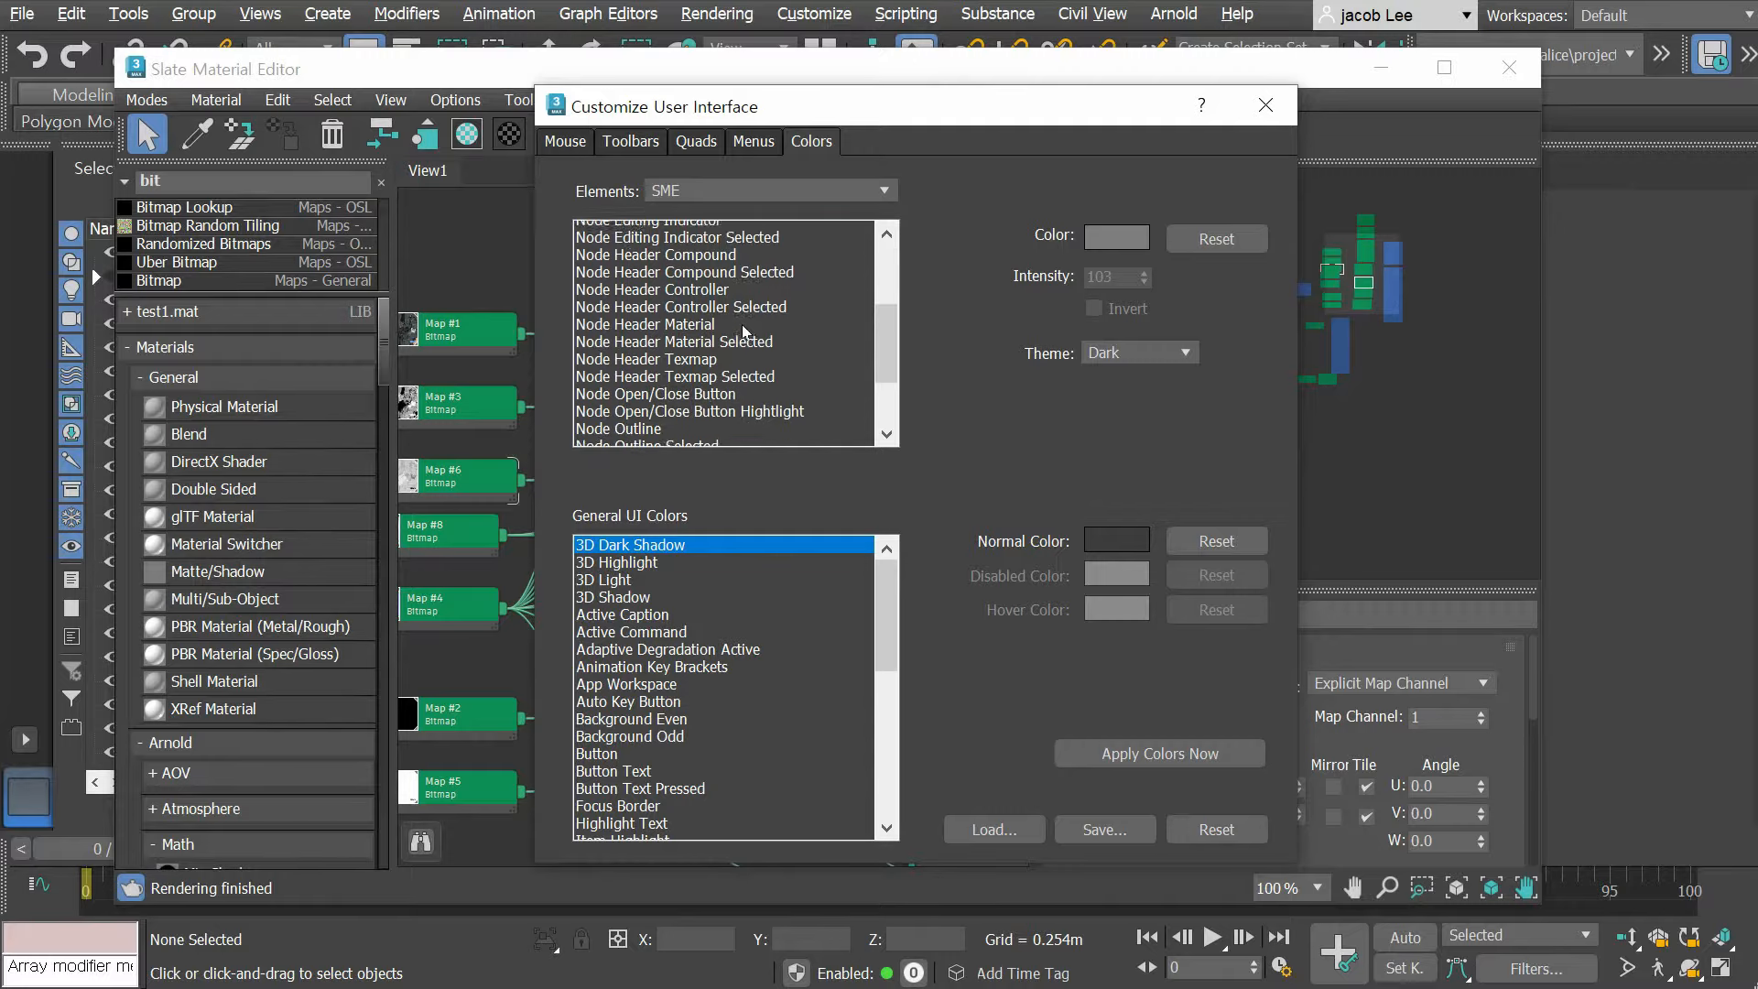
scroll(744, 318, up, 1)
click(665, 248)
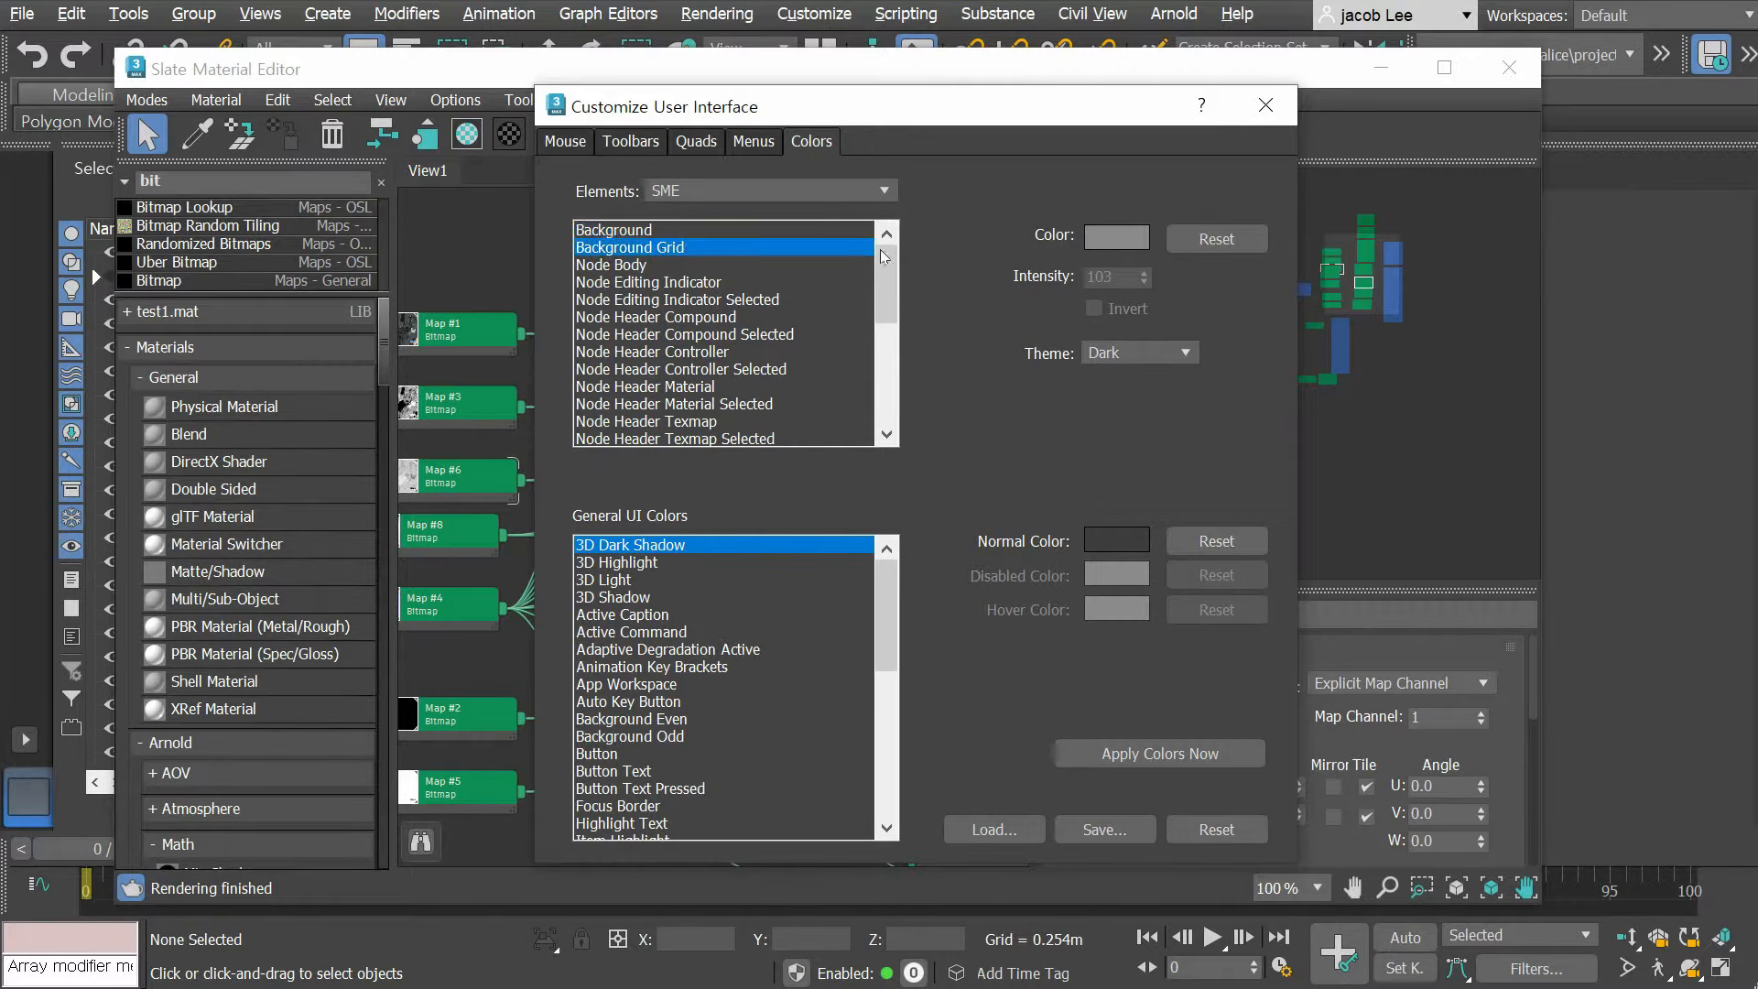
click(1116, 238)
click(907, 50)
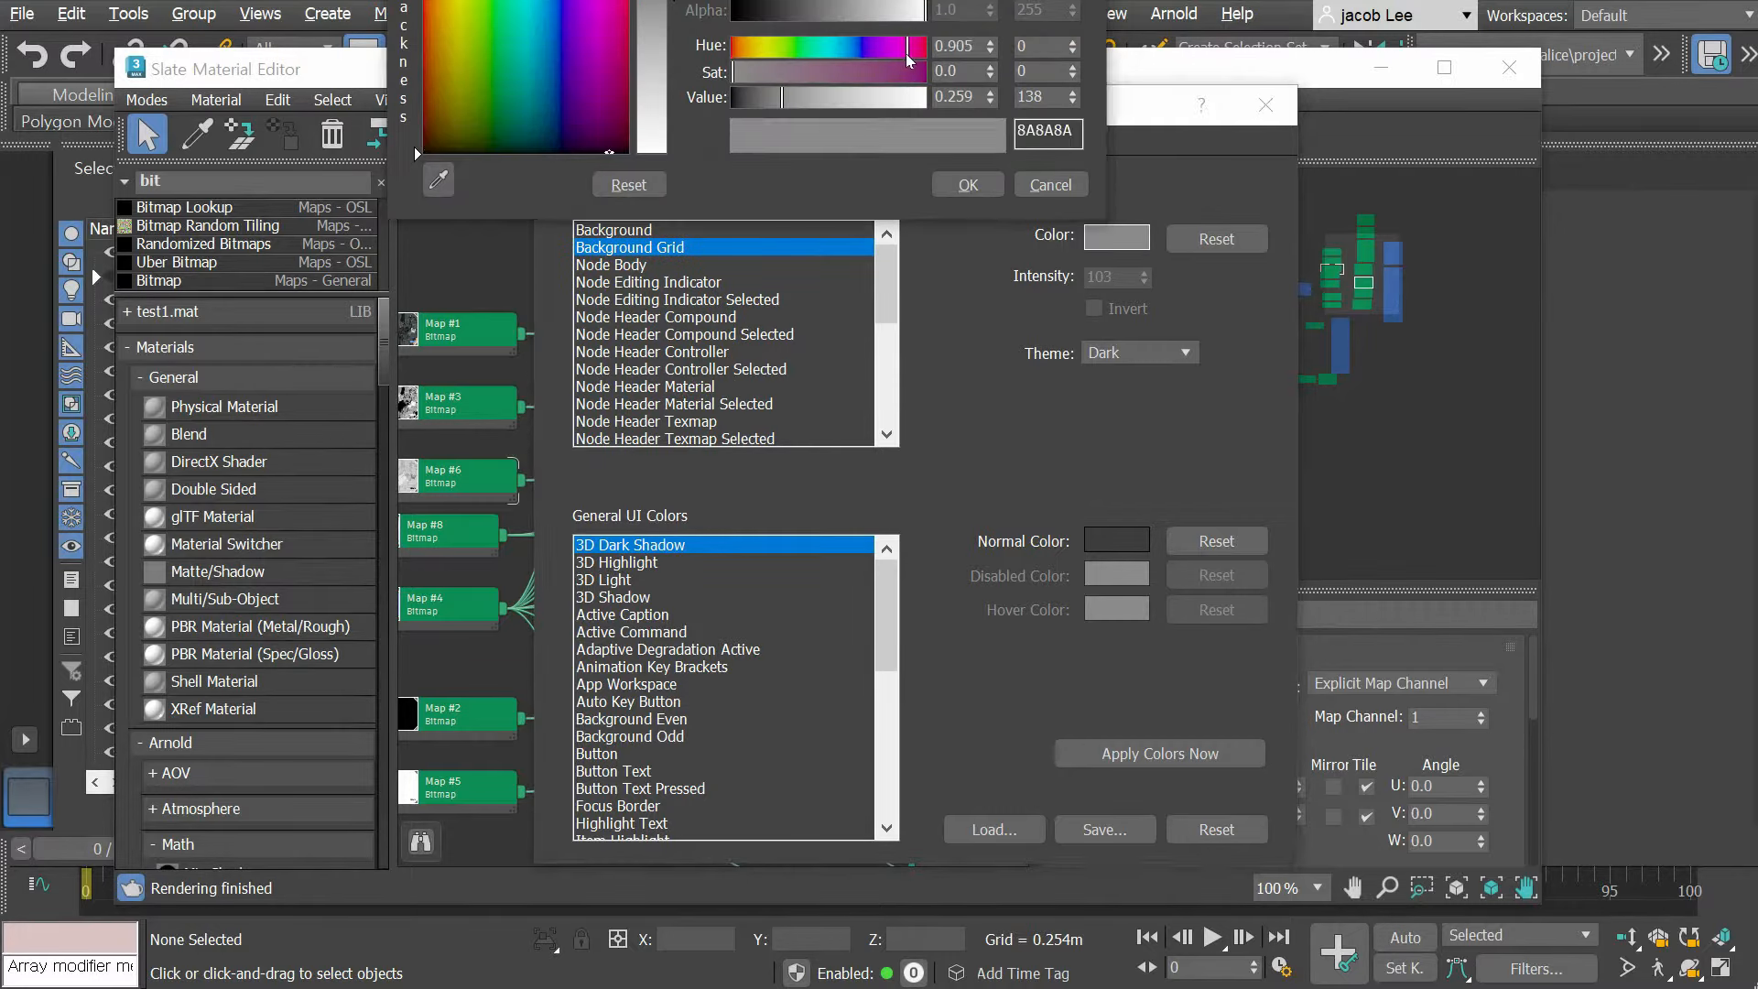
drag(782, 0, 925, 0)
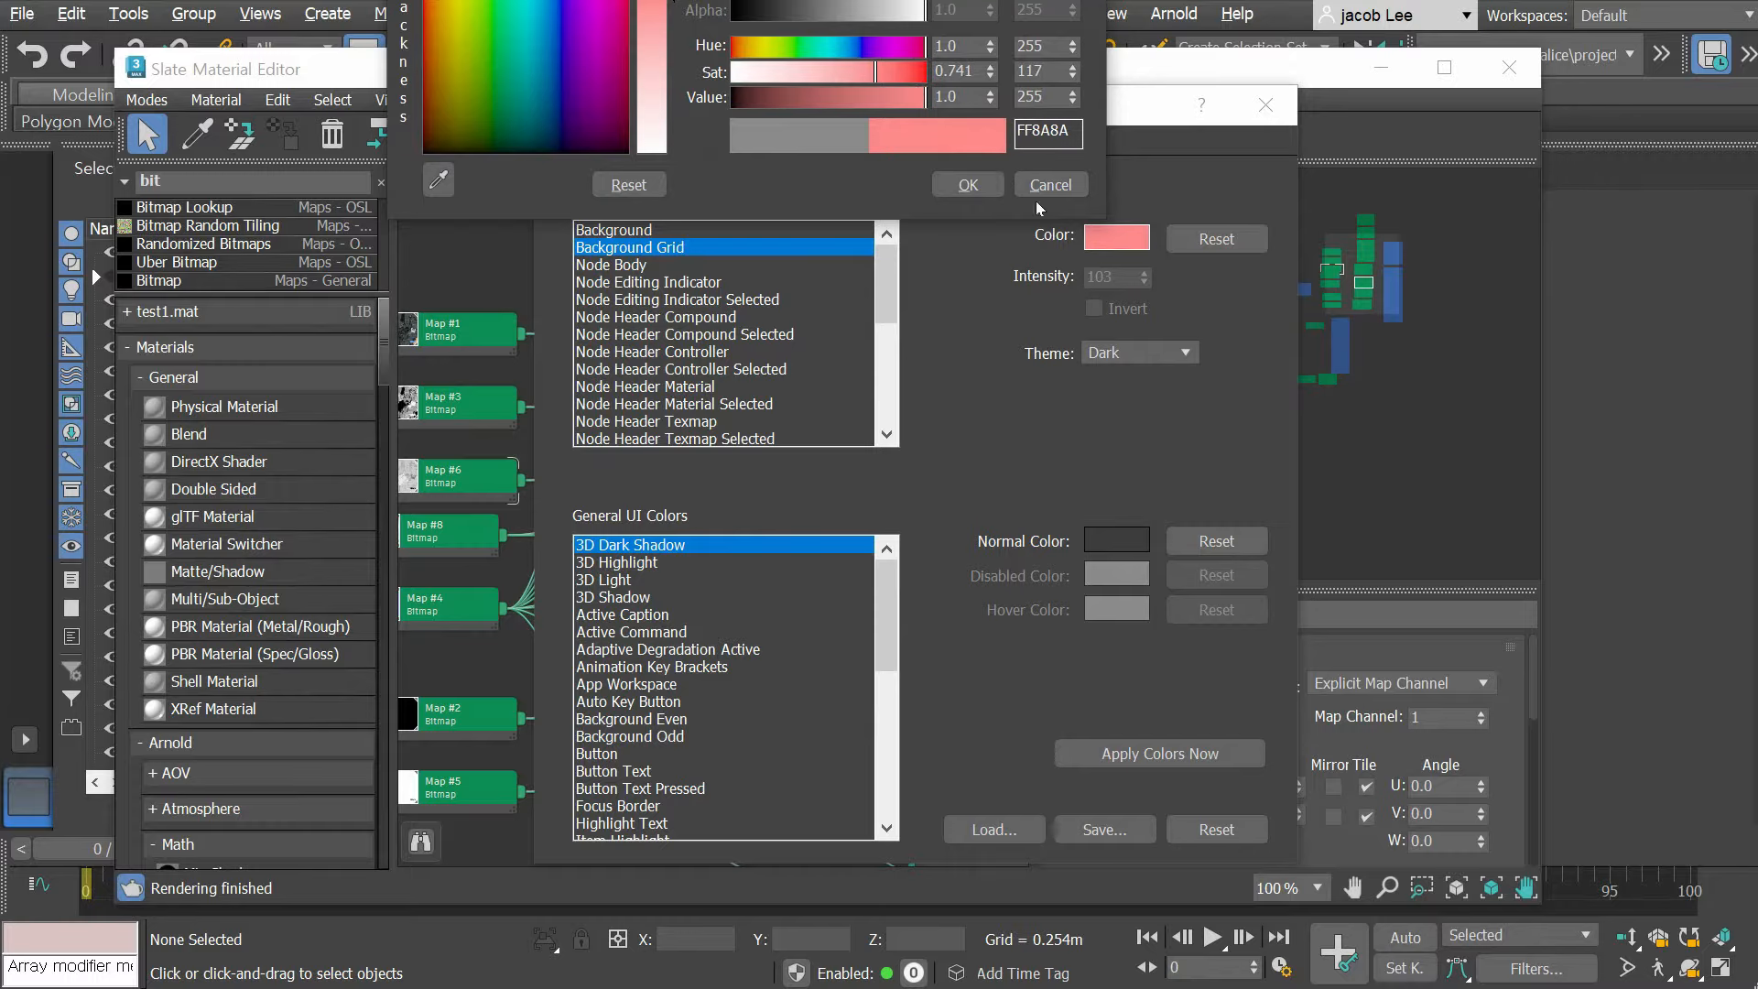
click(993, 188)
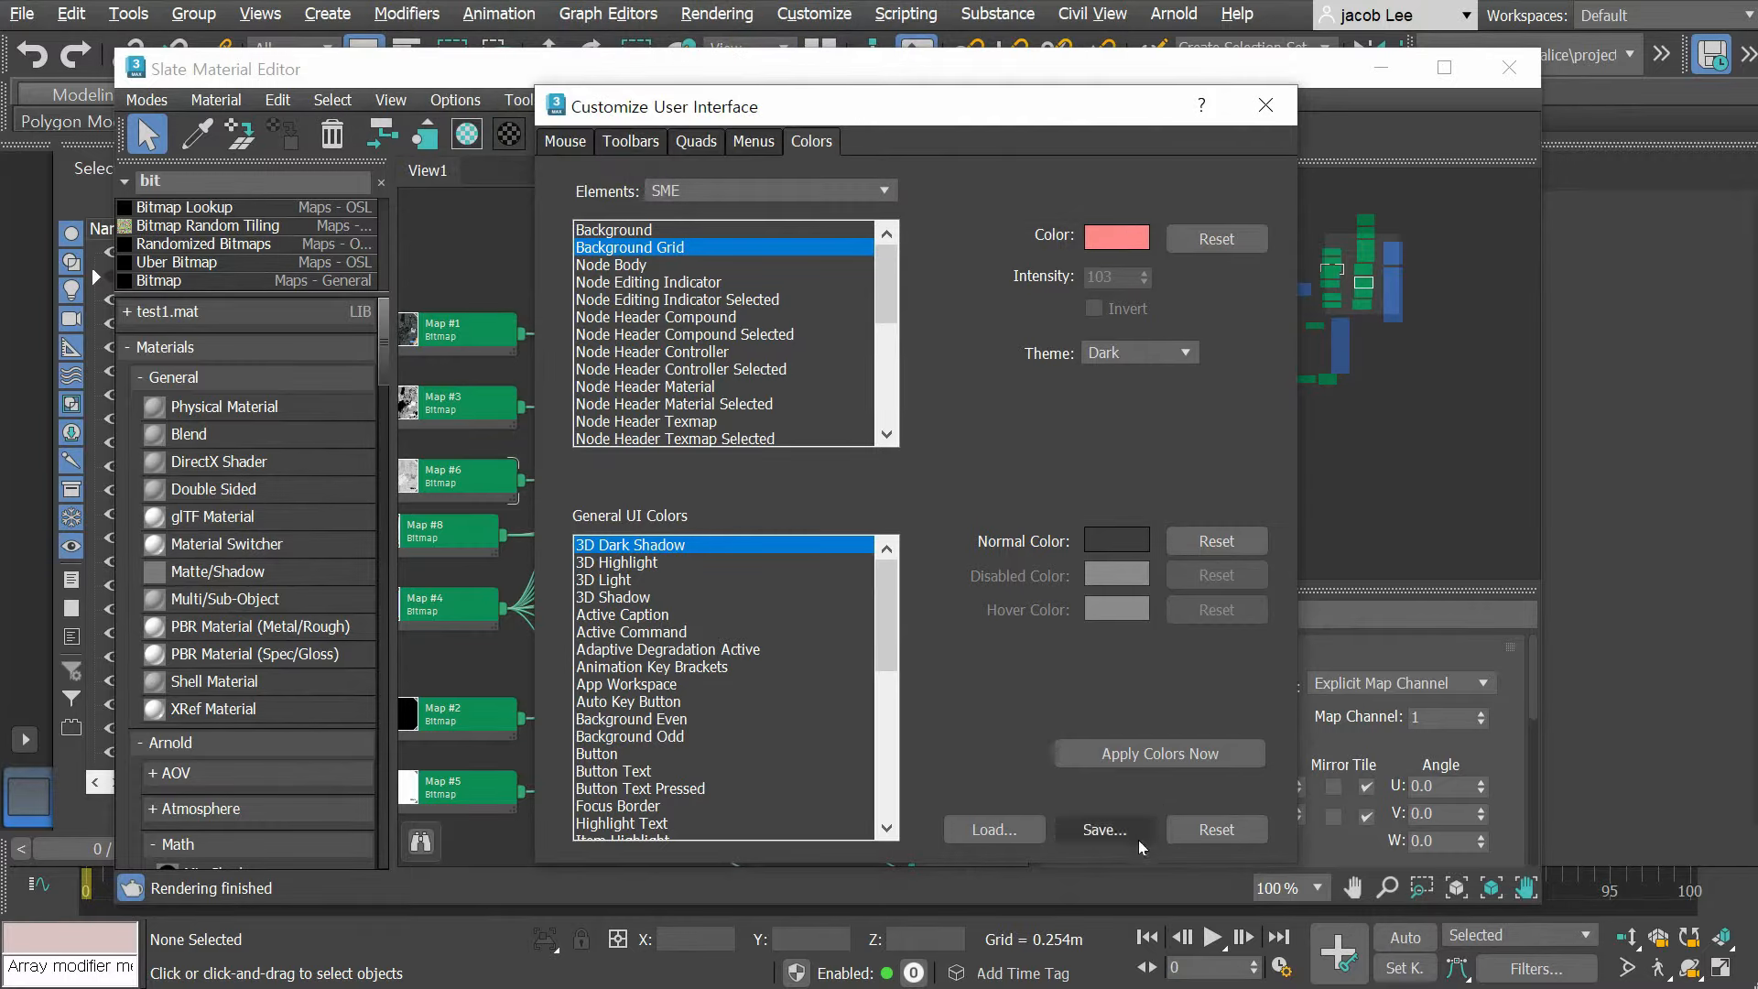
click(1161, 756)
drag(975, 116, 212, 101)
click(903, 291)
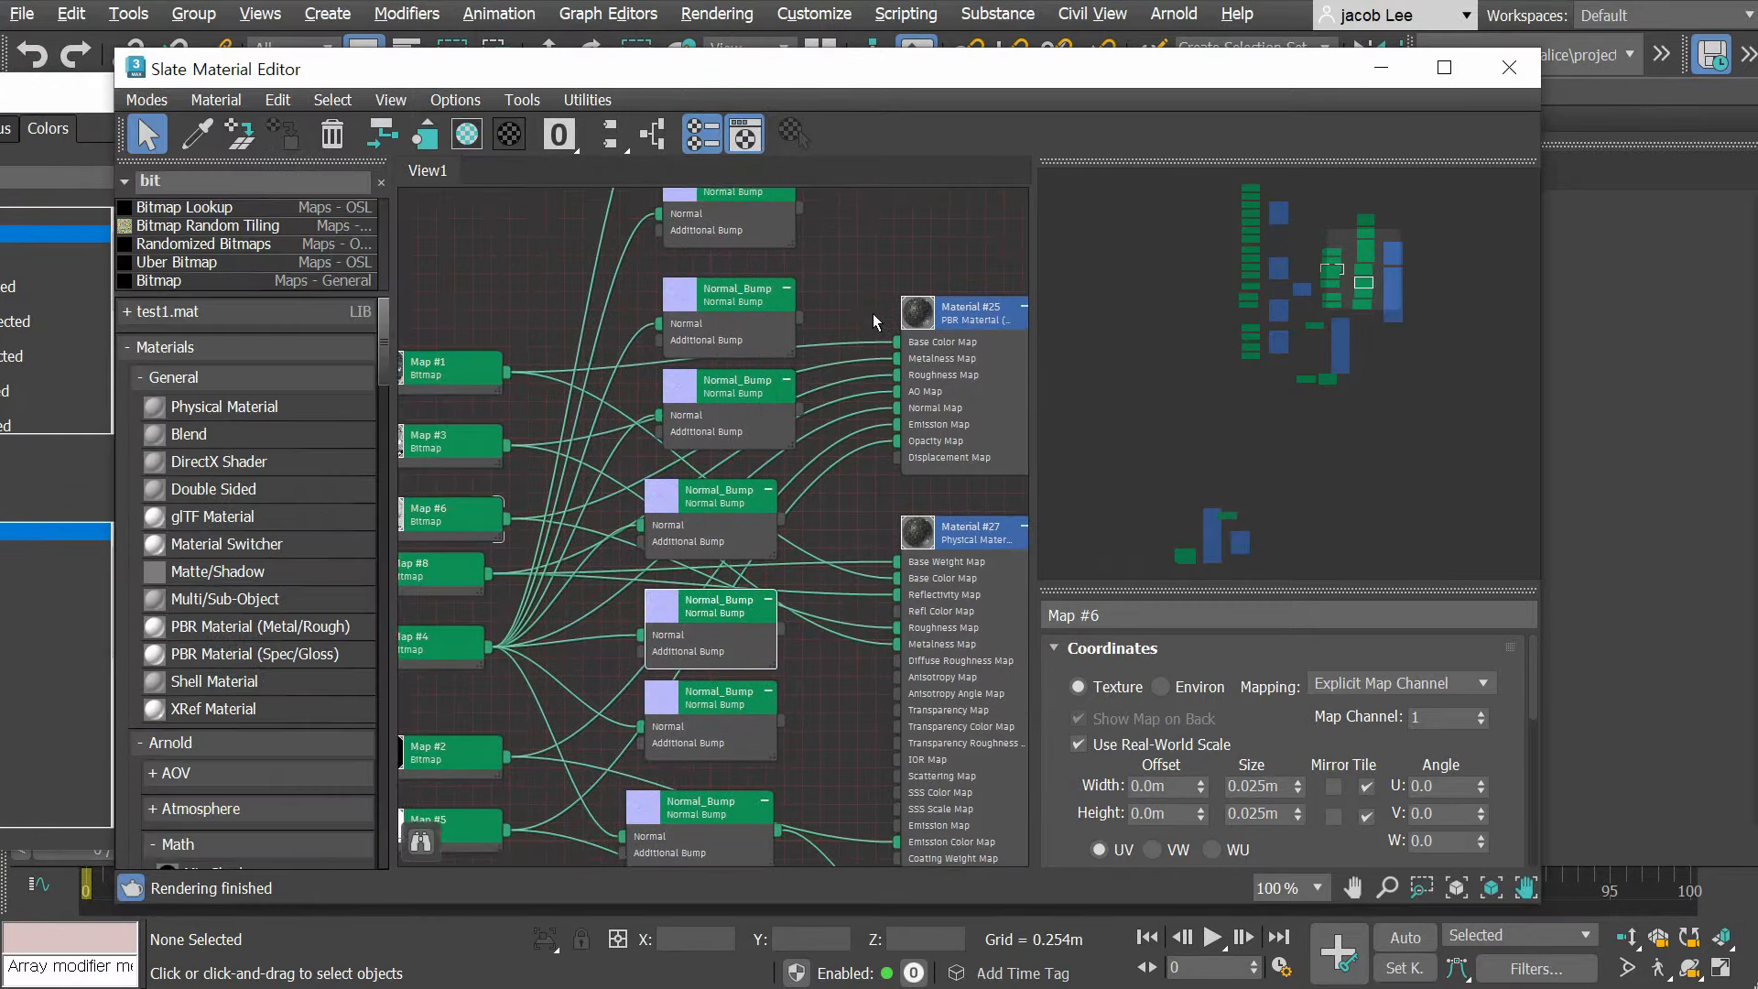
scroll(871, 302, up, 5)
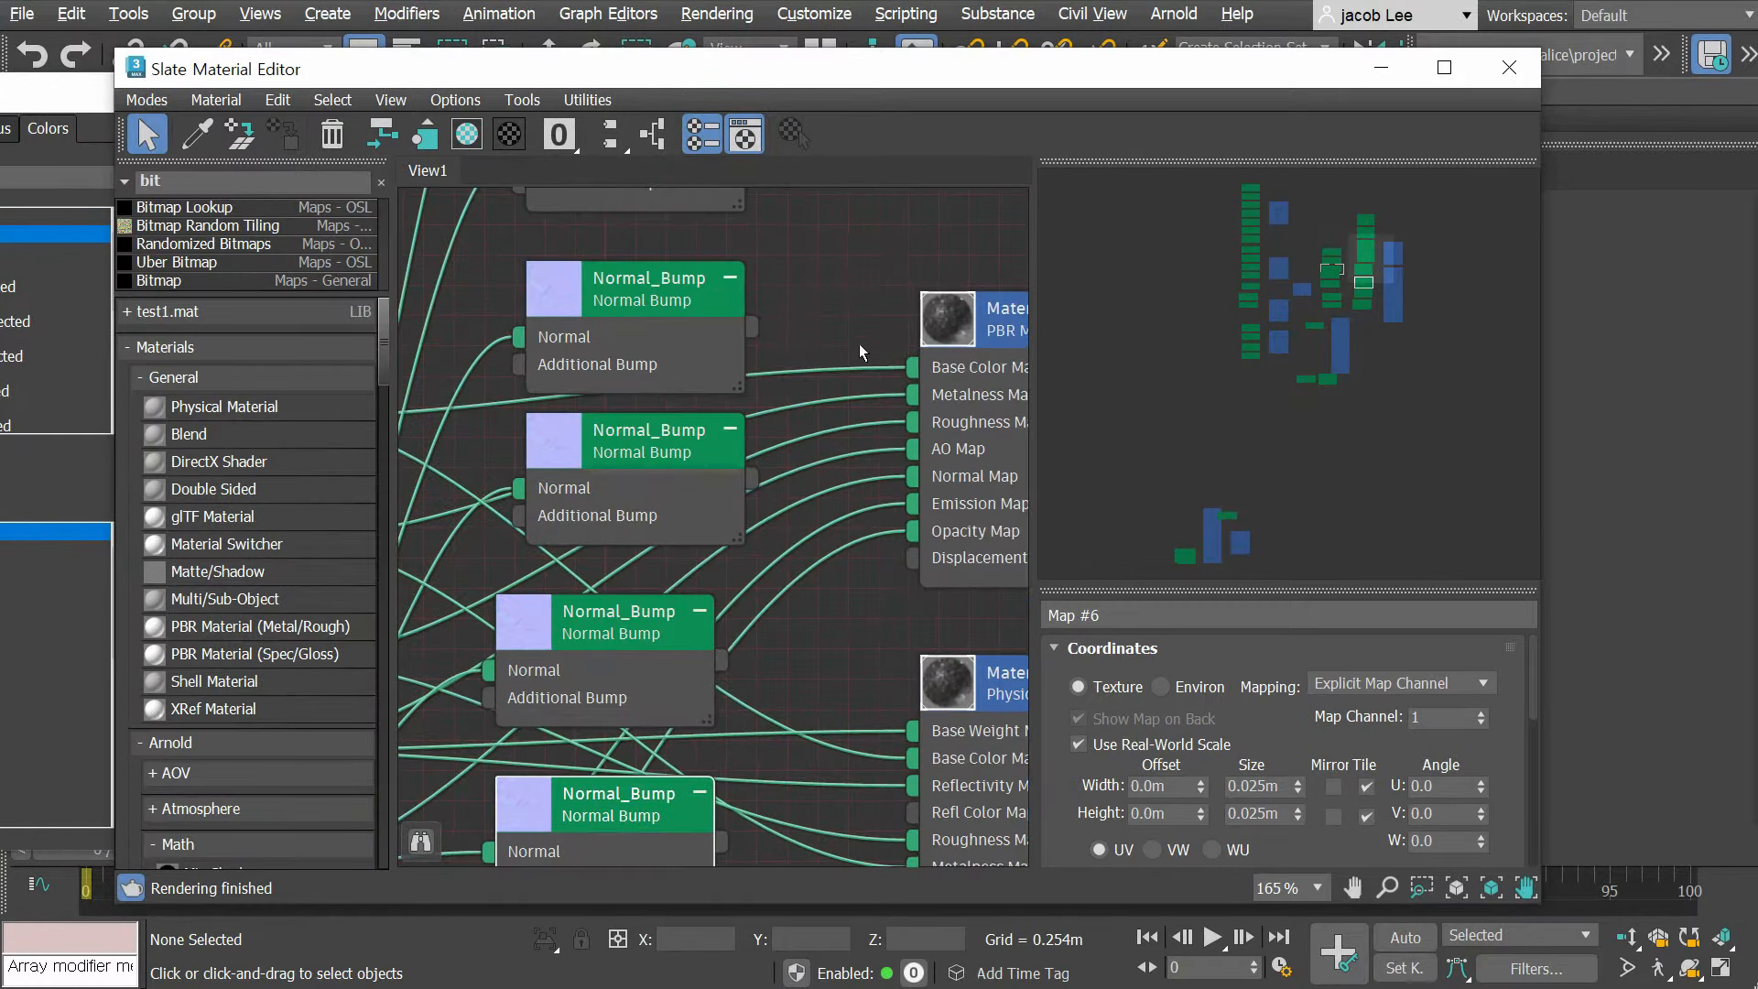
Step: Try a light green (7FFA7F) SME Background color and apply it
drag(61, 94, 566, 100)
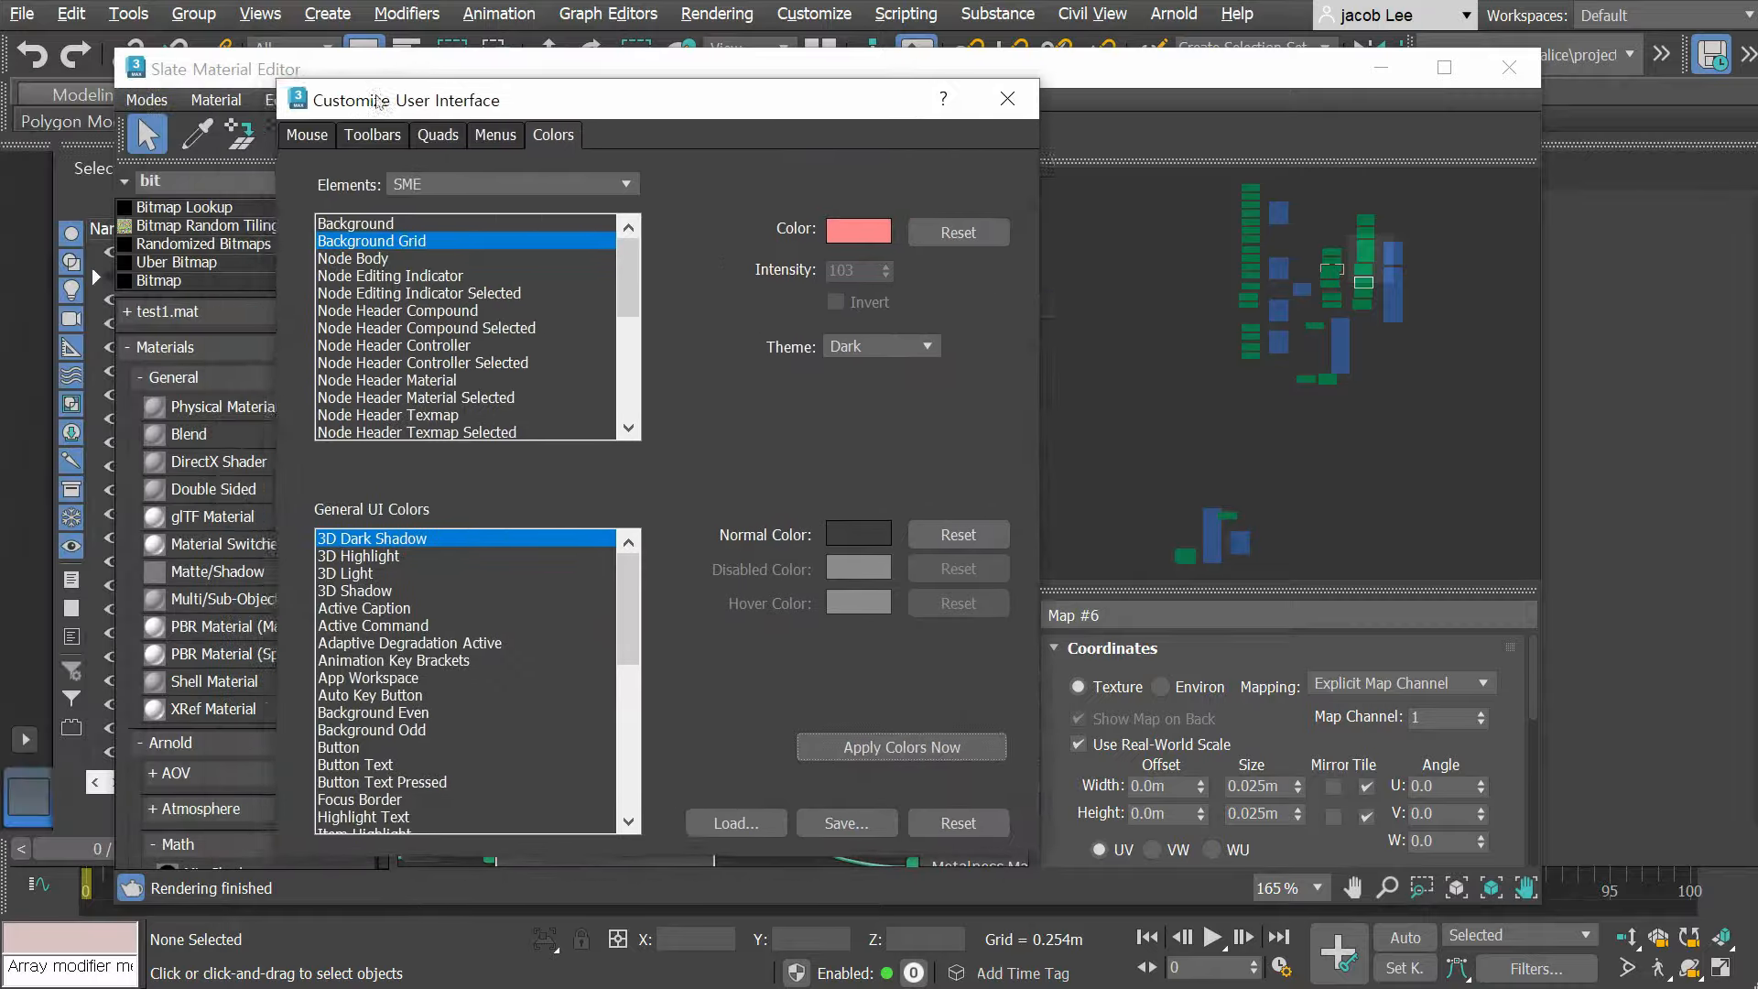
drag(378, 101, 116, 63)
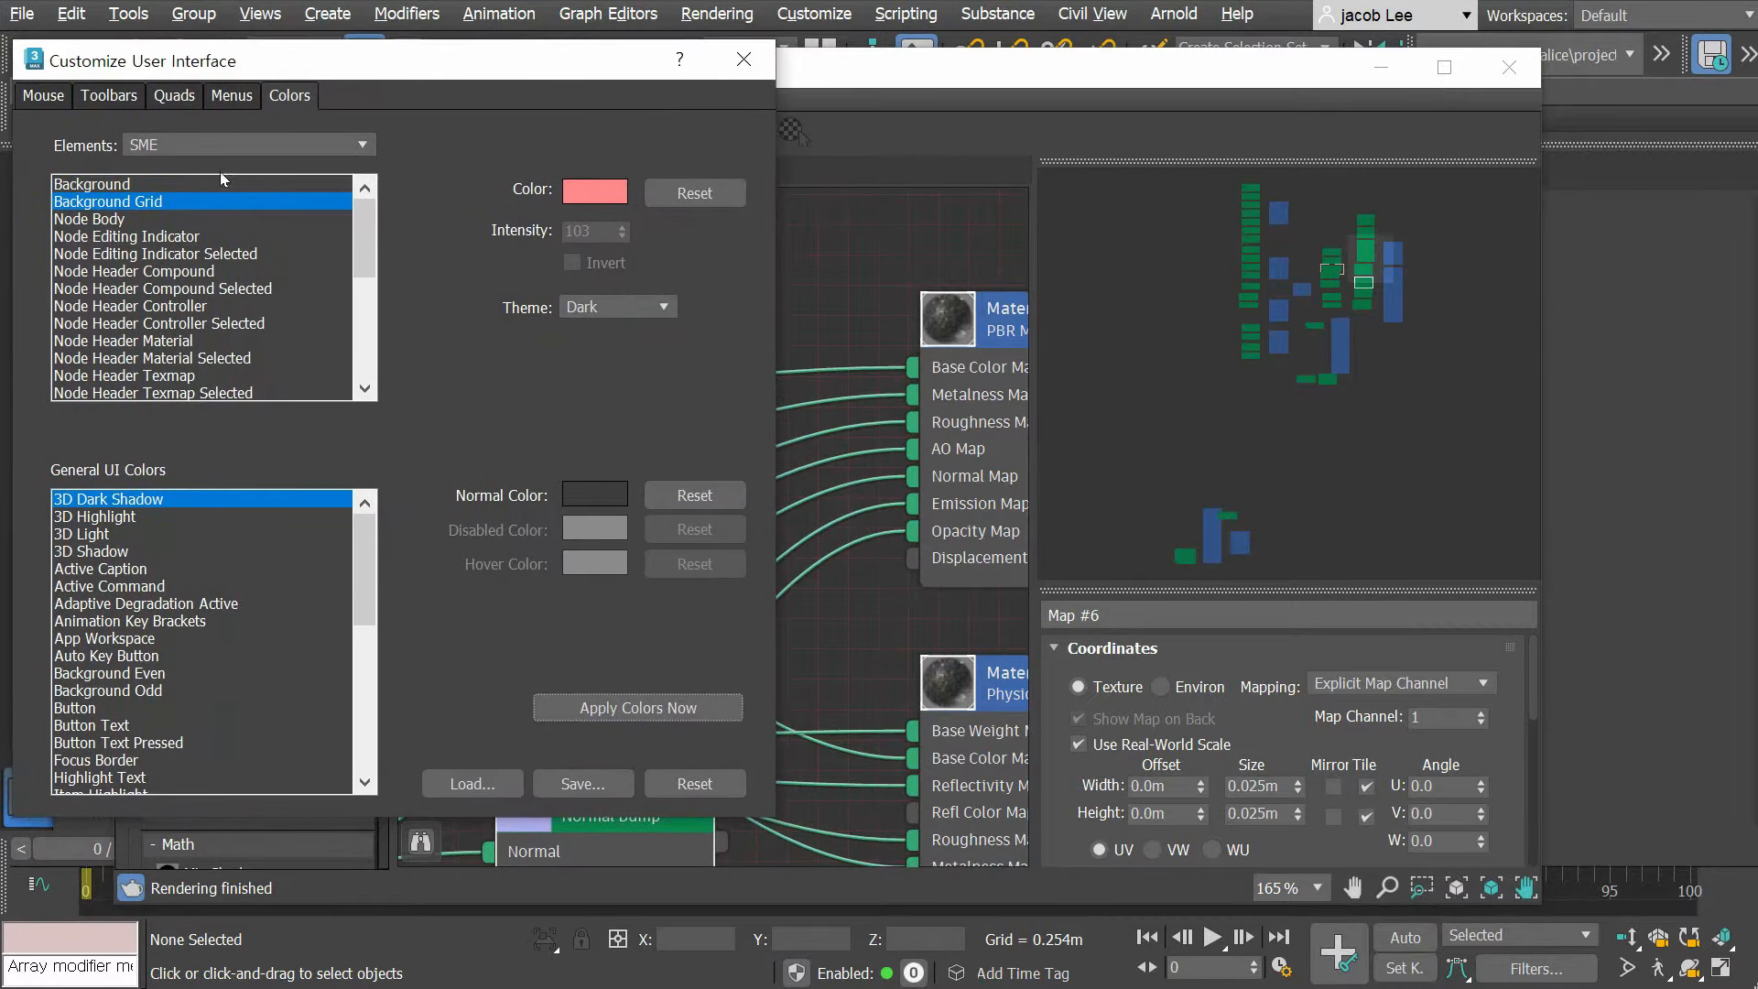
click(94, 189)
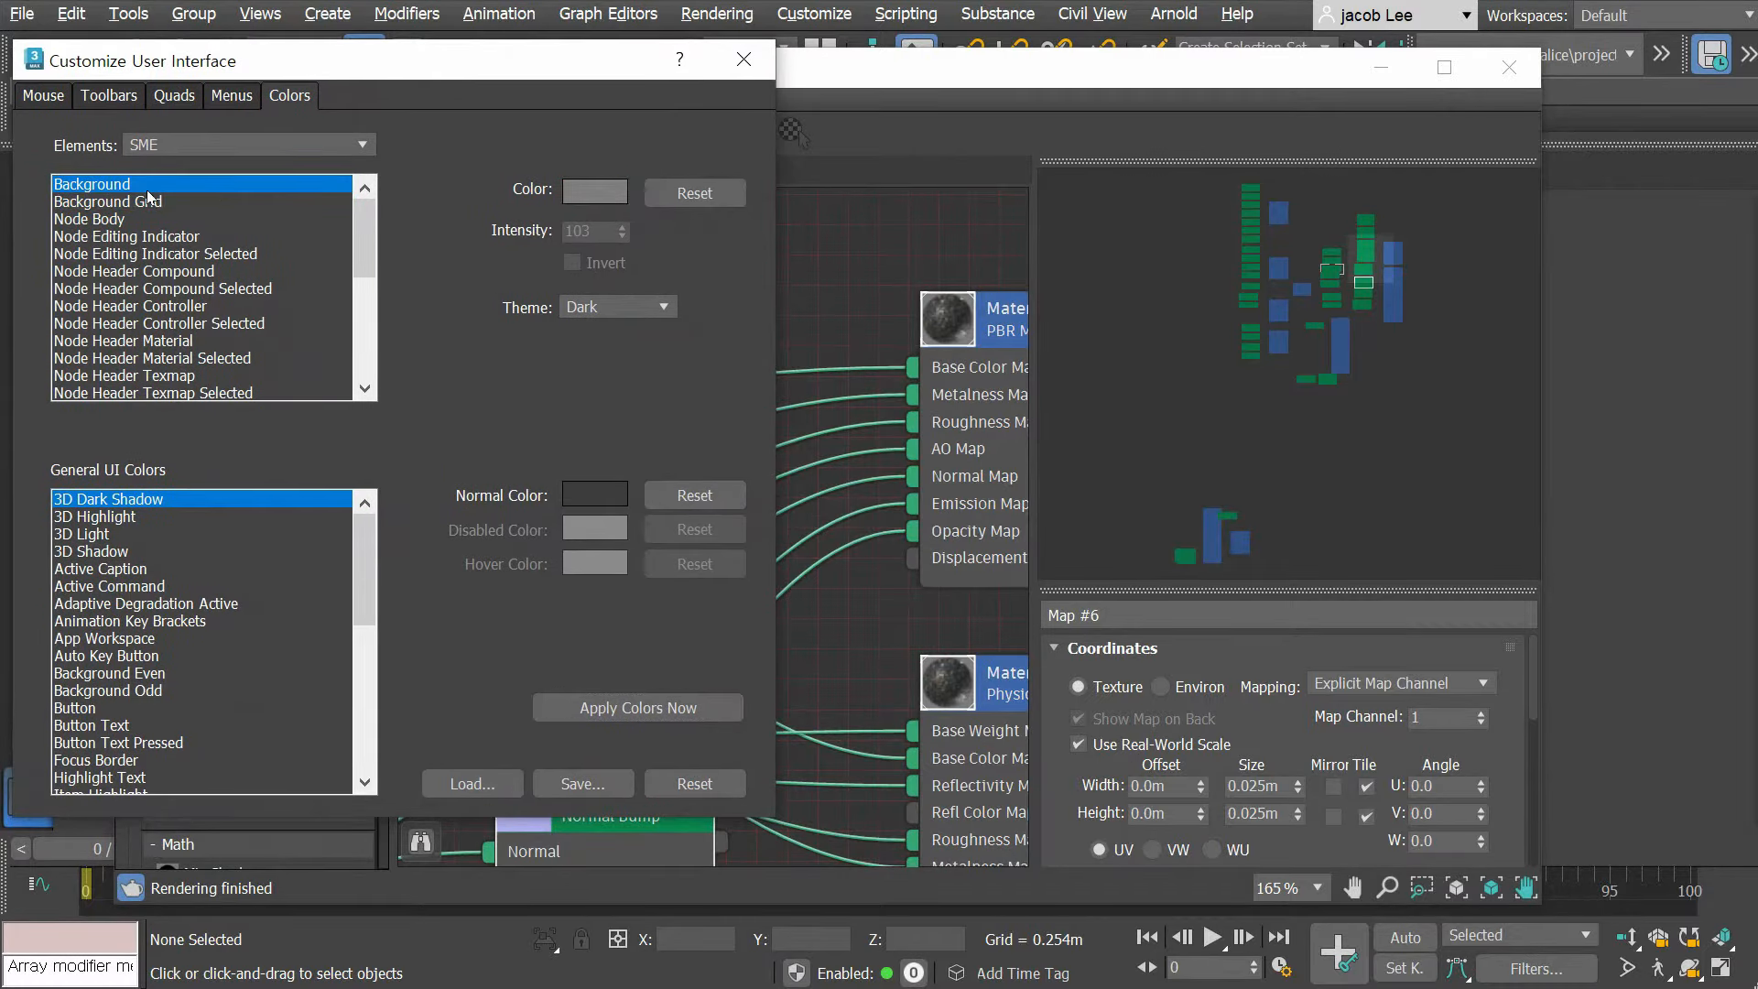
click(585, 194)
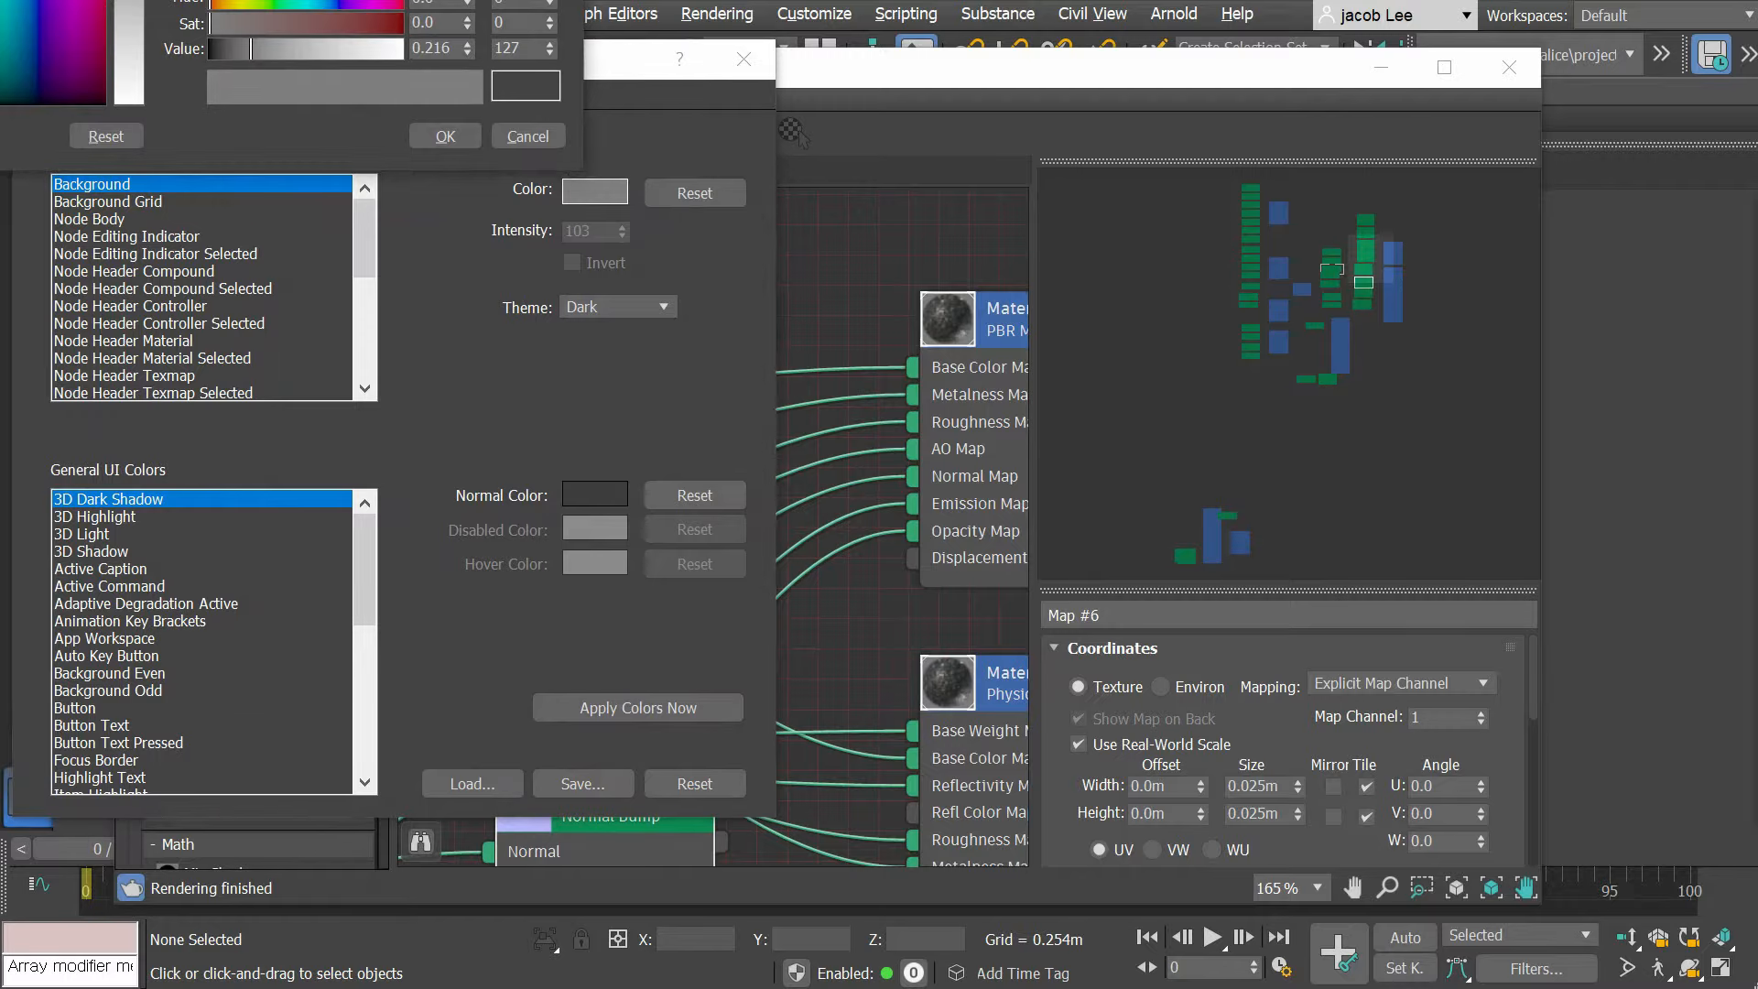
drag(377, 0, 564, 243)
drag(572, 335, 584, 333)
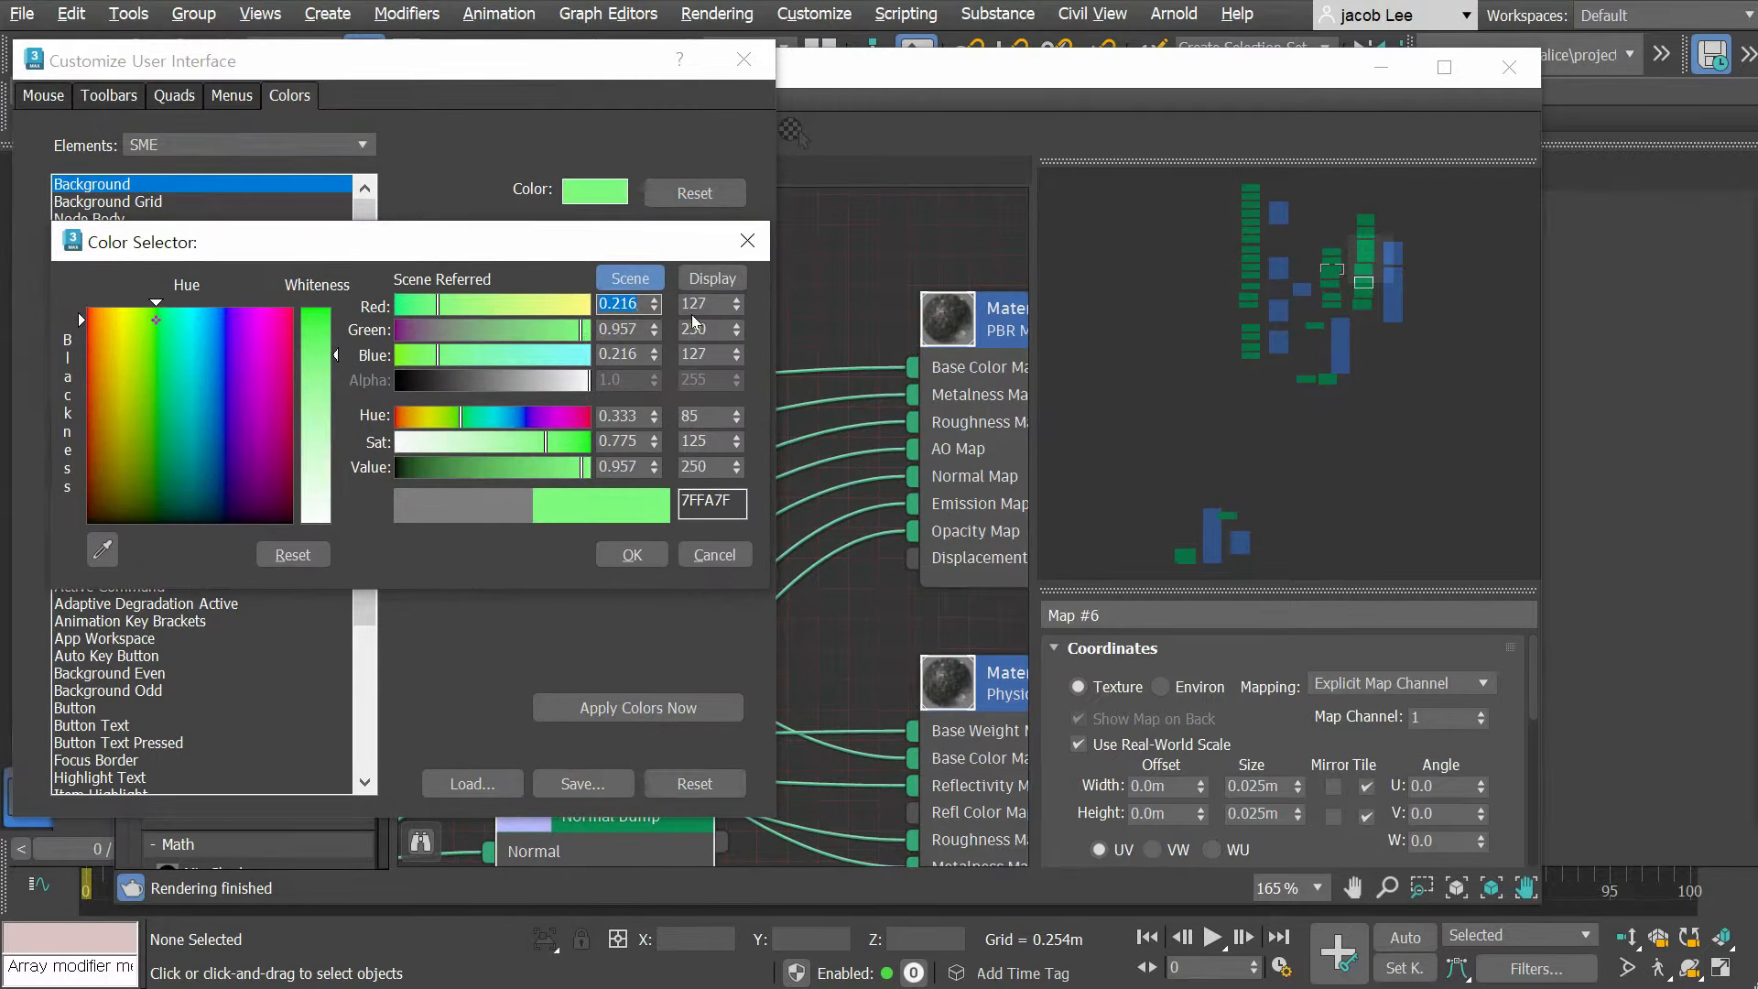
click(632, 555)
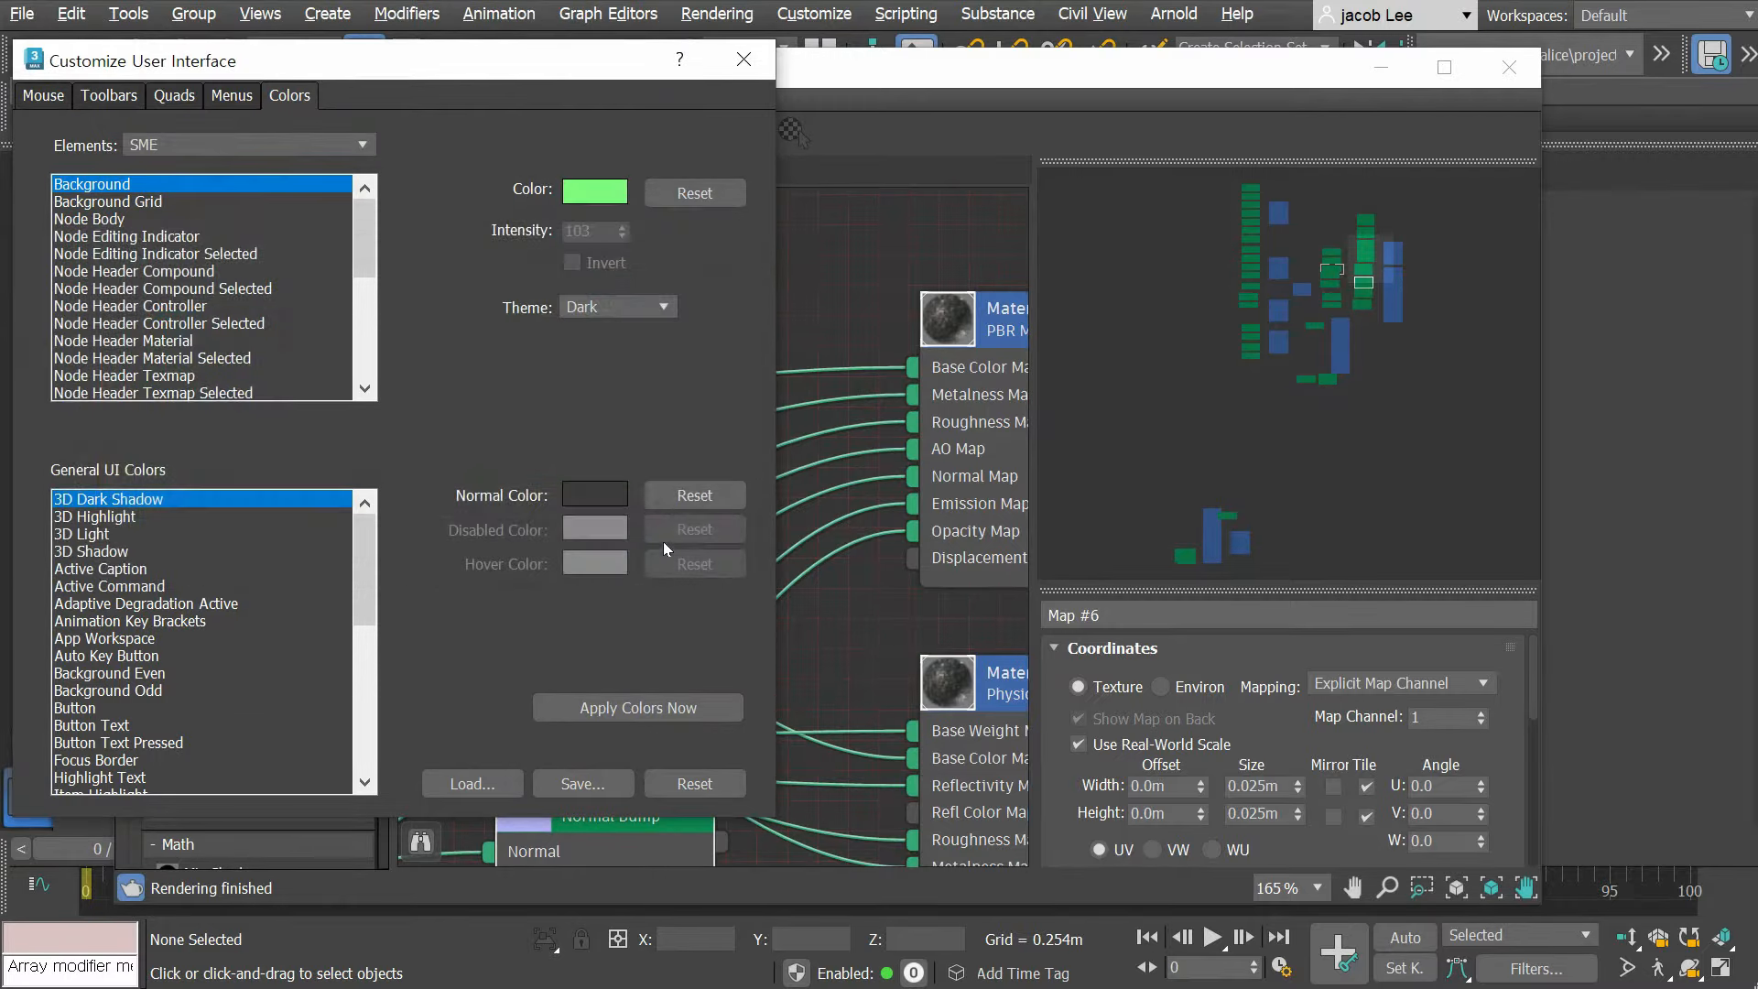
click(620, 708)
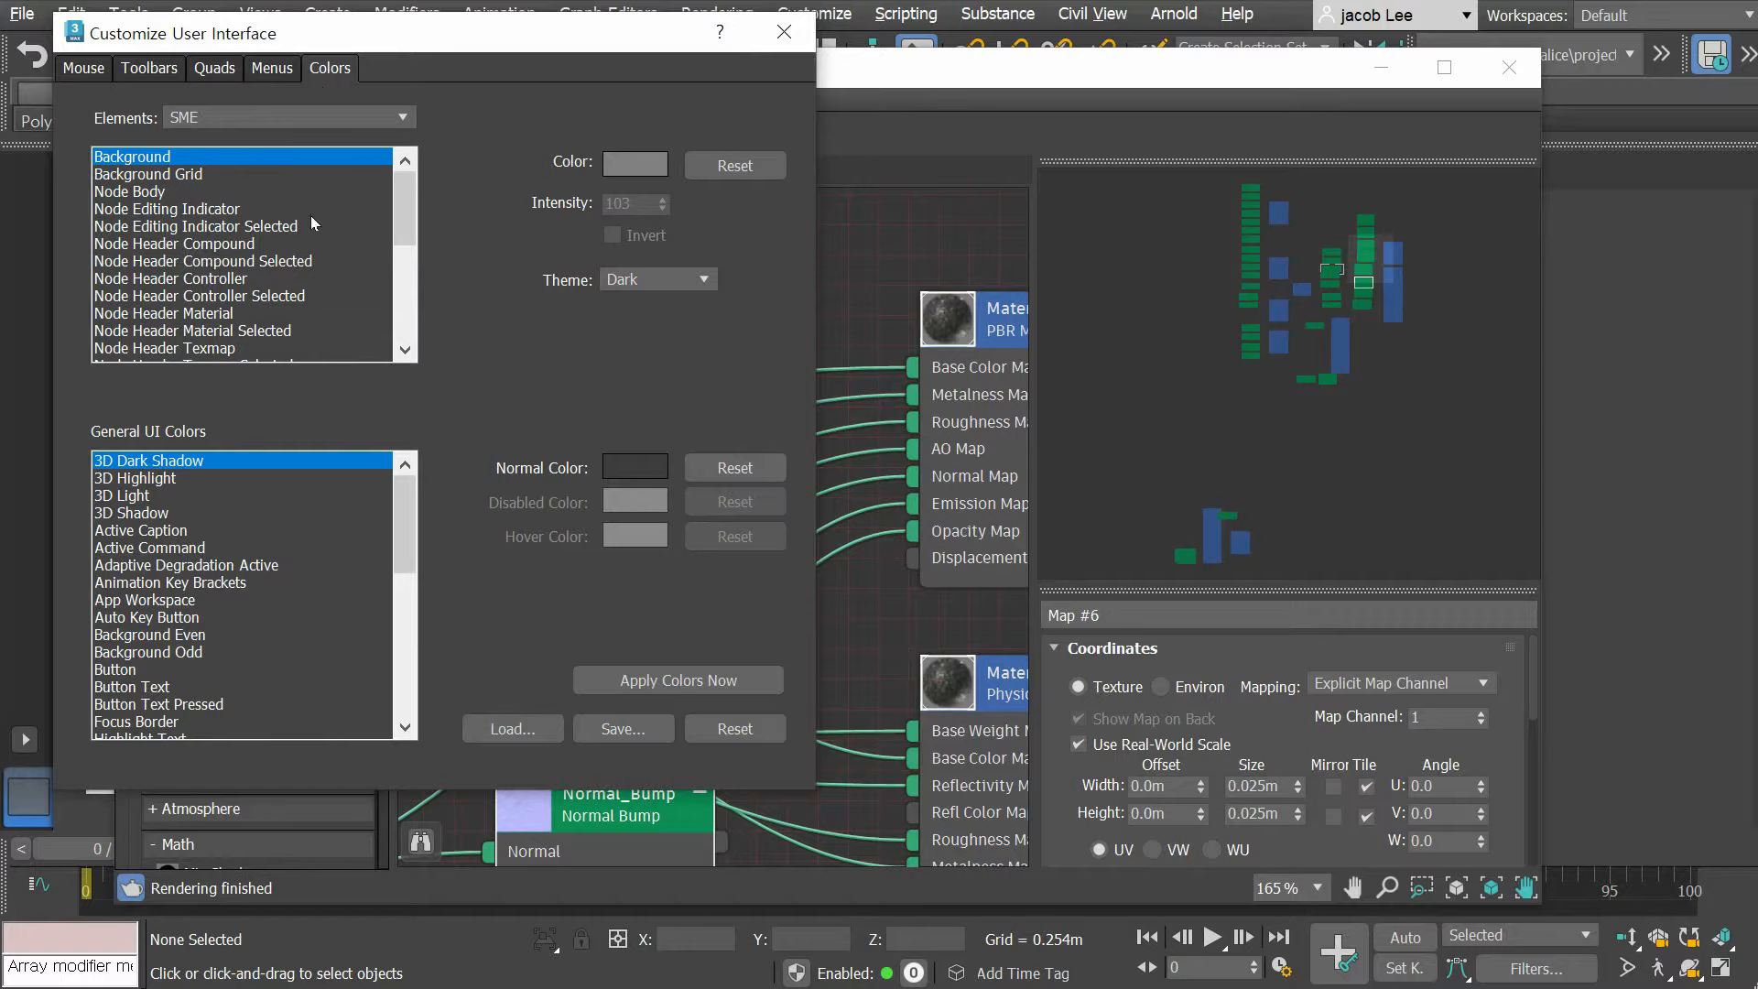
Step: Examine the color swatches of the SME wire elements, from Wire Generic through the Texmap wires, and close Customize User Interface
scroll(242, 236, down, 2)
scroll(241, 236, down, 4)
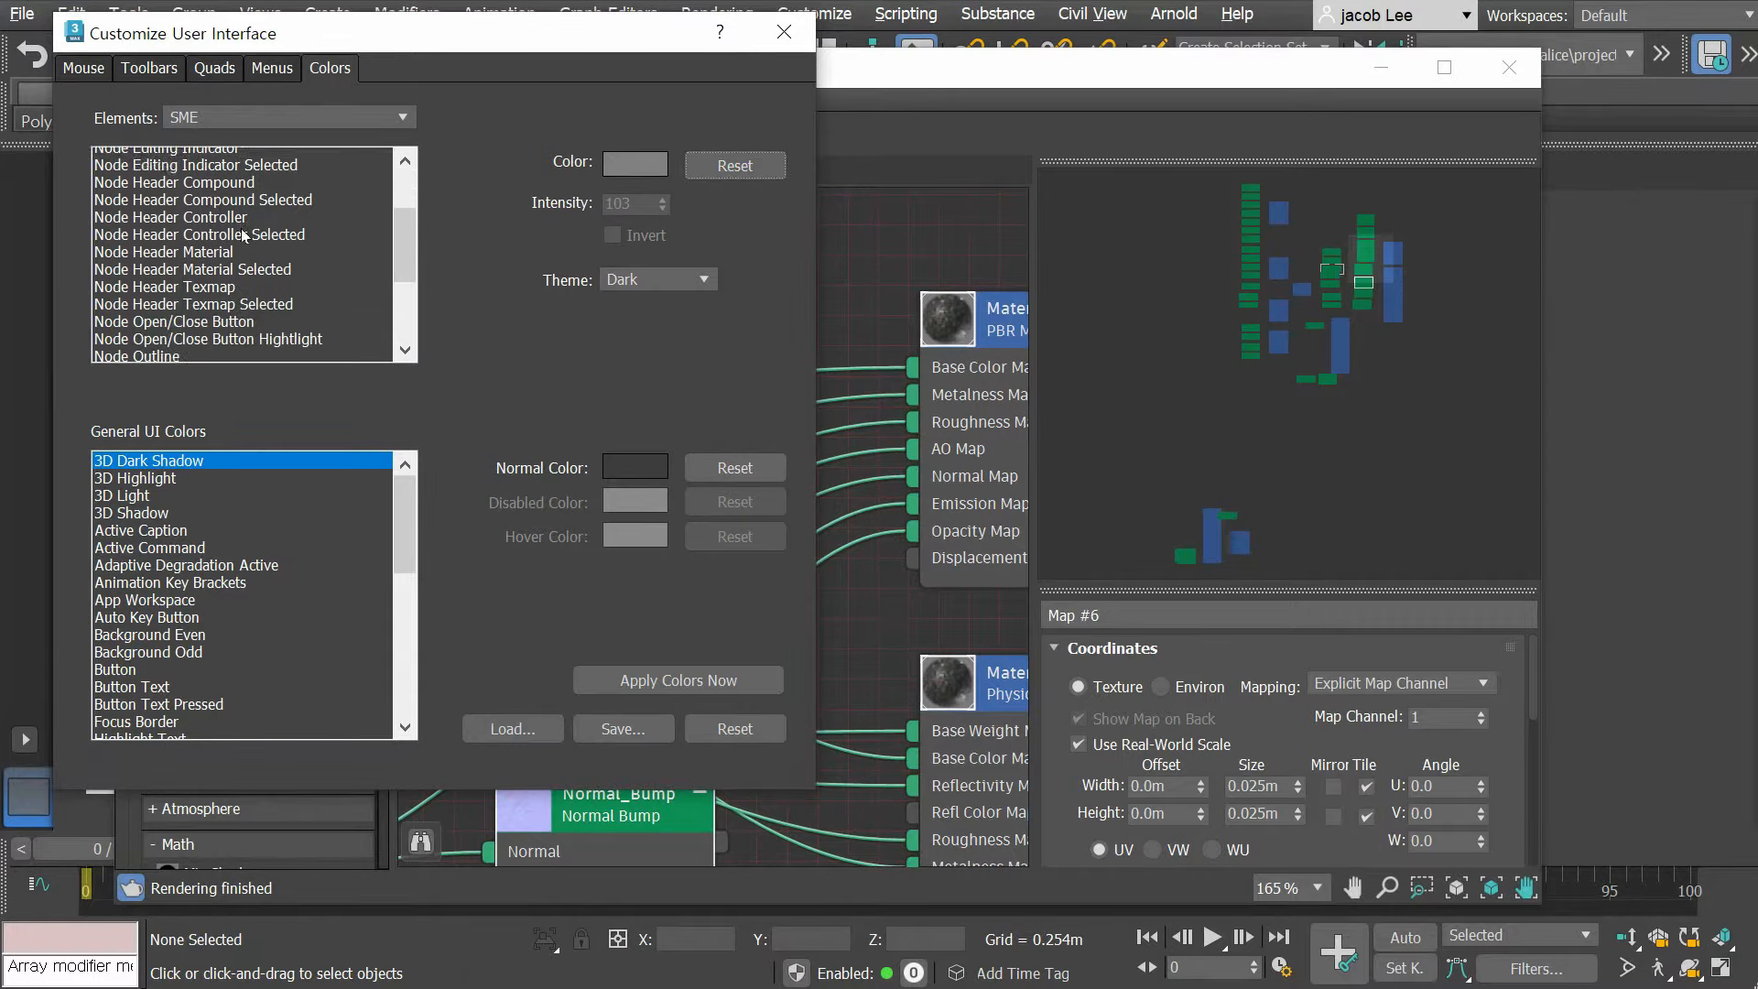
click(144, 263)
click(147, 279)
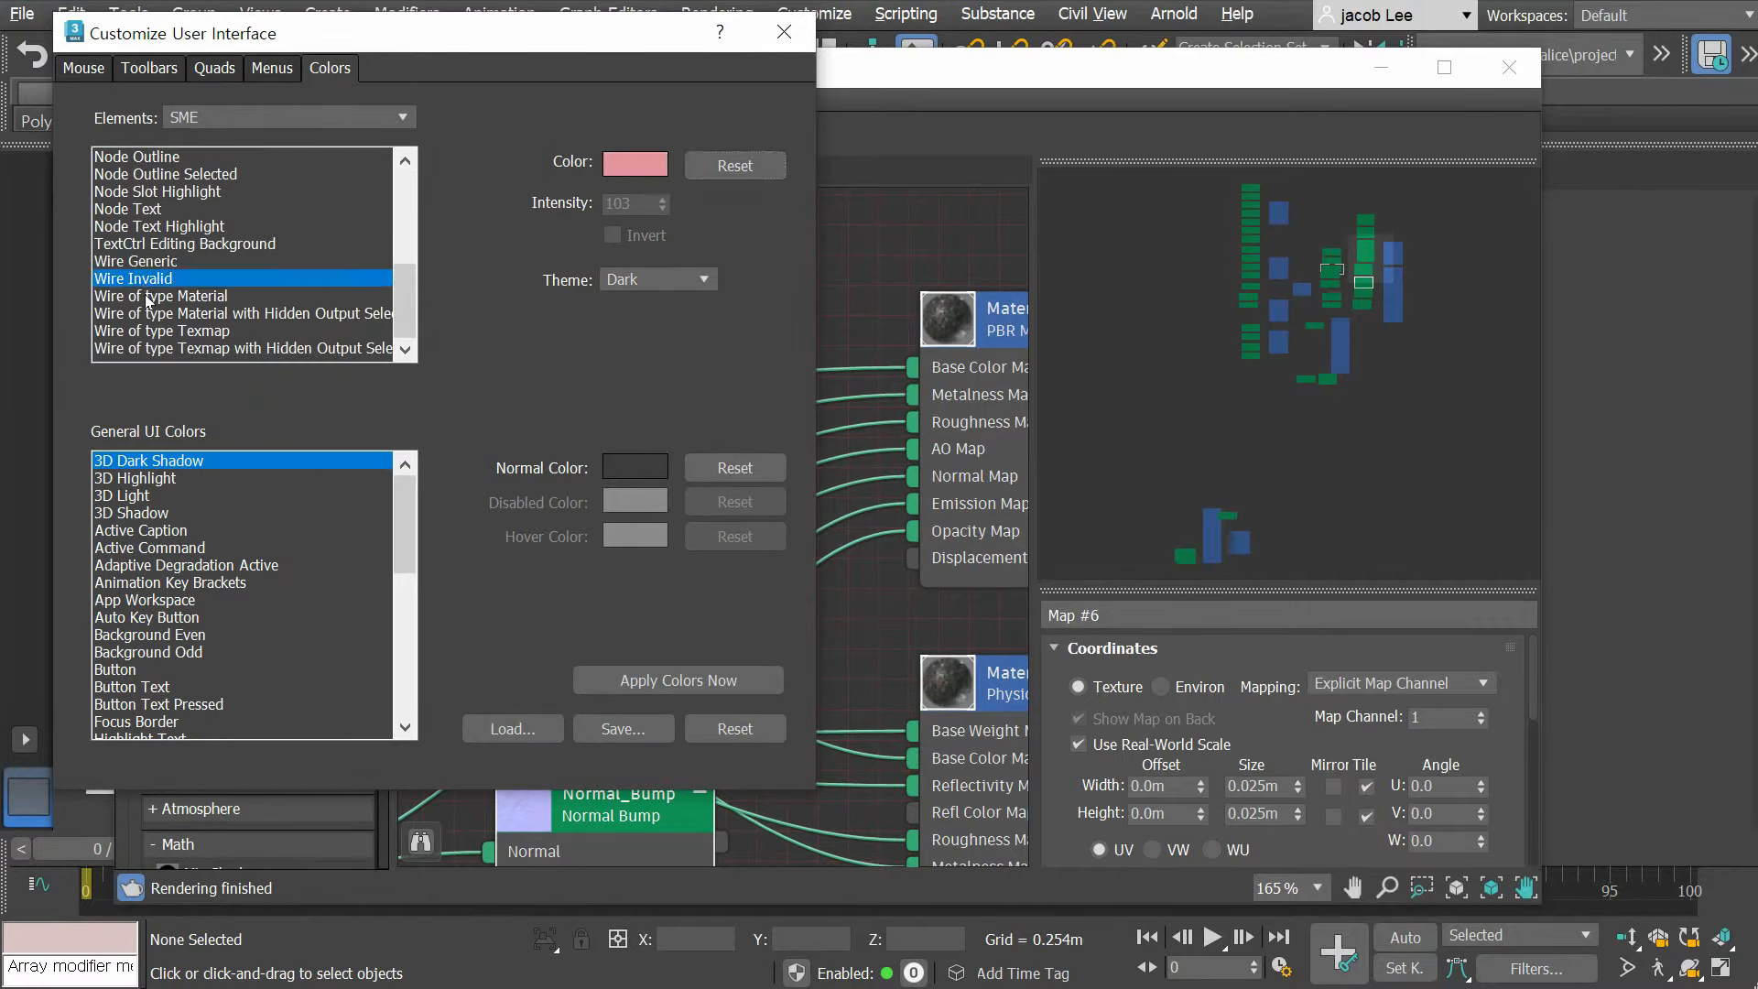
click(149, 296)
click(154, 313)
click(157, 330)
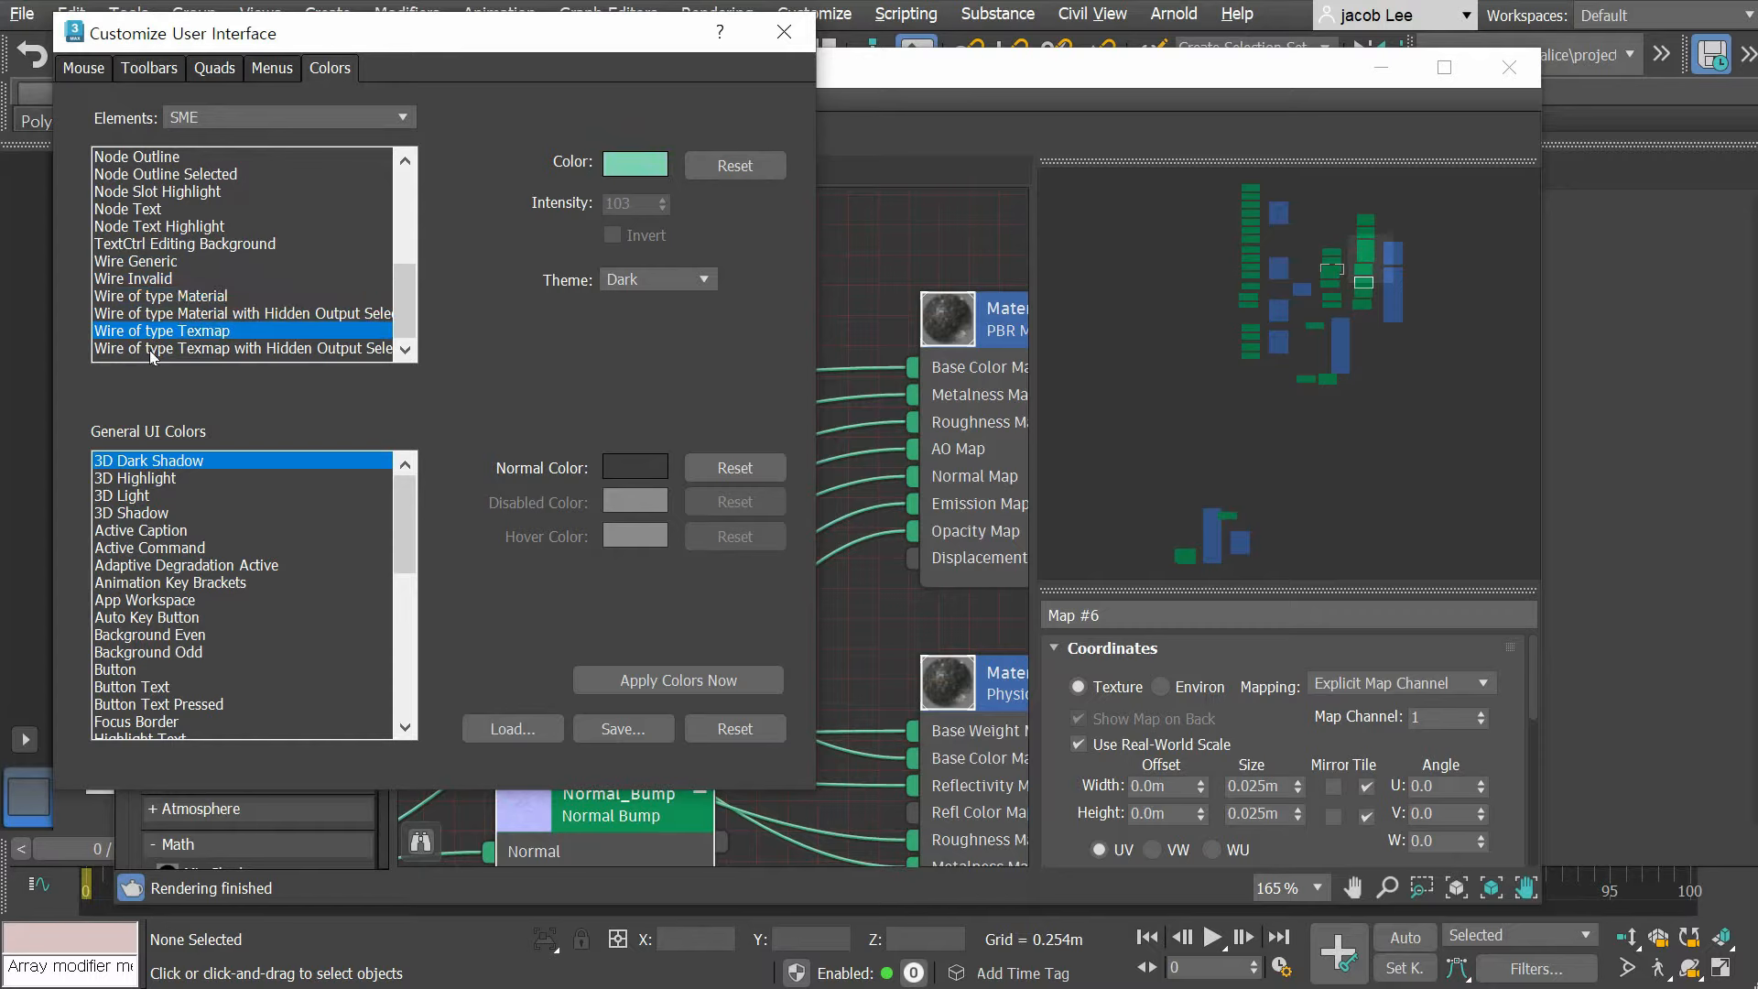
click(156, 350)
click(152, 314)
click(163, 297)
click(147, 278)
click(147, 262)
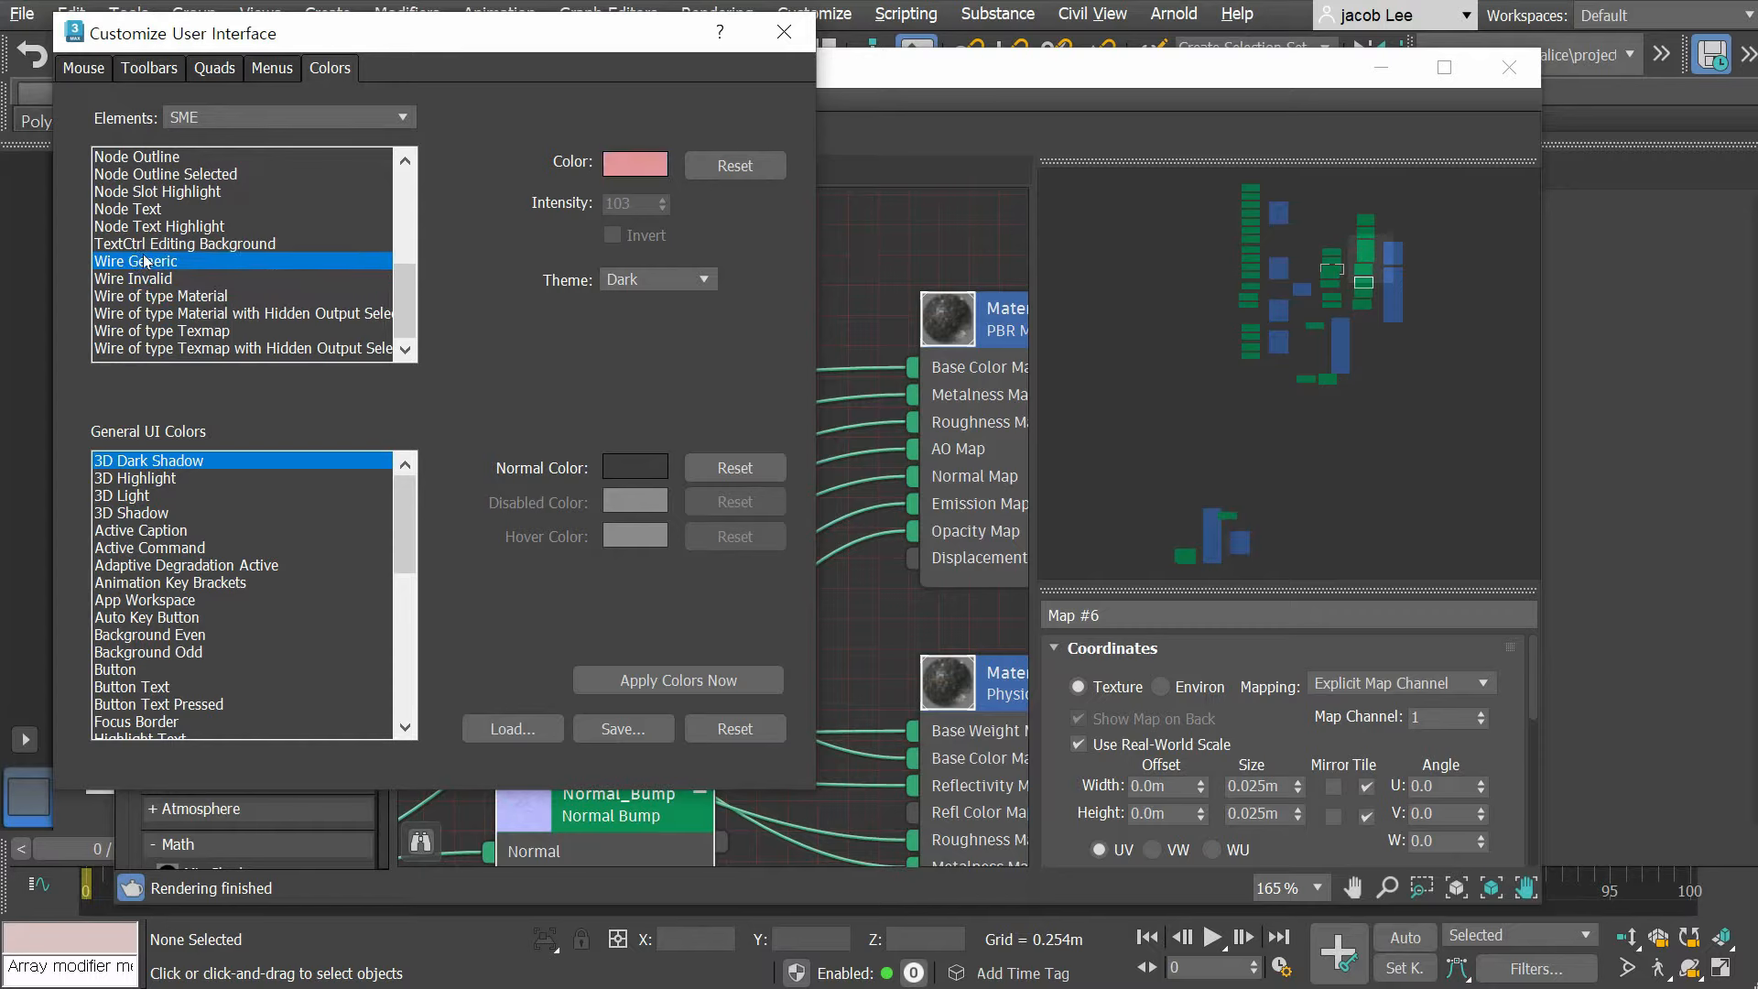
click(147, 315)
click(167, 278)
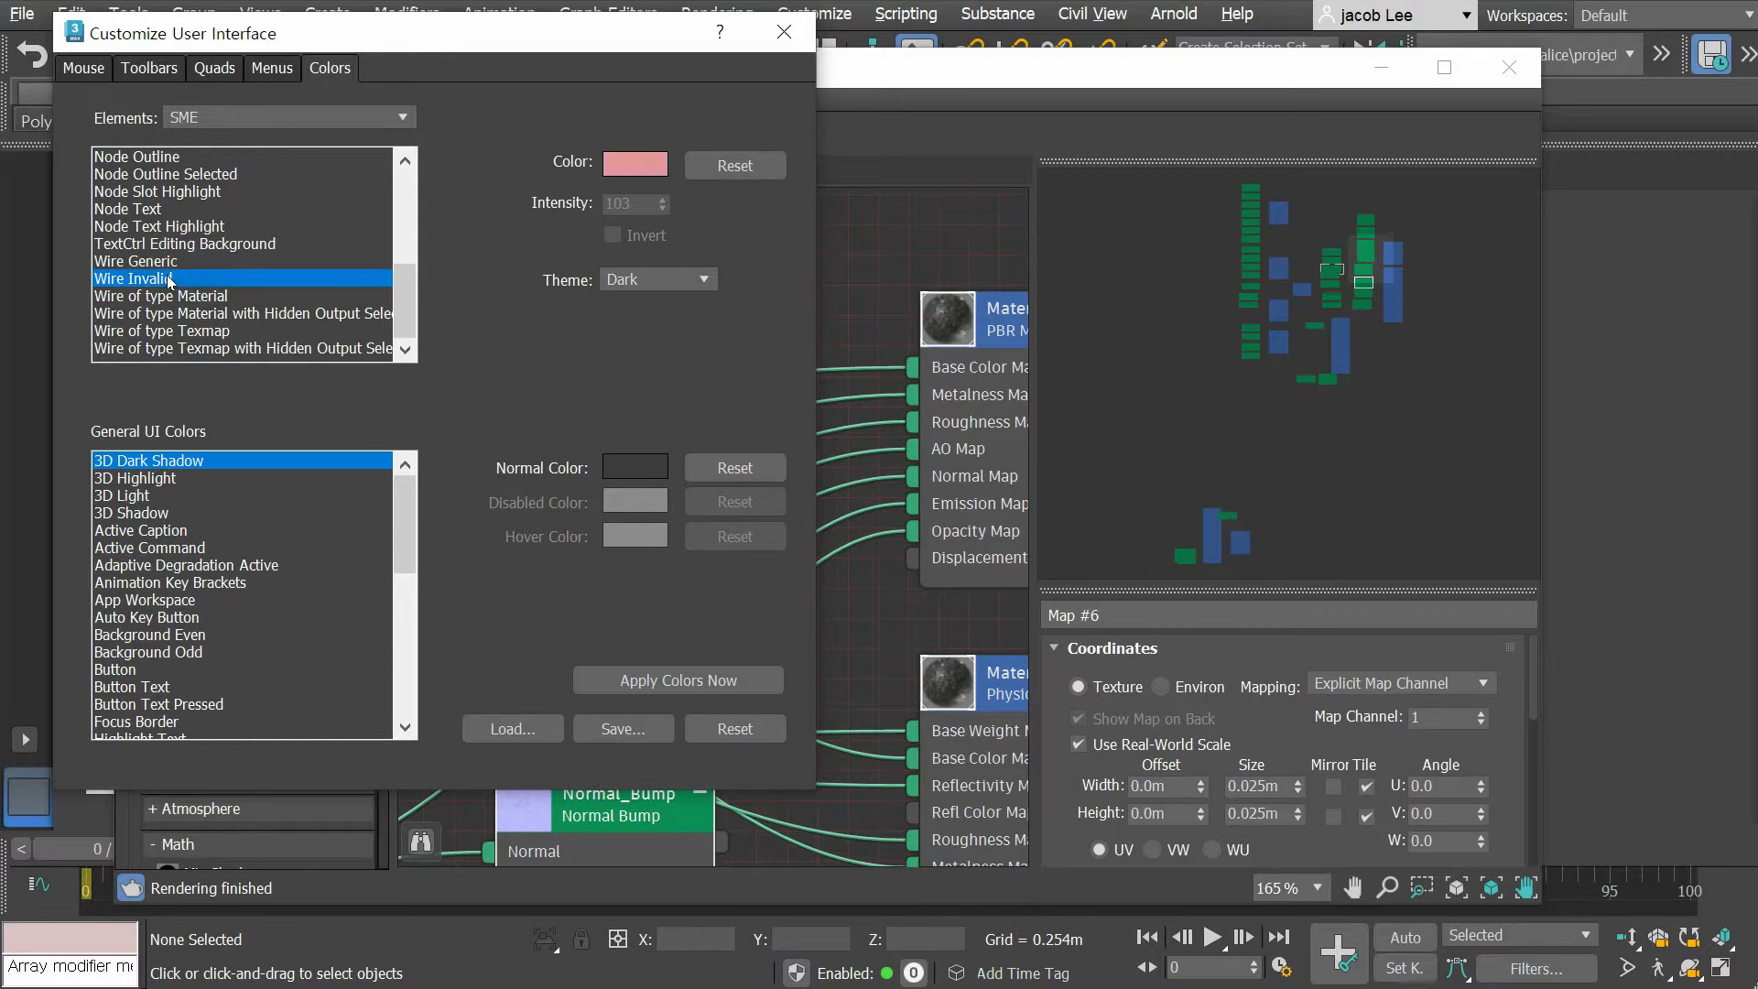
click(784, 37)
Step: Highlight the wires running from the bitmaps into PBR Material #45 and clear the selection
scroll(751, 295, down, 8)
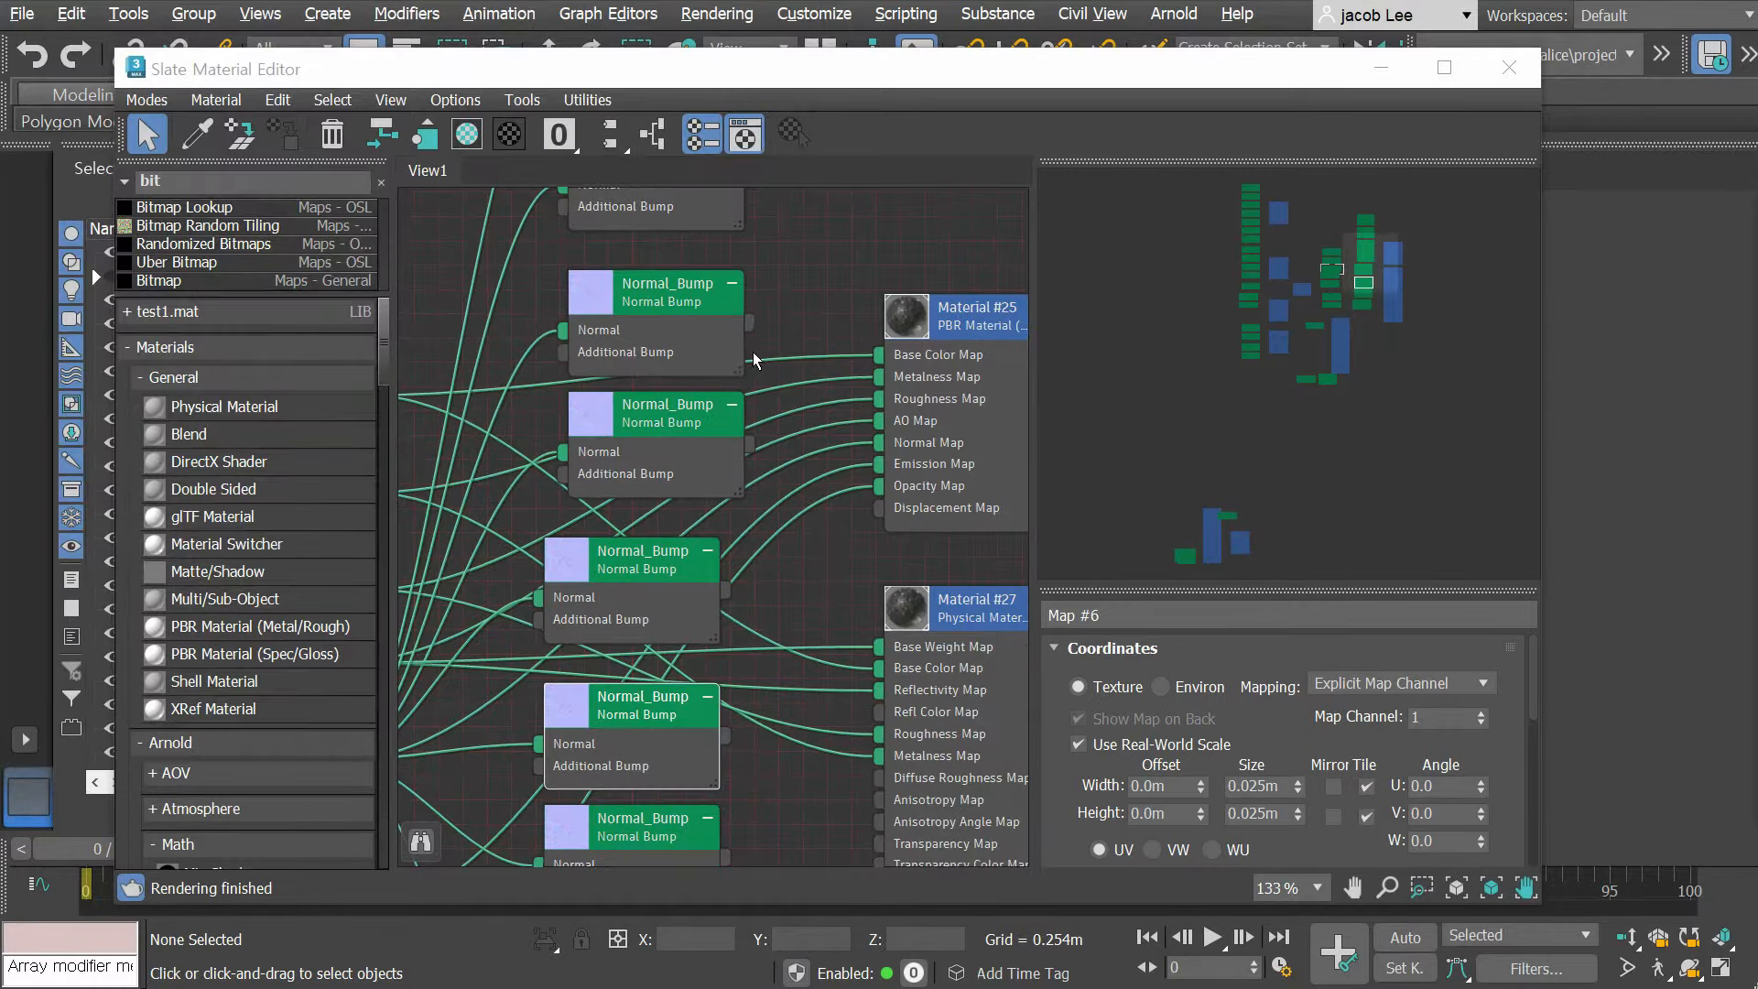
middle_drag(690, 535, 983, 394)
scroll(580, 393, up, 5)
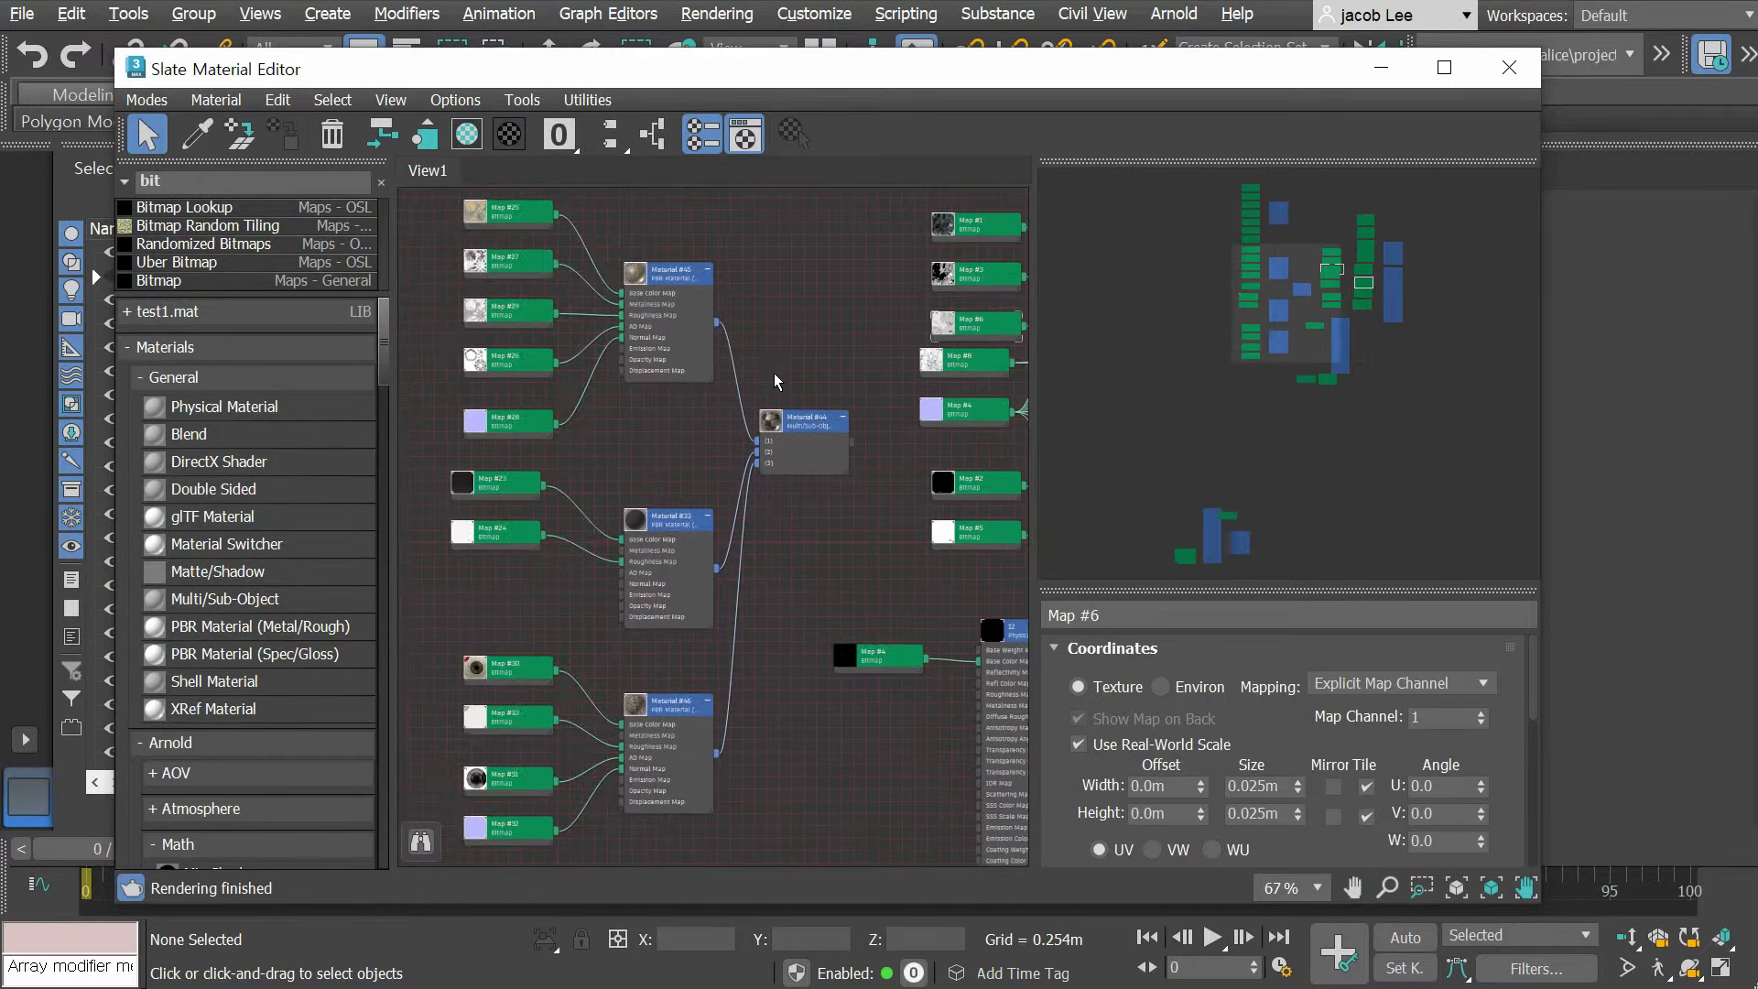
middle_drag(699, 421, 926, 574)
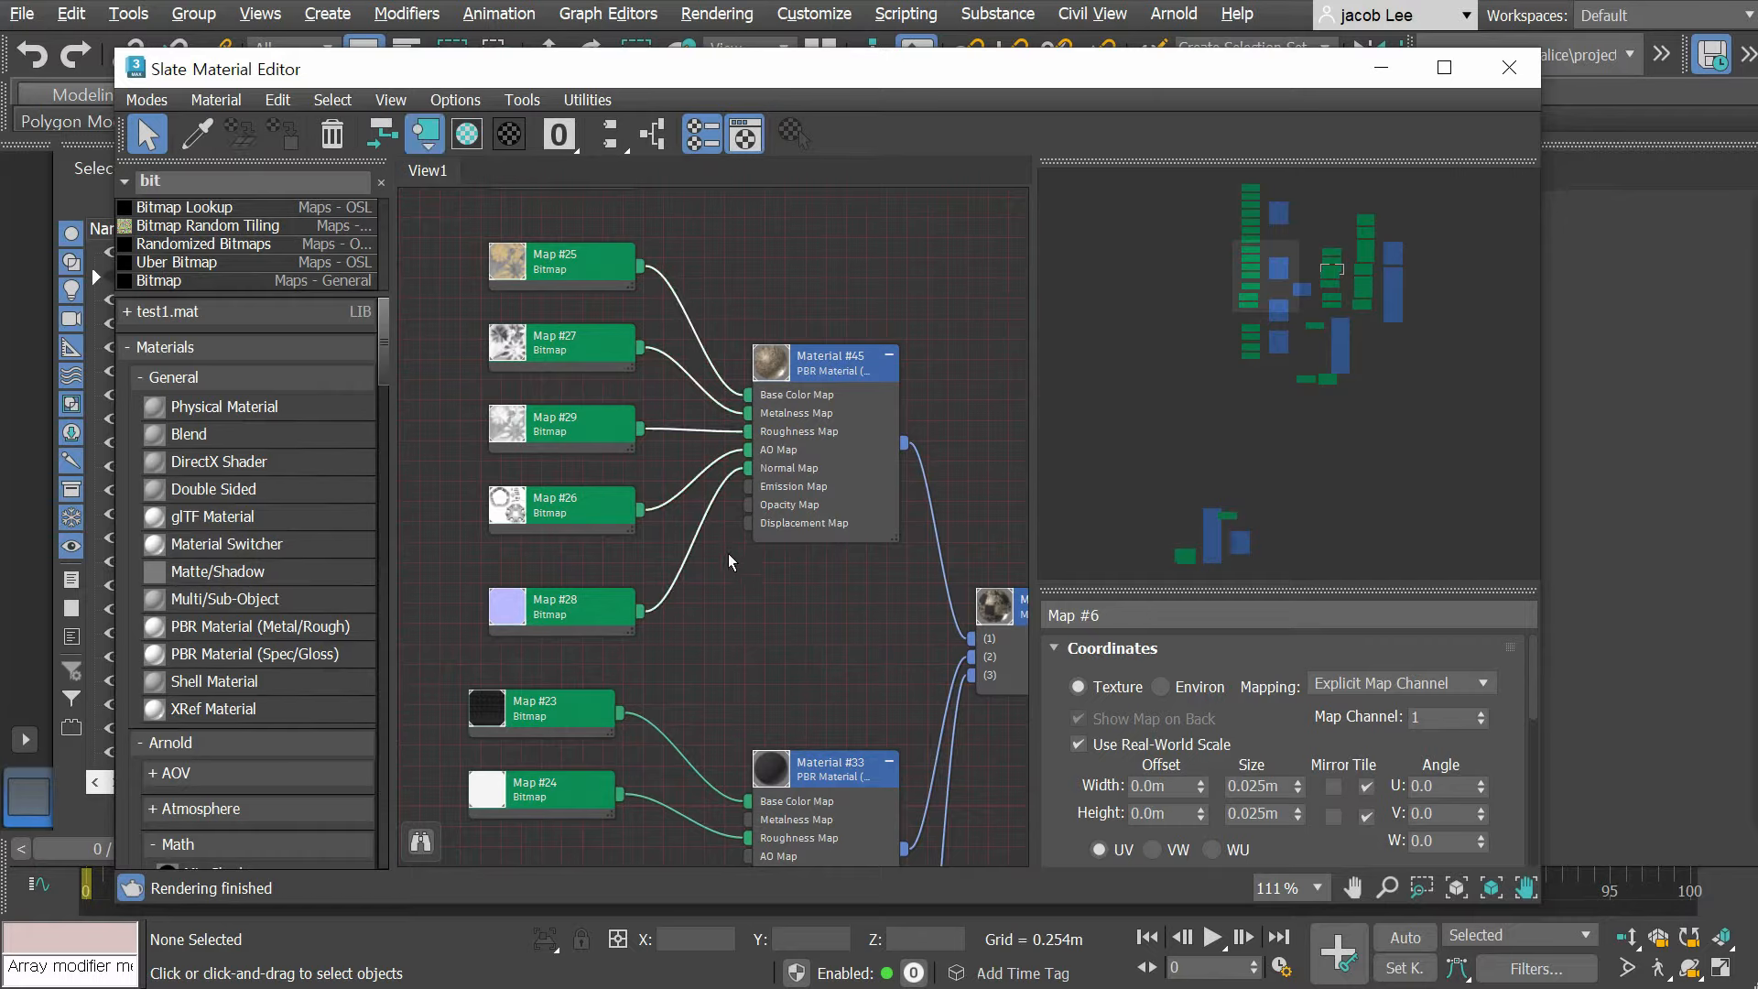
click(731, 580)
Step: Highlight the wires running into the Multi/Sub-Object Material #44 and clear the selection
scroll(730, 580, up, 1)
middle_drag(714, 580, 535, 496)
drag(731, 416, 714, 719)
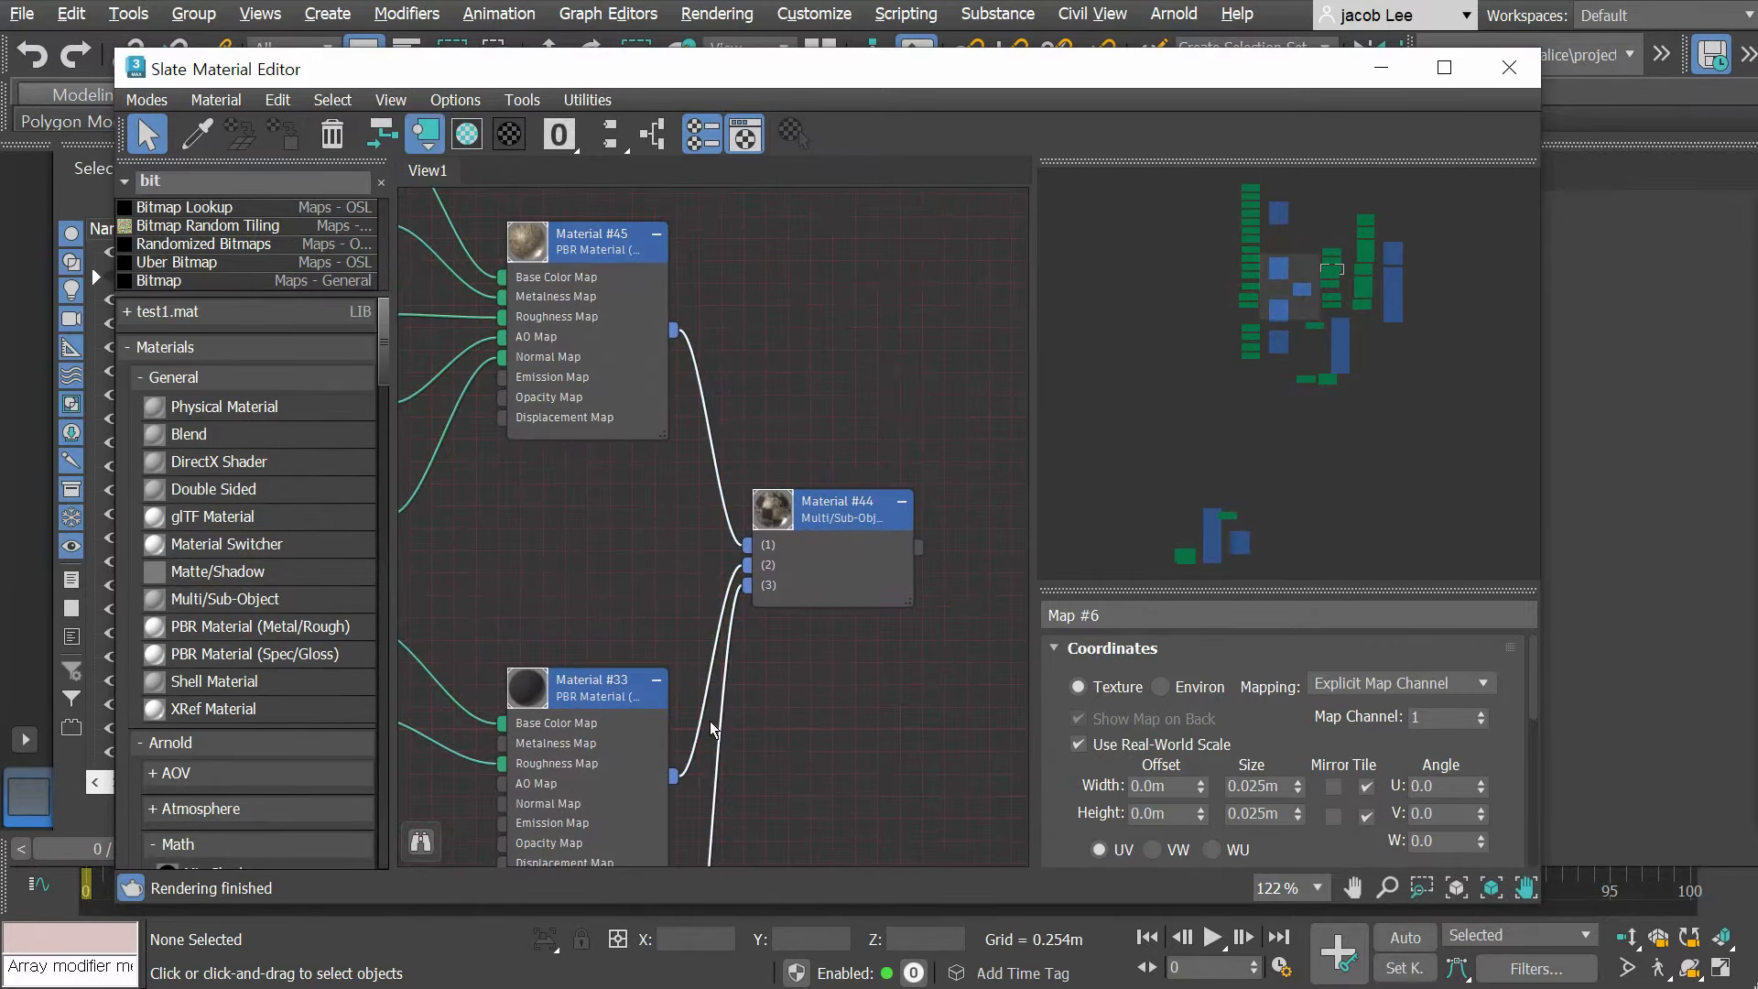
middle_drag(789, 523, 743, 504)
scroll(762, 482, down, 1)
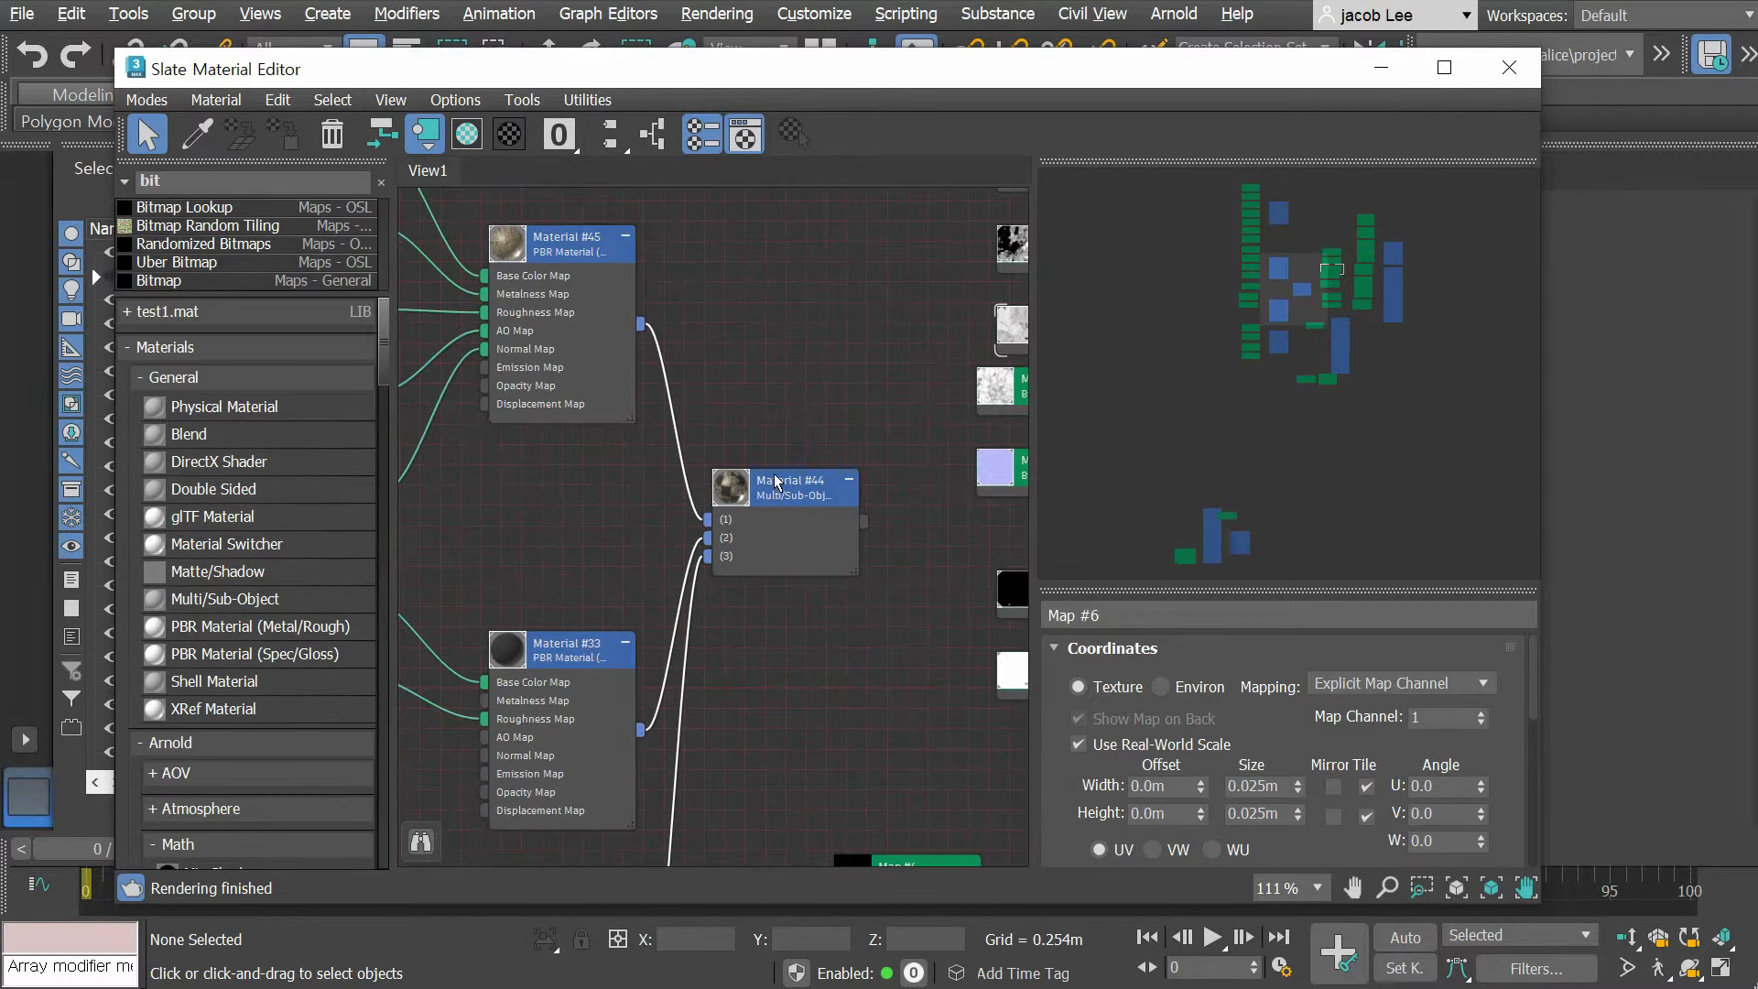
middle_drag(750, 399, 880, 418)
Step: Examine the node graph around Material #44 and Material #45, comparing the wires between bitmaps and materials against the background grid
scroll(917, 471, down, 5)
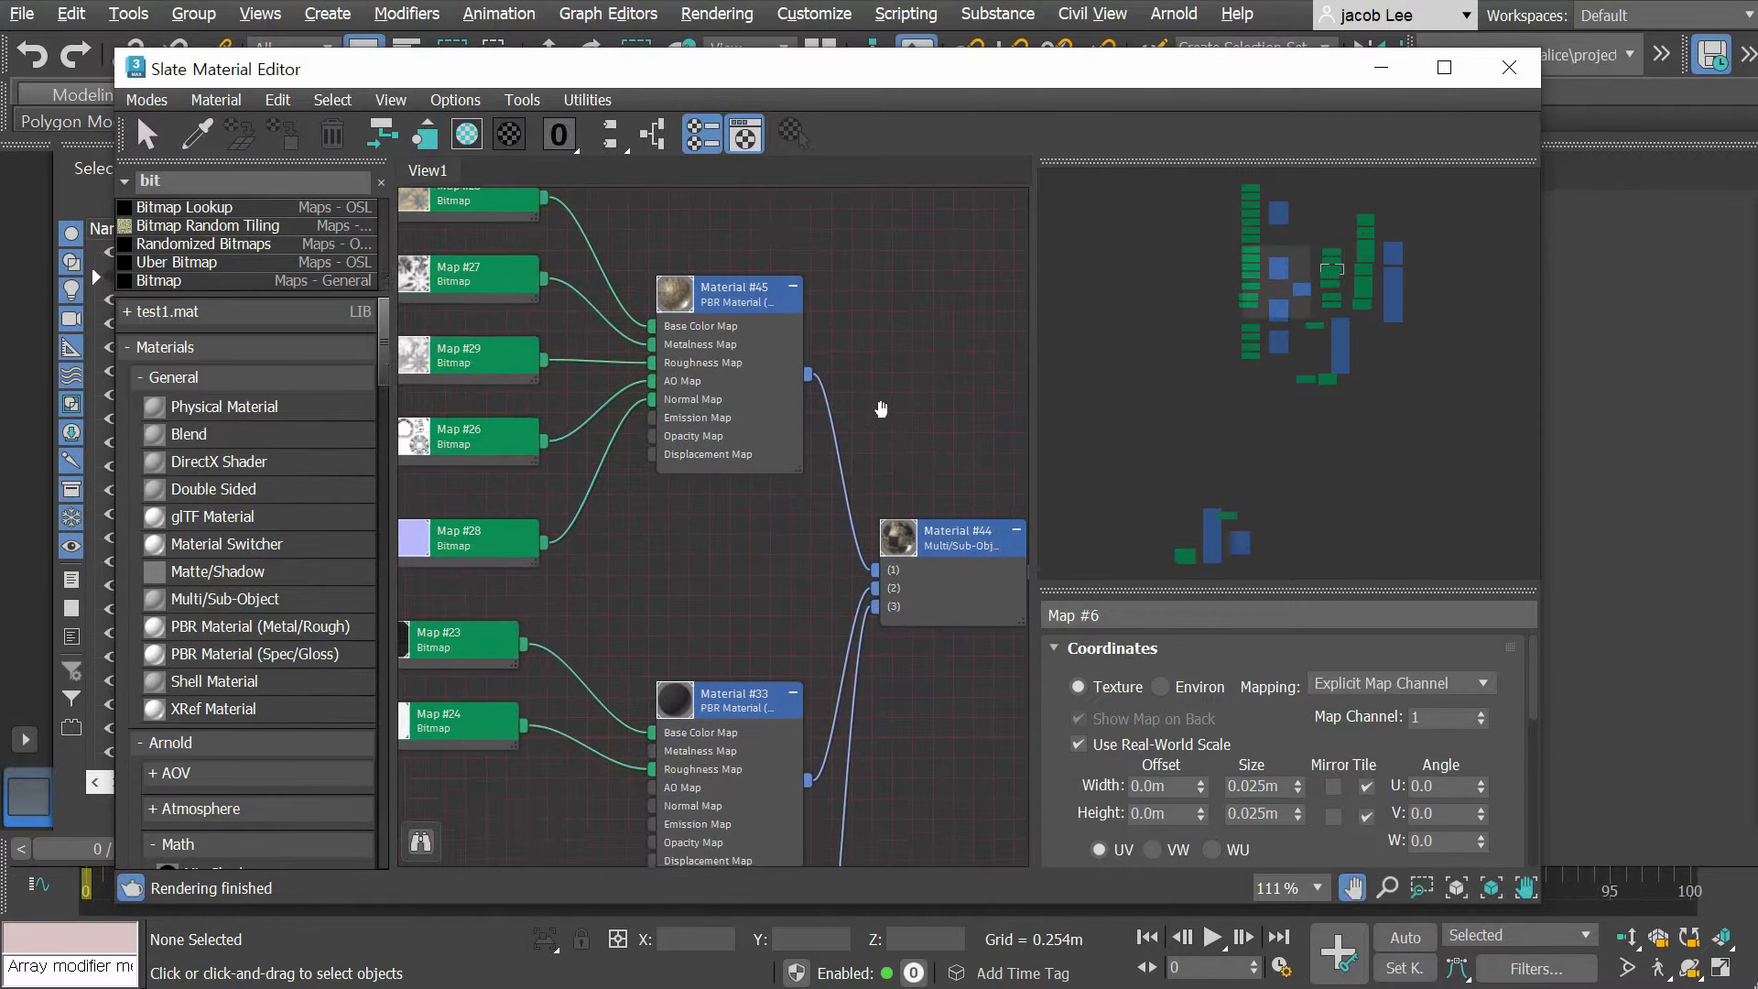
scroll(917, 471, down, 4)
mouse_move(824, 462)
middle_down()
mouse_move(597, 391)
mouse_move(765, 588)
mouse_move(792, 456)
middle_up()
scroll(712, 521, up, 4)
scroll(712, 521, up, 3)
middle_drag(720, 521, 862, 600)
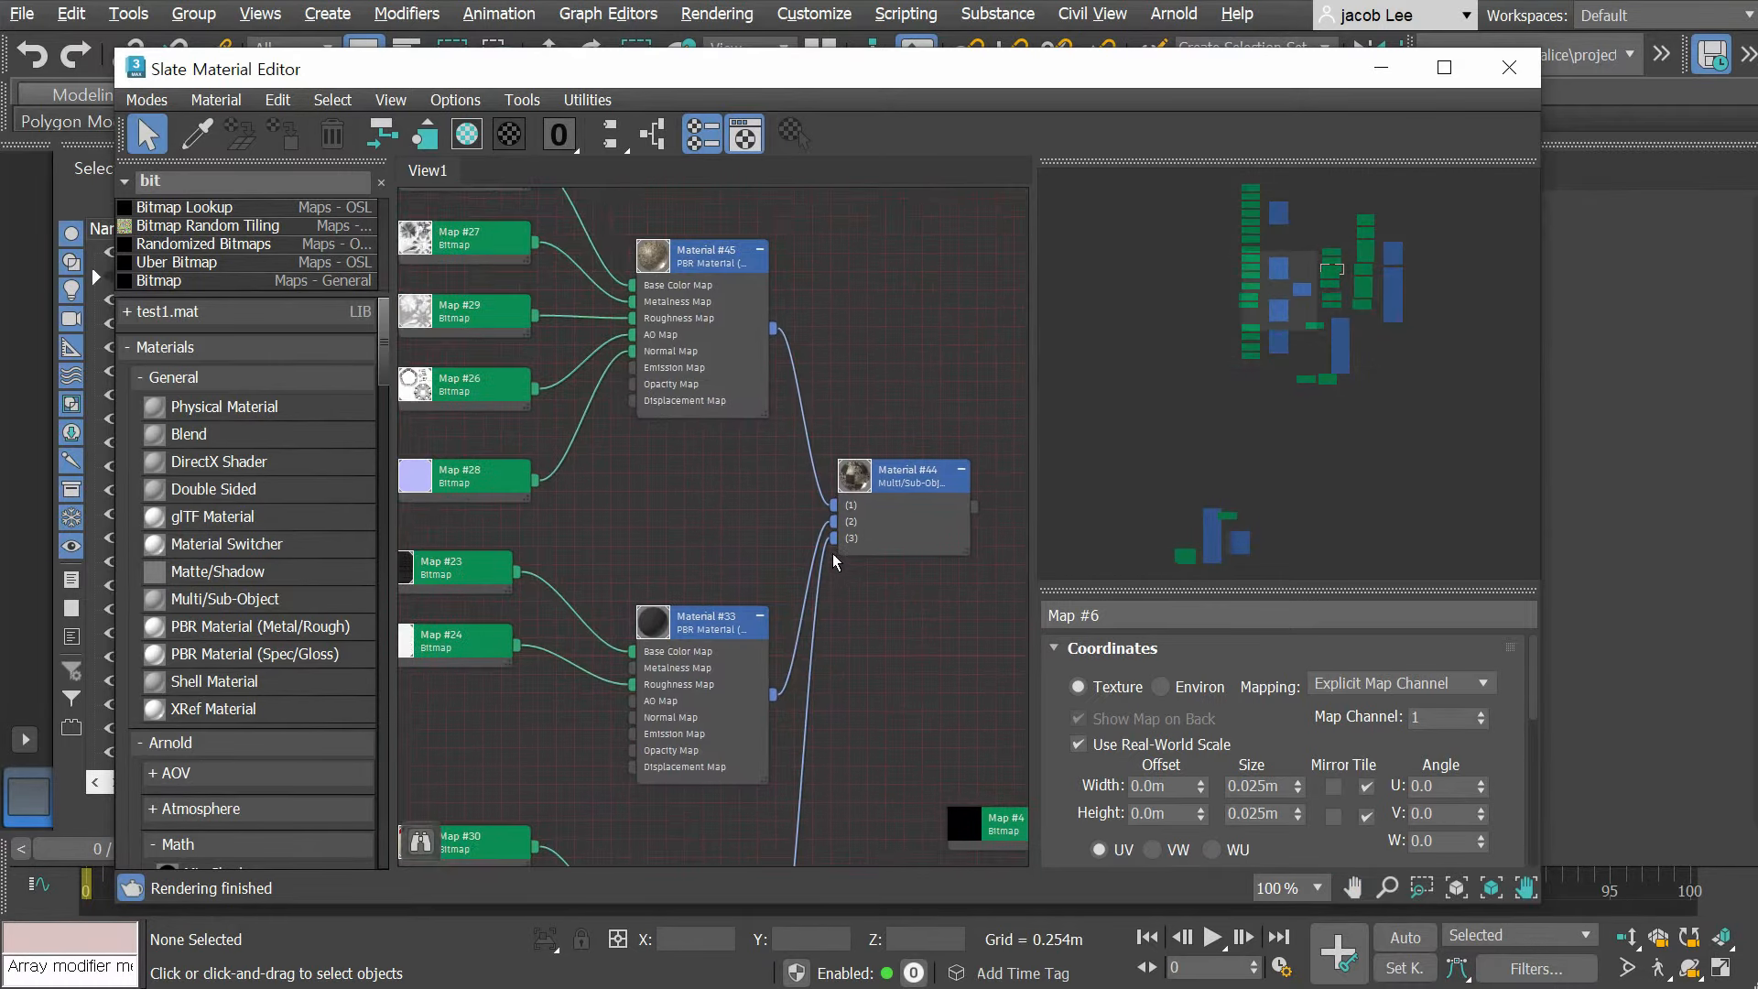
scroll(836, 561, down, 1)
middle_drag(810, 515, 807, 573)
scroll(778, 526, up, 1)
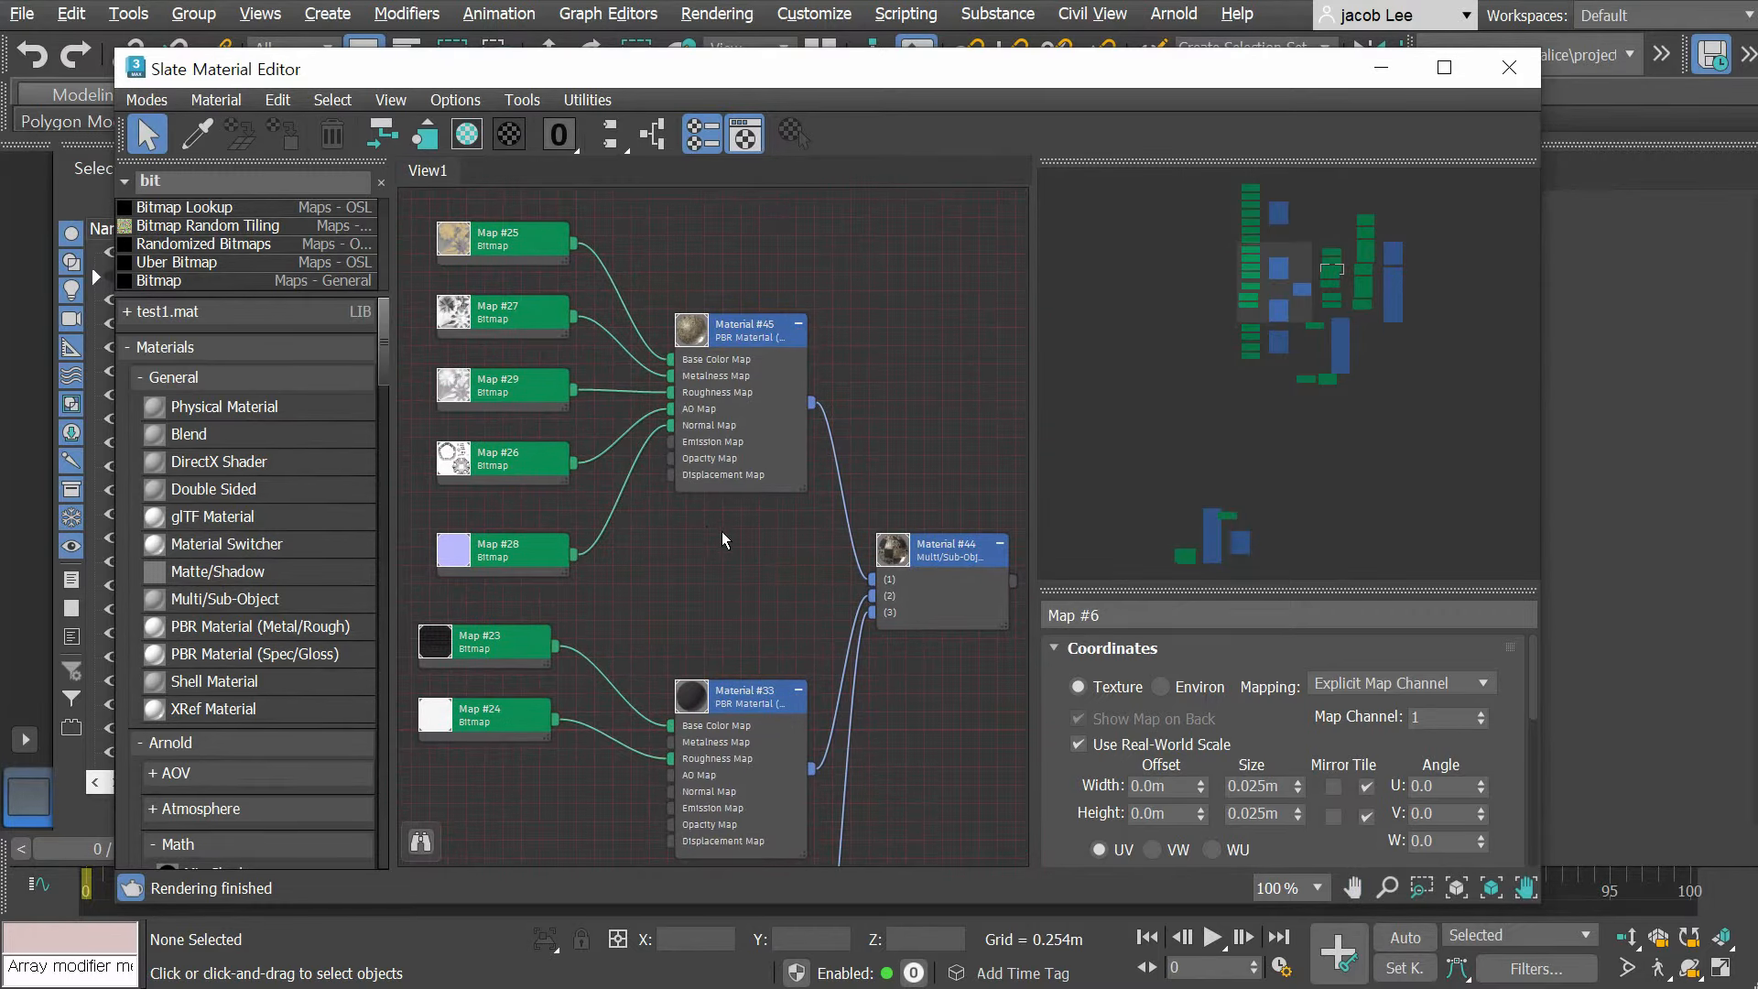
middle_drag(838, 441, 679, 622)
scroll(809, 505, down, 2)
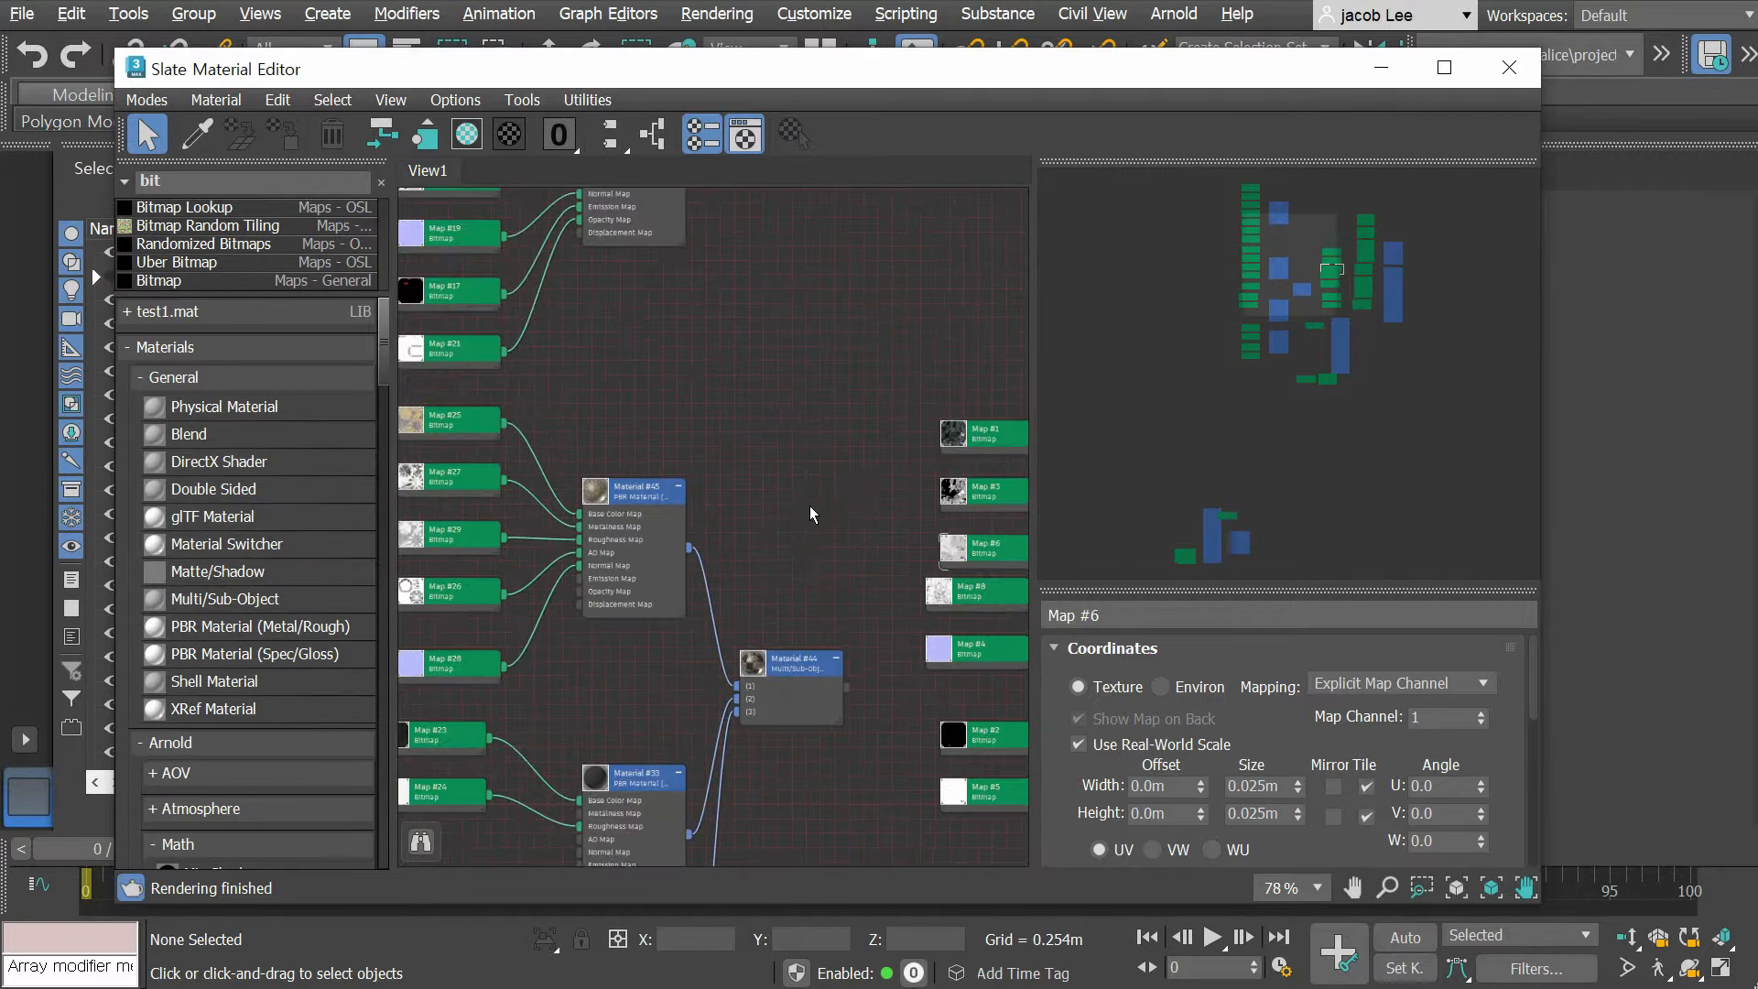
middle_drag(828, 501, 509, 591)
middle_drag(747, 605, 574, 525)
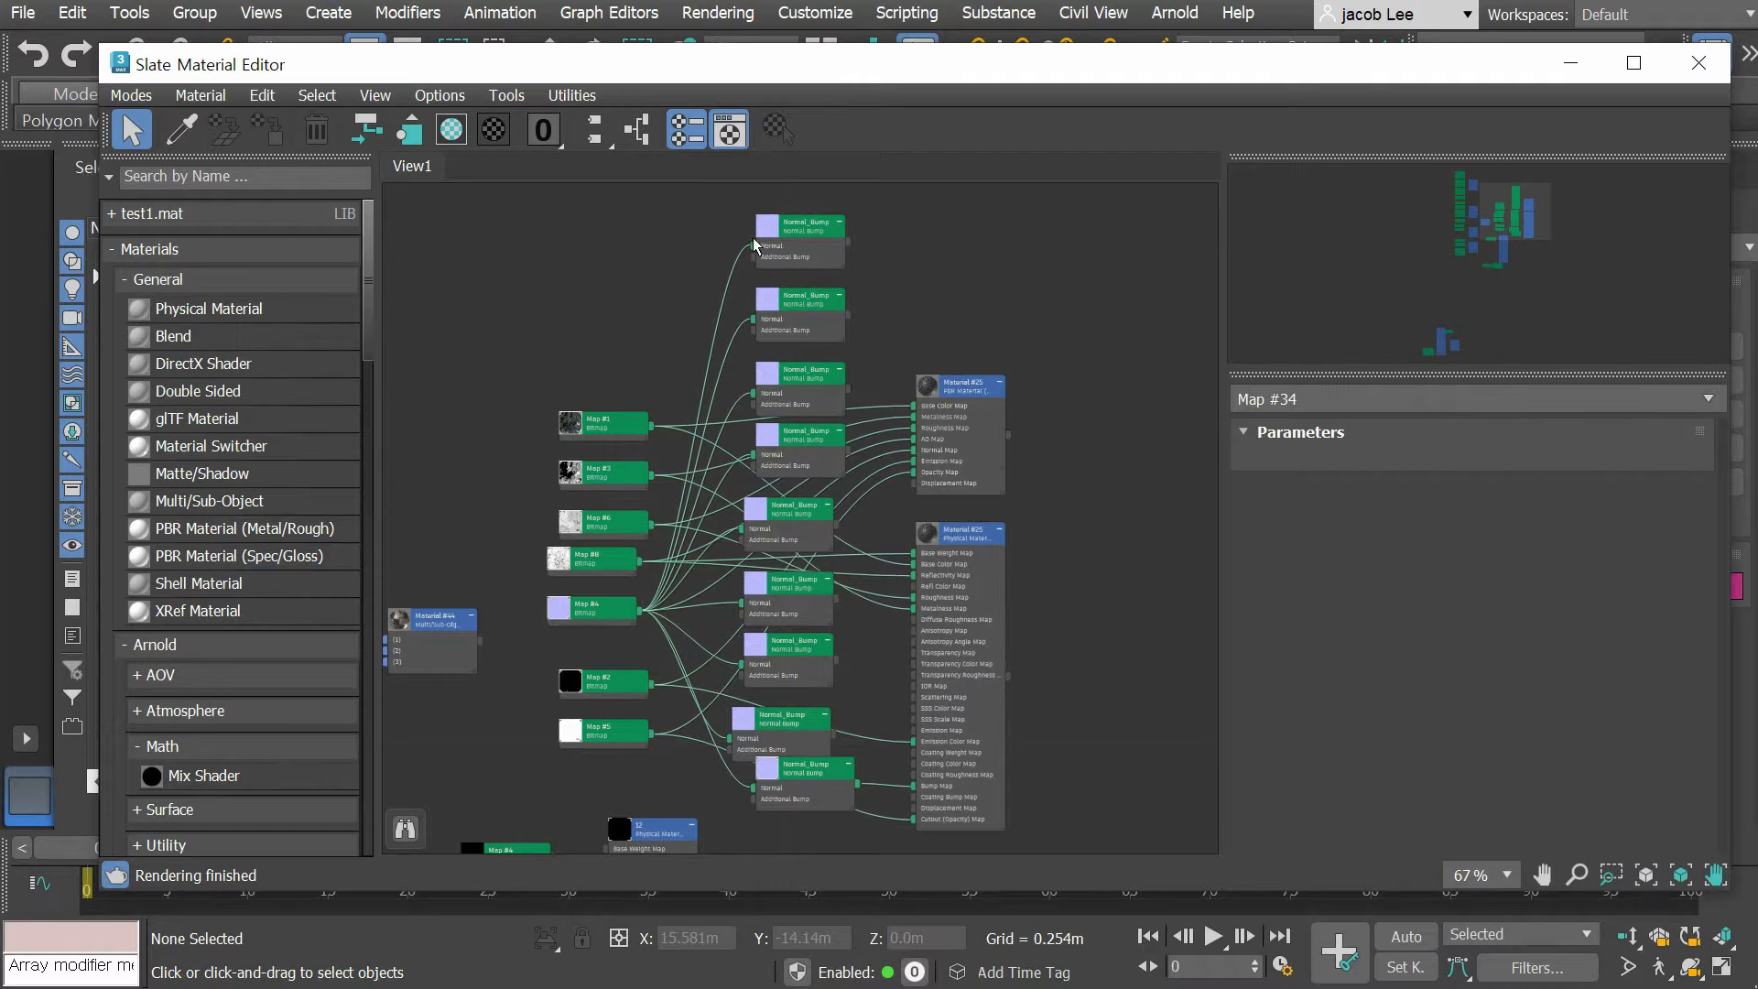
Step: Package the column of Normal_Bump nodes into a compound and place it between the bitmaps and the materials
drag(728, 202, 860, 827)
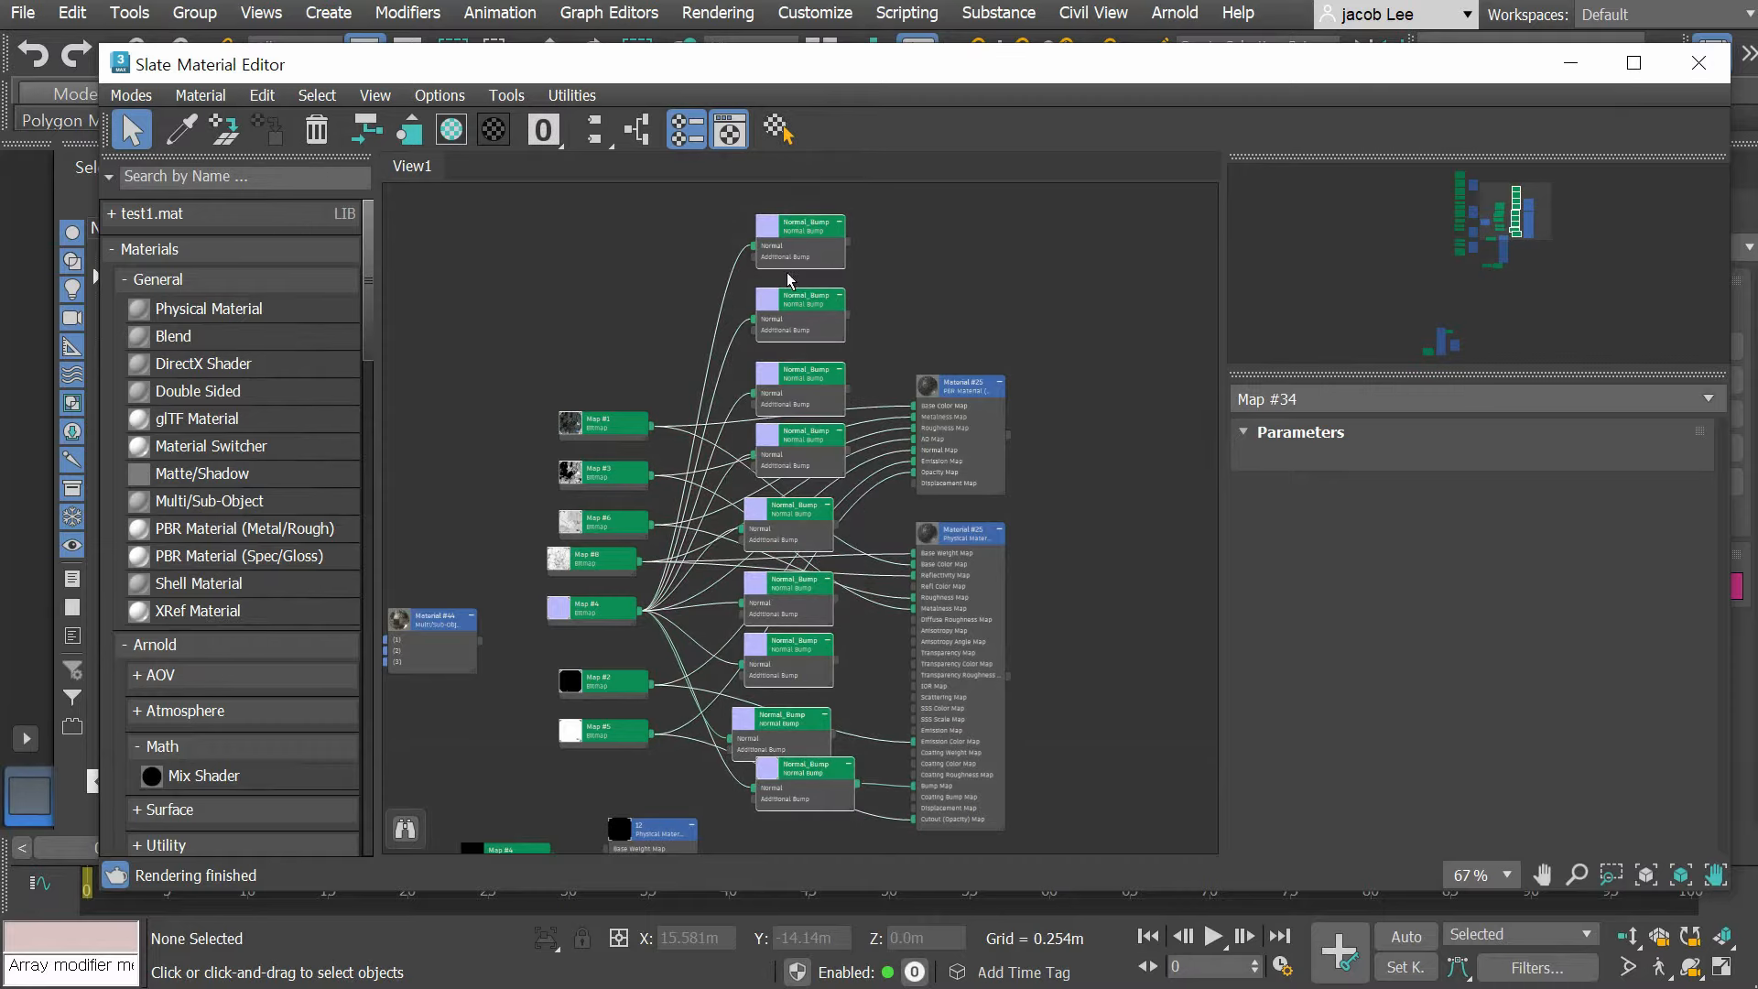
right_click(807, 243)
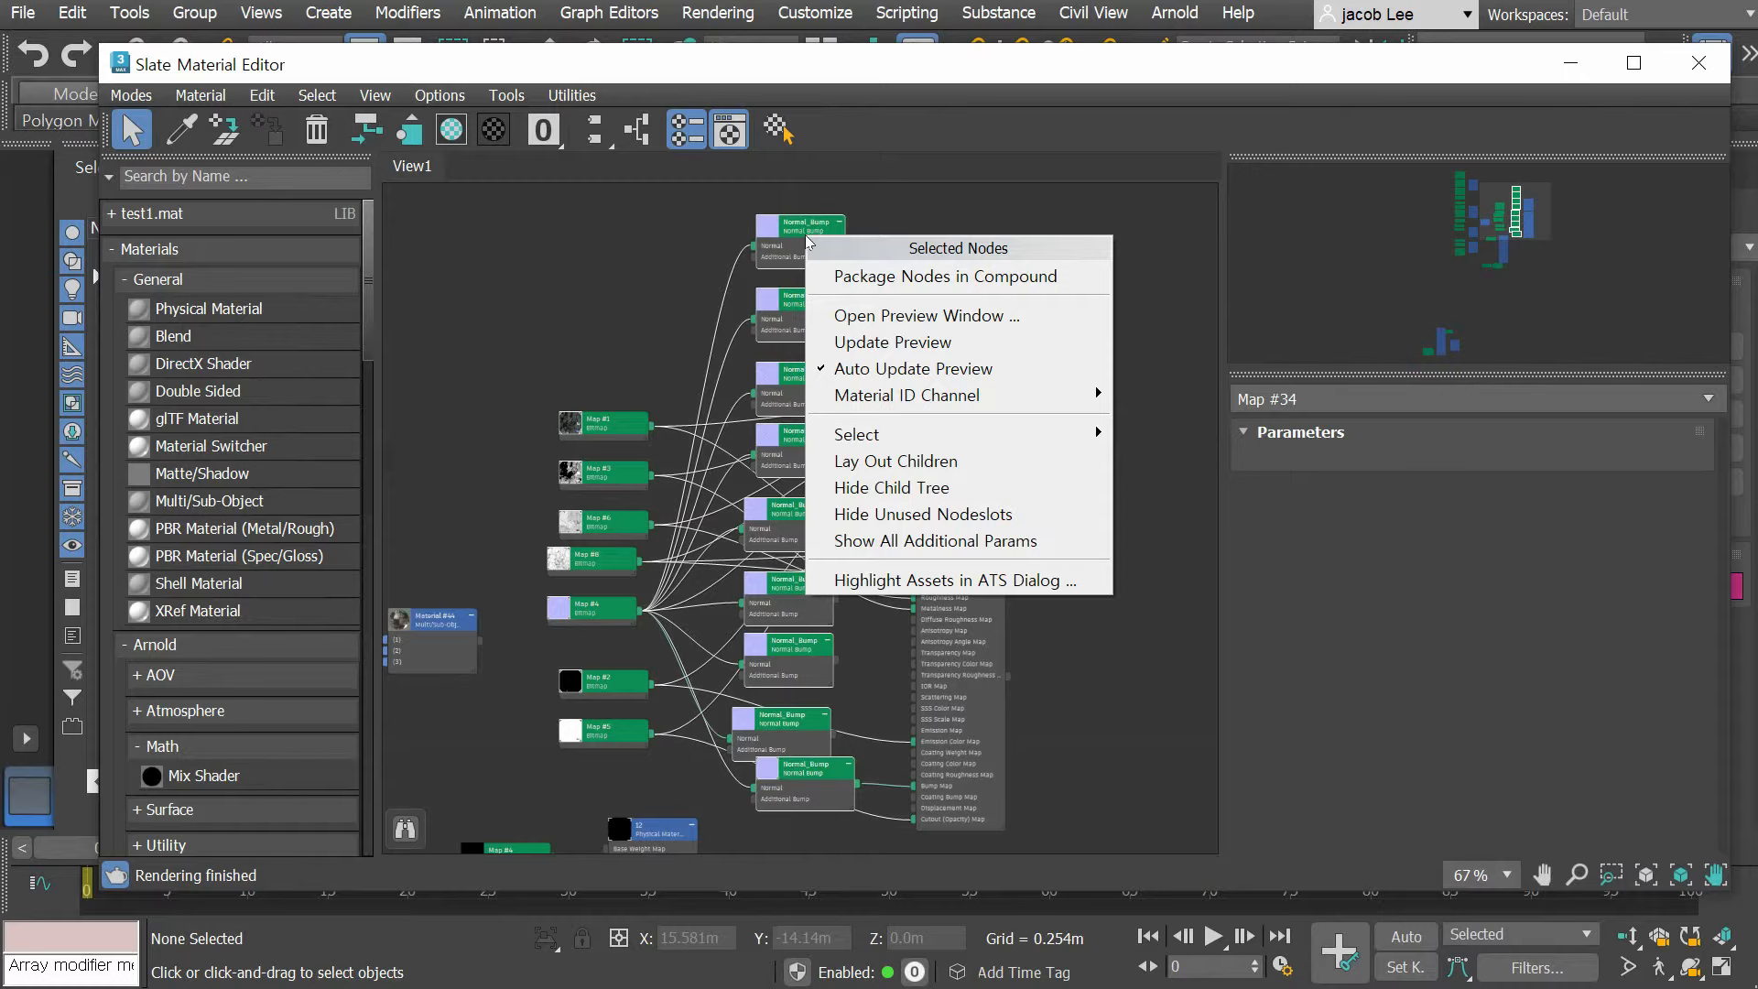
click(874, 277)
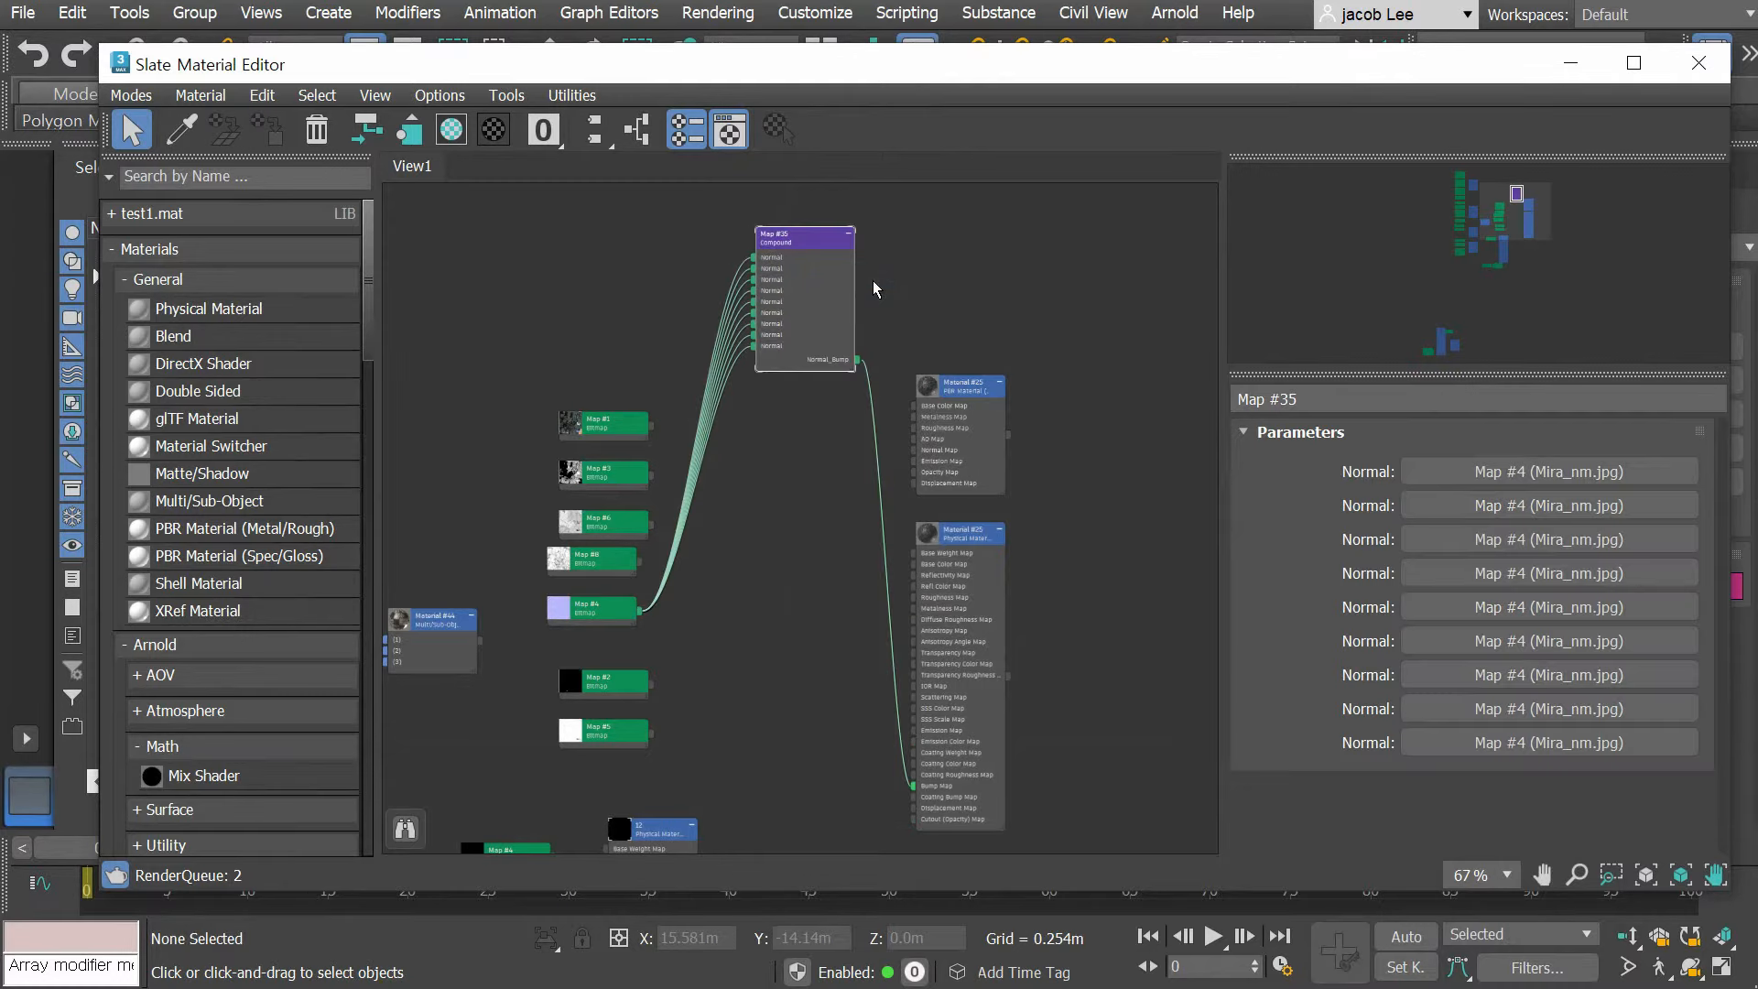
drag(800, 317, 800, 519)
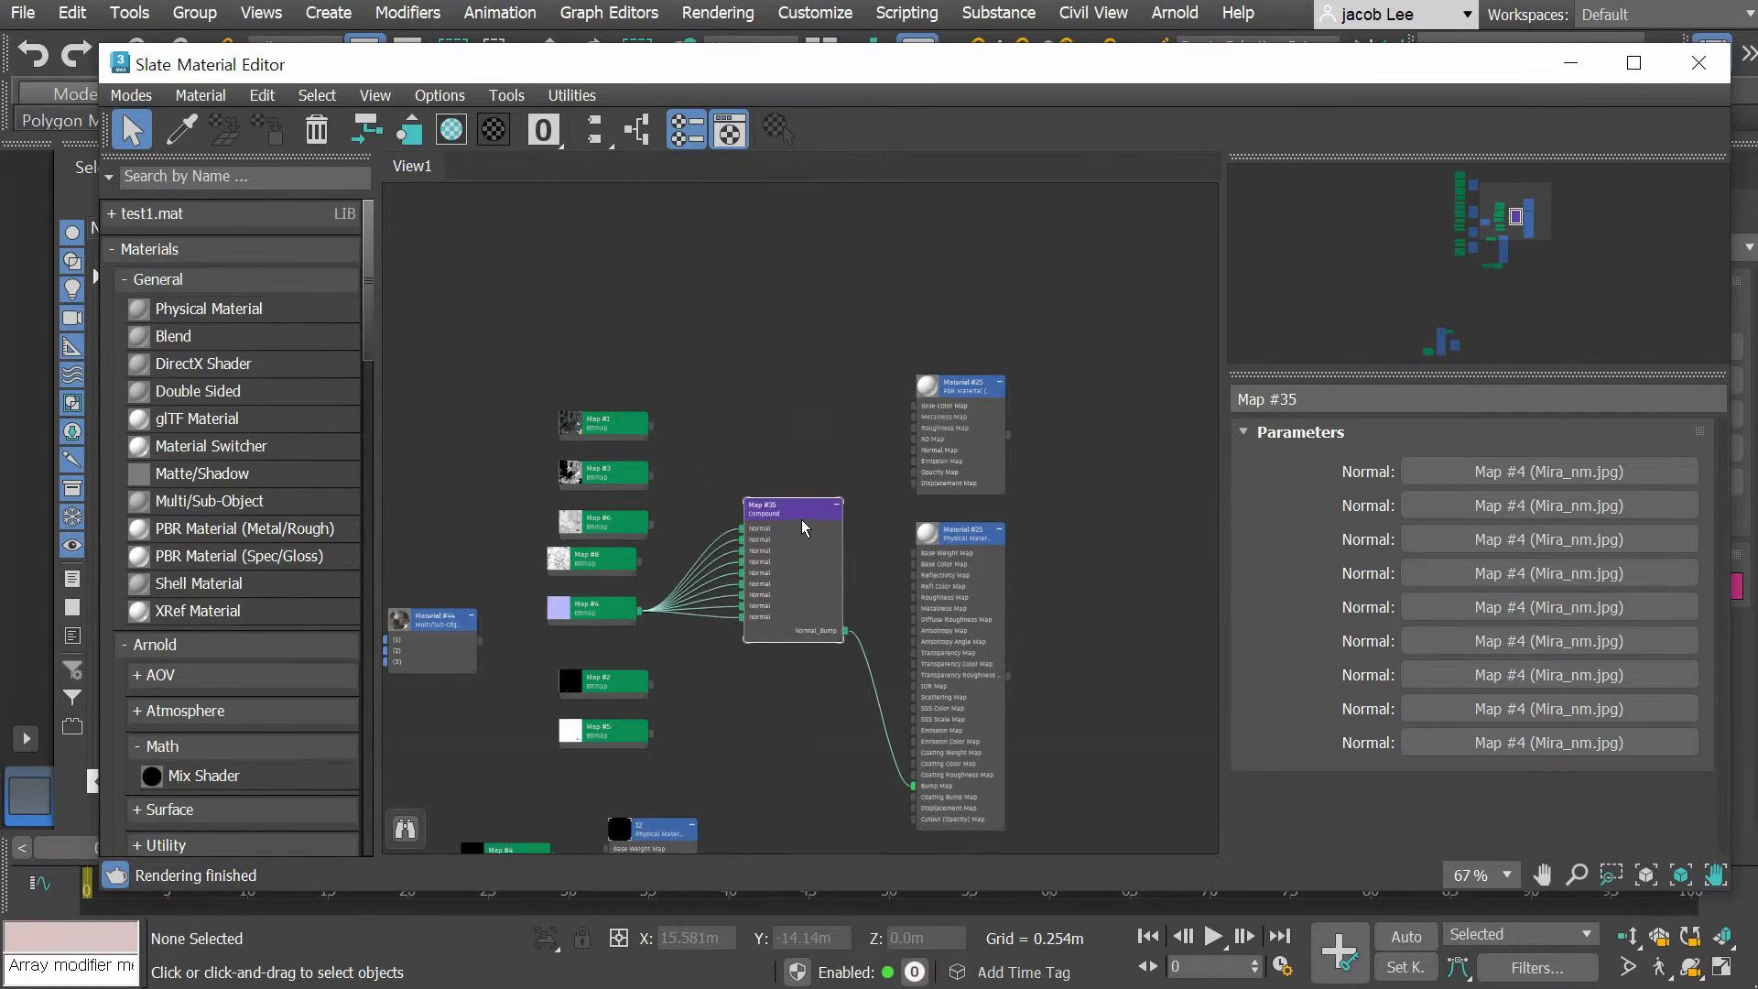
Step: Package the PBR and Physical Material #25 nodes into a second compound and place it beside the Normal_Bump compound
middle_drag(858, 599, 865, 563)
scroll(870, 567, up, 4)
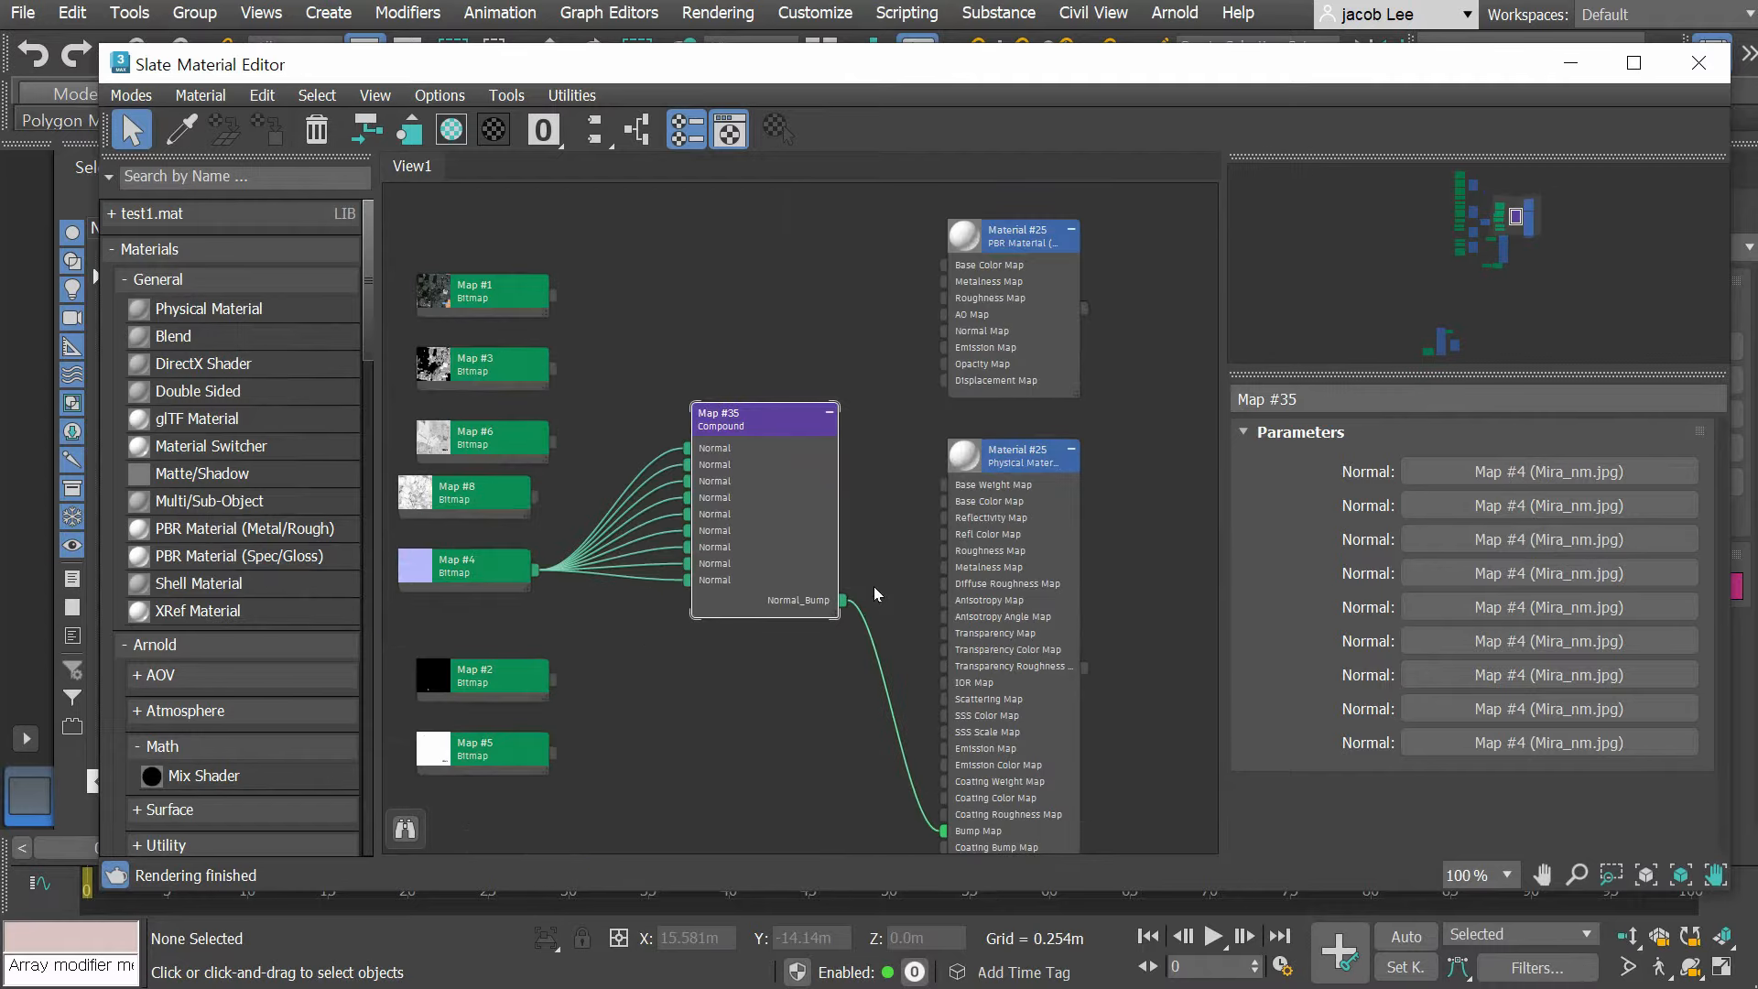
middle_drag(809, 442, 756, 404)
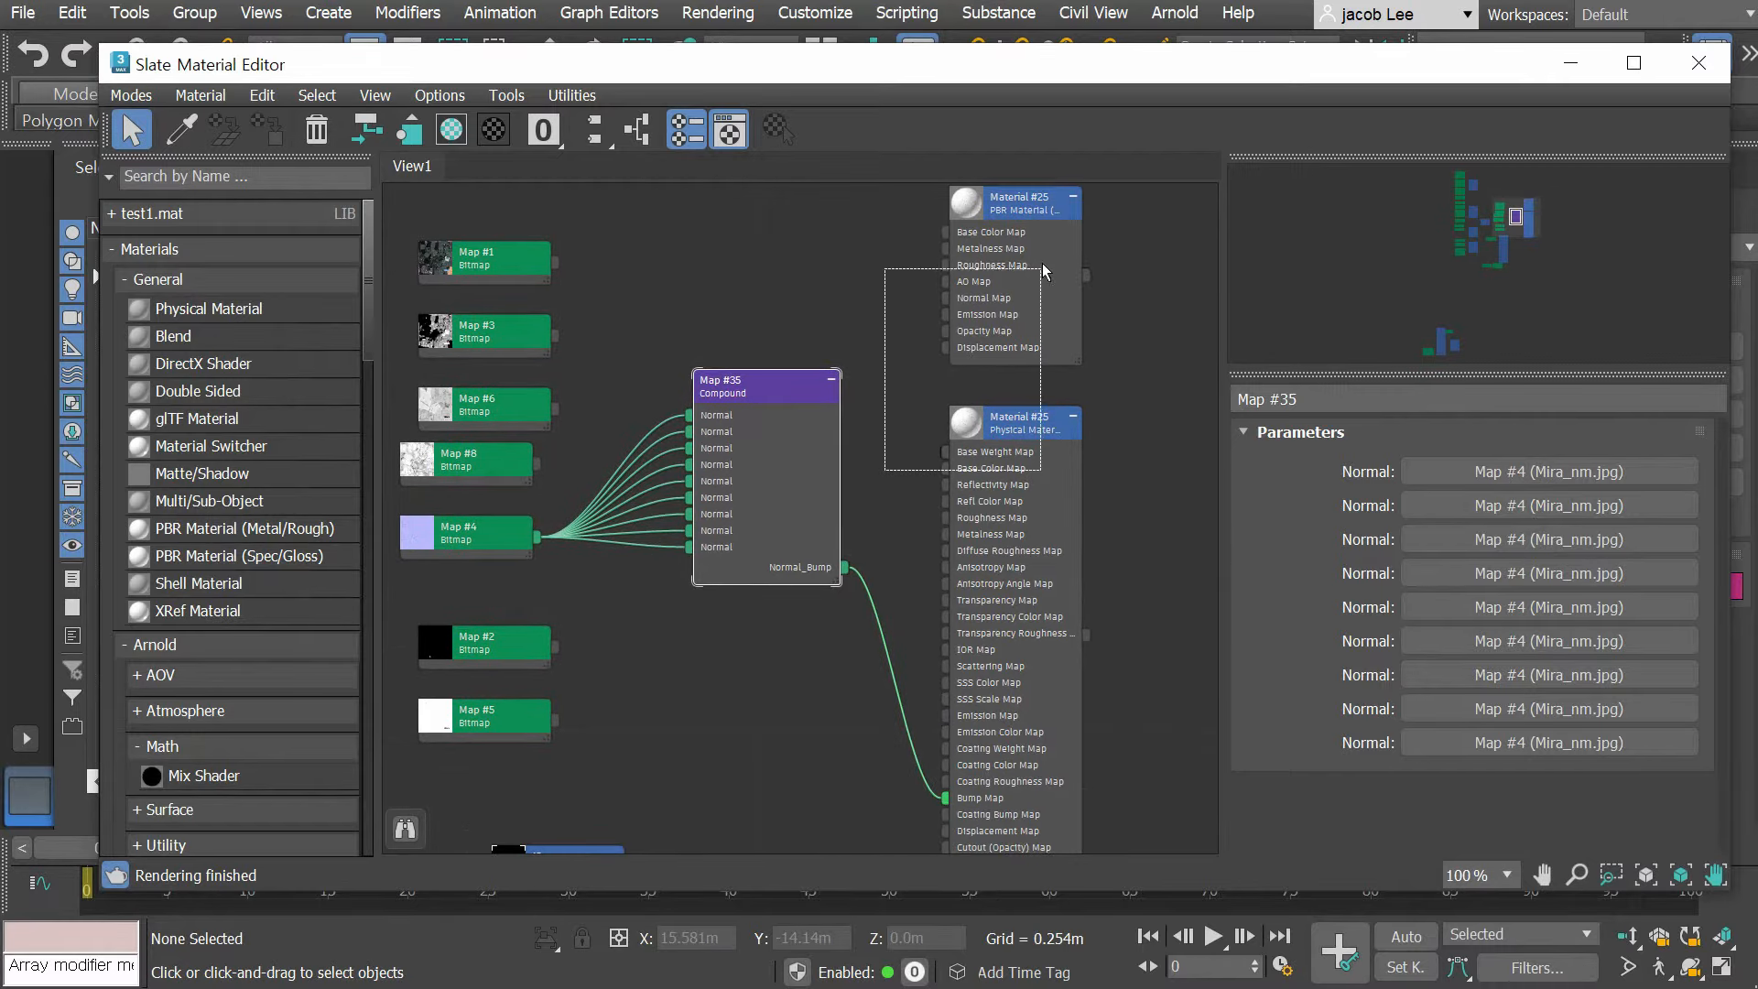
right_click(1031, 285)
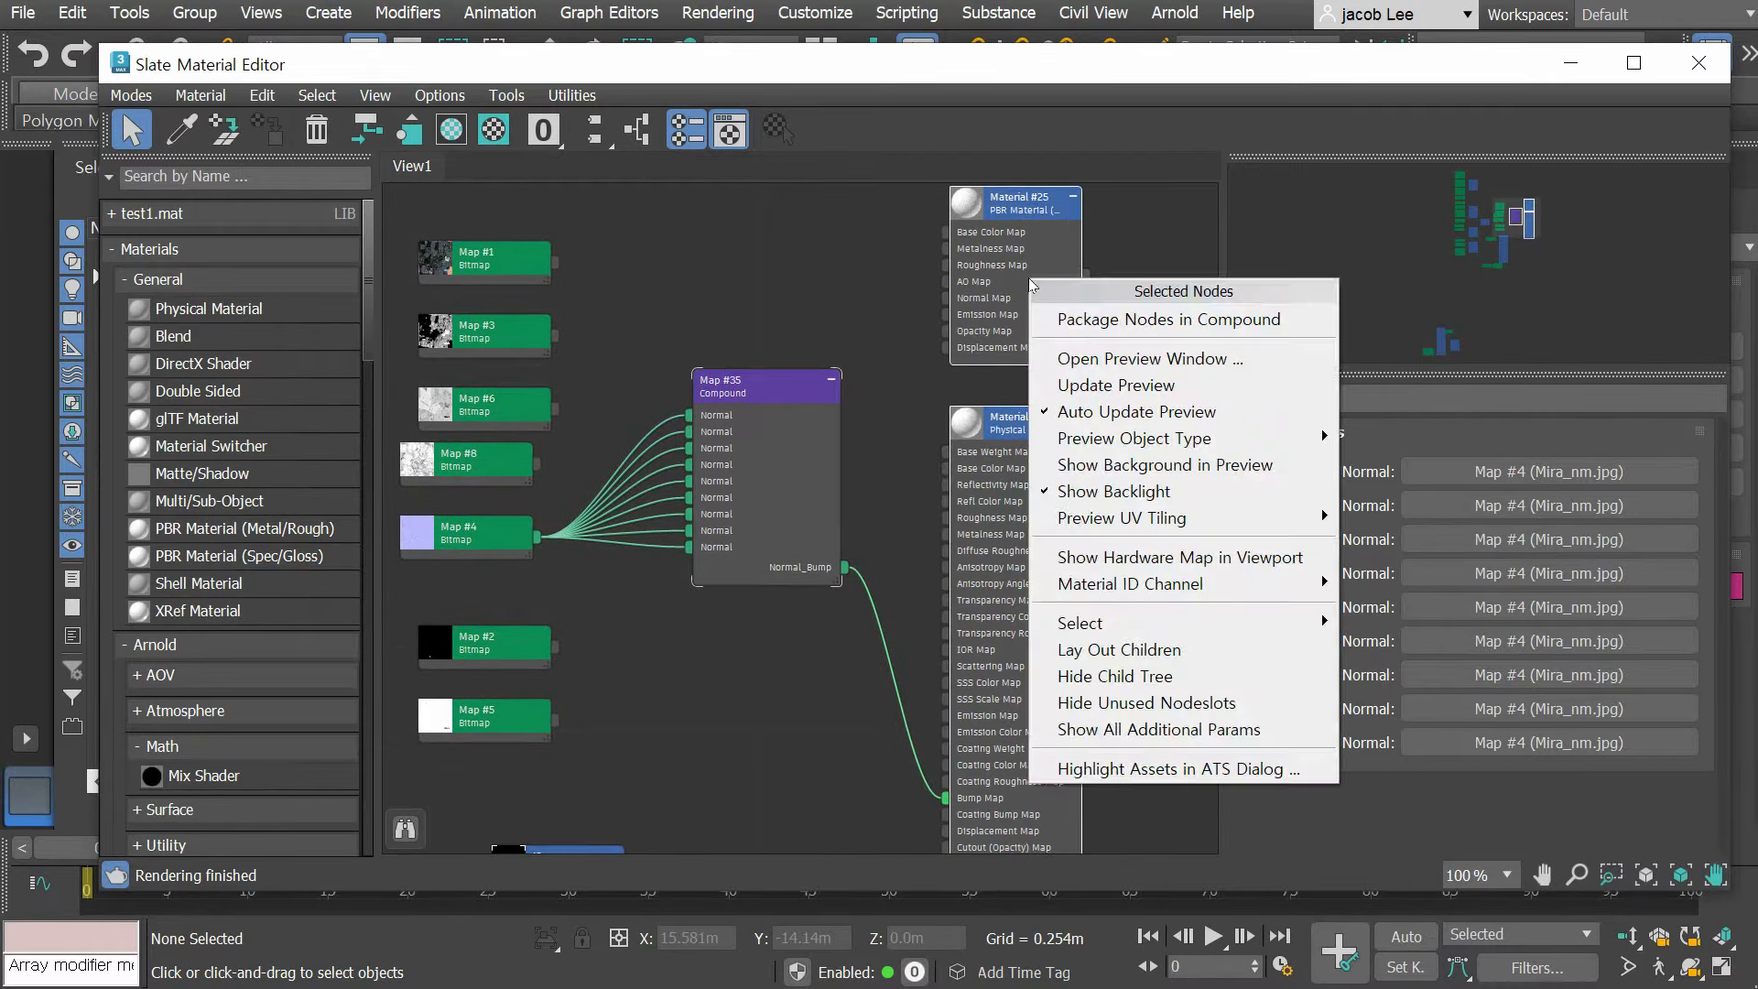
click(1048, 321)
drag(1044, 299, 1005, 521)
scroll(751, 646, up, 2)
middle_drag(758, 646, 804, 648)
Step: Open the Map #35 compound and examine its texture map inputs, Normal_Bump nodes and output
click(783, 374)
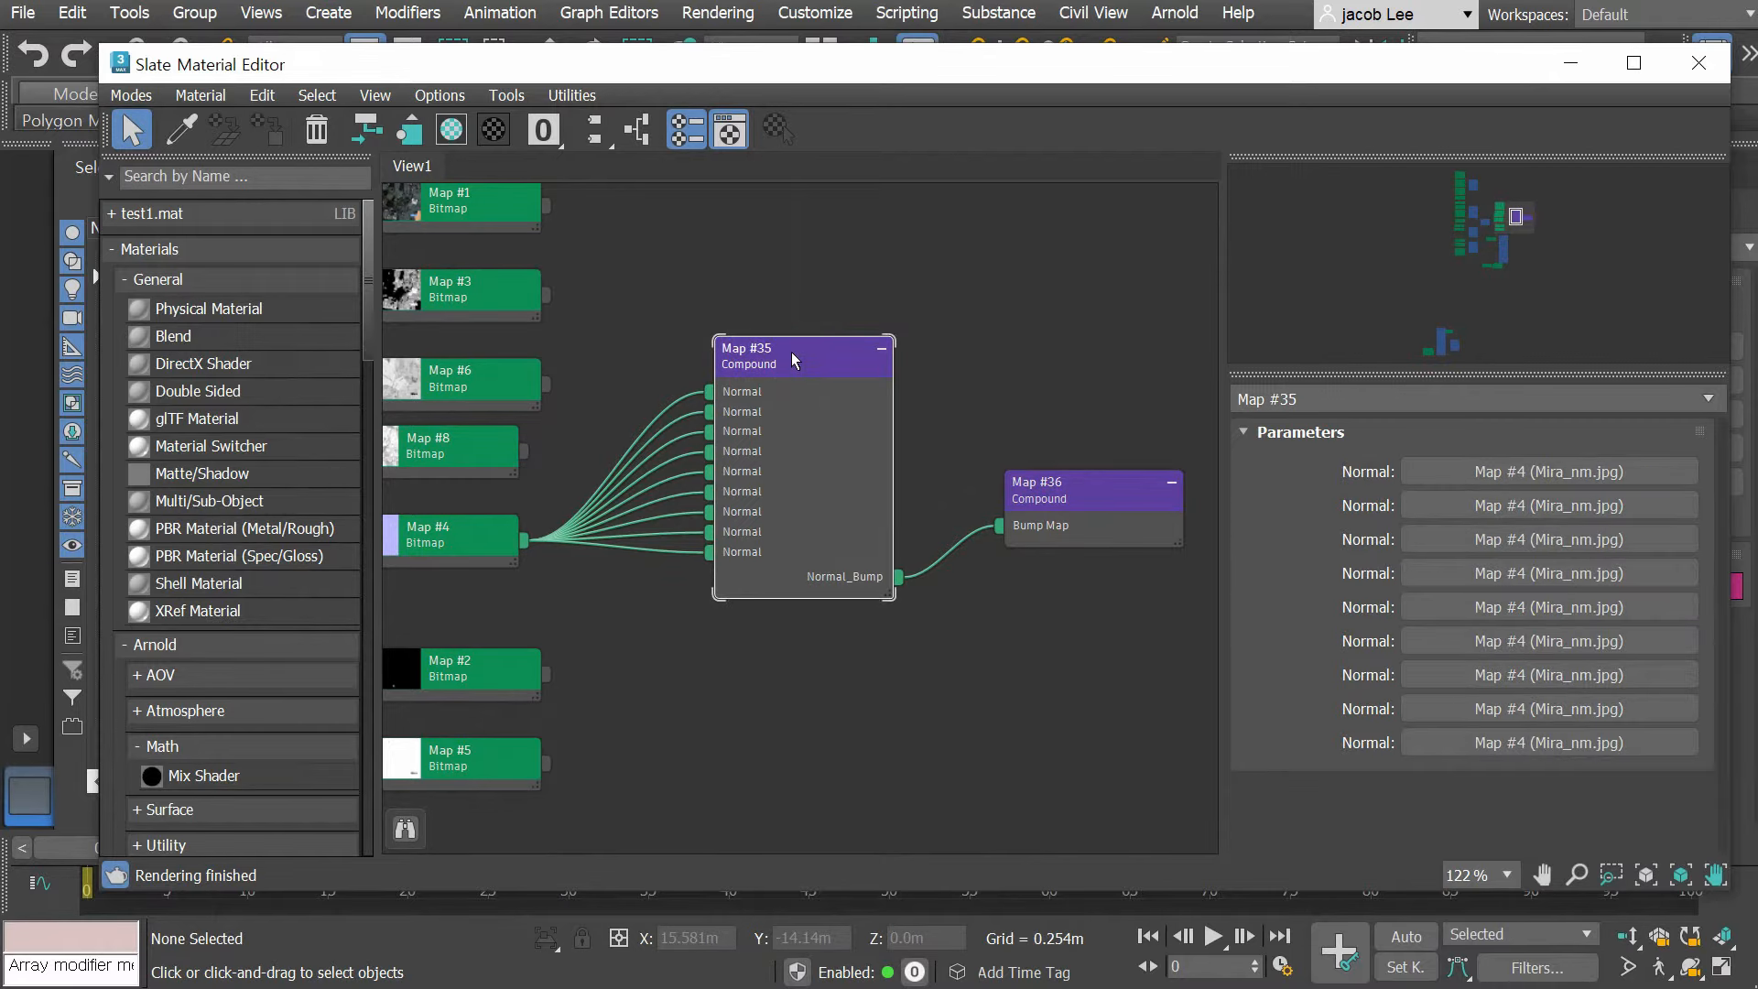
double_click(791, 360)
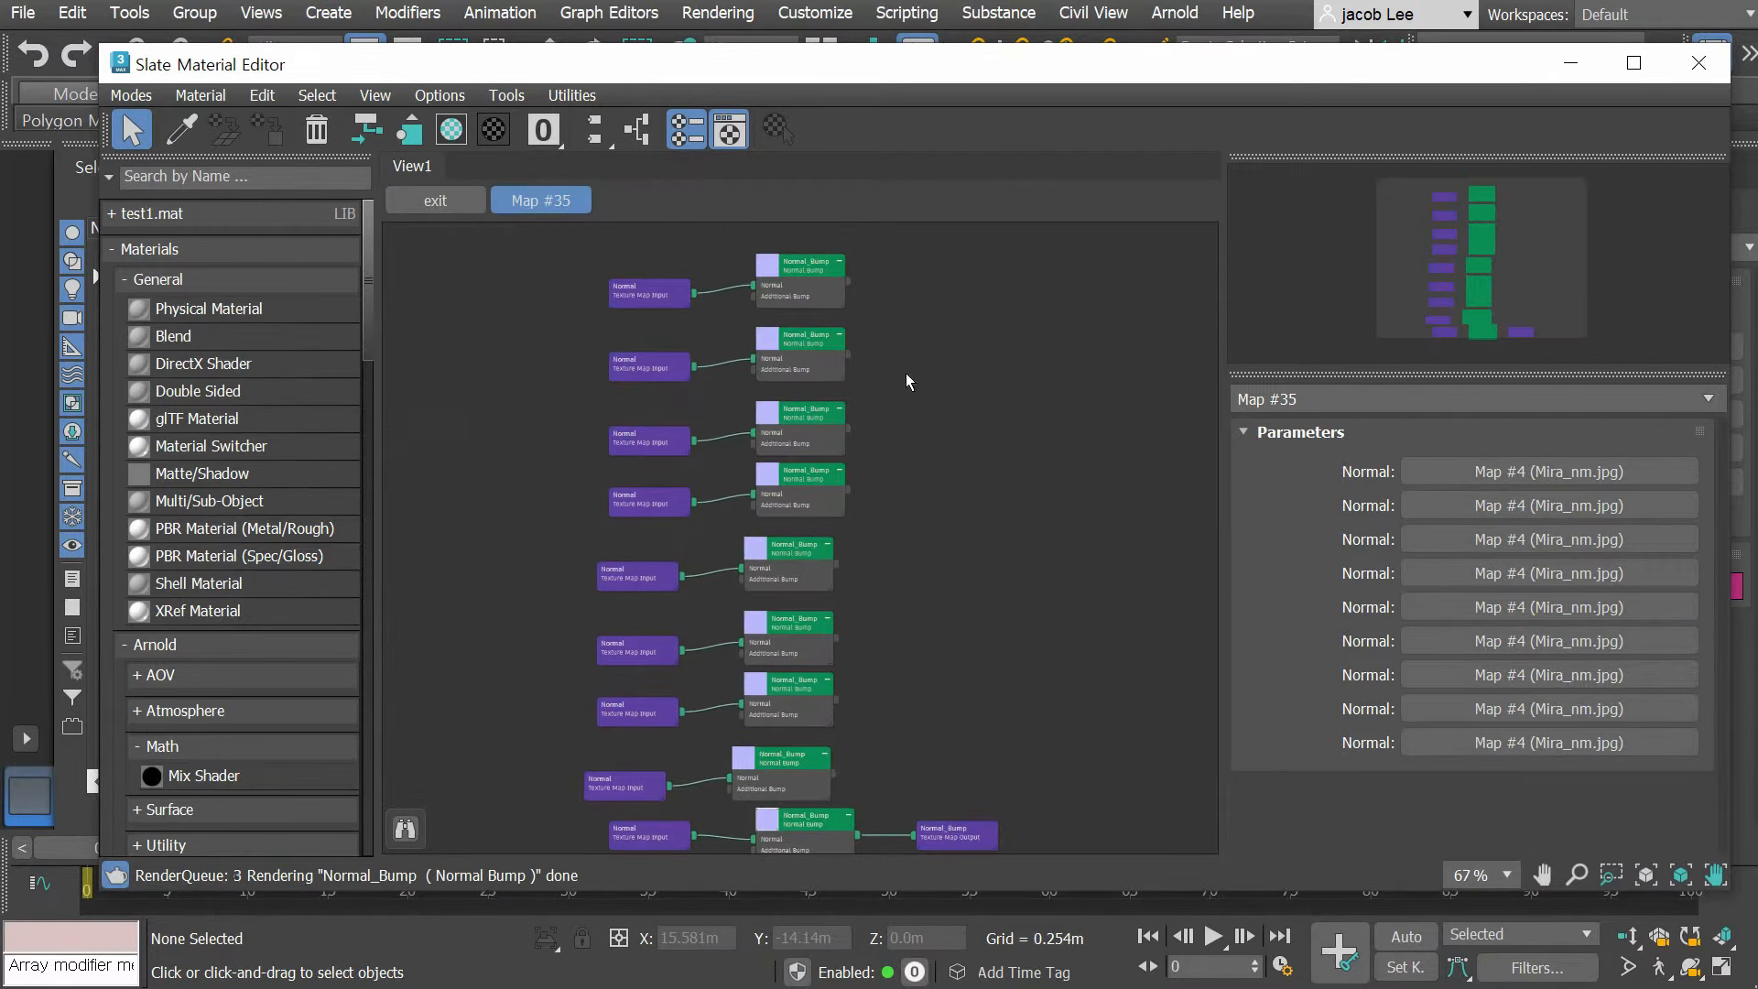
scroll(861, 595, down, 5)
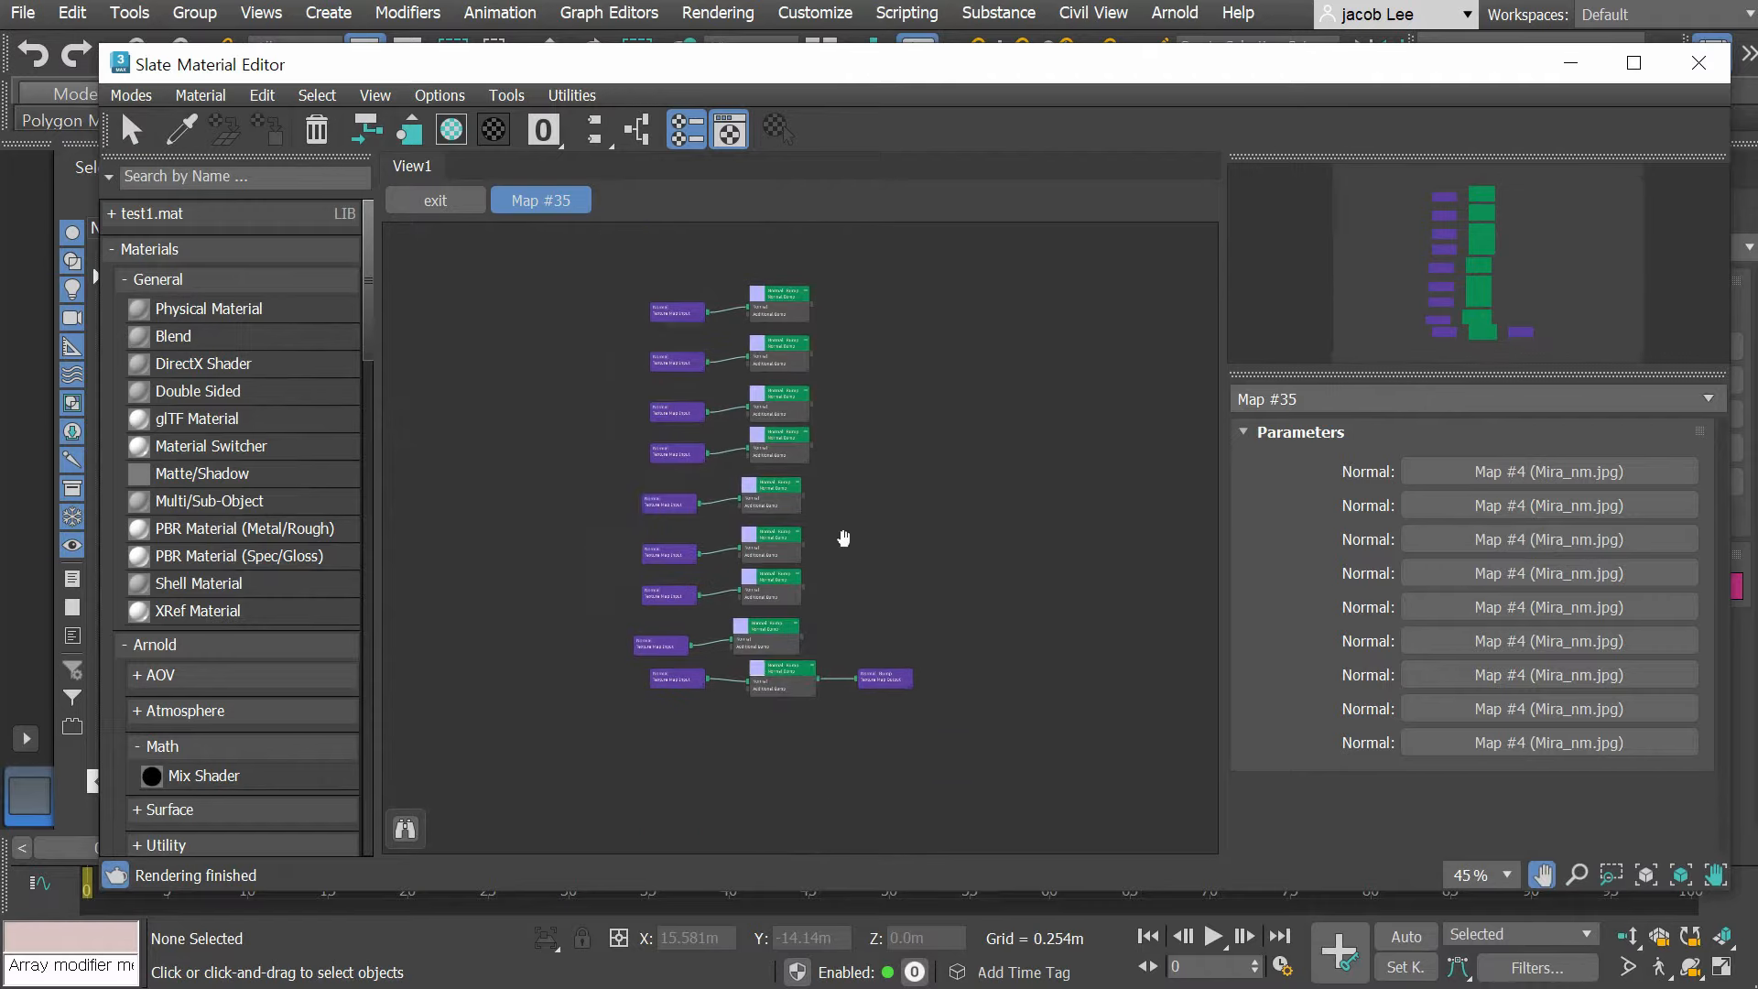
scroll(851, 584, up, 2)
mouse_move(852, 577)
middle_down()
mouse_move(890, 565)
mouse_move(867, 598)
mouse_move(893, 524)
mouse_move(873, 574)
mouse_move(877, 546)
mouse_move(907, 583)
mouse_move(865, 602)
middle_up()
scroll(831, 452, up, 3)
scroll(858, 439, down, 3)
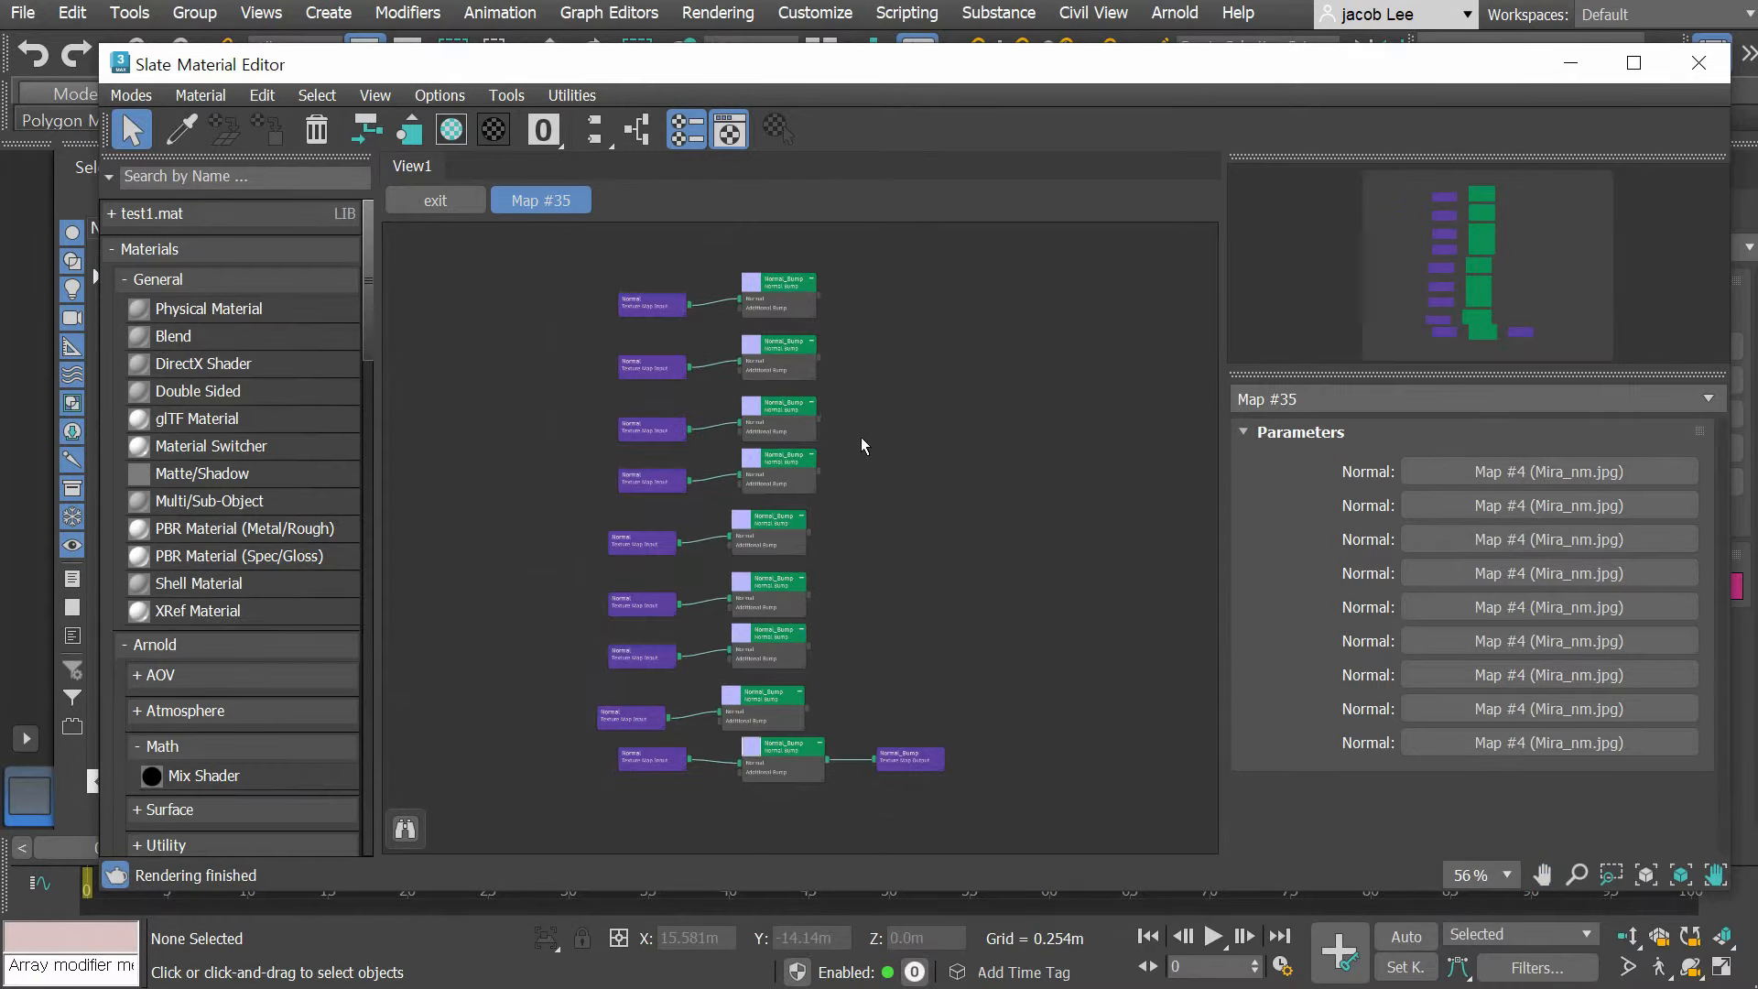
Step: Package the upper four Normal_Bump nodes inside Map #35 into a nested compound
drag(911, 272, 797, 357)
right_click(771, 464)
click(833, 501)
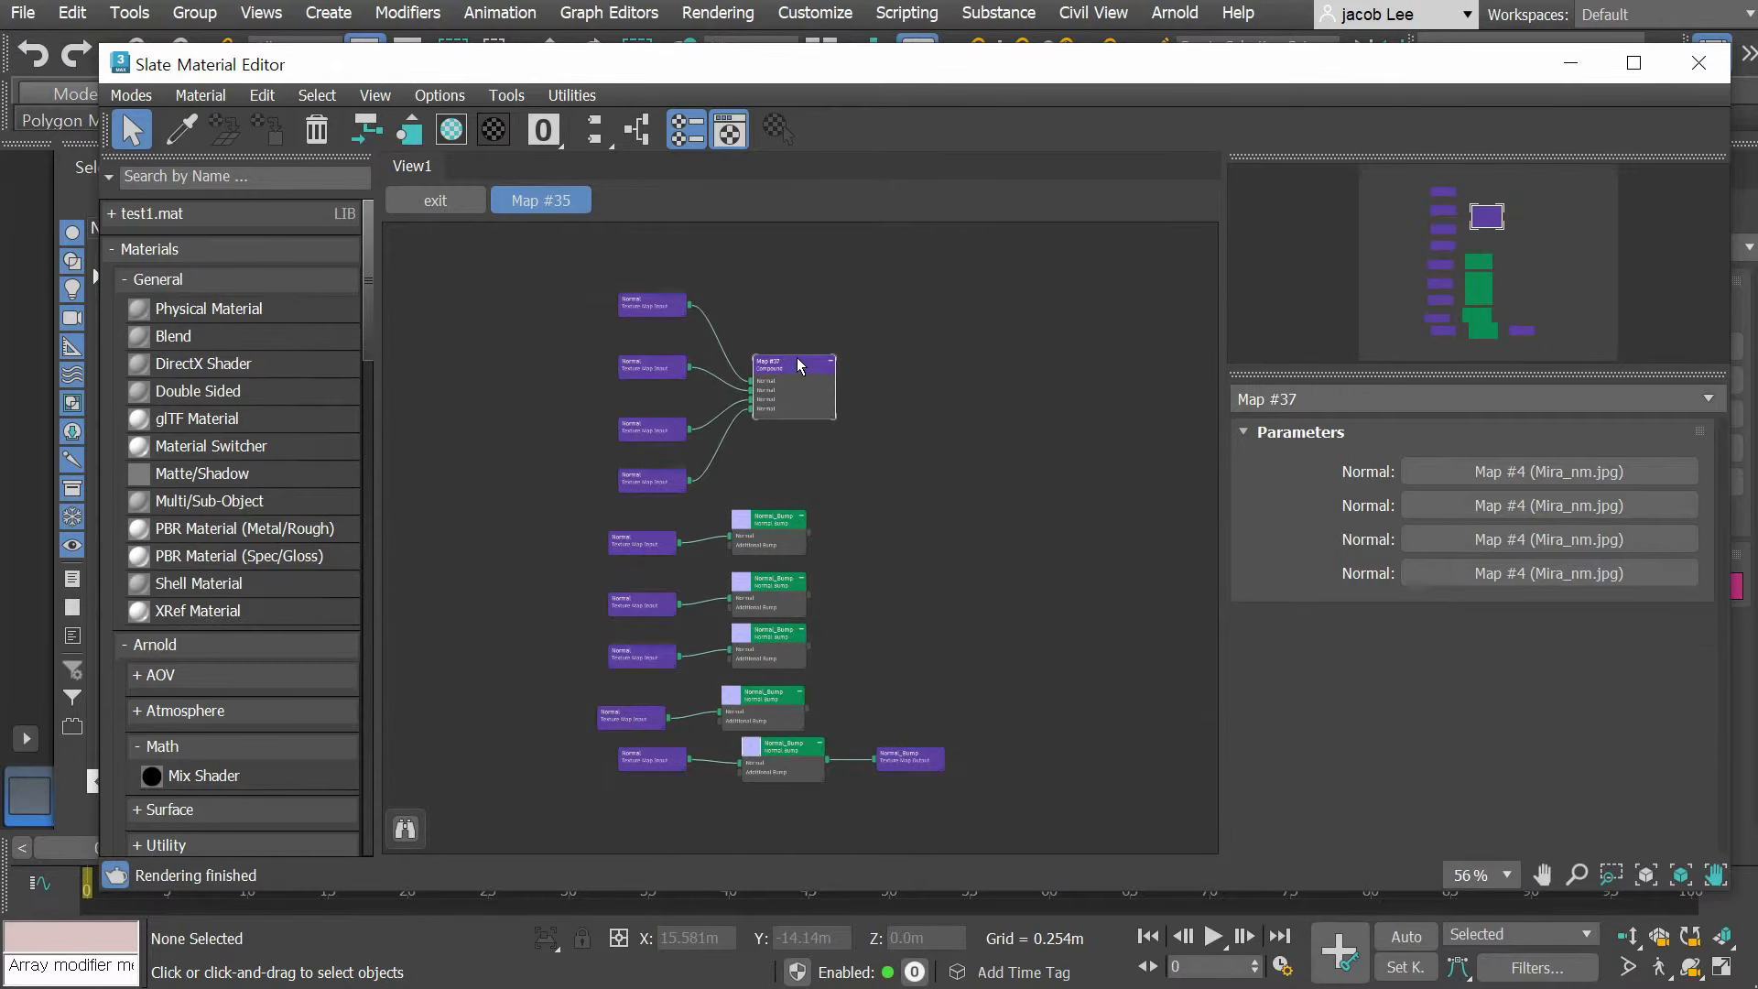
scroll(796, 357, up, 1)
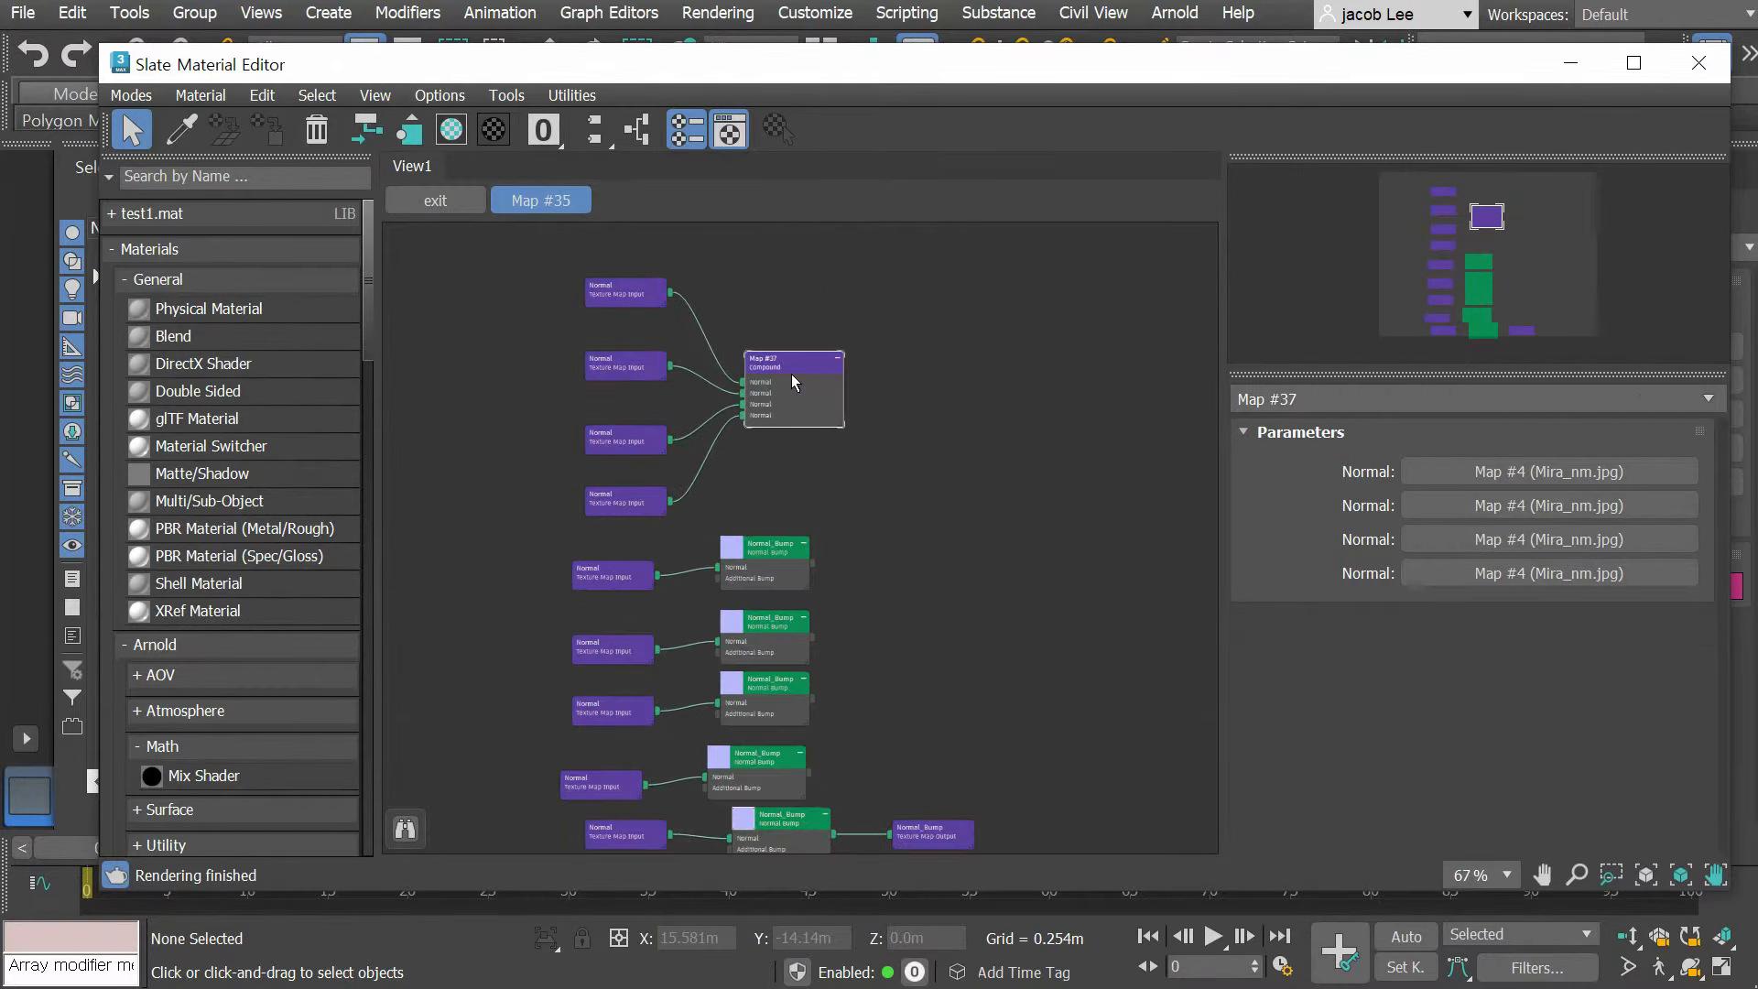
Step: Exit Map #35 to the main graph, reopen it to view the nested compound, and exit again
click(452, 207)
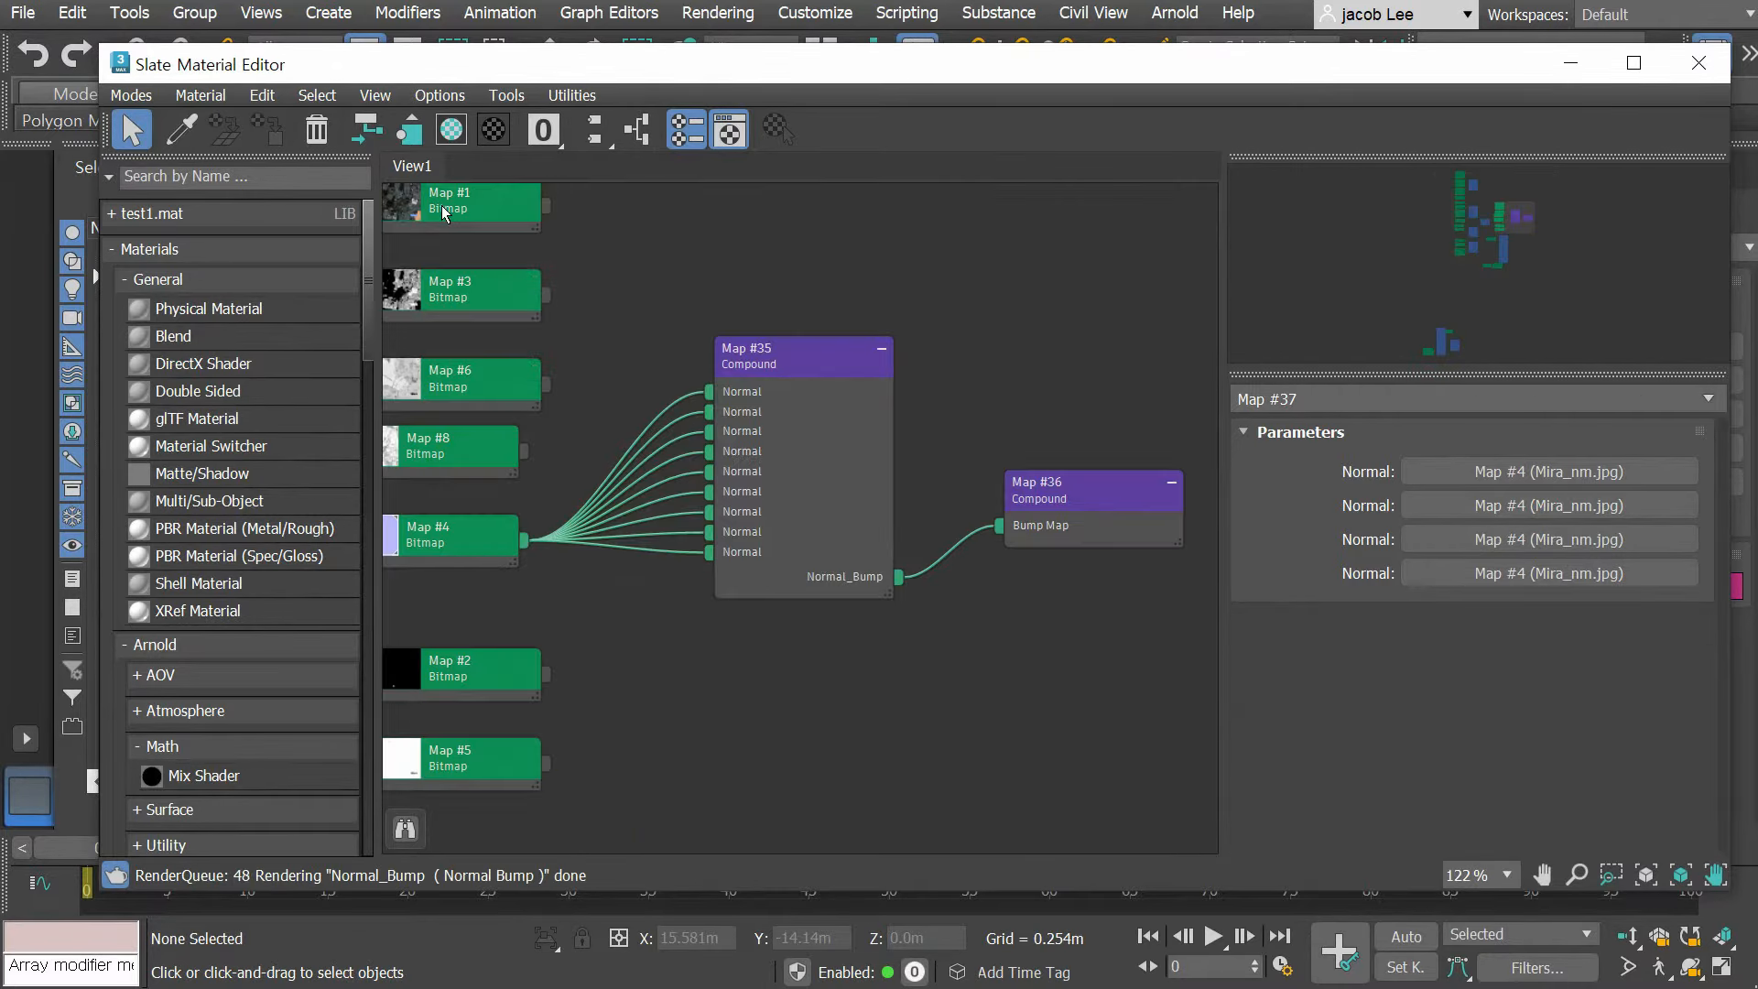
double_click(793, 359)
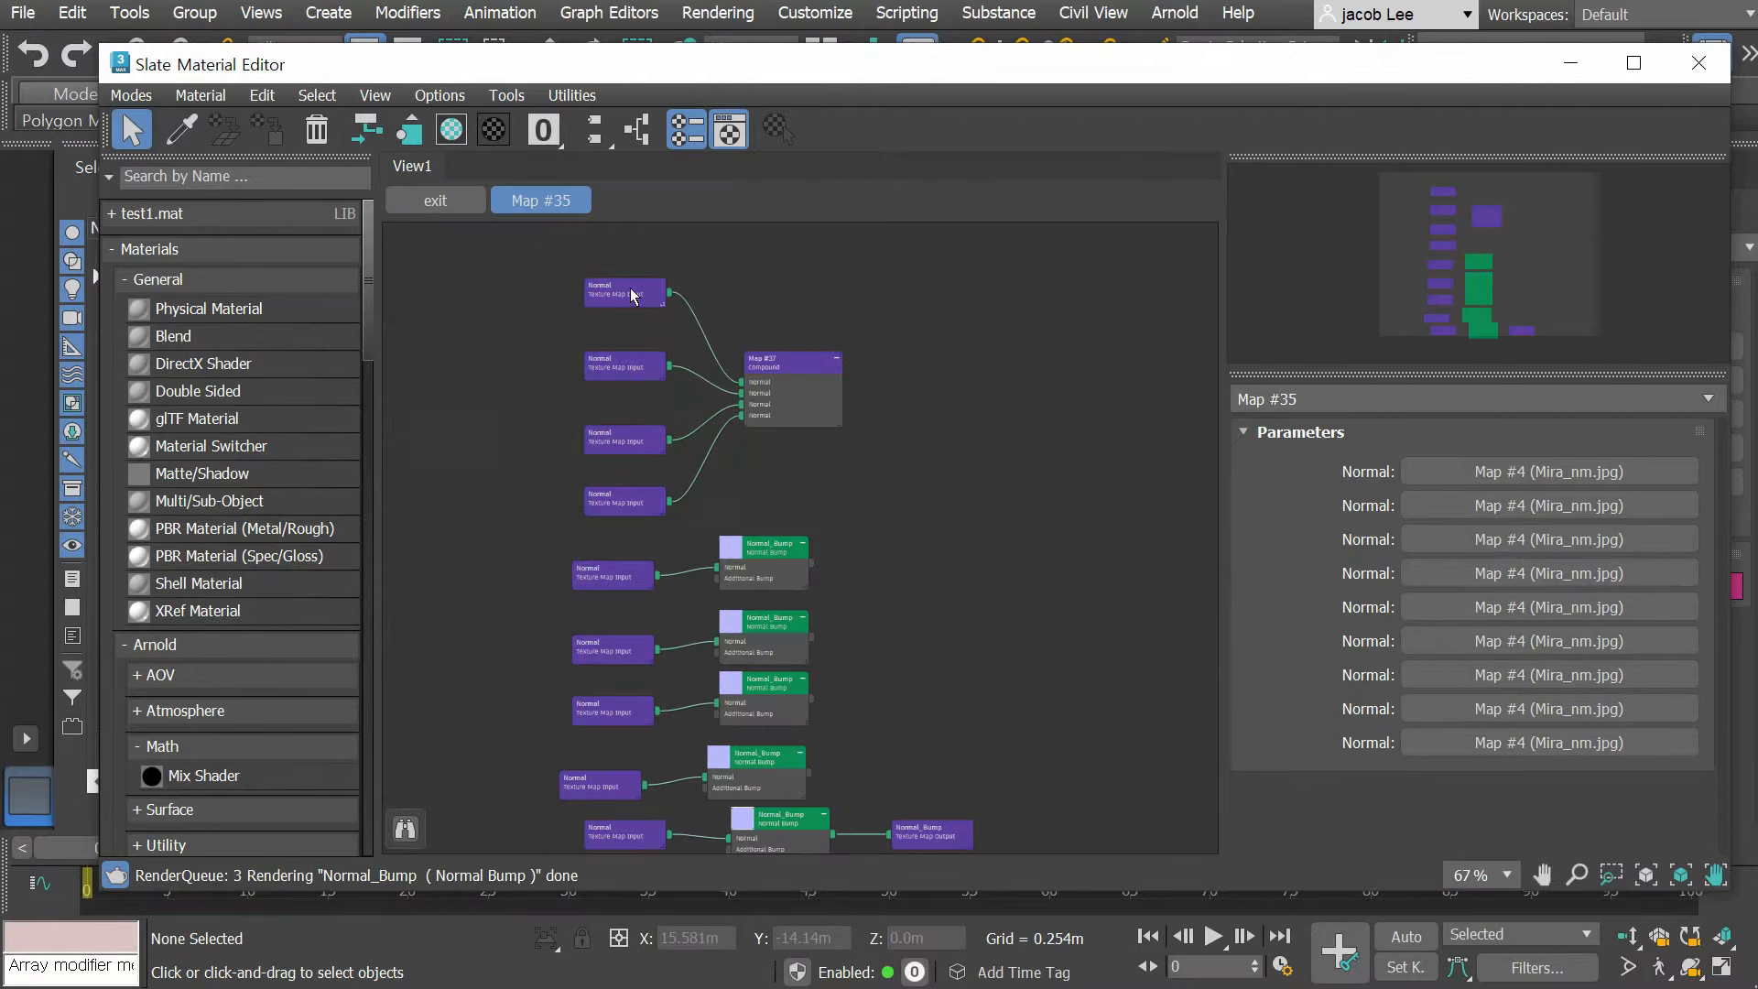
click(443, 205)
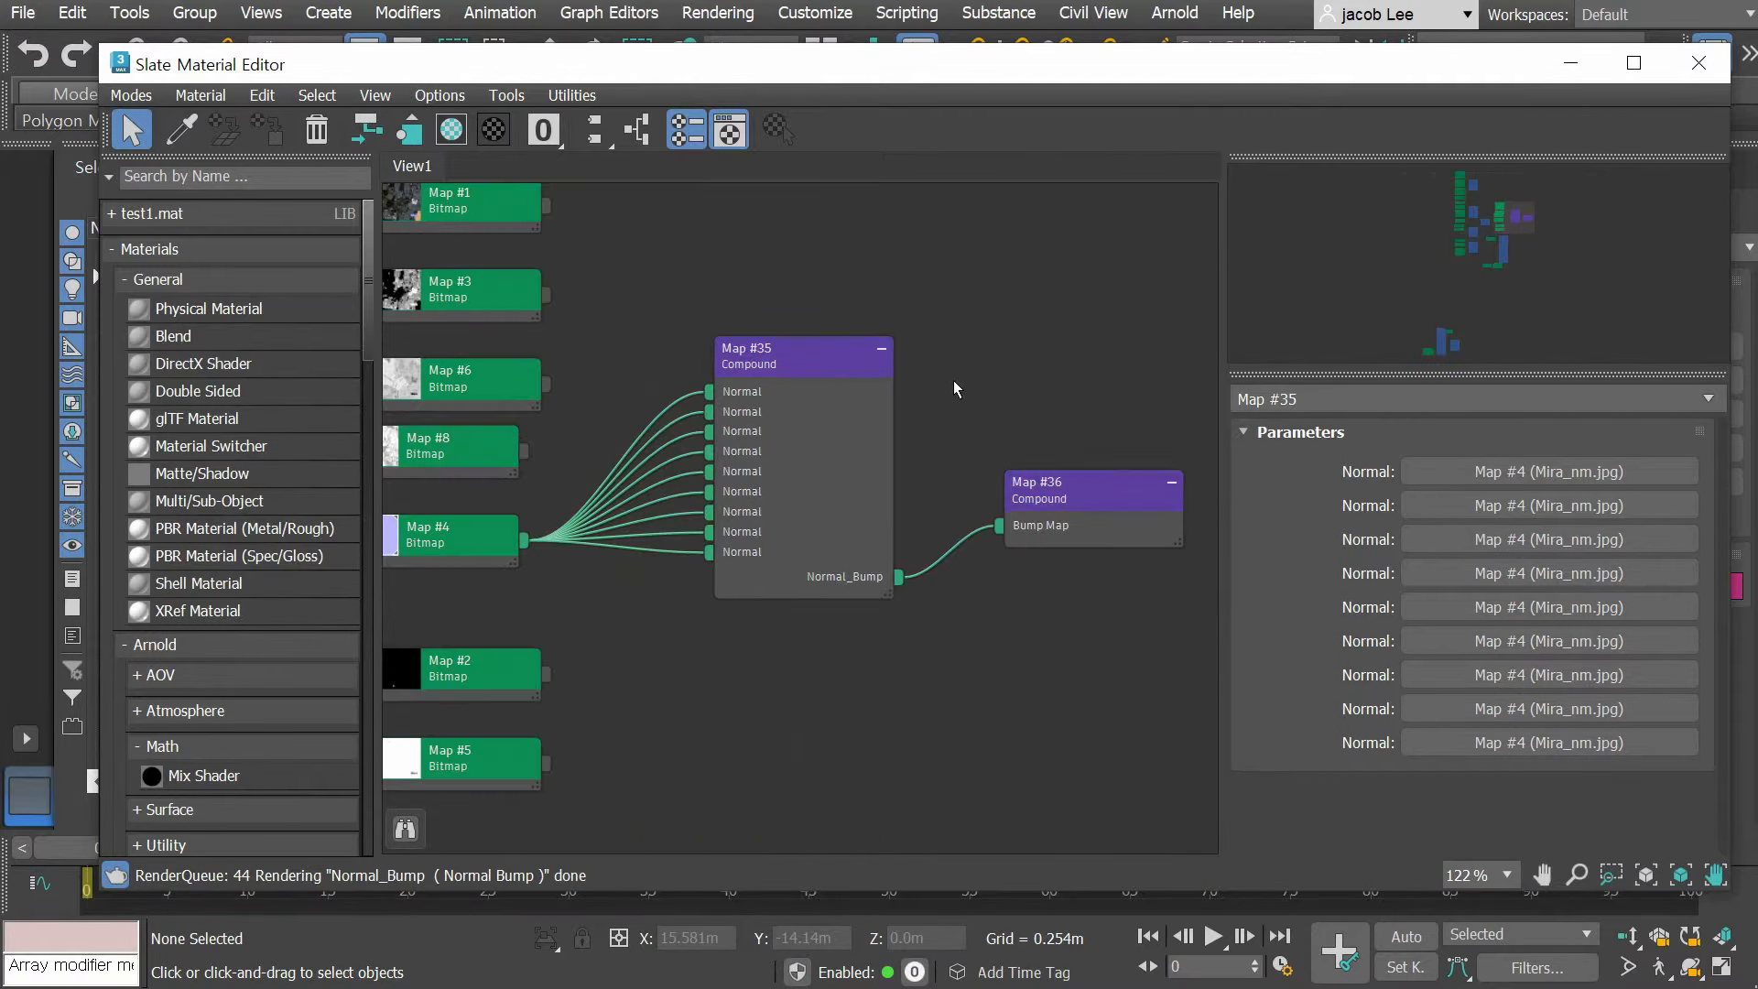
Step: Add the Map #35 compound to the test1.mat material library
click(795, 359)
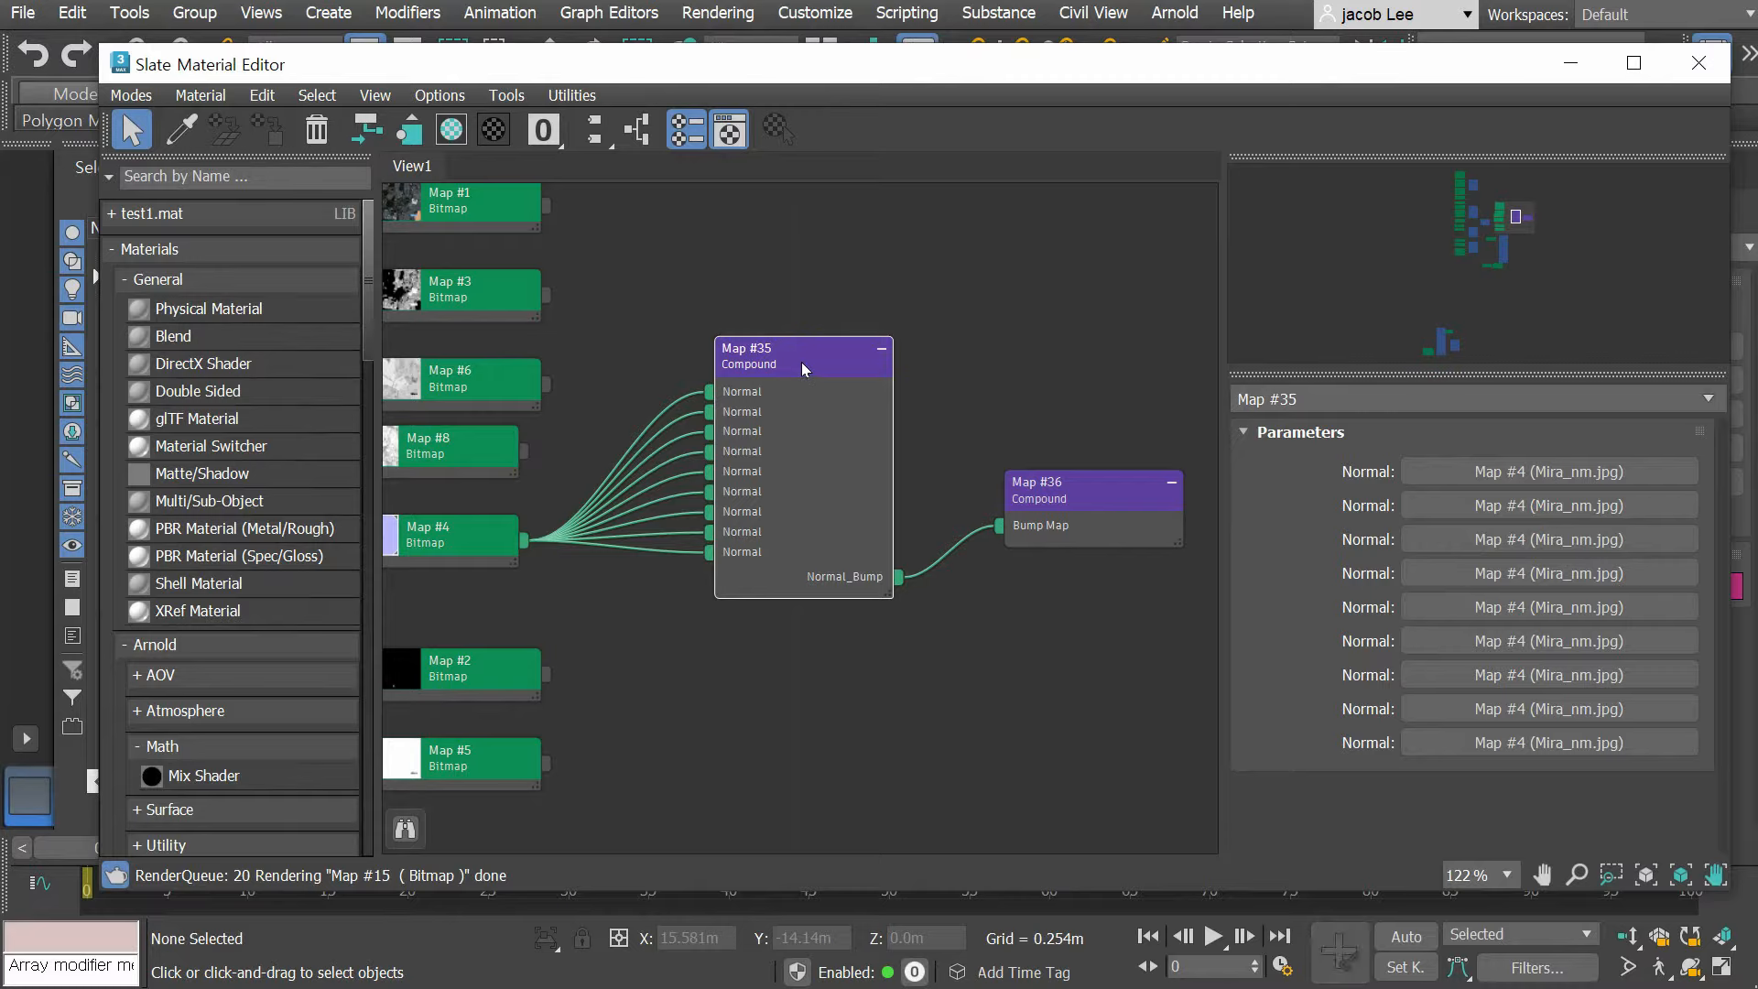
right_click(801, 360)
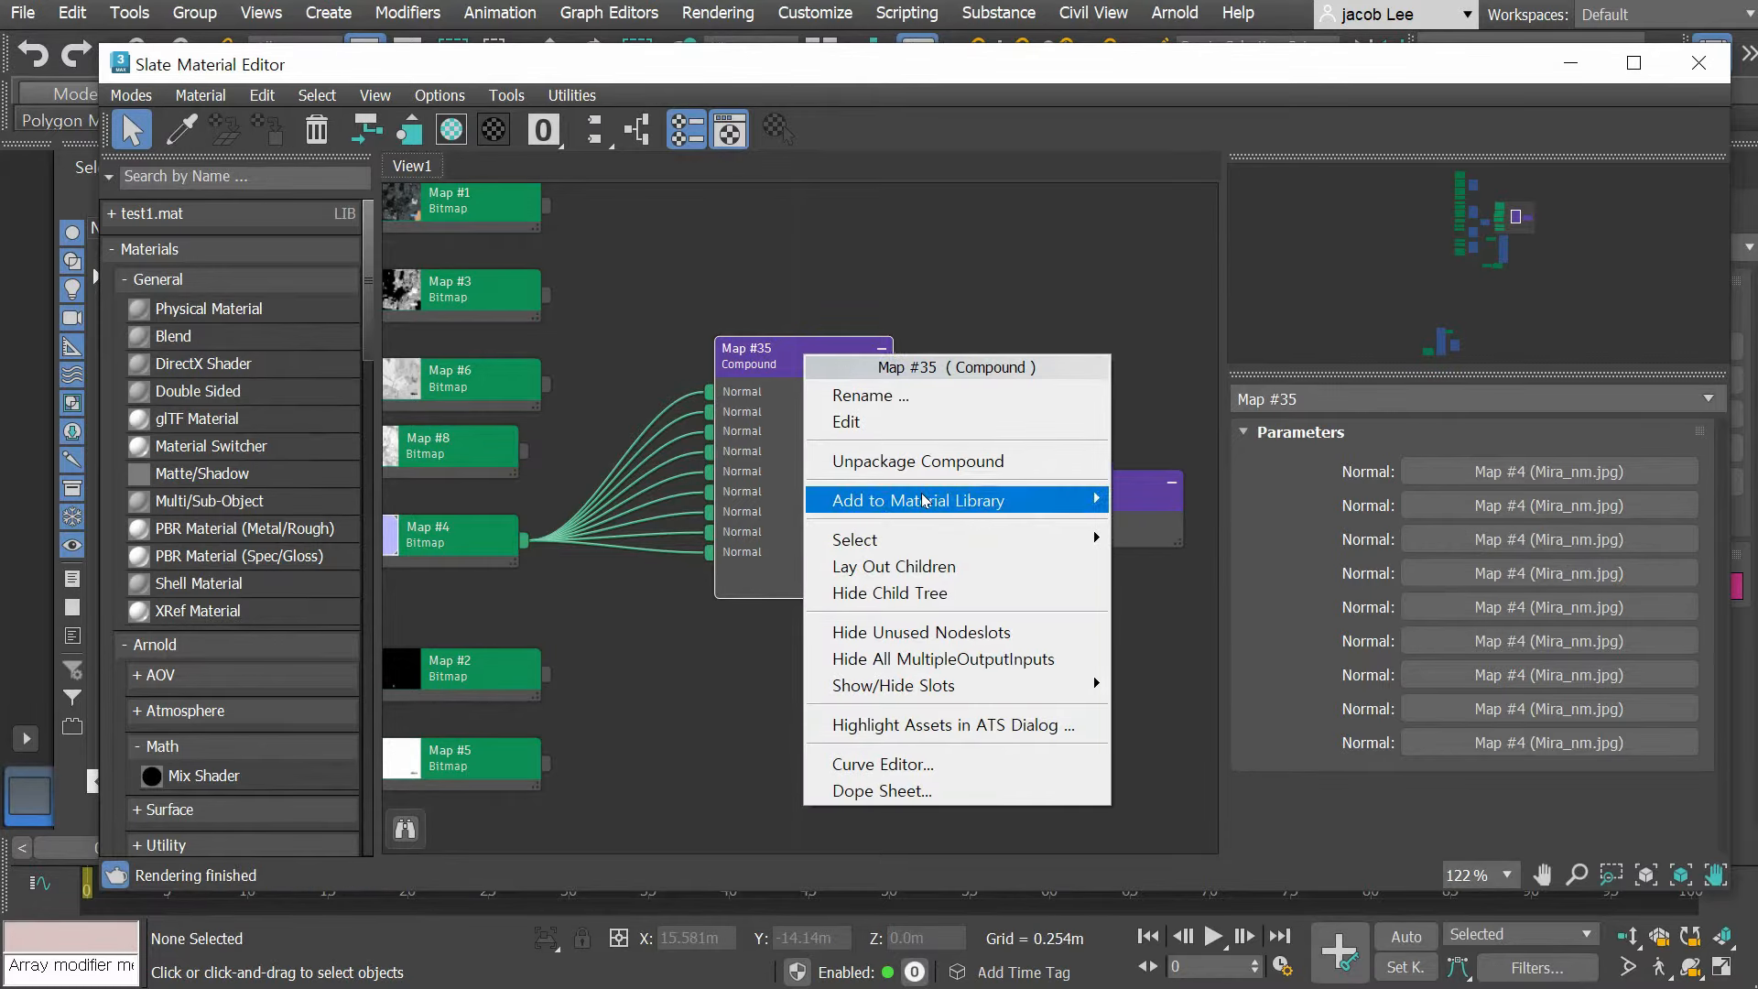
mouse_move(878, 501)
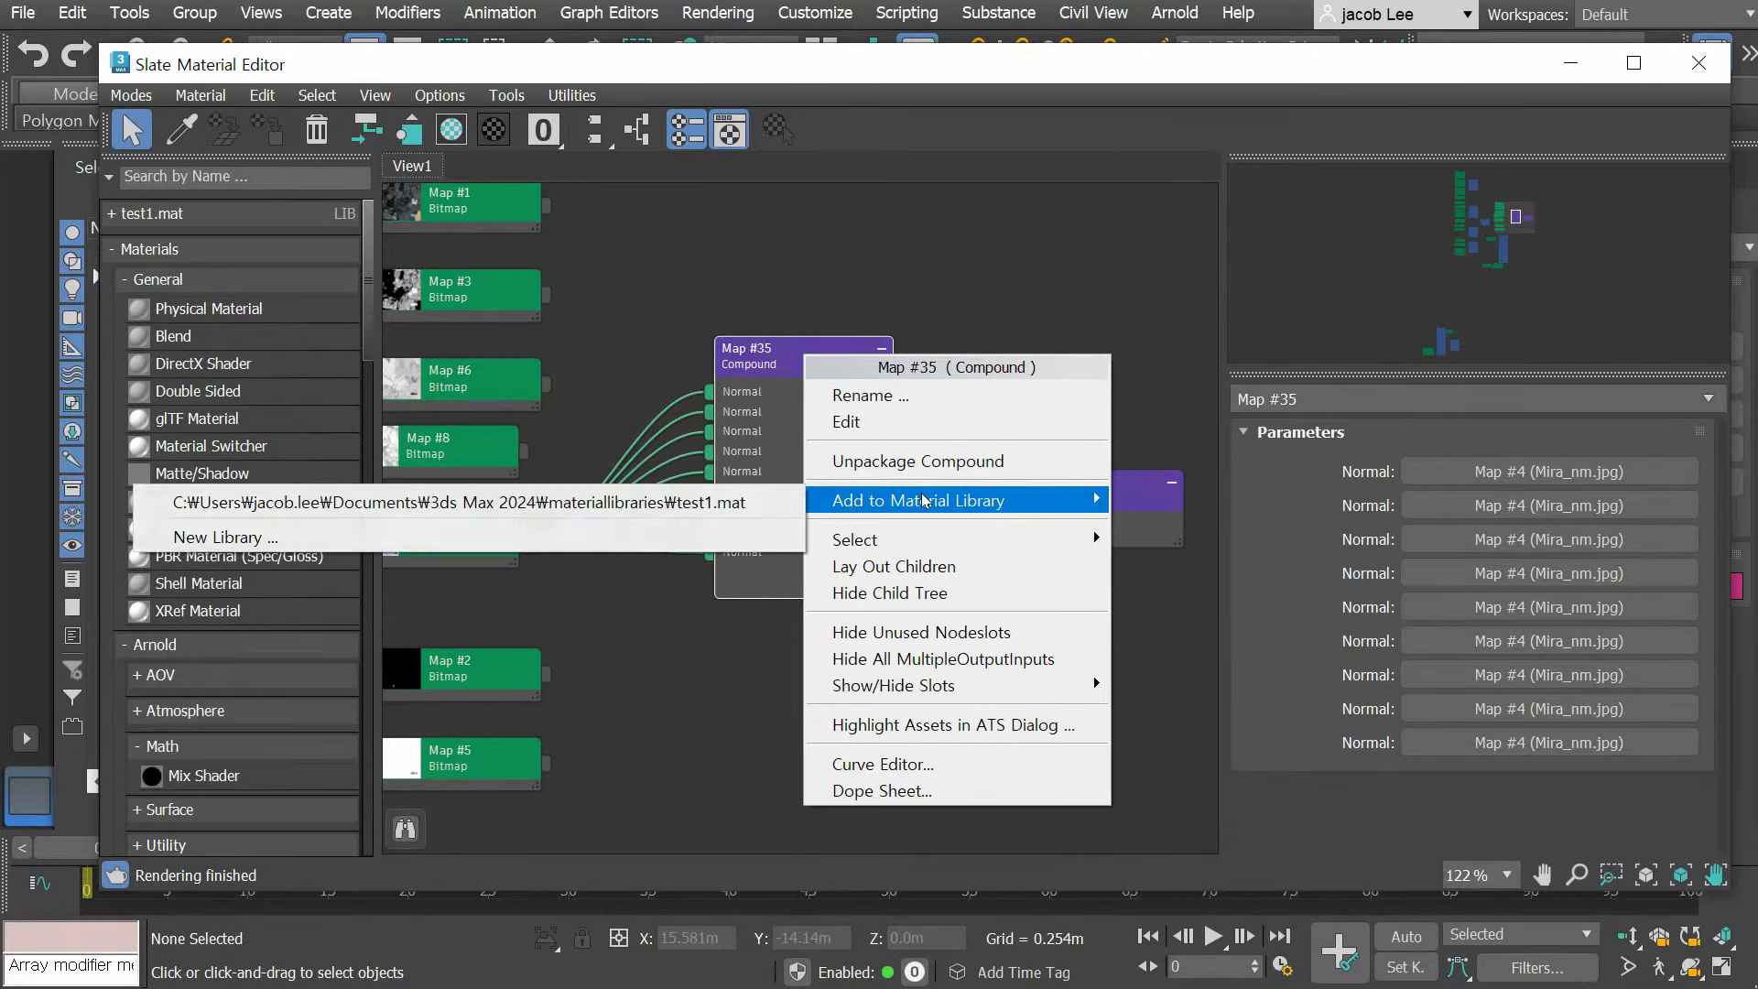
click(771, 501)
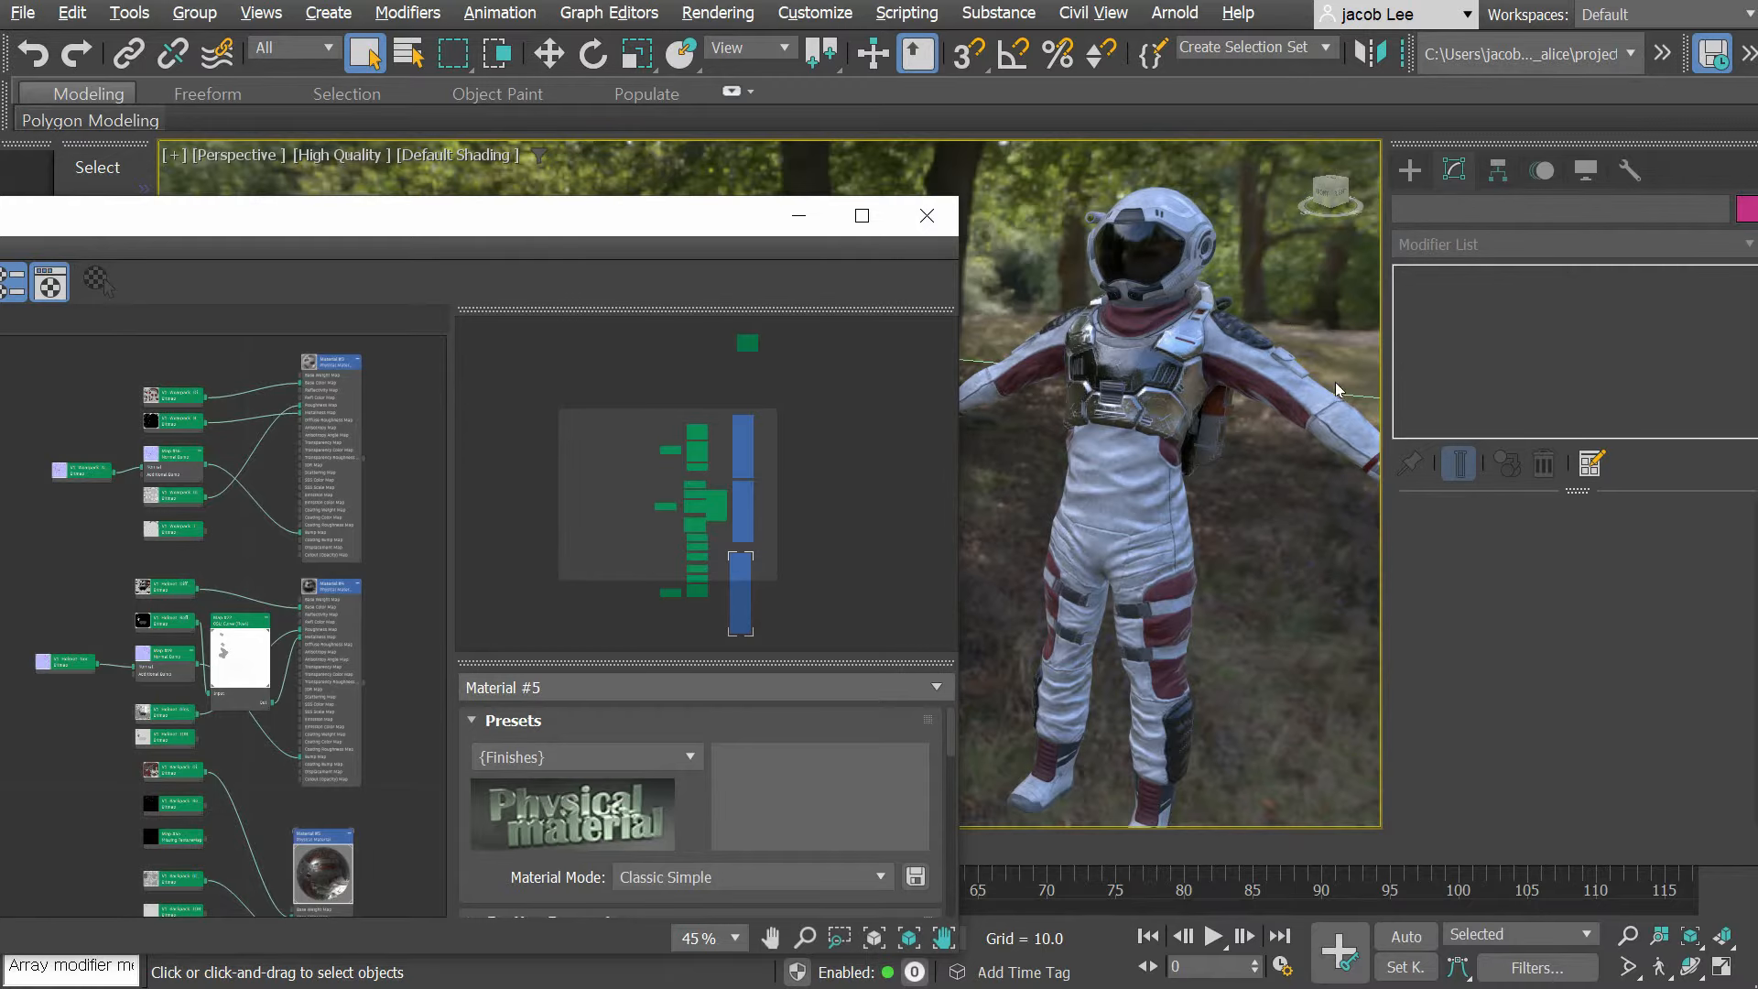
Step: Inspect the astronaut's helmet and shoes, suit and backpack as separate objects in wireframe, and return the viewport to shaded display
click(1151, 278)
key(F3)
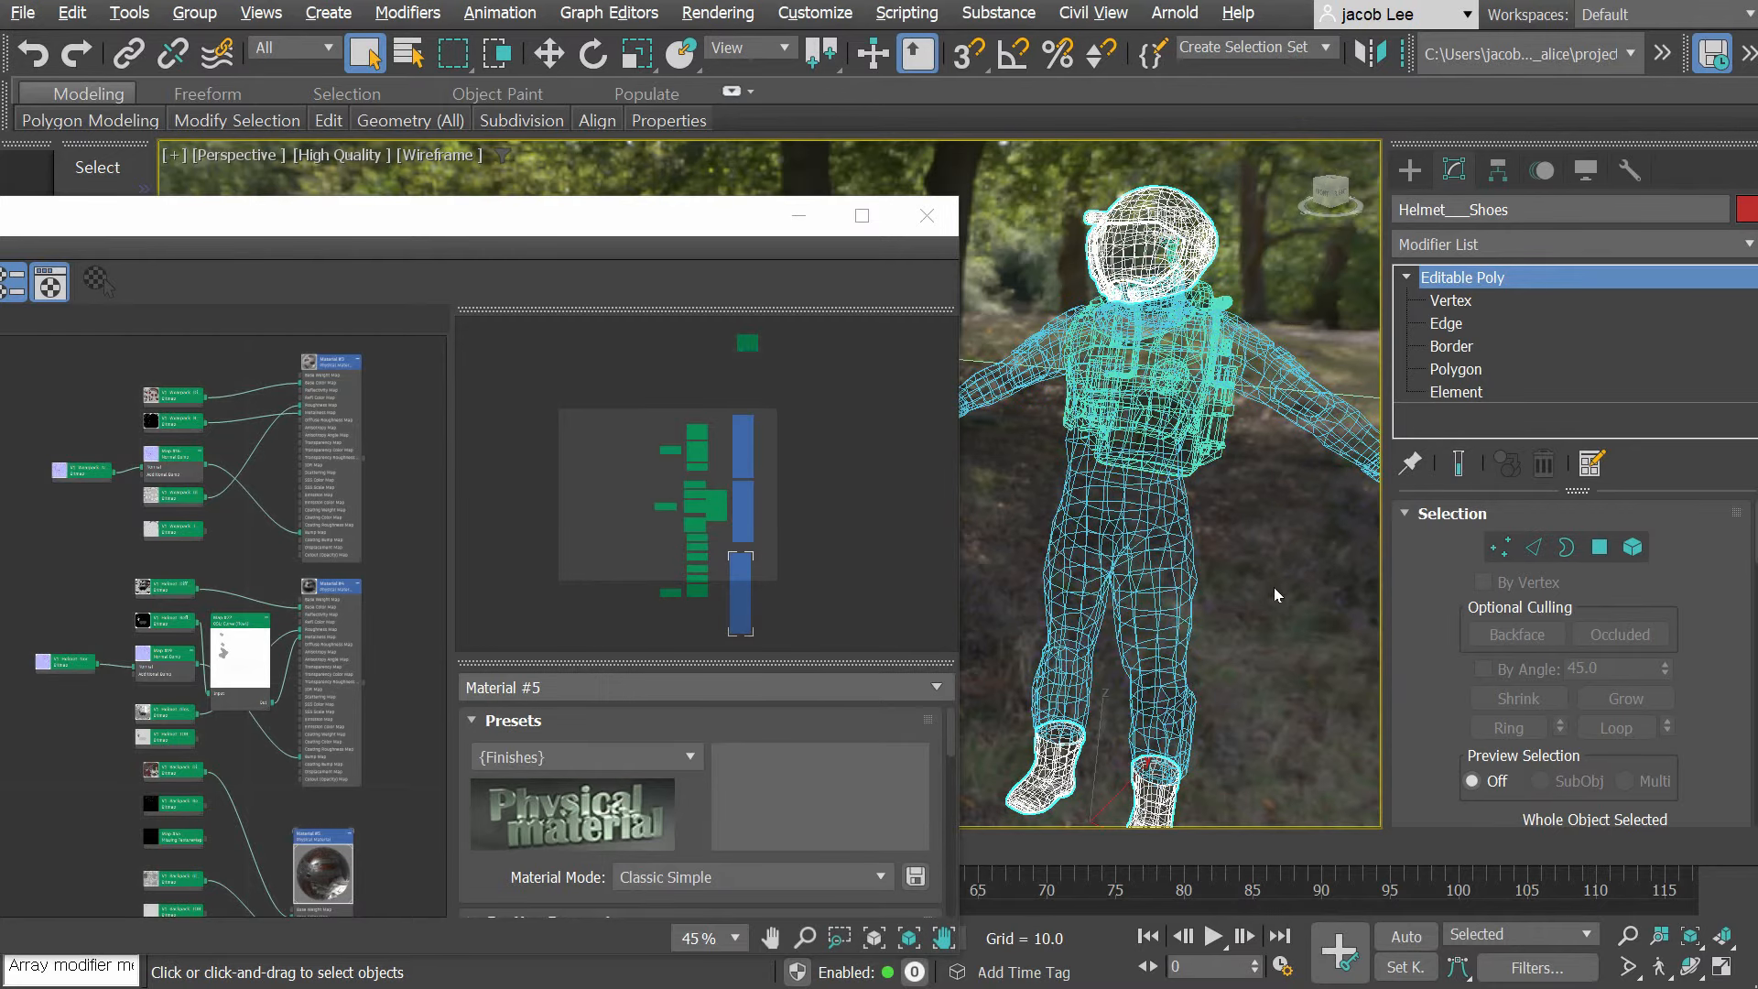
click(1195, 577)
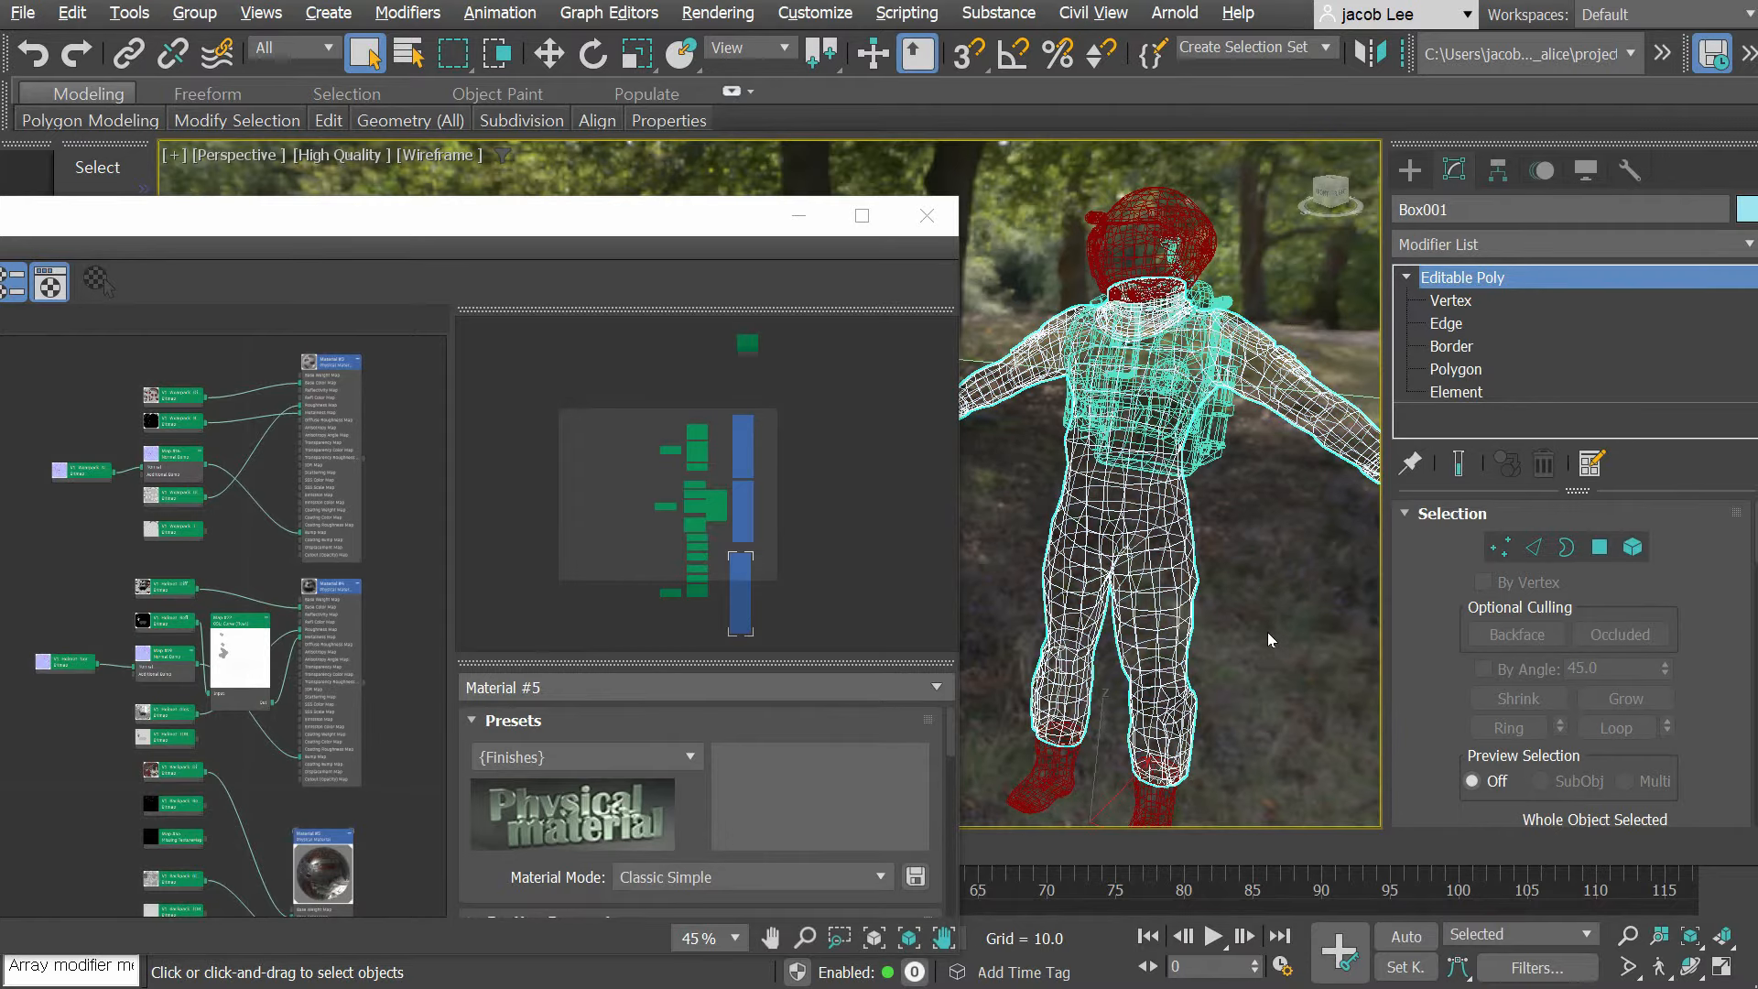
click(1221, 465)
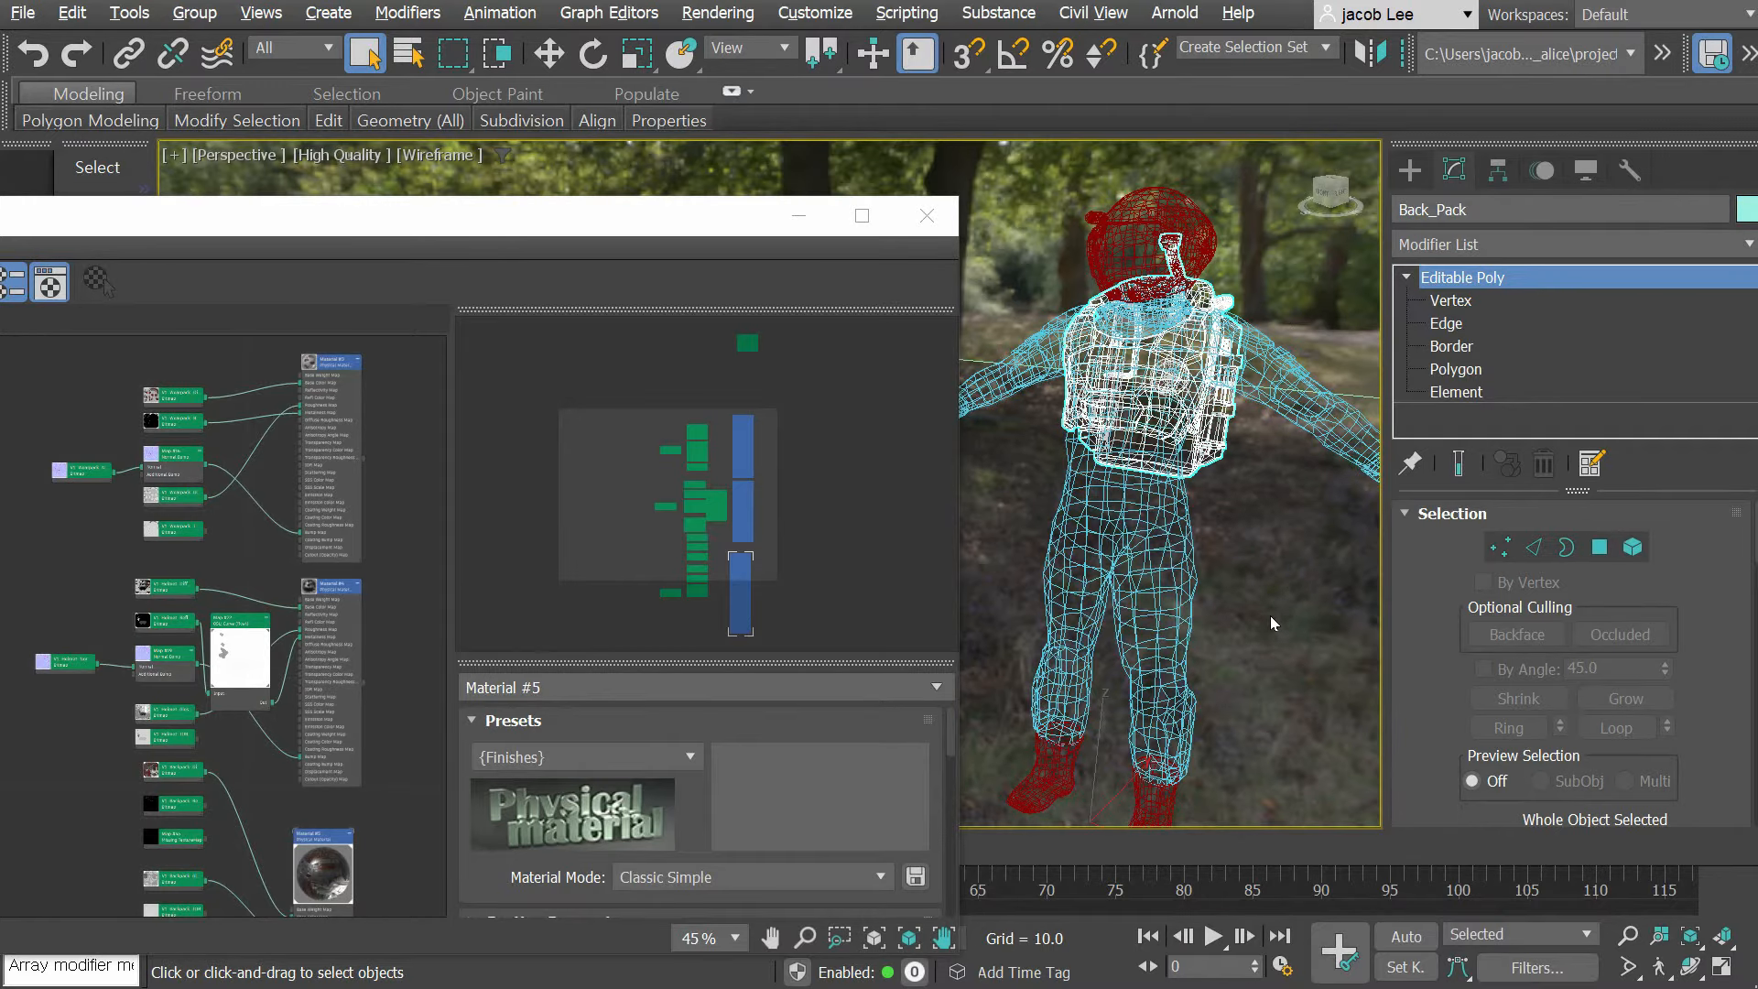
key(F3)
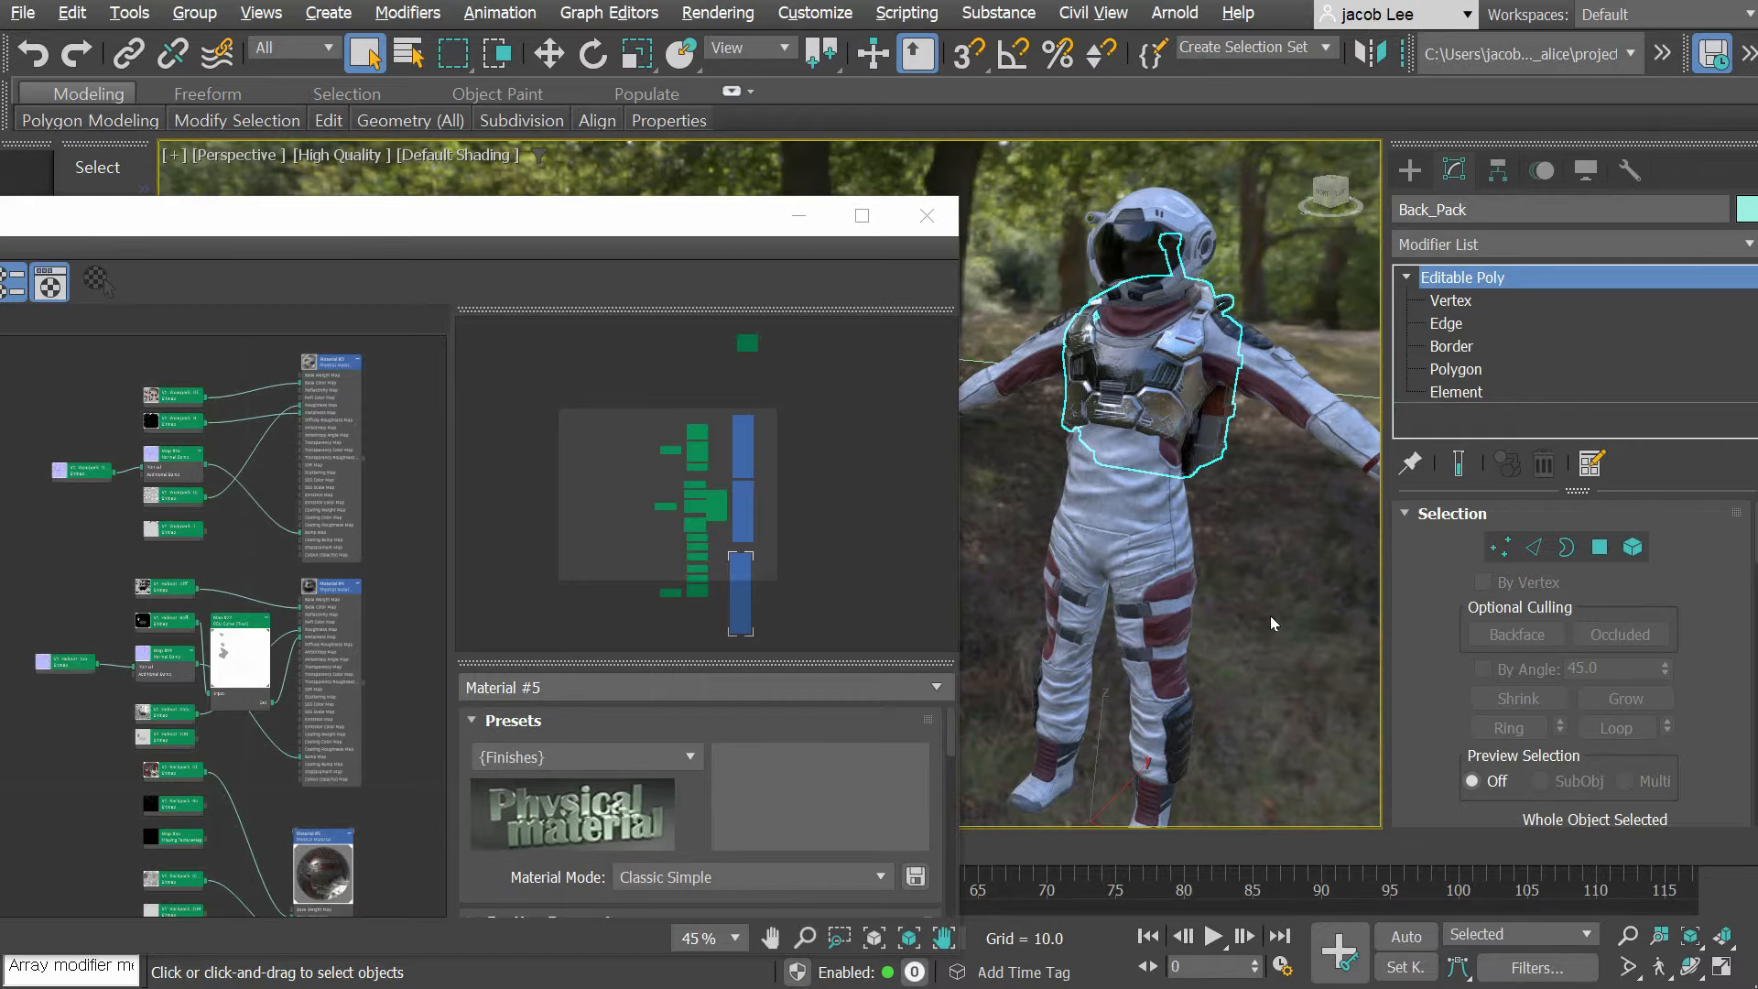
key(F3)
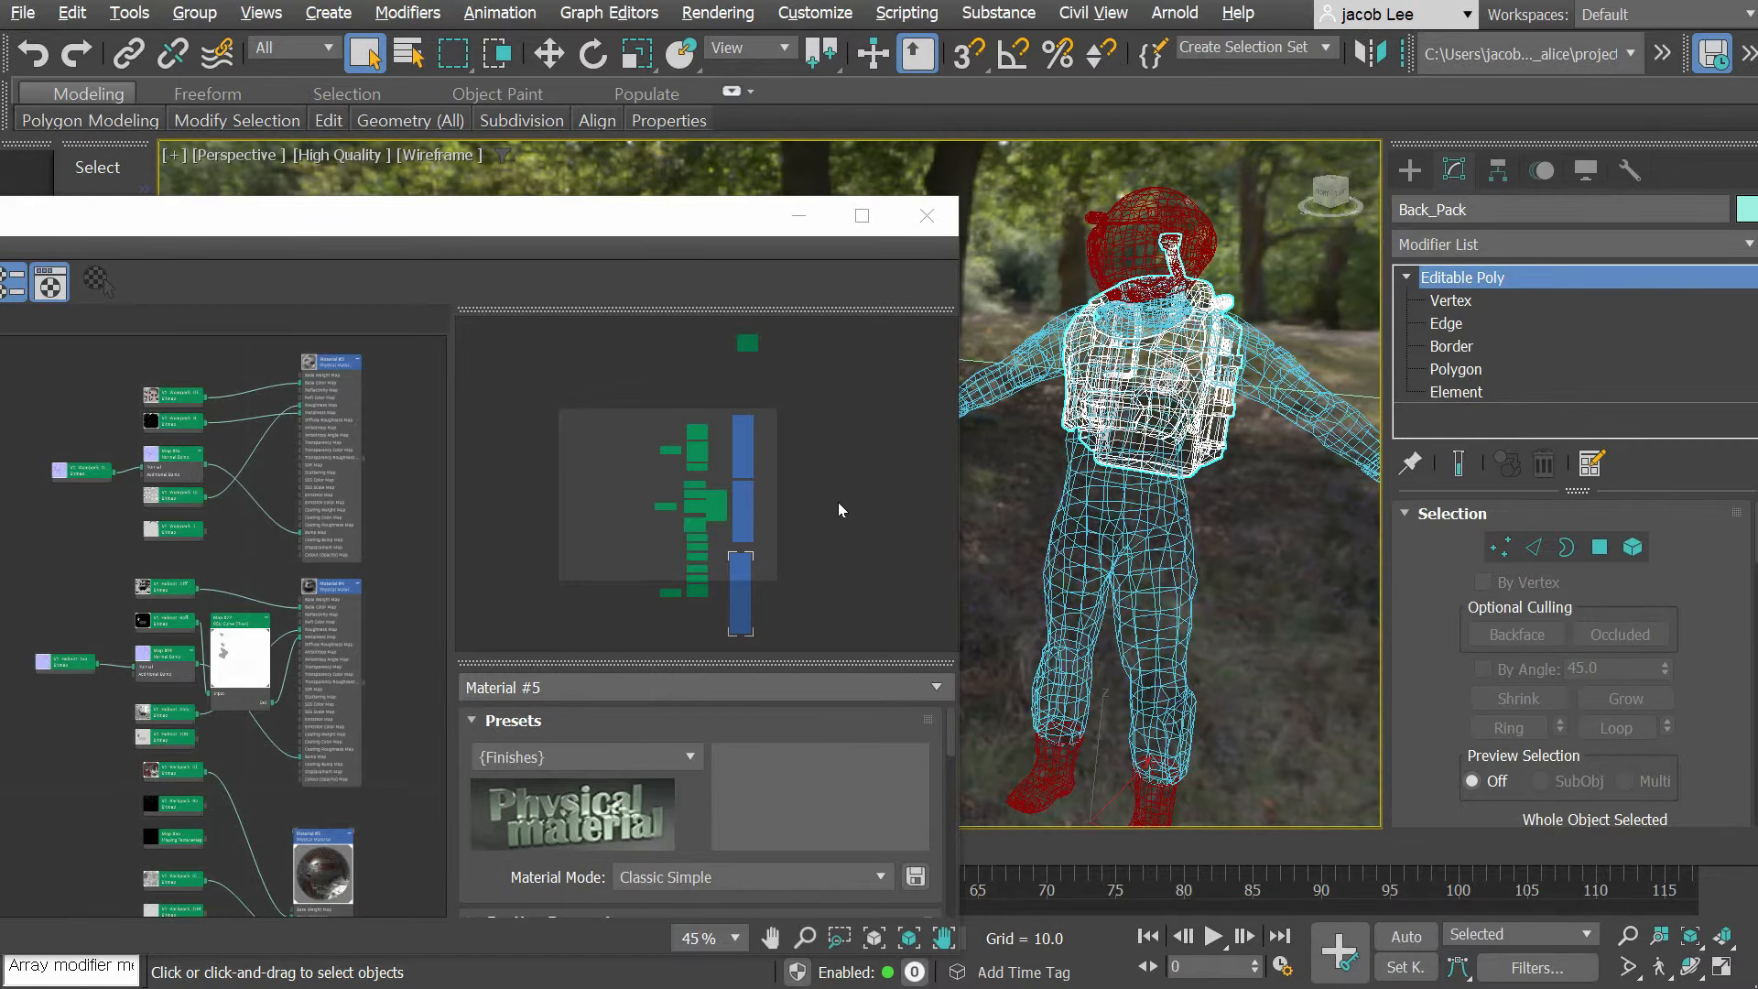
key(F4)
key(F4)
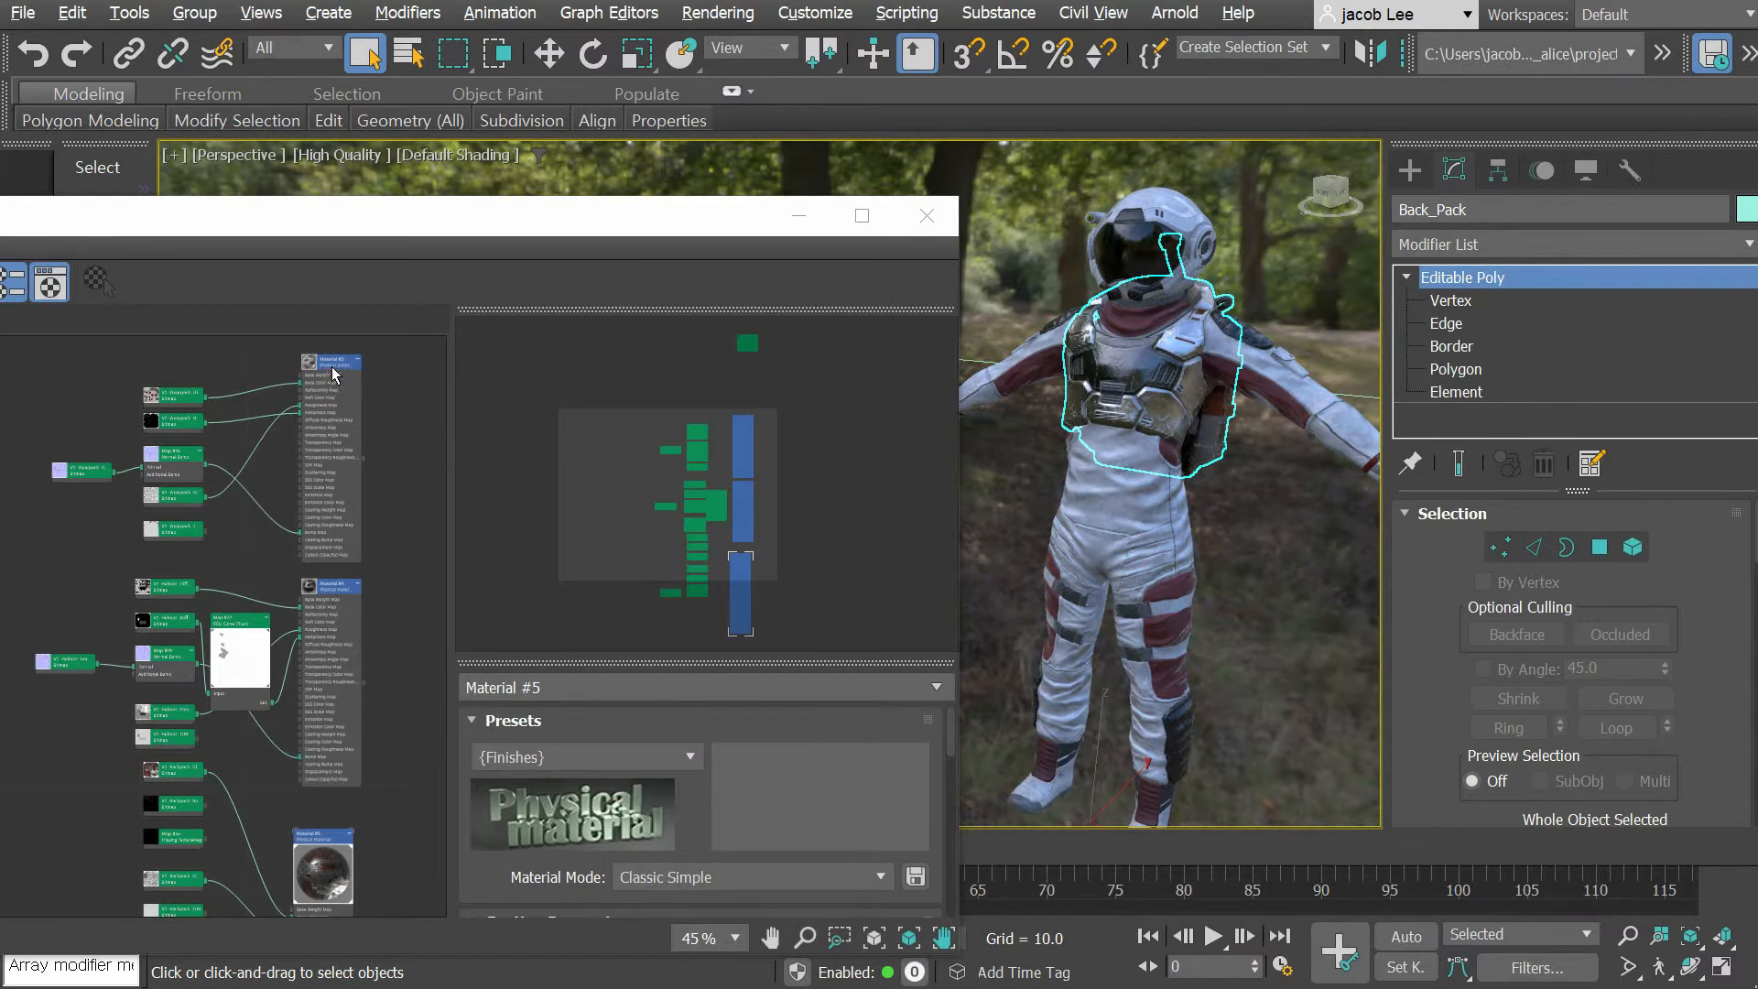
Step: Go through the astronaut's three Physical Material nodes one by one in the node graph
click(332, 841)
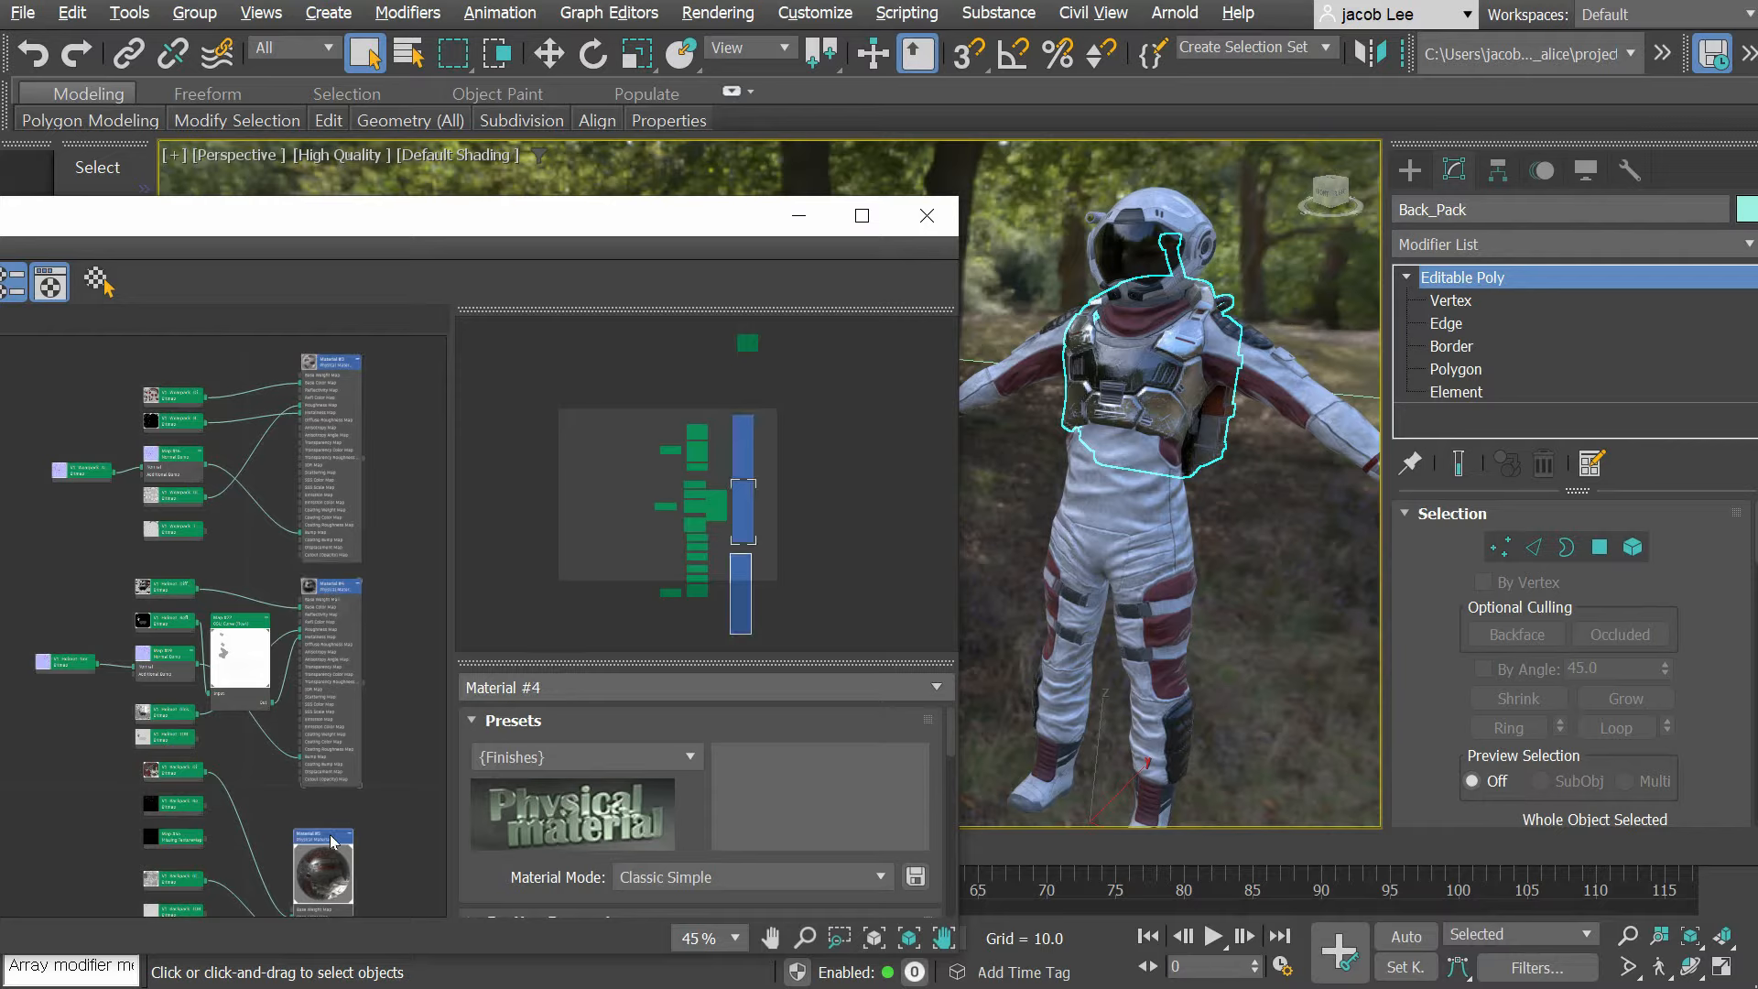
click(341, 602)
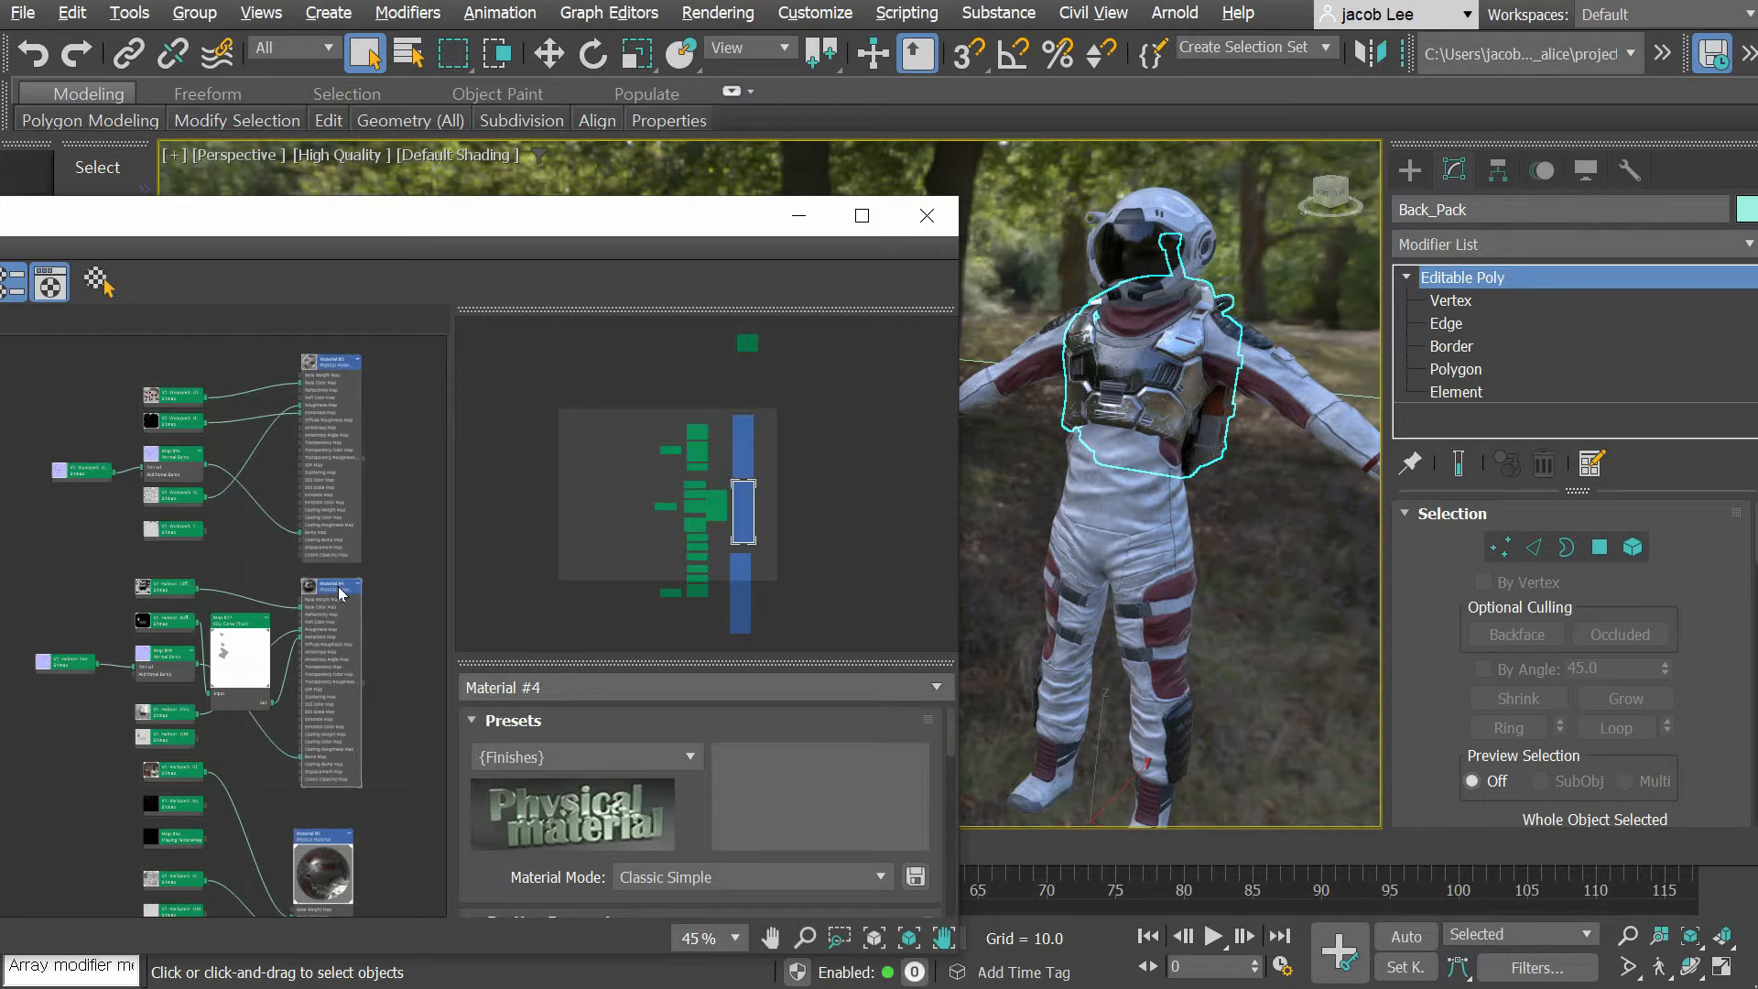
click(332, 363)
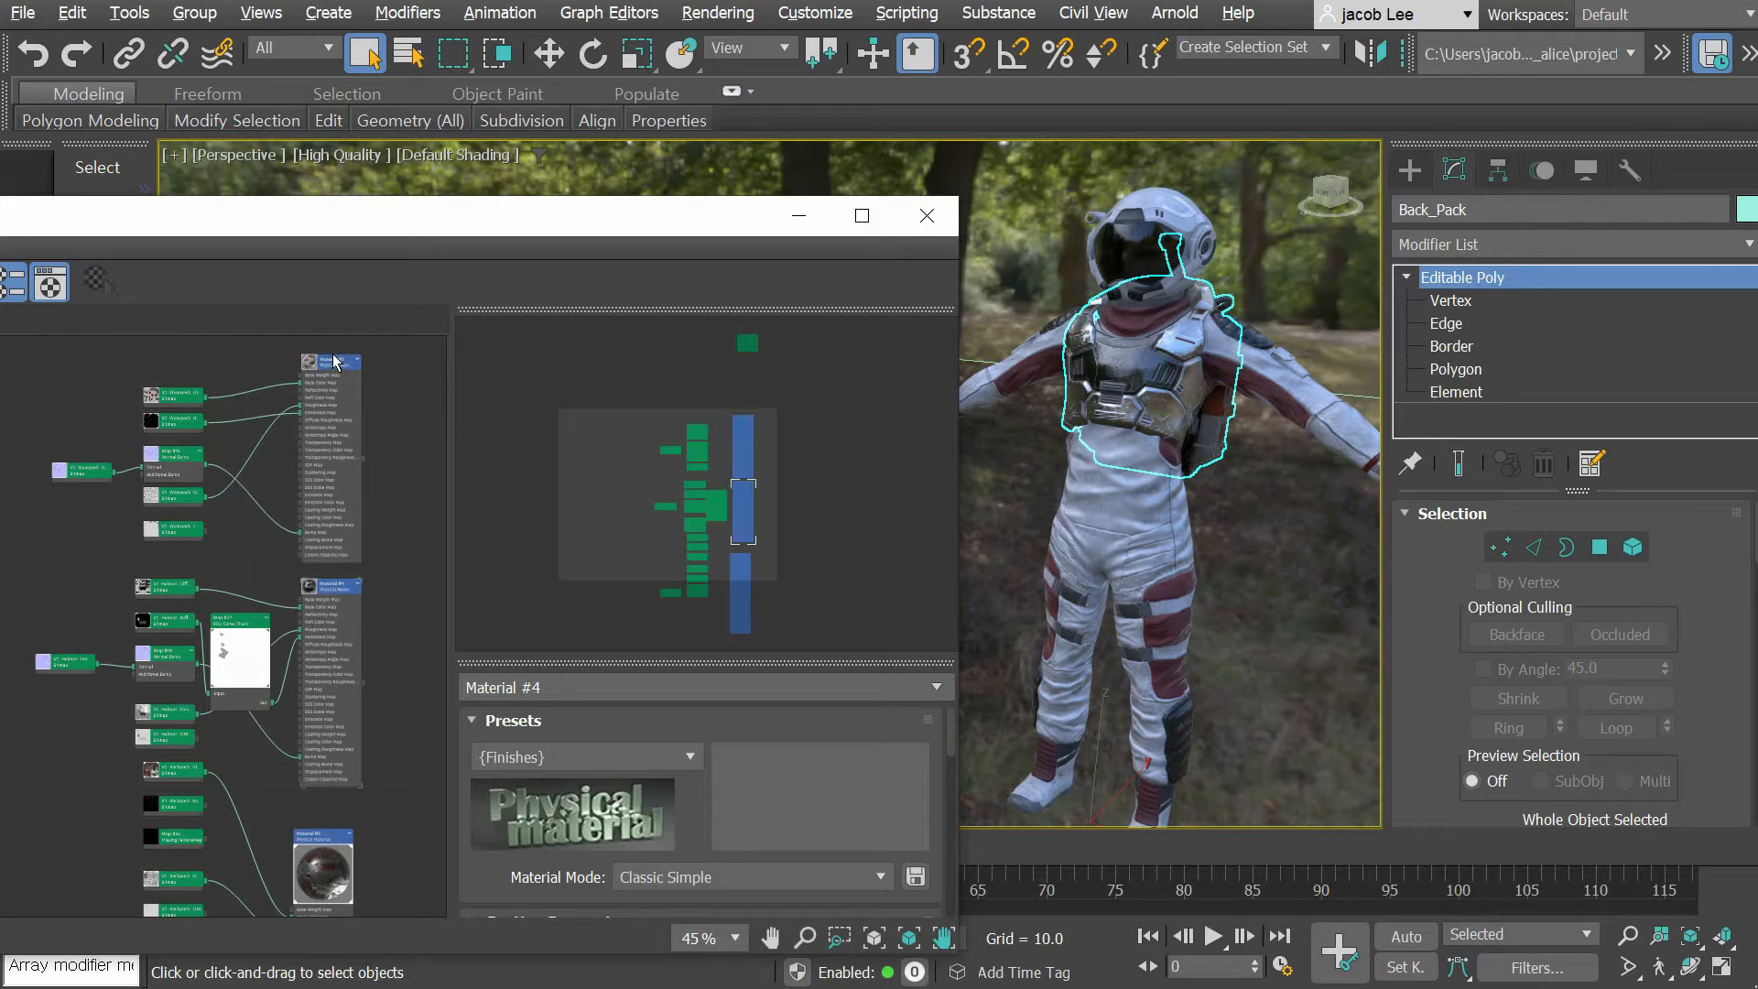
click(340, 599)
click(336, 843)
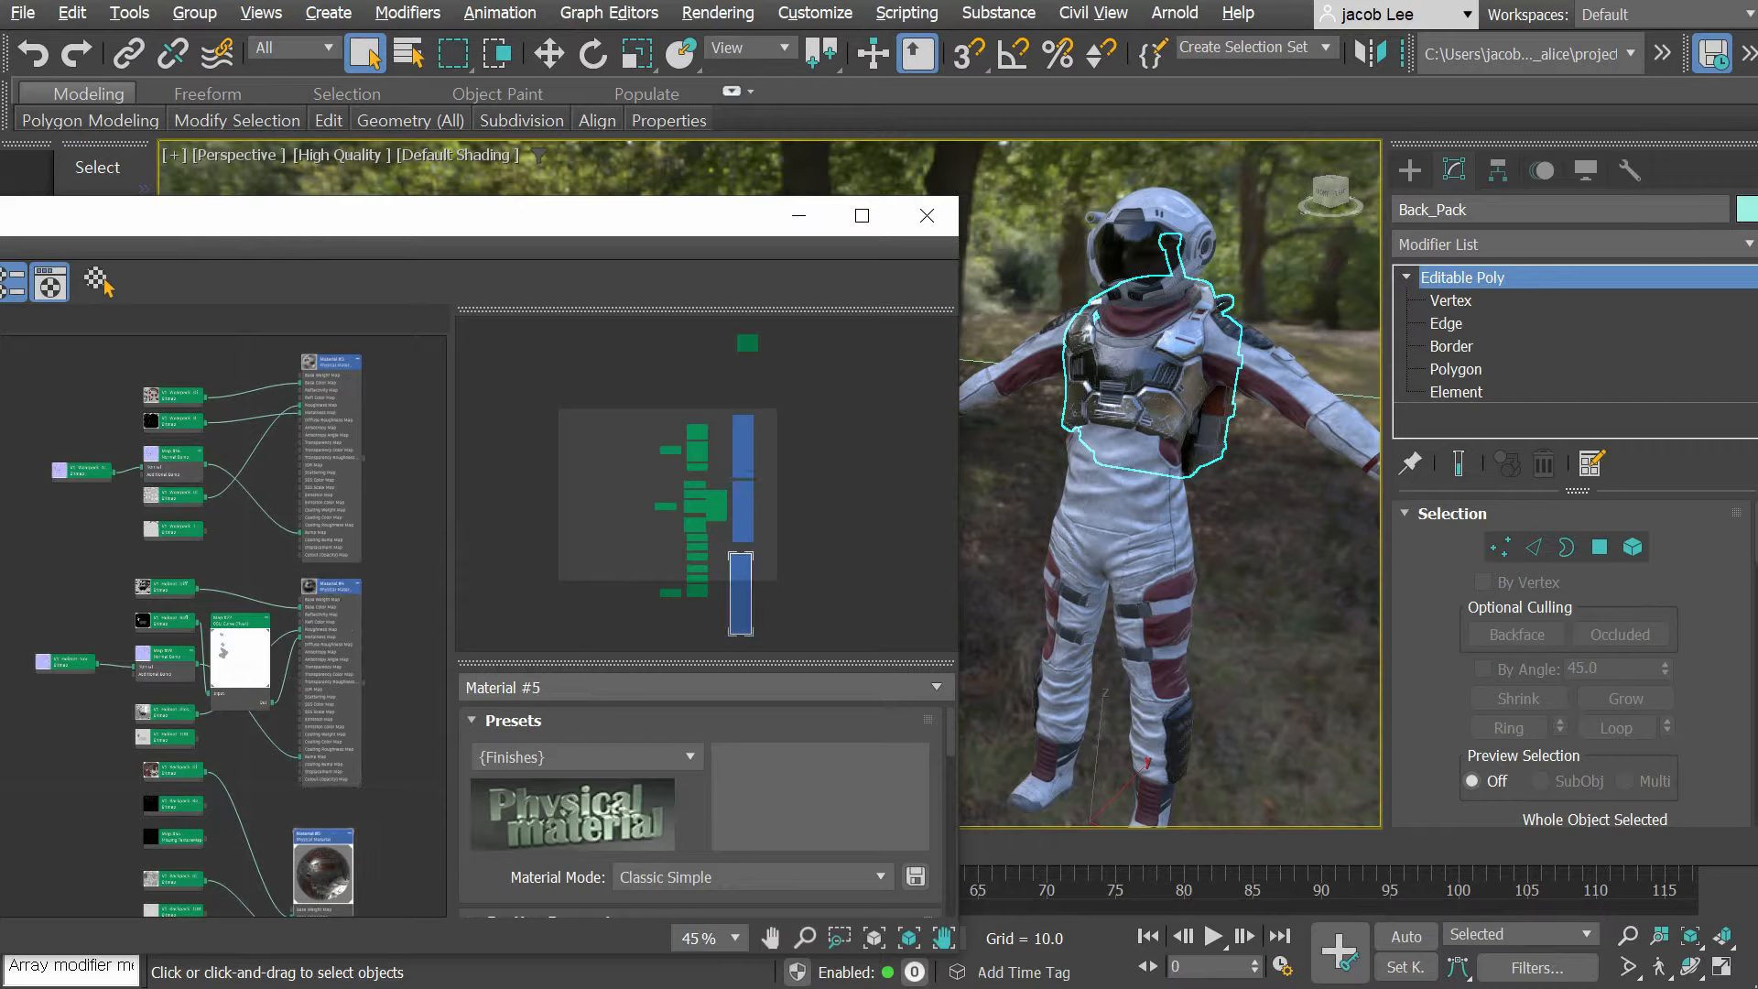
Step: Create a Multi/Sub-Object material beside the Physical Materials and wire Material #3 into its slot 1
drag(404, 550, 404, 551)
middle_drag(404, 558, 279, 615)
scroll(298, 561, up, 3)
drag(279, 614, 336, 428)
middle_drag(317, 426, 306, 588)
scroll(305, 589, down, 1)
drag(251, 617, 306, 822)
middle_drag(305, 822, 291, 470)
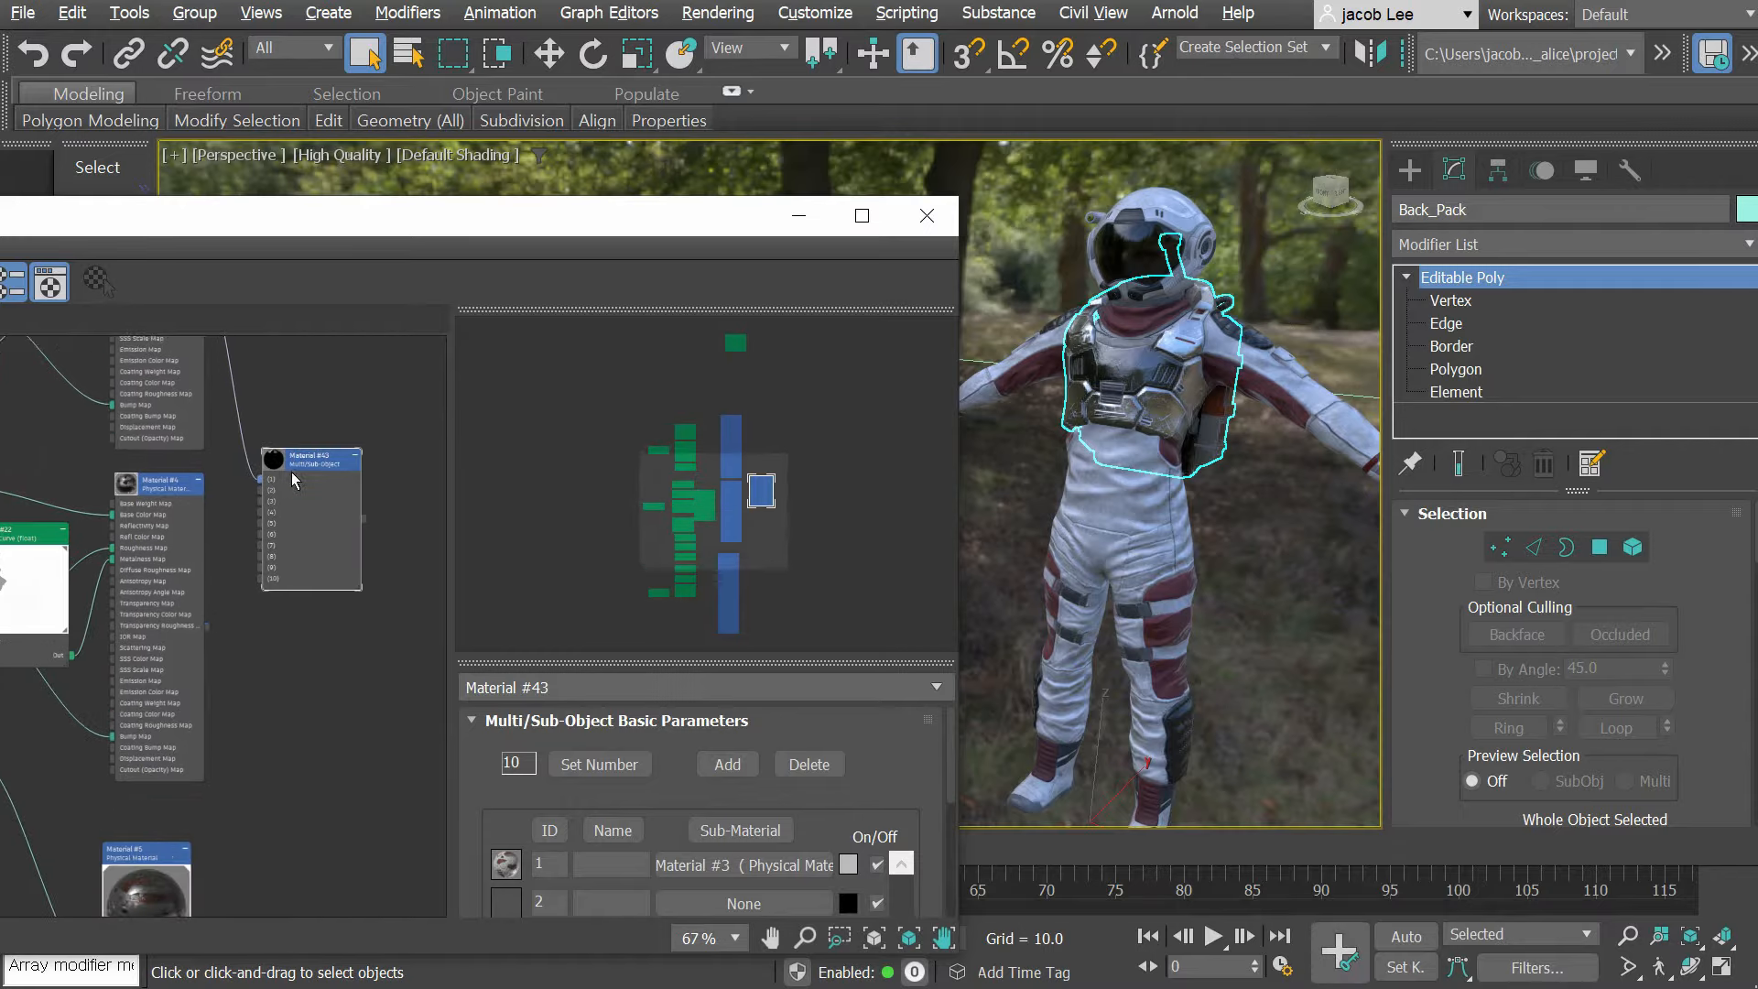
Step: Wire Material #4 into slot 2 and Material #5 into slot 3 of the Multi/Sub-Object material
scroll(291, 471, up, 5)
drag(189, 716, 338, 767)
middle_drag(339, 768, 238, 459)
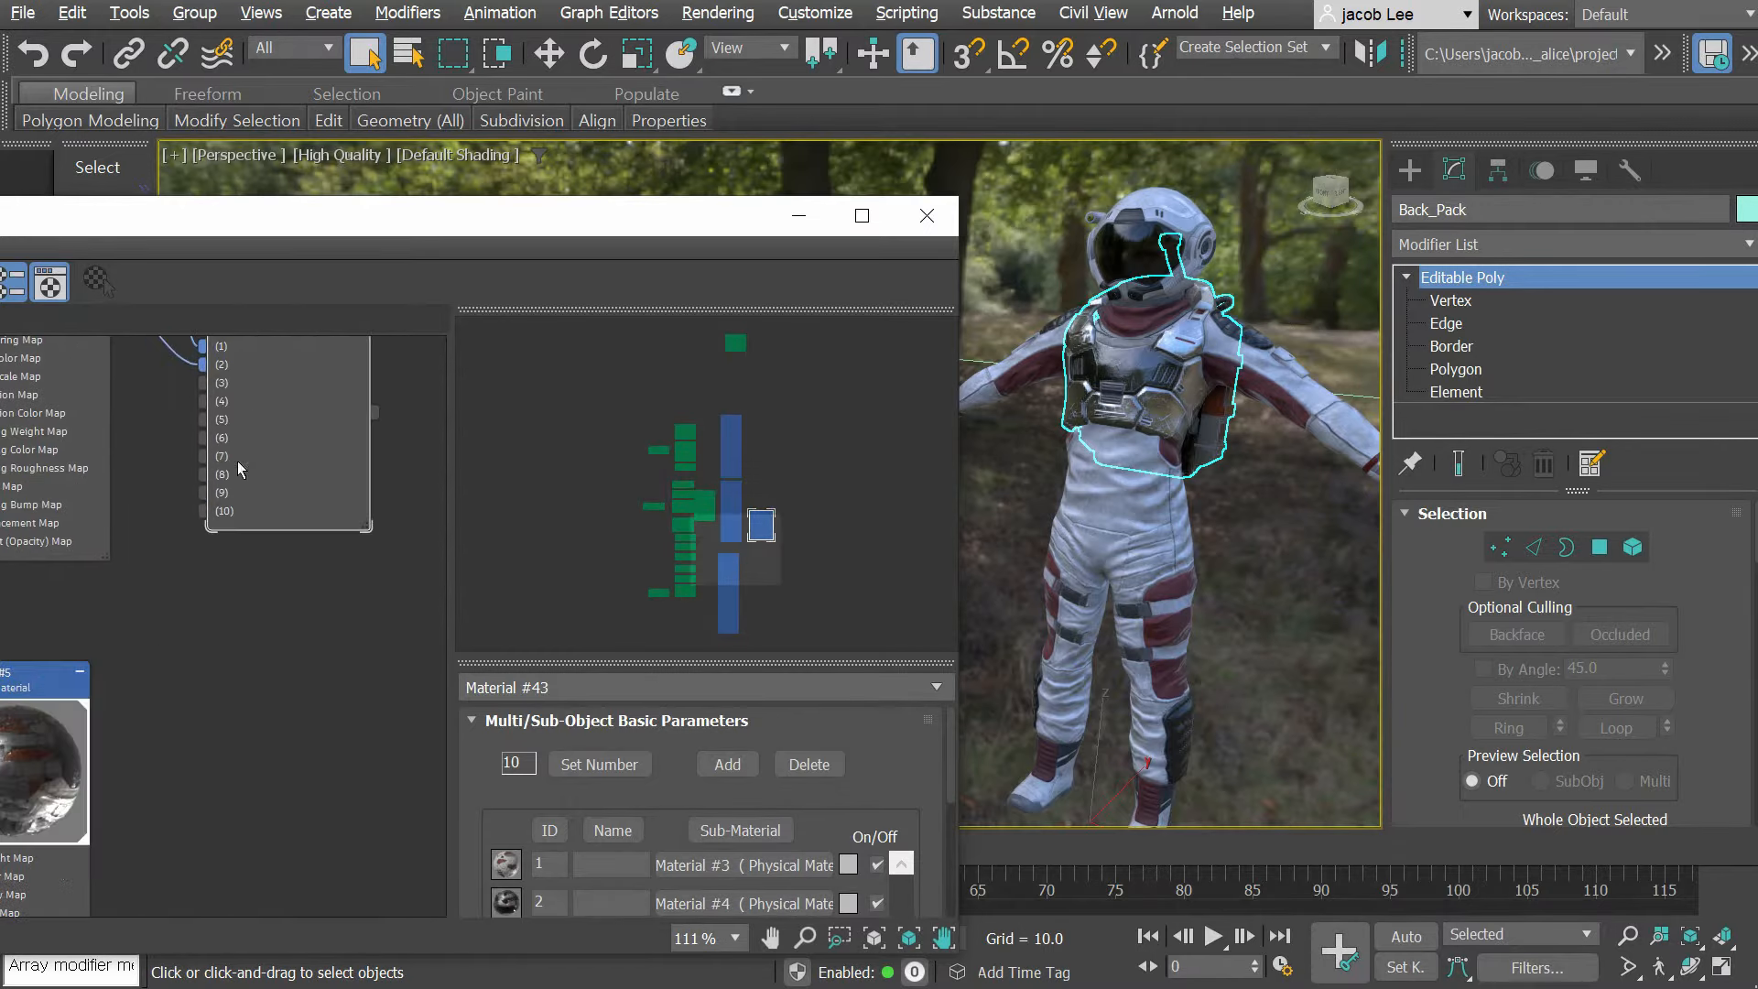
scroll(150, 716, down, 3)
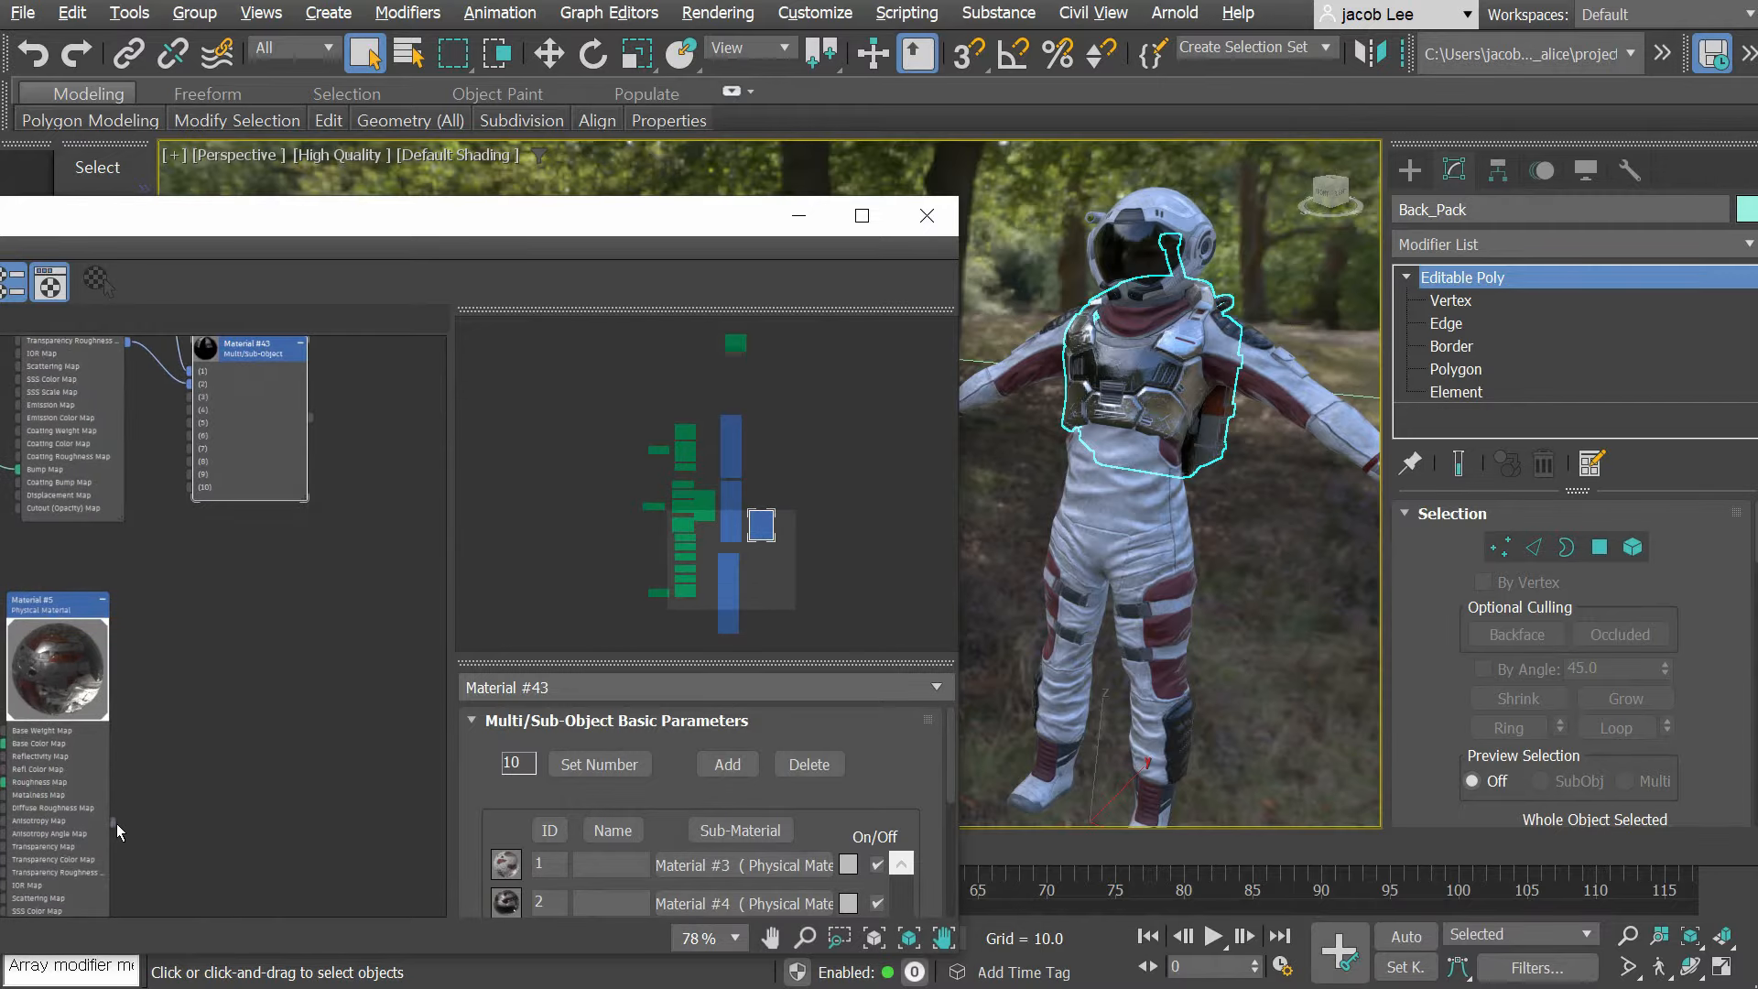
drag(187, 397, 117, 825)
middle_drag(299, 504, 355, 645)
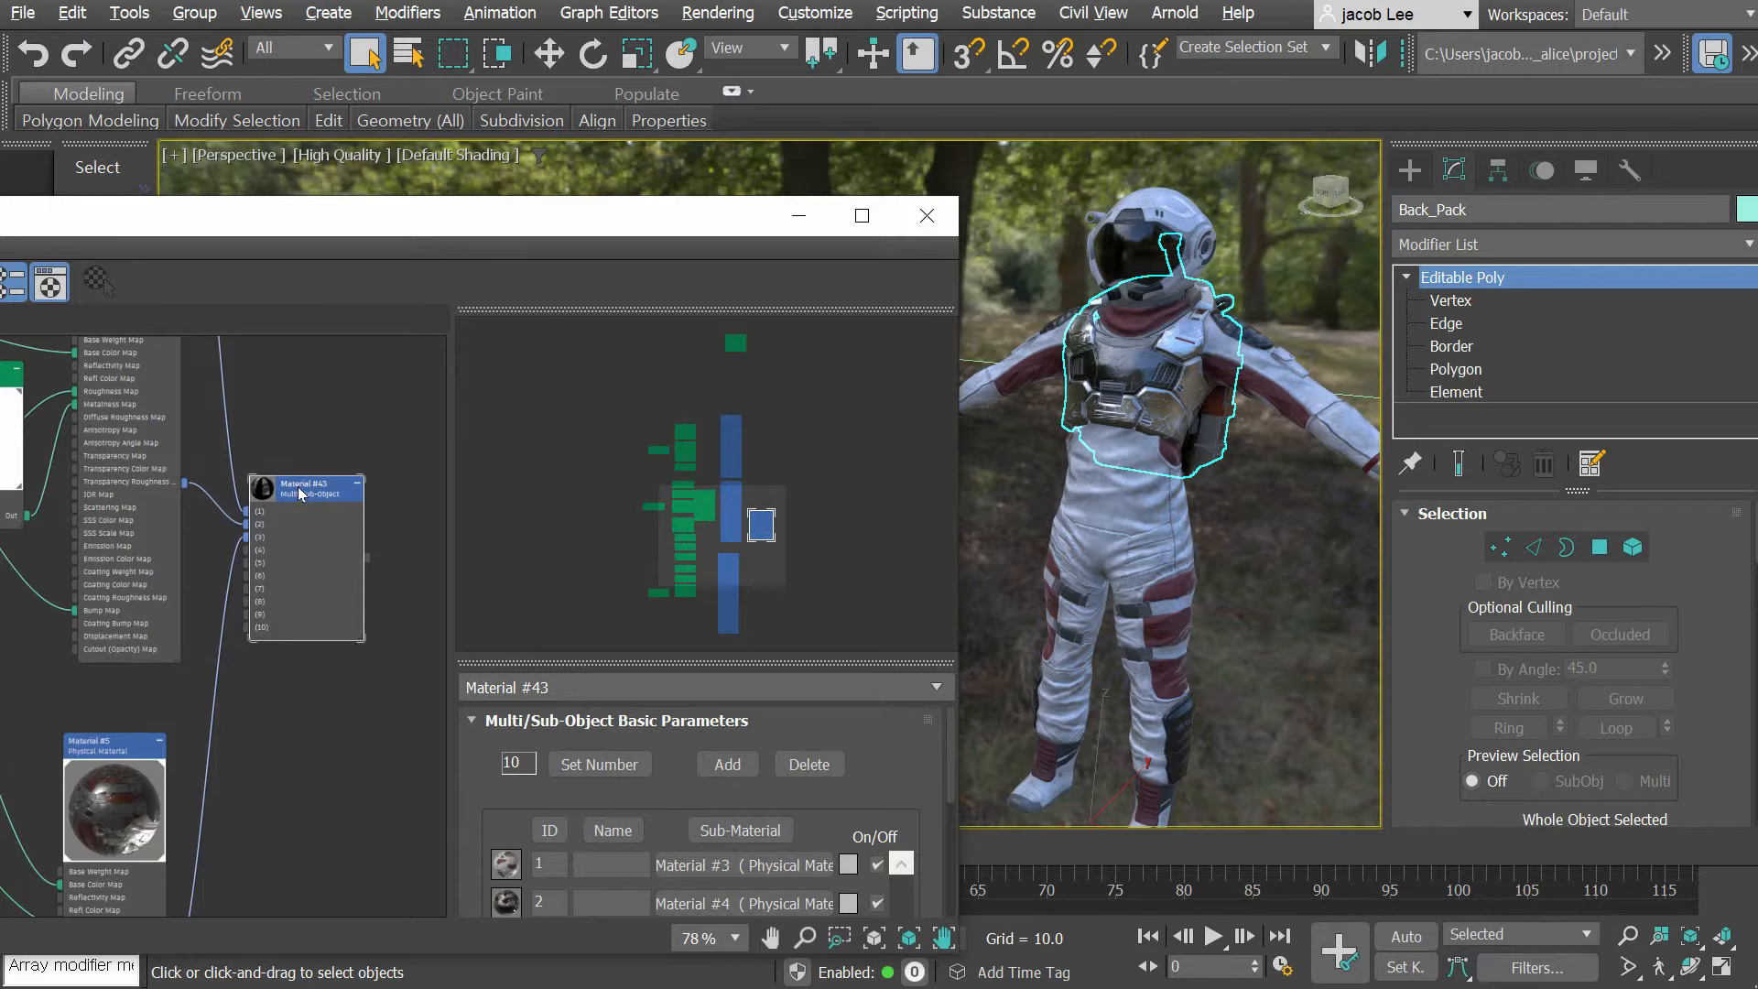
Step: Select all three astronaut objects and assign the Multi/Sub-Object Material #43 to them
key(ctrl+a)
key(a)
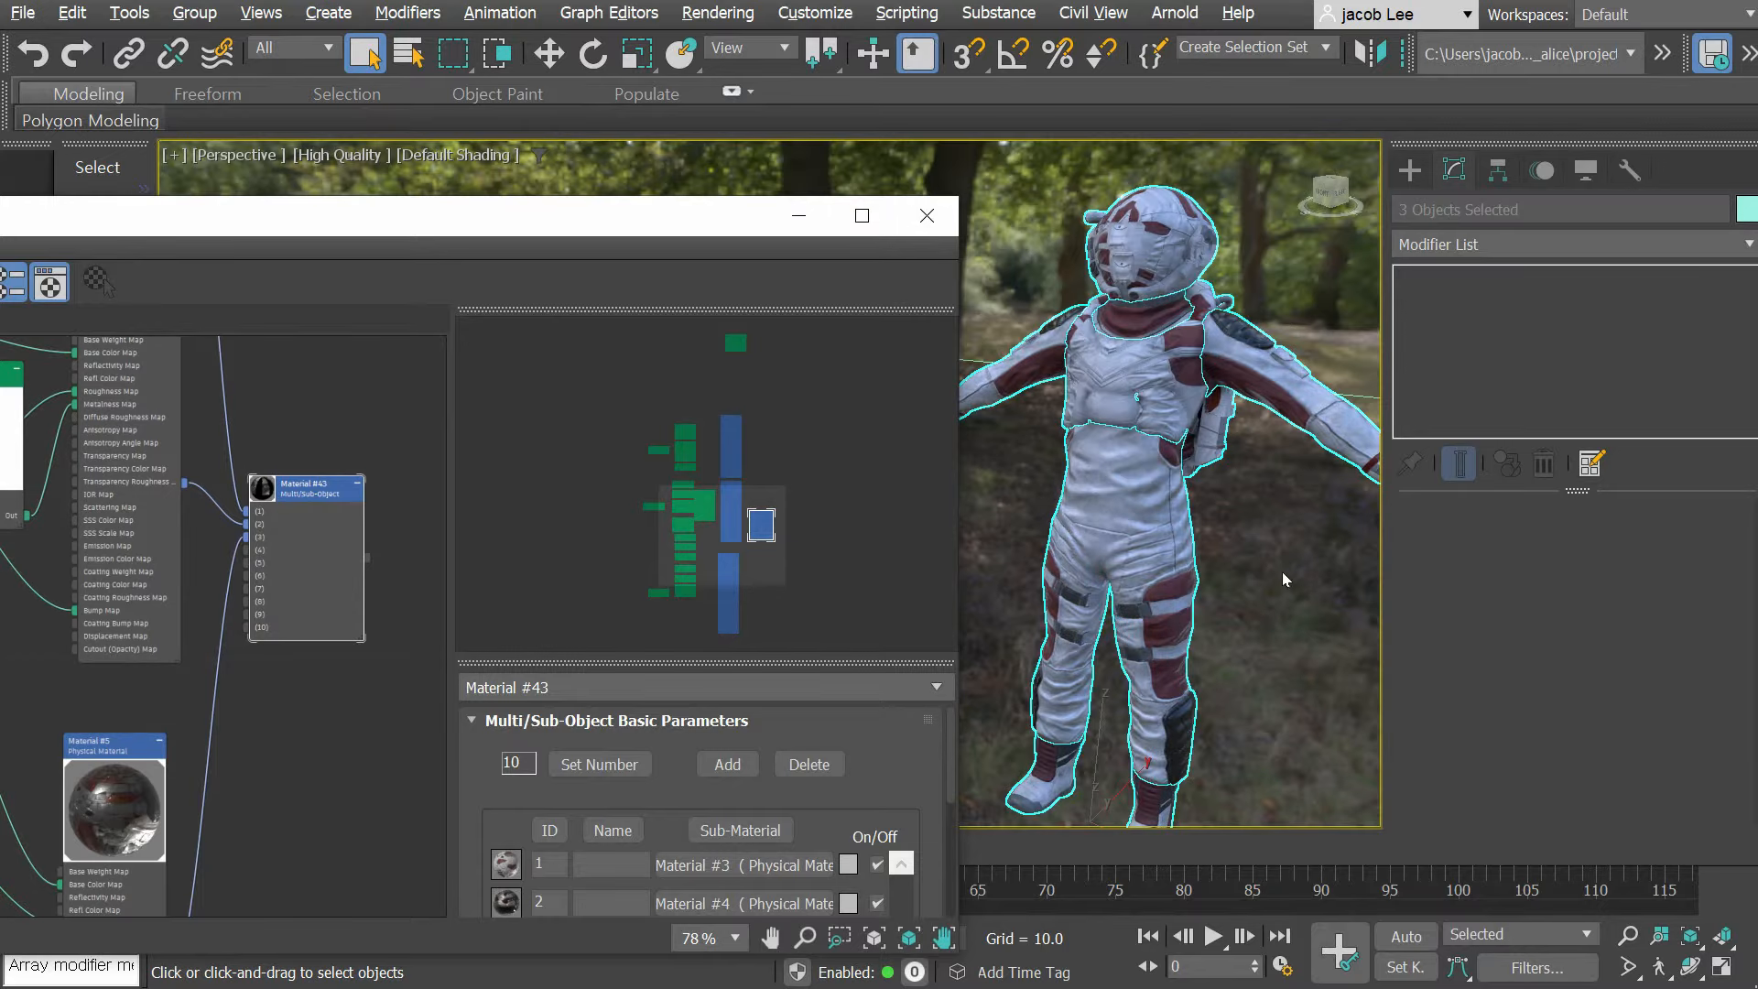
Step: Set the material ID of the helmet and shoes object's polygons to 2, and deselect the object
click(1196, 610)
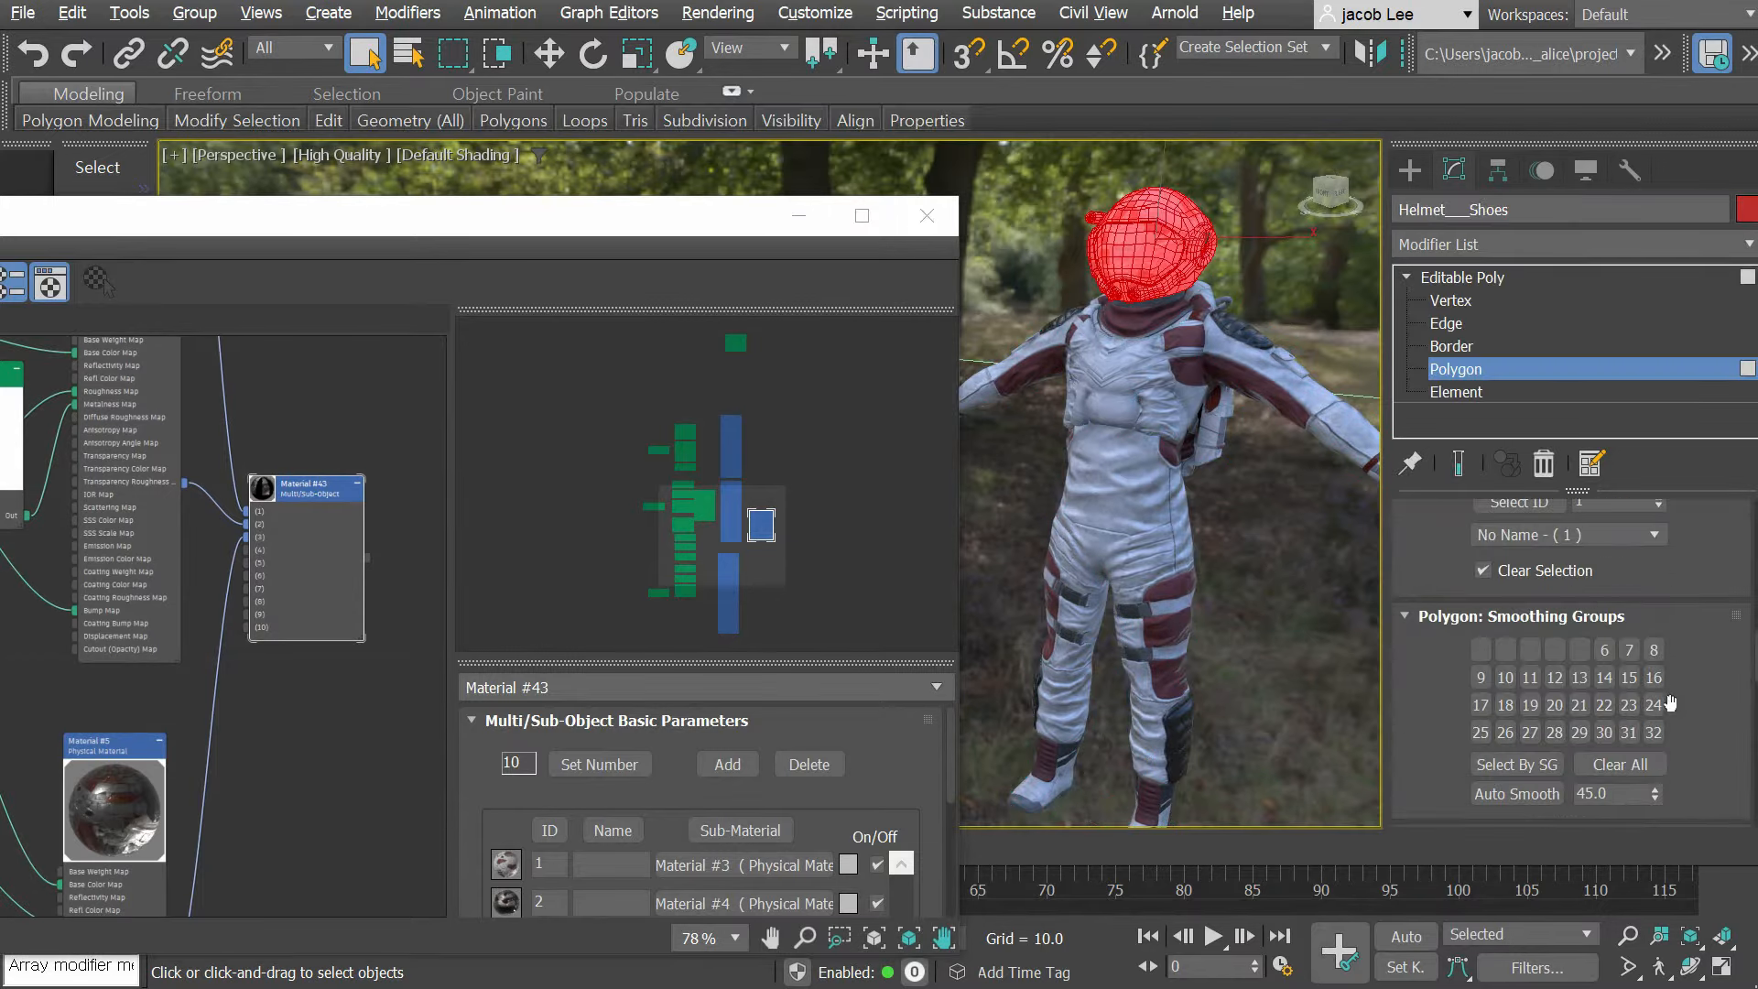
scroll(1668, 659, up, 2)
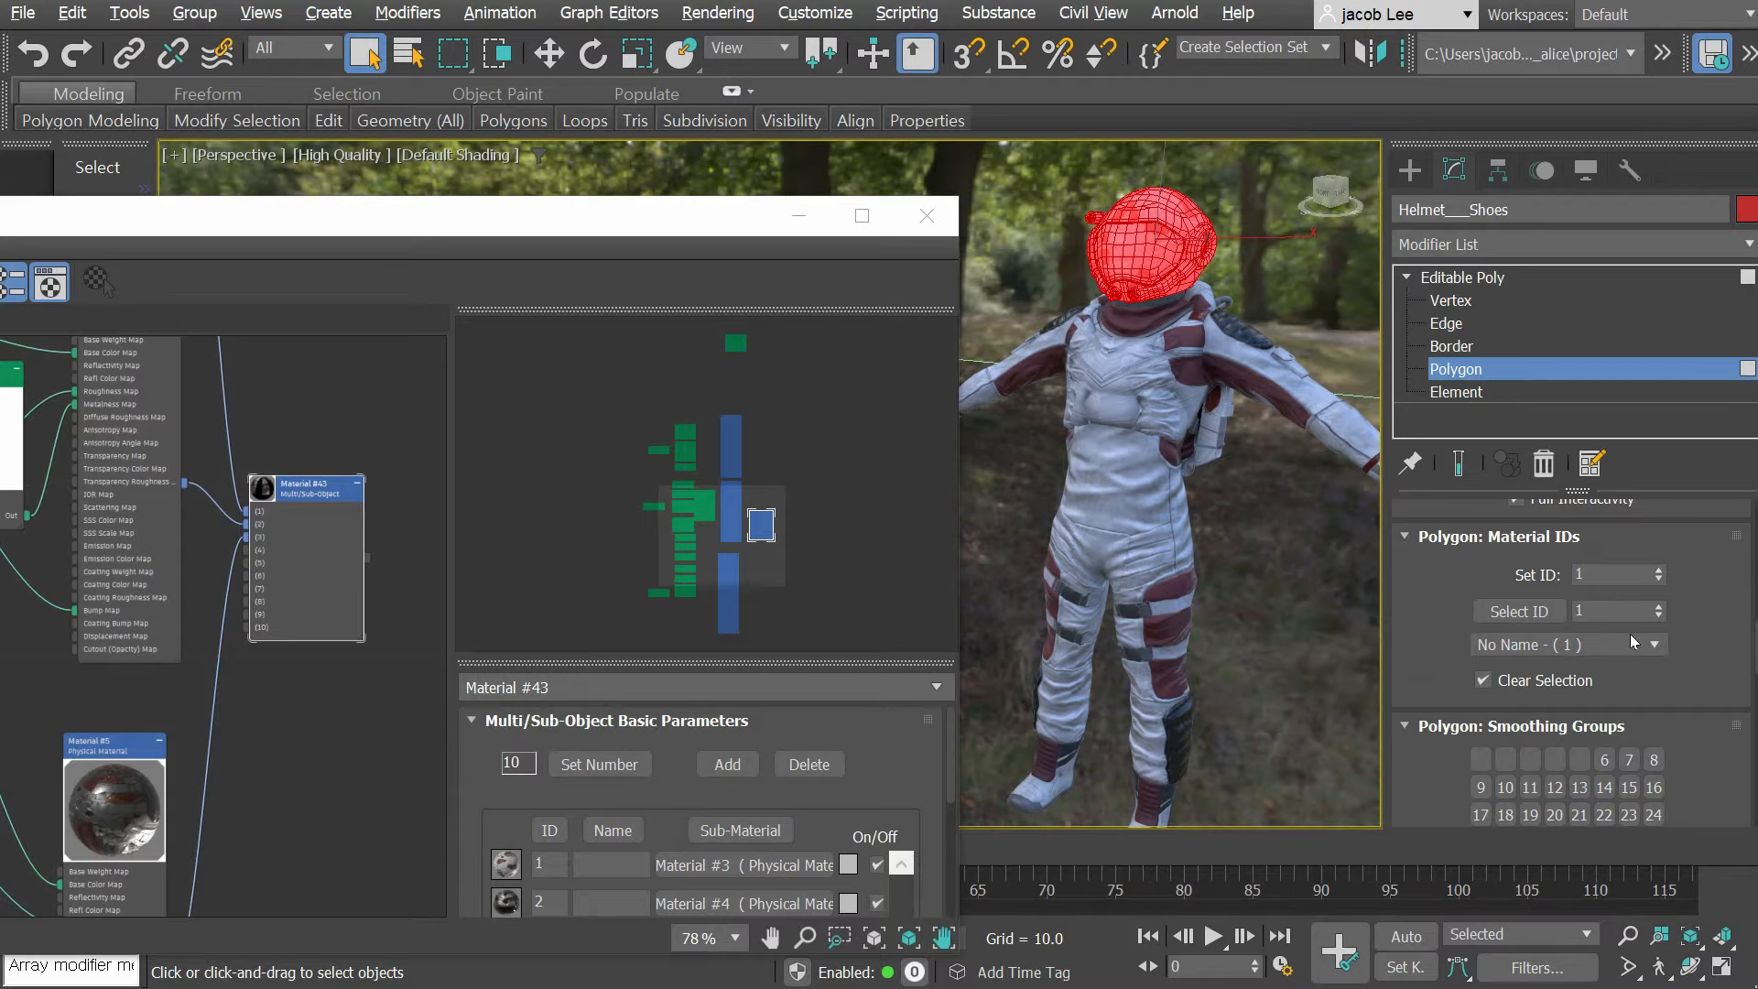
double_click(1613, 576)
text(2)
key(Return)
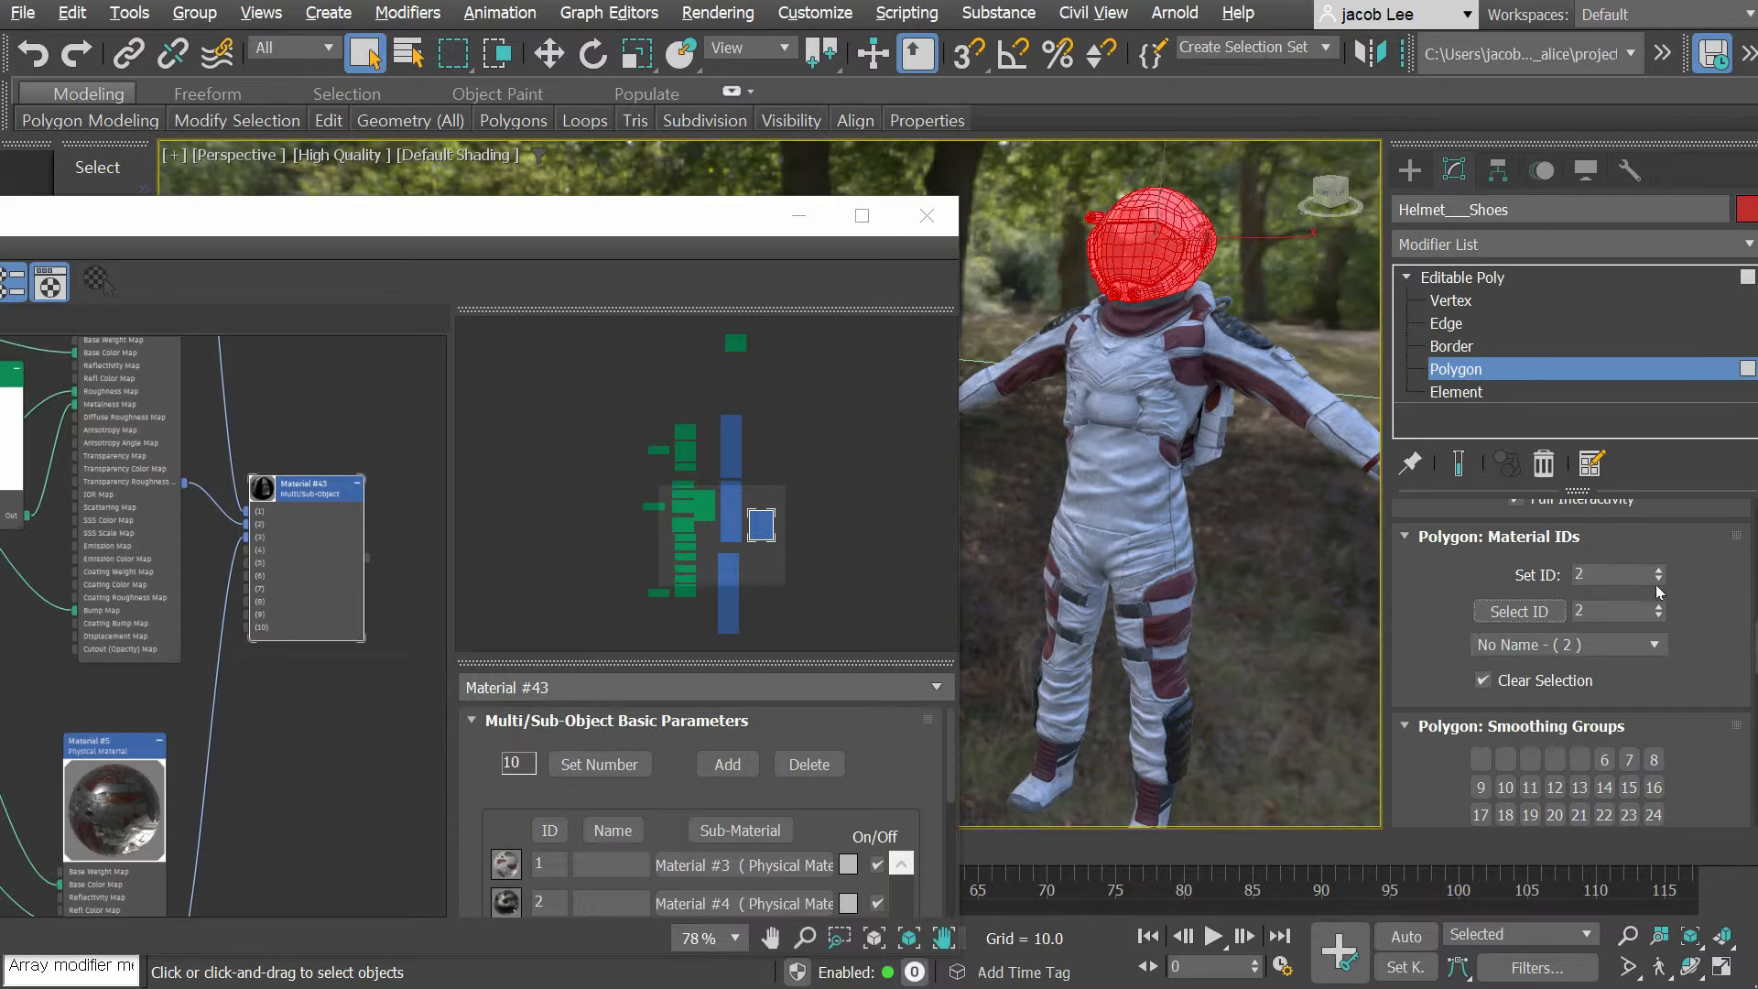
click(1455, 371)
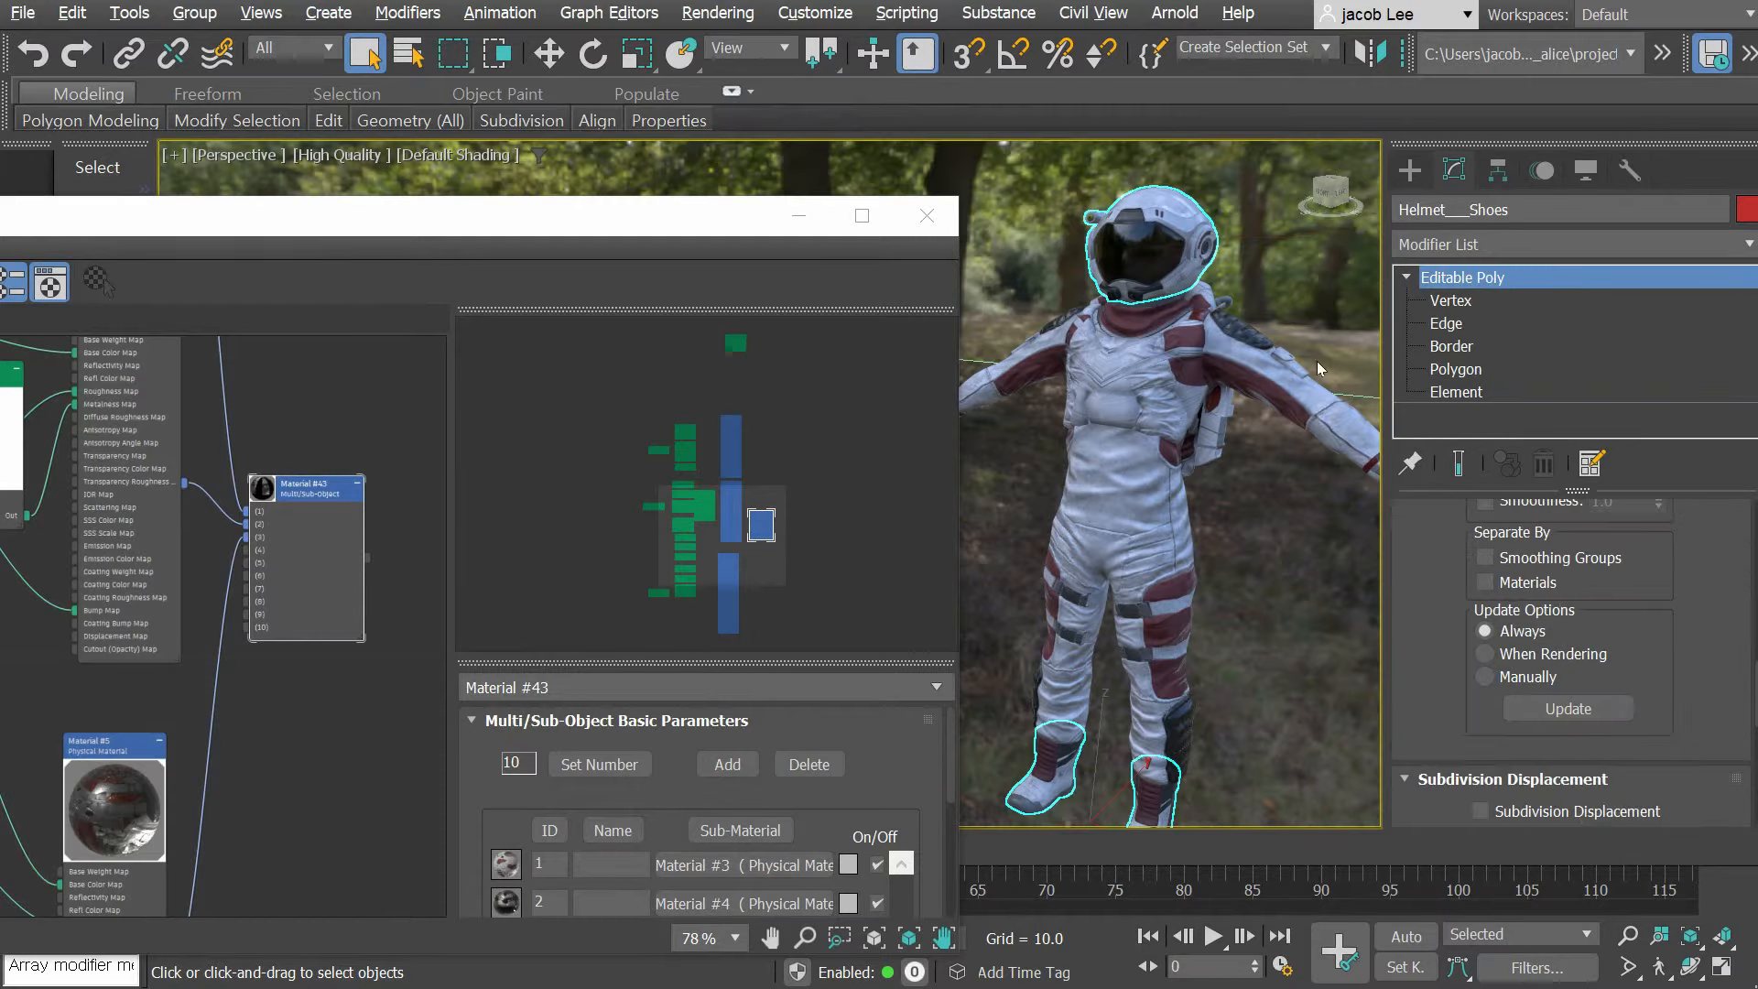
click(1306, 535)
Step: Set the material ID of the Back_Pack object's elements to 3, and deselect the object
click(1117, 387)
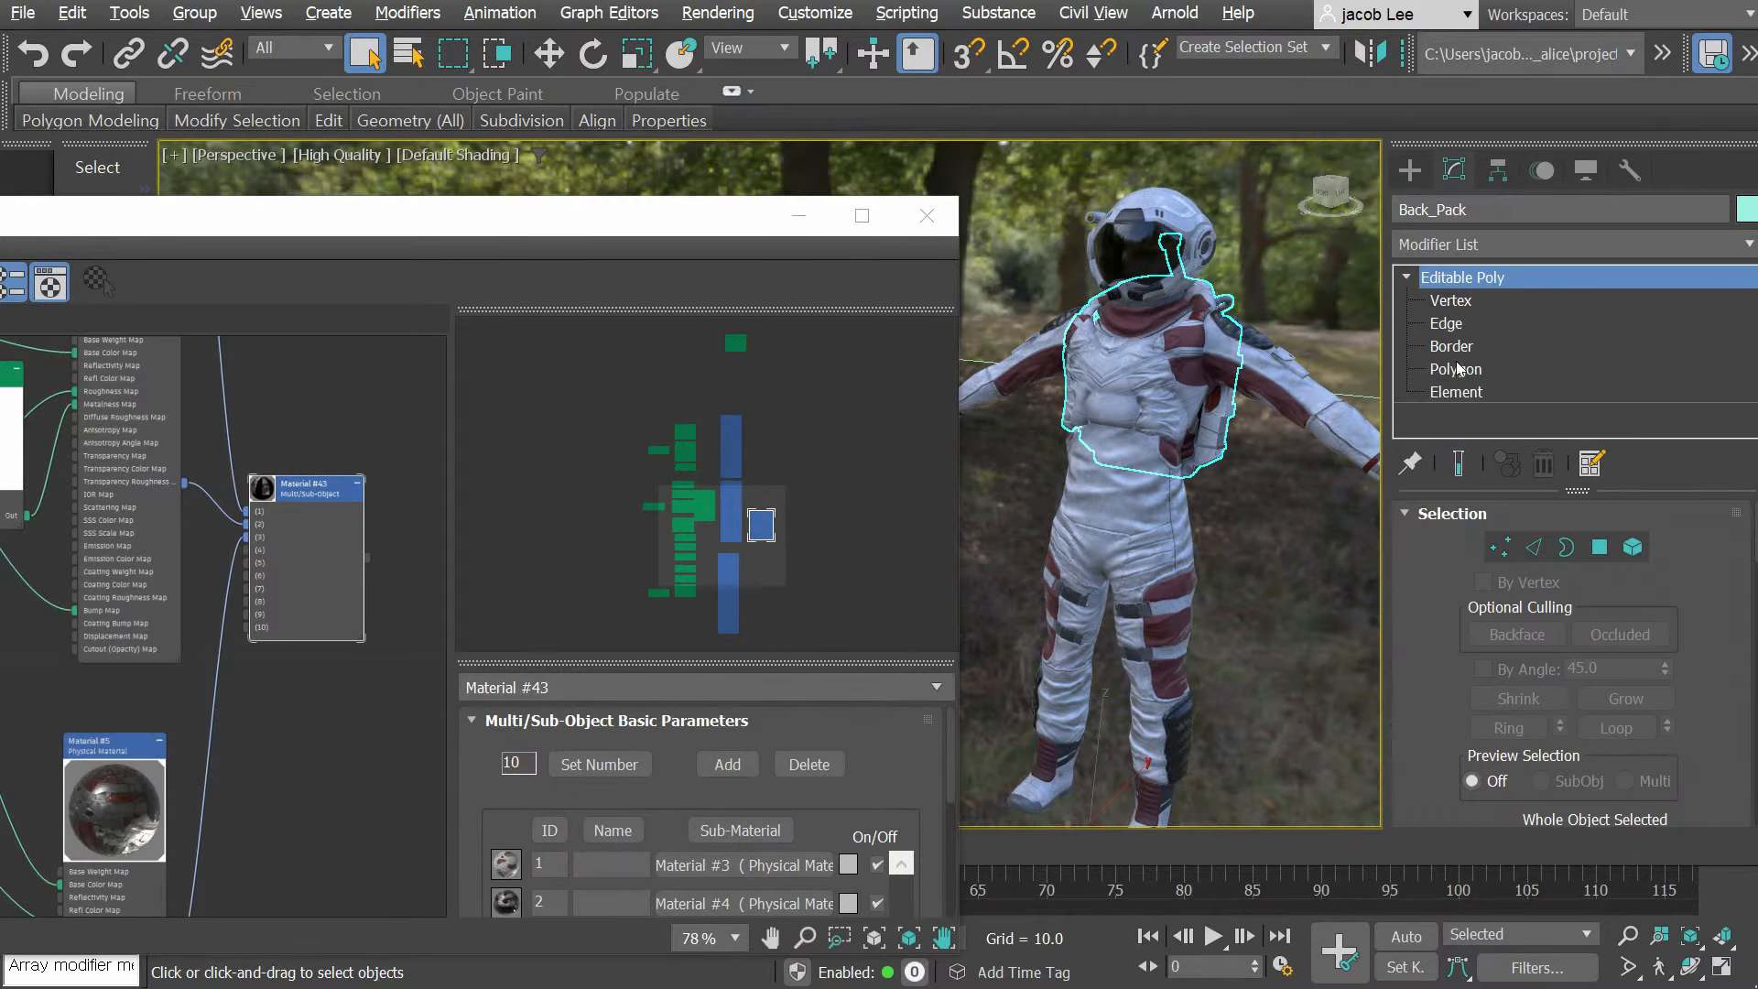
click(1460, 392)
double_click(1591, 552)
text(3)
key(Return)
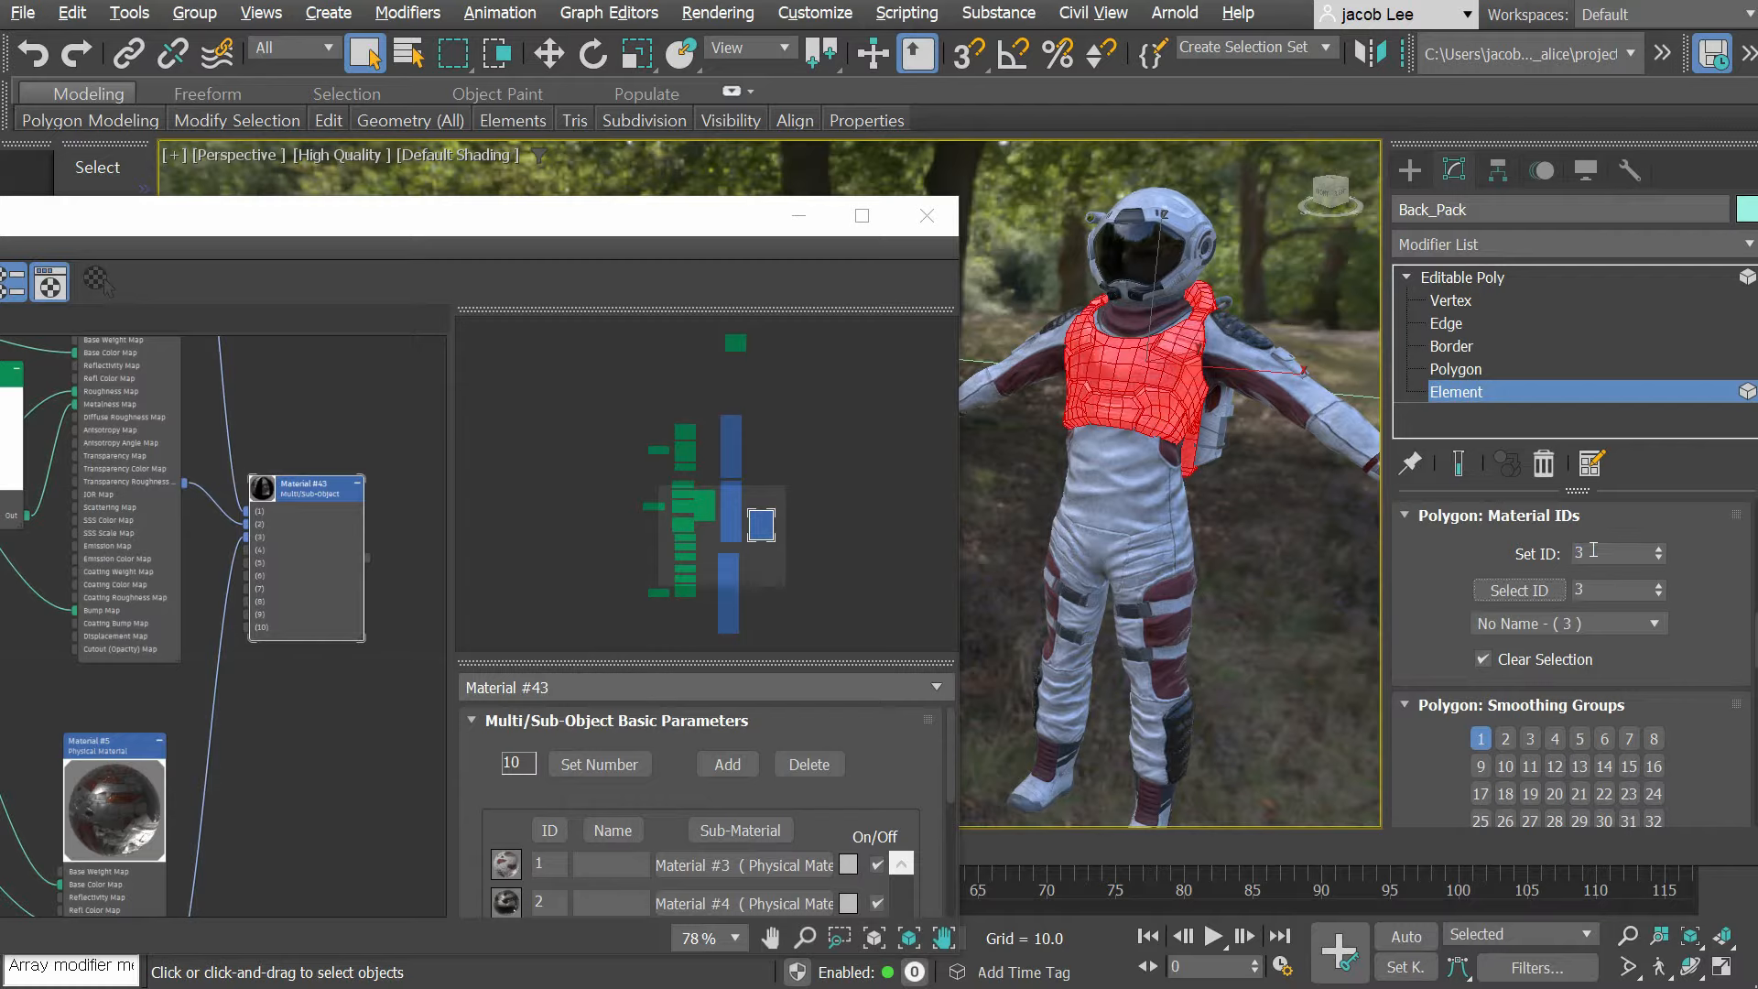
click(1277, 586)
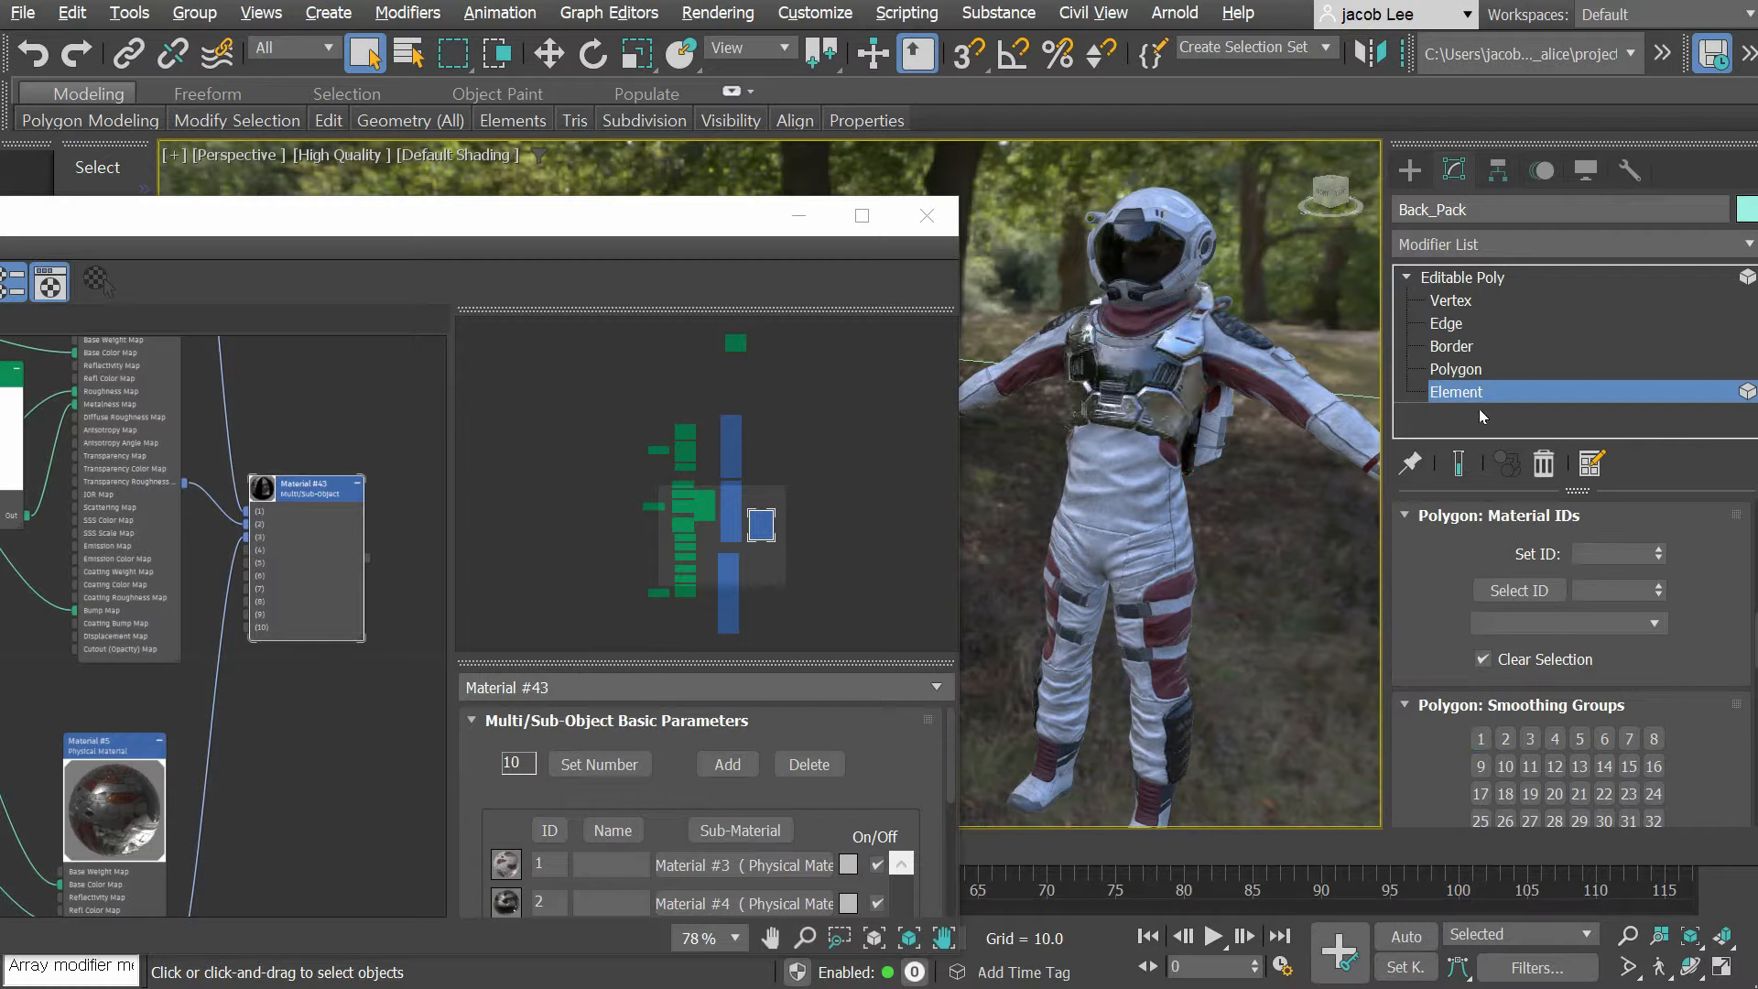
click(1462, 394)
click(1281, 576)
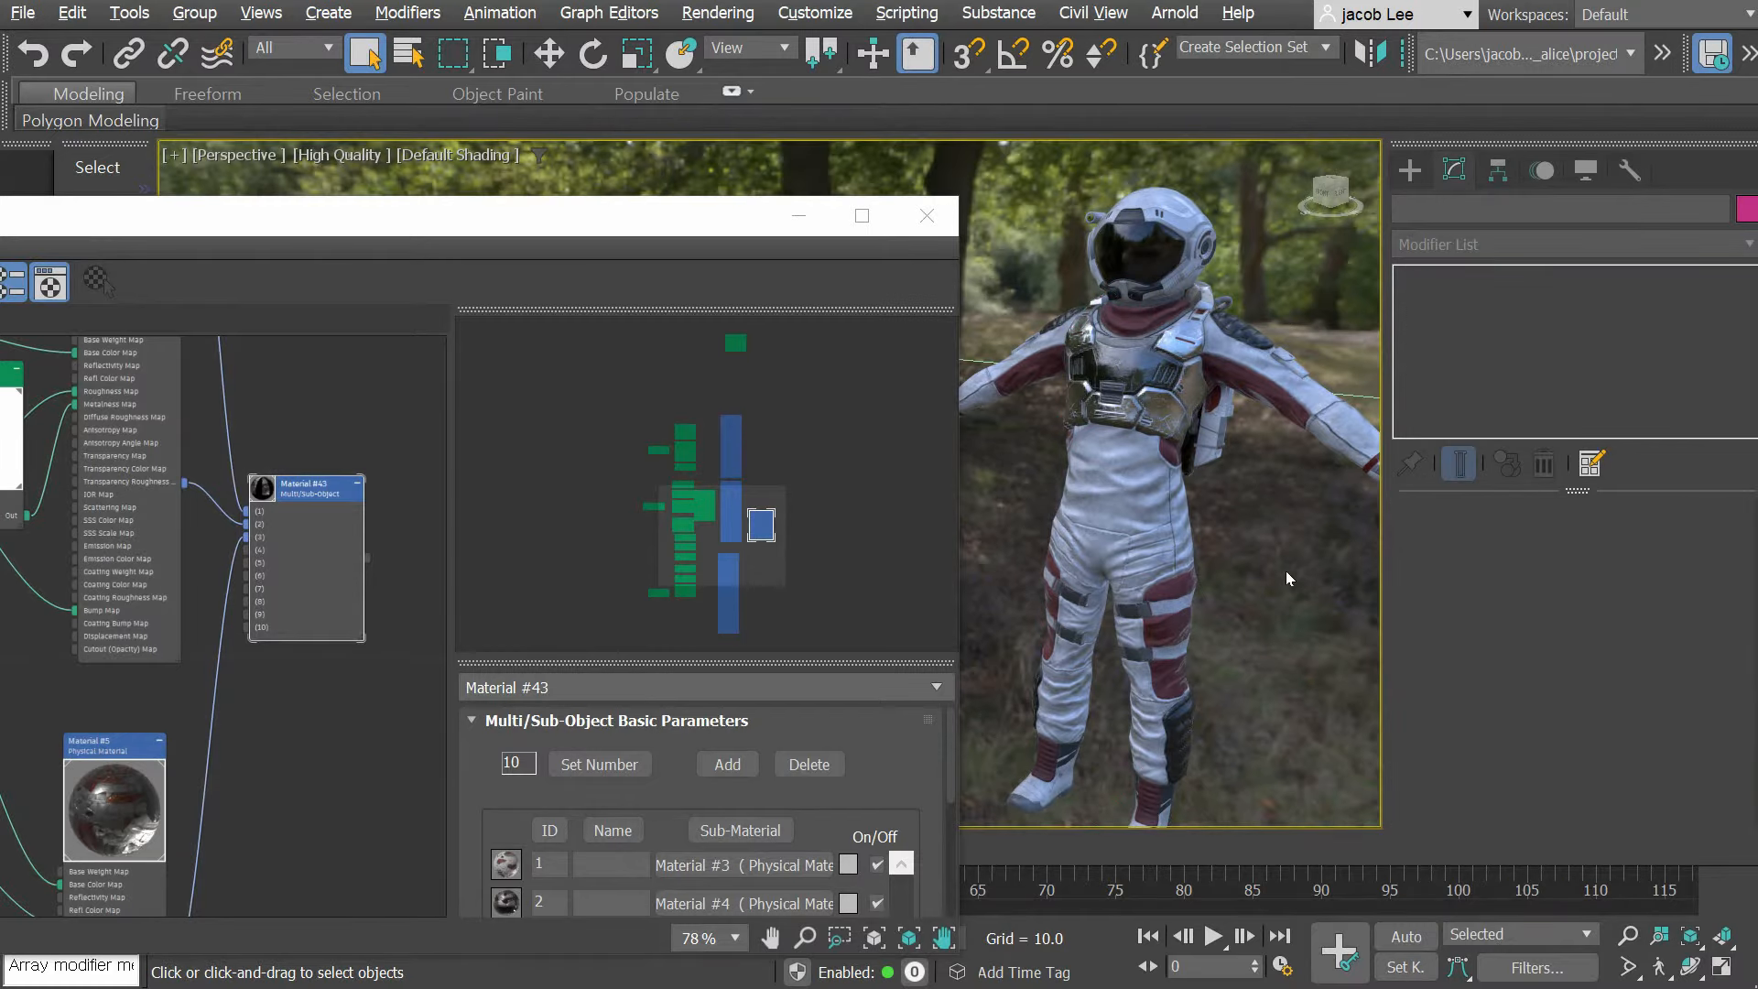
click(1249, 503)
Step: Examine the slots of the Multi/Sub-Object Material #43 node and the matching IDs in its sub-material list
scroll(306, 490, up, 4)
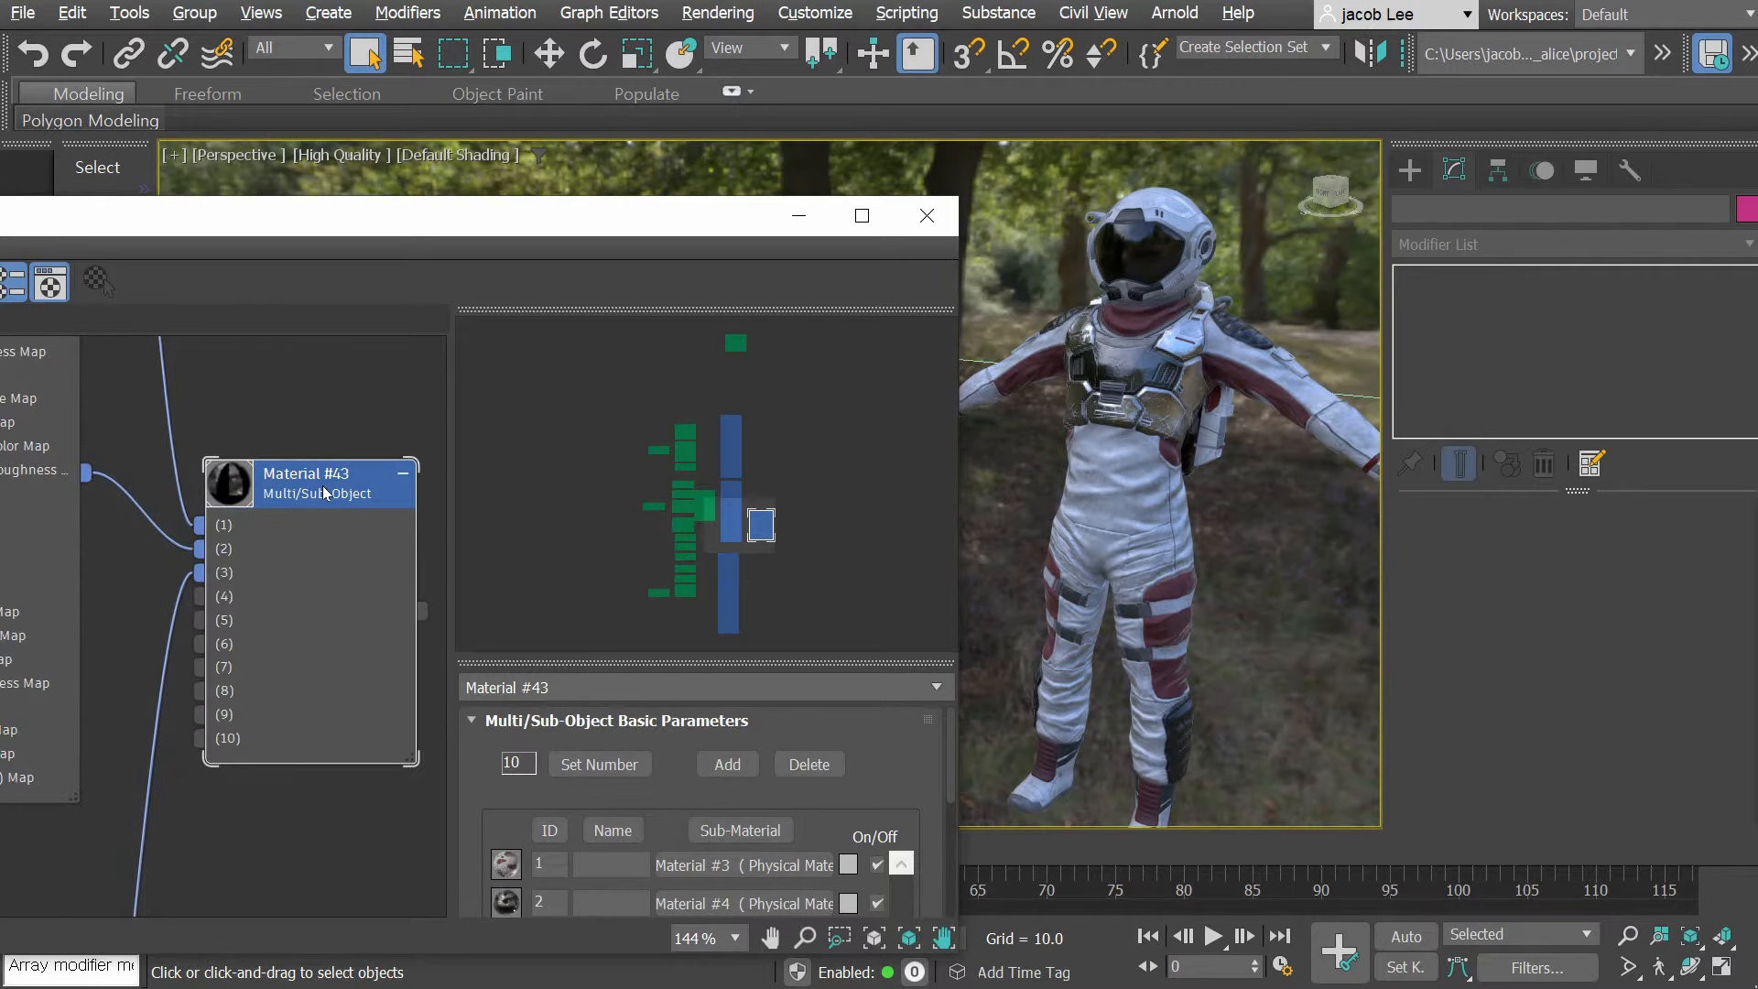
middle_drag(330, 497, 250, 497)
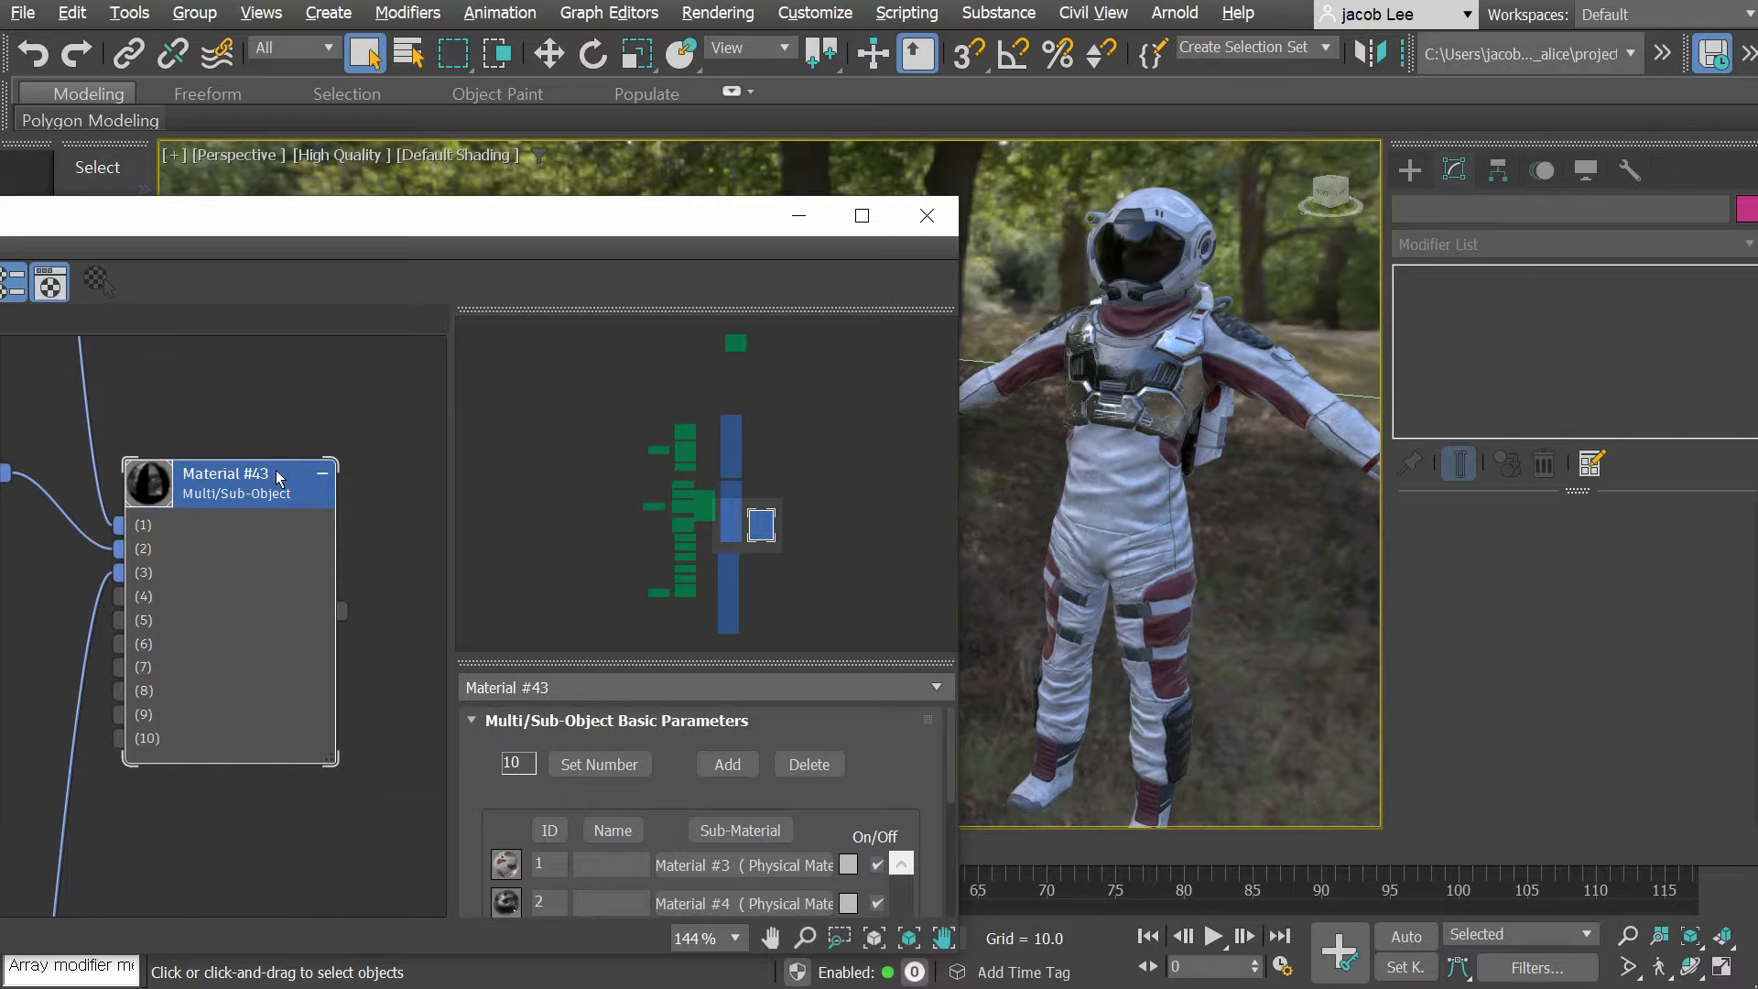
scroll(311, 504, down, 2)
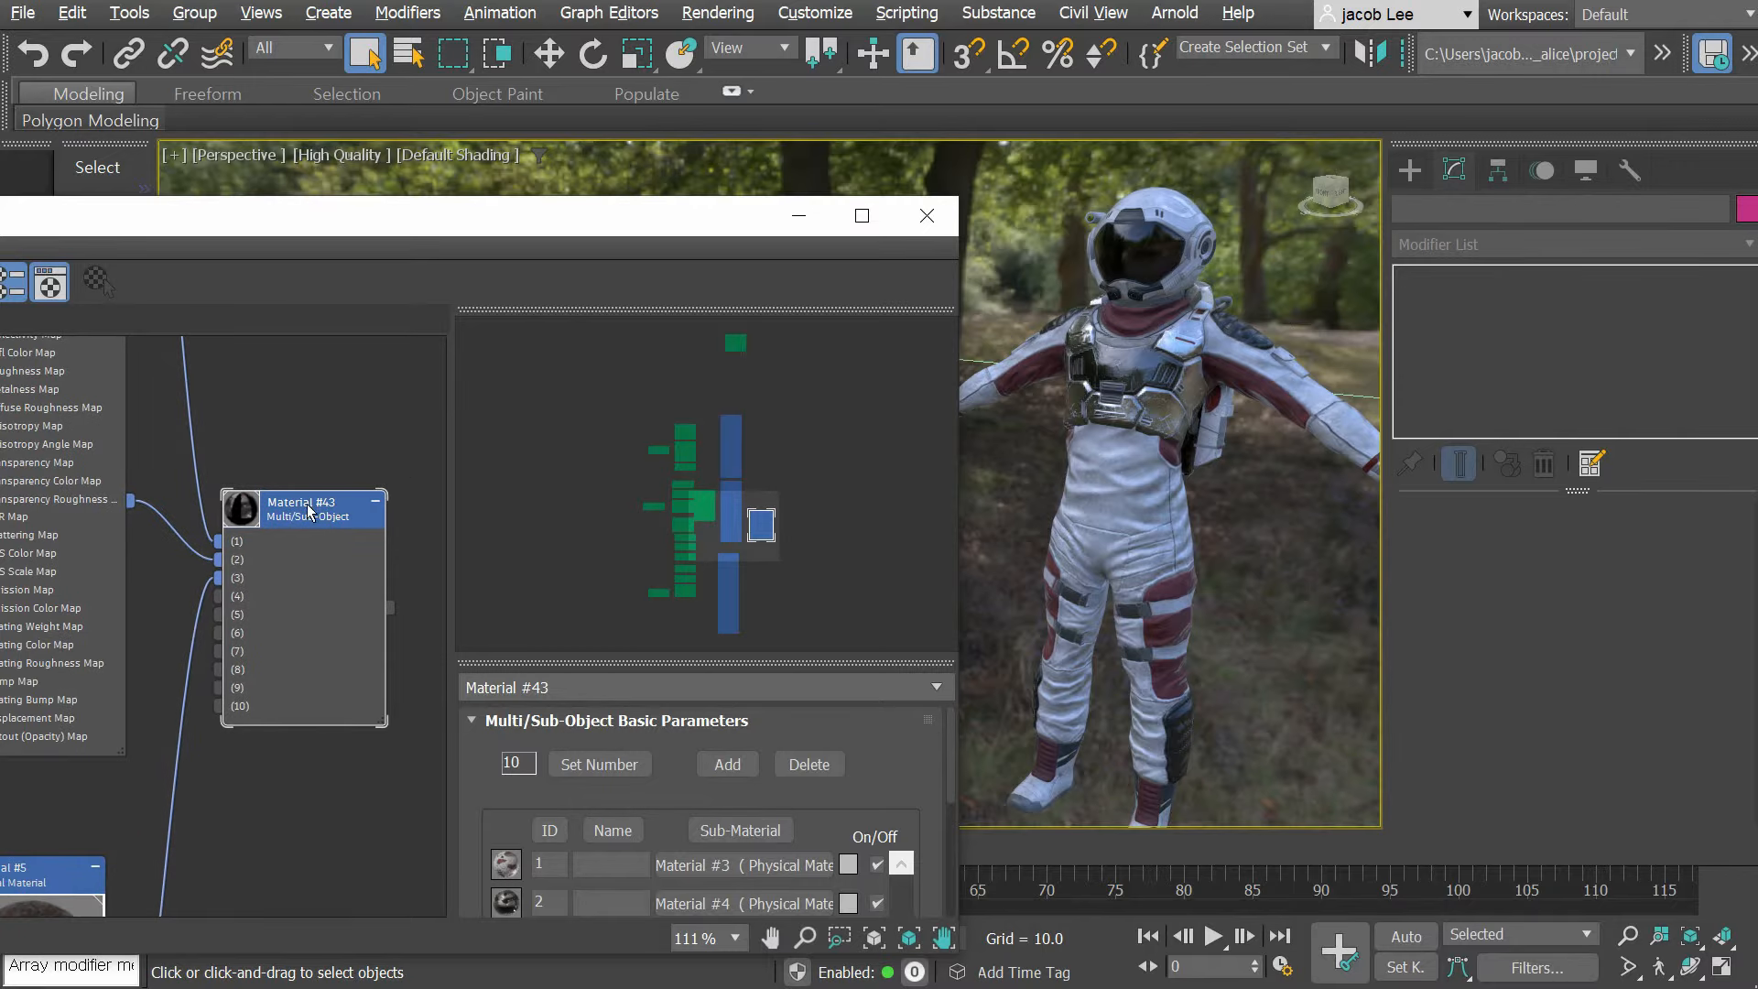
scroll(308, 518, up, 1)
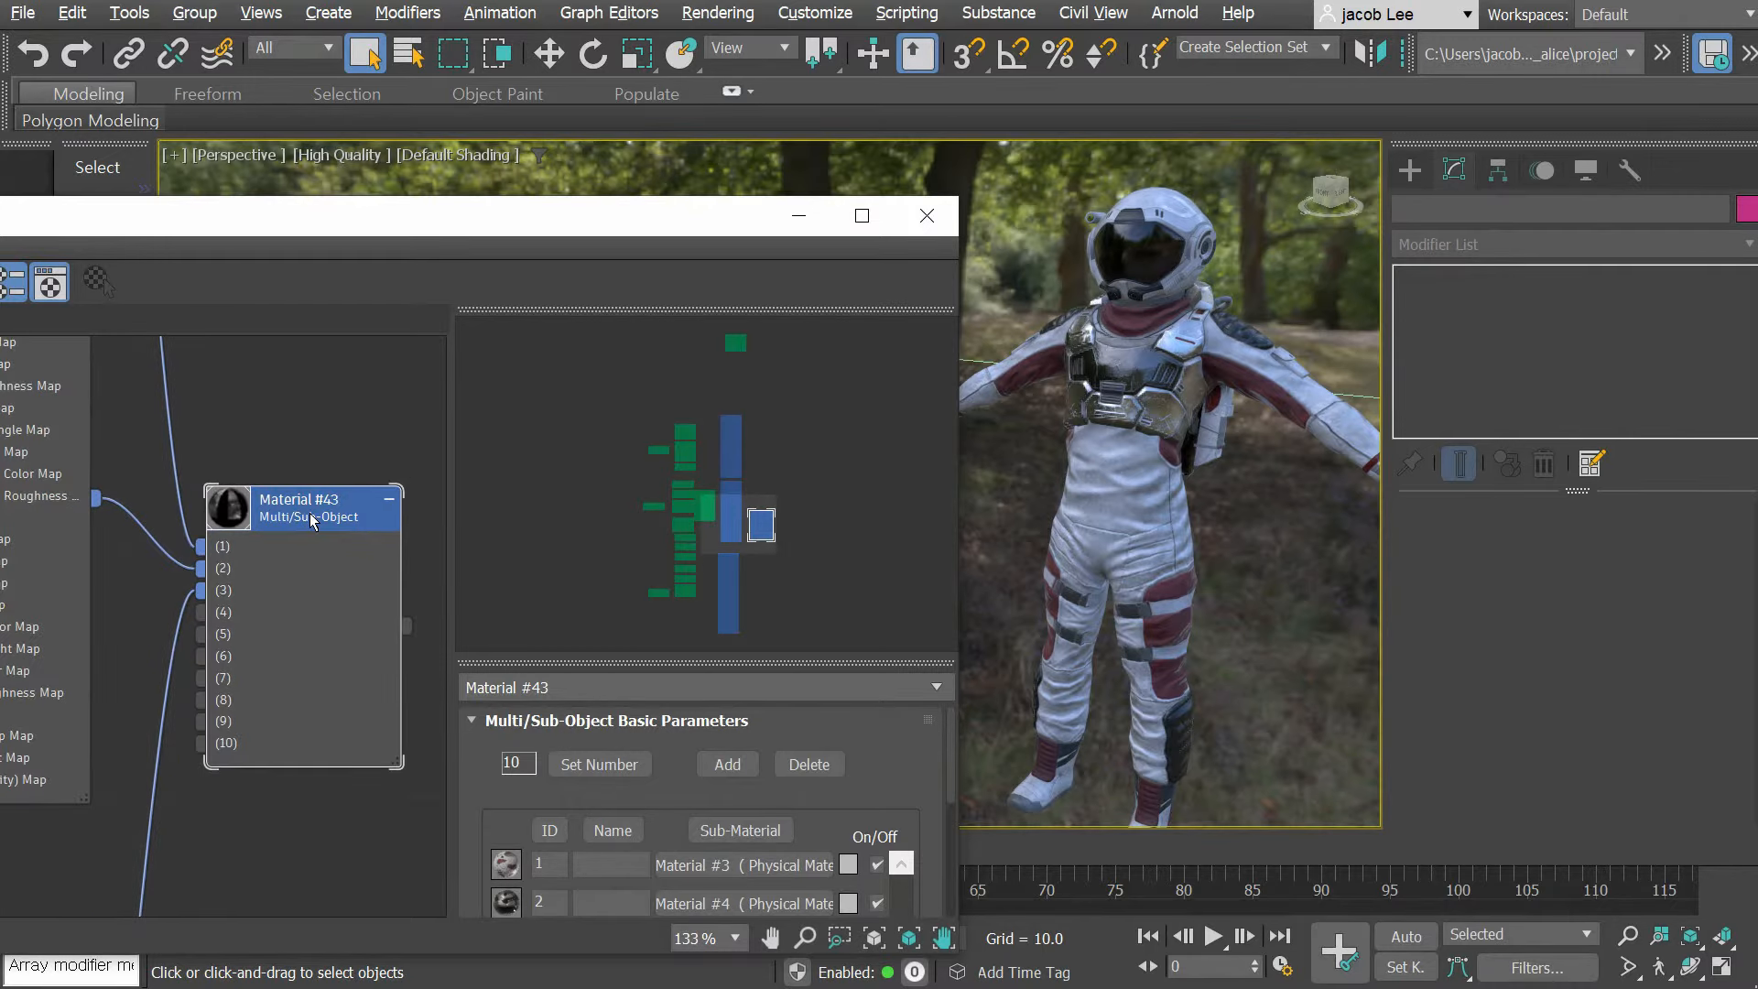
scroll(812, 746, down, 2)
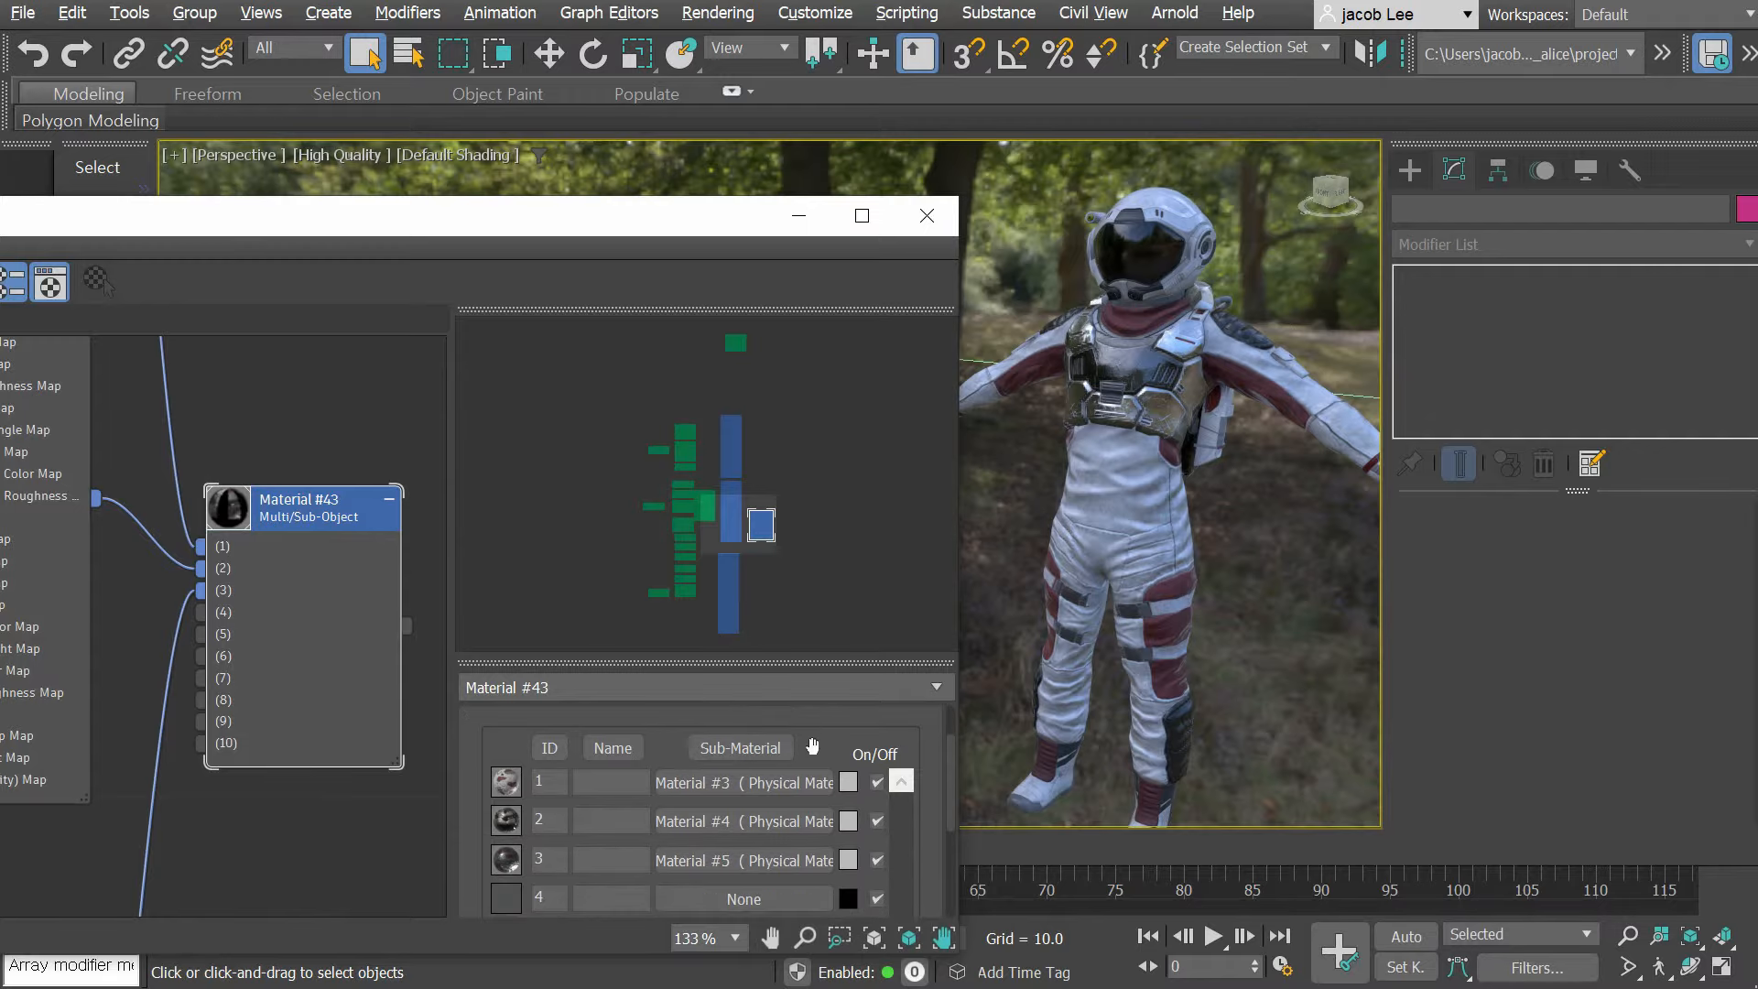
Step: Bring the whole Slate Material Editor window into view and duplicate the complete Material #43 node network beside the original
drag(602, 222, 611, 152)
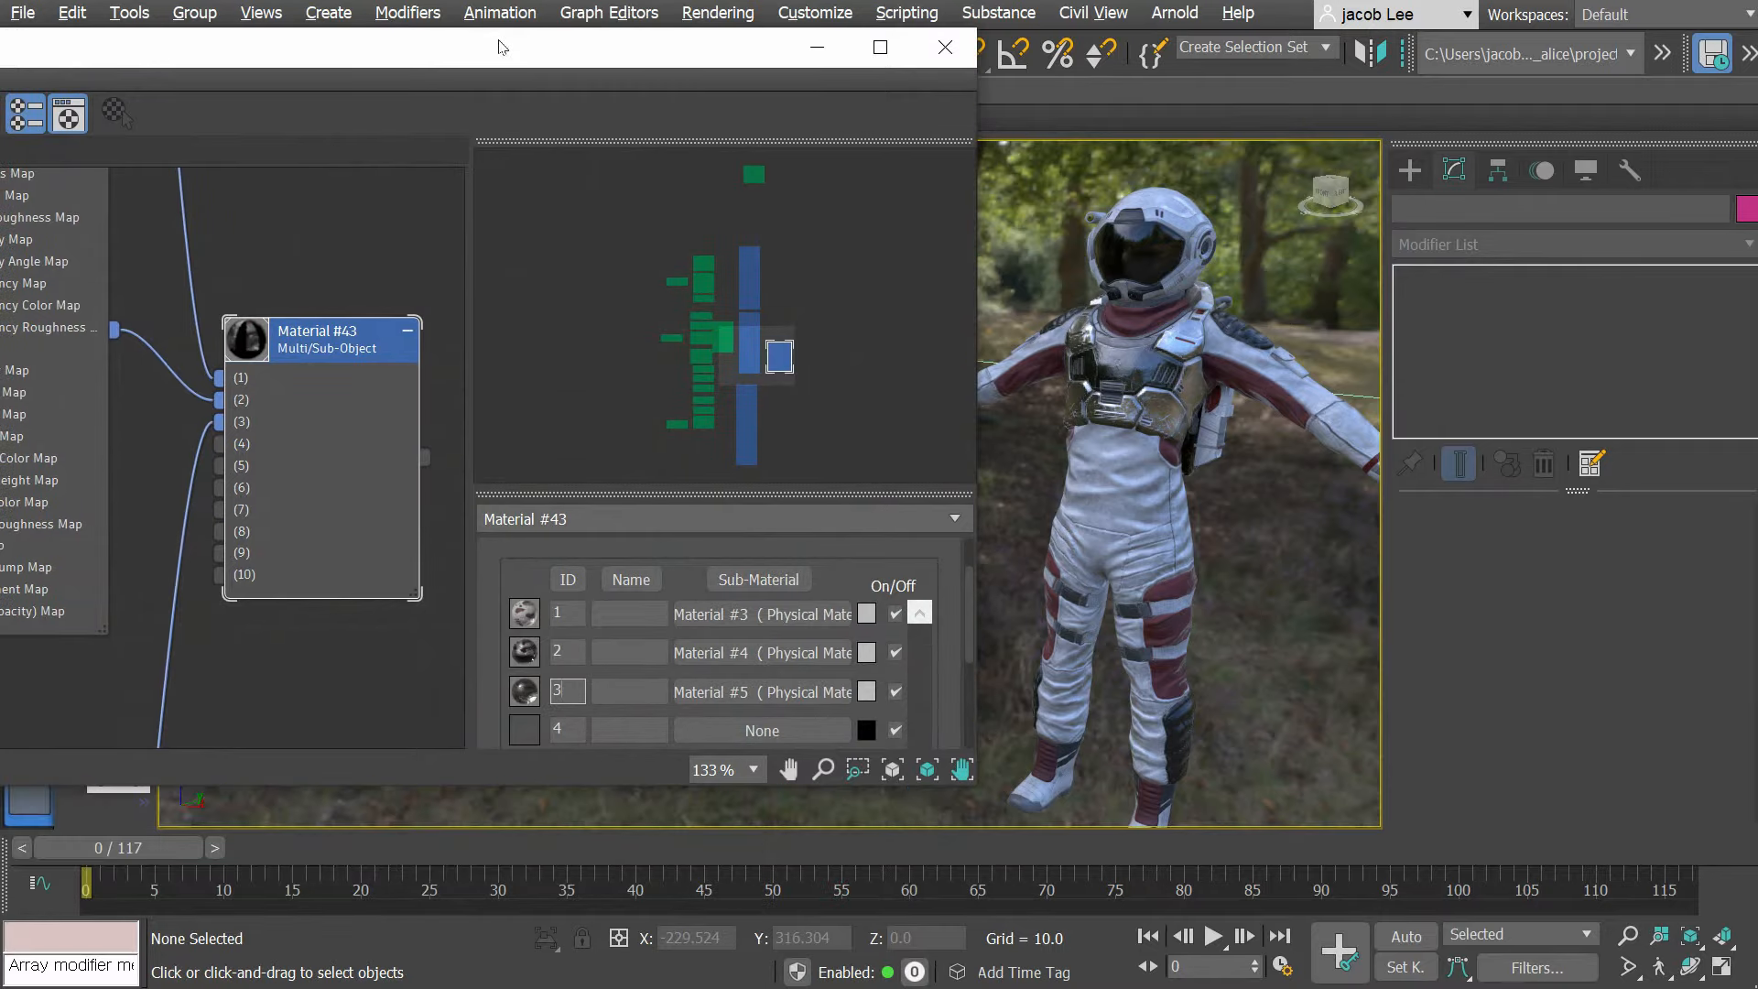
drag(502, 46, 1180, 73)
scroll(945, 382, down, 10)
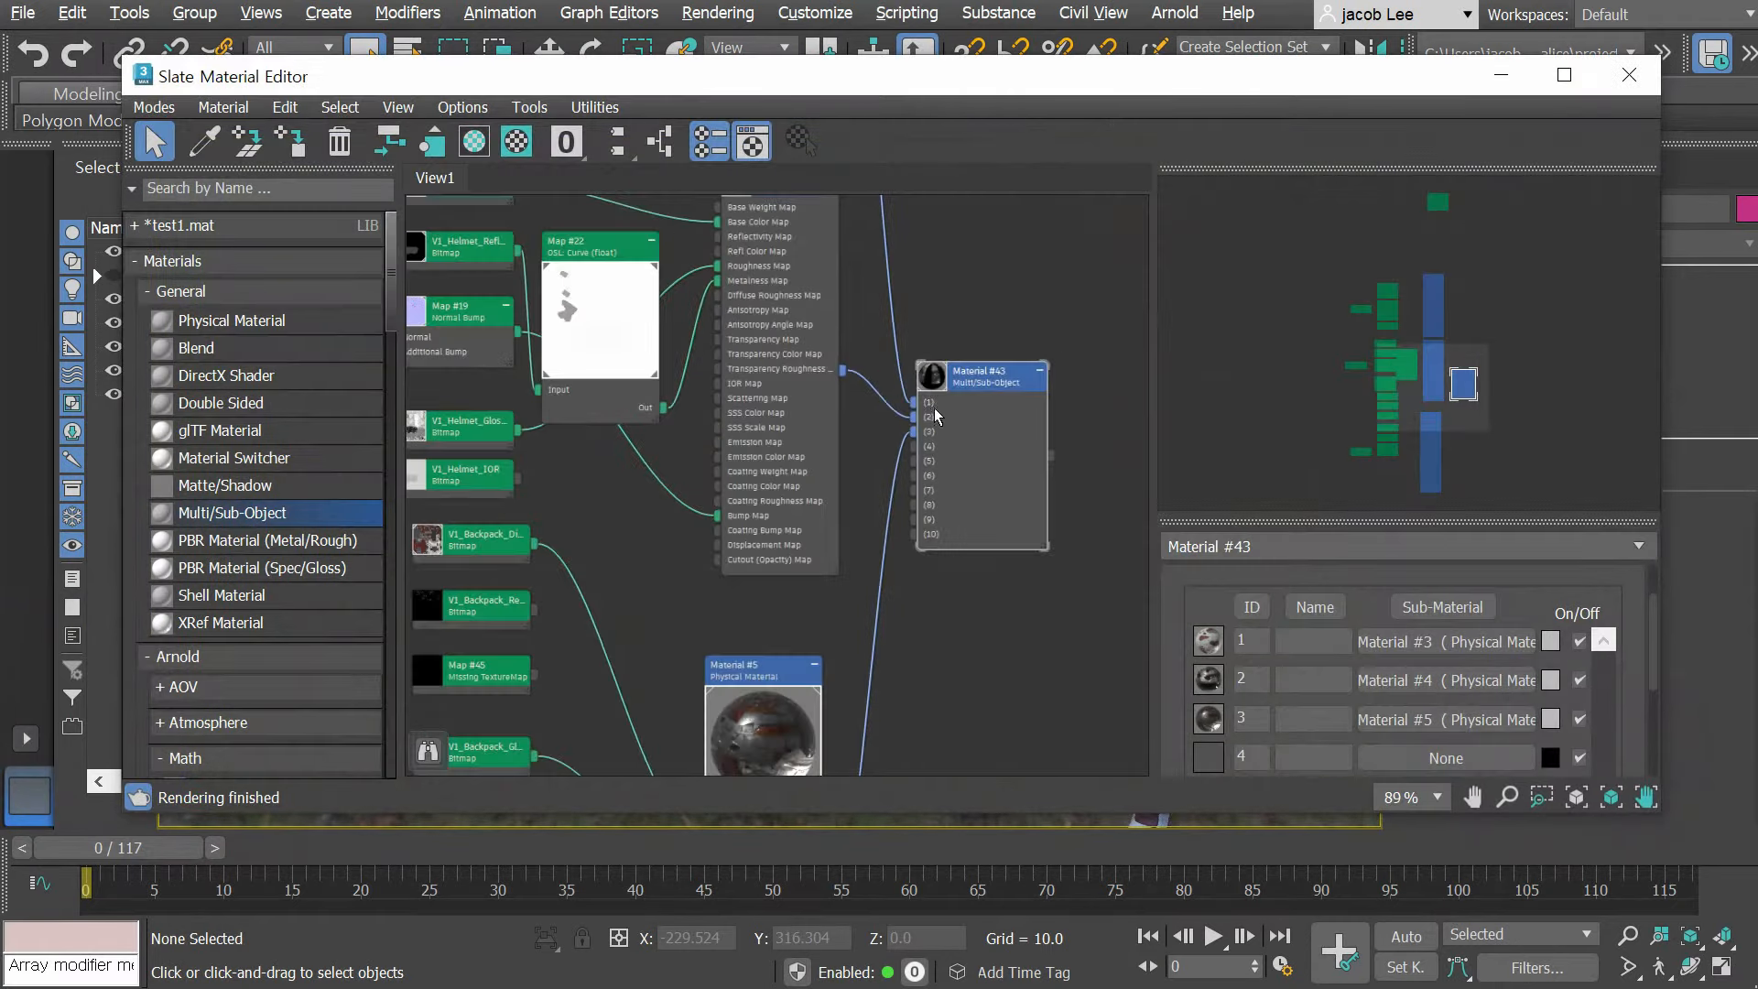
scroll(952, 432, up, 5)
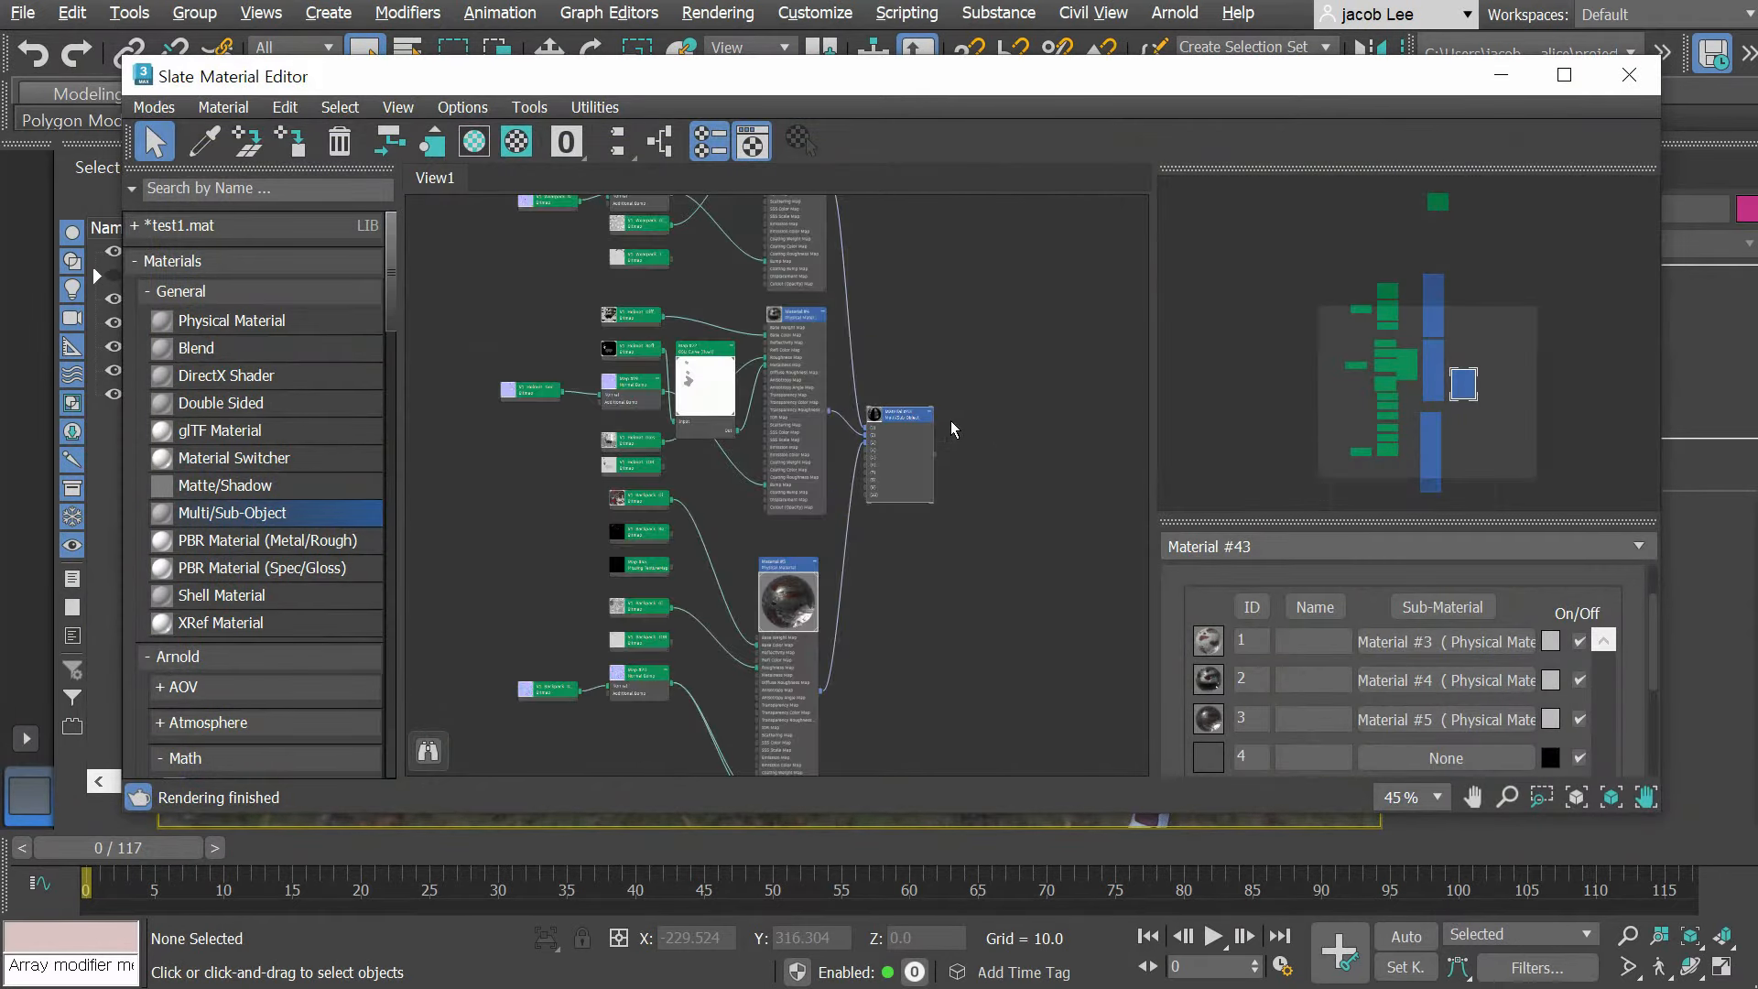
scroll(952, 433, down, 3)
scroll(886, 433, up, 1)
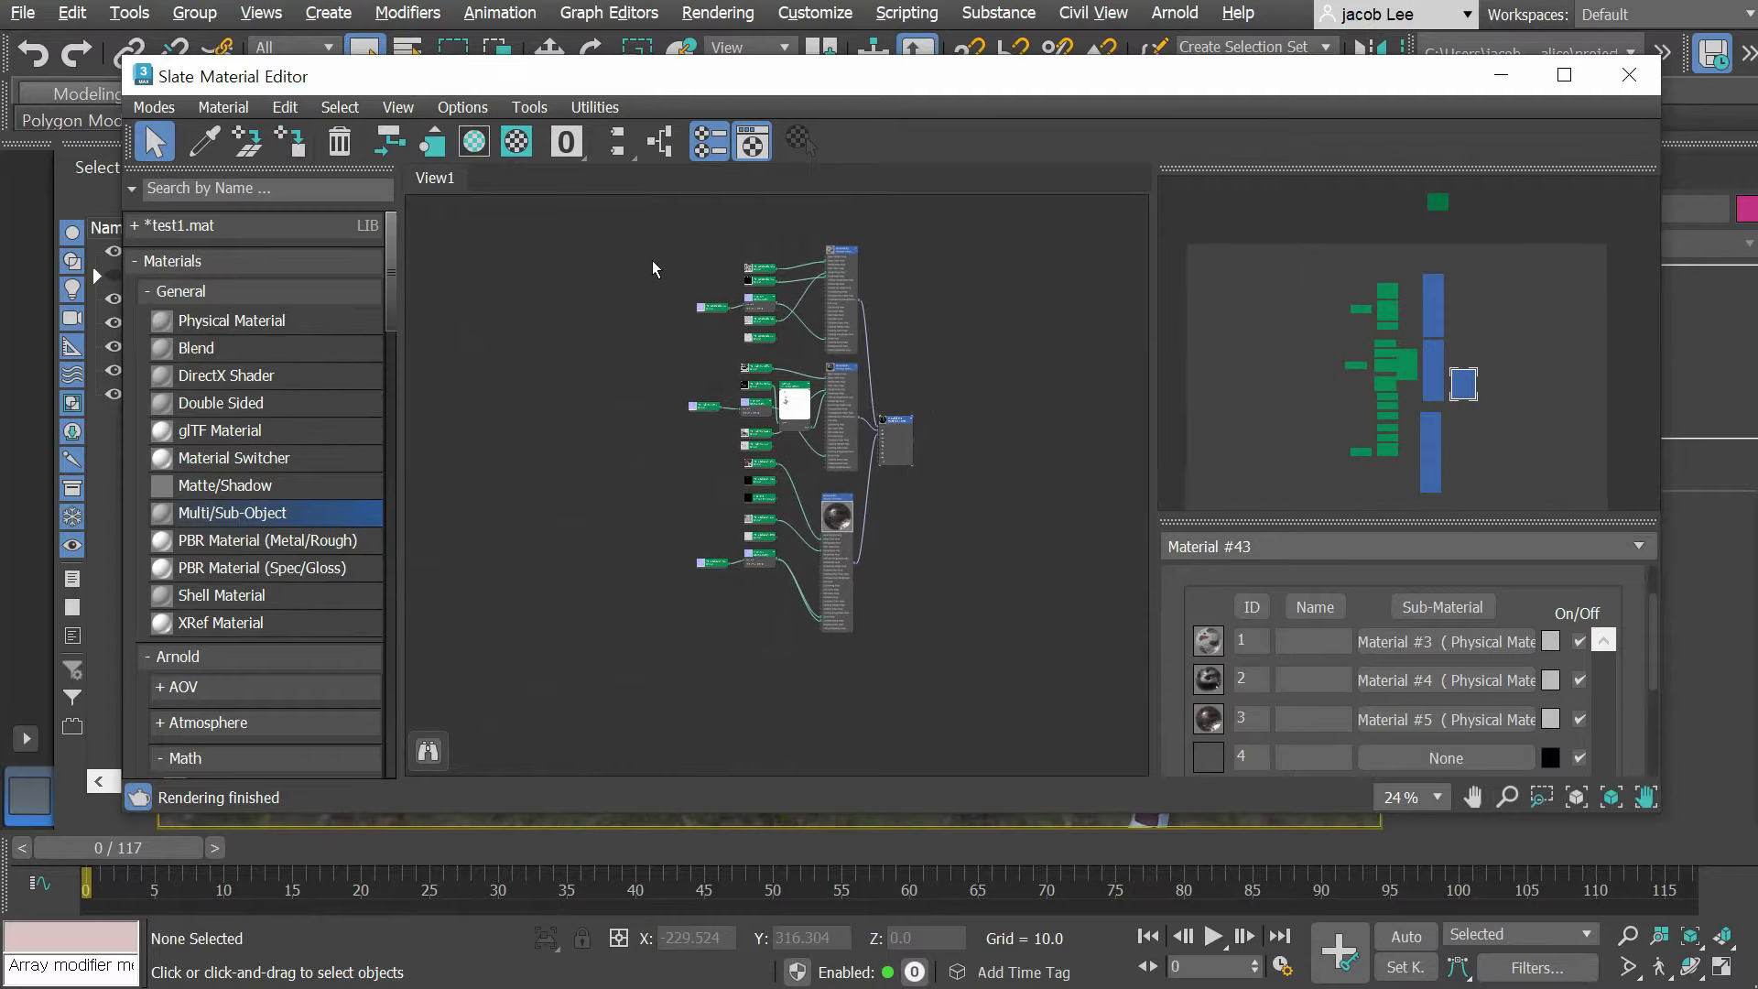
drag(651, 241, 968, 633)
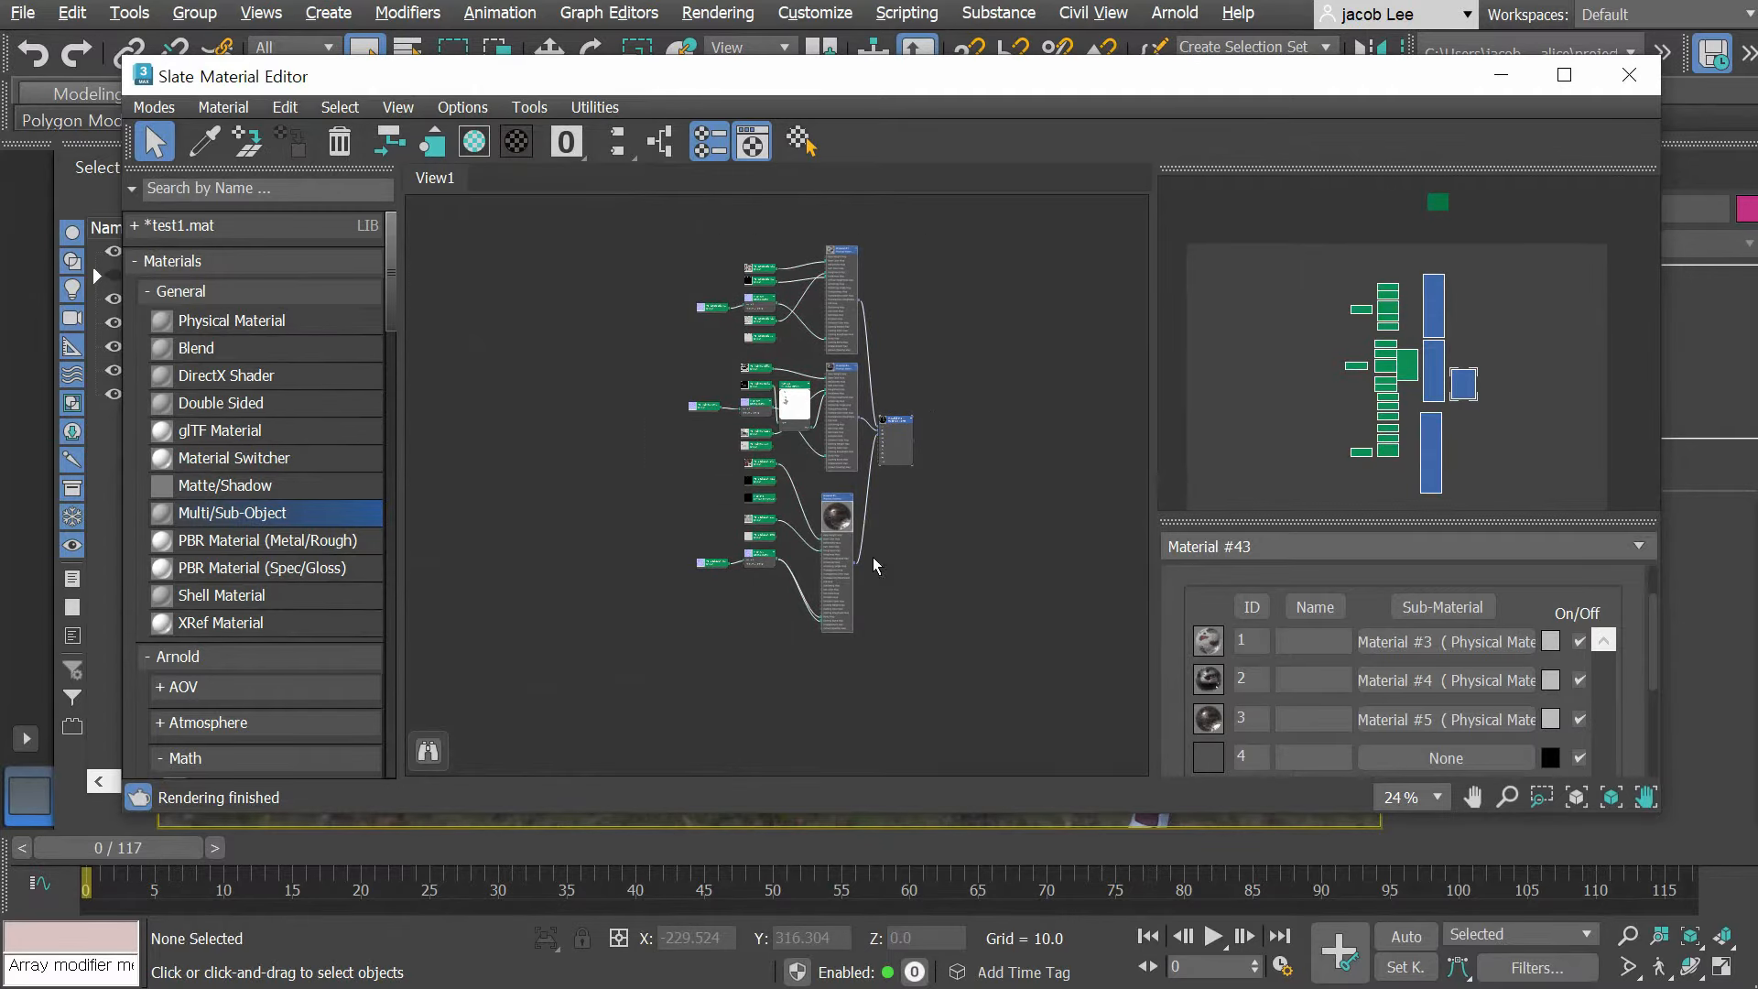
middle_drag(874, 565, 647, 618)
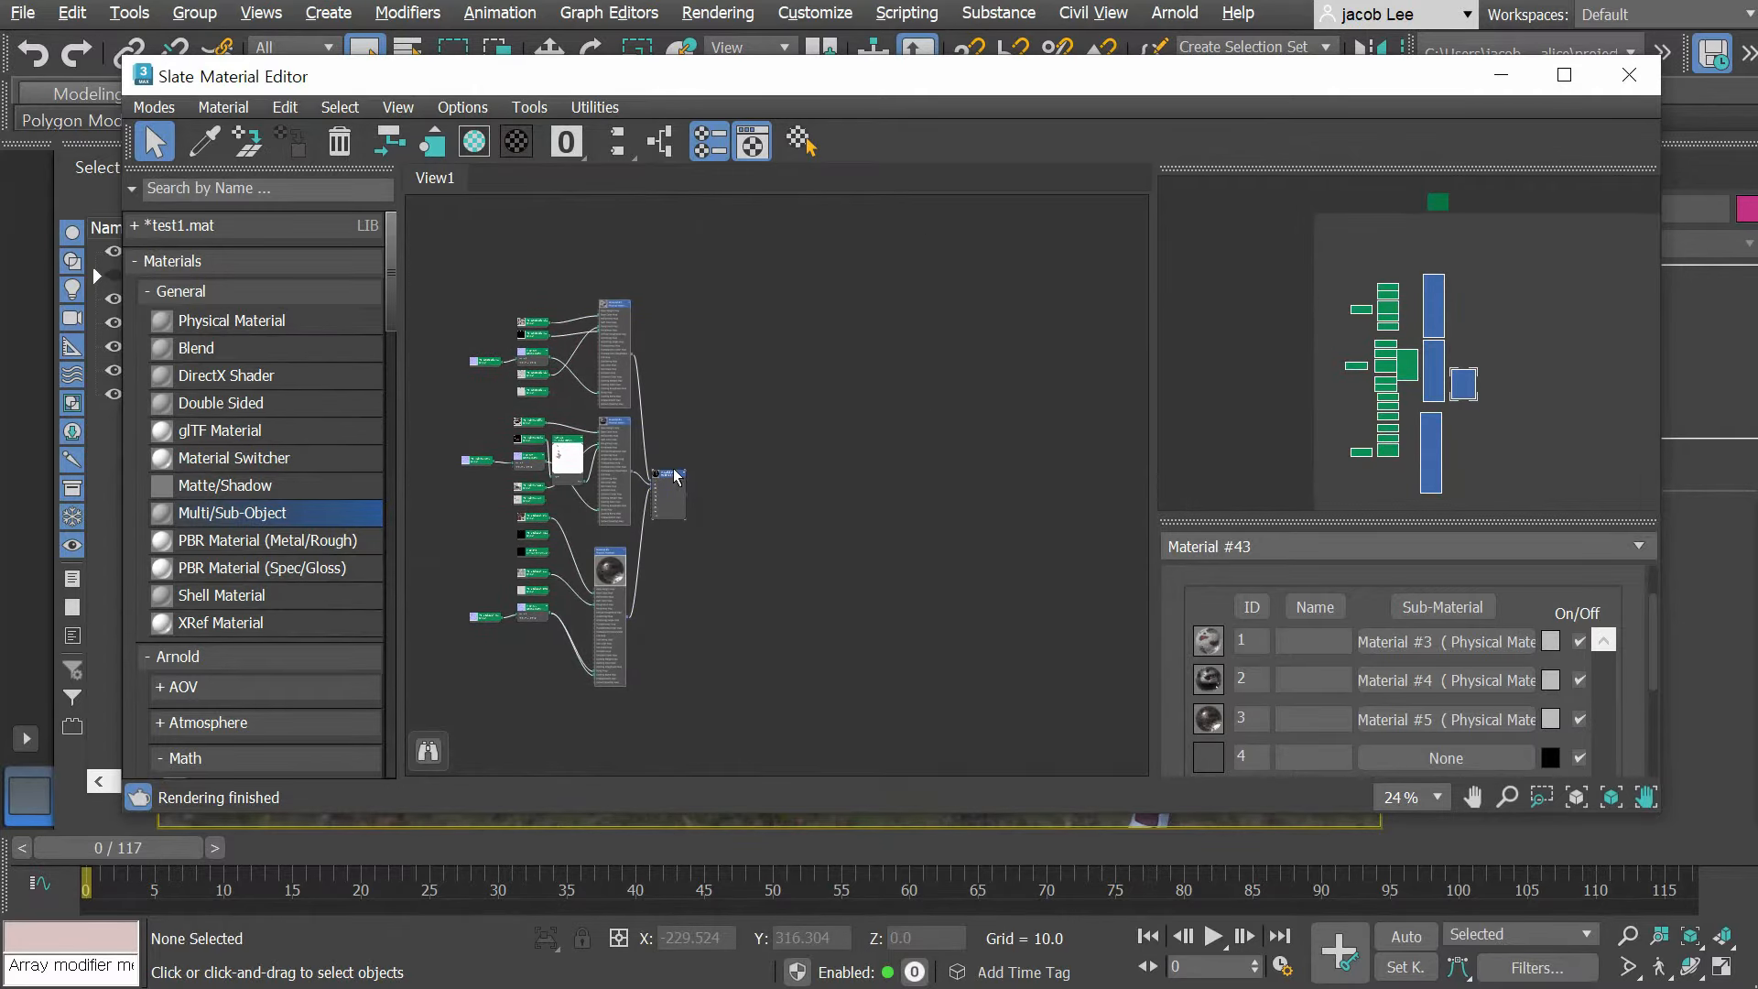
shift+drag(671, 478, 913, 482)
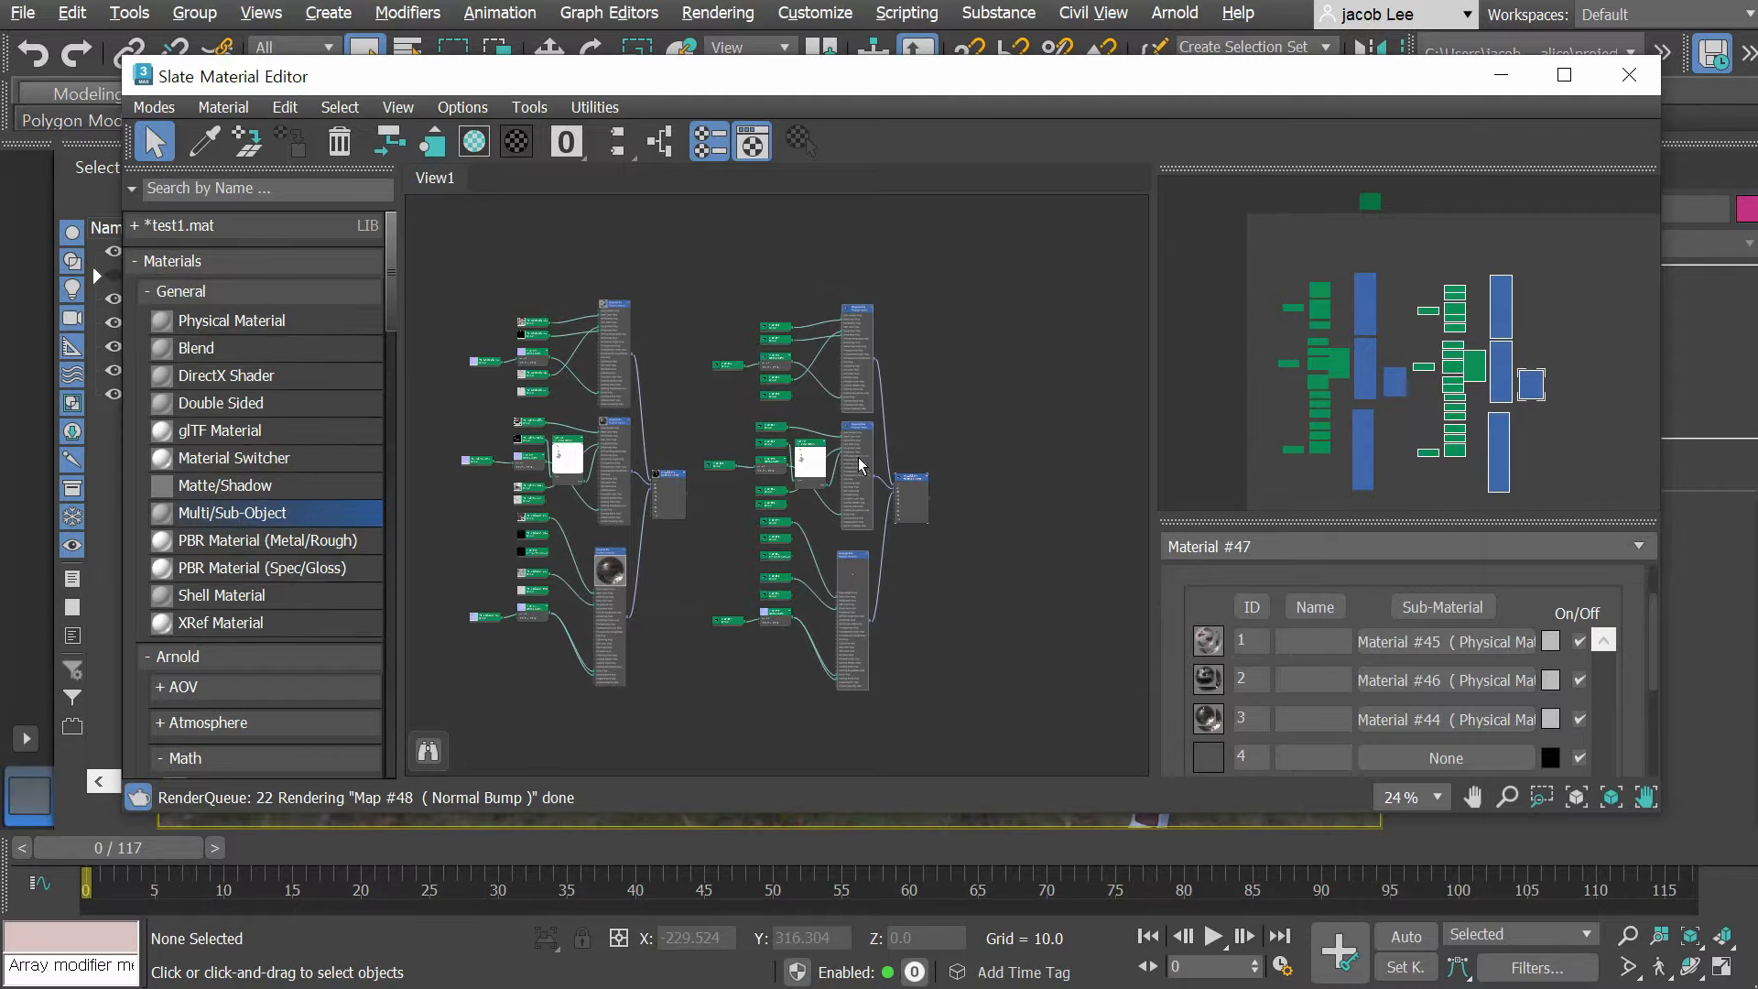
Step: Search the material browser for "multi" and add a Multiply (color) map above the bitmap nodes feeding the copied Material #45
scroll(870, 471, up, 5)
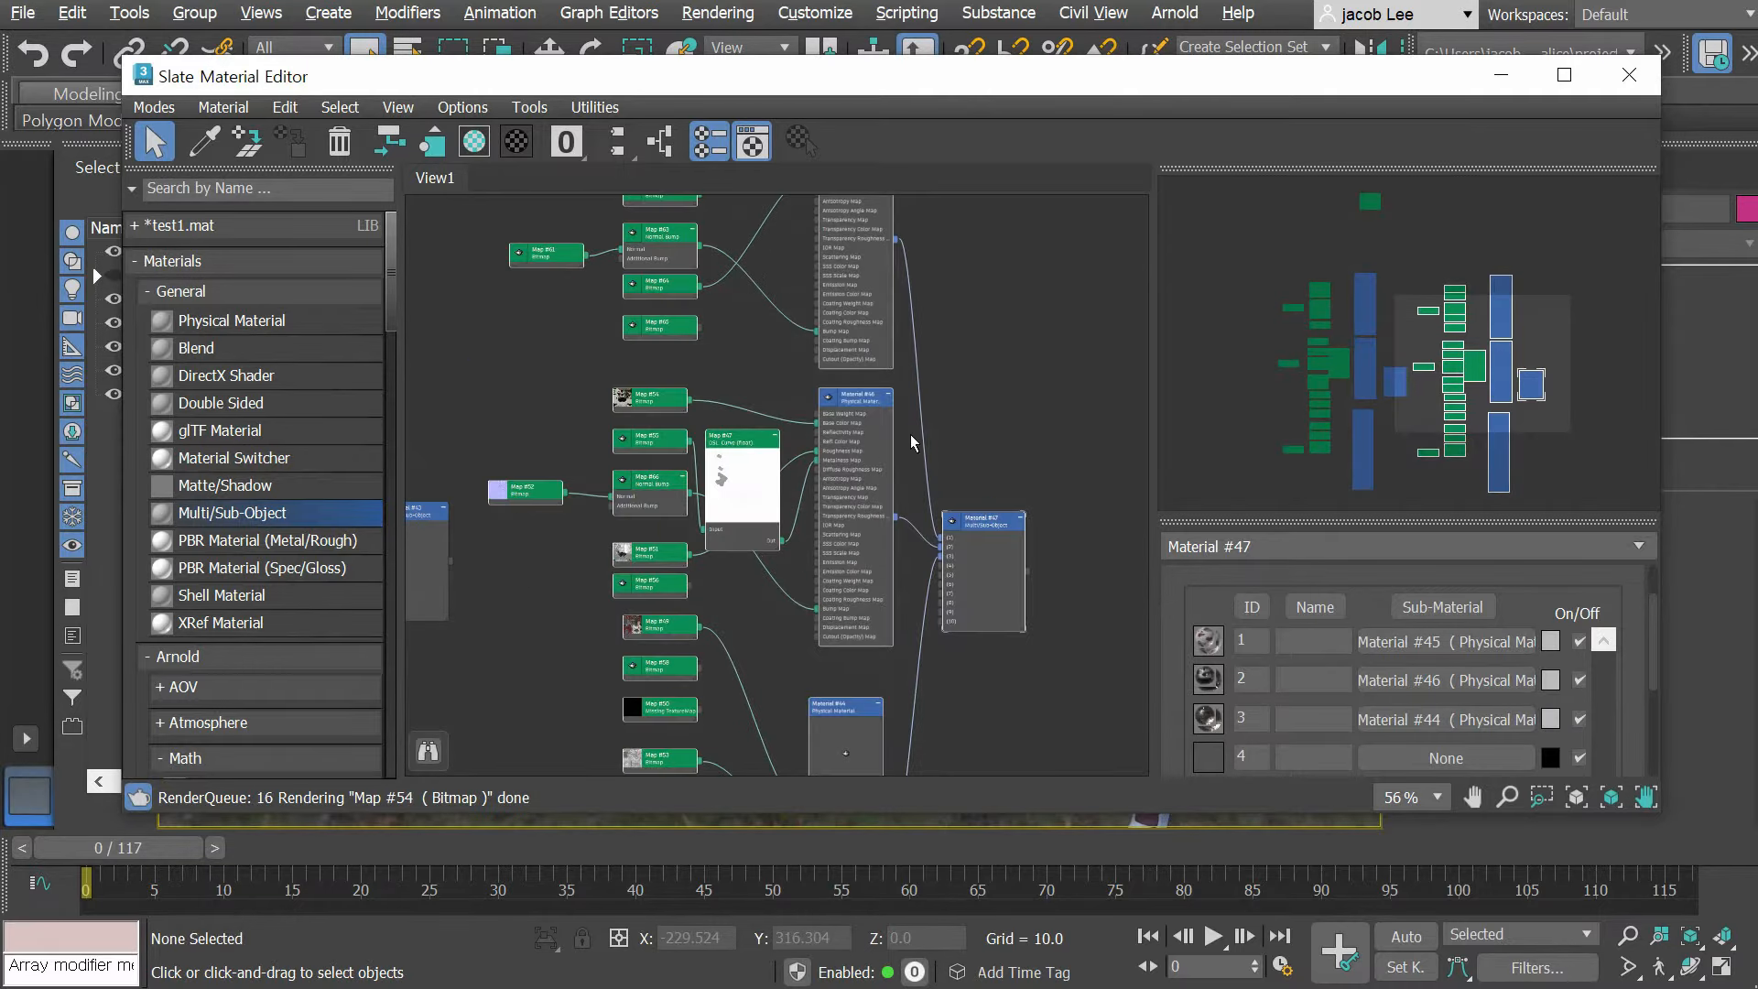
middle_drag(942, 421, 945, 491)
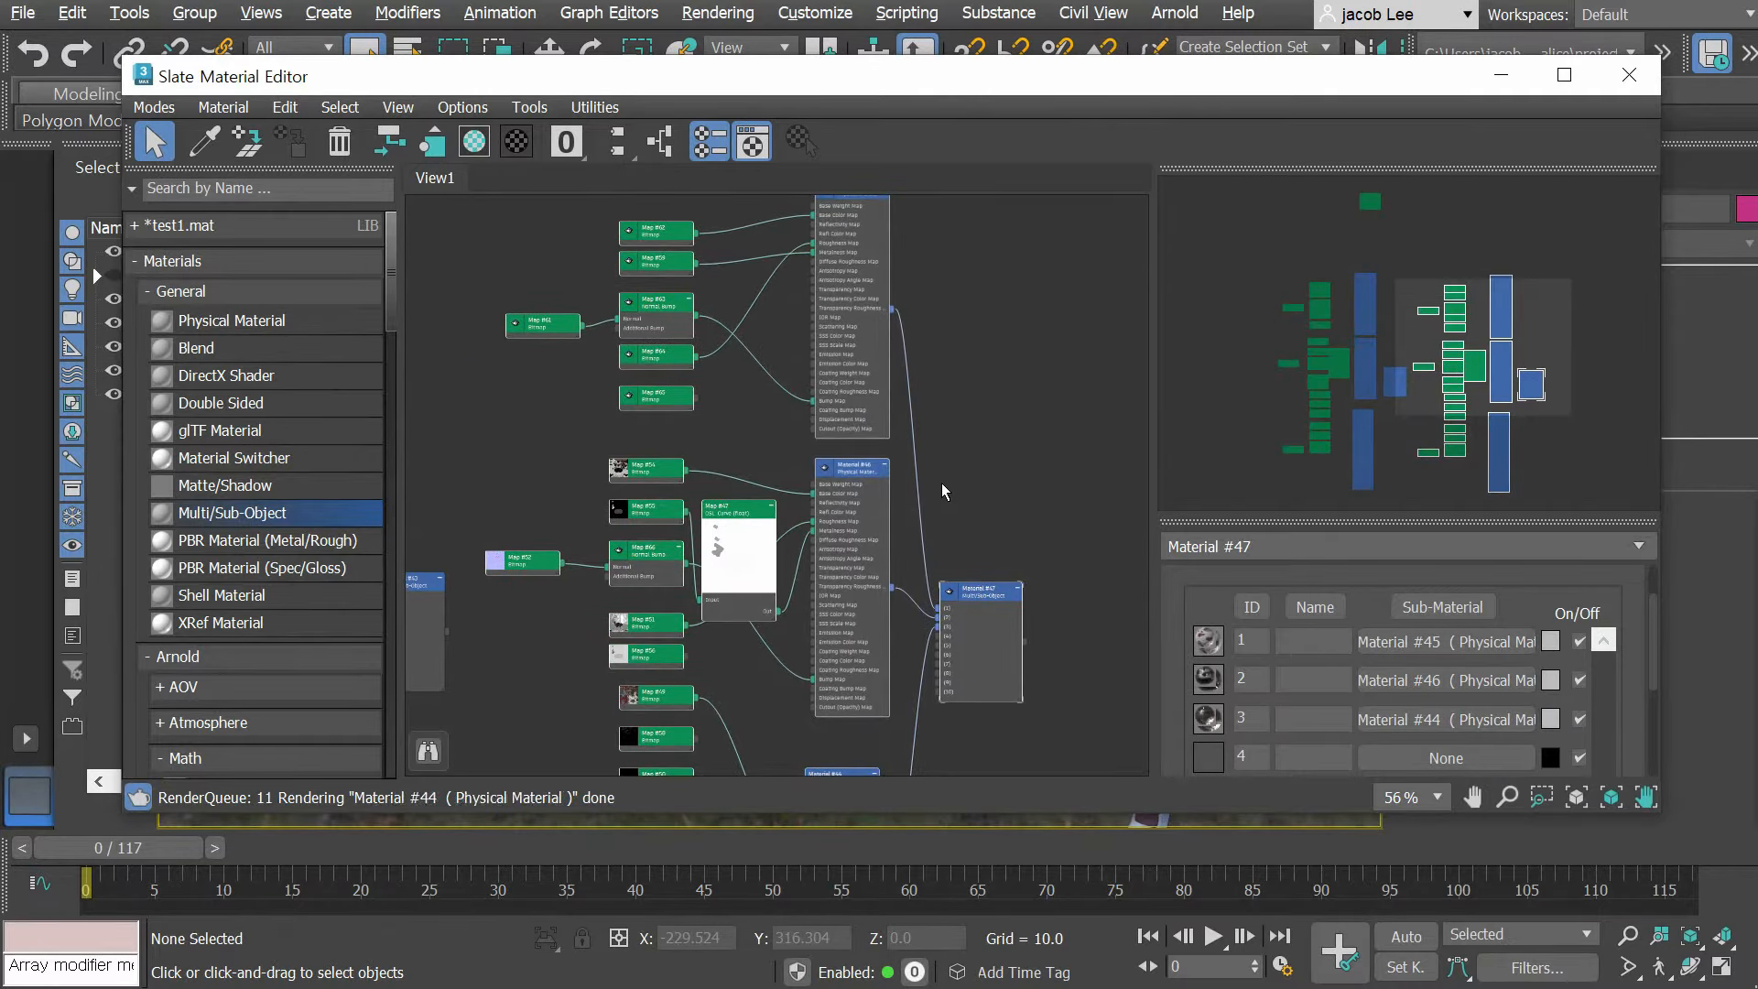
click(943, 491)
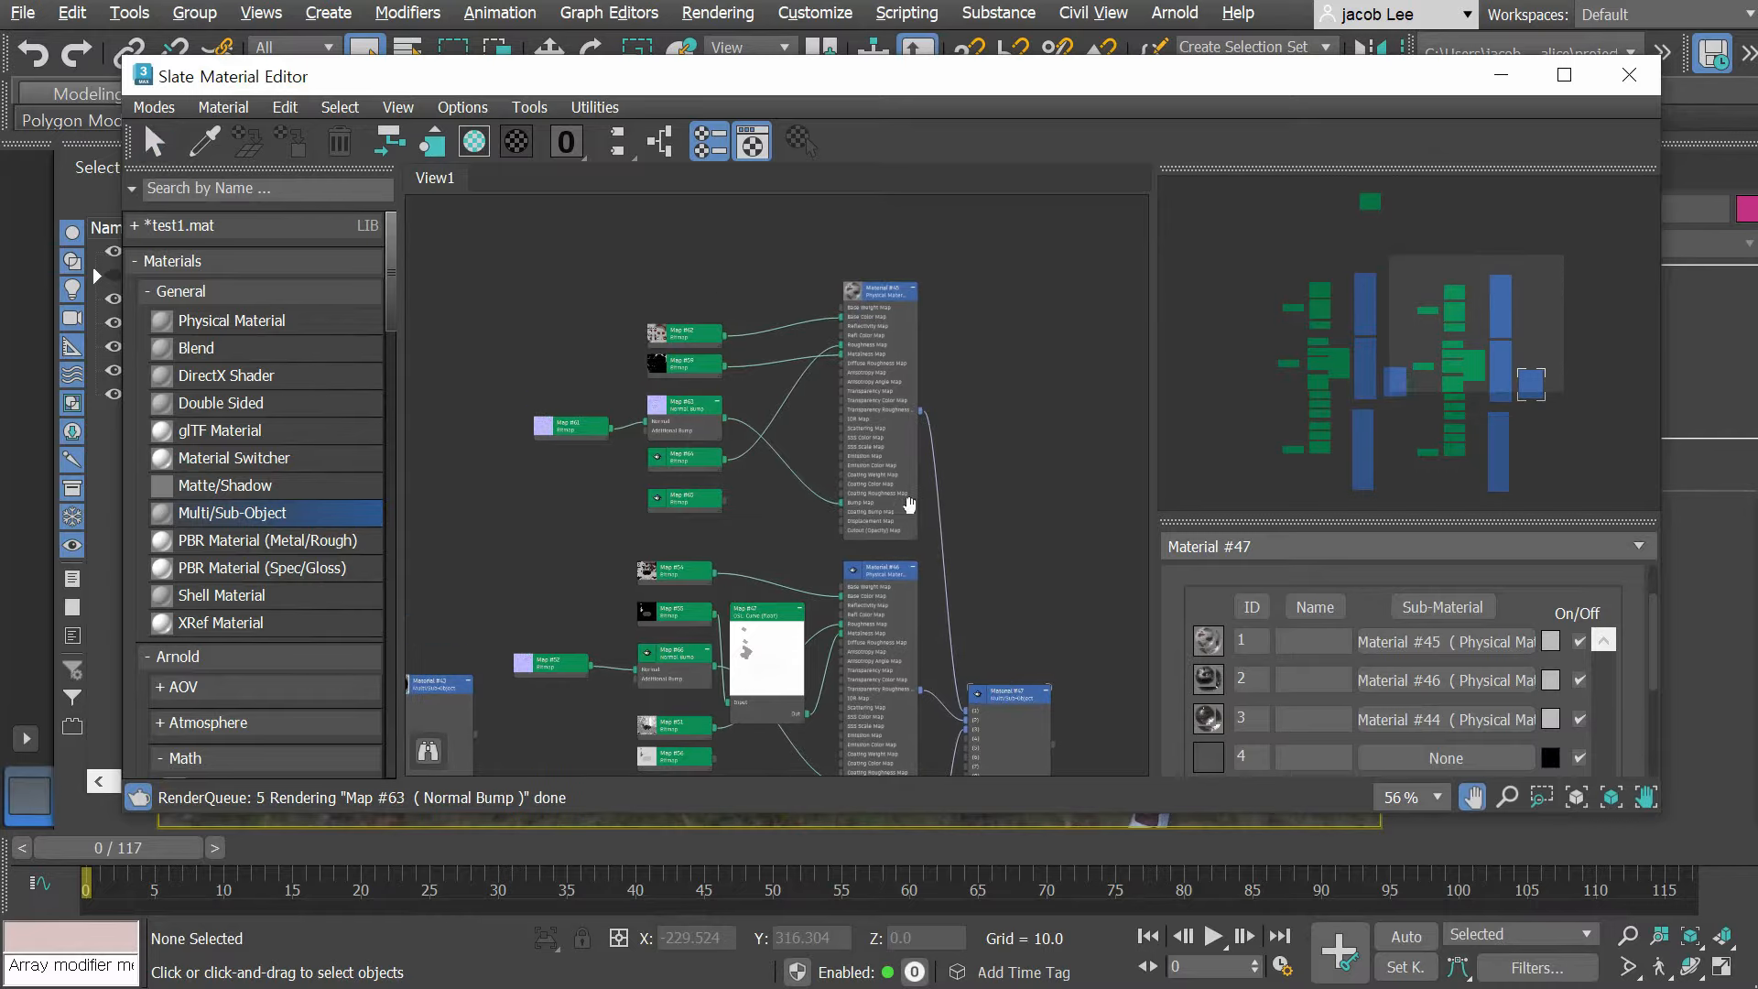
scroll(934, 432, up, 2)
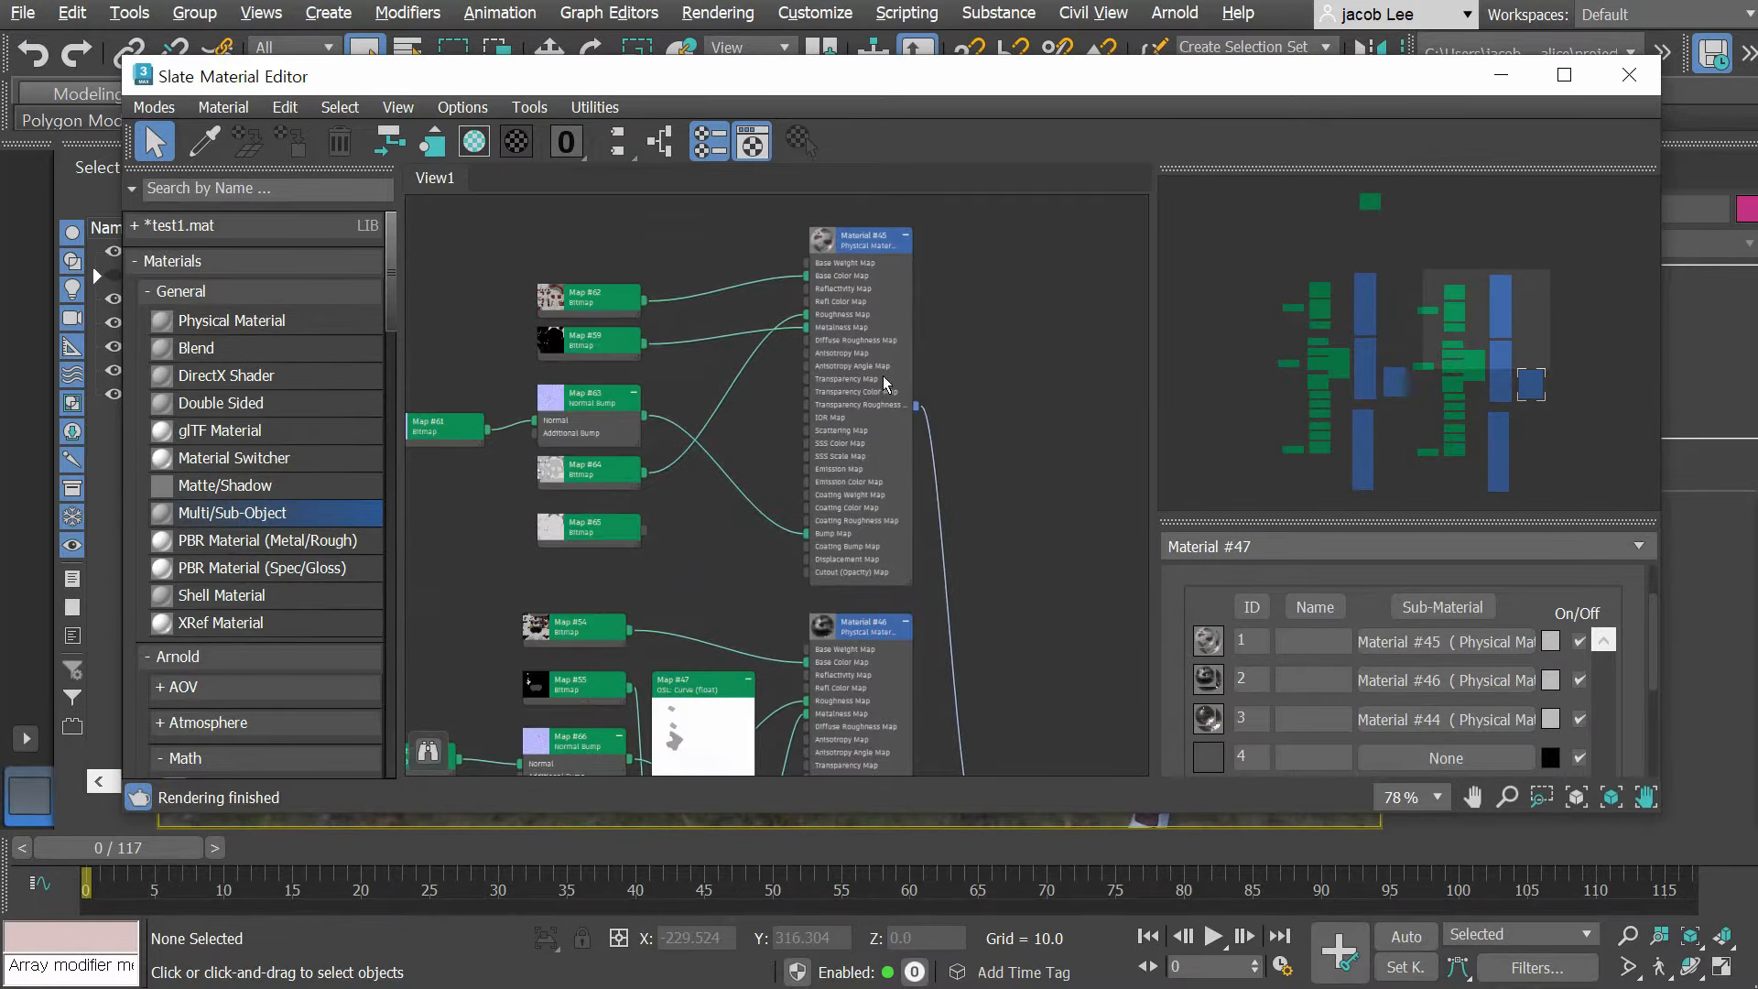
middle_drag(882, 377, 918, 455)
scroll(687, 420, up, 3)
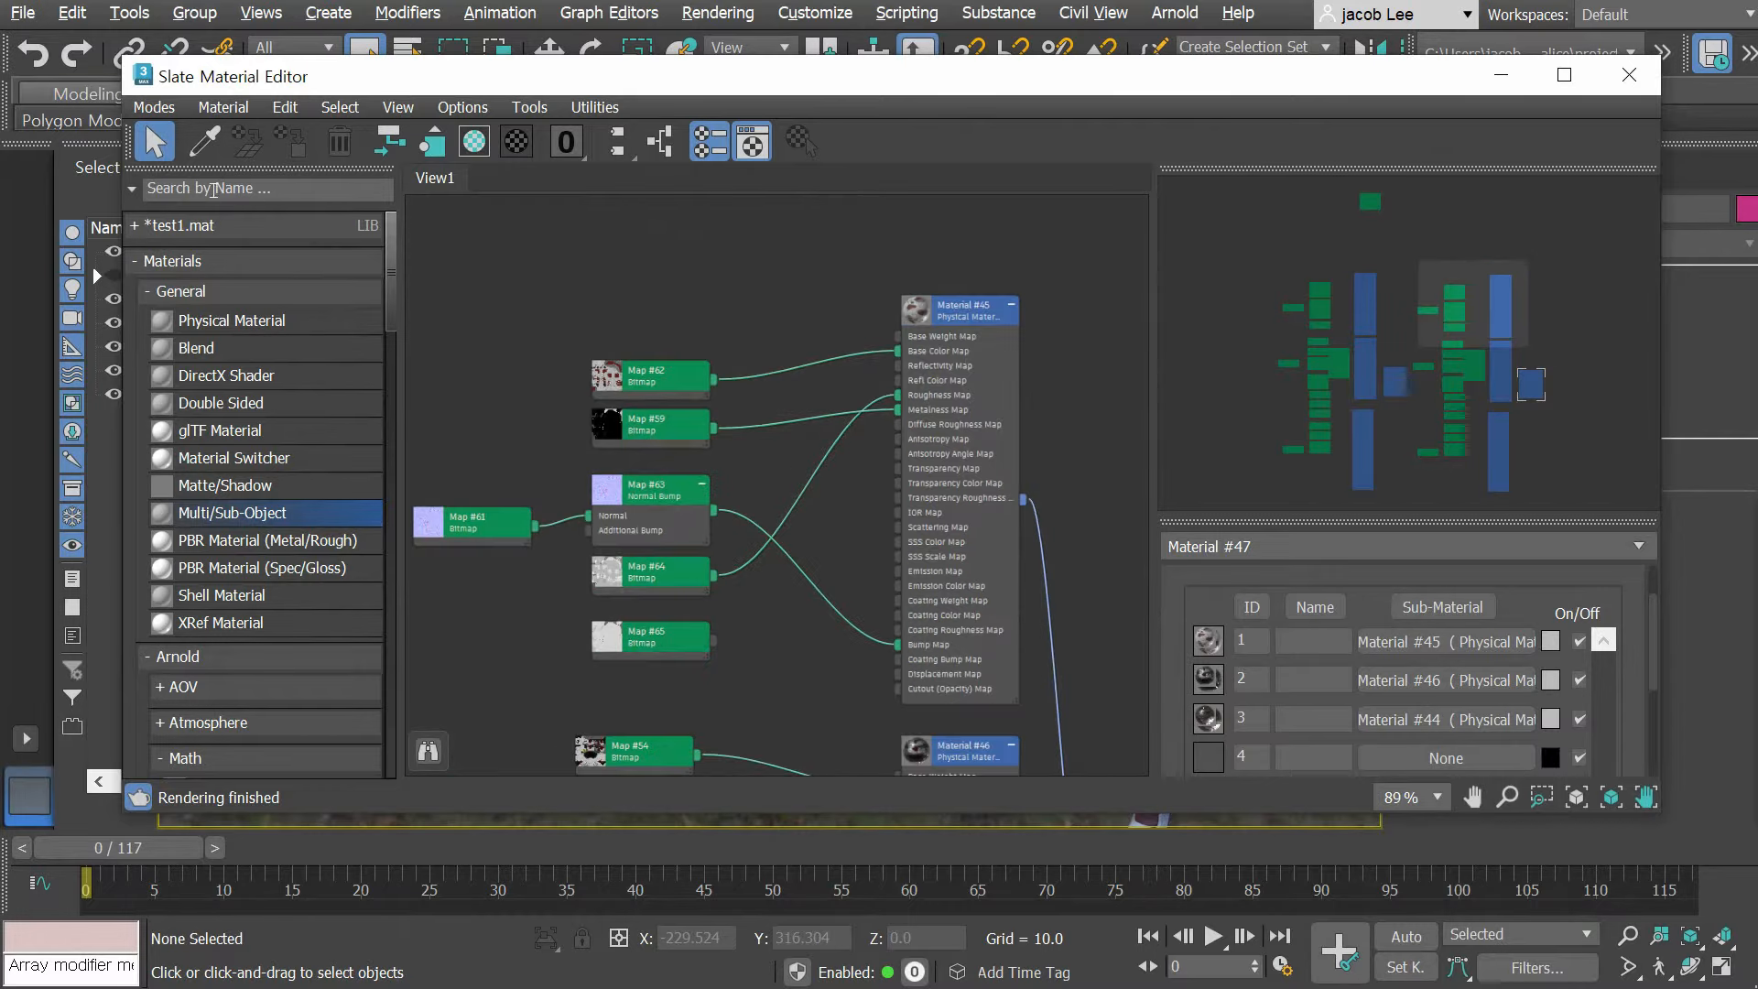
scroll(865, 448, down, 2)
click(212, 185)
text(m)
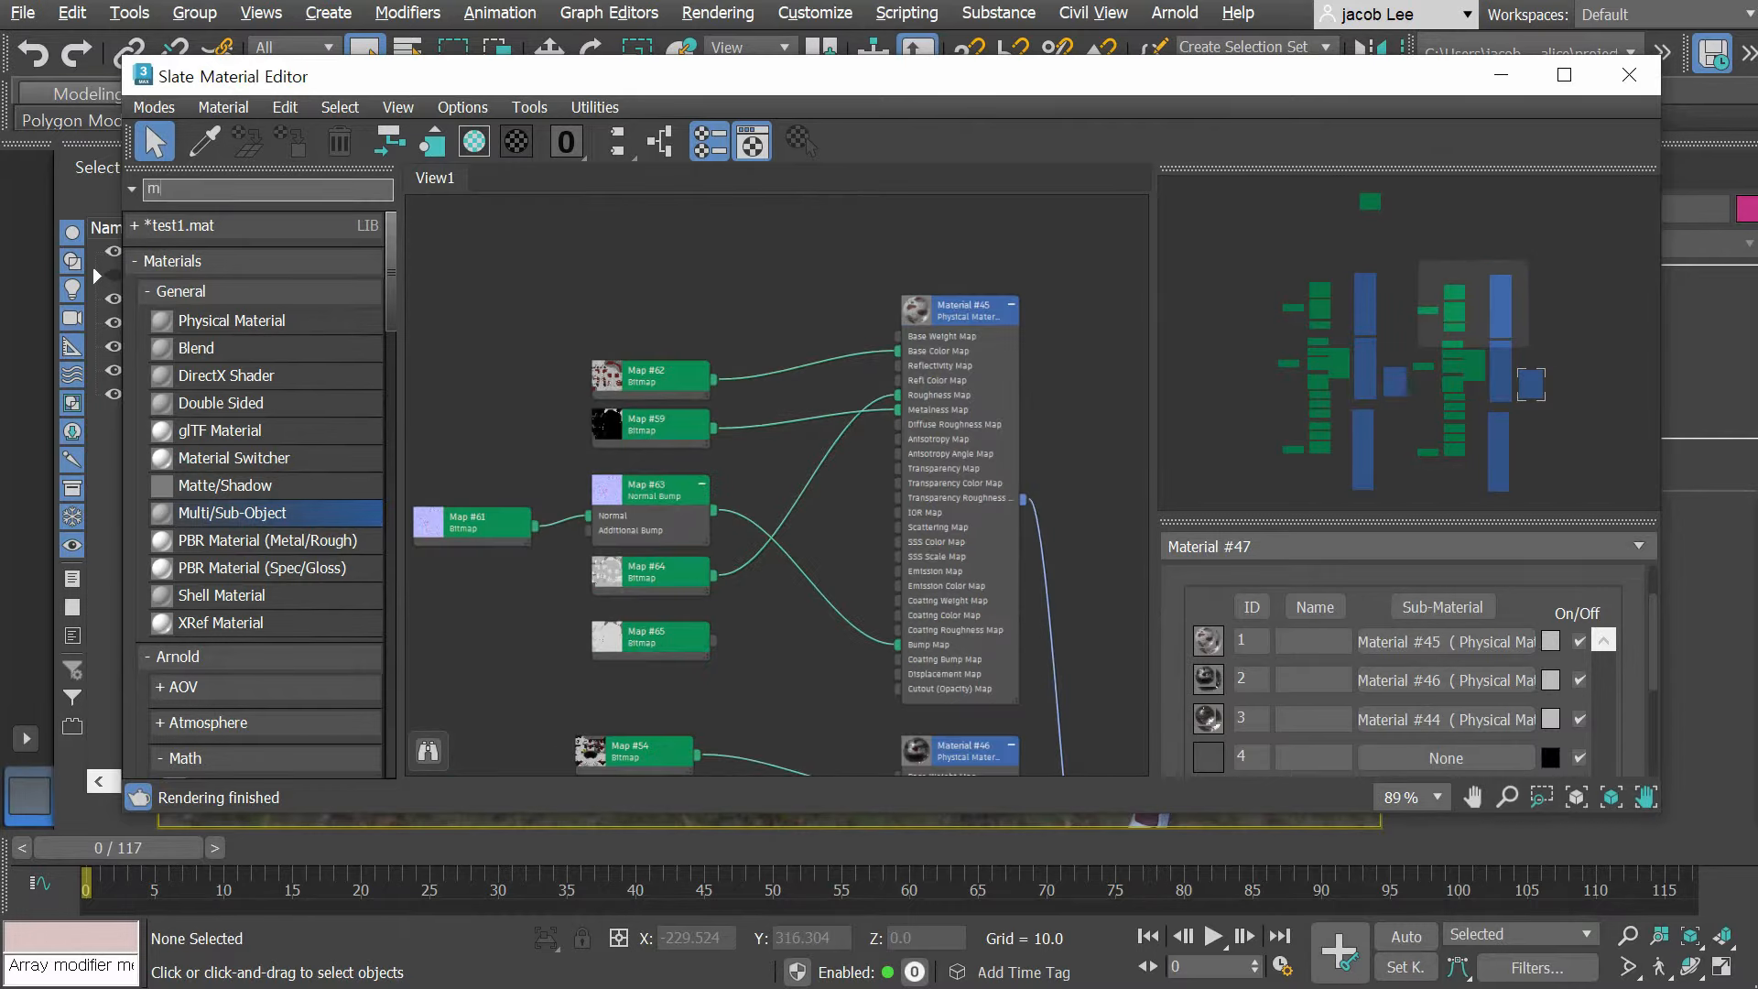
text(ulti)
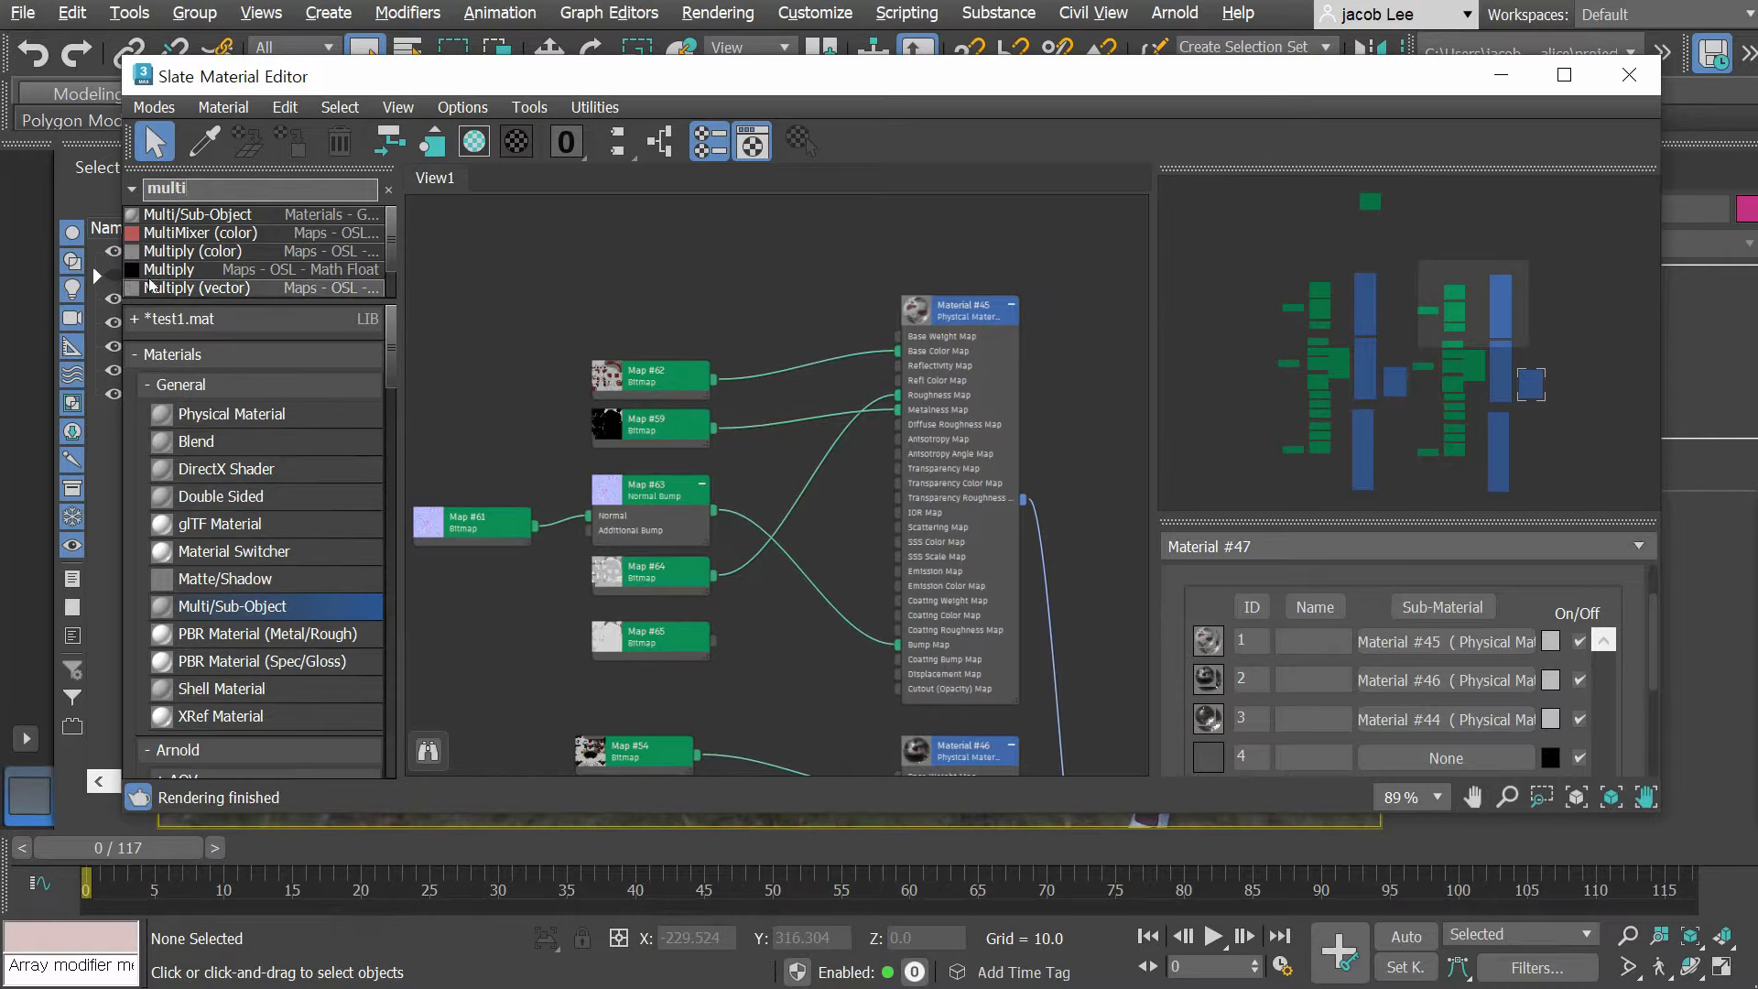
drag(277, 266, 718, 237)
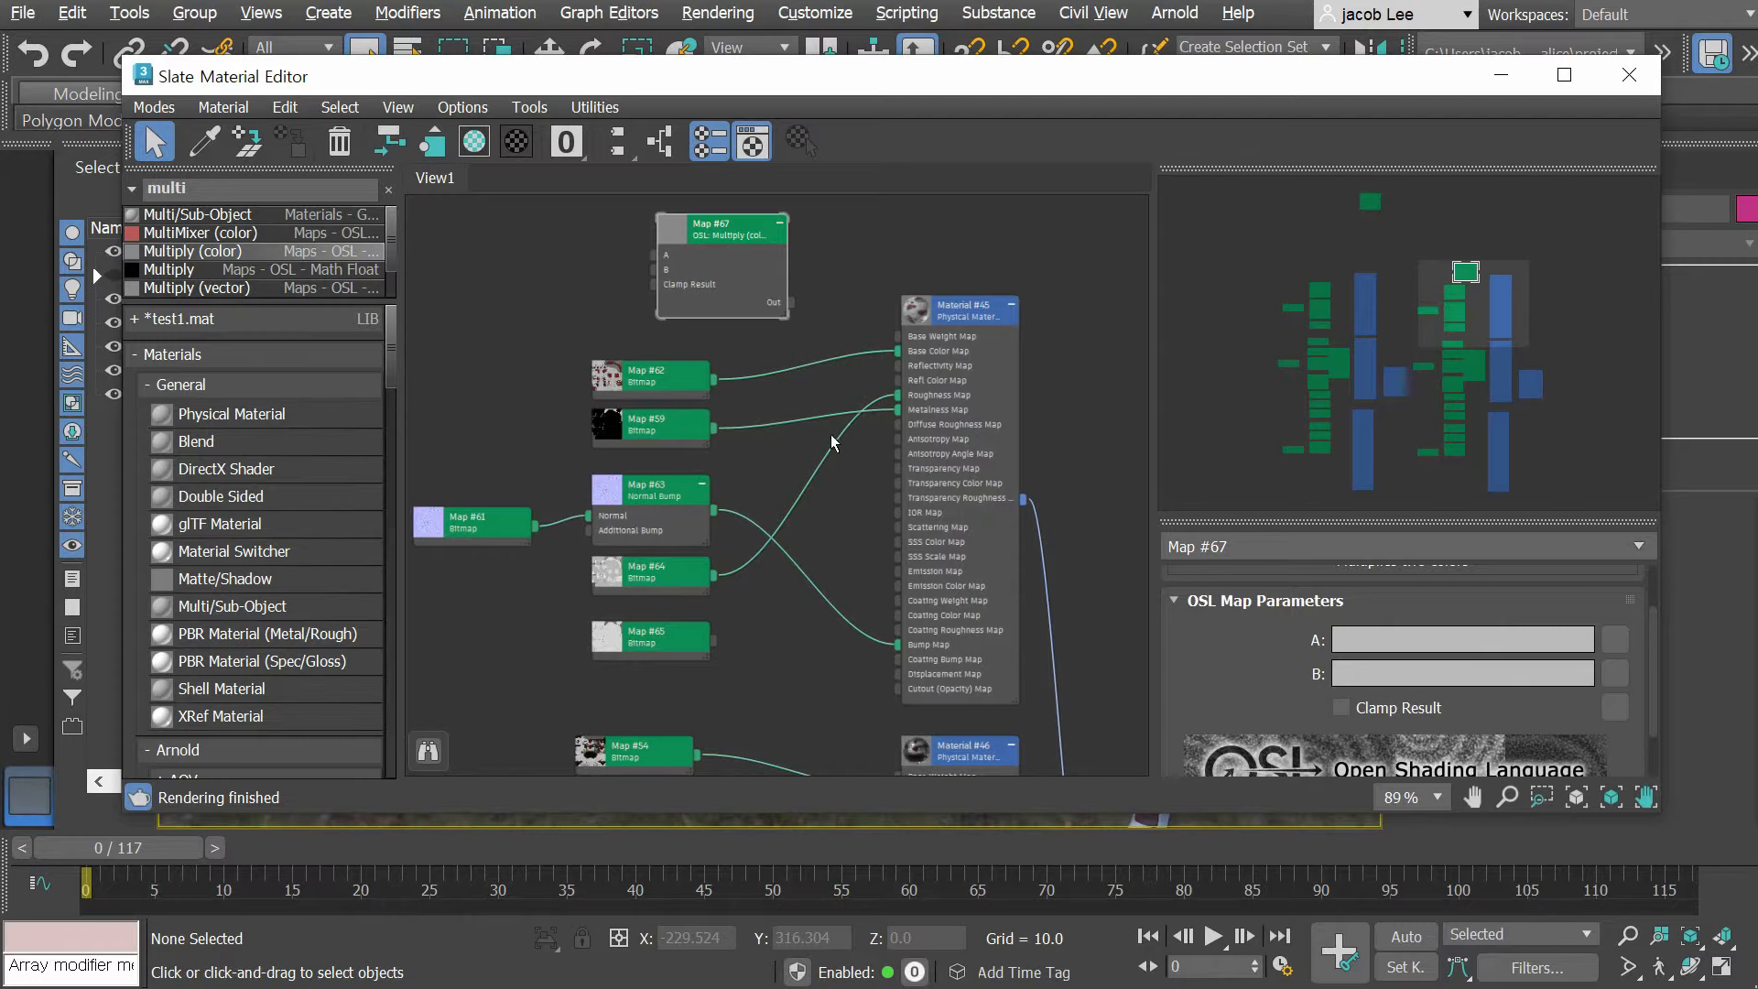
Step: Wire bitmap Map #62 into the Multiply map's B input and the Multiply output into Material #45's Base Color Map
scroll(774, 403, up, 1)
middle_drag(774, 403, 800, 544)
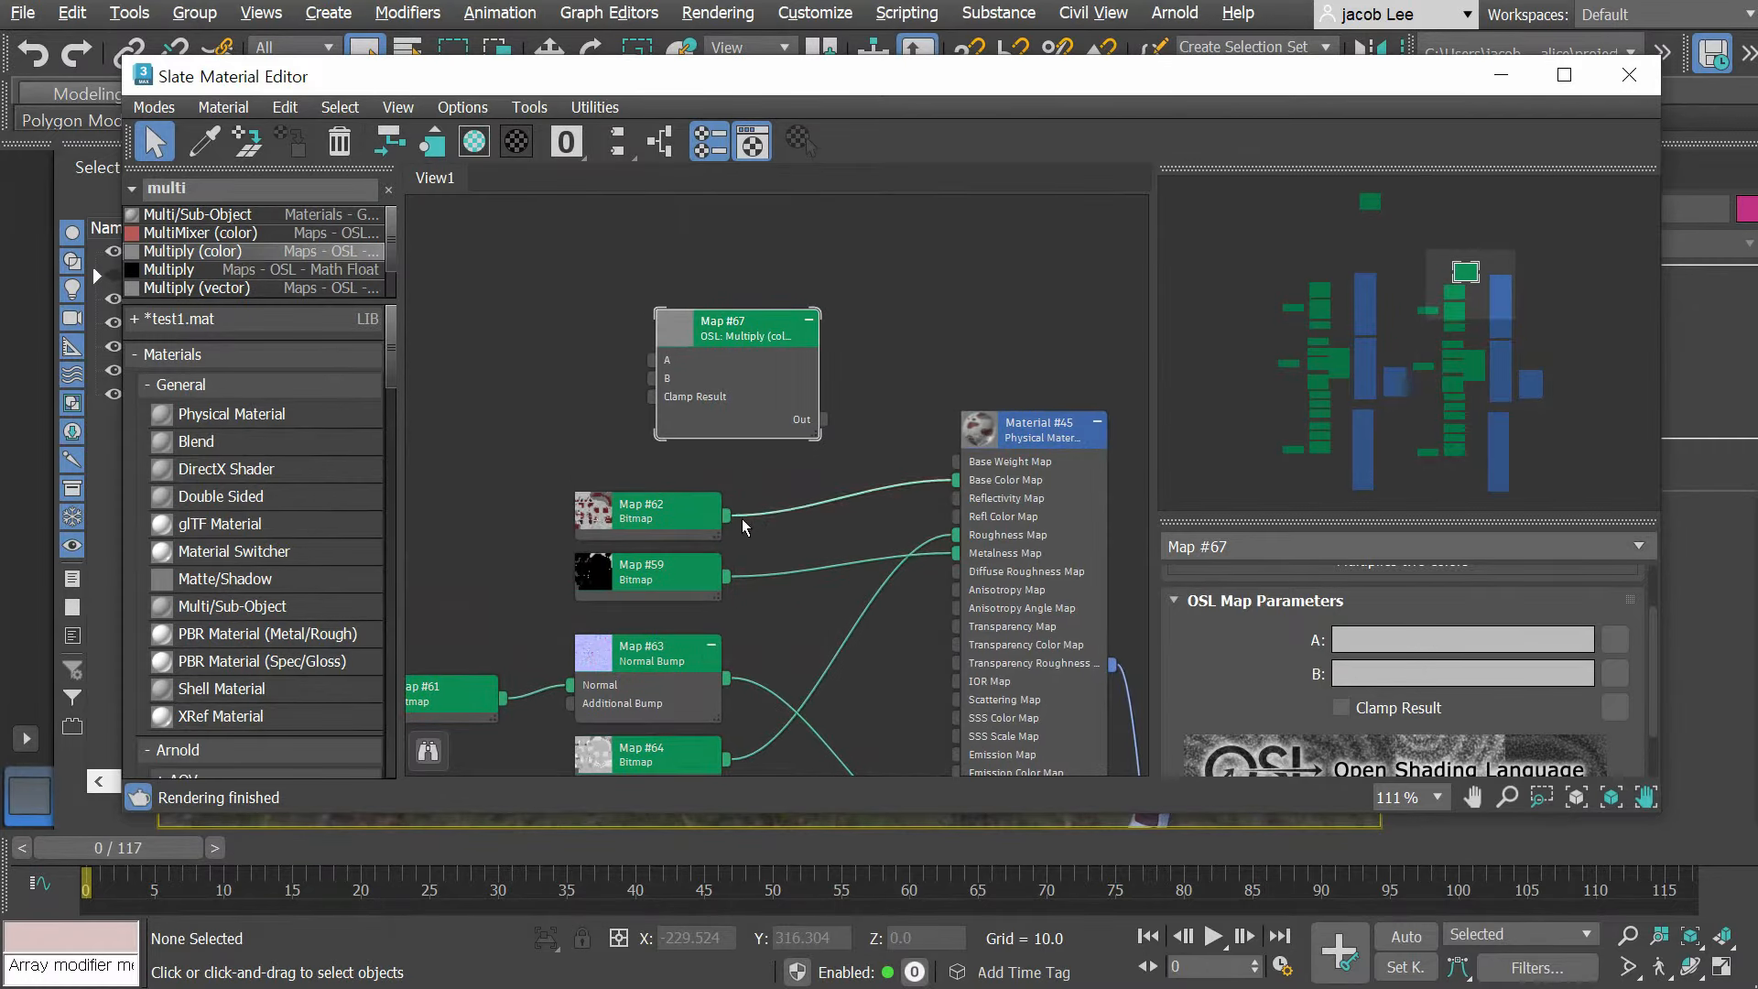
drag(732, 524, 652, 377)
drag(823, 422, 956, 479)
drag(805, 367, 867, 367)
middle_drag(884, 428, 866, 412)
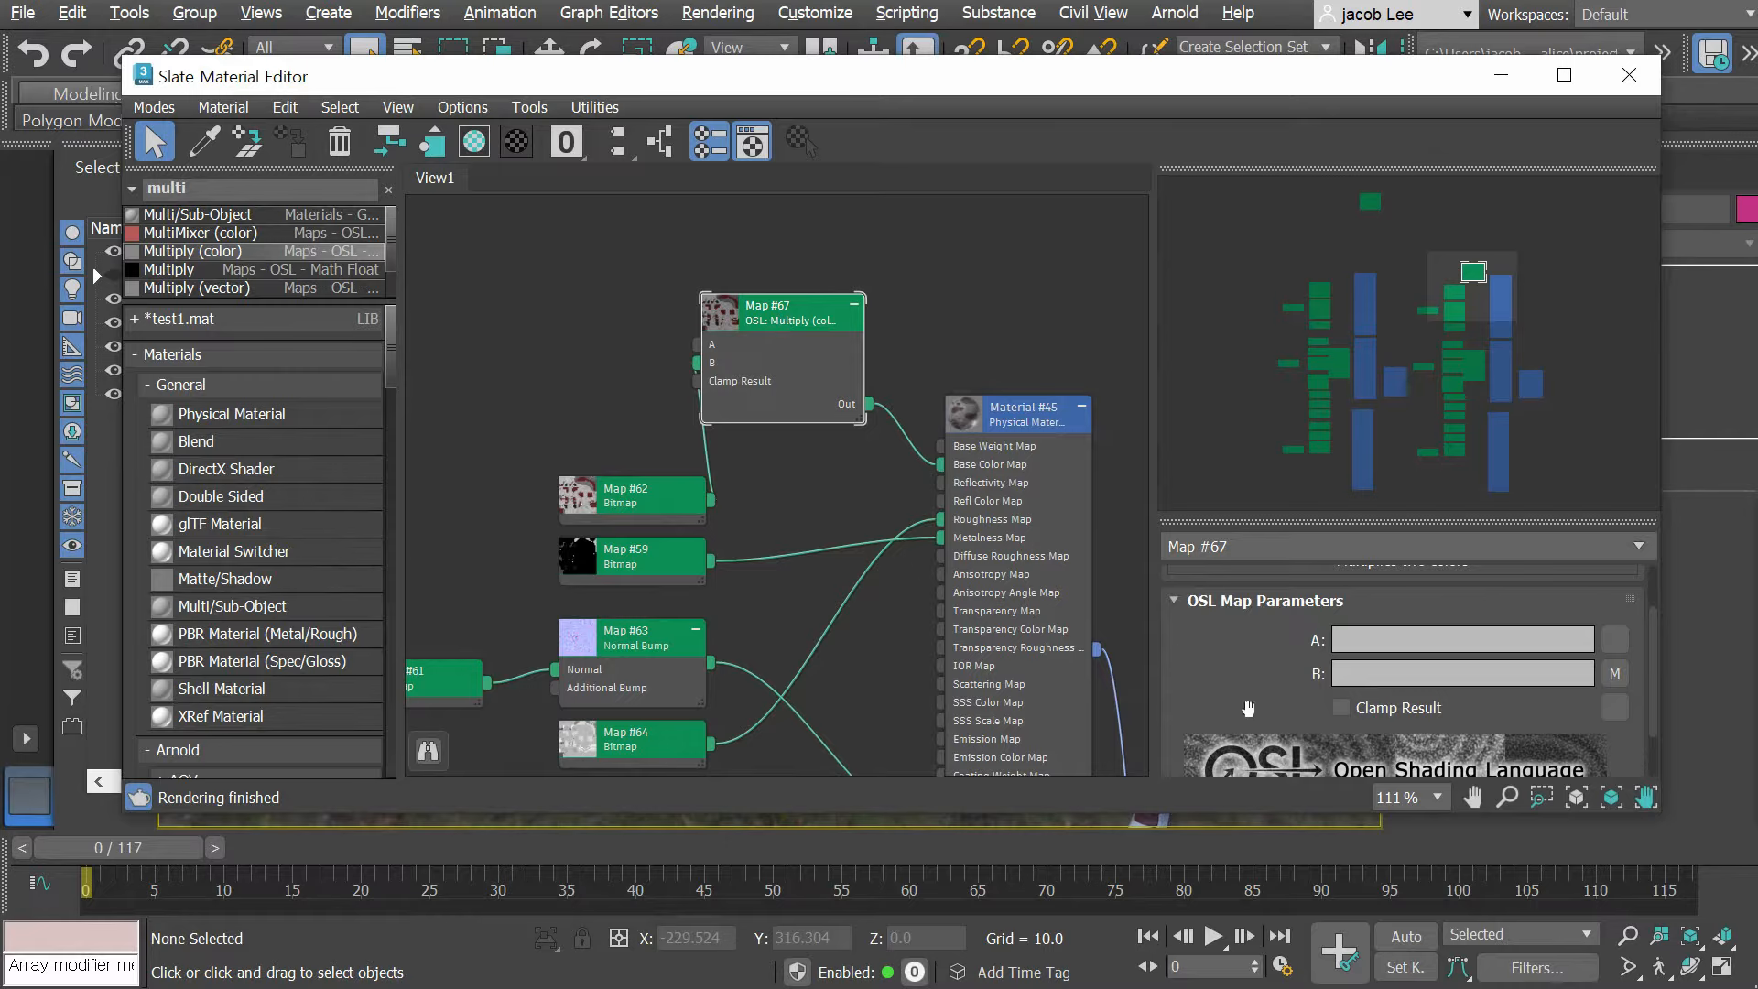
Step: Set the Multiply map's color A to a light blue, hex 787CFD
scroll(1247, 707, up, 1)
scroll(1242, 689, down, 1)
click(1420, 696)
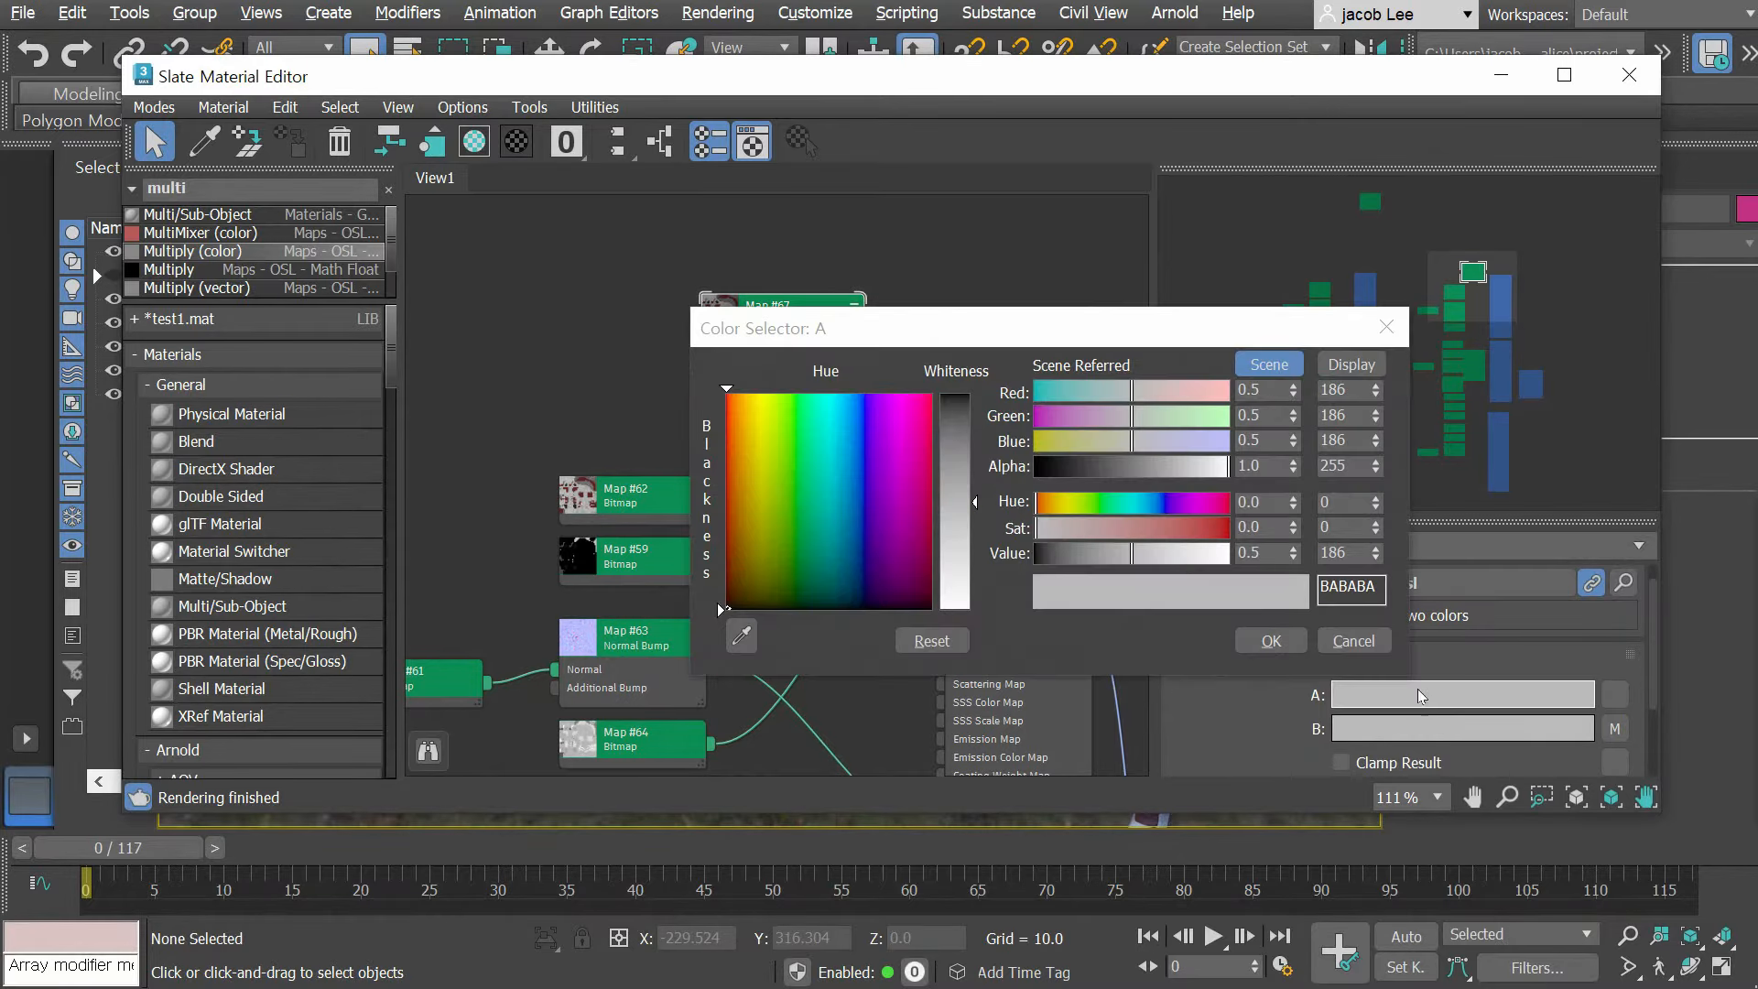
drag(876, 447, 862, 396)
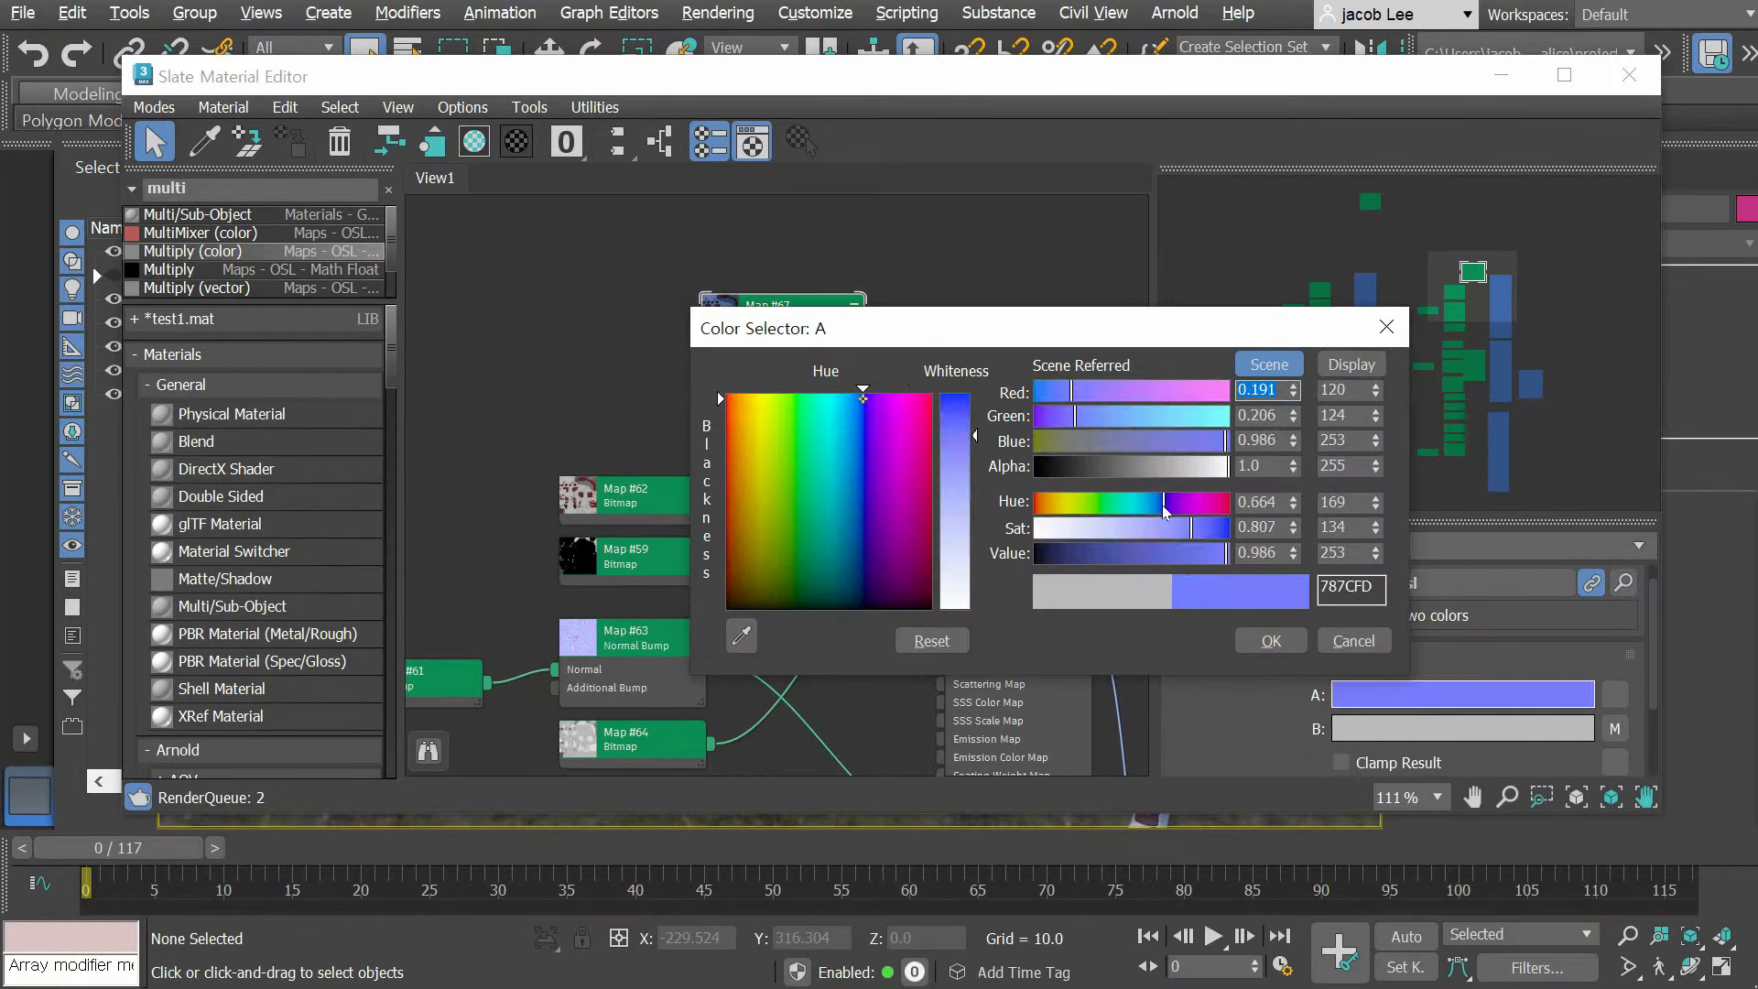
click(1271, 640)
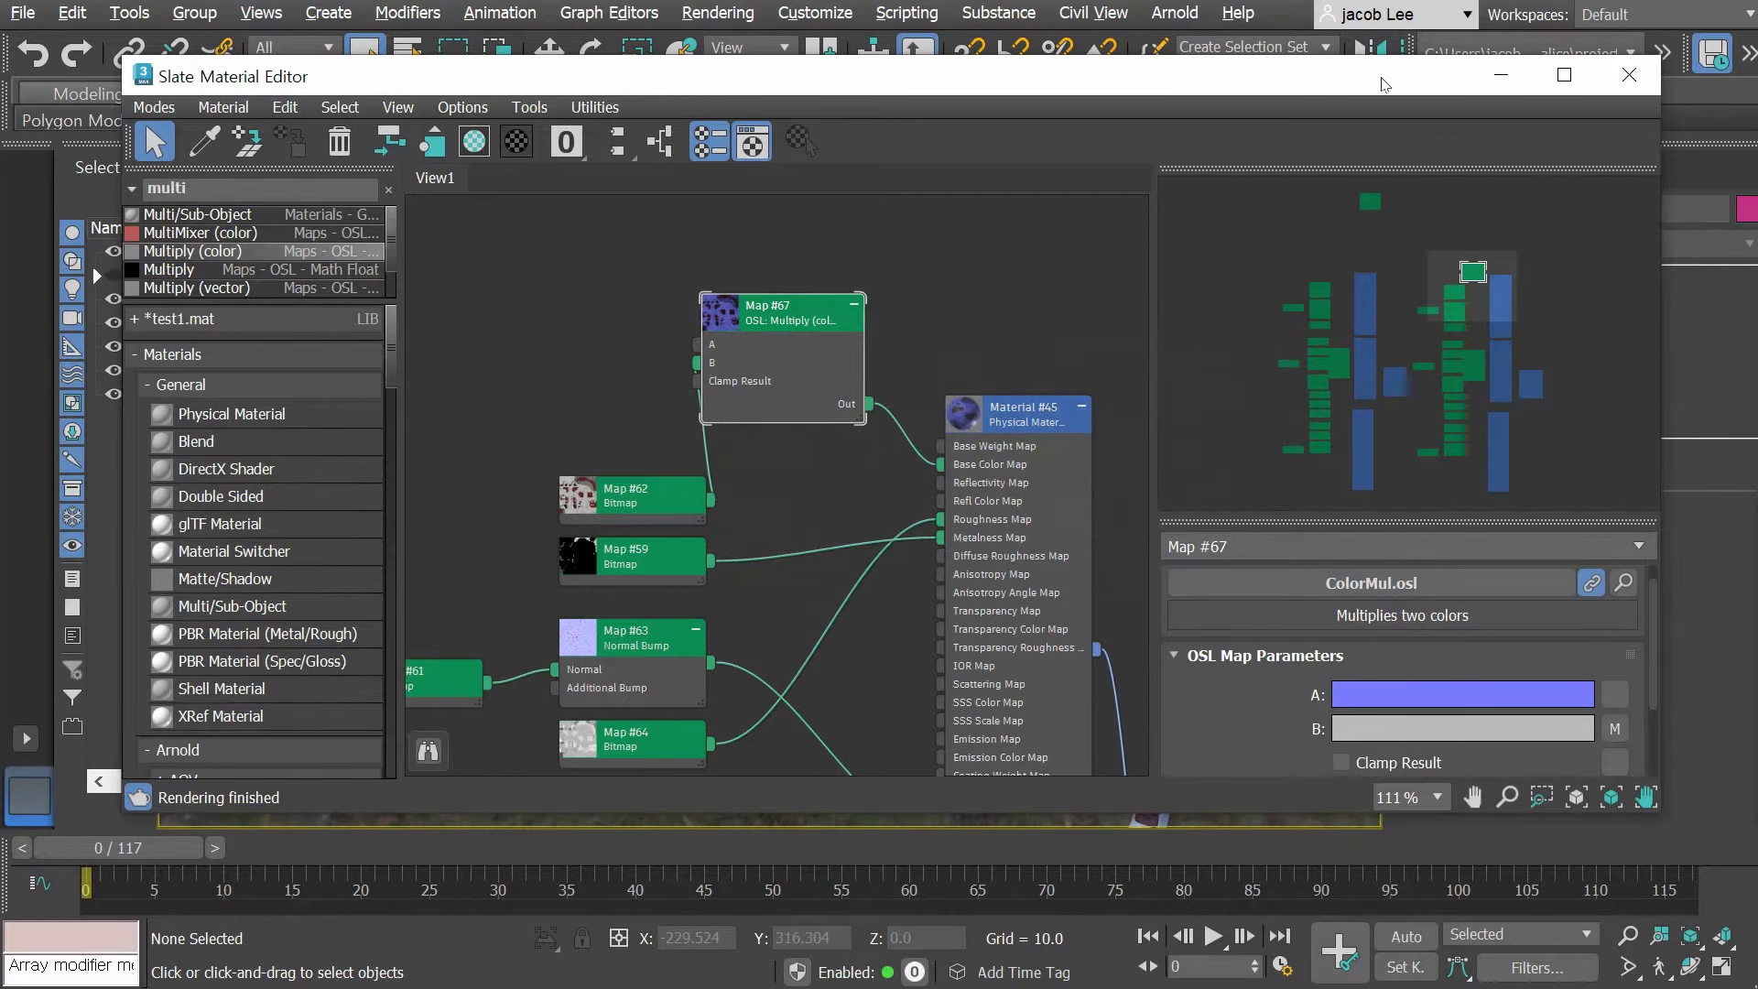
Step: Open the parameters of the copied Multi/Sub-Object node, Material #47
scroll(908, 408, down, 2)
middle_drag(976, 618, 756, 419)
scroll(756, 419, down, 2)
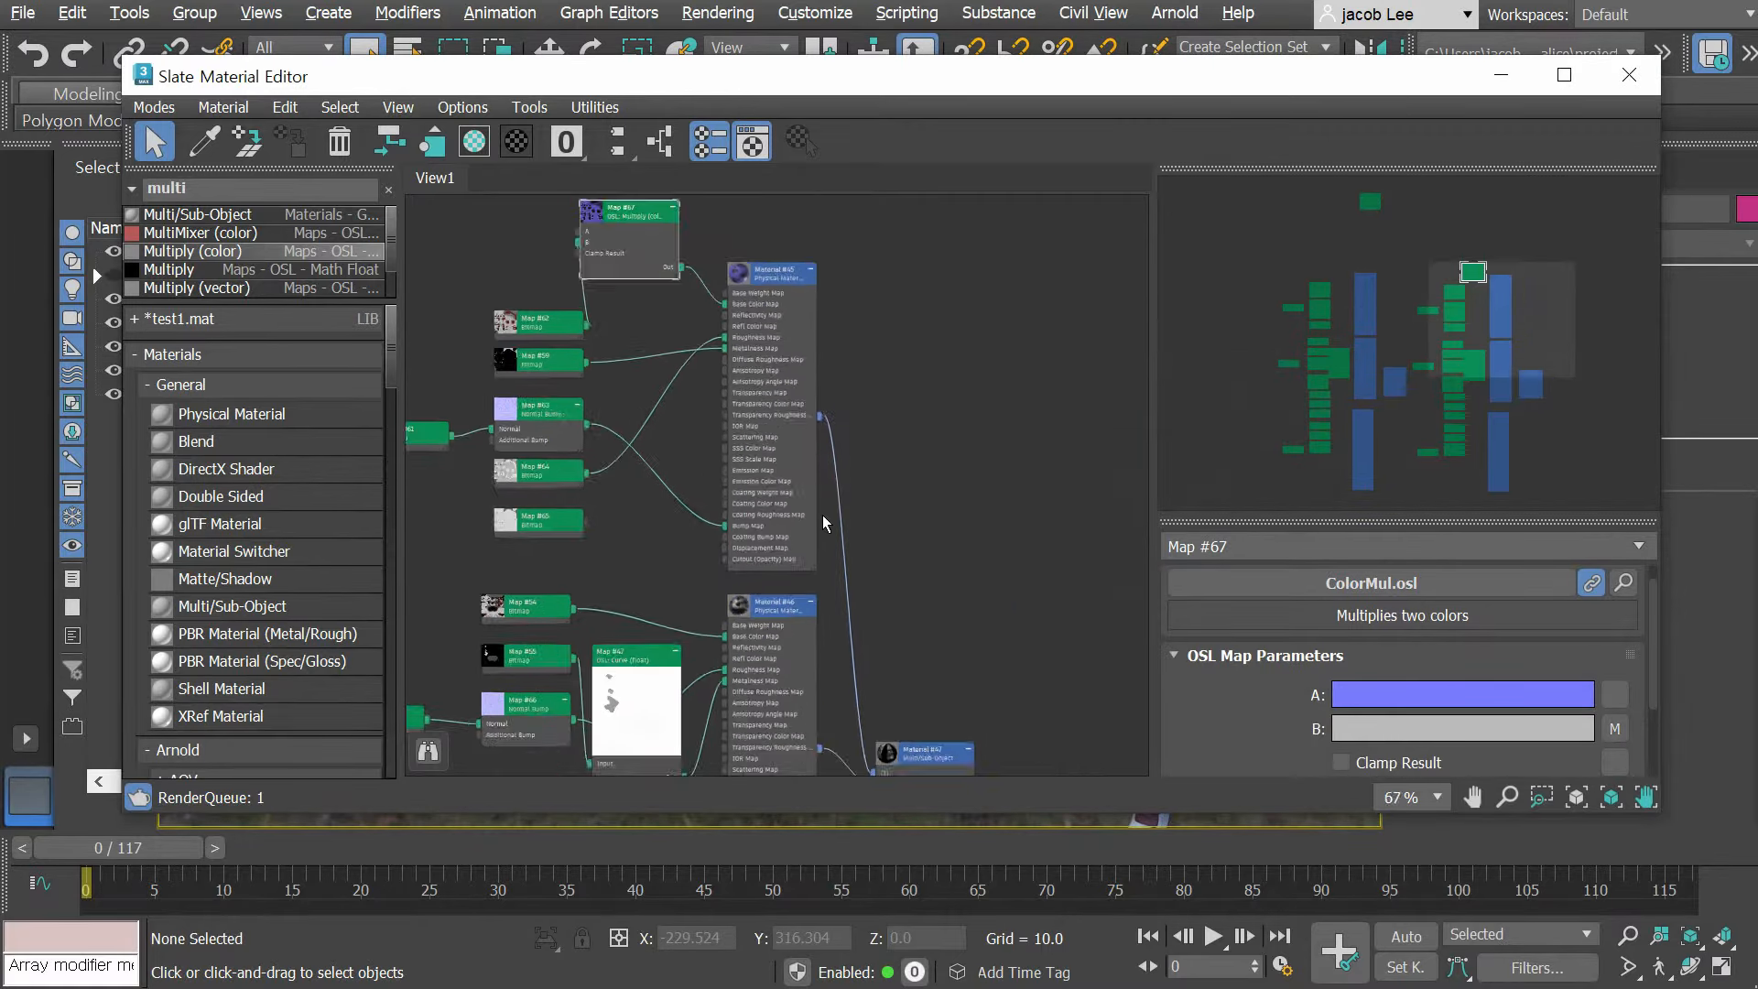
middle_drag(924, 629, 862, 433)
double_click(855, 548)
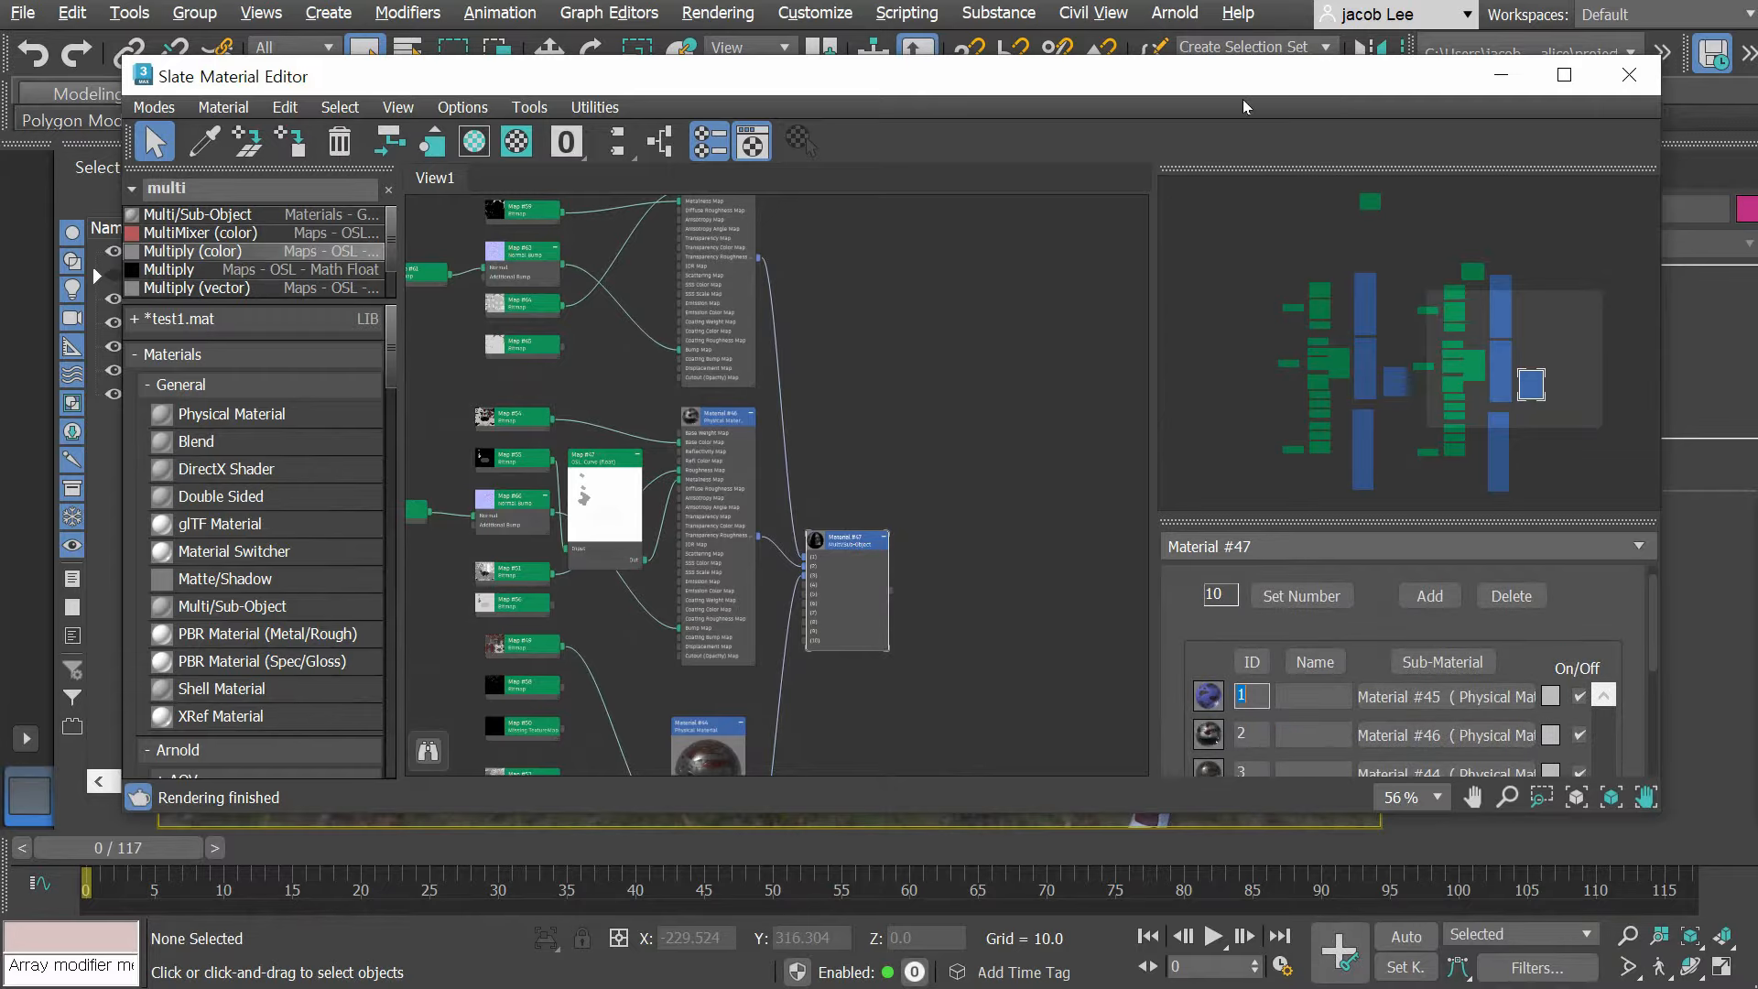
Step: Select all three astronaut objects and assign the copied Multi/Sub-Object Material #47 to them
drag(1264, 88, 544, 53)
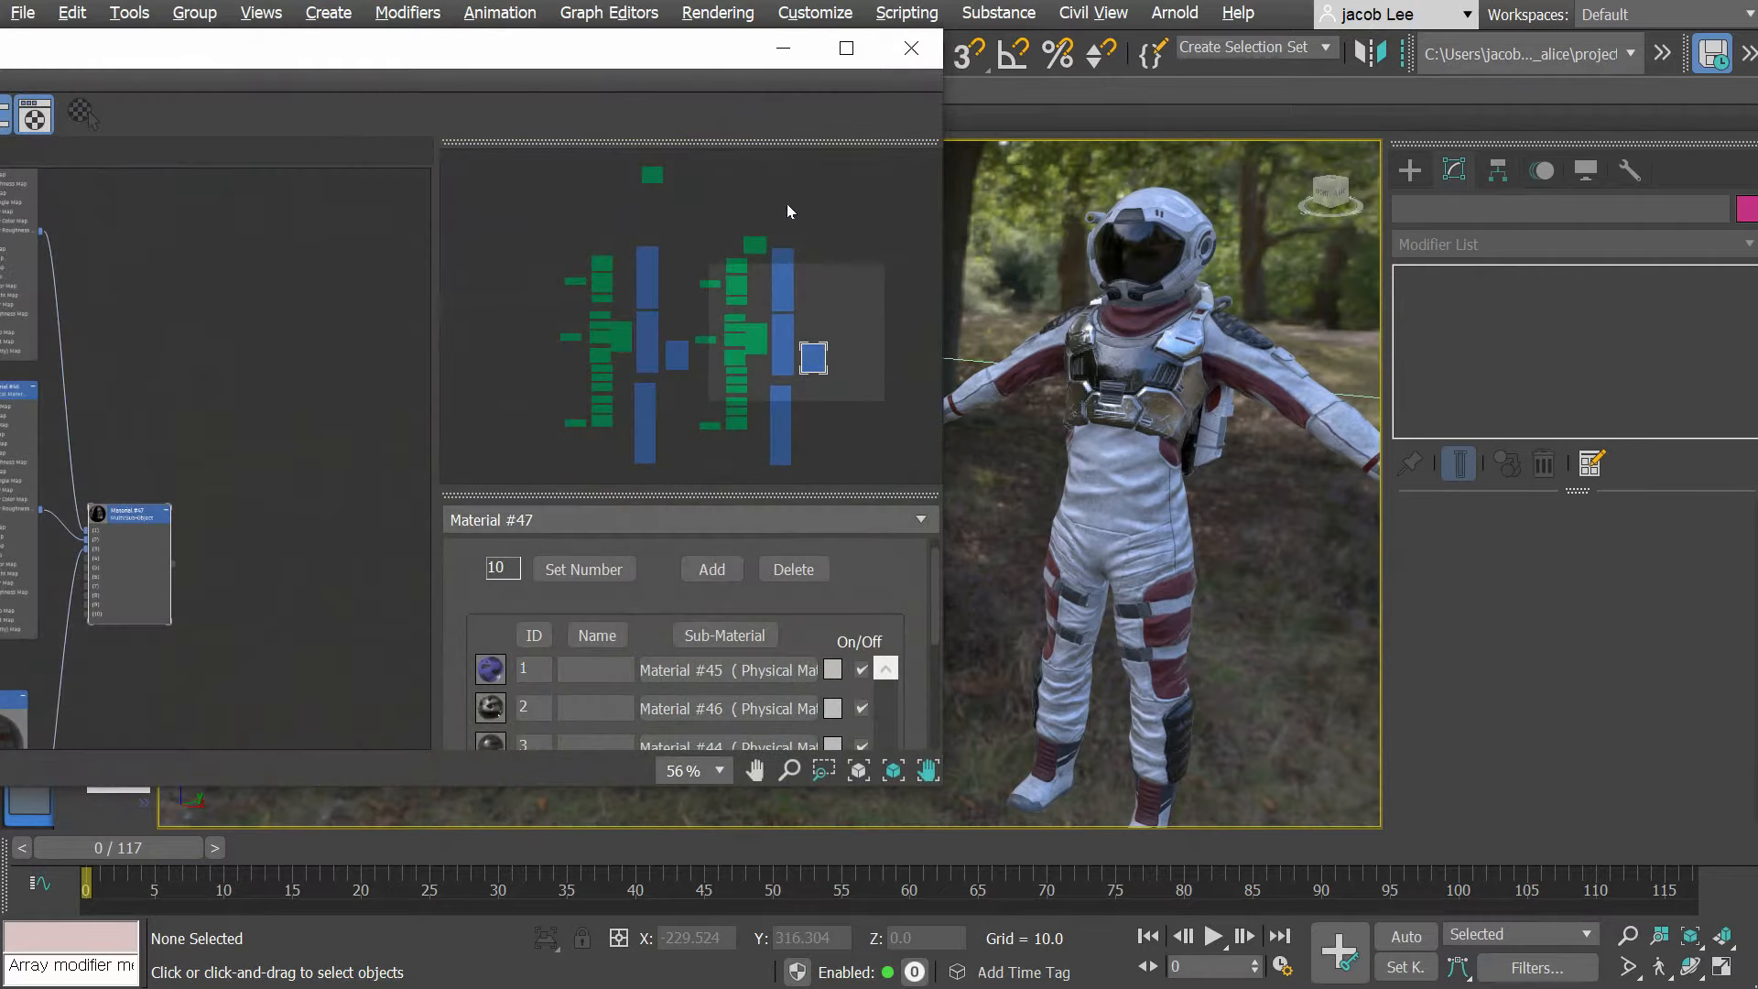
click(1151, 529)
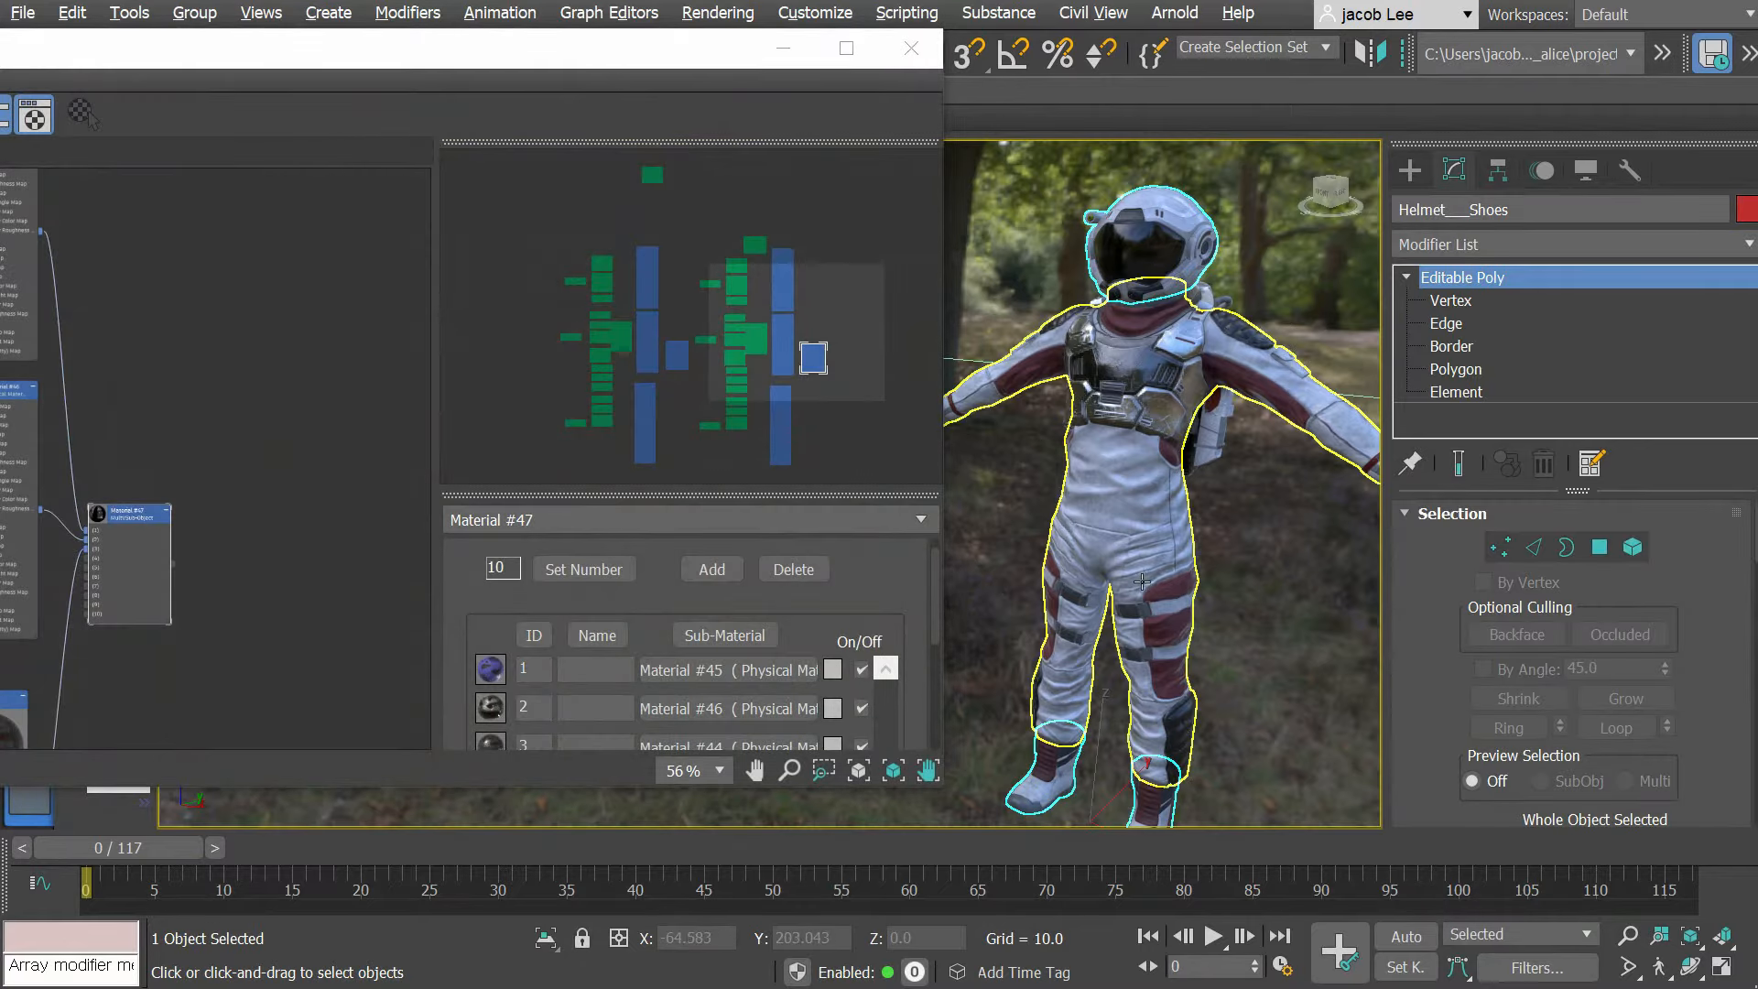
key(ctrl+a)
right_click(126, 515)
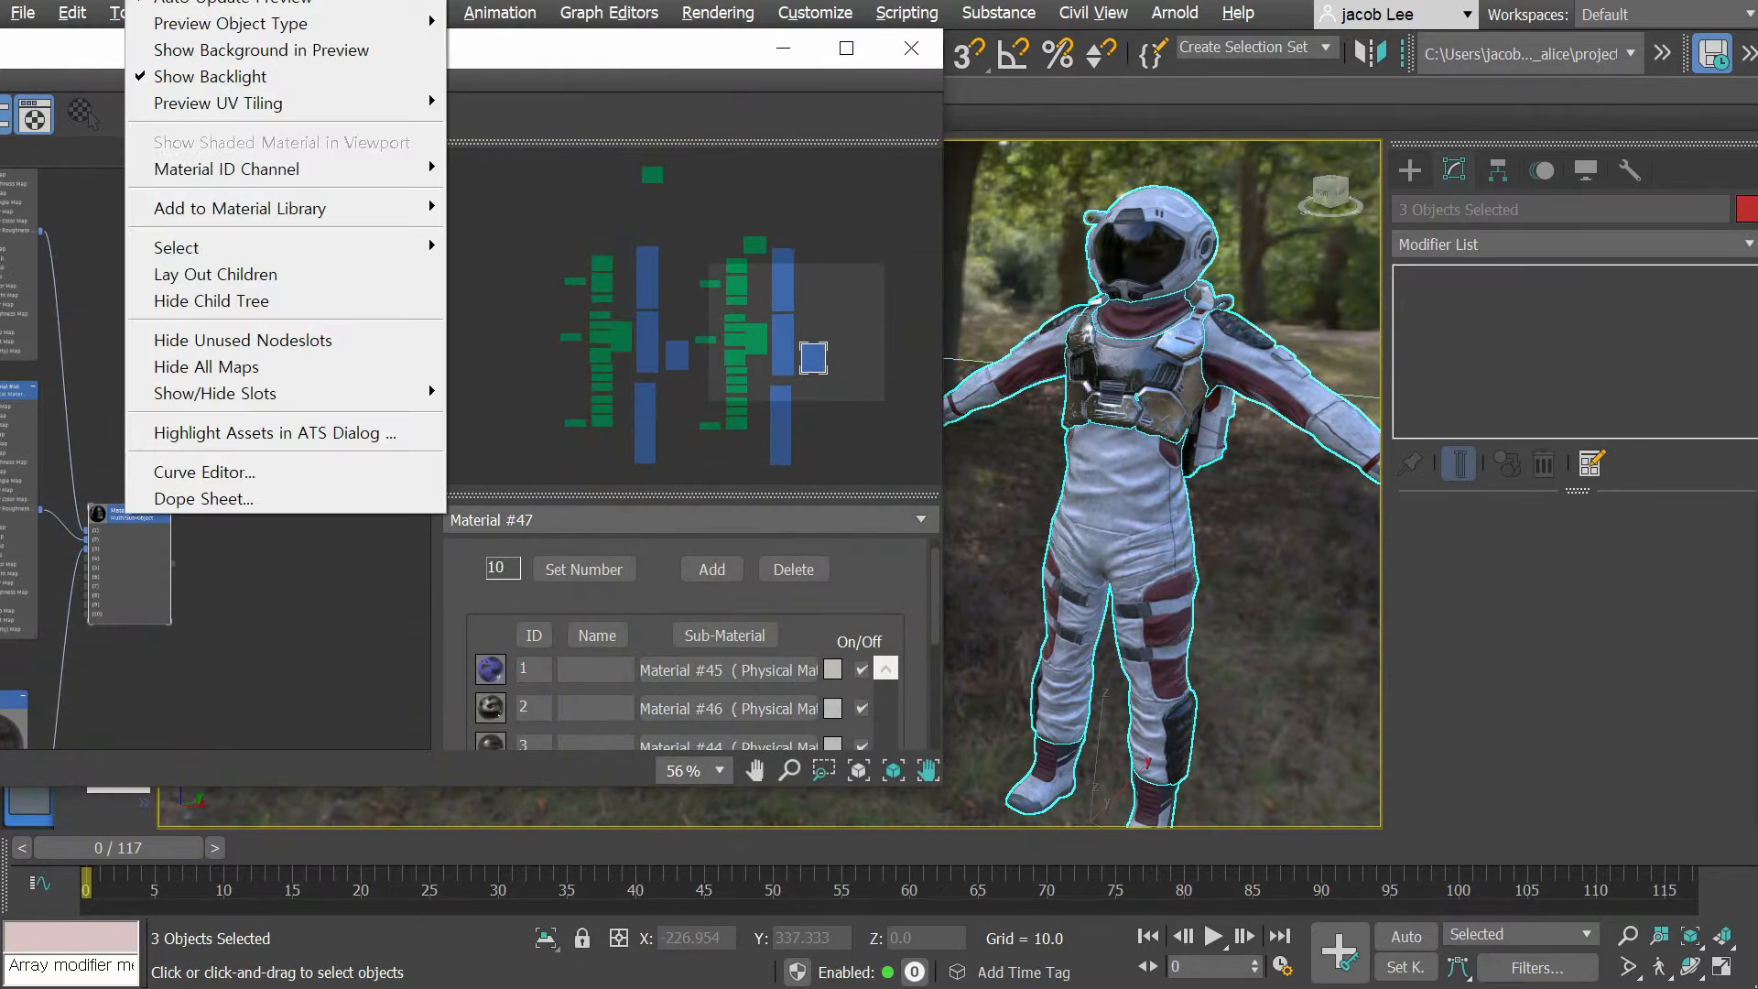
click(238, 1)
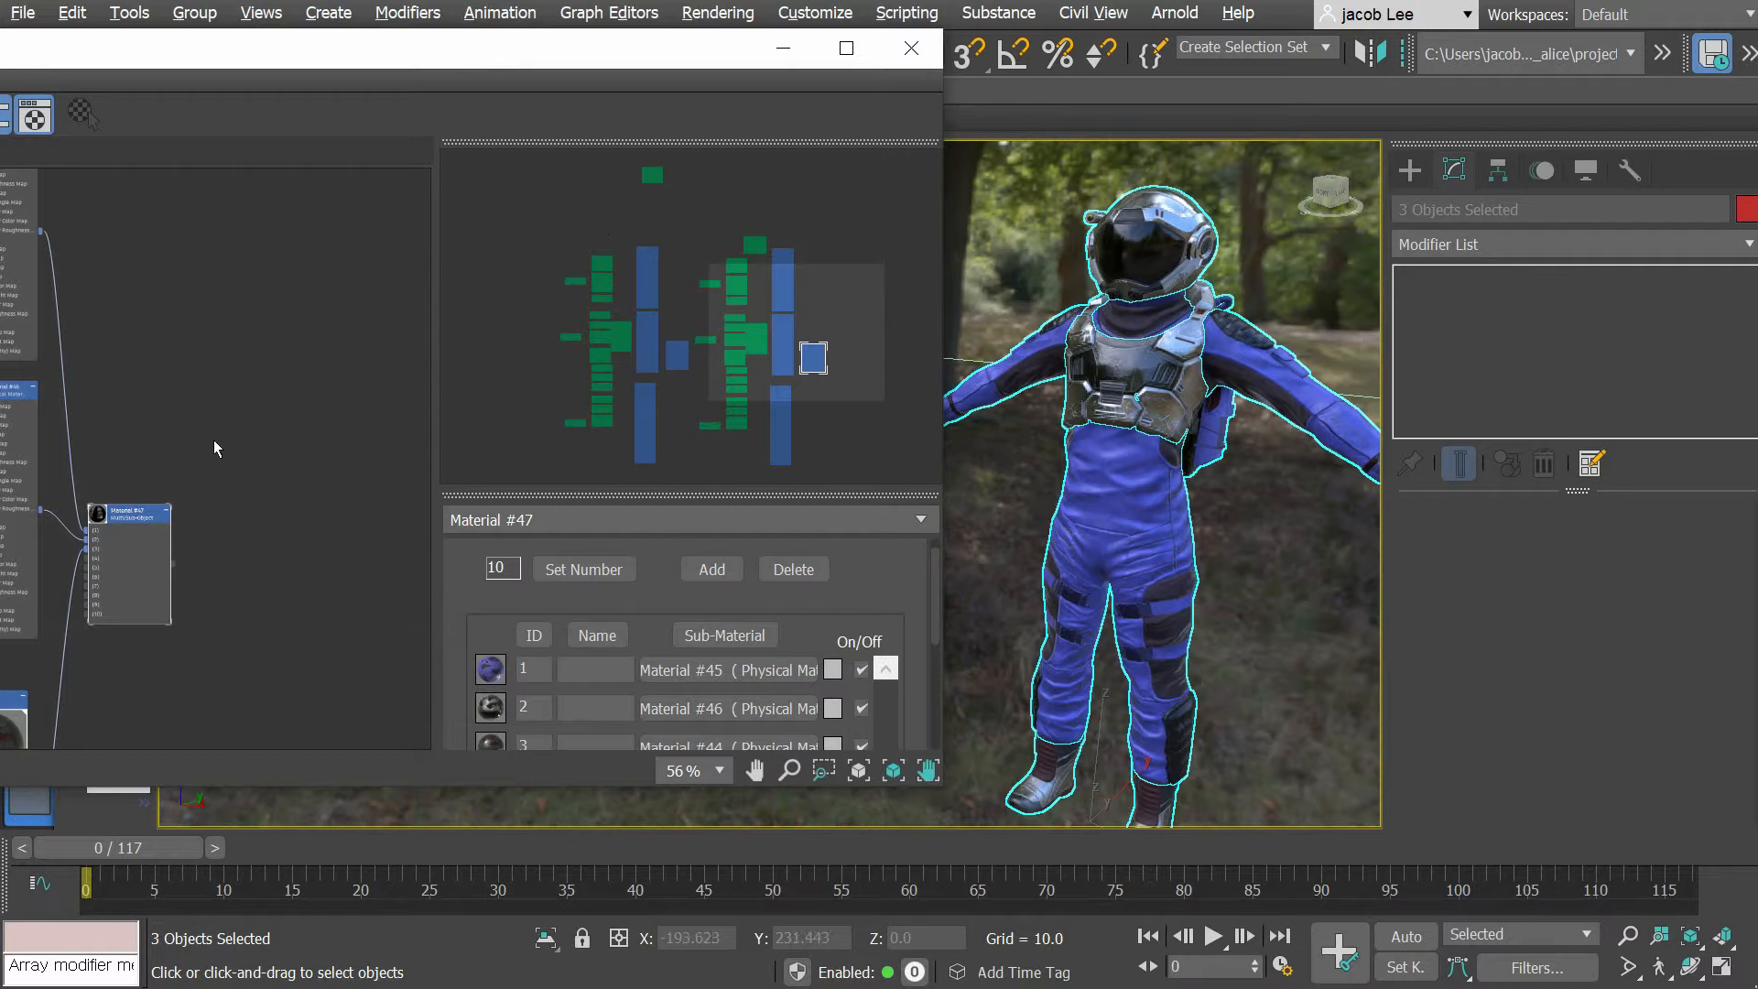
Step: Enlarge the Slate Material Editor window and reposition it with both complete material trees in view
middle_drag(212, 440, 359, 510)
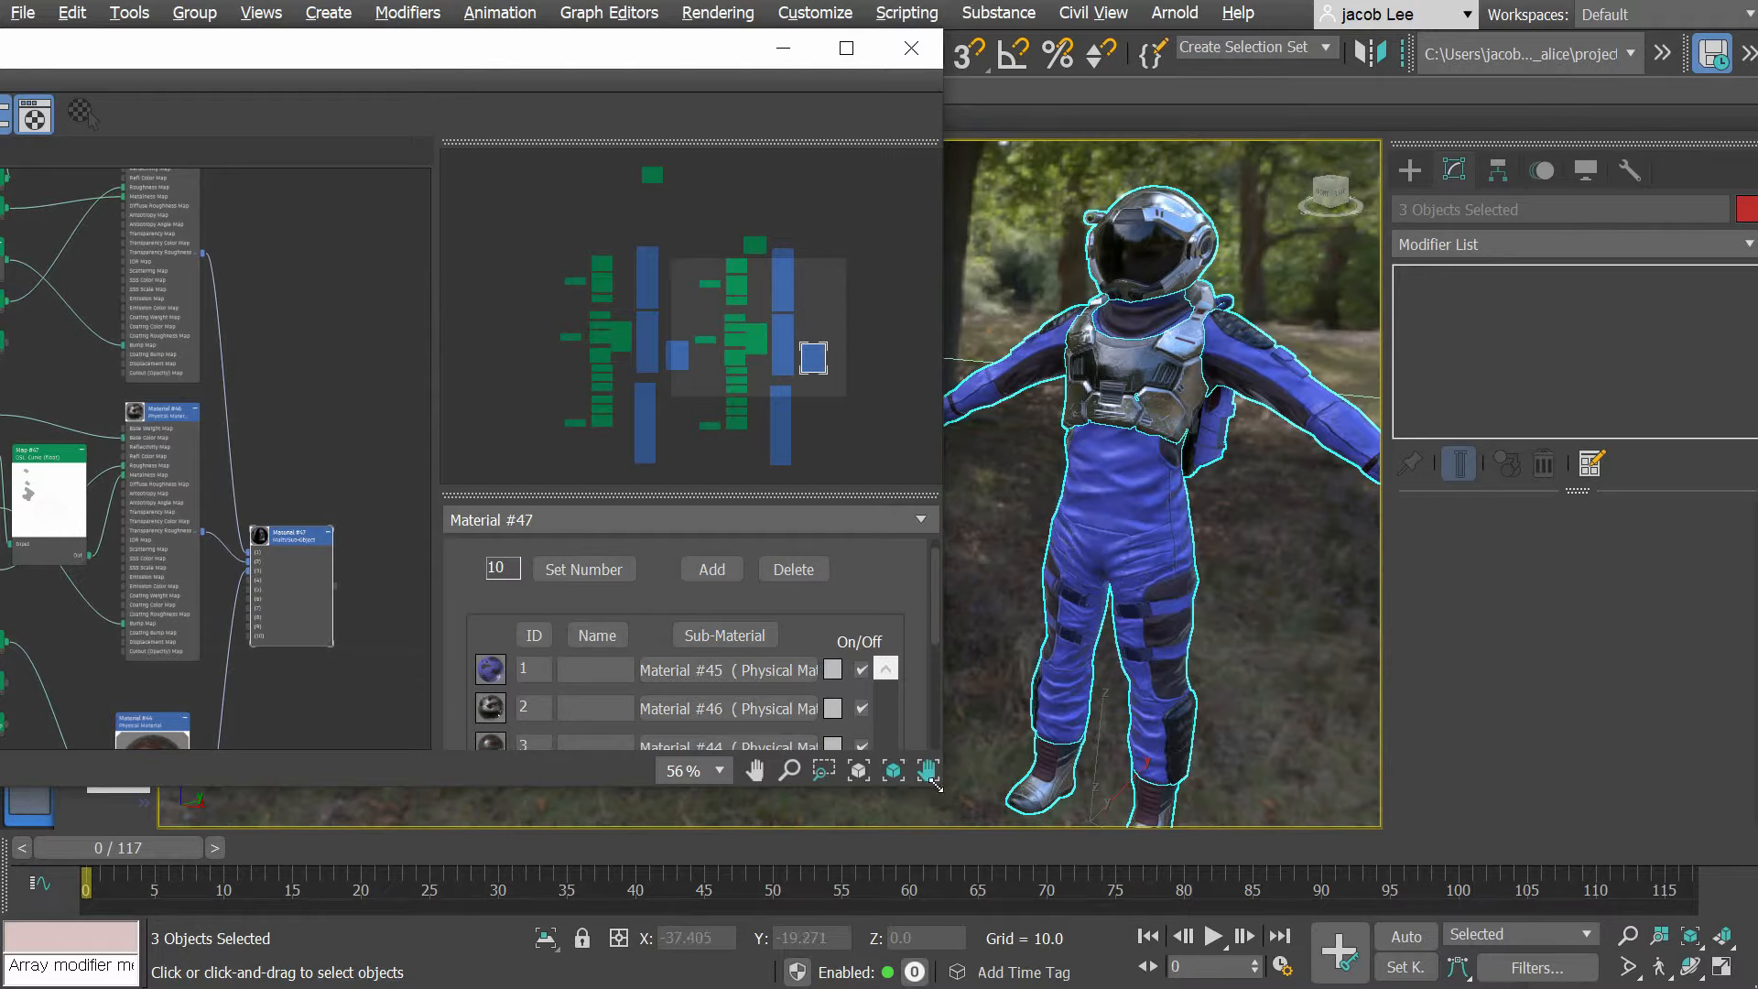
drag(933, 783, 1005, 957)
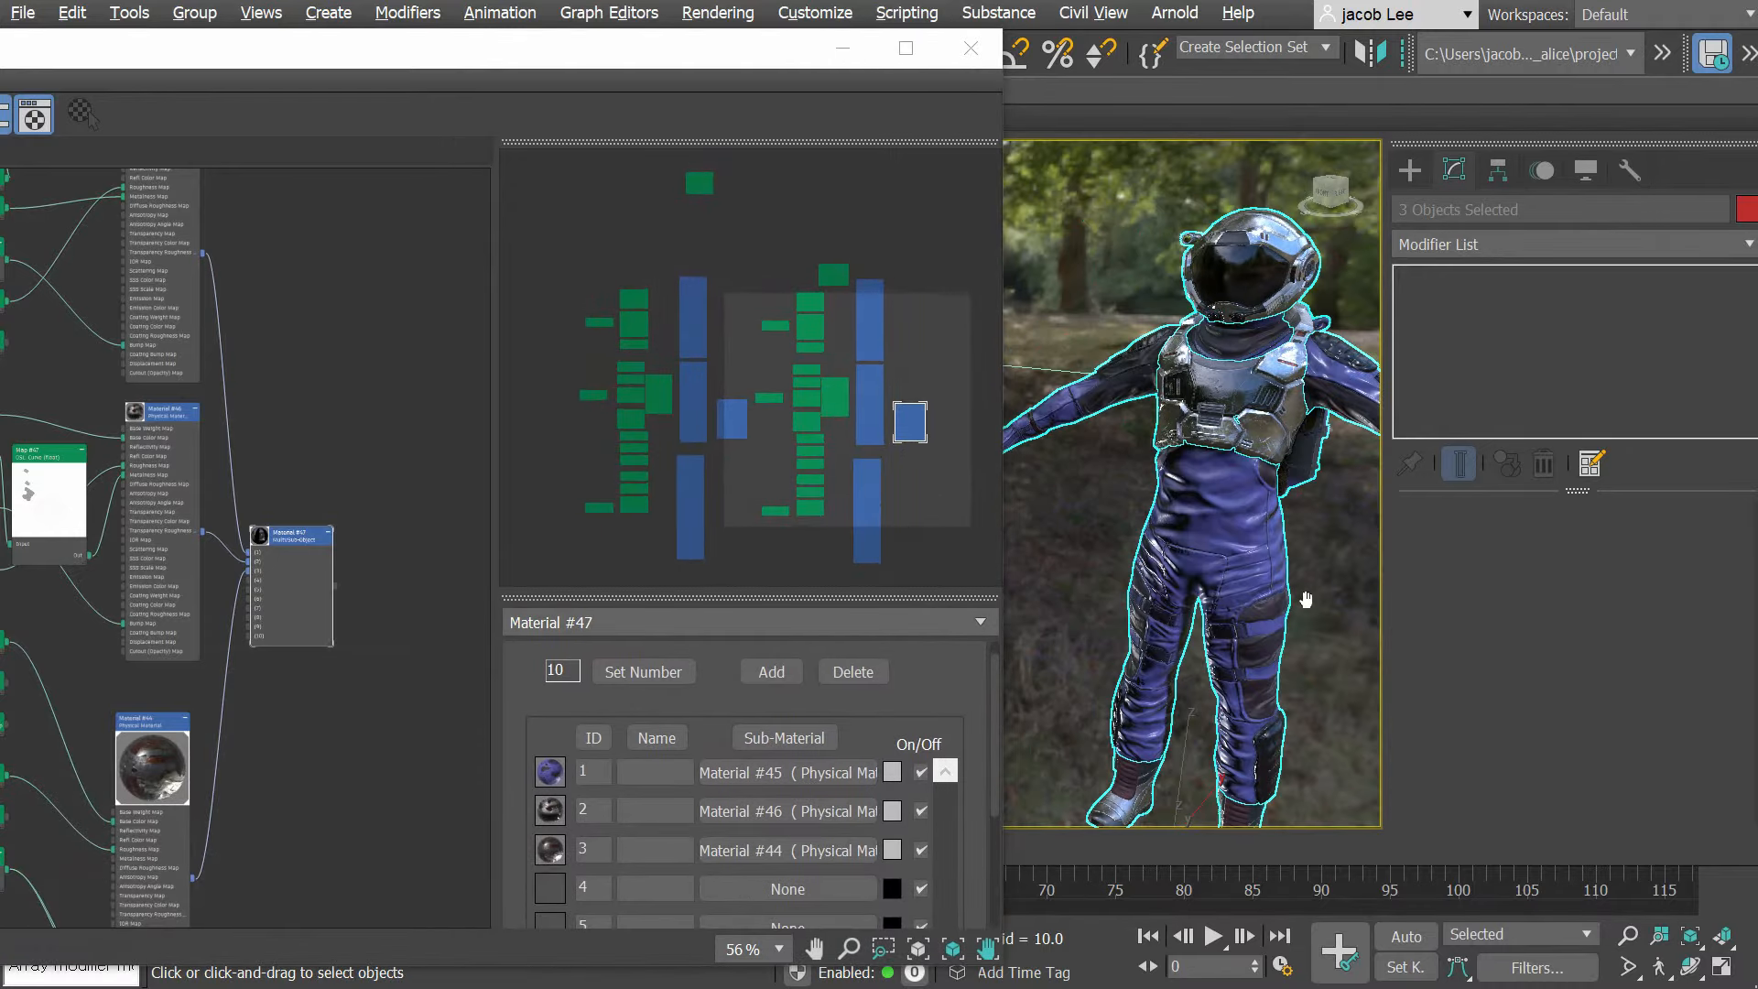
drag(769, 56, 809, 52)
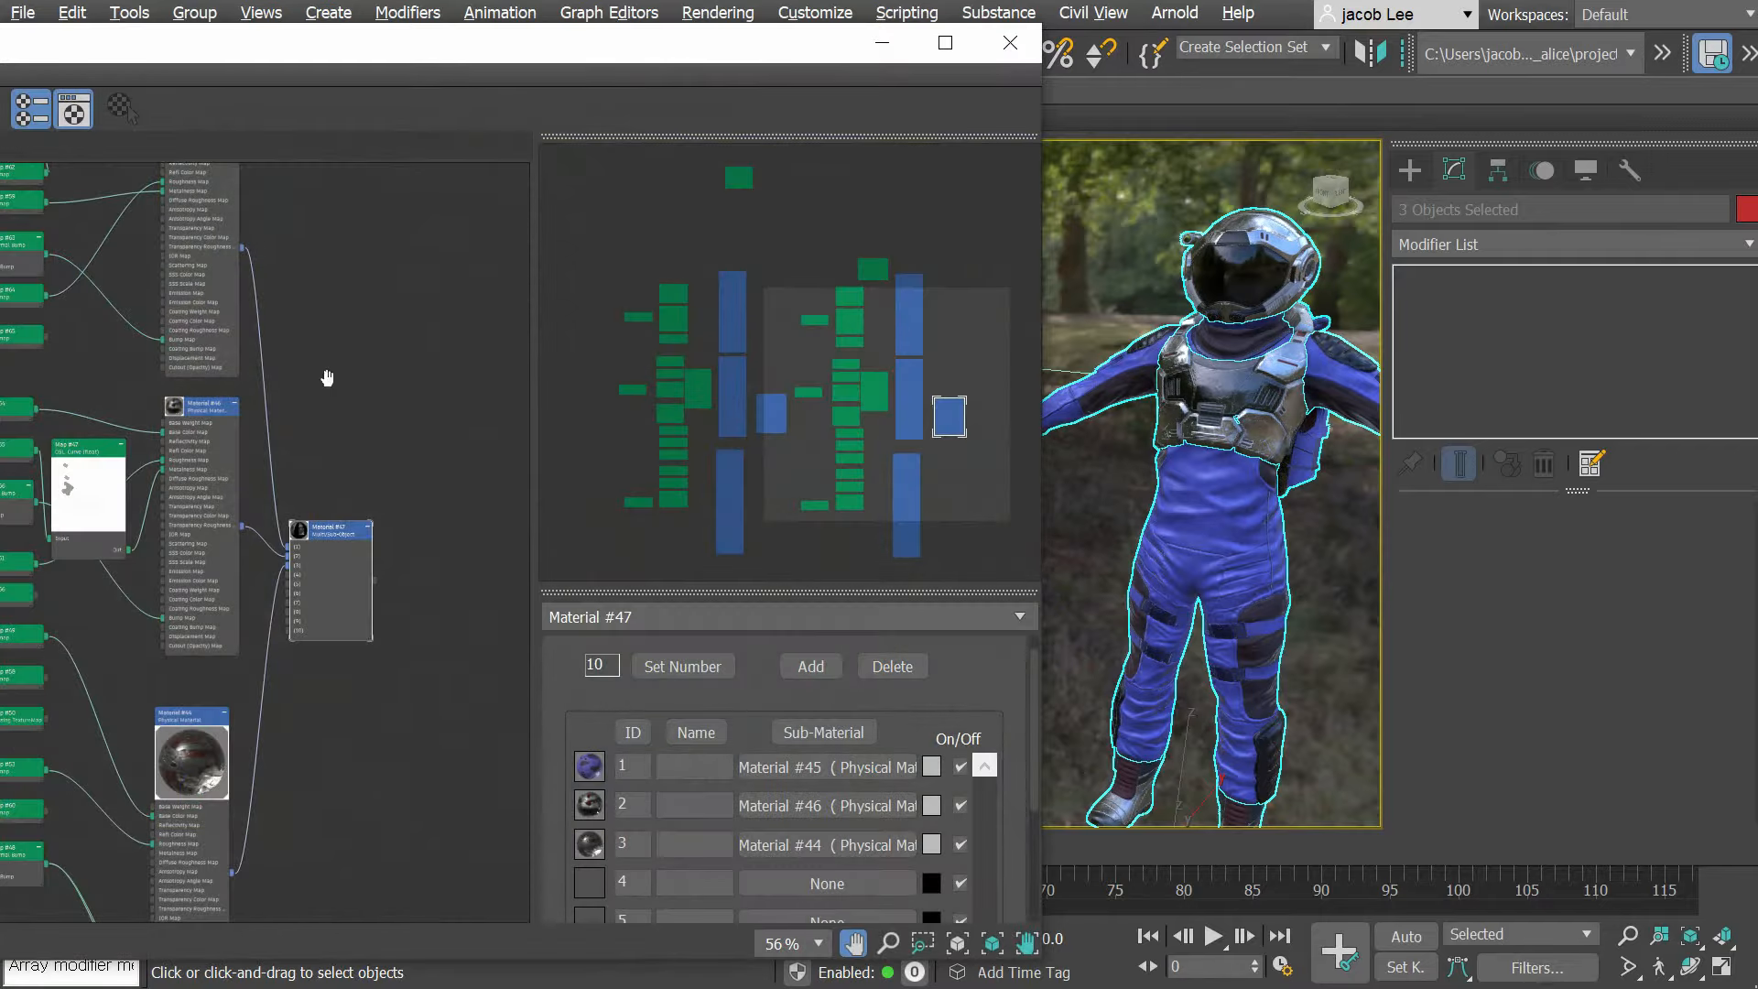
scroll(384, 402, down, 5)
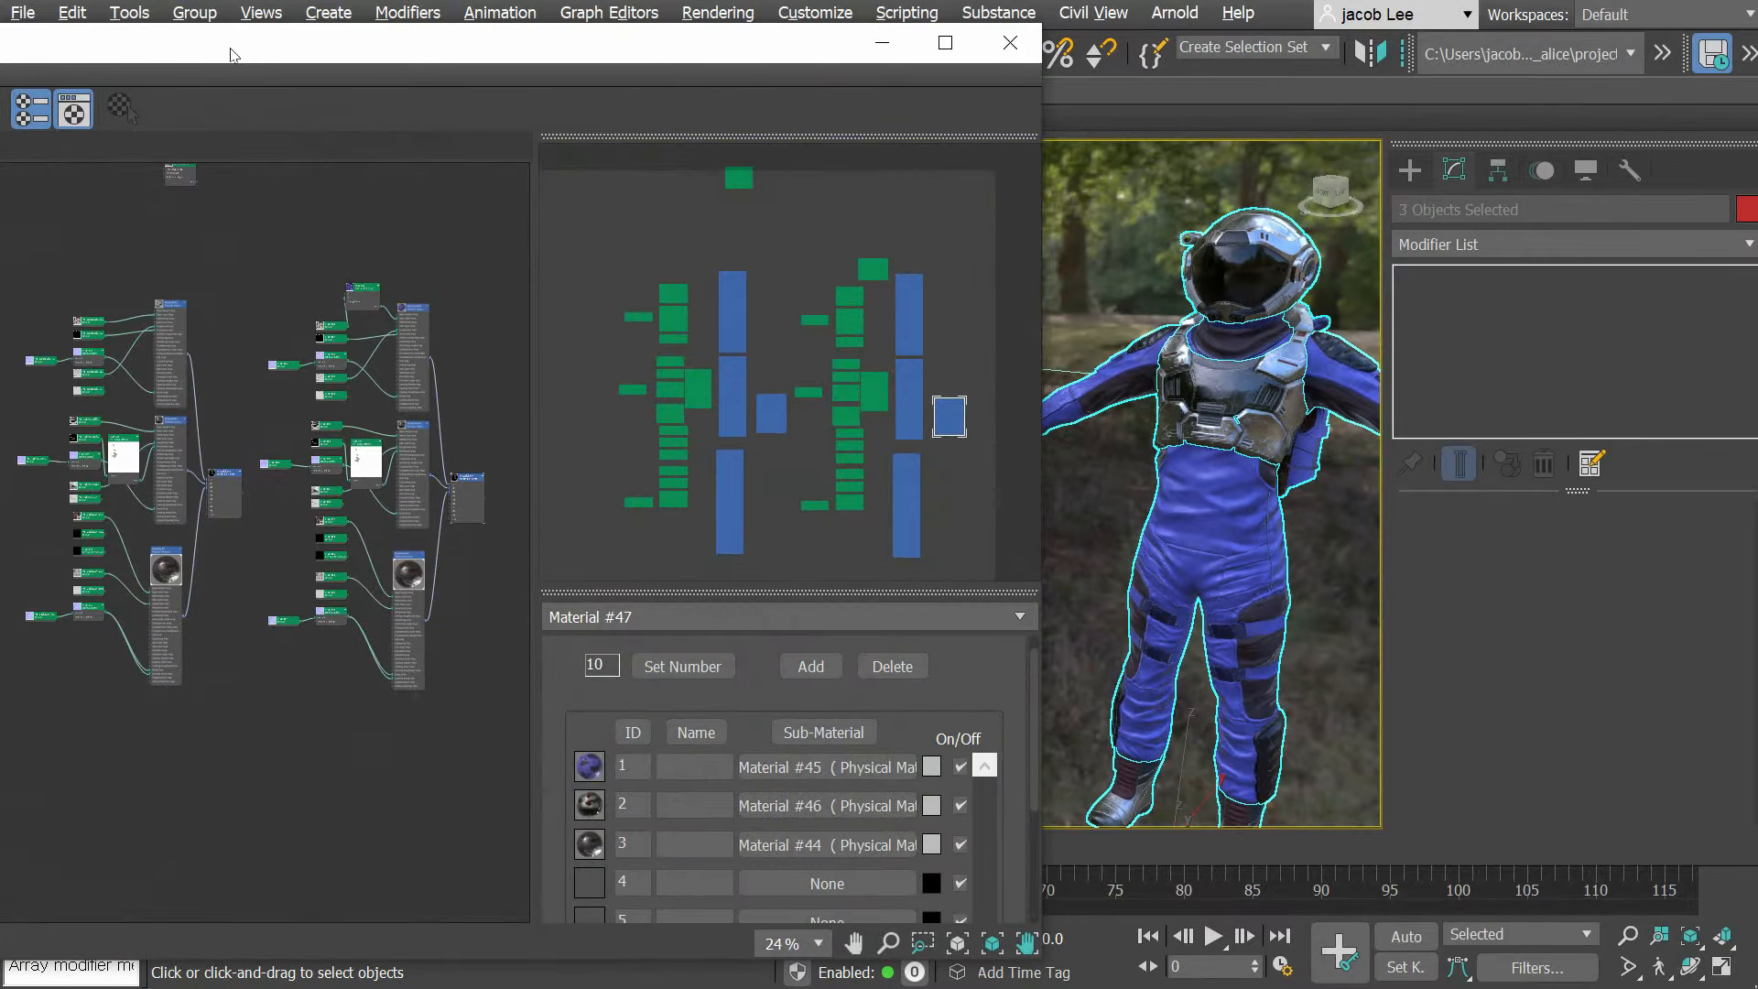
drag(231, 55, 893, 50)
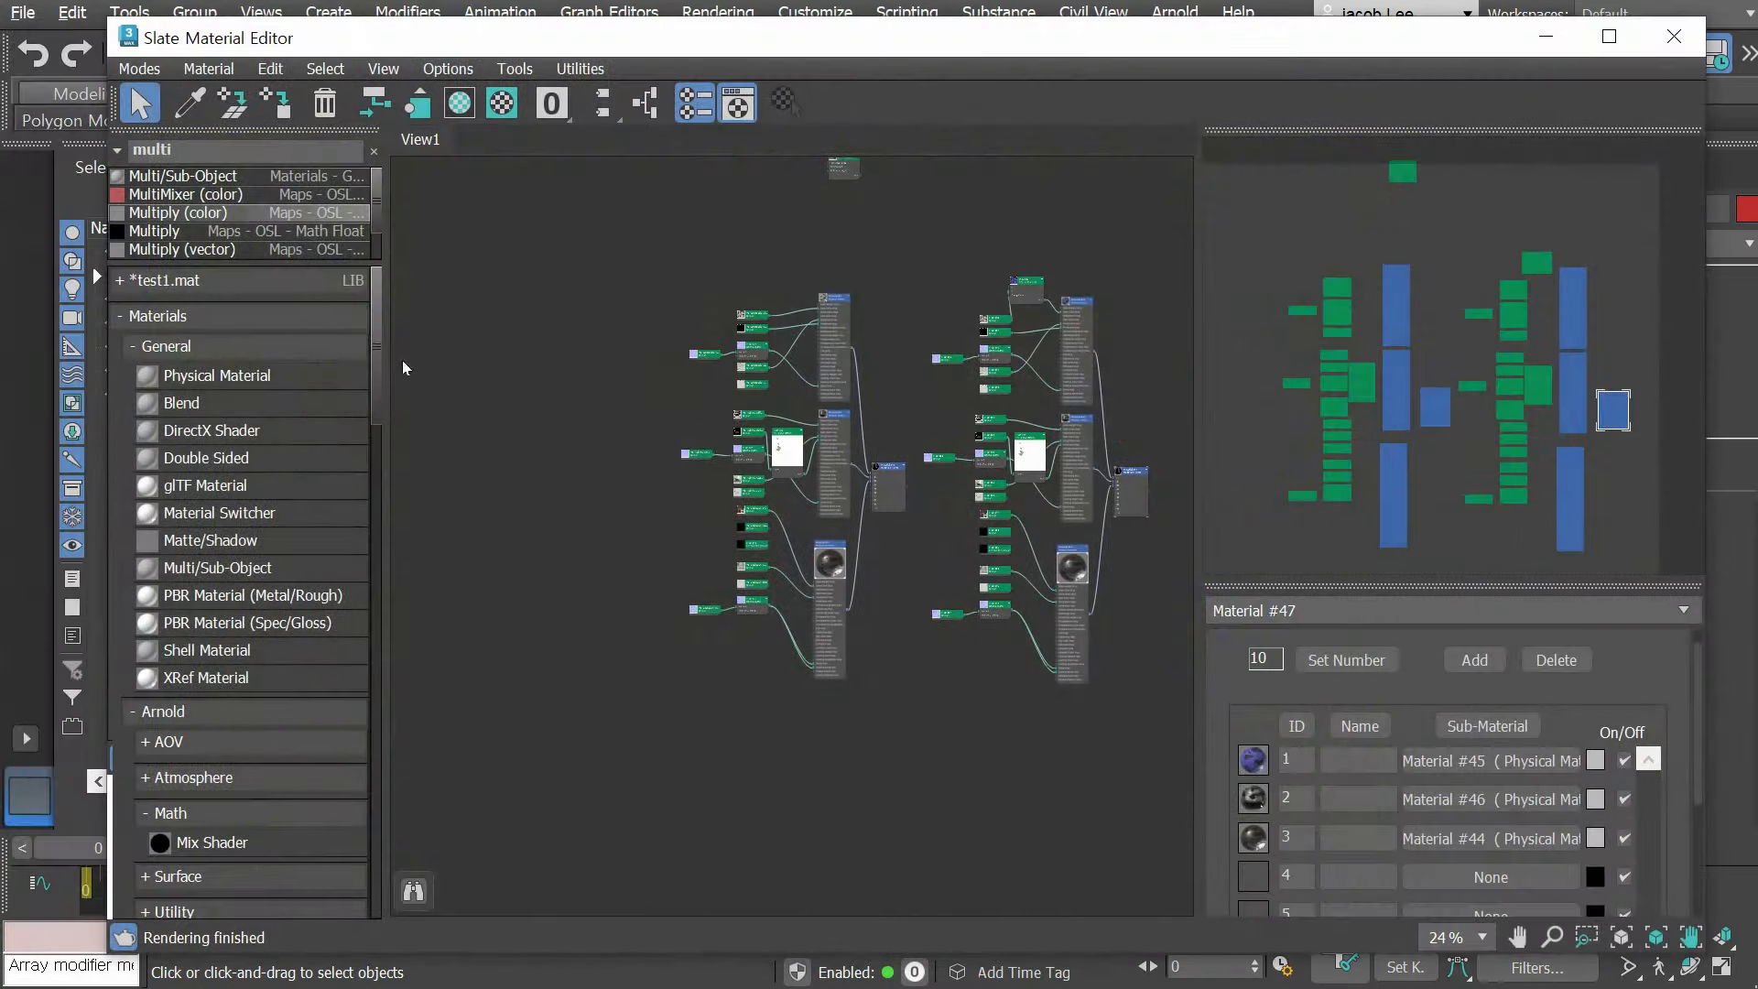
Step: Clear the "multi" material search and add a Material Switcher node above the two material trees
double_click(271, 150)
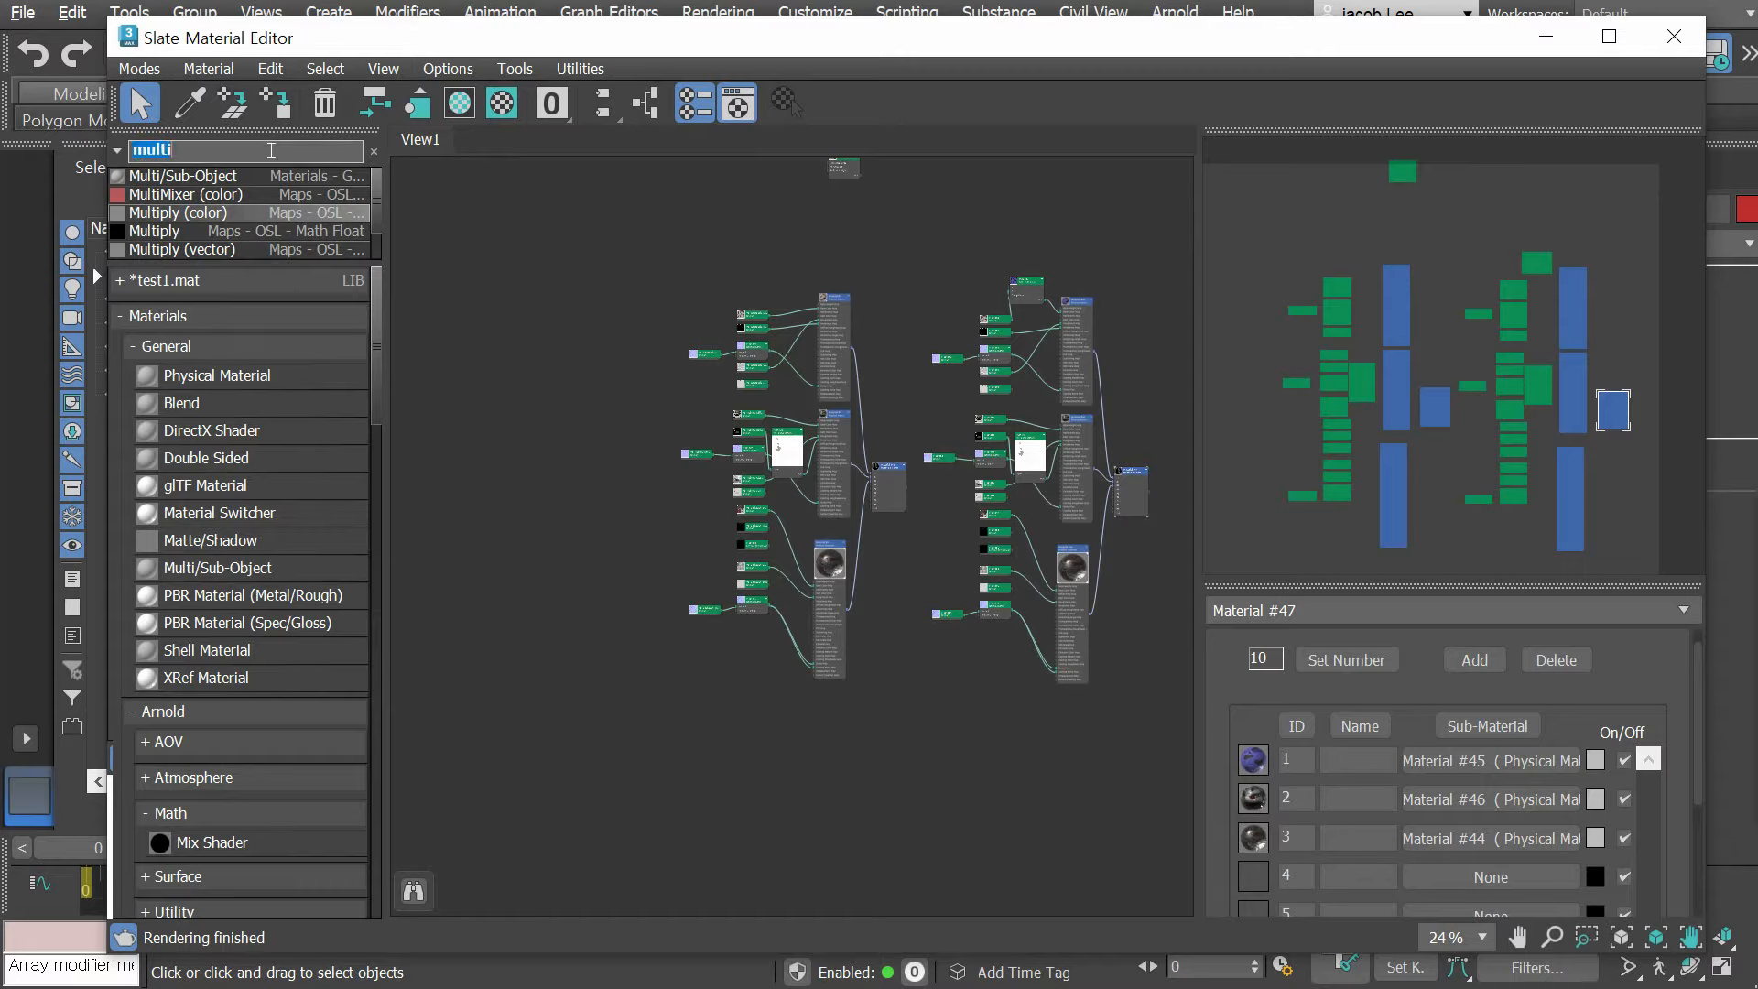
key(BackSpace)
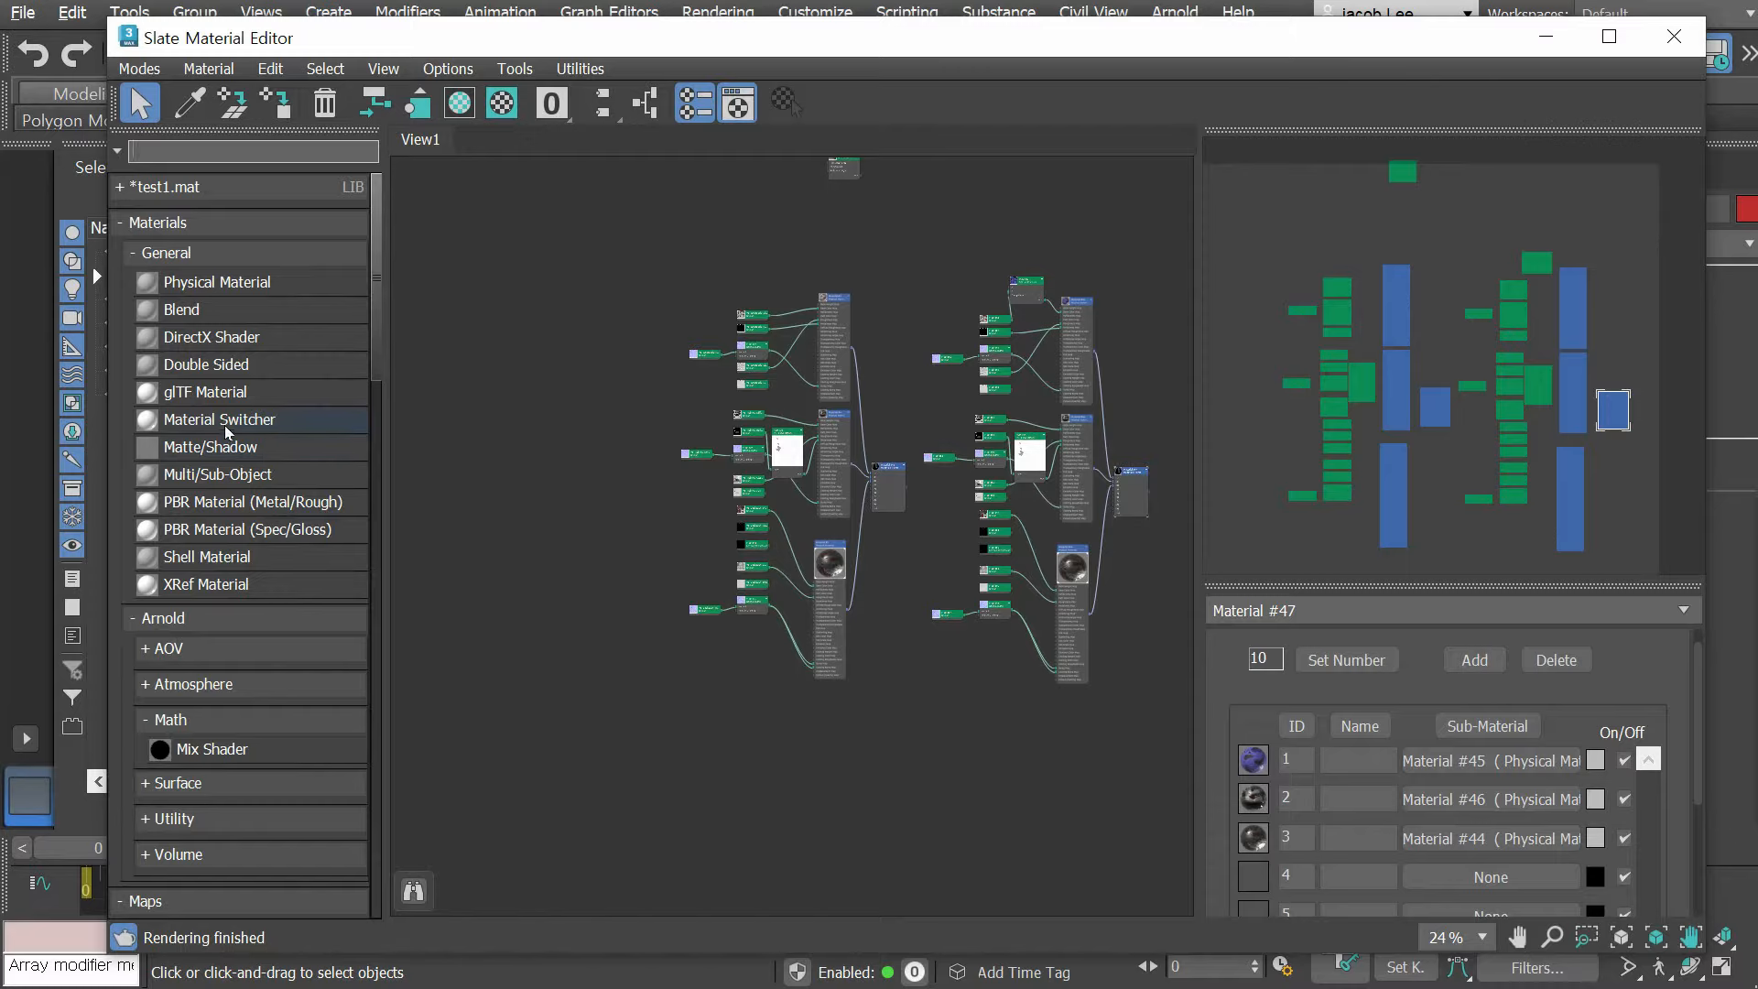
drag(226, 433, 920, 243)
scroll(969, 243, up, 5)
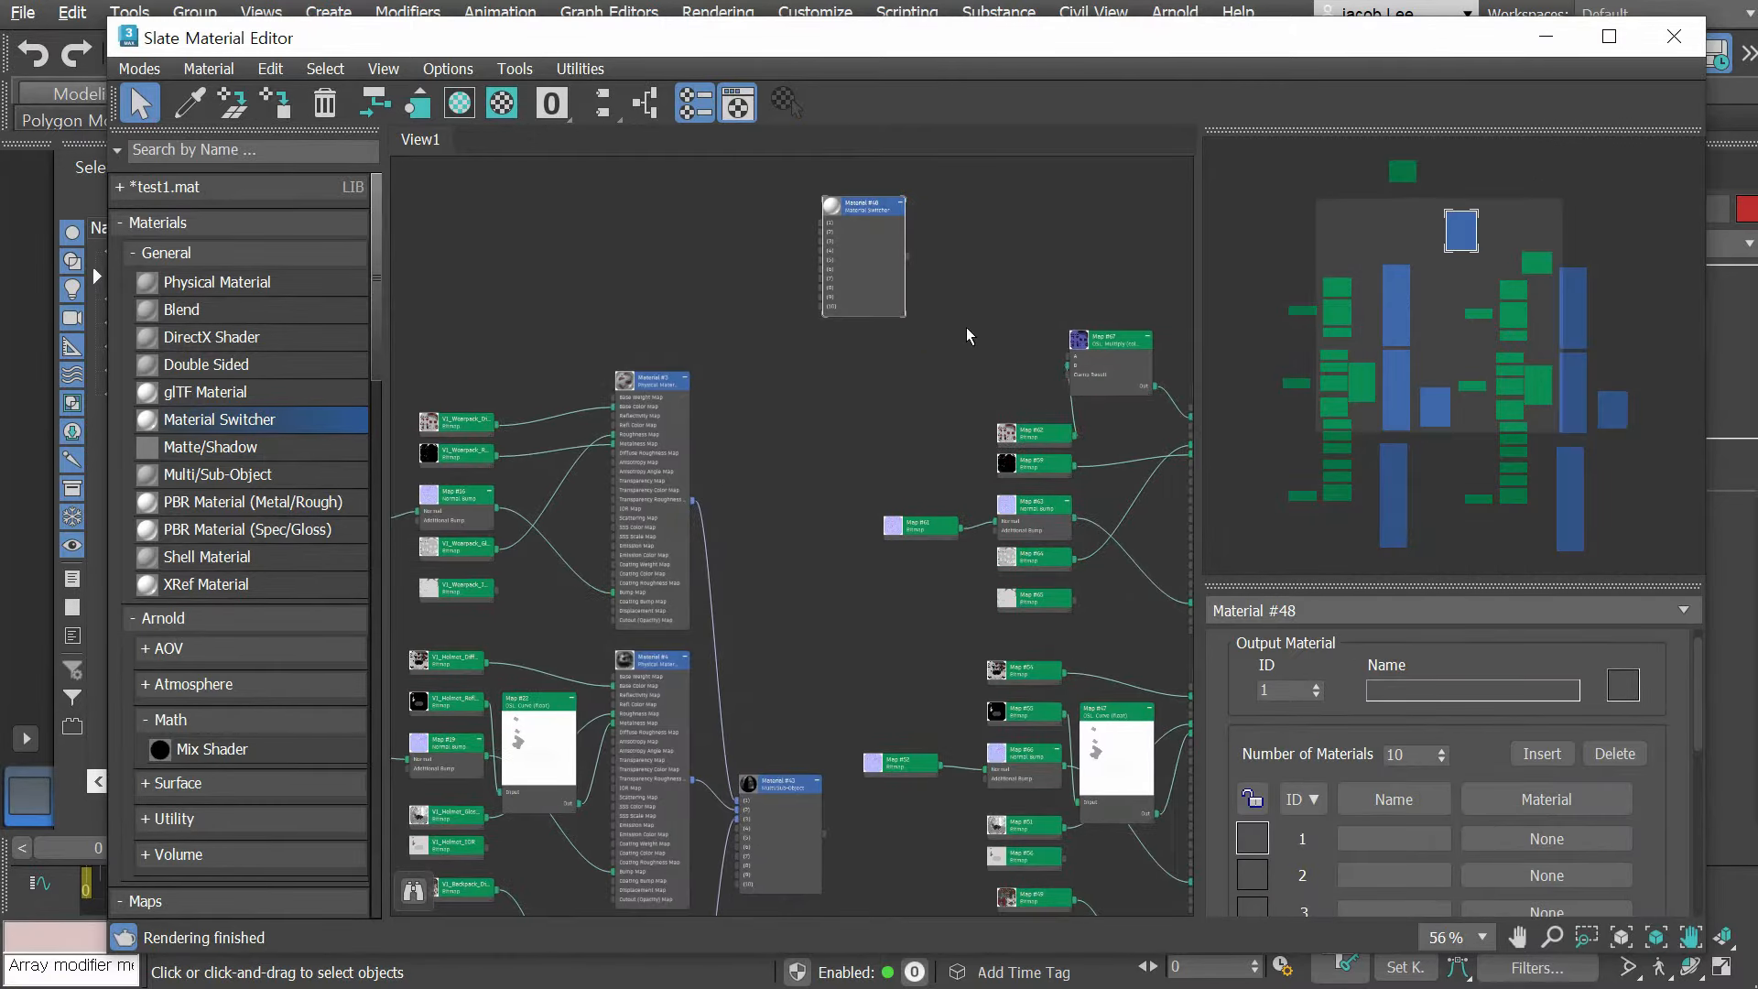
middle_drag(968, 336, 842, 351)
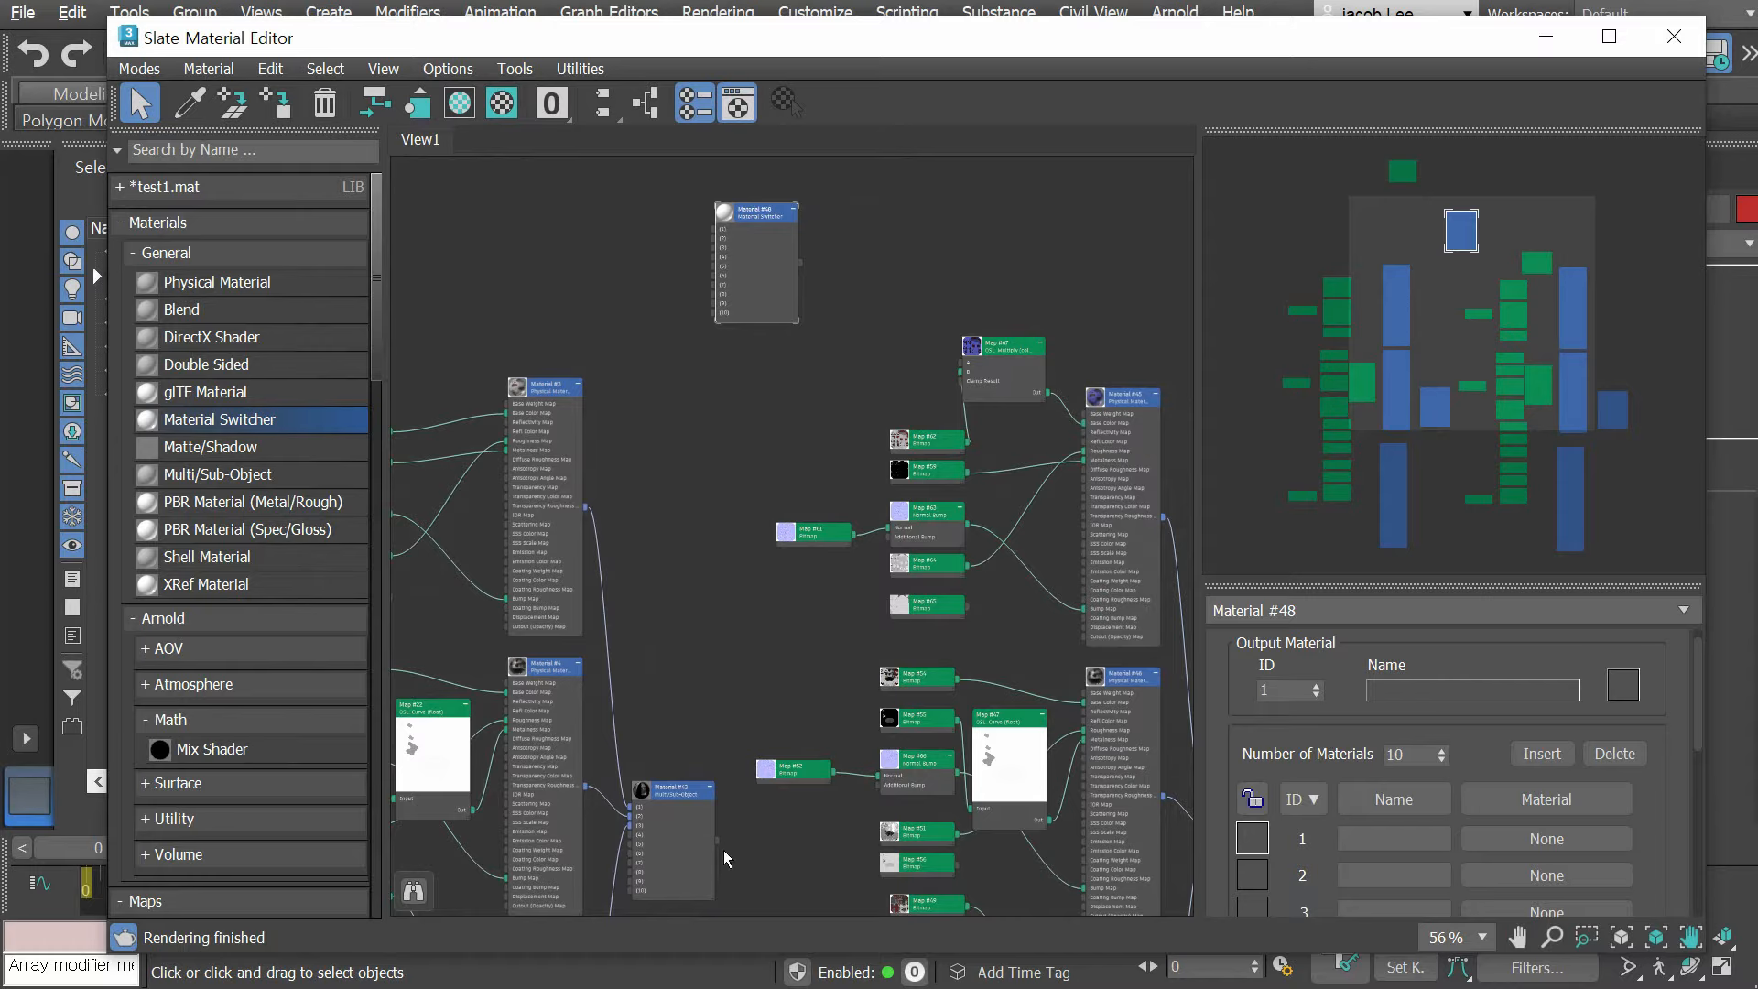
Step: Wire the original Material #43 into the Material Switcher's input 1 and the blue Material #47 into input 2
drag(719, 846, 805, 259)
middle_drag(928, 344, 737, 321)
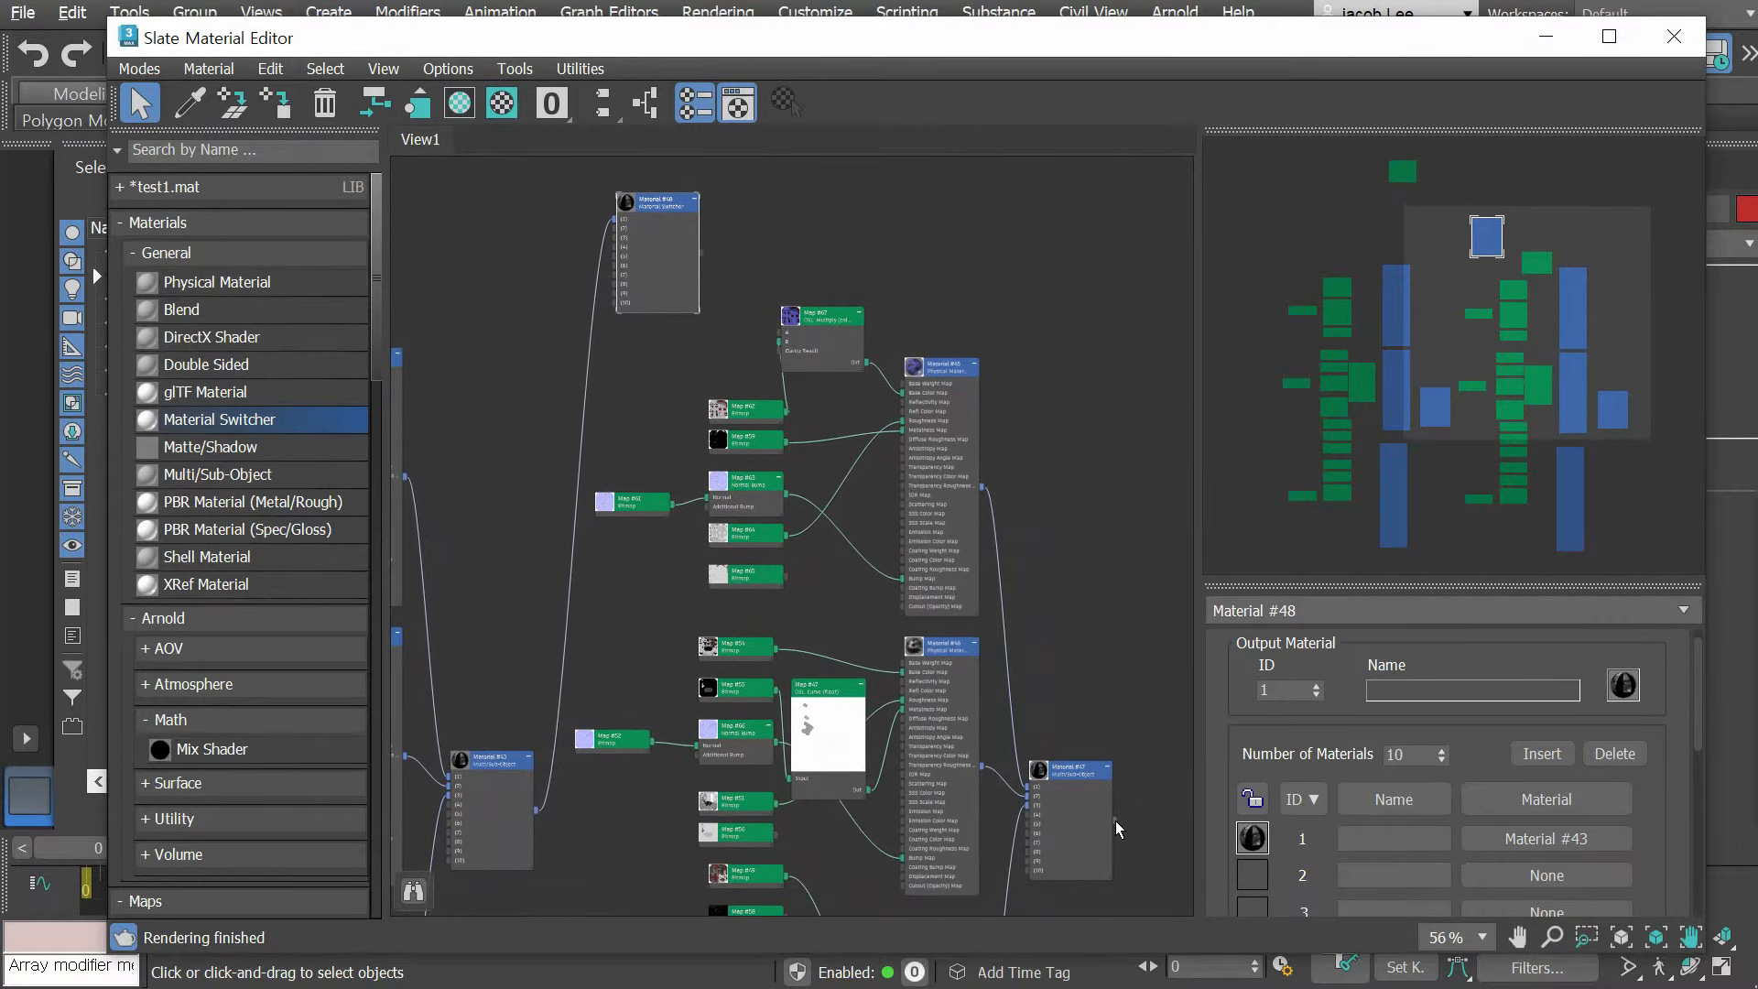
drag(1139, 810, 613, 238)
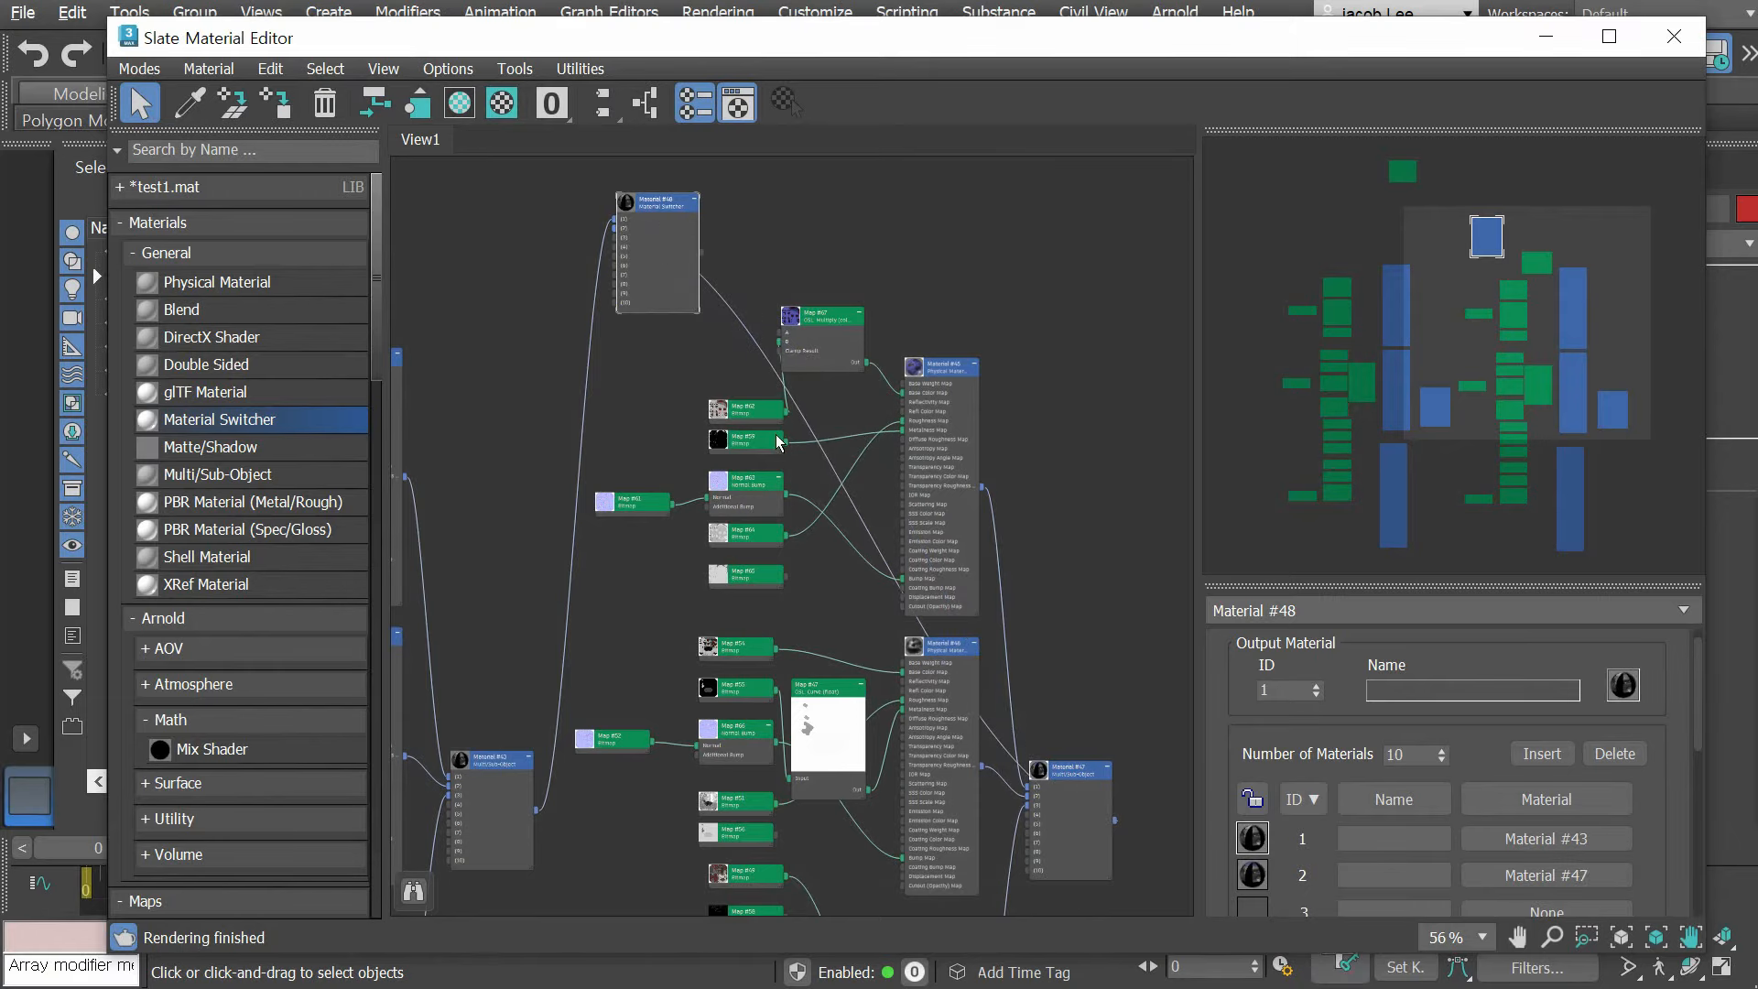
Step: Package all nodes of the blue Material #47 tree into a compound node
drag(648, 341, 1072, 840)
scroll(1015, 776, down, 2)
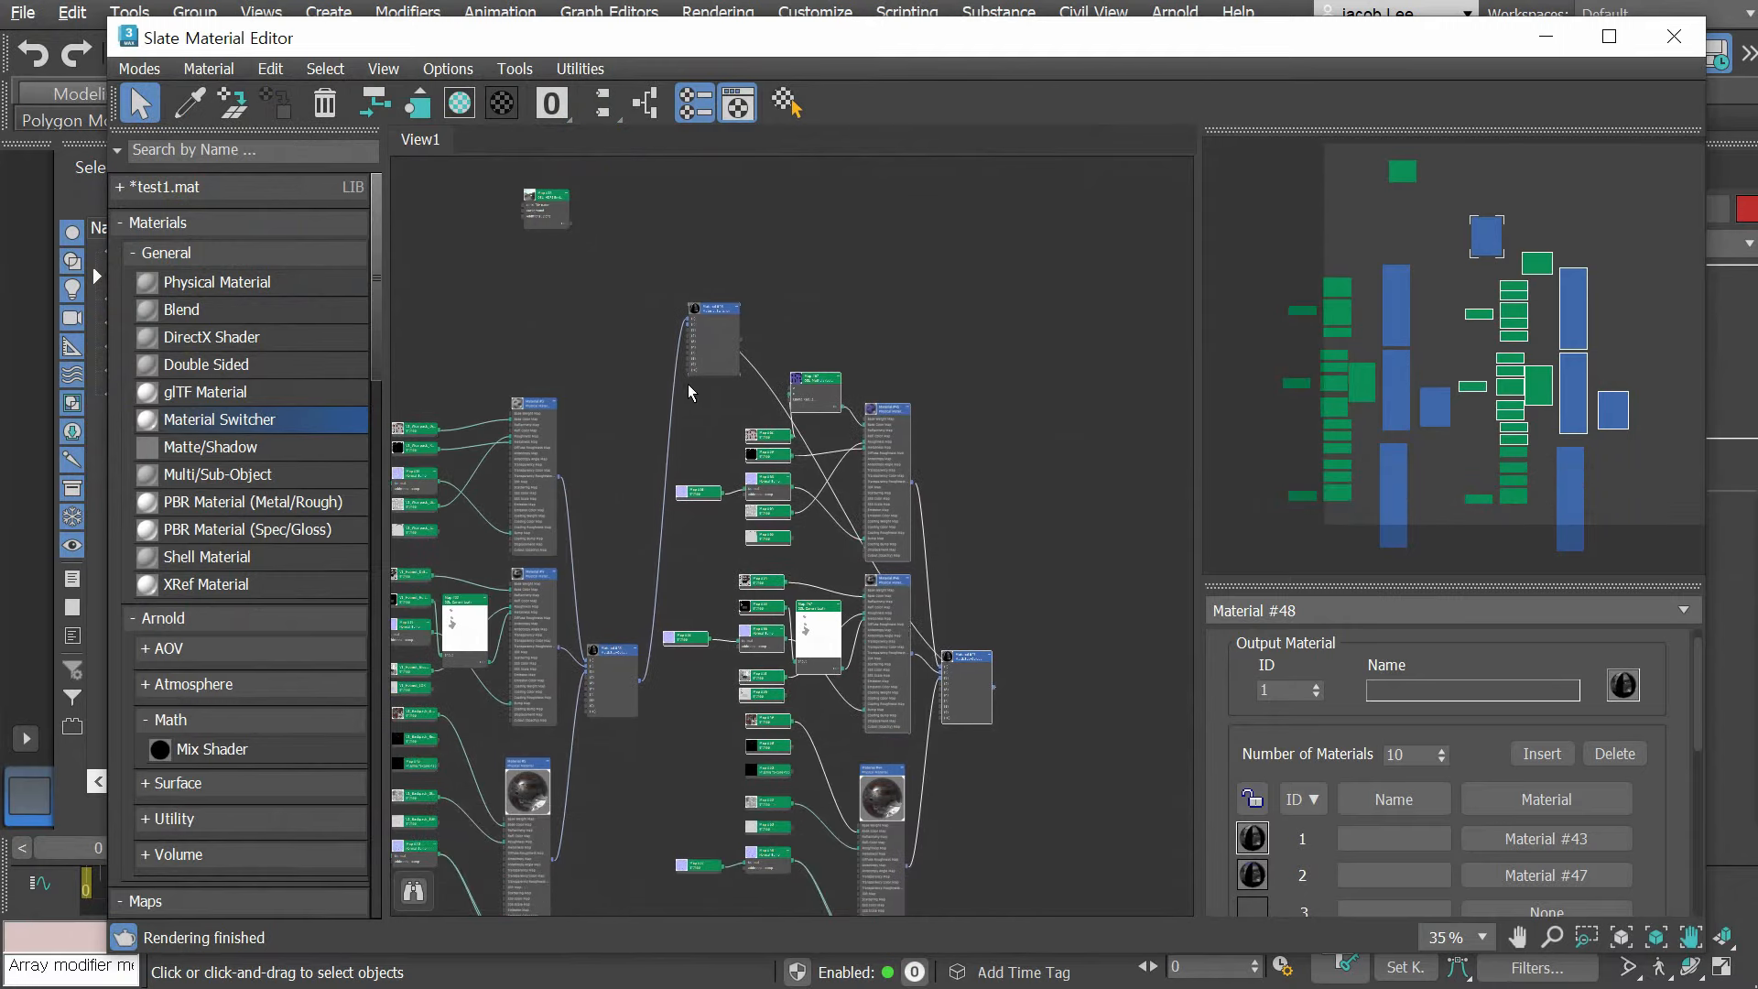
drag(690, 392, 1089, 871)
right_click(873, 414)
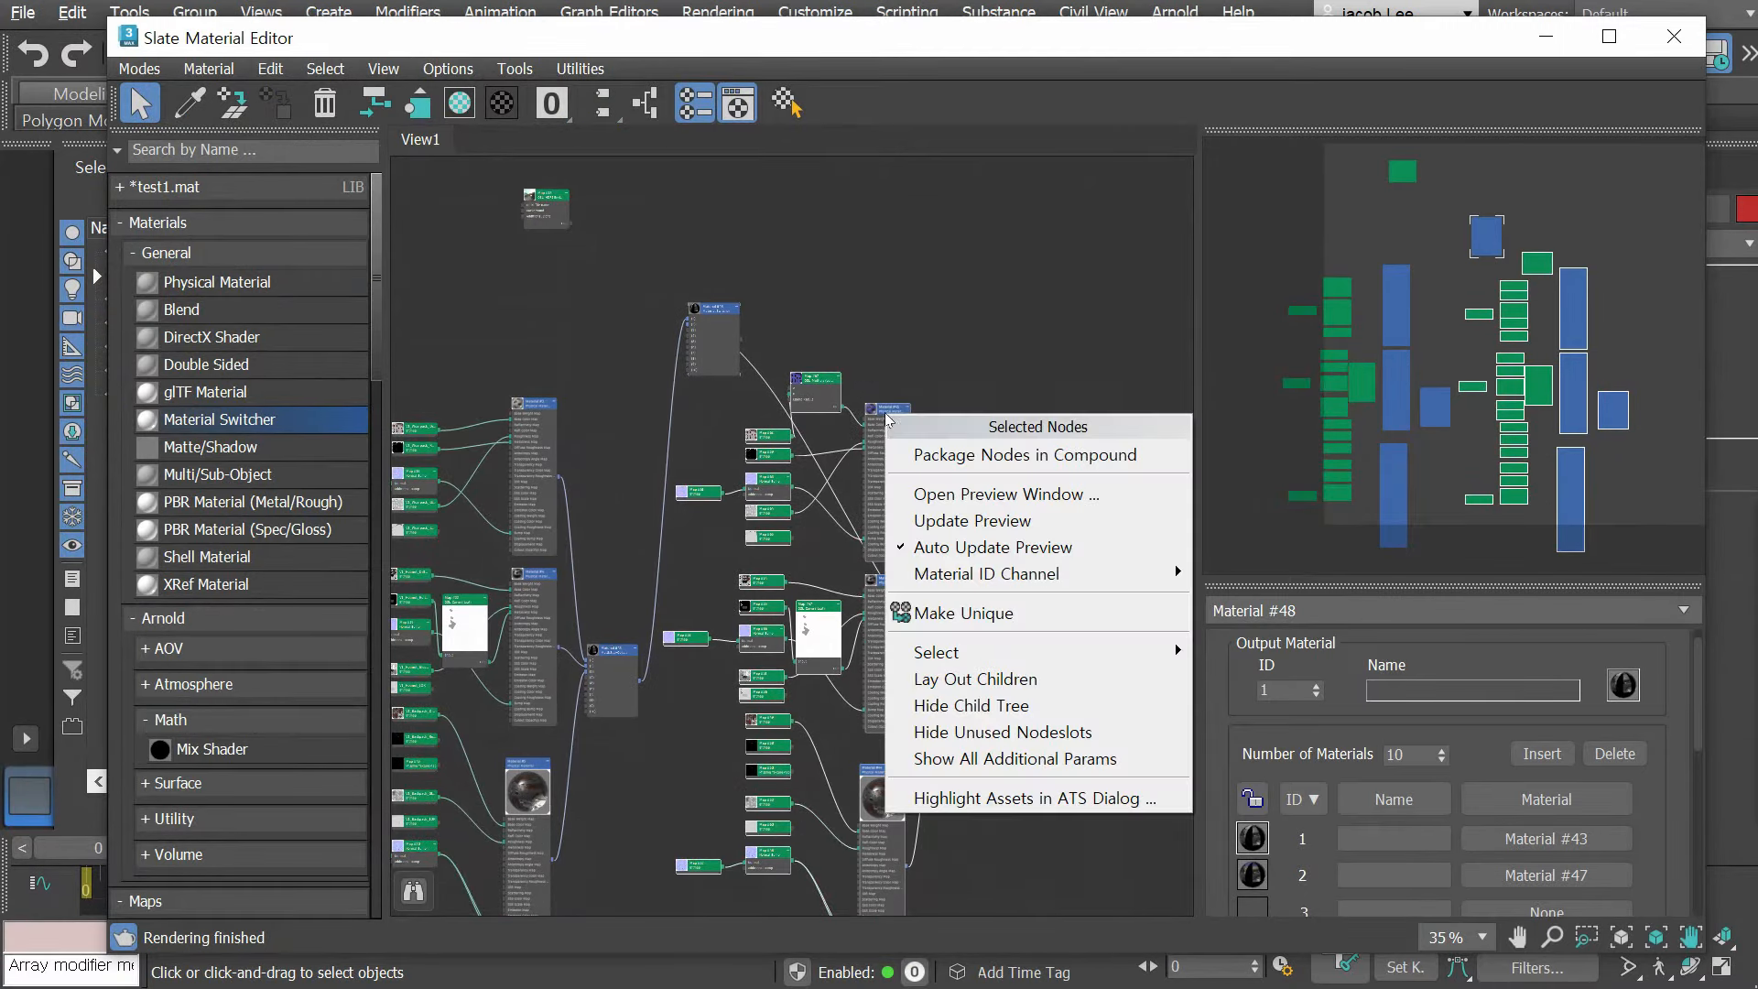
click(906, 451)
middle_drag(842, 451, 1055, 459)
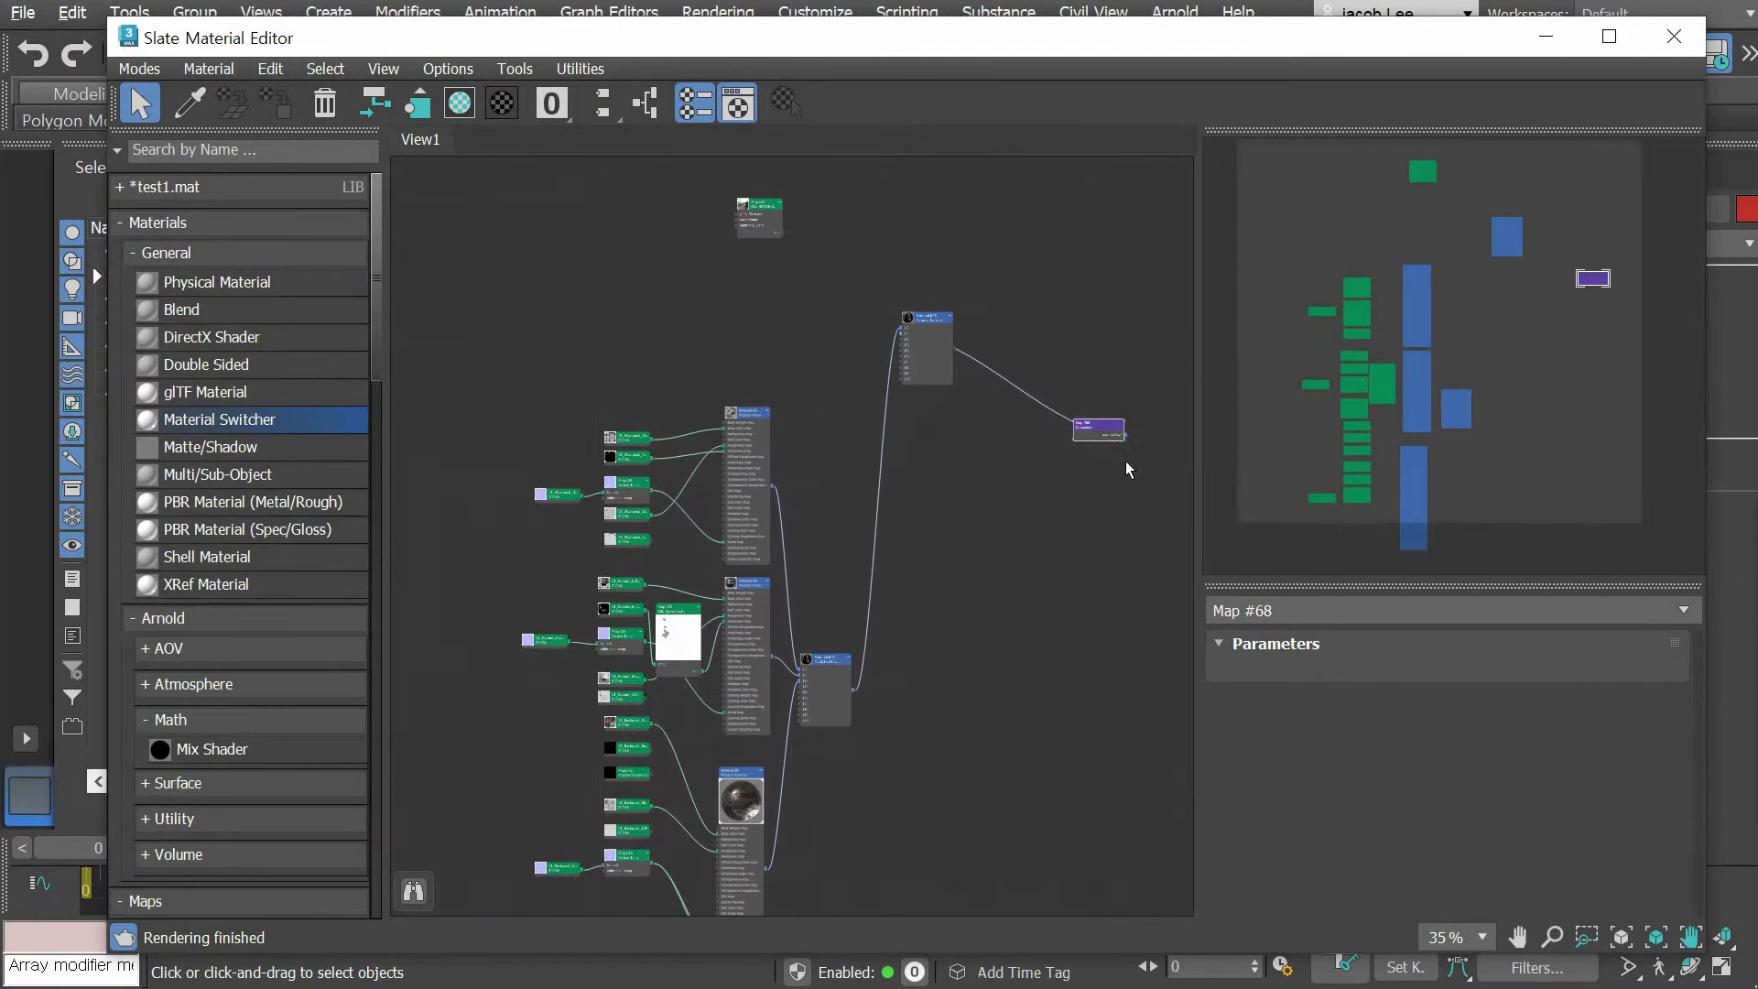
Step: Package all nodes of the original Material #43 tree into a compound and place it beside the Material Switcher
drag(839, 340, 529, 884)
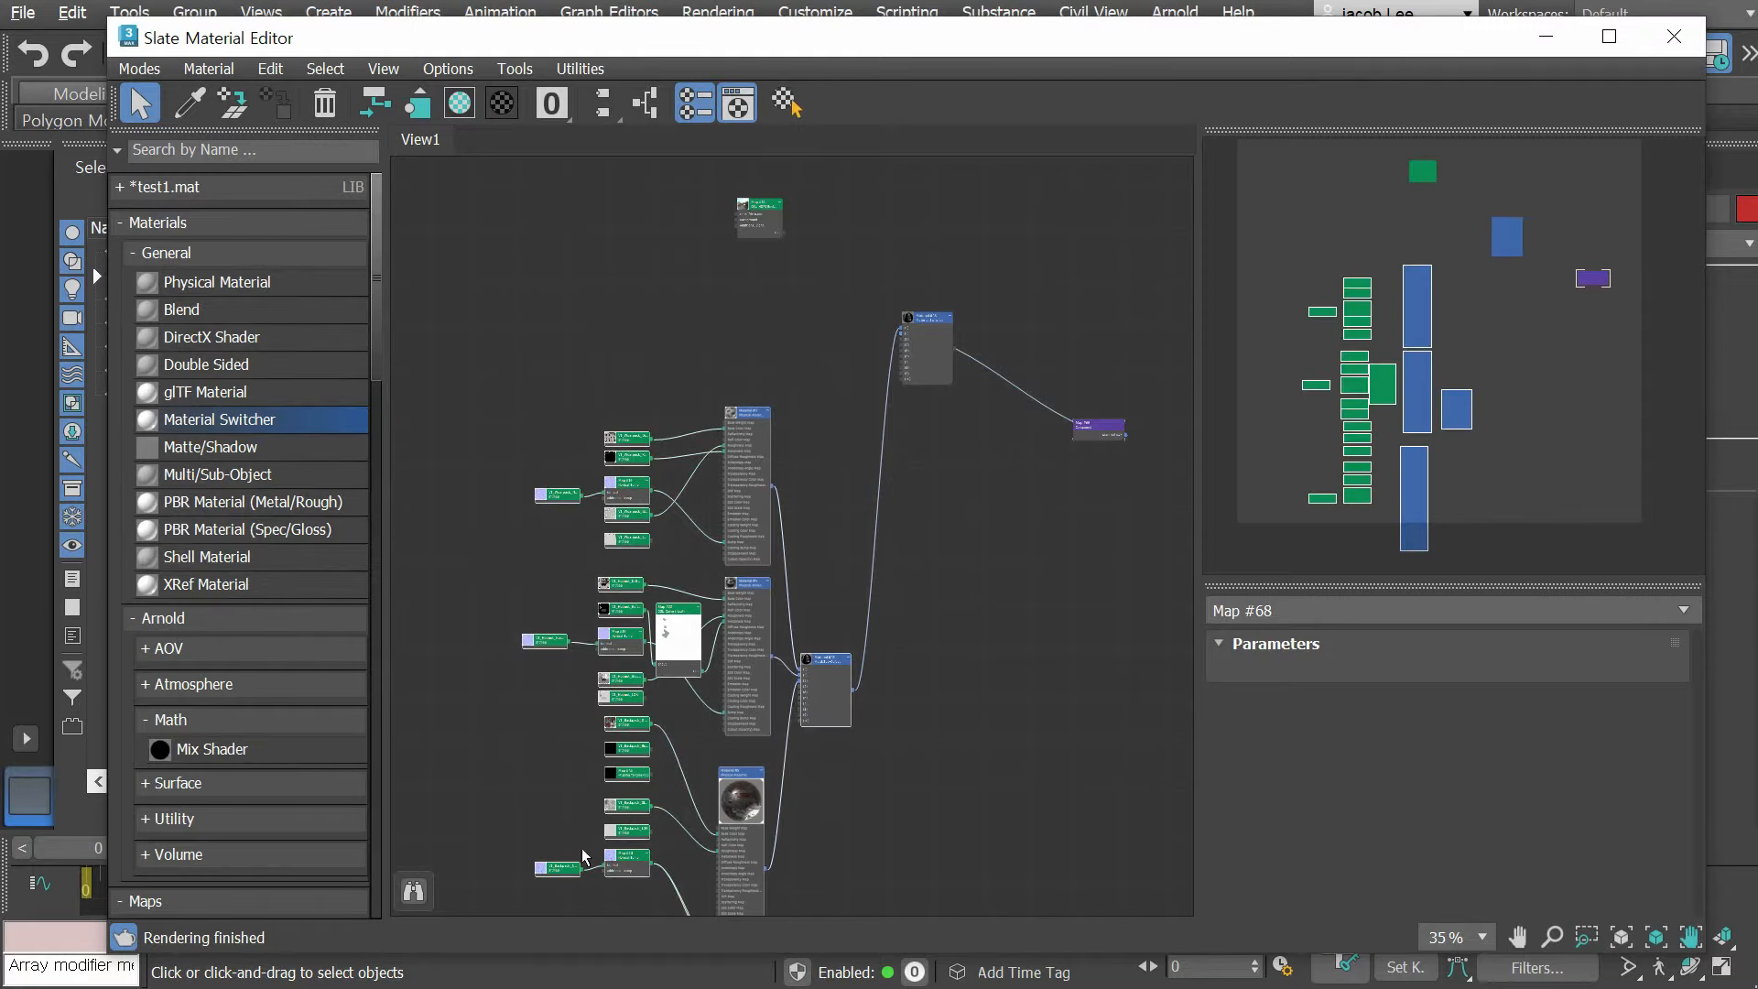
right_click(824, 668)
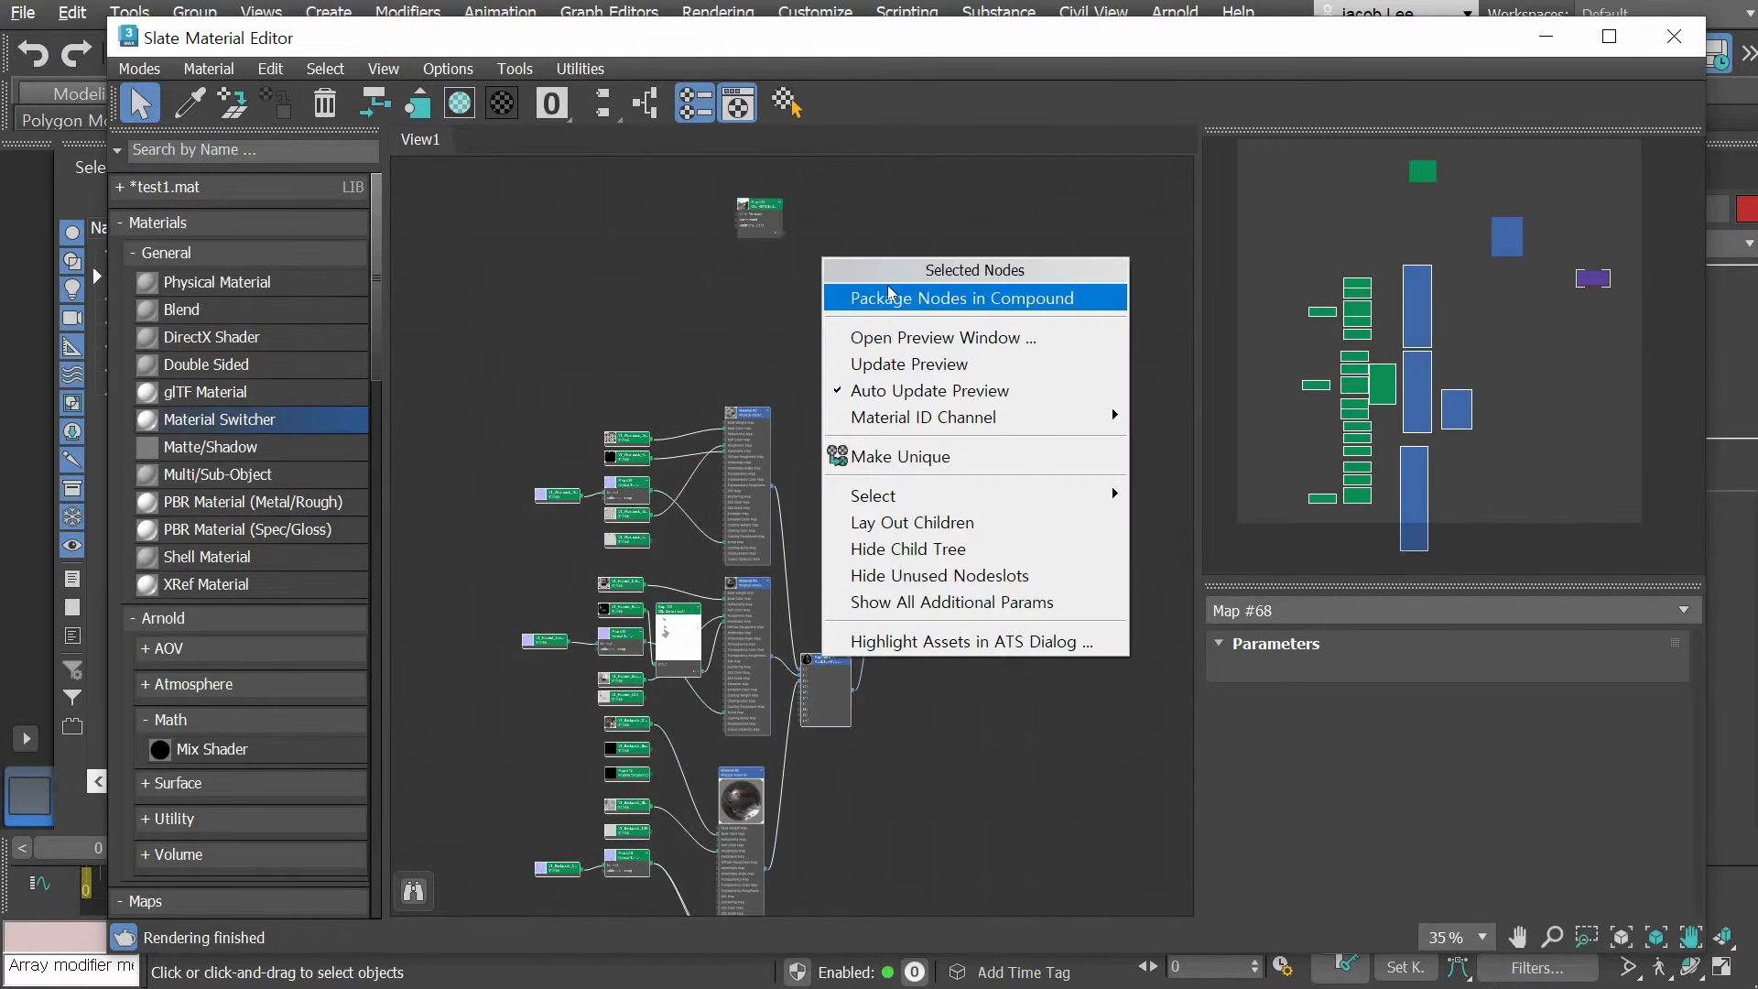
click(910, 298)
drag(828, 668, 843, 391)
key(z)
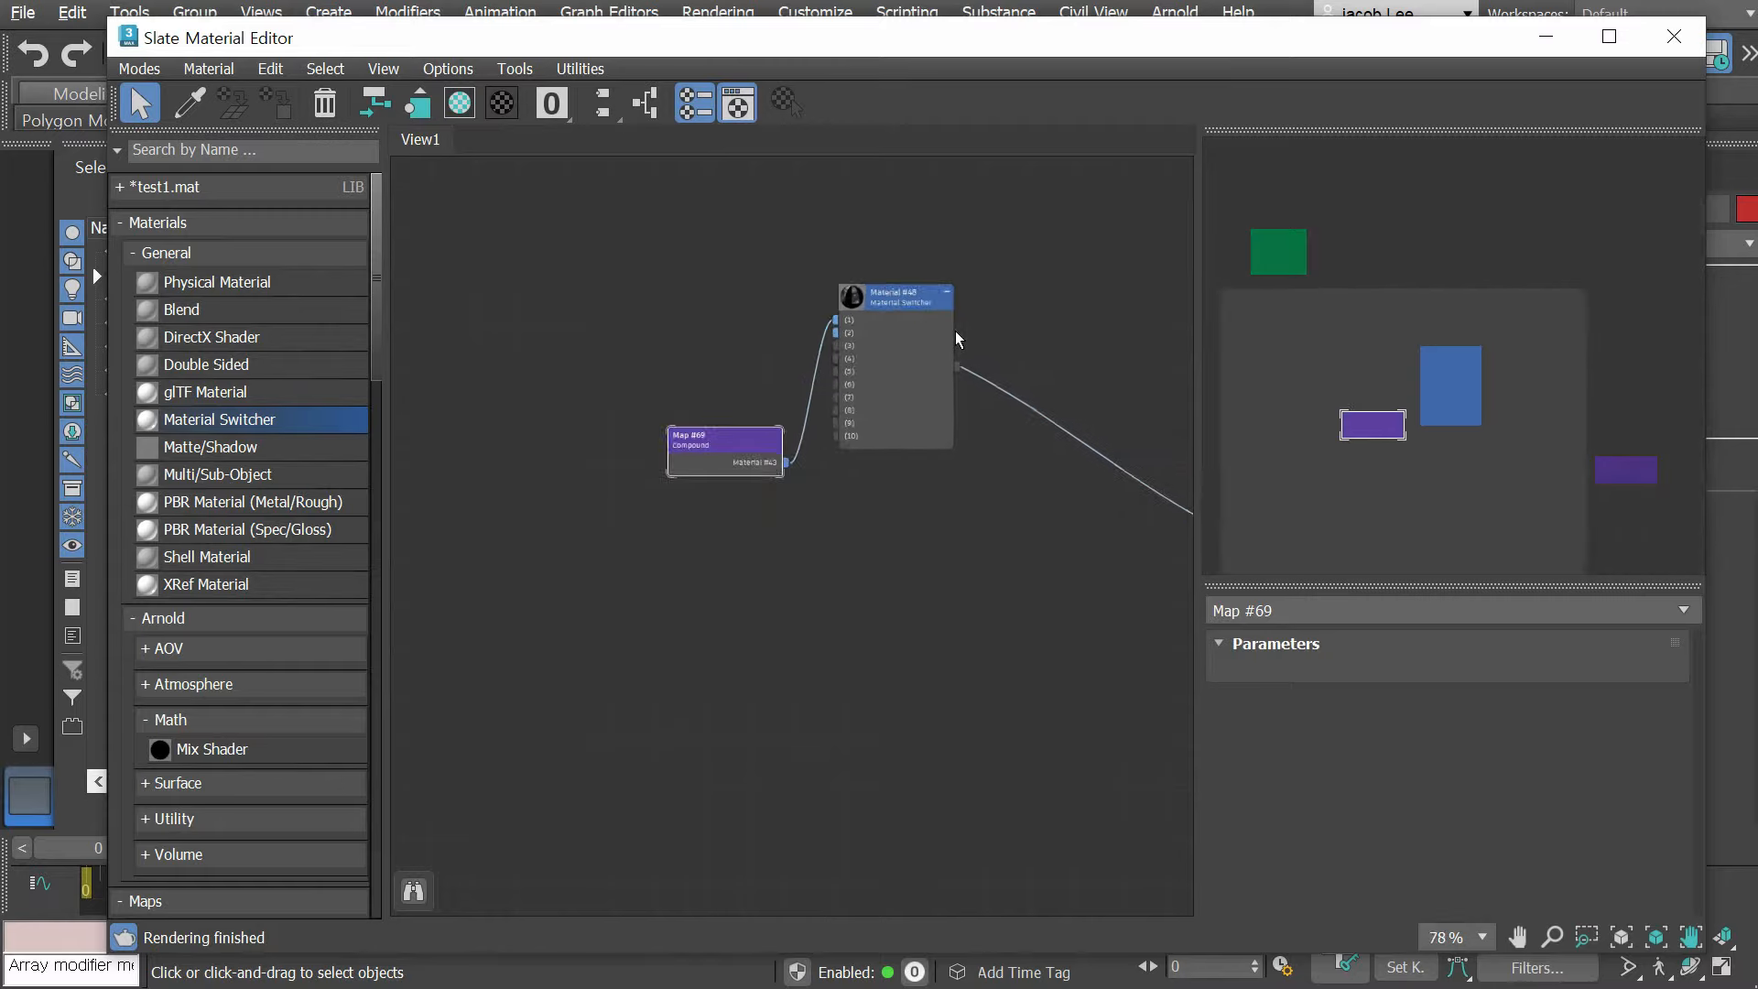
Step: Arrange the Map #68 and Map #69 compounds in a stack next to the Material Switcher's inputs
drag(991, 509, 446, 572)
drag(461, 500, 478, 318)
drag(502, 574, 504, 378)
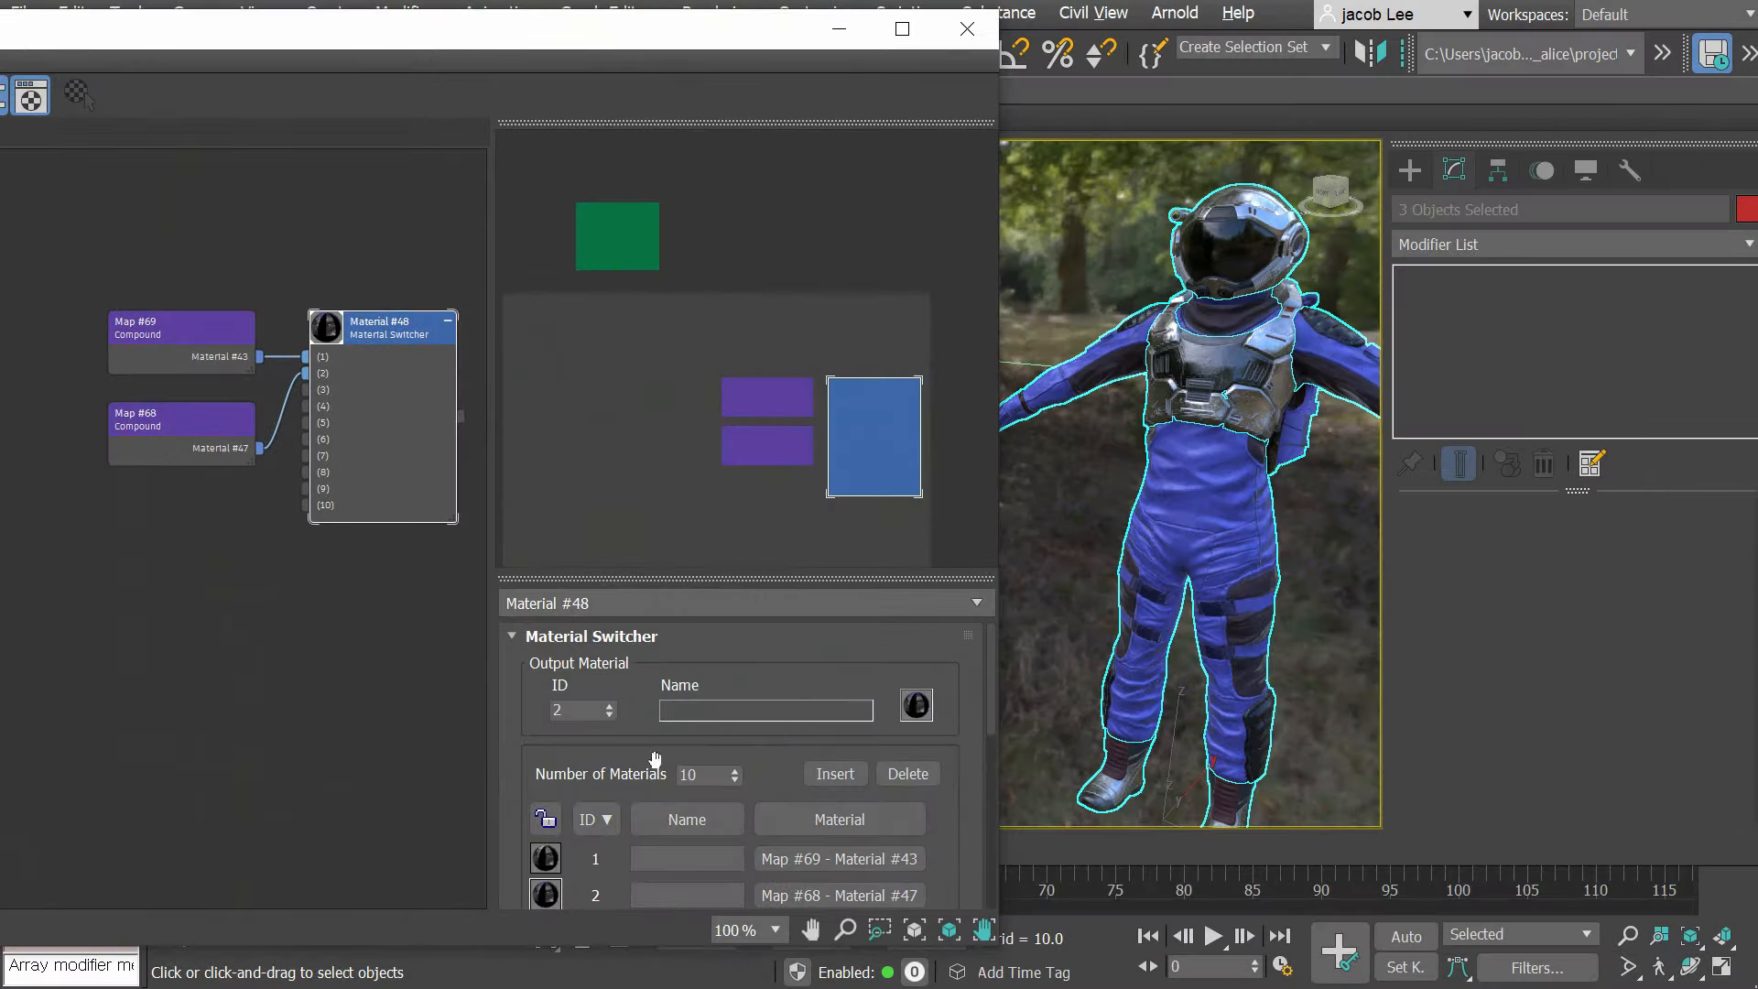
Step: Compare the astronaut's two looks by alternating the Material Switcher output between IDs 1 and 2, ending on ID 2
scroll(656, 760, down, 1)
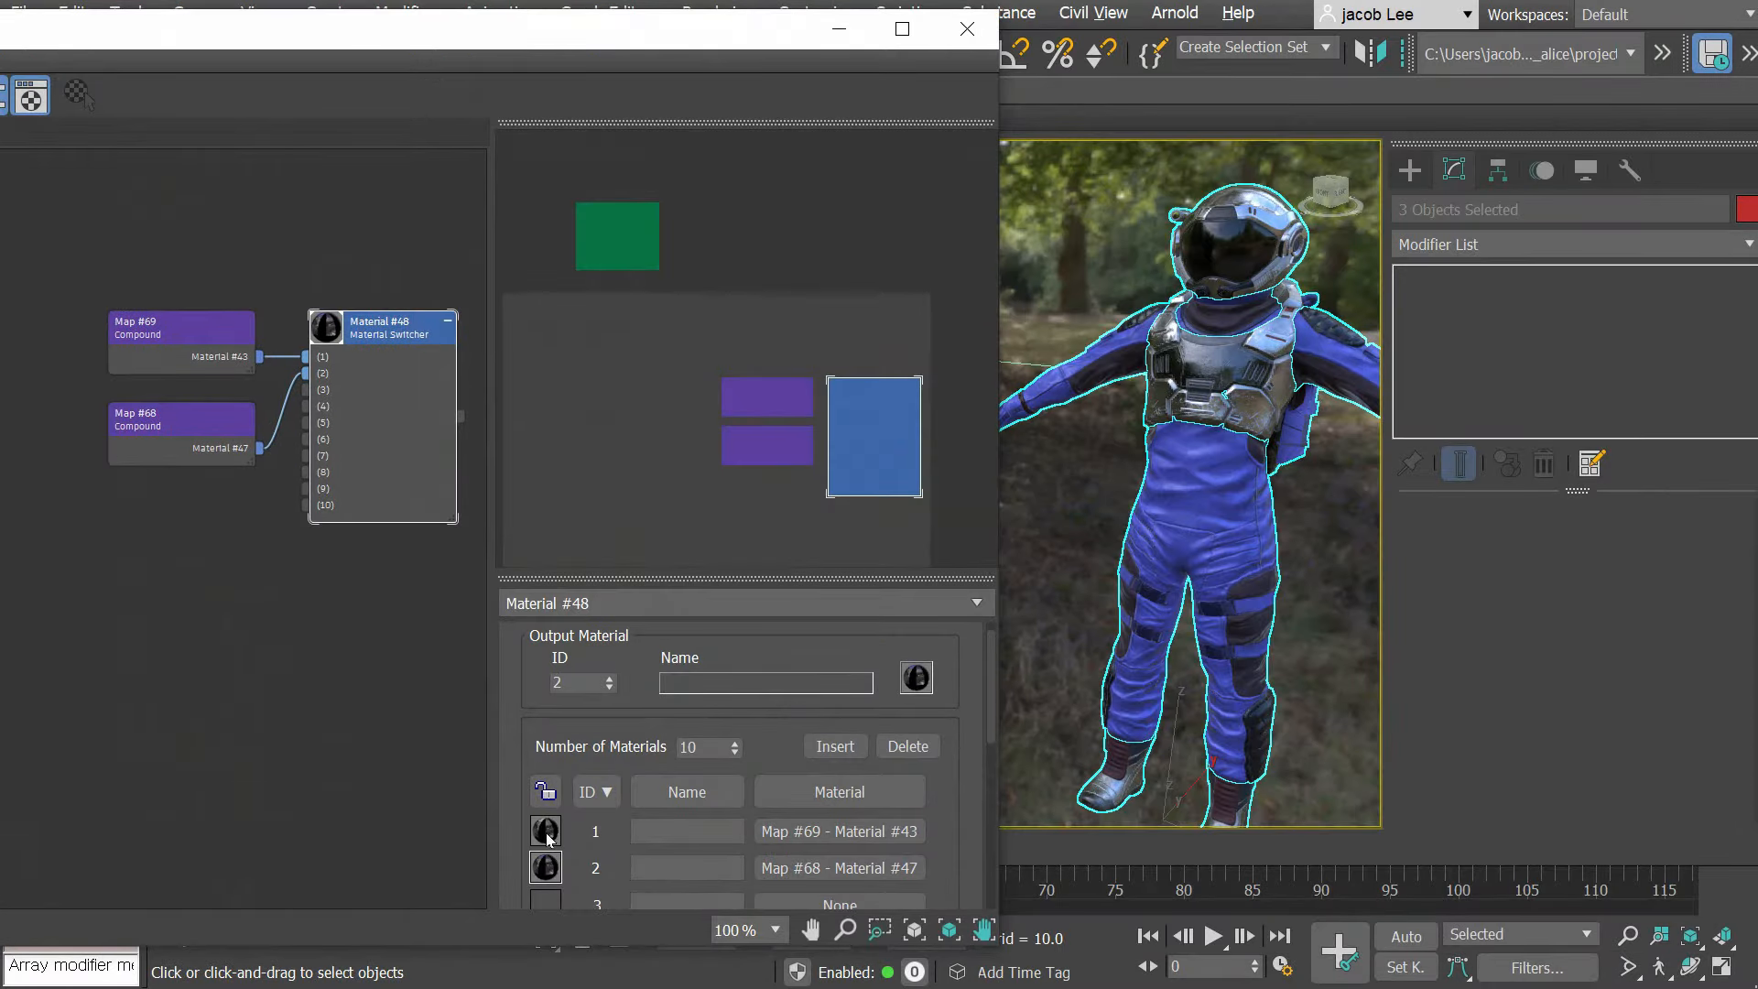
click(547, 834)
click(550, 872)
click(547, 832)
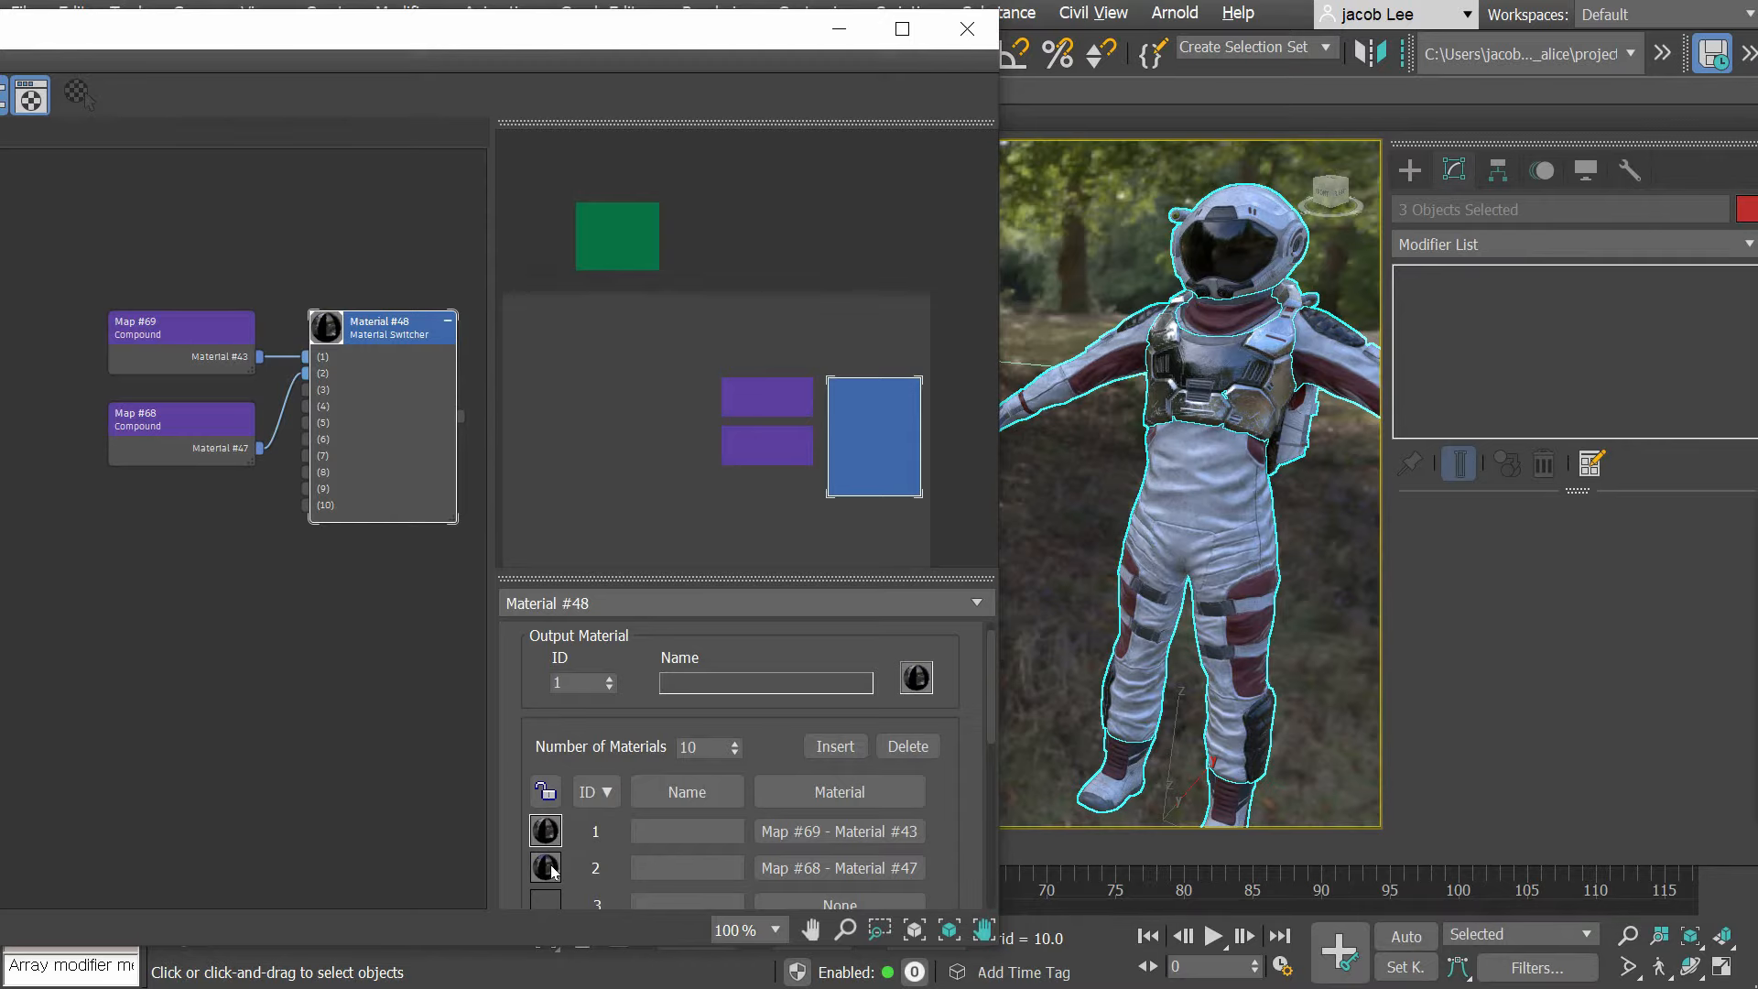
click(551, 866)
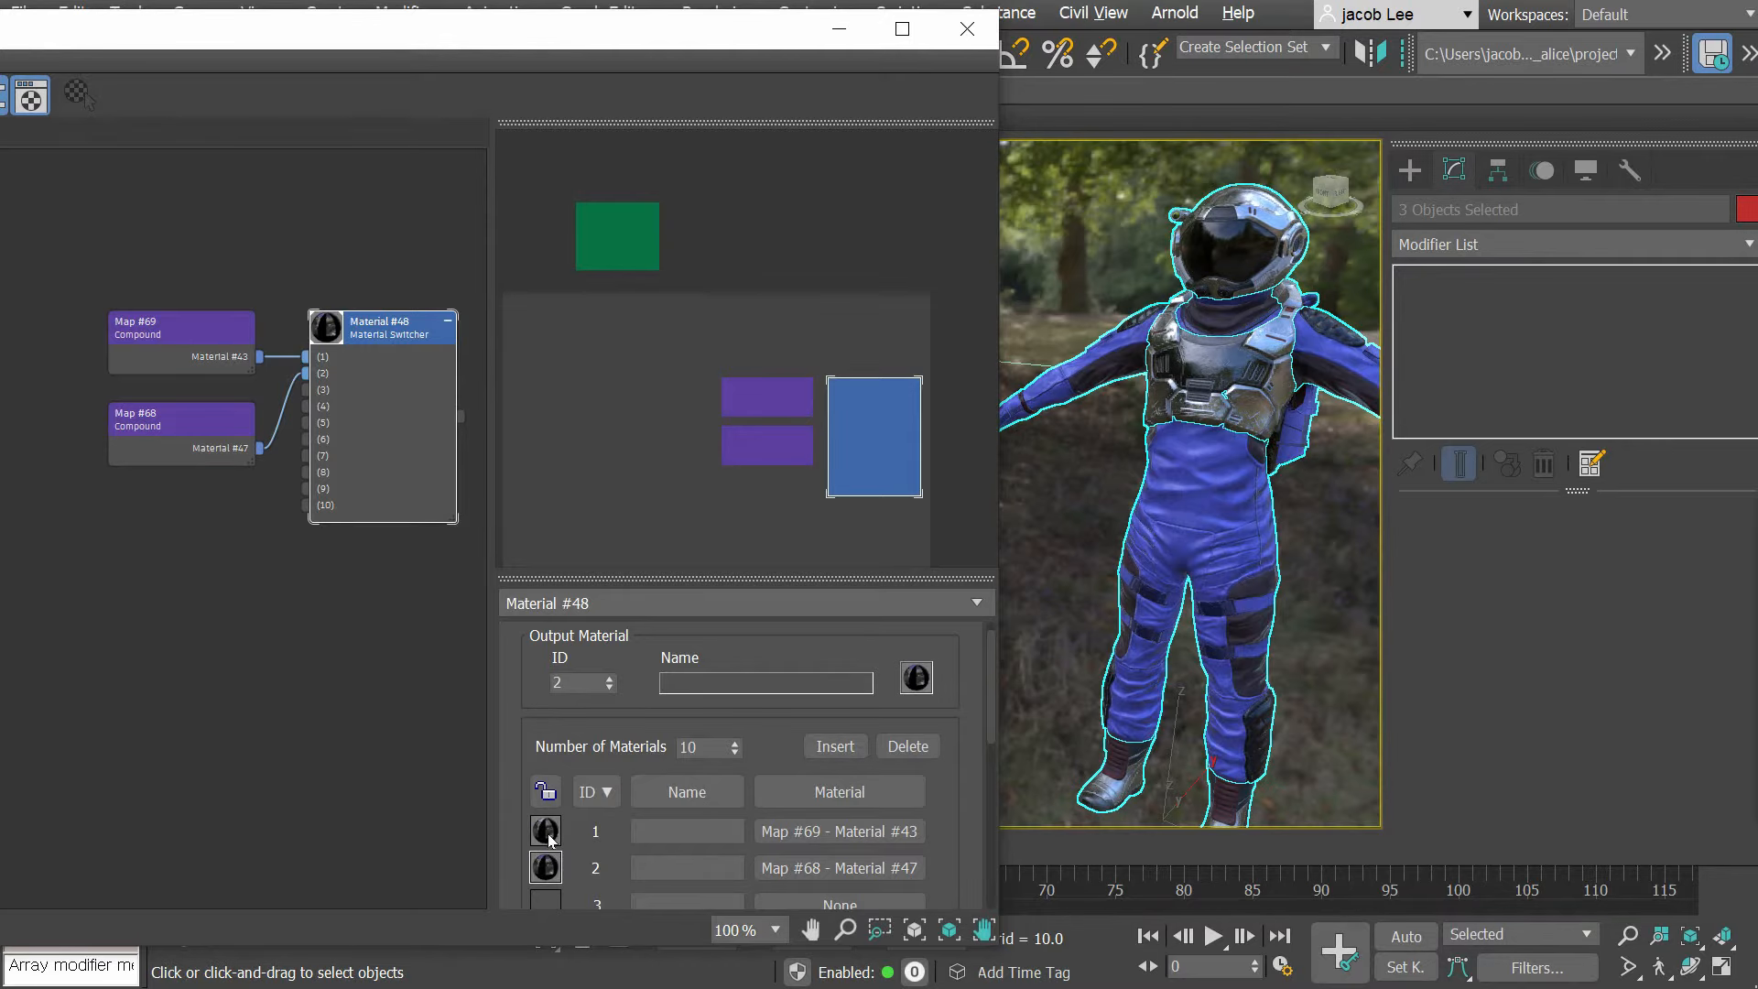
click(550, 838)
click(551, 877)
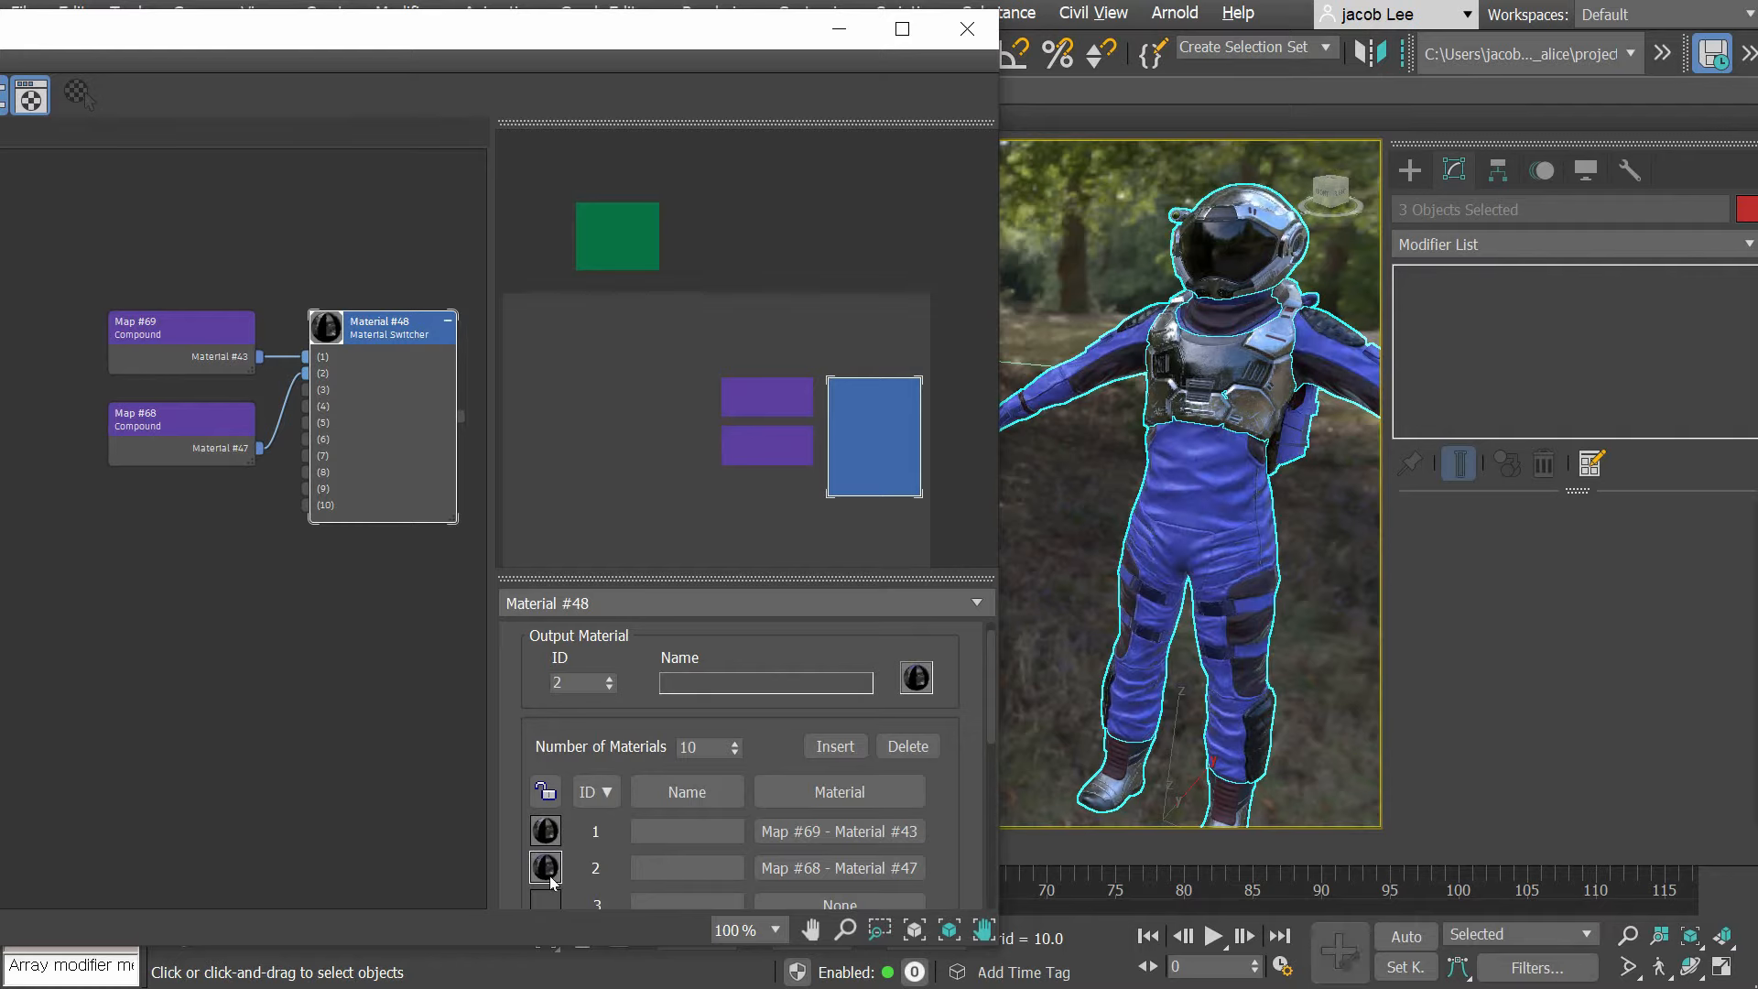
click(549, 835)
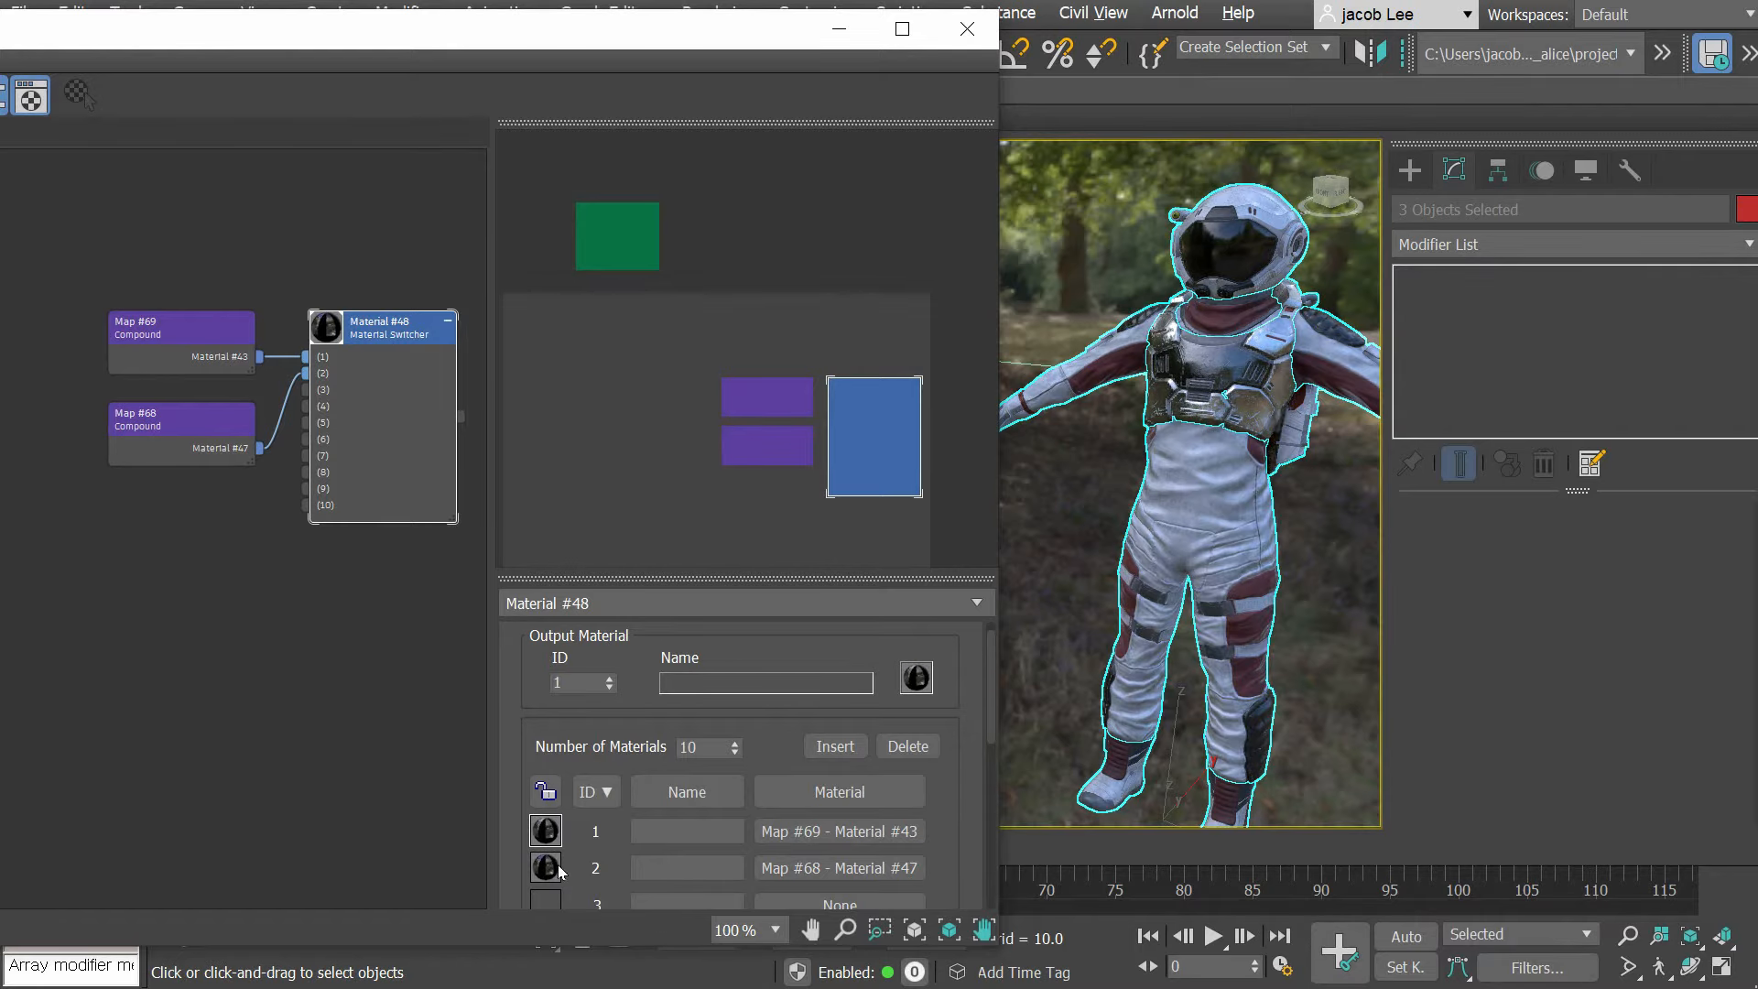
click(550, 869)
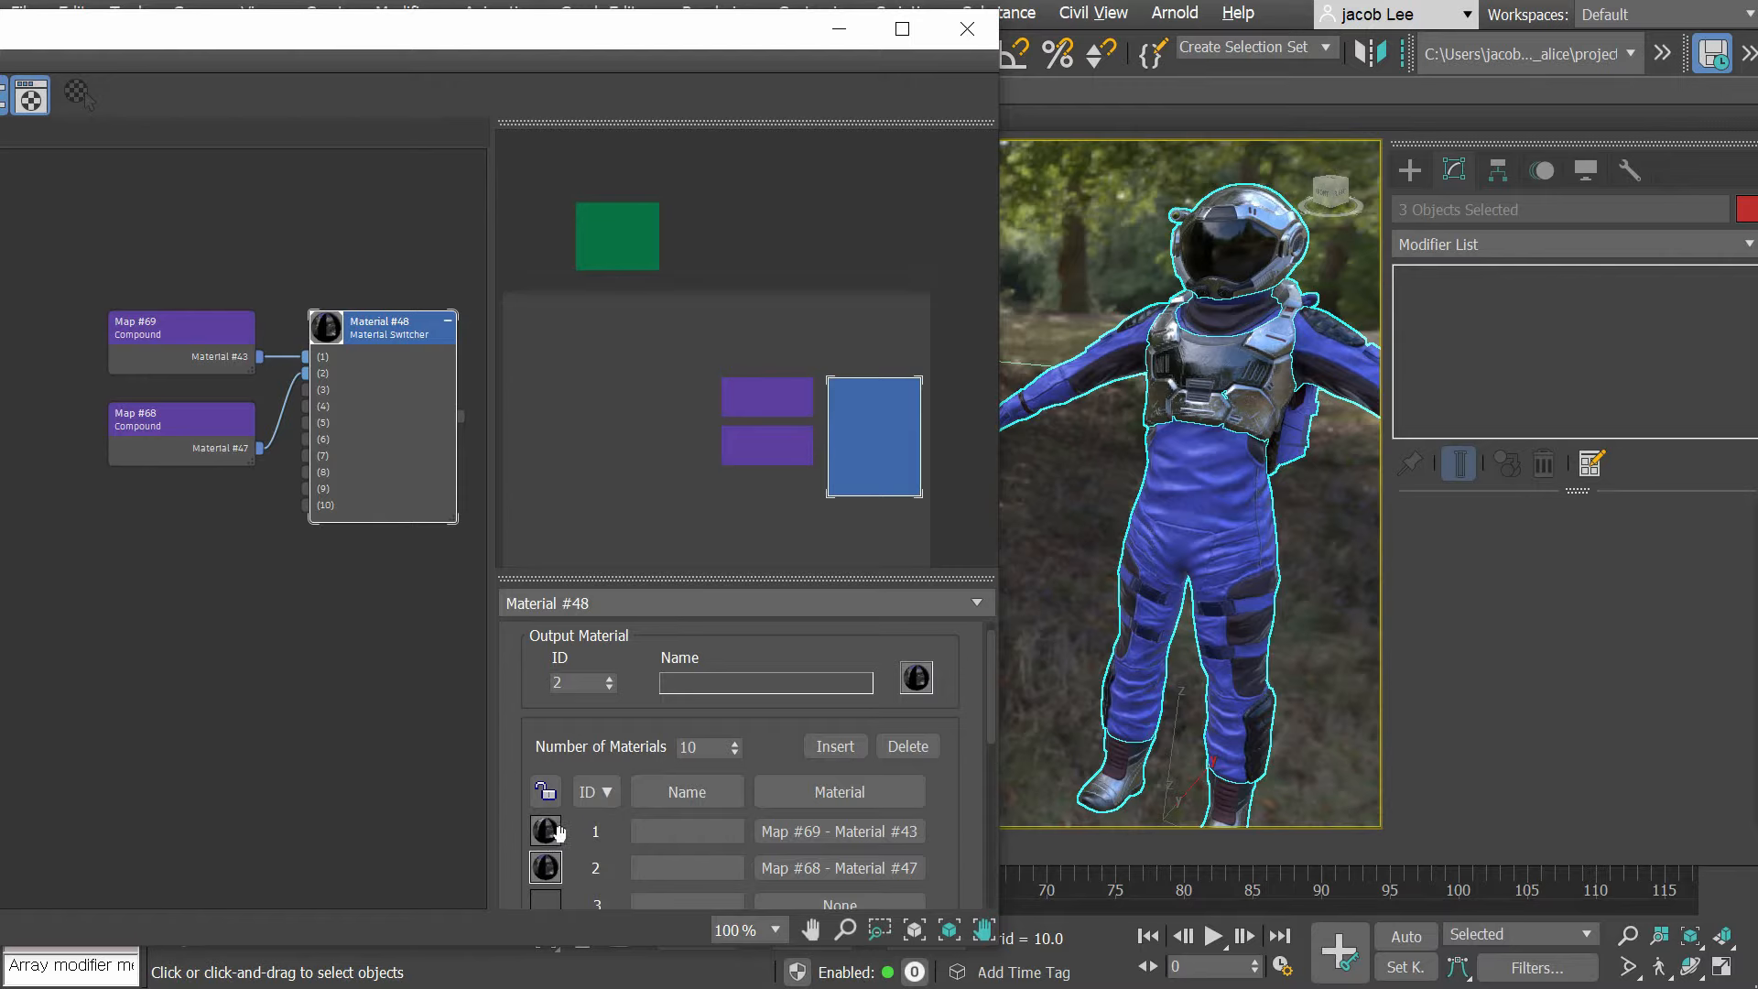
click(546, 833)
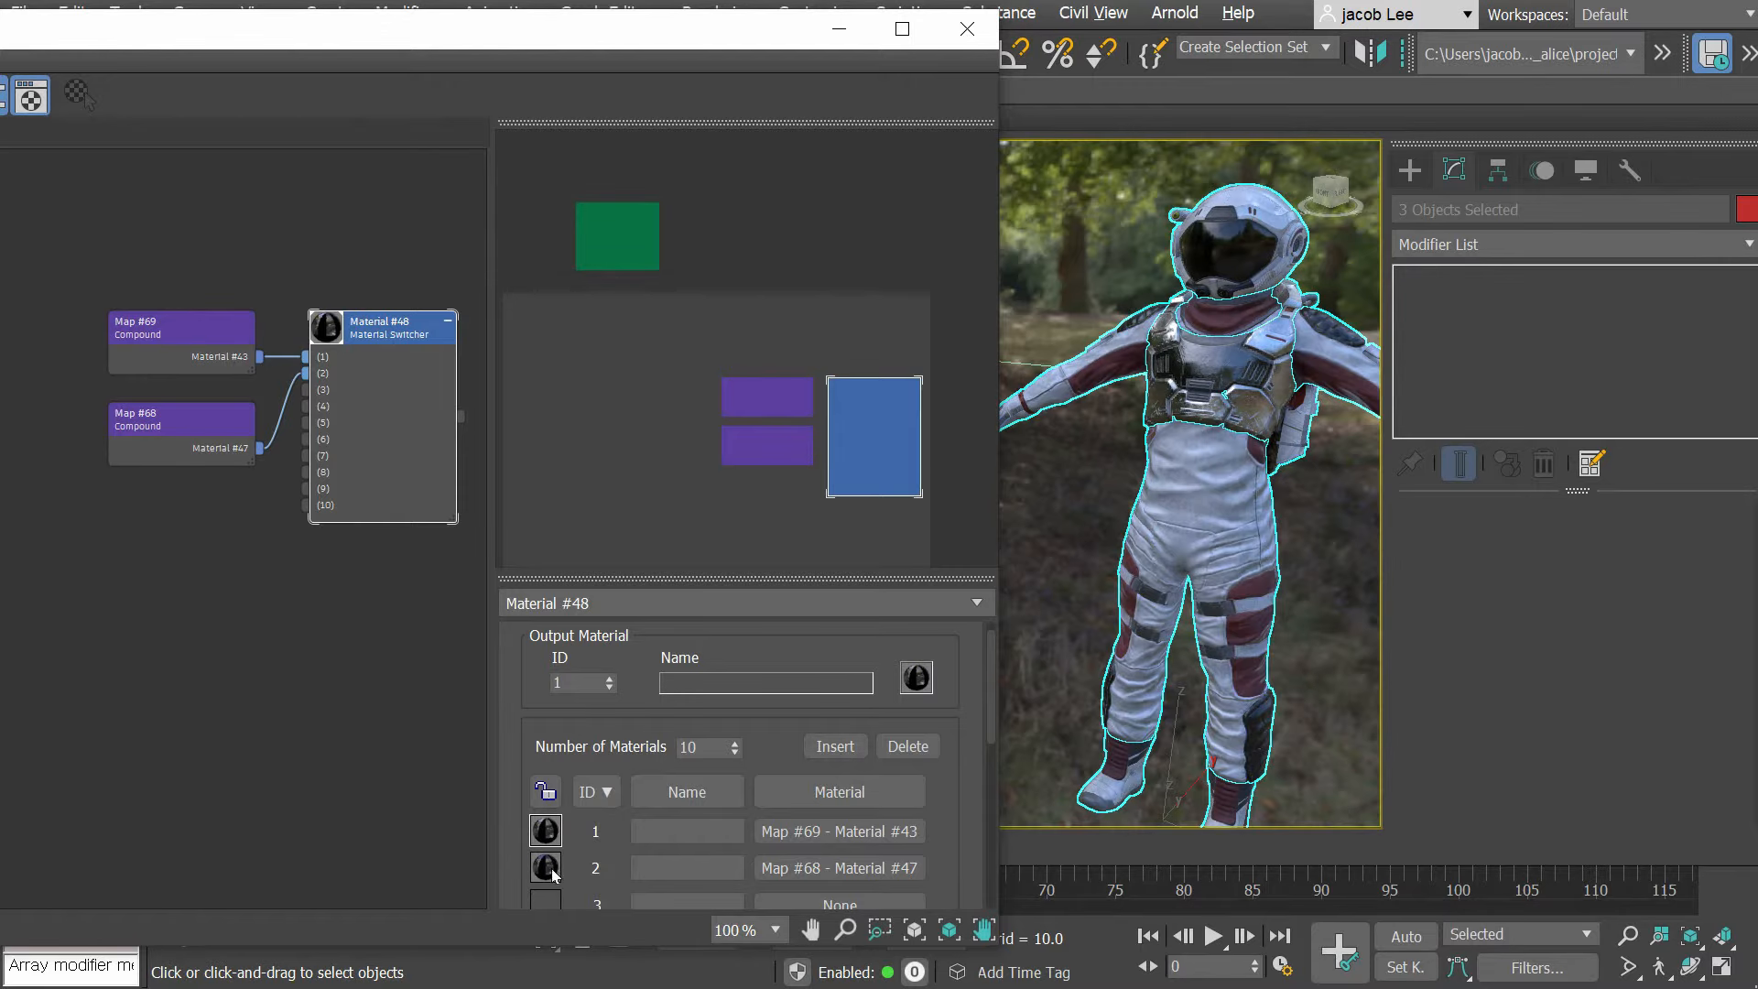
click(551, 868)
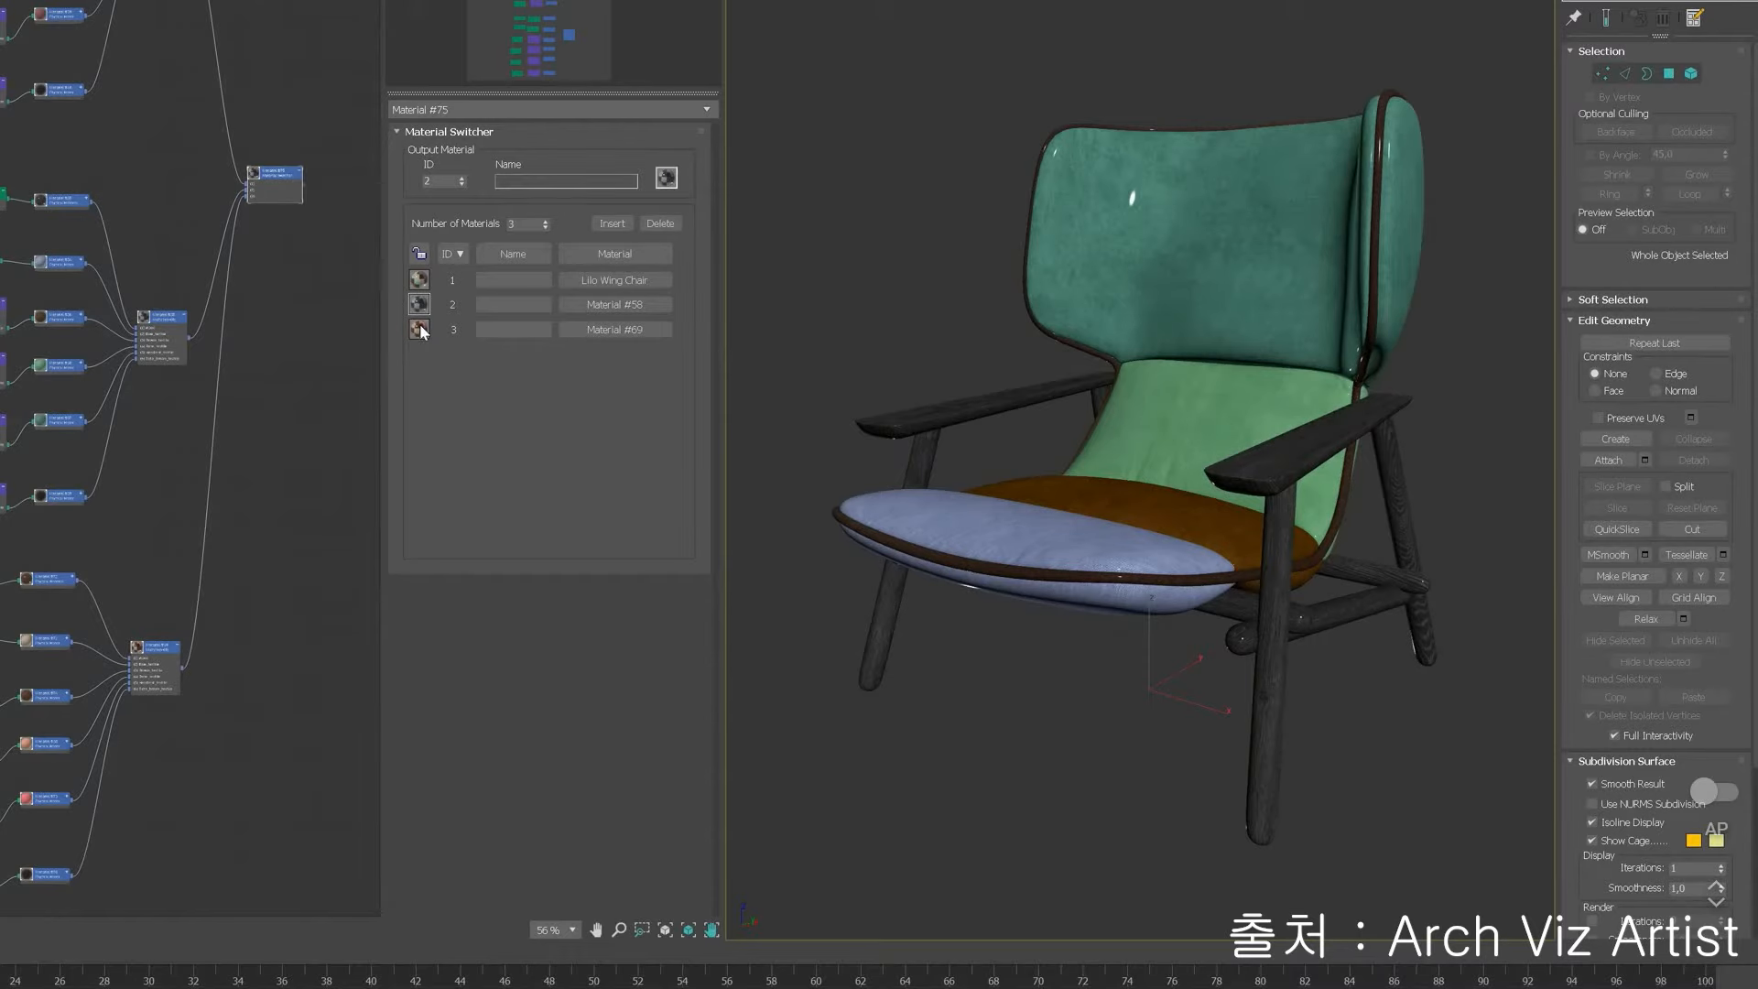
Step: Compare the wing chair's variants by cycling the Material Switcher output through Lilo Wing Chair, Material #58 and Material #69
click(419, 328)
click(419, 305)
click(420, 280)
click(418, 306)
click(419, 327)
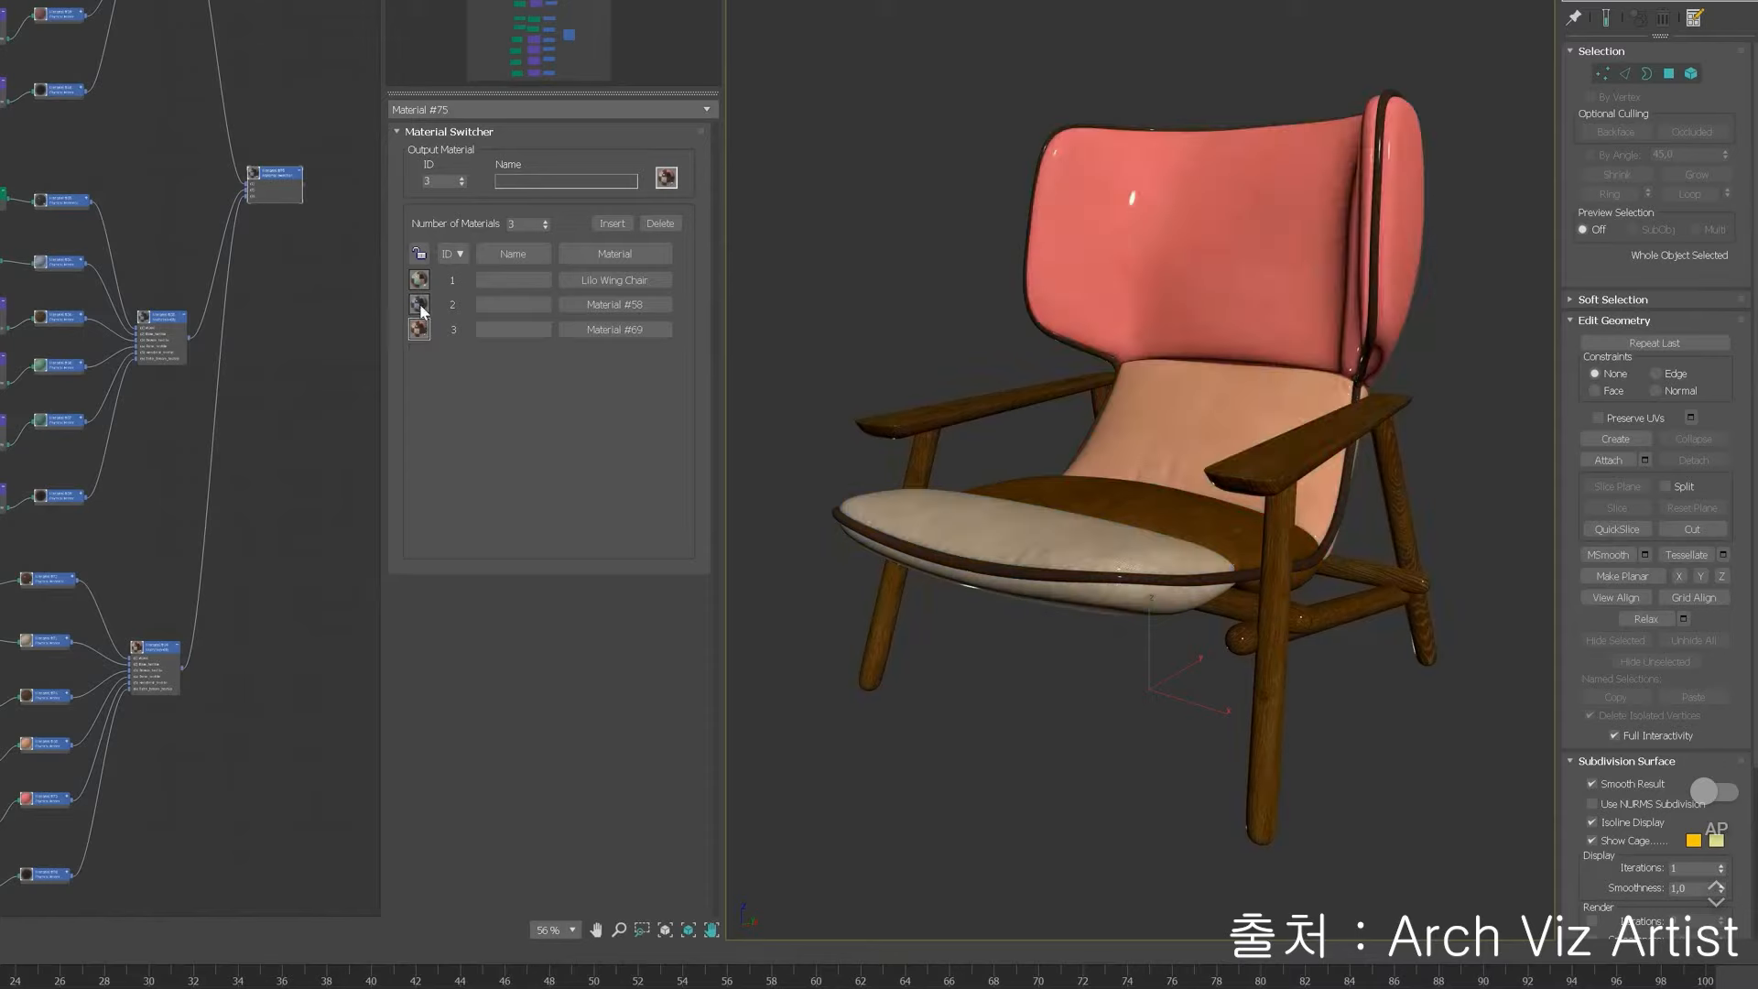
click(419, 304)
click(420, 282)
click(420, 303)
click(419, 327)
click(420, 302)
click(421, 281)
click(418, 306)
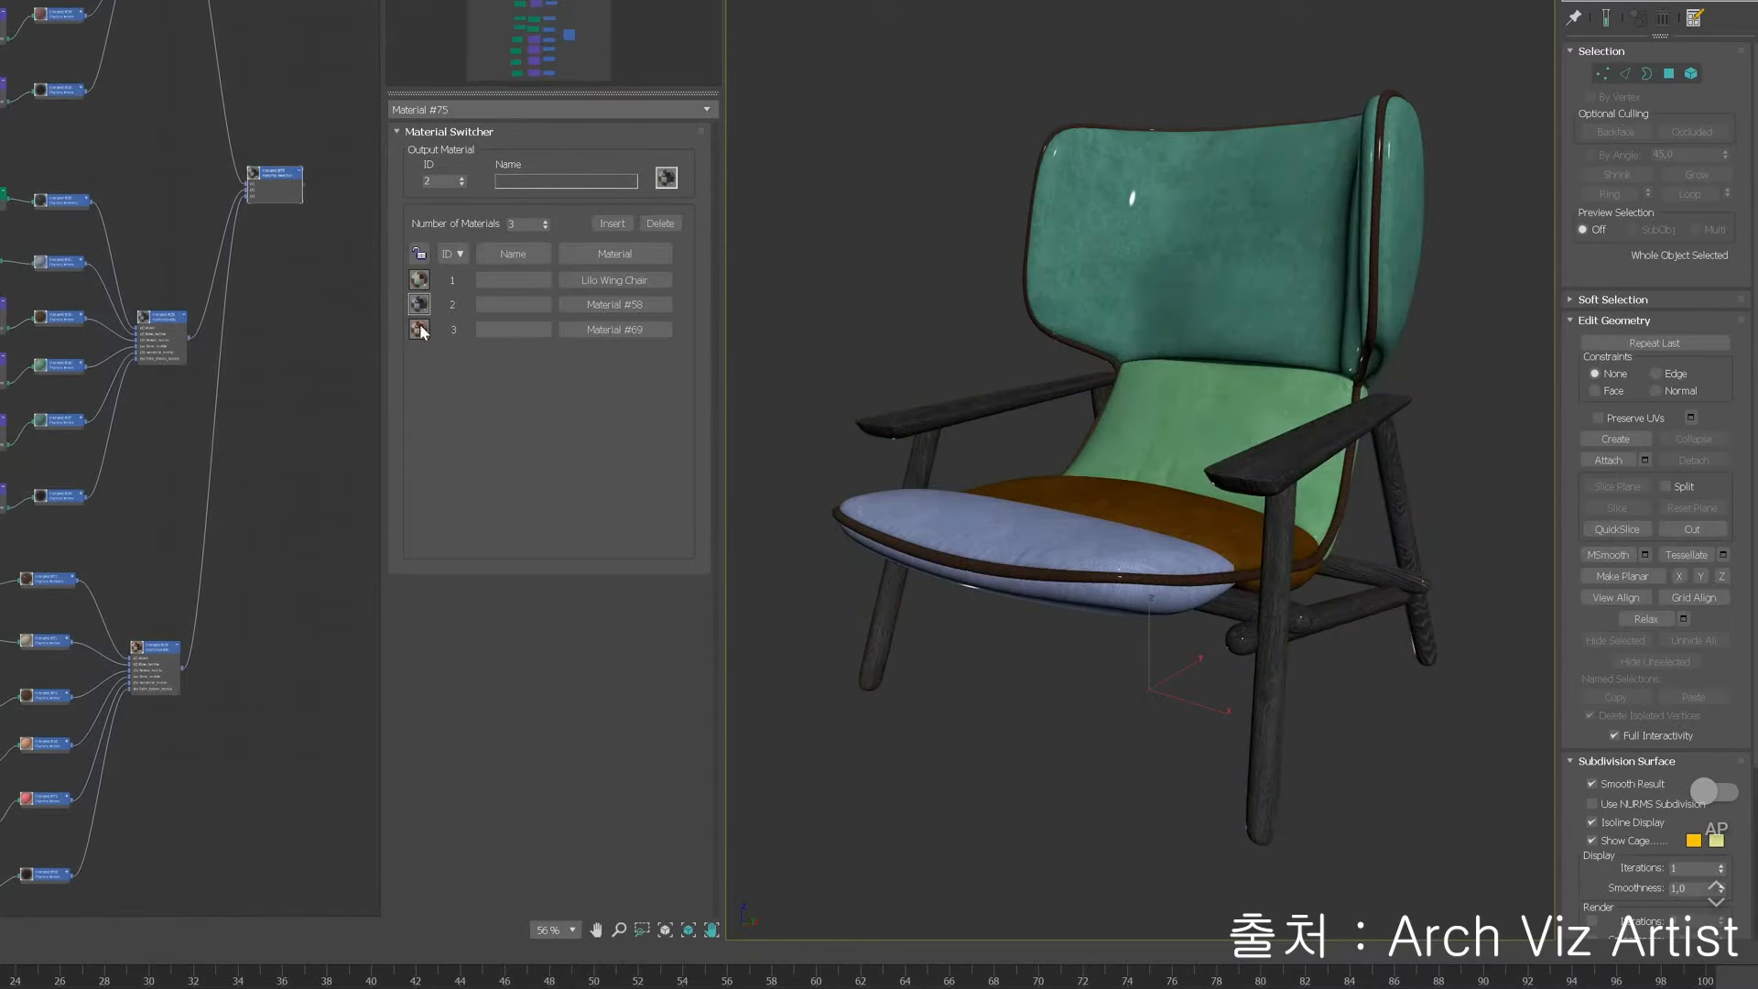
click(419, 326)
click(419, 304)
click(421, 282)
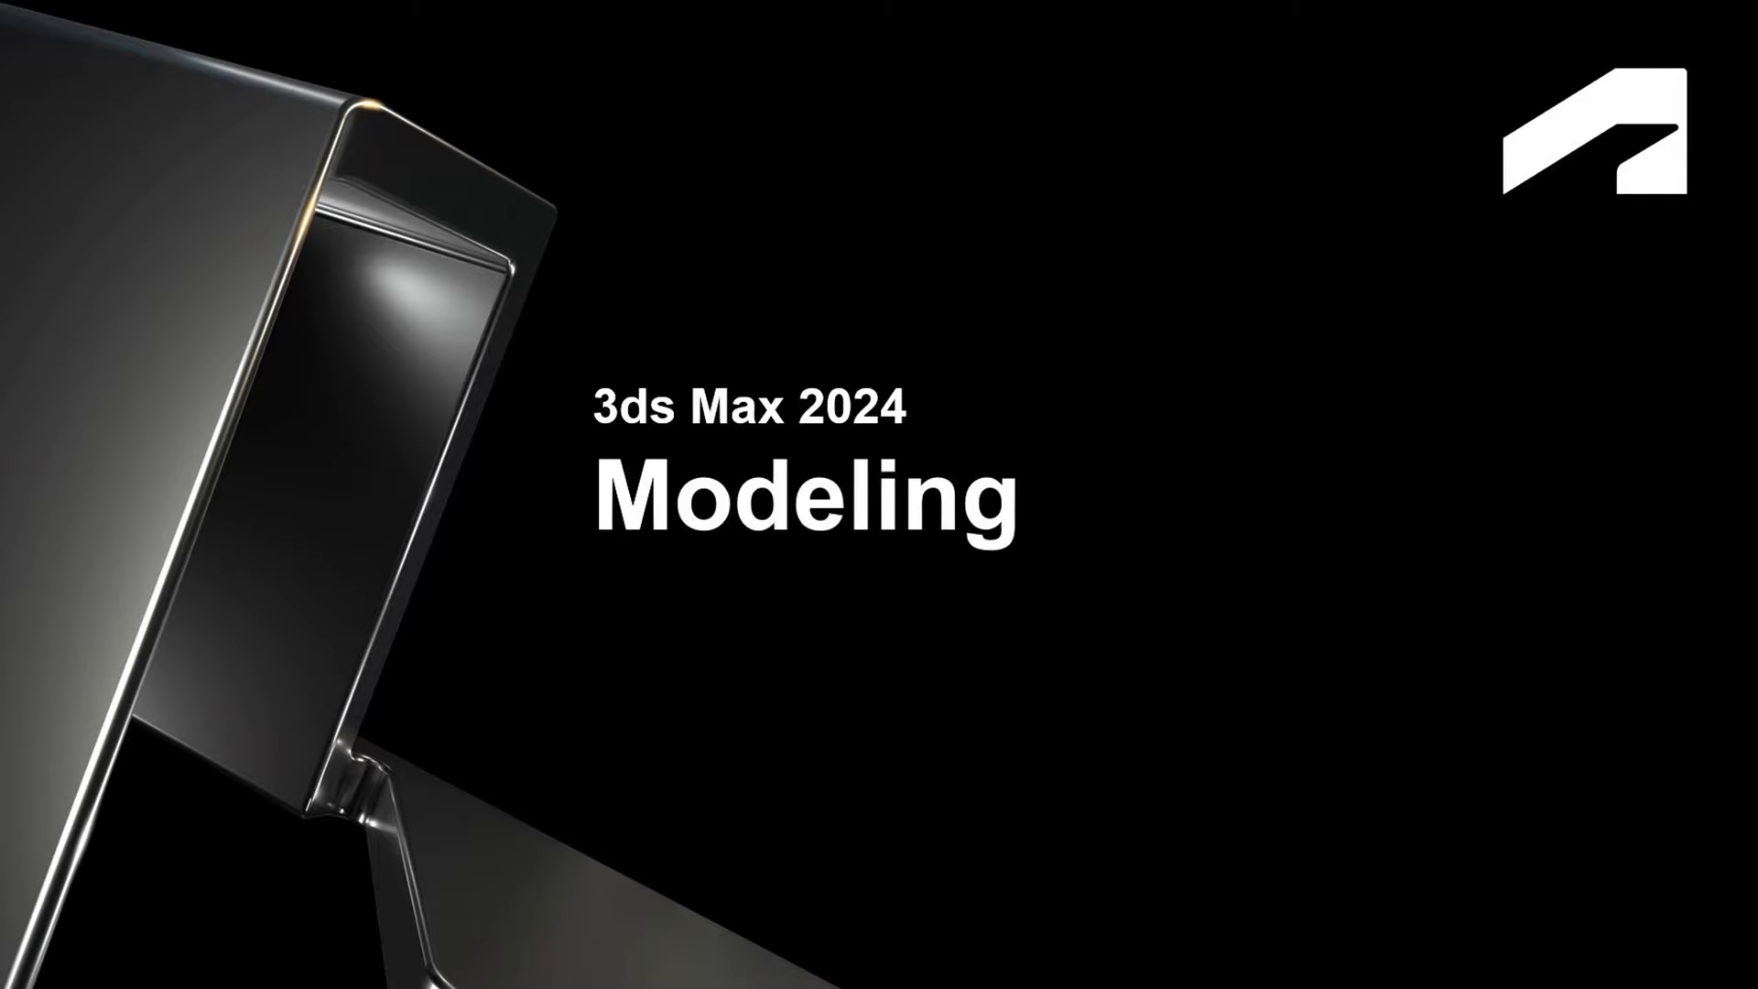
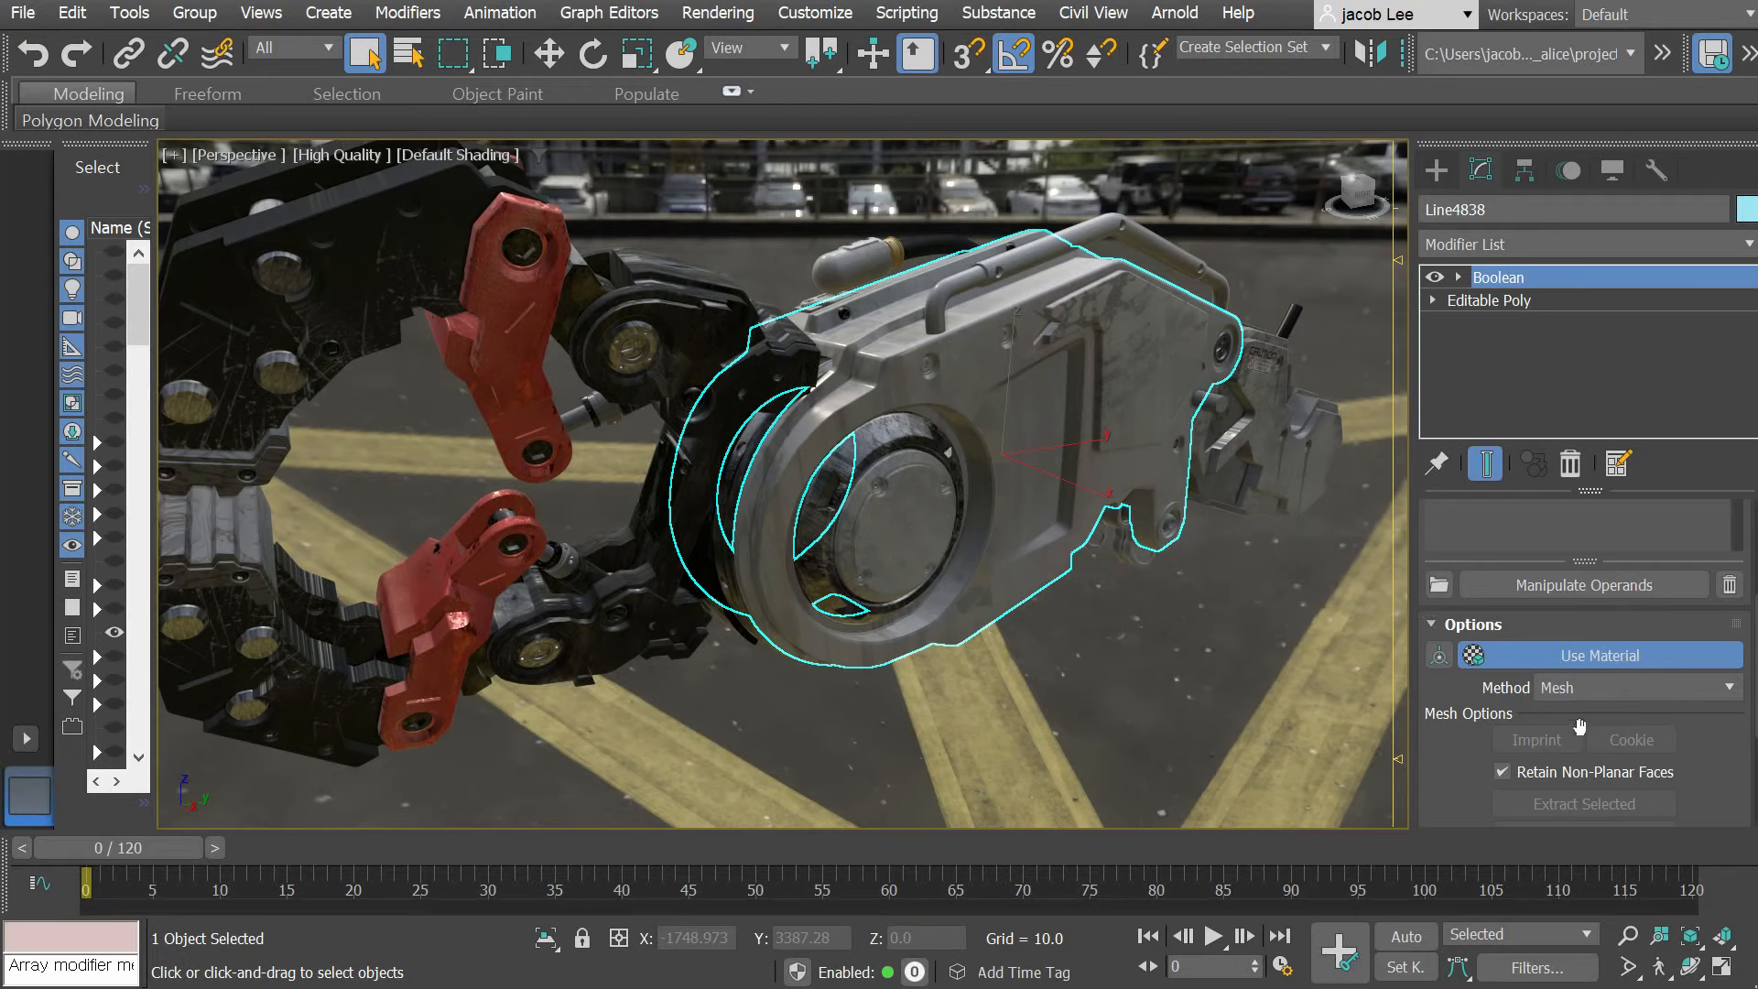
Step: Subtract Cylinder1671 from the arm's side plate as a Boolean operand to cut a hole near its front edge
scroll(1570, 689, up, 5)
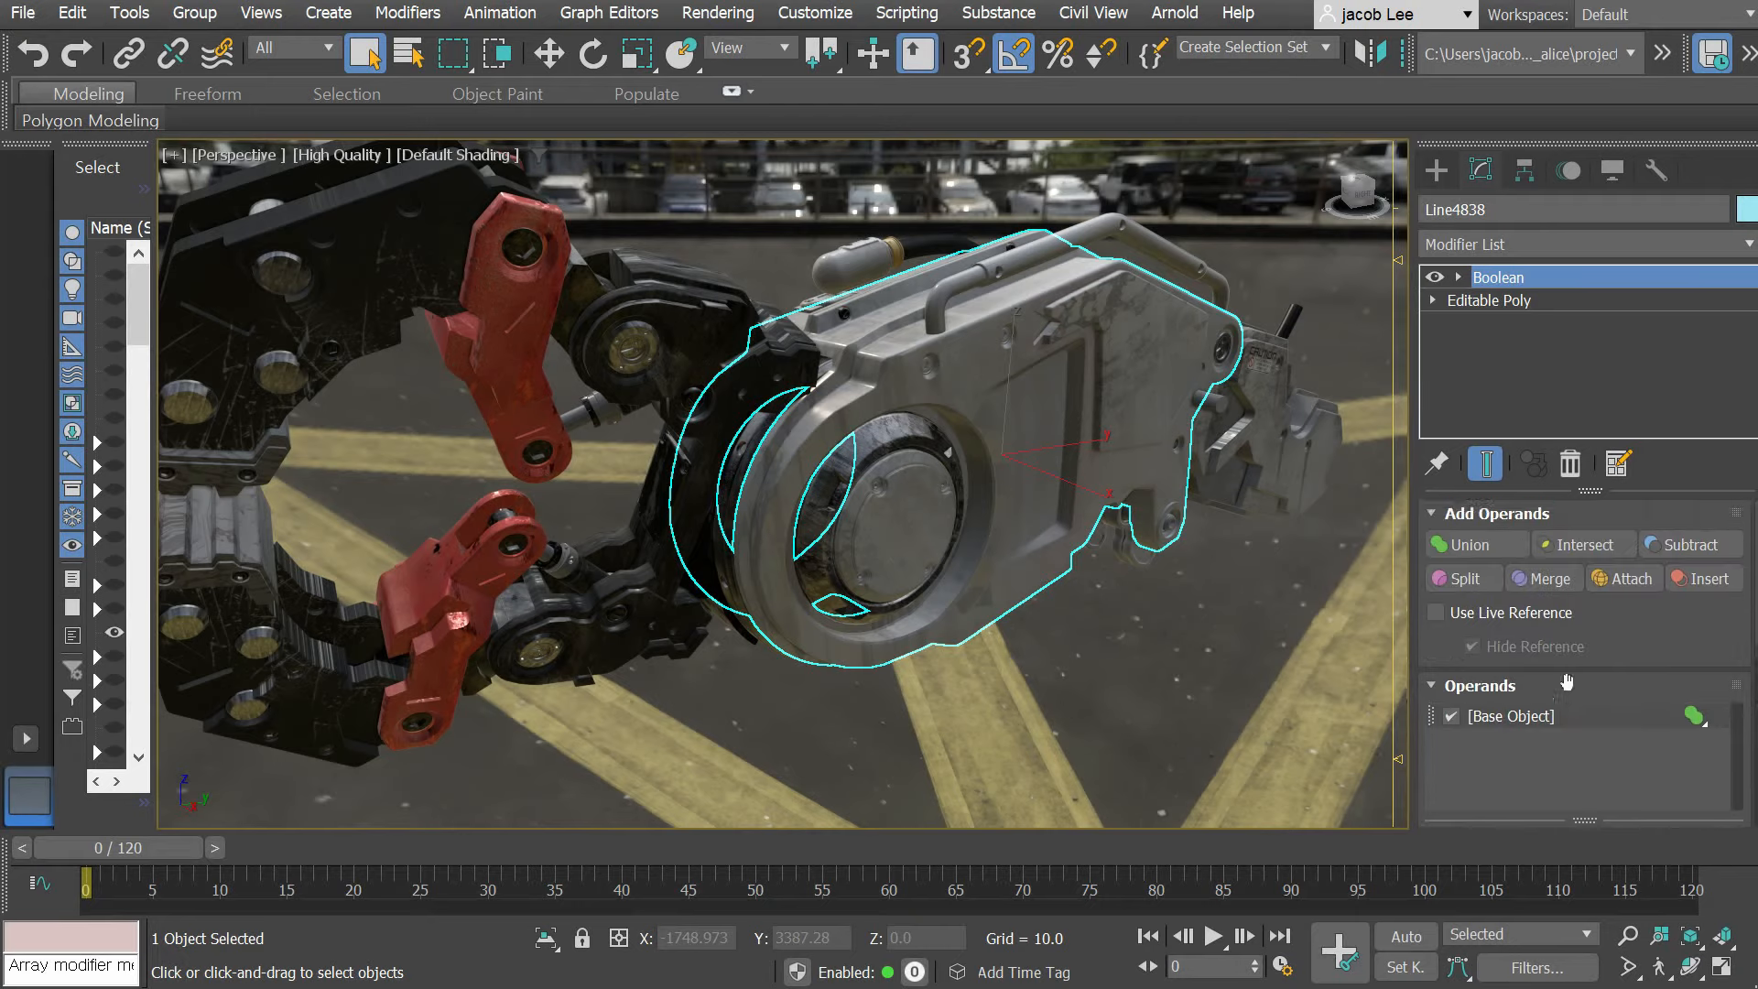
click(1678, 549)
scroll(1152, 424, up, 10)
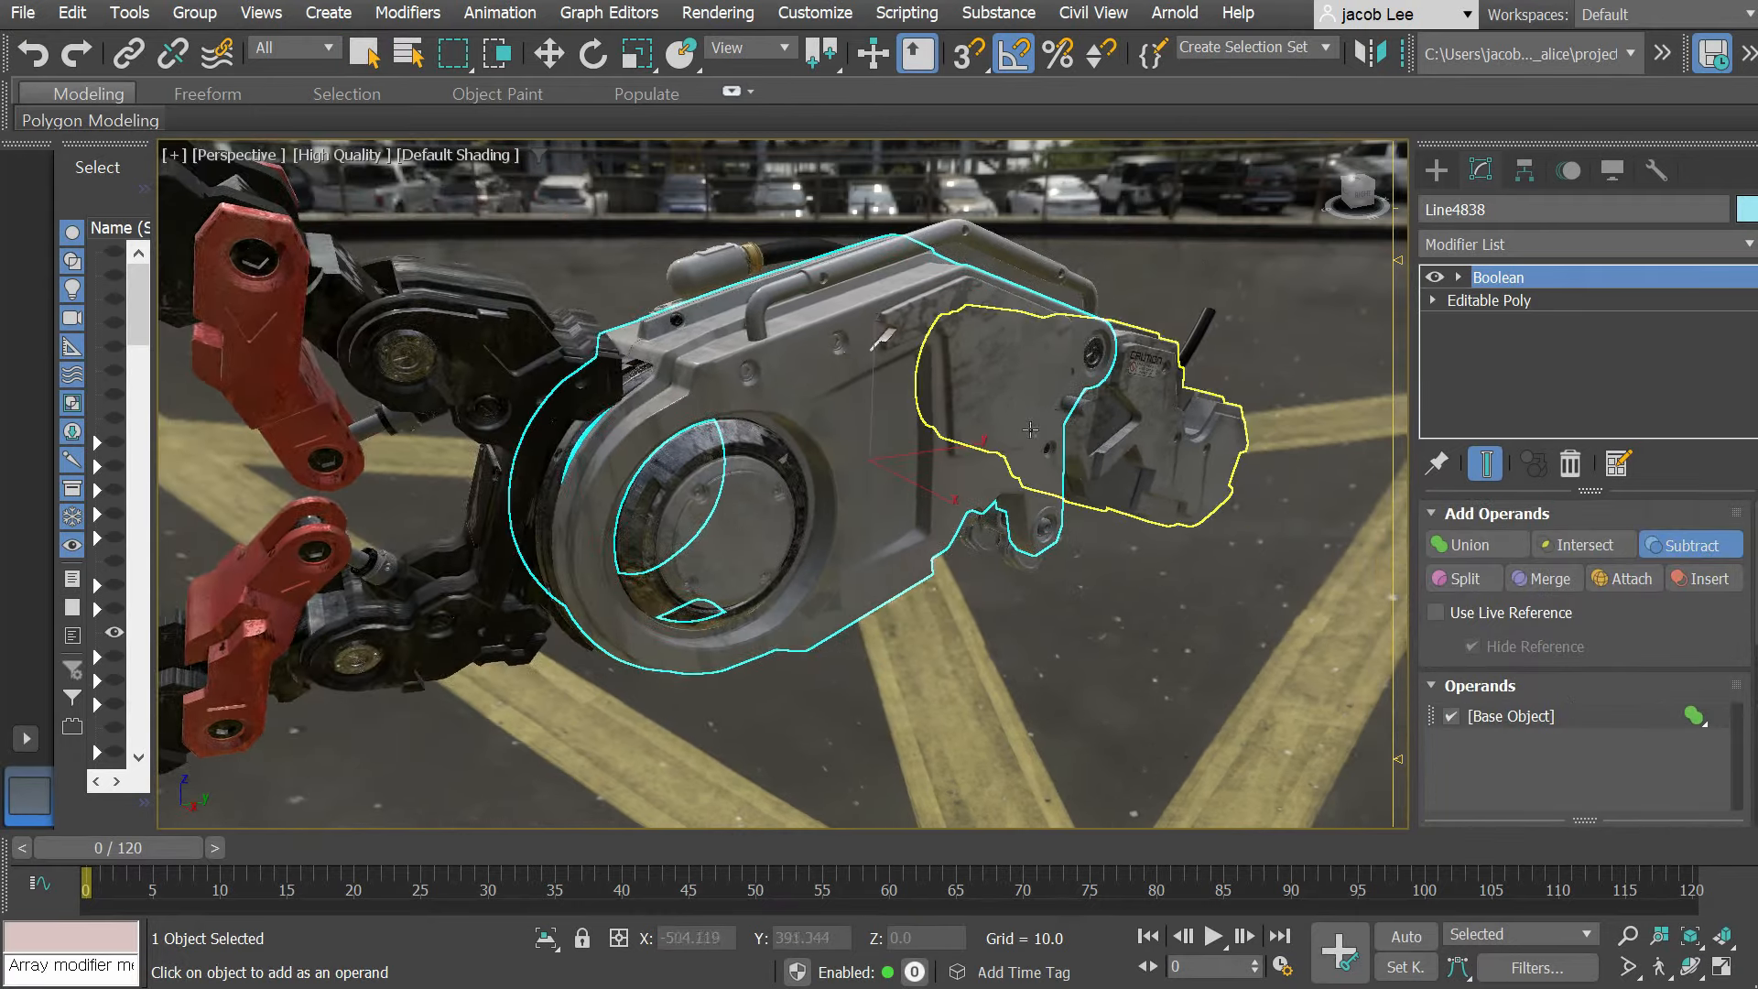
click(1184, 390)
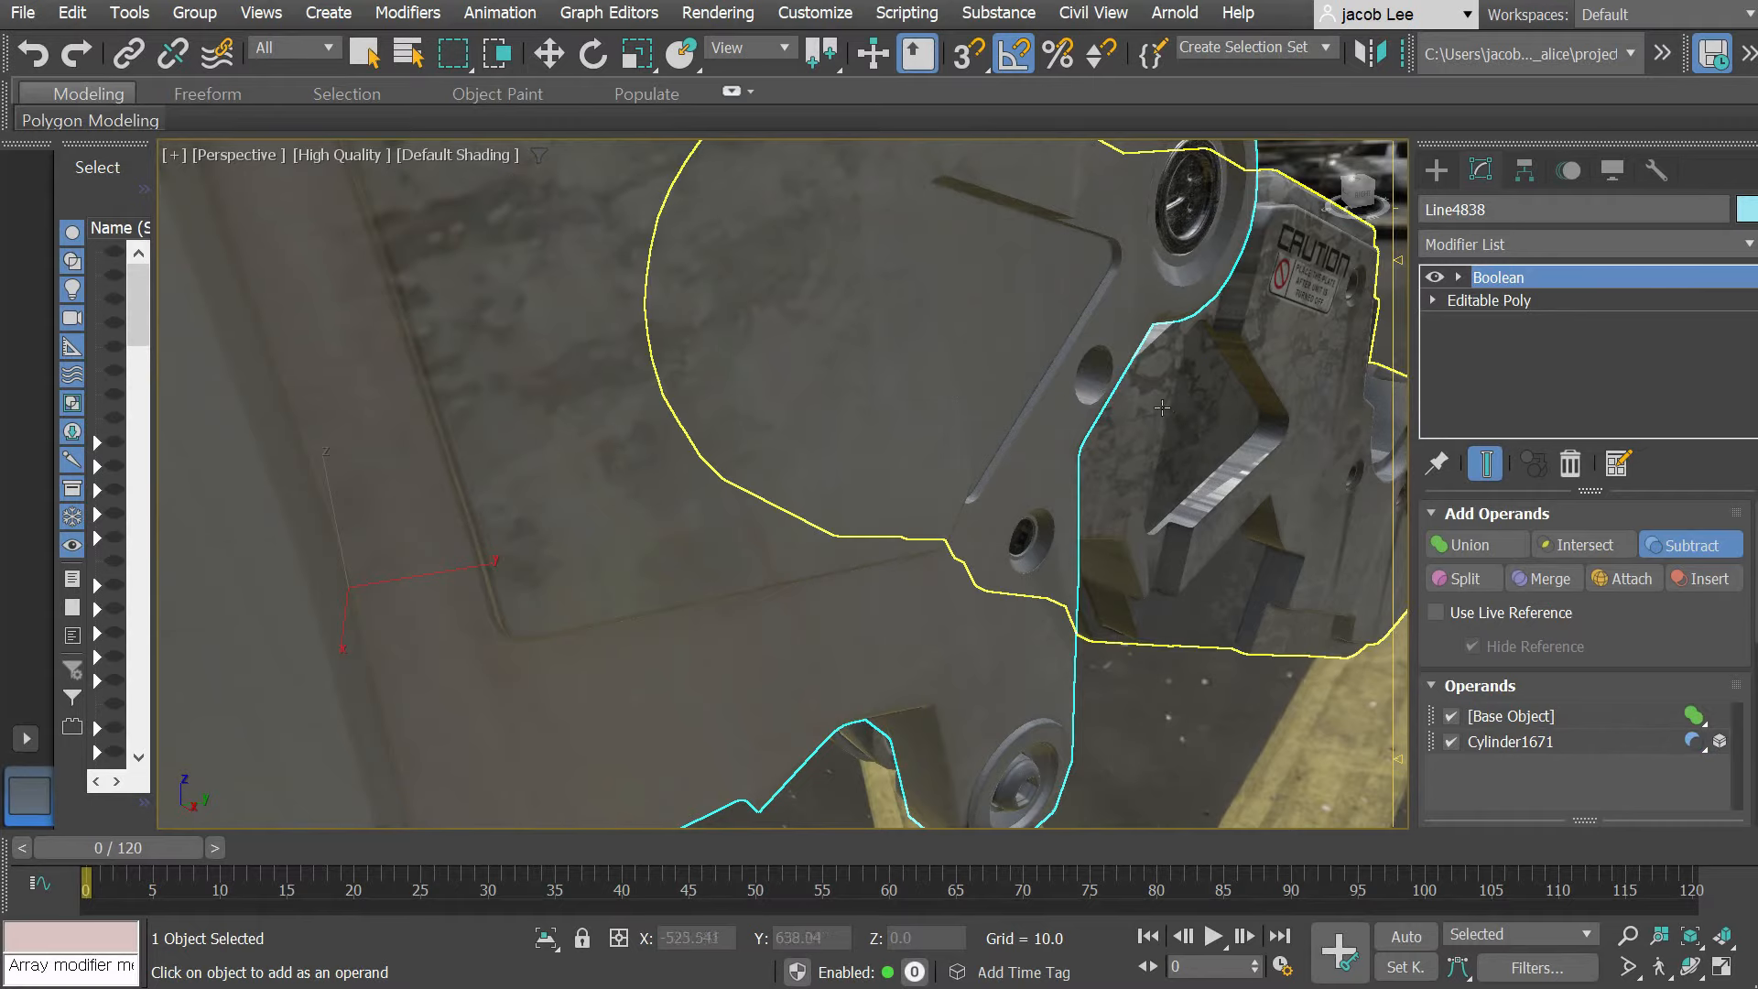
scroll(1080, 485, down, 4)
alt+middle_drag(1081, 485, 1052, 477)
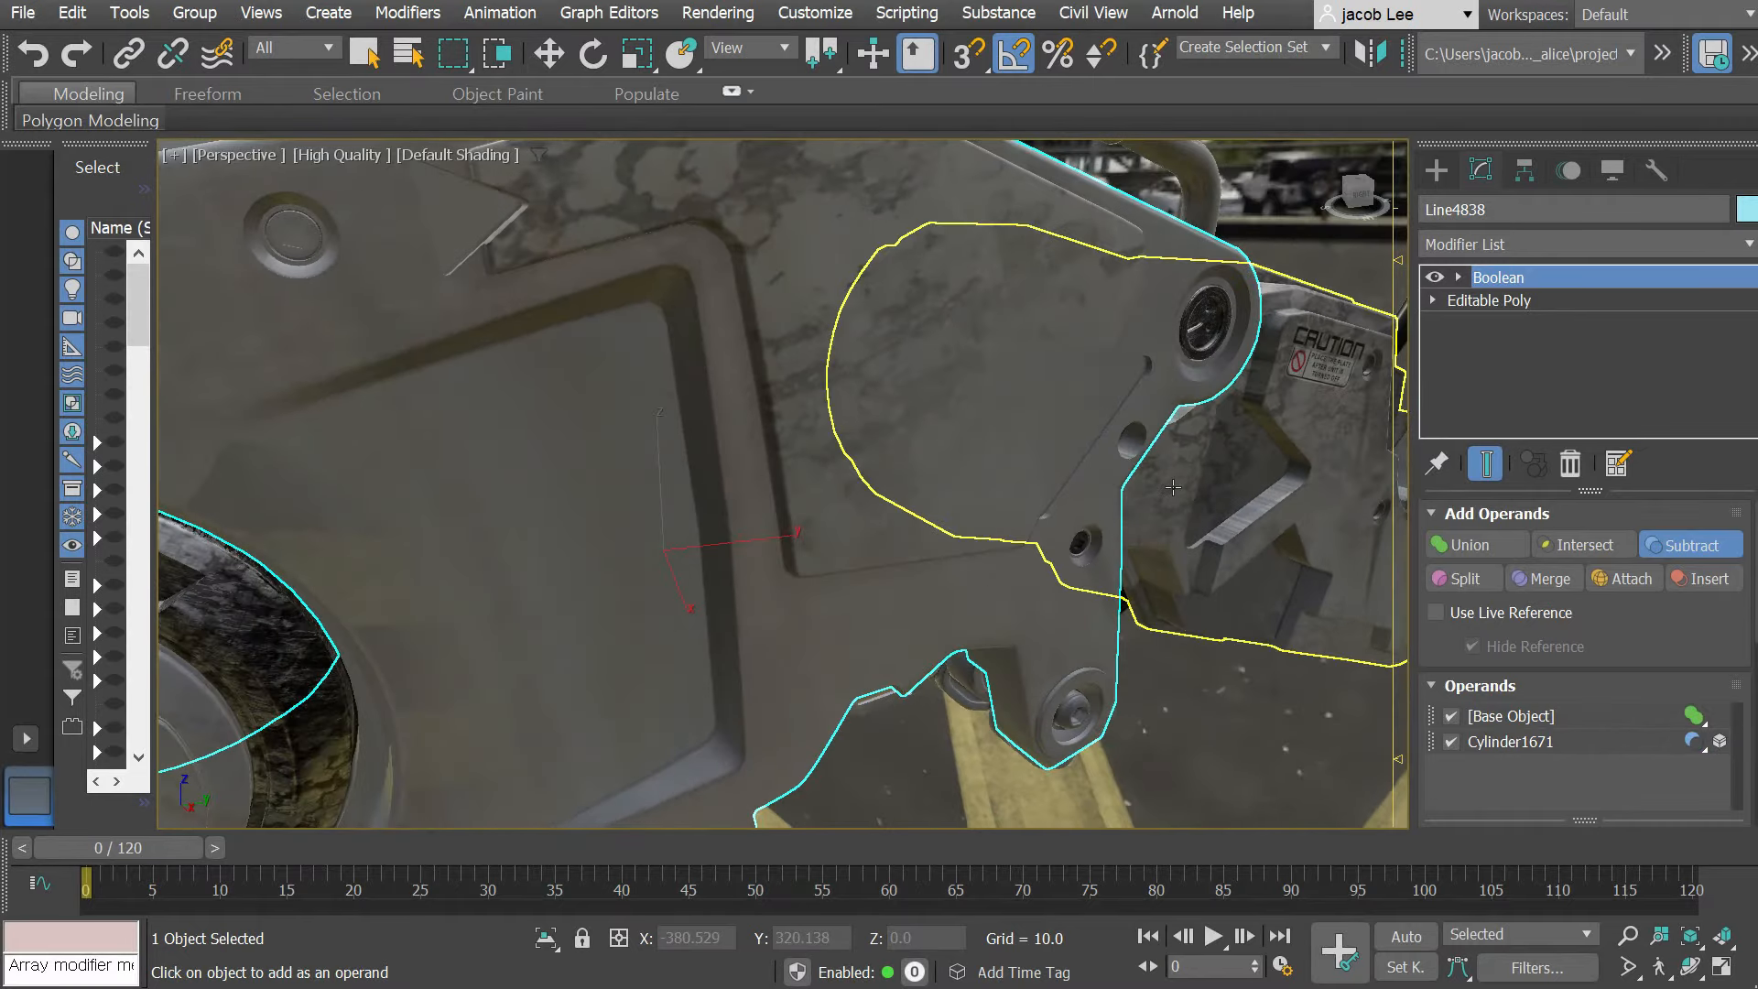
middle_drag(1188, 496, 963, 424)
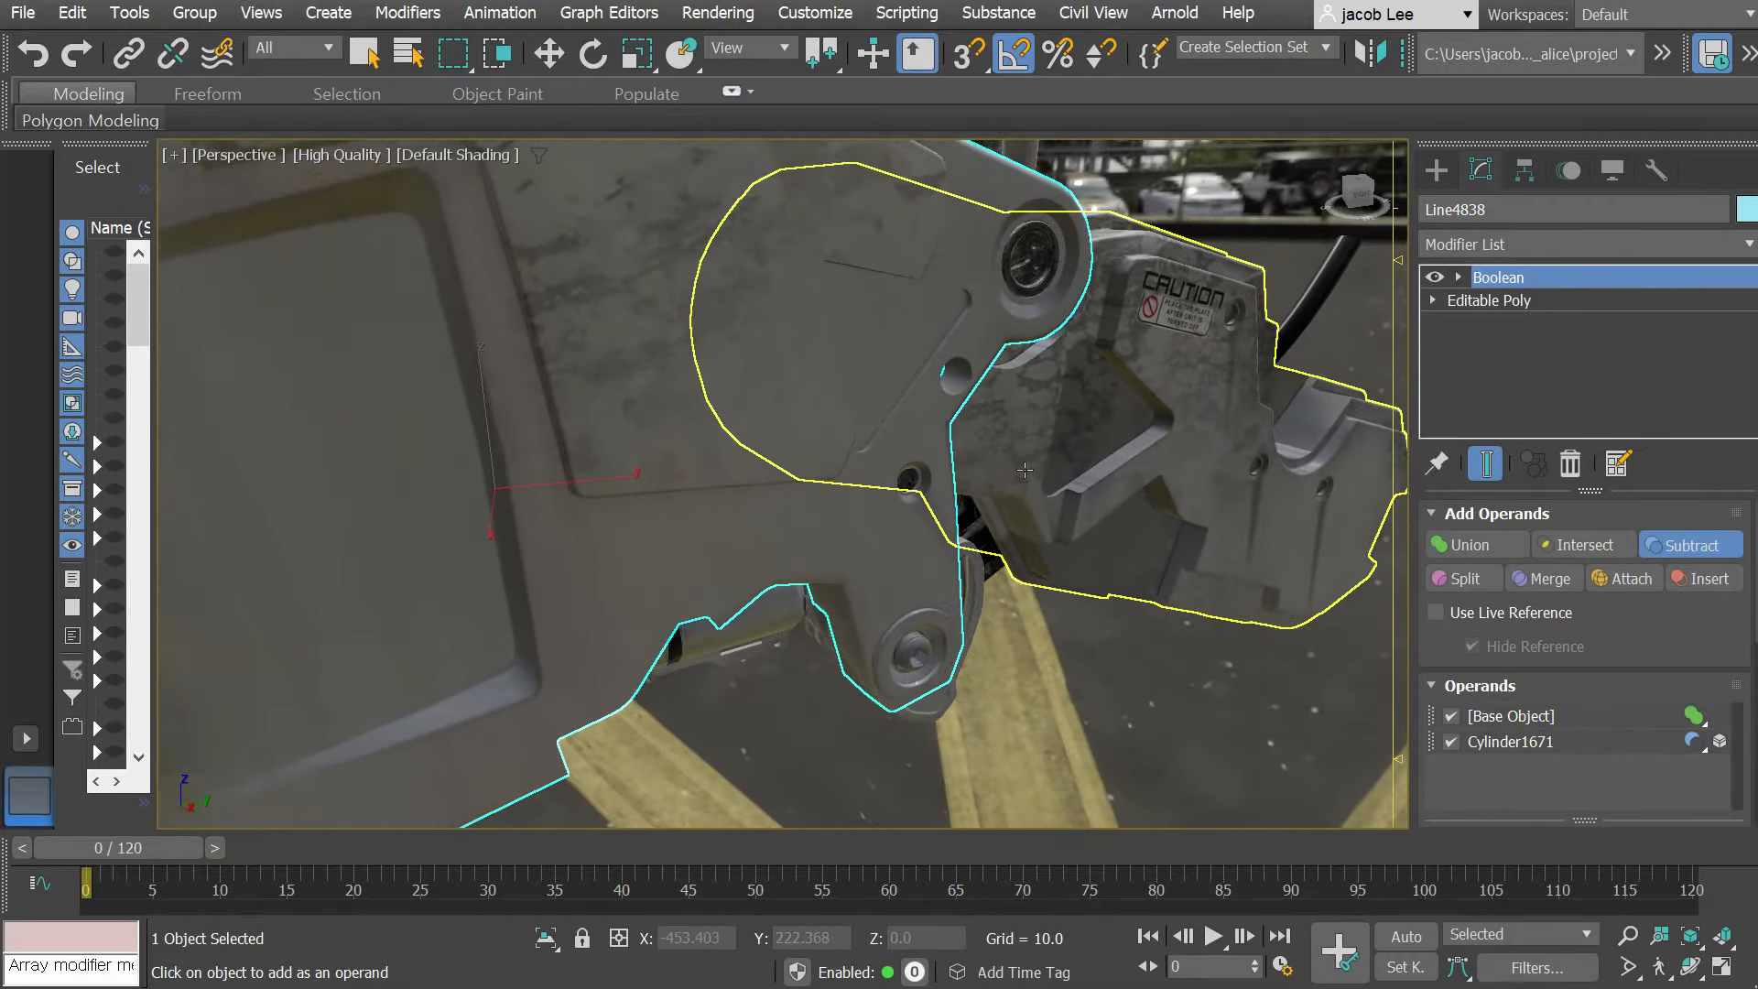
scroll(1022, 518, up, 3)
scroll(1061, 522, down, 3)
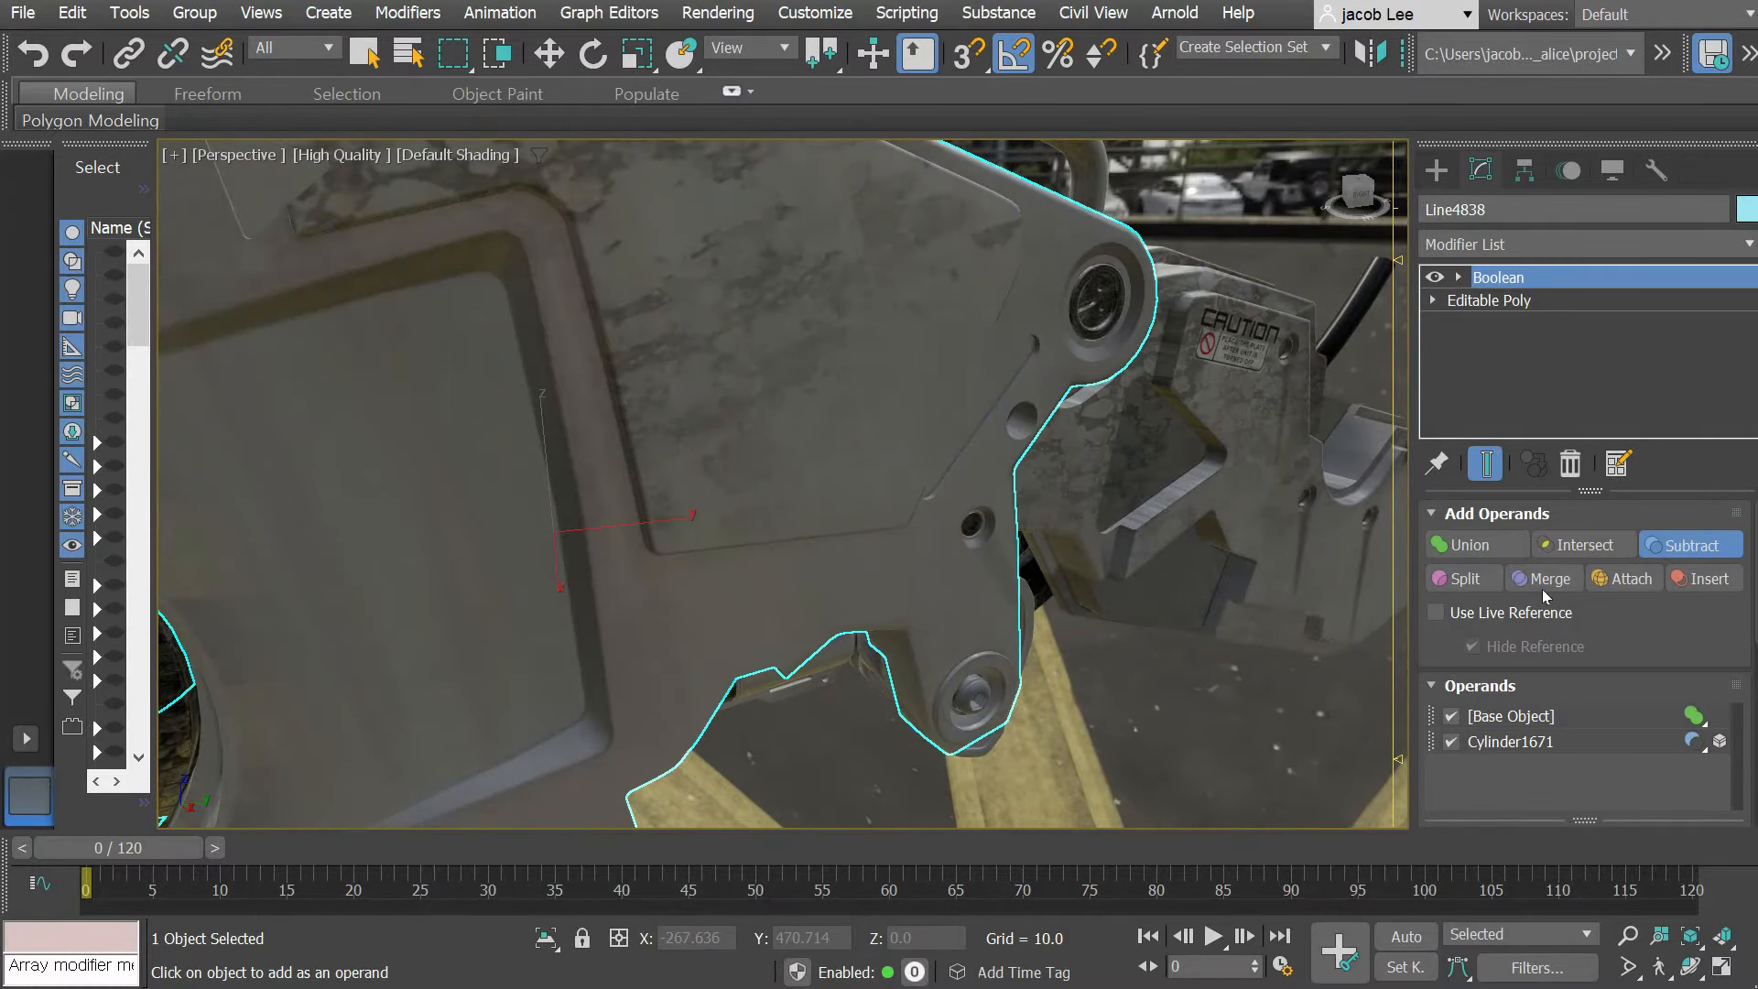
scroll(1597, 622, down, 1)
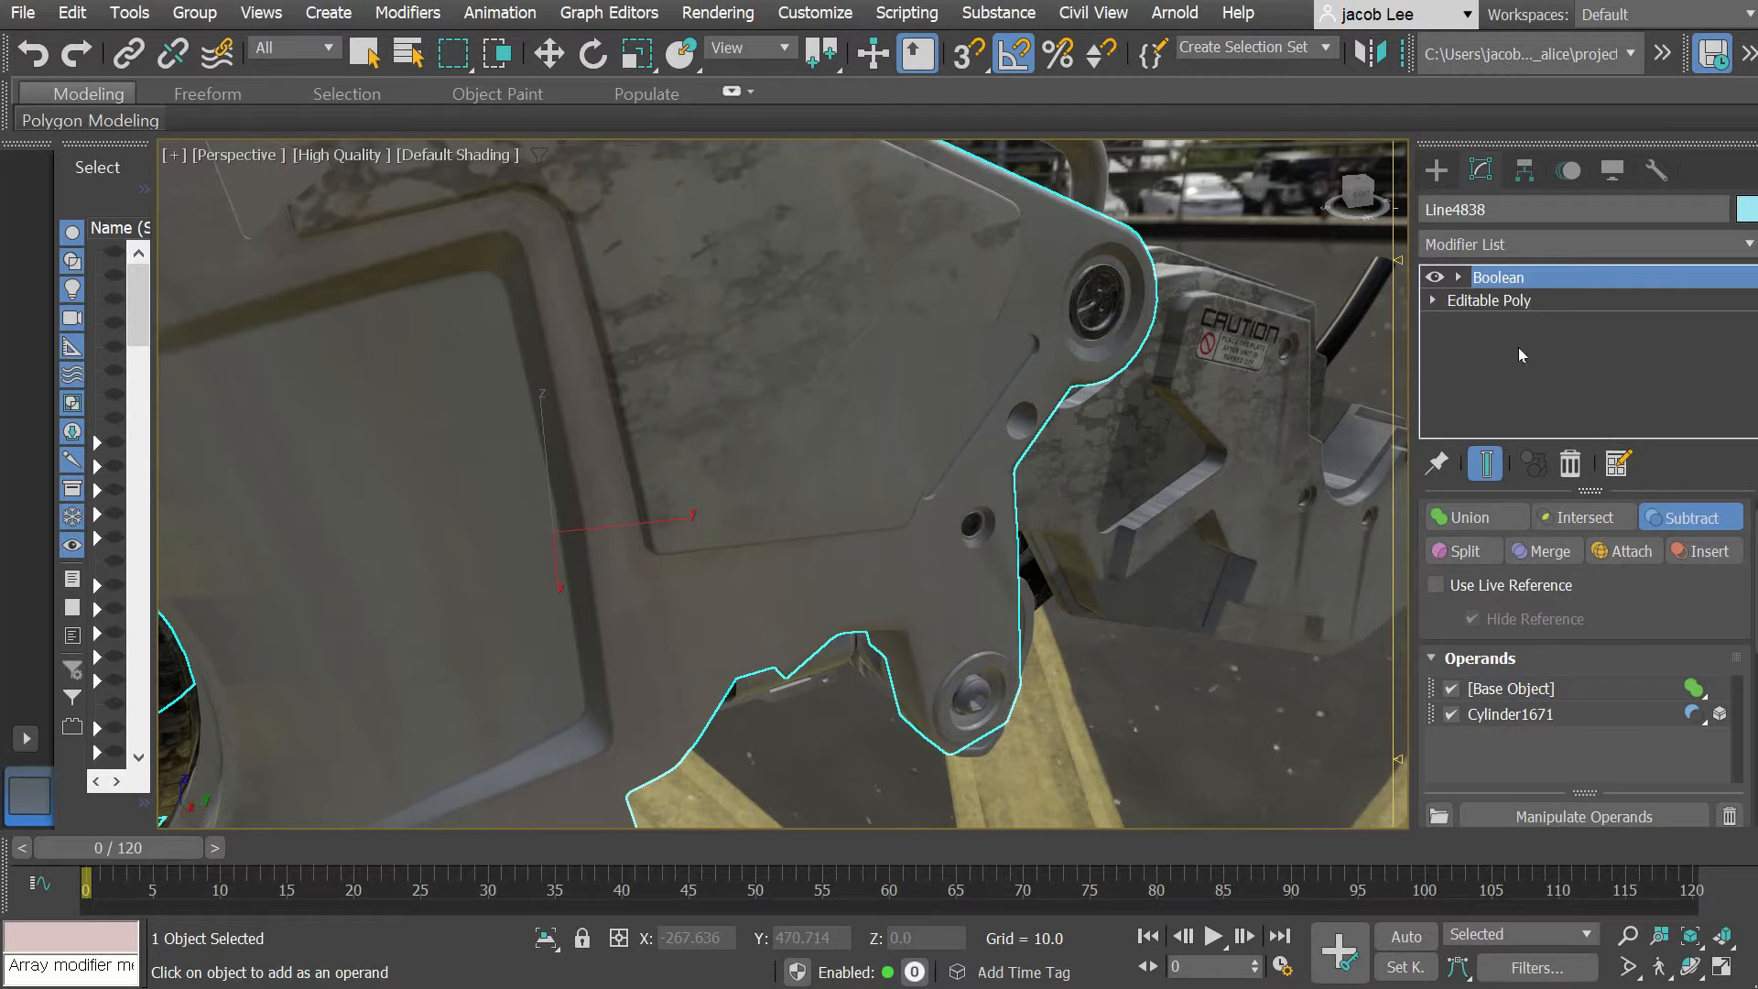
Step: Highlight the base object and Cylinder1671 operands in turn, and open the cylinder's own parameters in the stack
click(1538, 688)
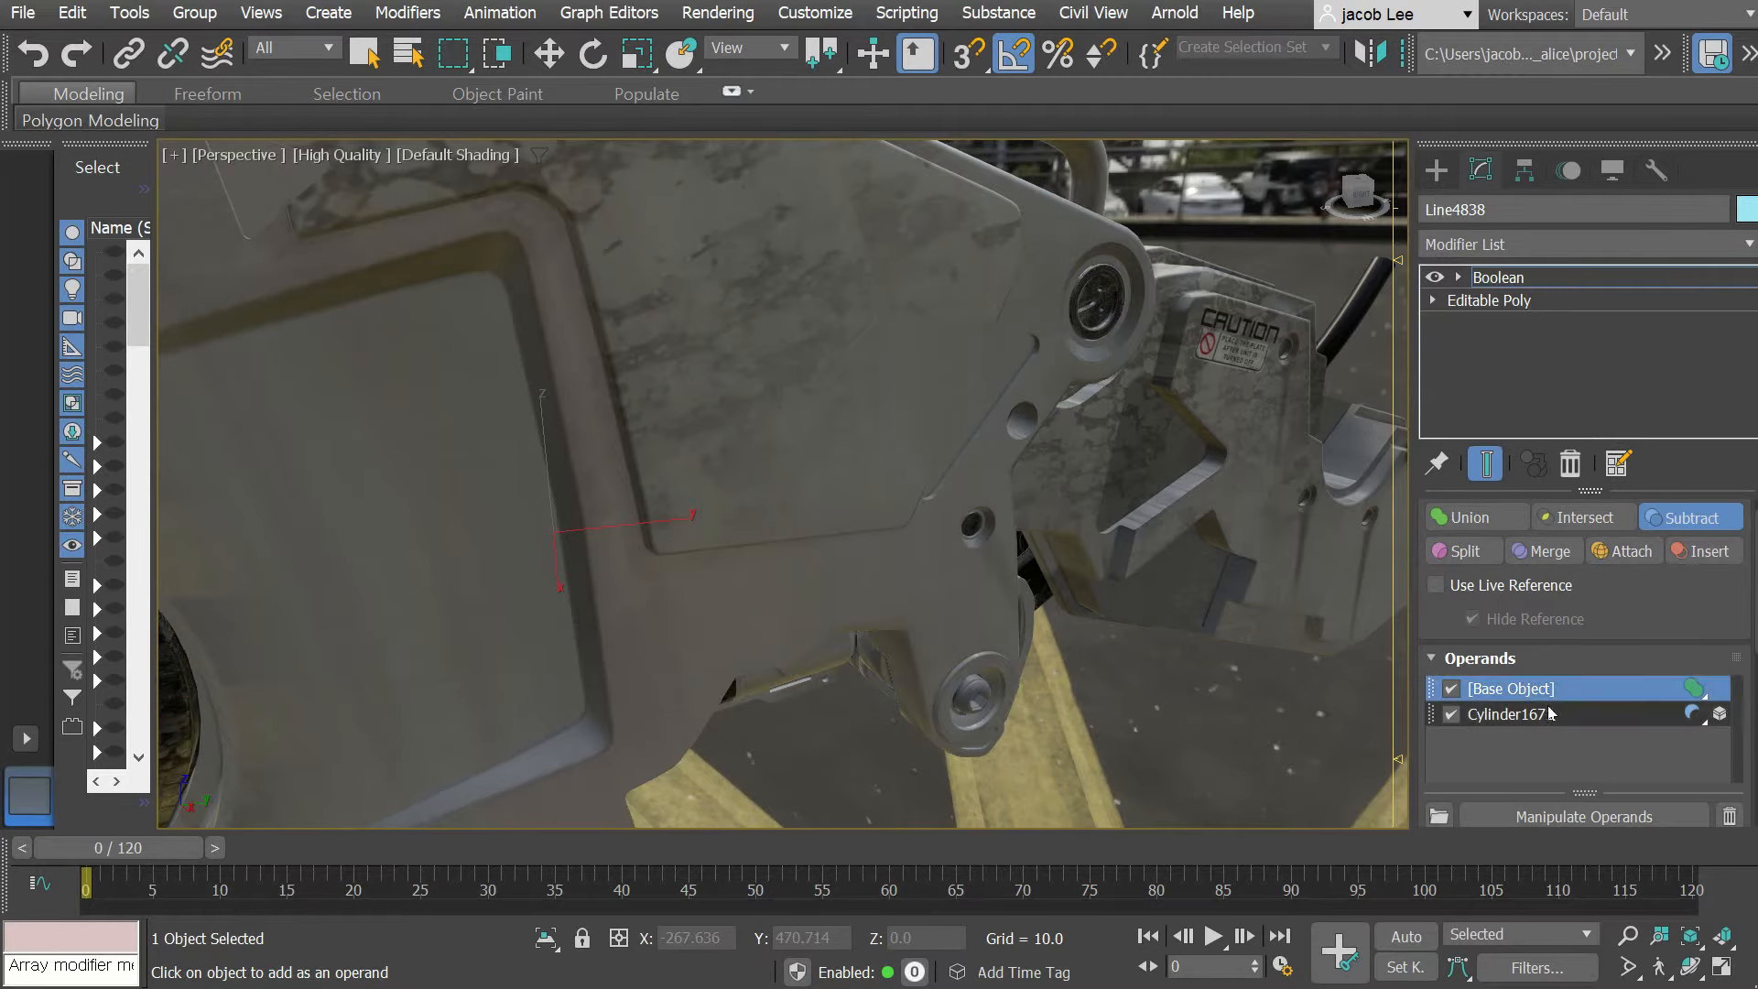
click(1546, 715)
alt+middle_drag(1157, 650, 1199, 687)
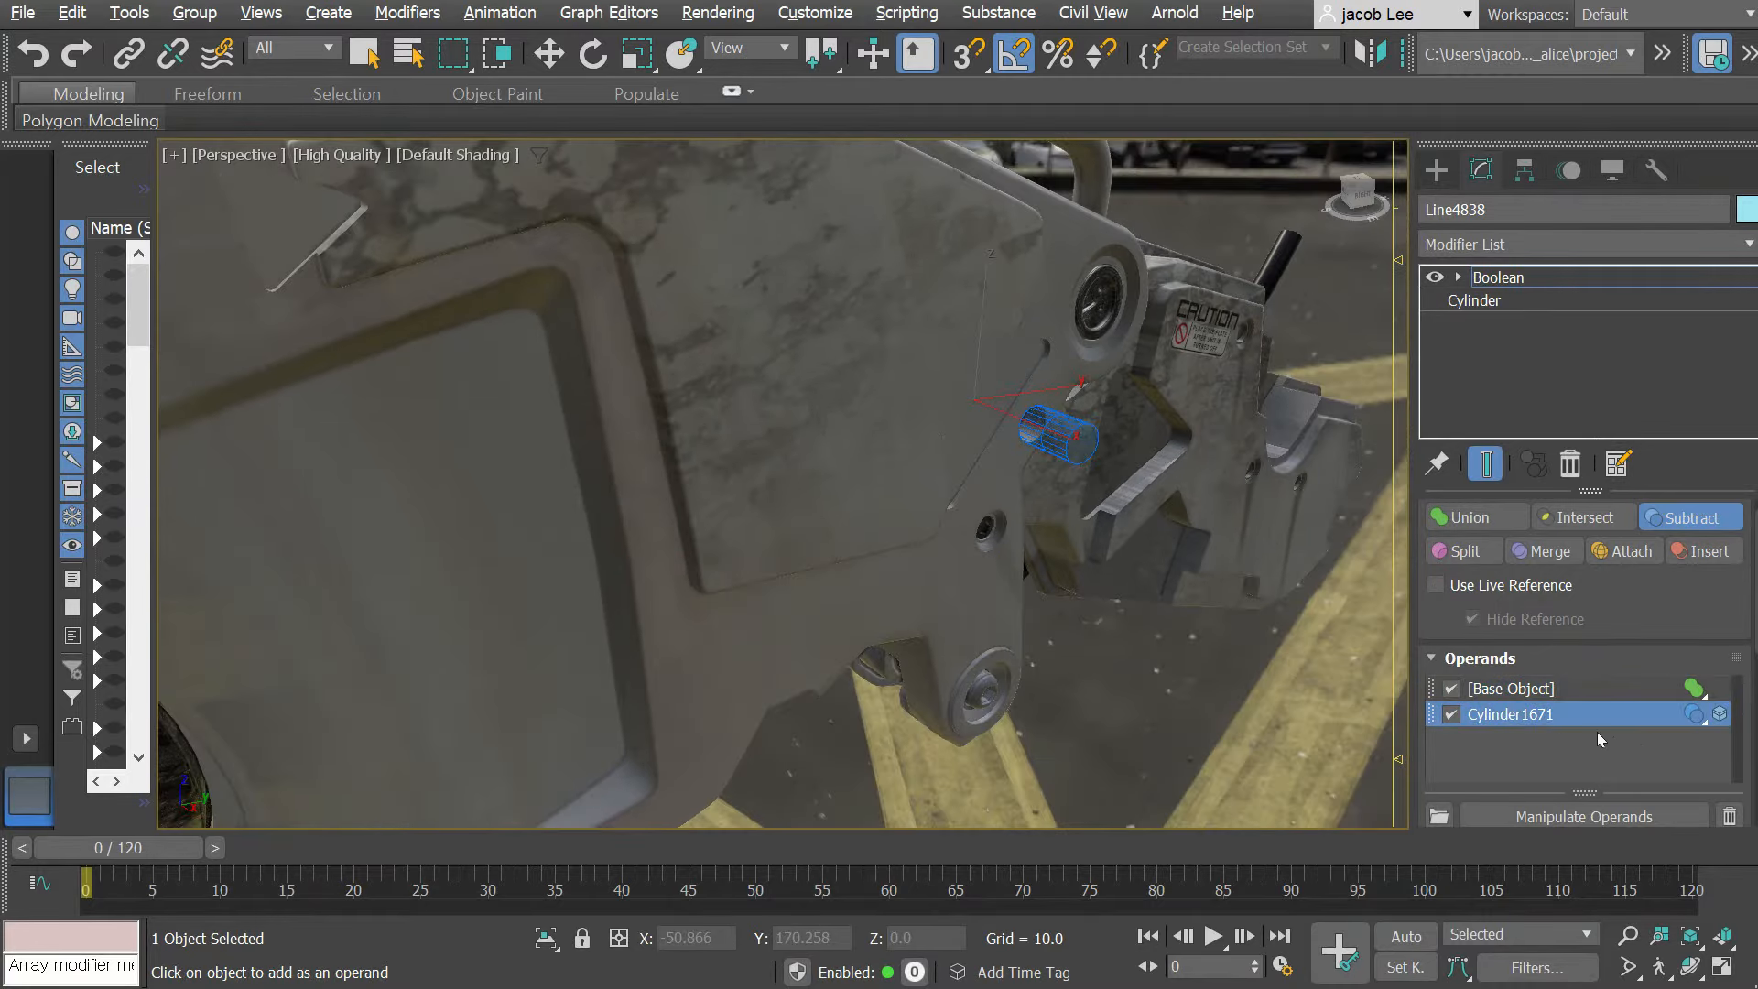
scroll(1082, 478, up, 3)
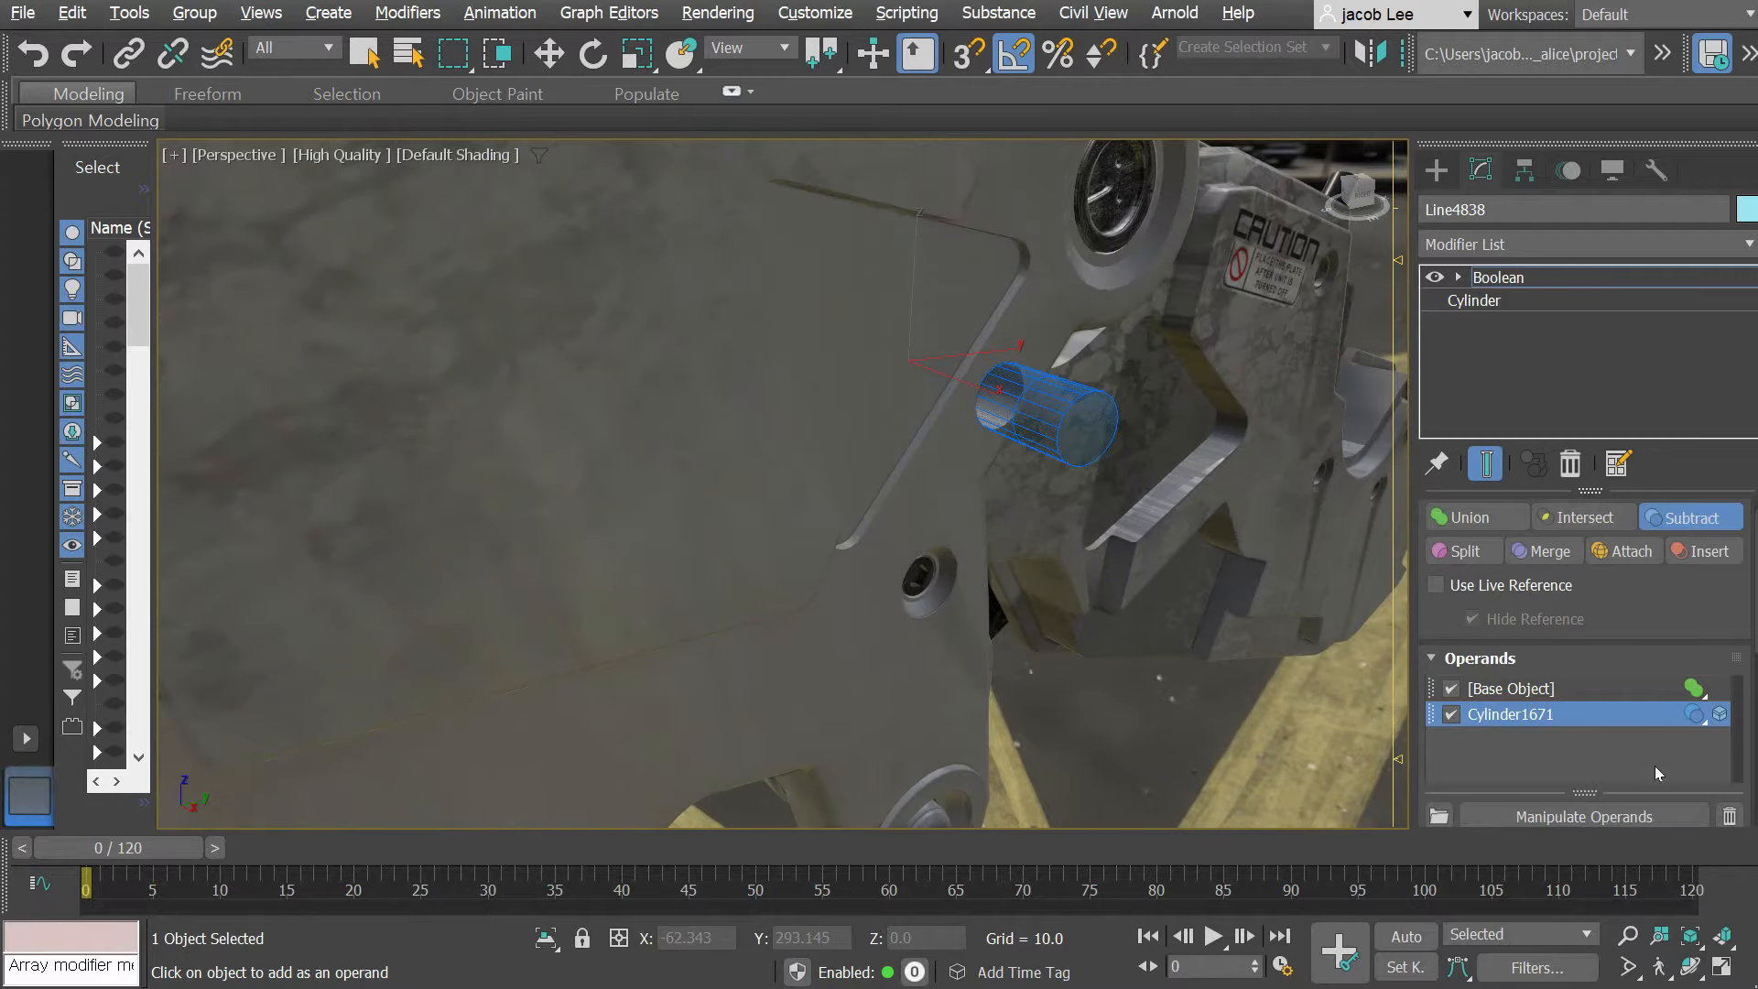
click(1547, 689)
click(1536, 711)
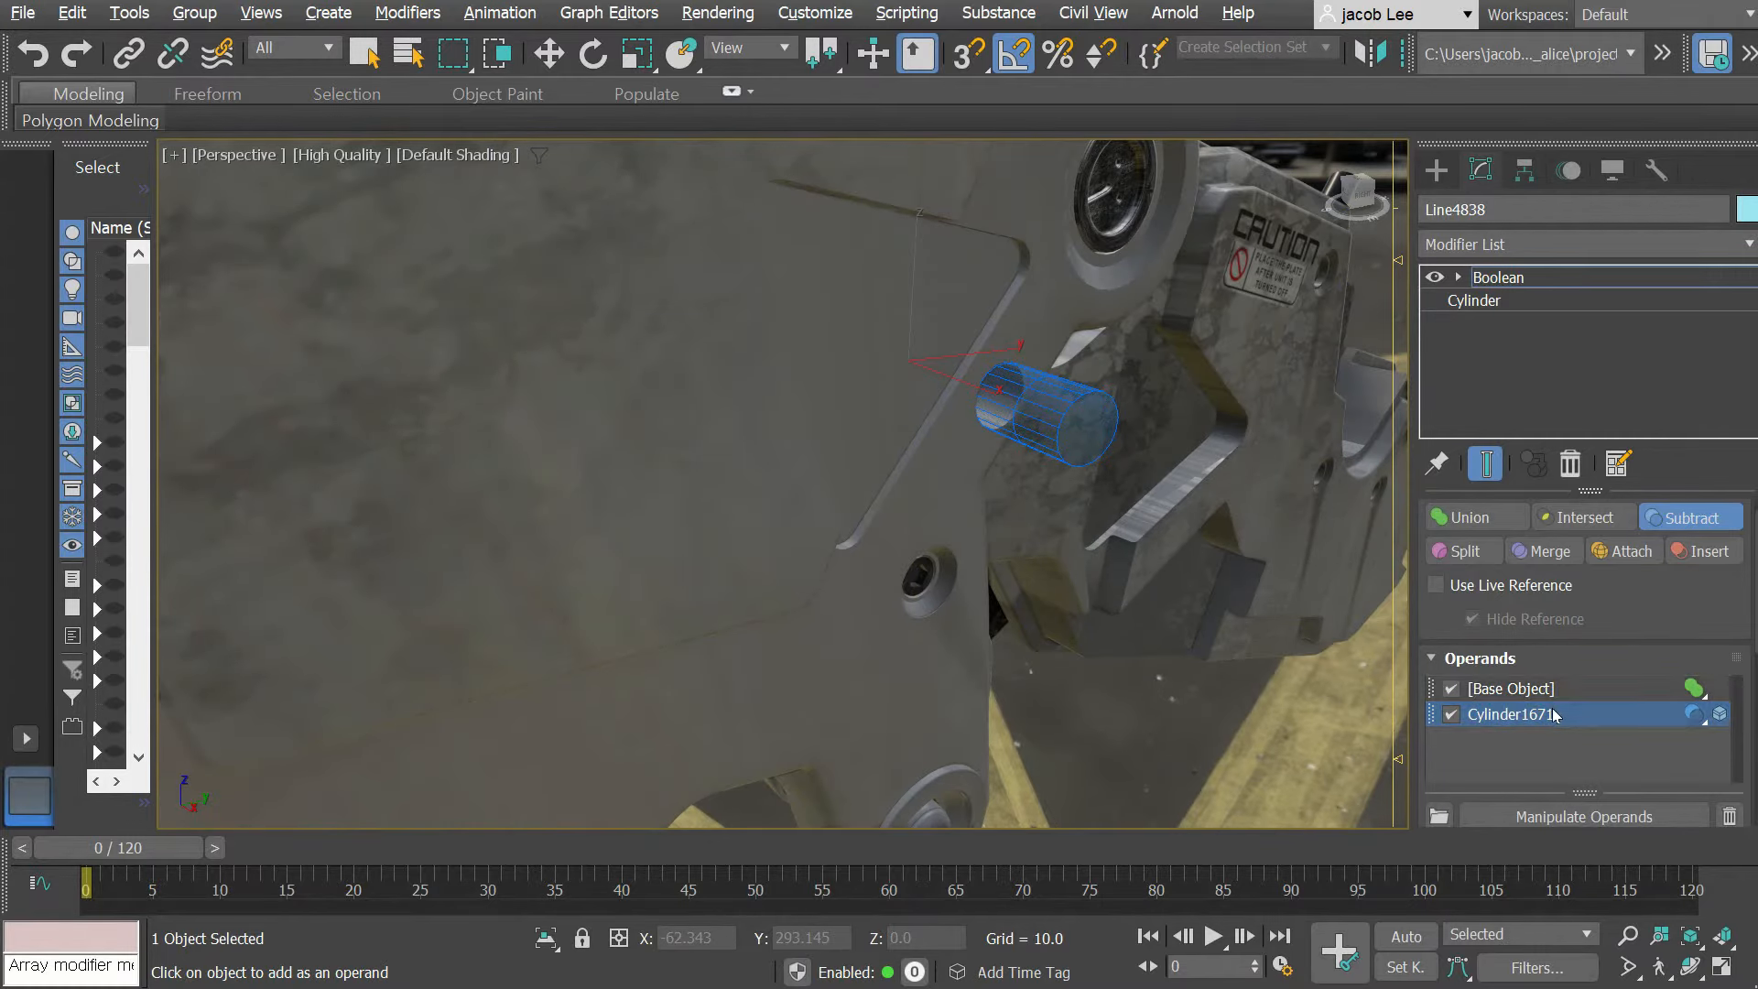
click(1493, 300)
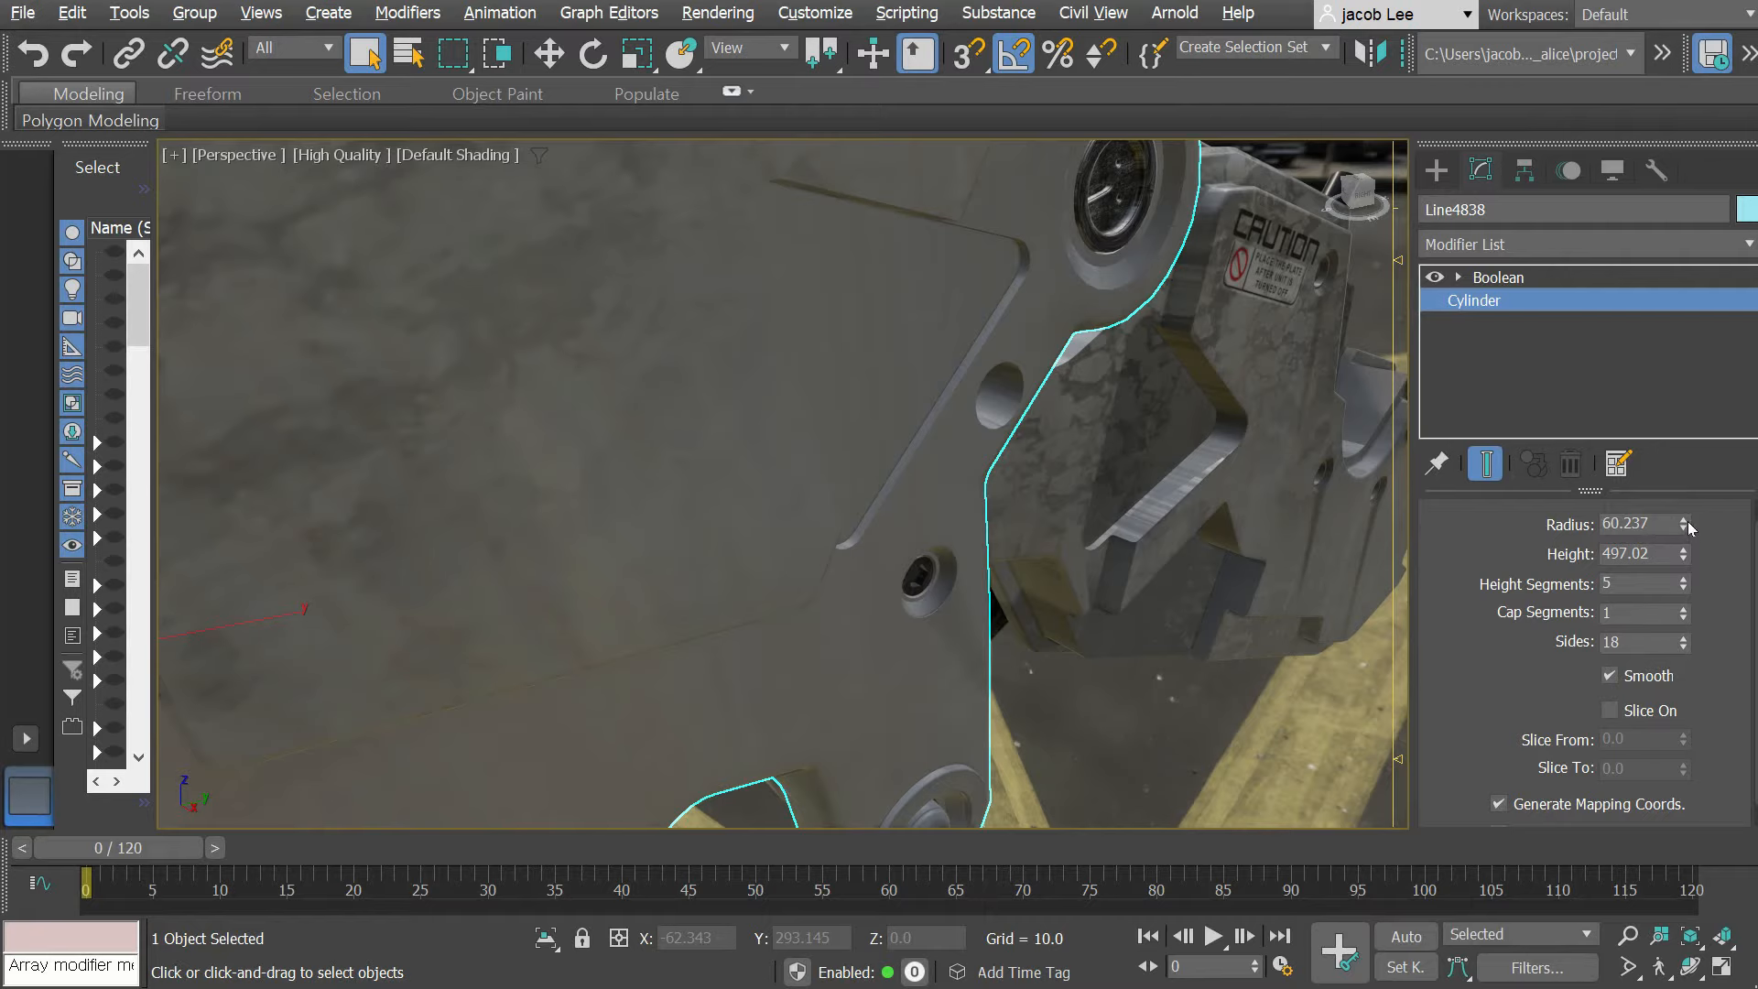
Step: Try a radius of 119.872 on the subtracted cylinder, undo it, and try 4 sides
drag(1688, 520, 1681, 429)
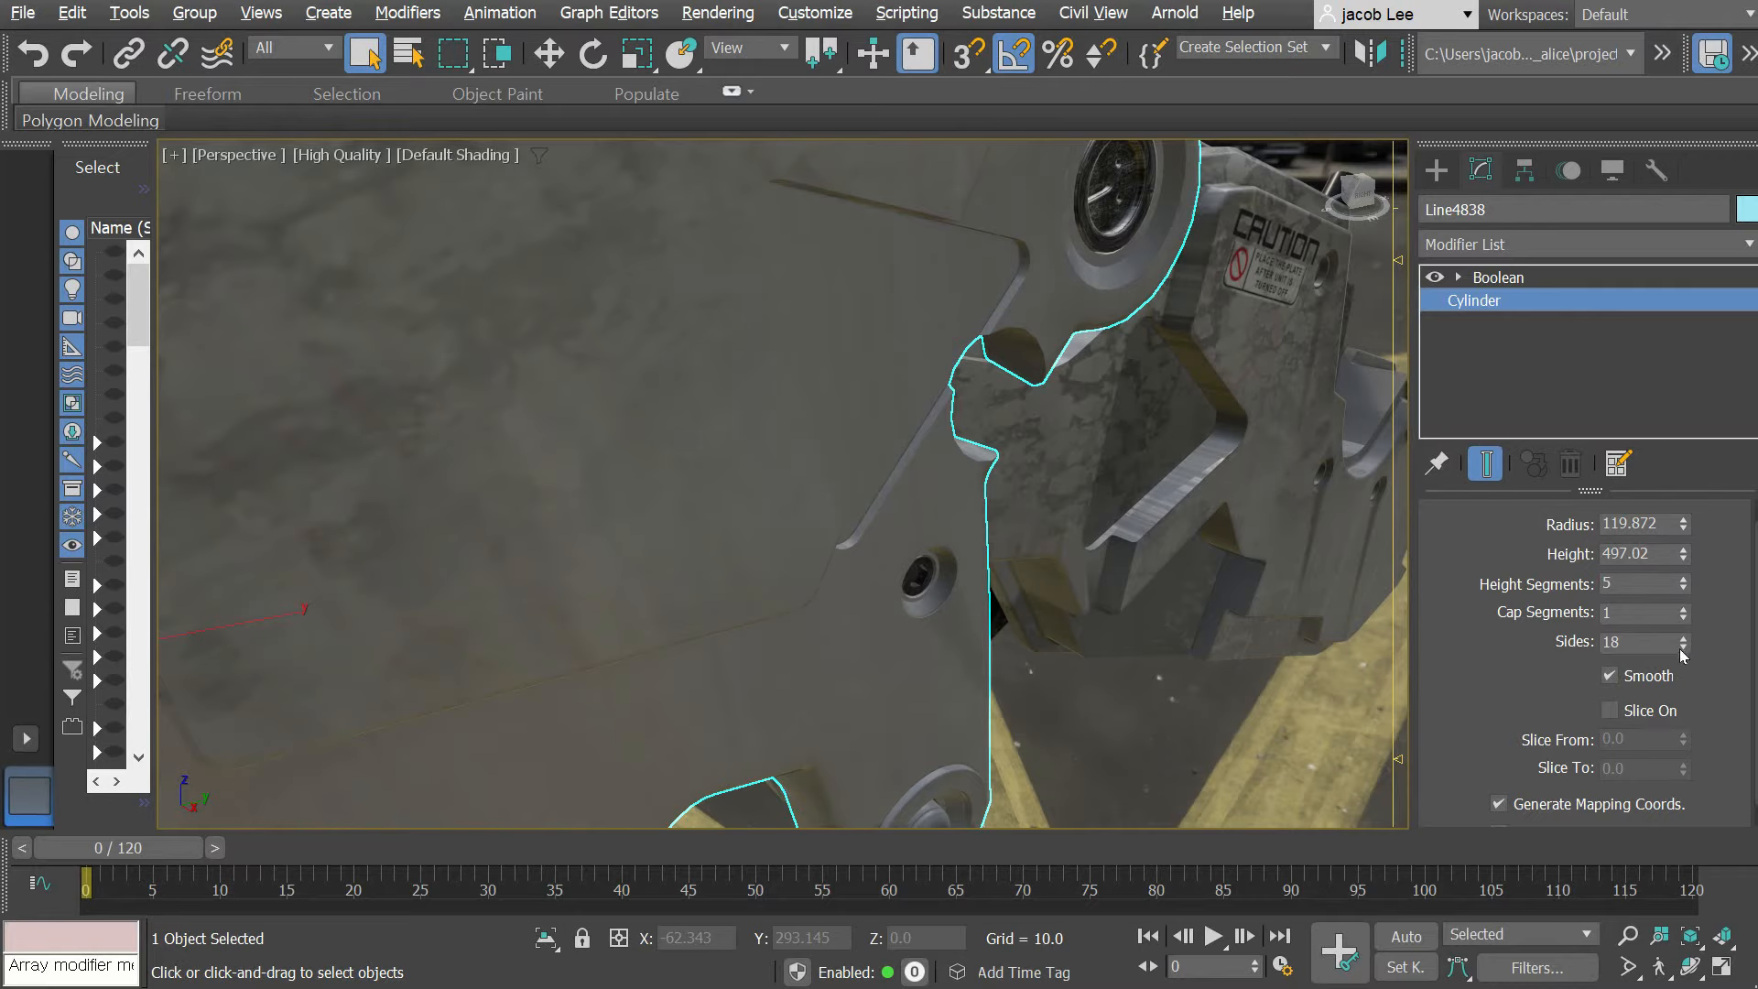
key(ctrl+z)
drag(1635, 644, 1583, 640)
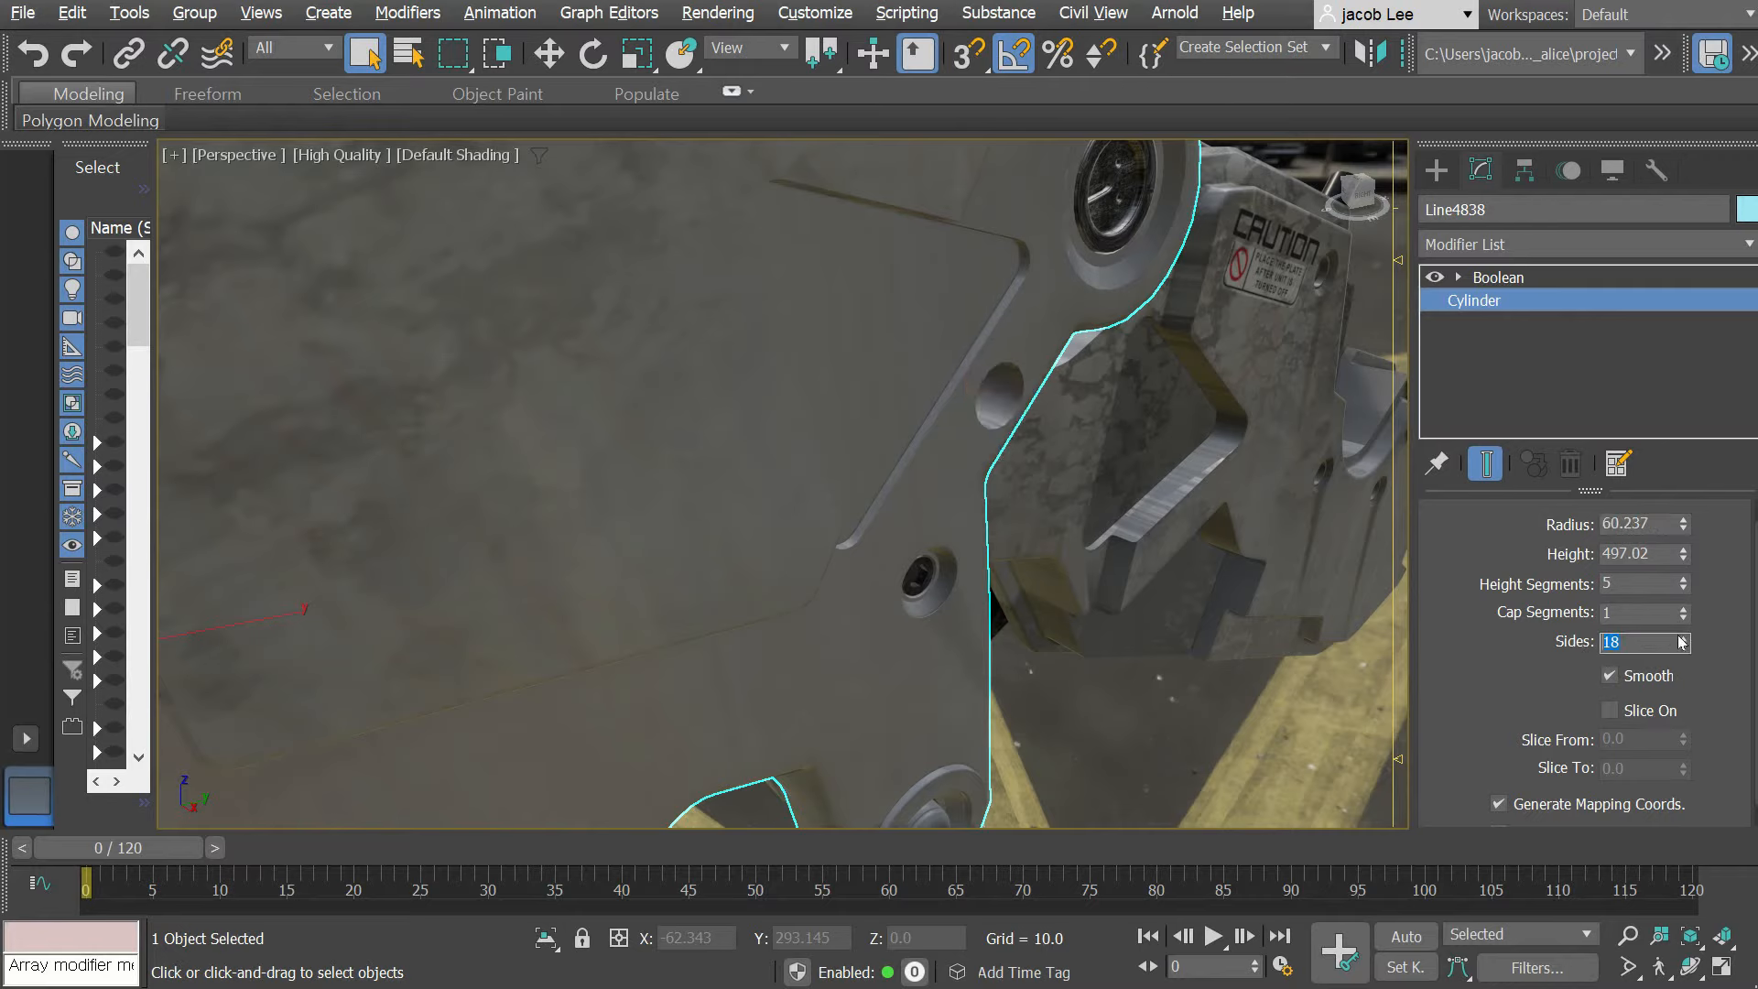
text(4)
Step: Set the subtracted cylinder's radius to 80, and reduce it to 70
double_click(1654, 523)
text(80)
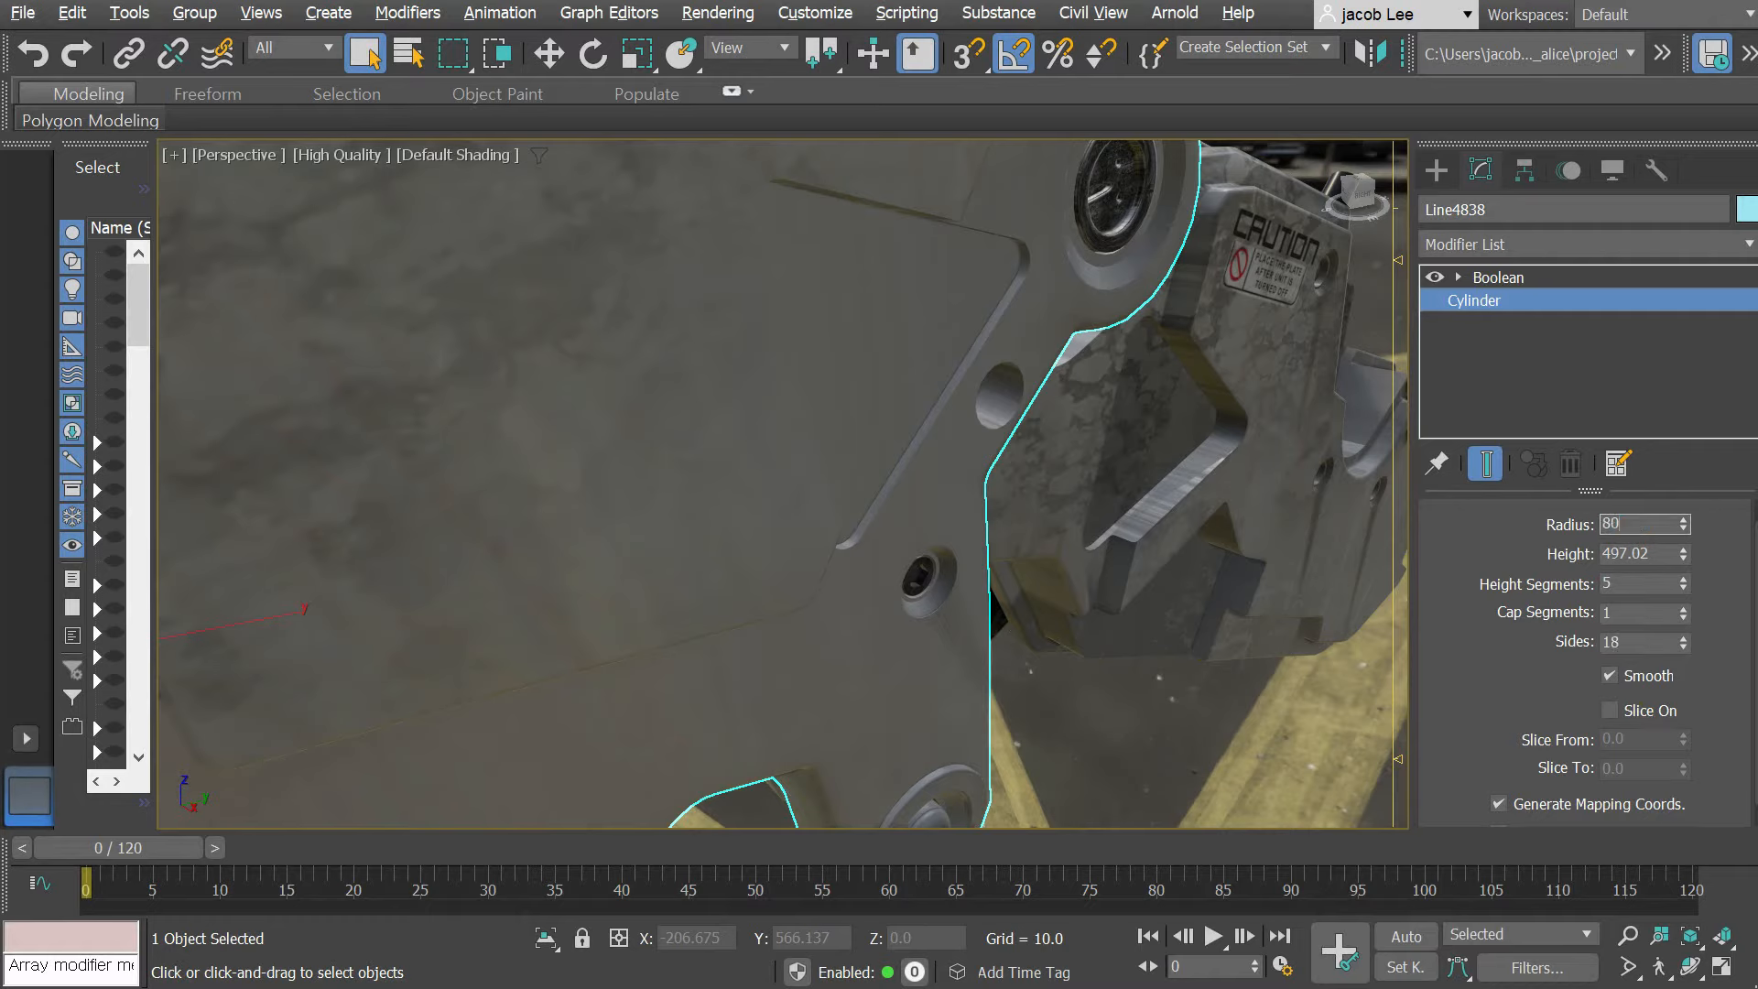
key(Return)
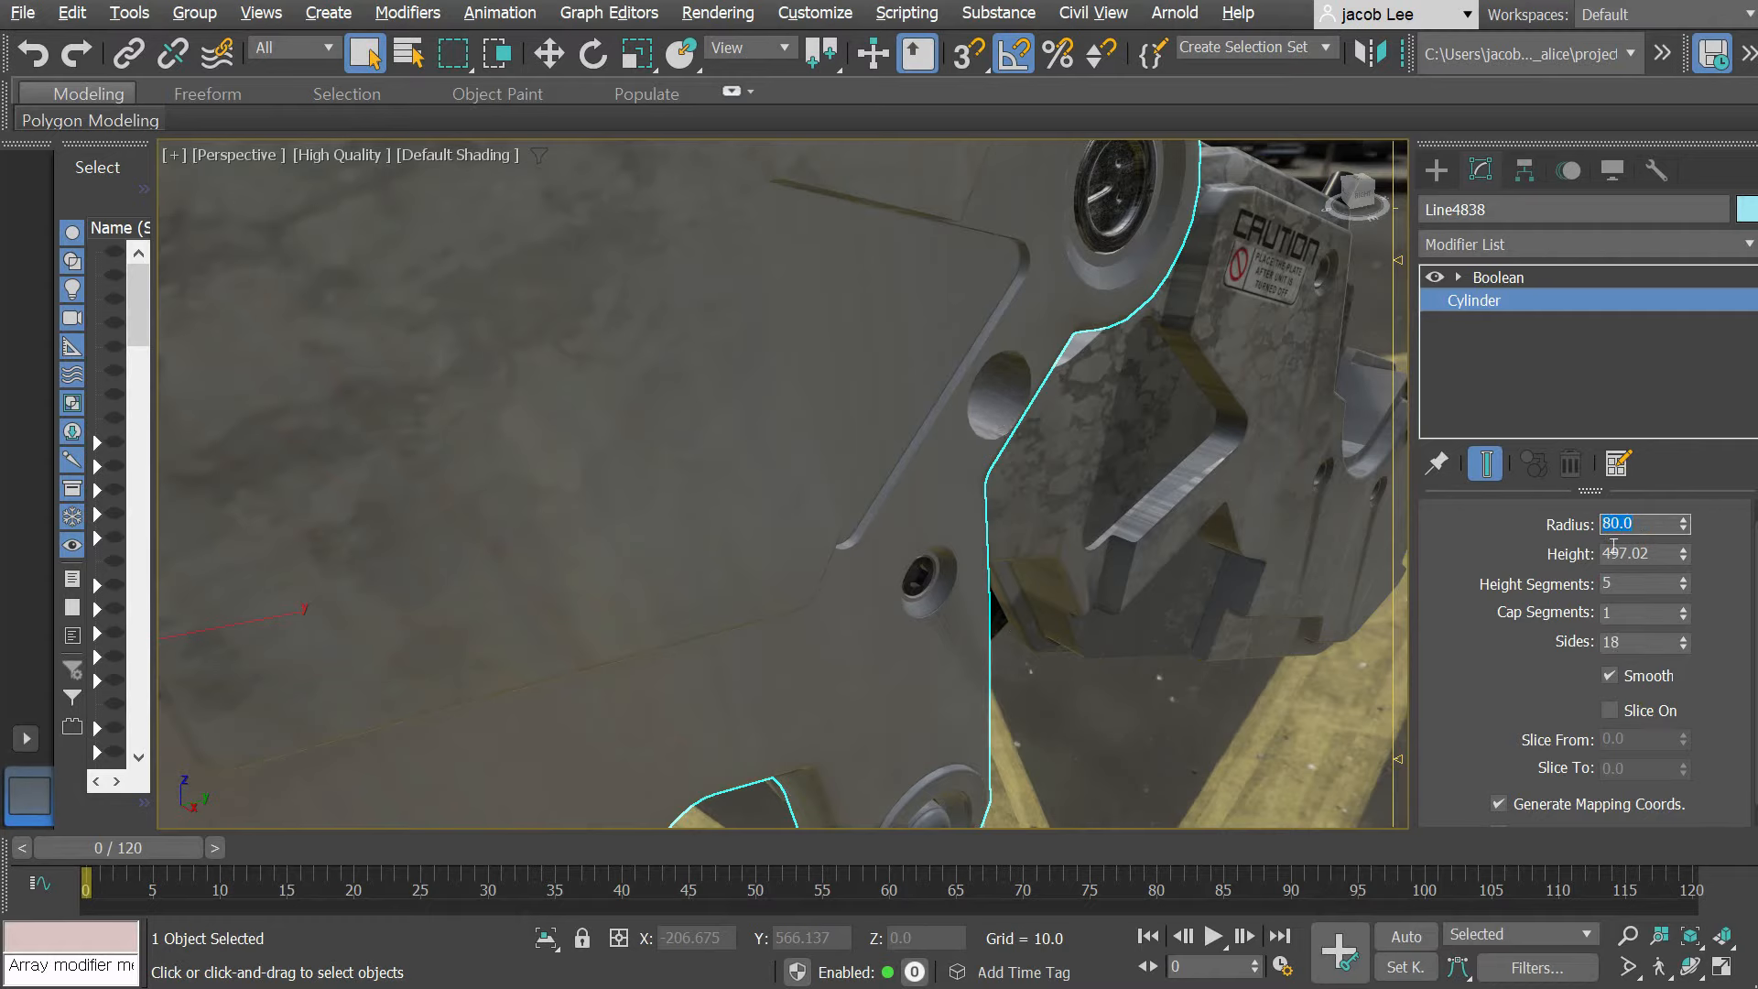
text(70)
key(Return)
scroll(1508, 673, up, 1)
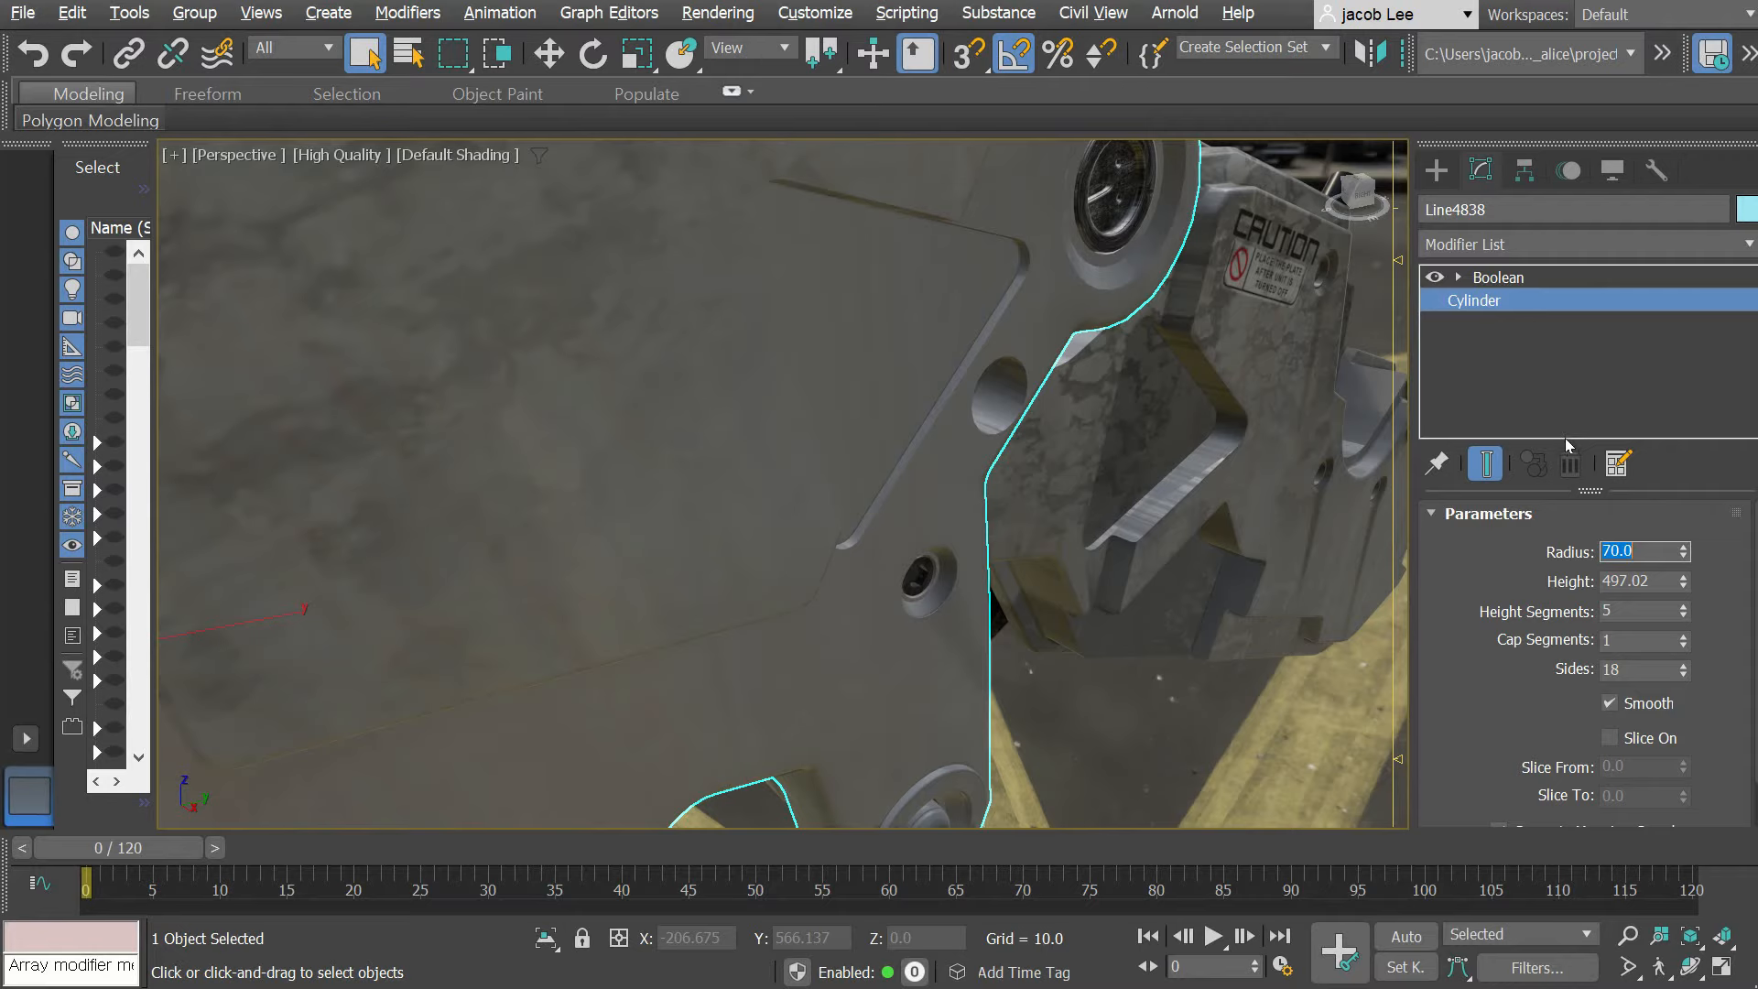
Step: Return to the Boolean modifier and add the Donut011 ring around the lower bolt as a Union operand
click(1501, 277)
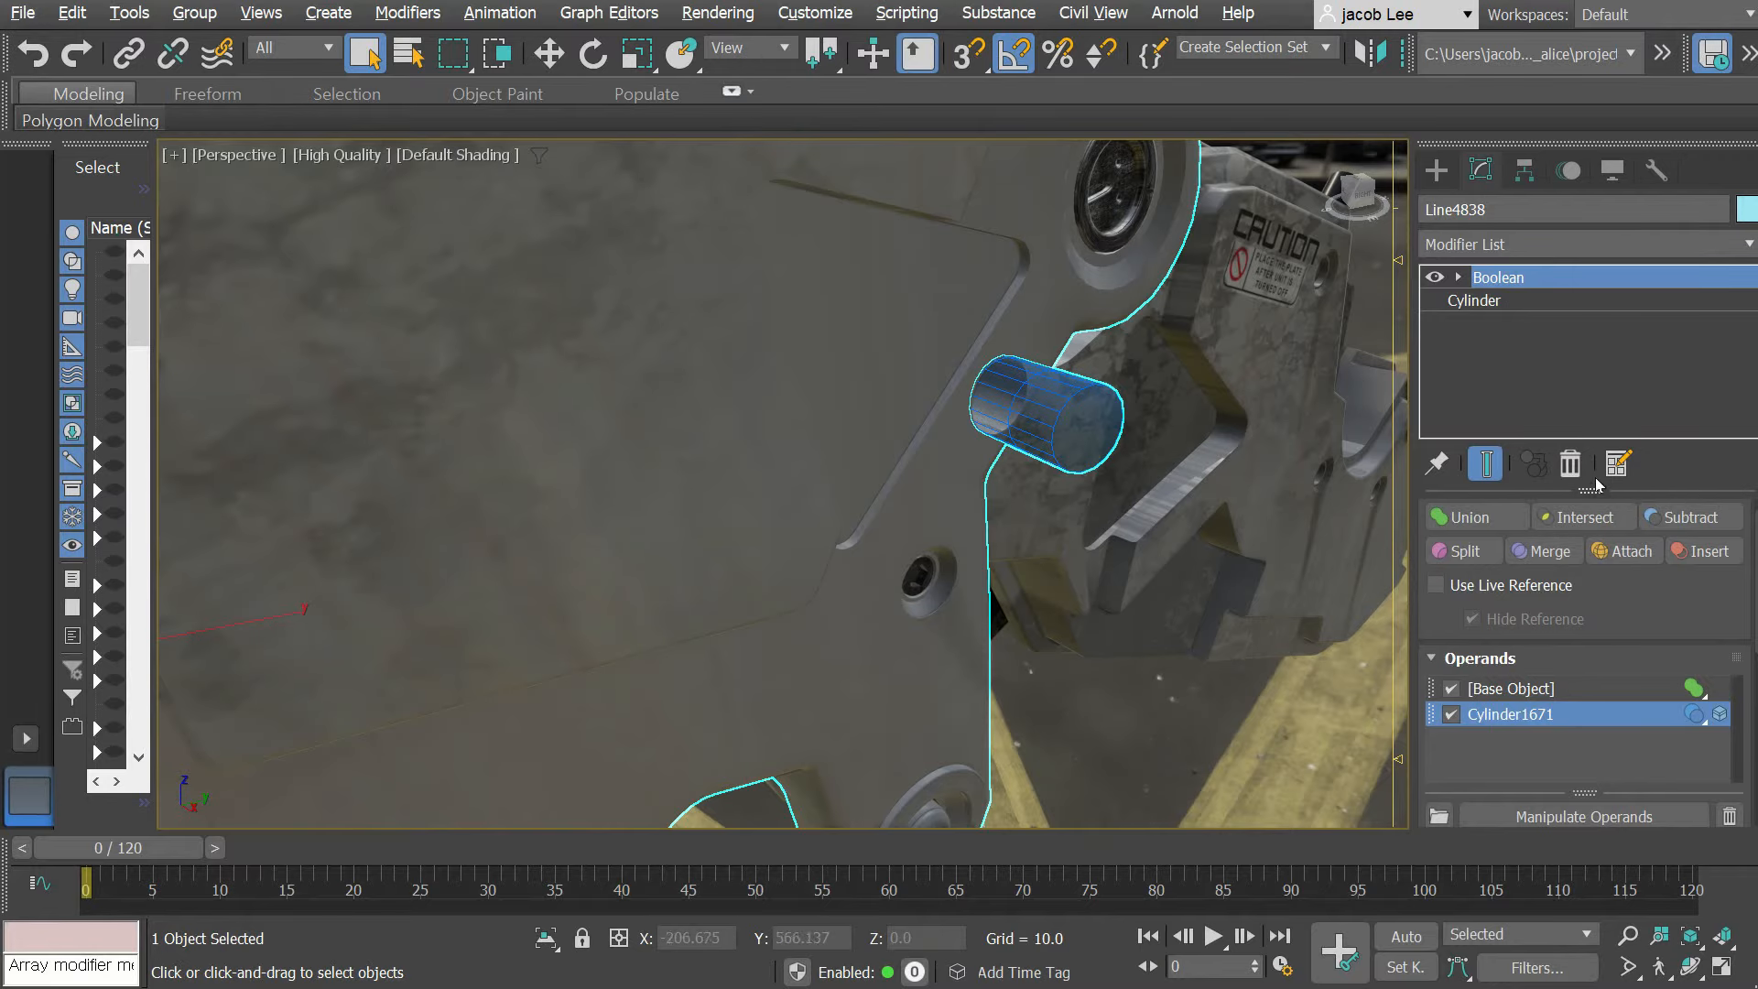
scroll(1184, 539, down, 4)
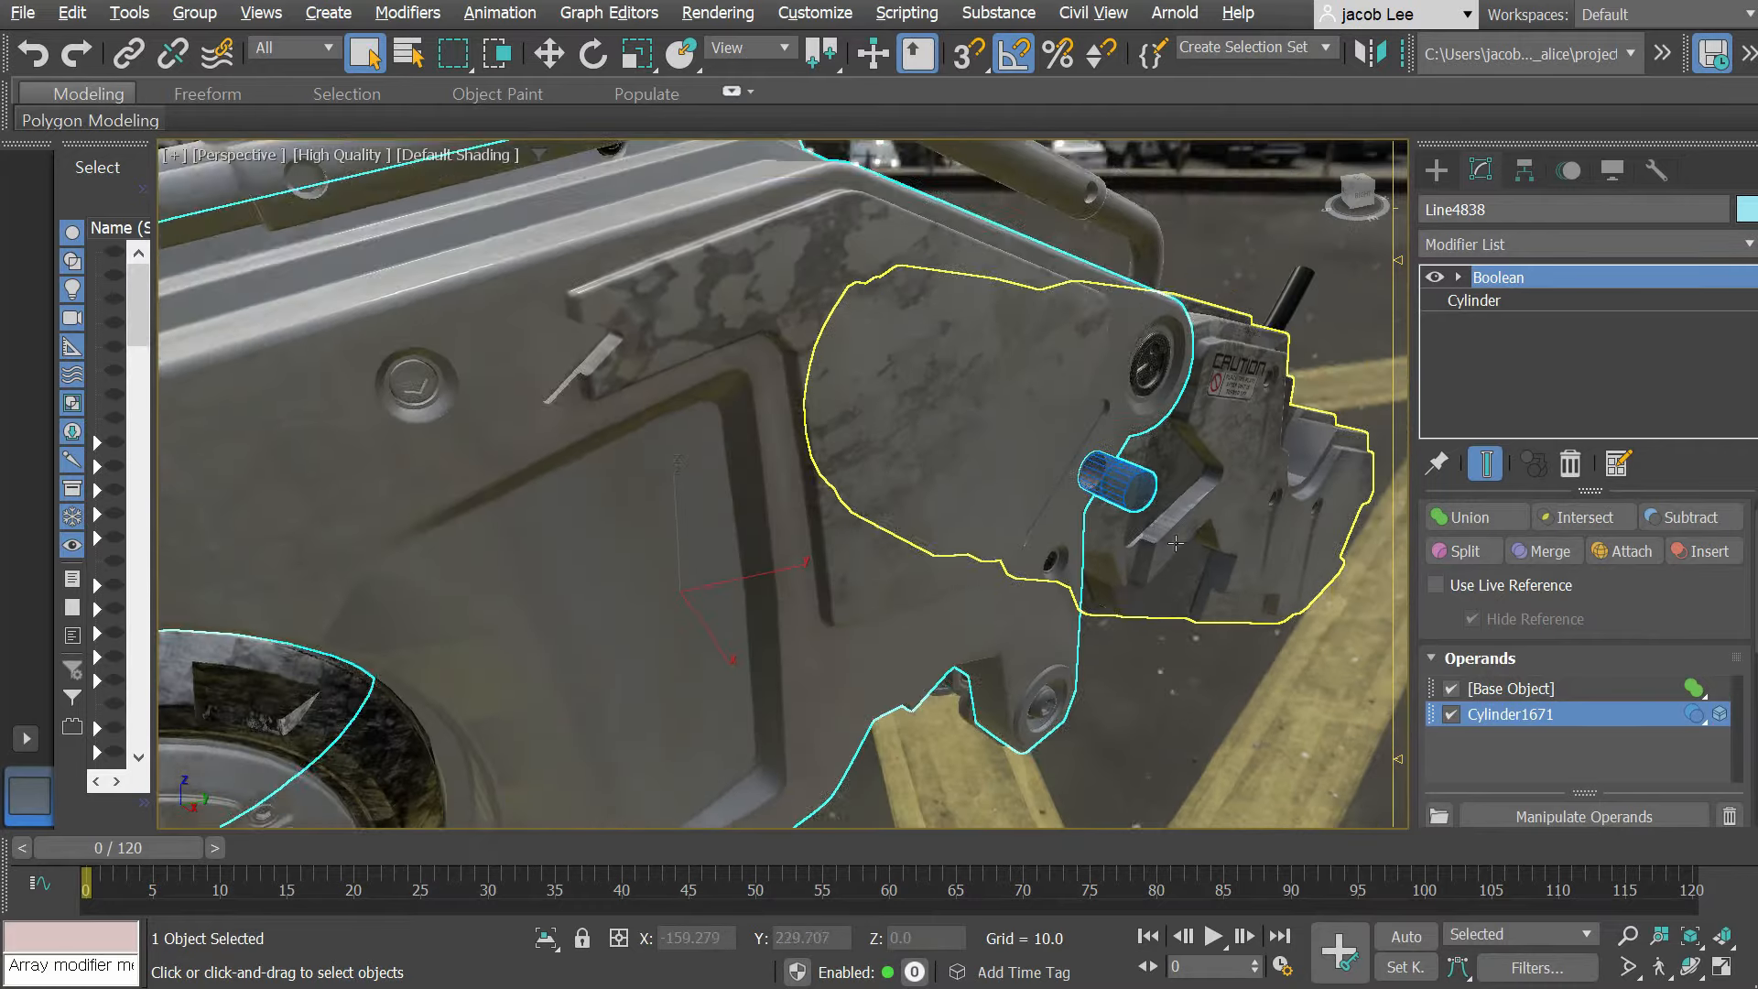
middle_drag(1177, 544, 1175, 464)
scroll(1174, 464, up, 5)
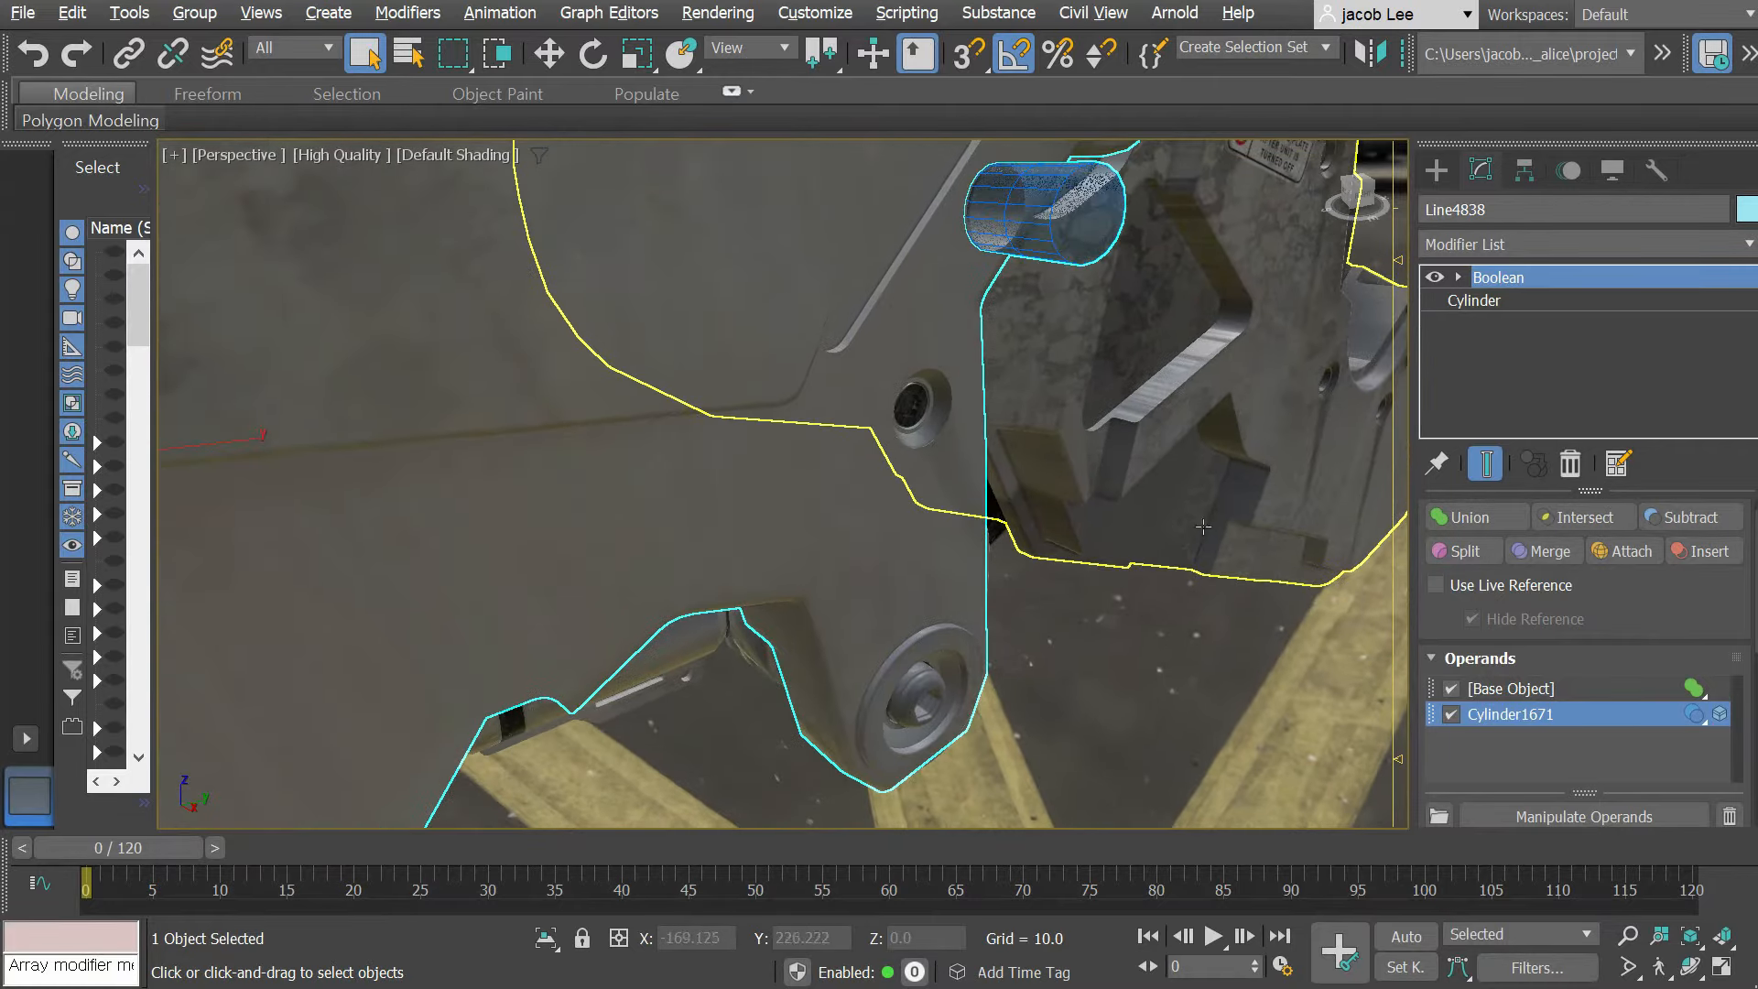
click(1474, 519)
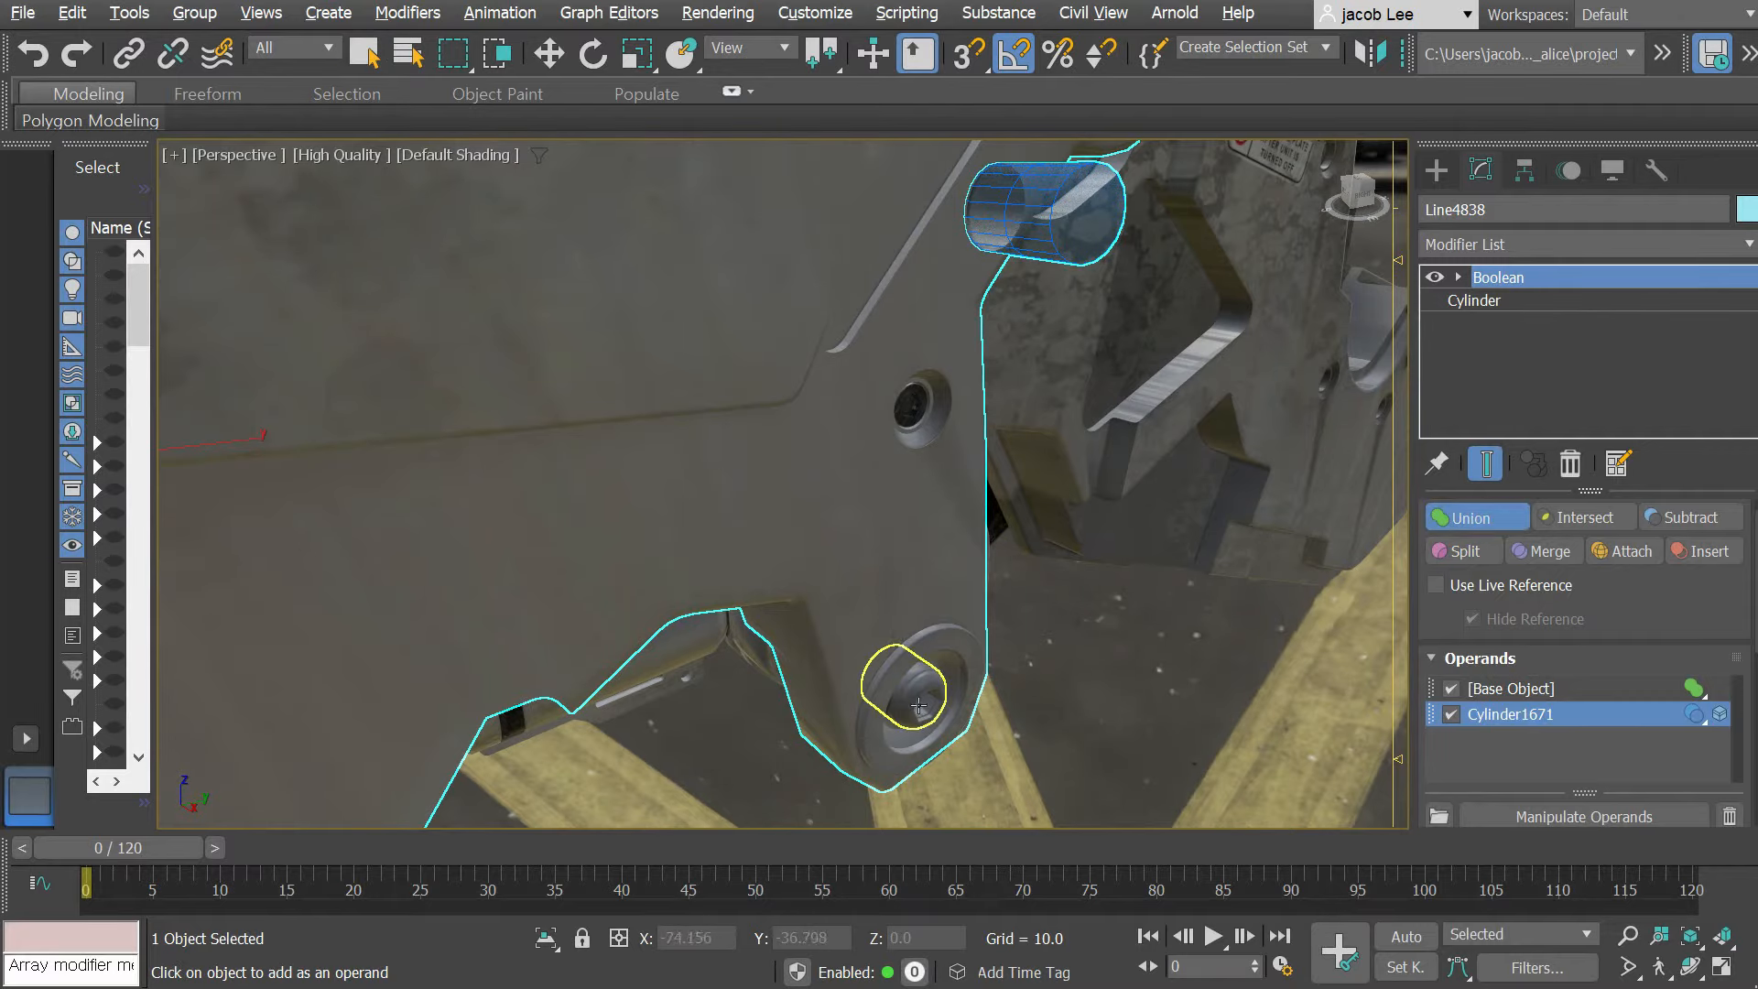
click(981, 674)
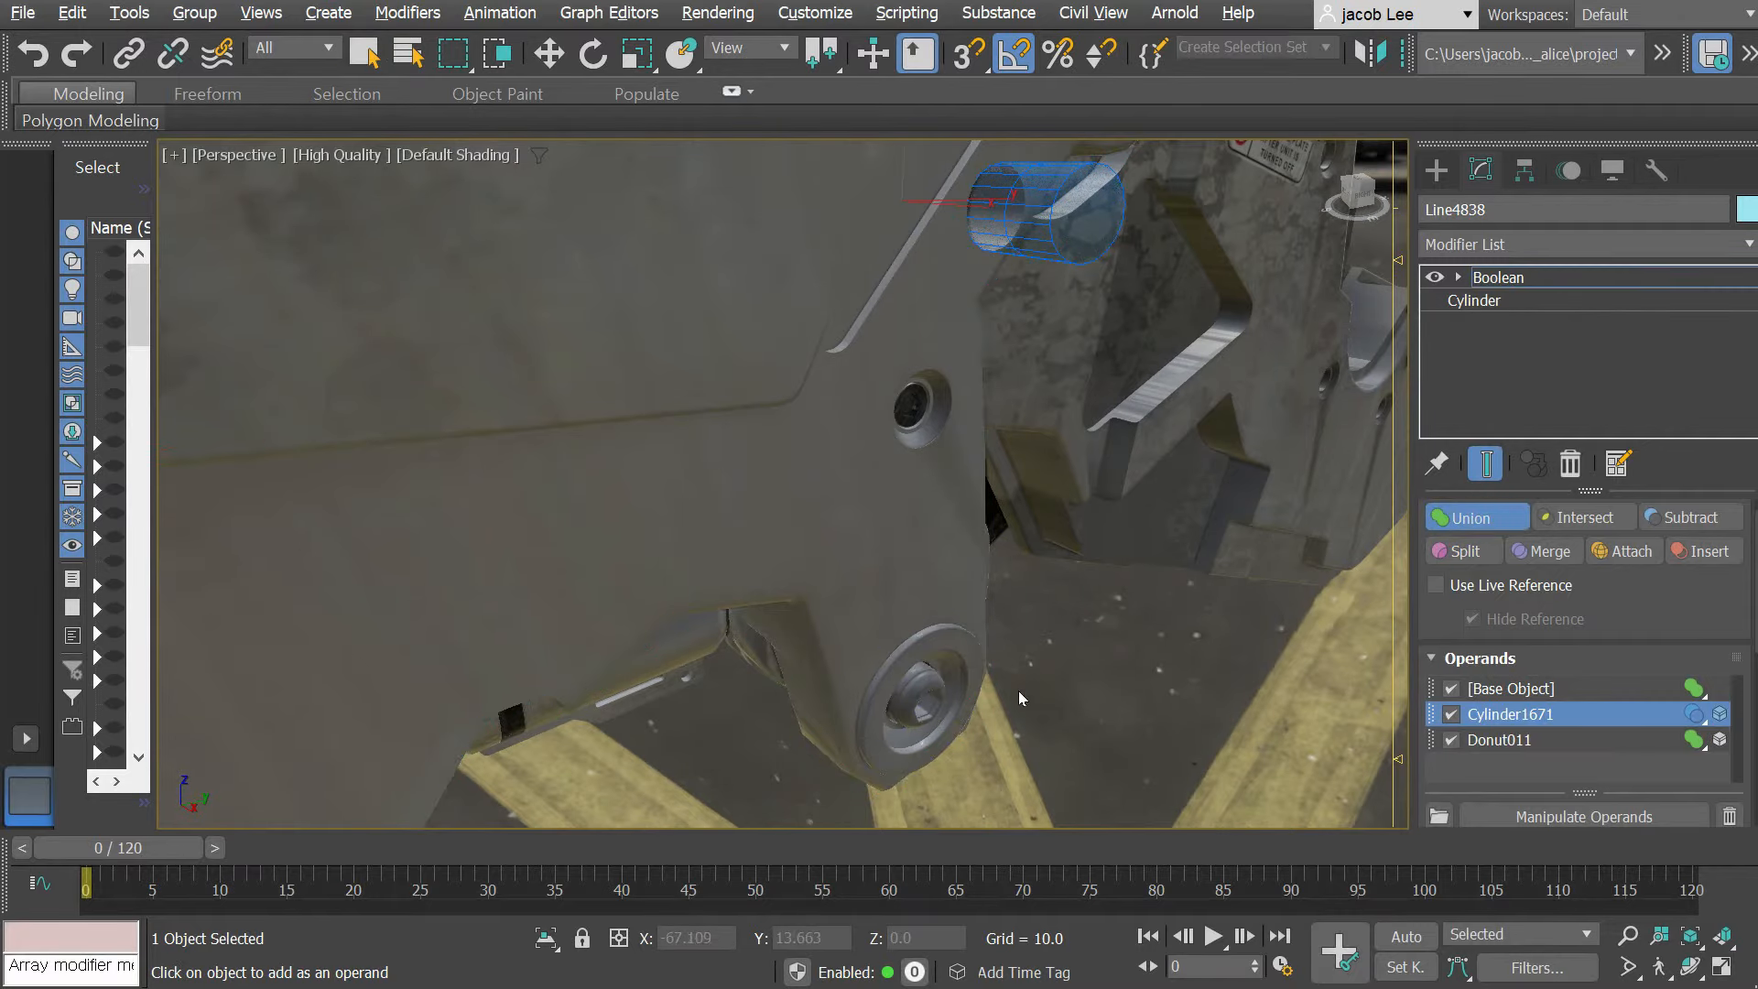
alt+middle_drag(1018, 691, 997, 611)
scroll(993, 601, up, 5)
scroll(998, 606, down, 5)
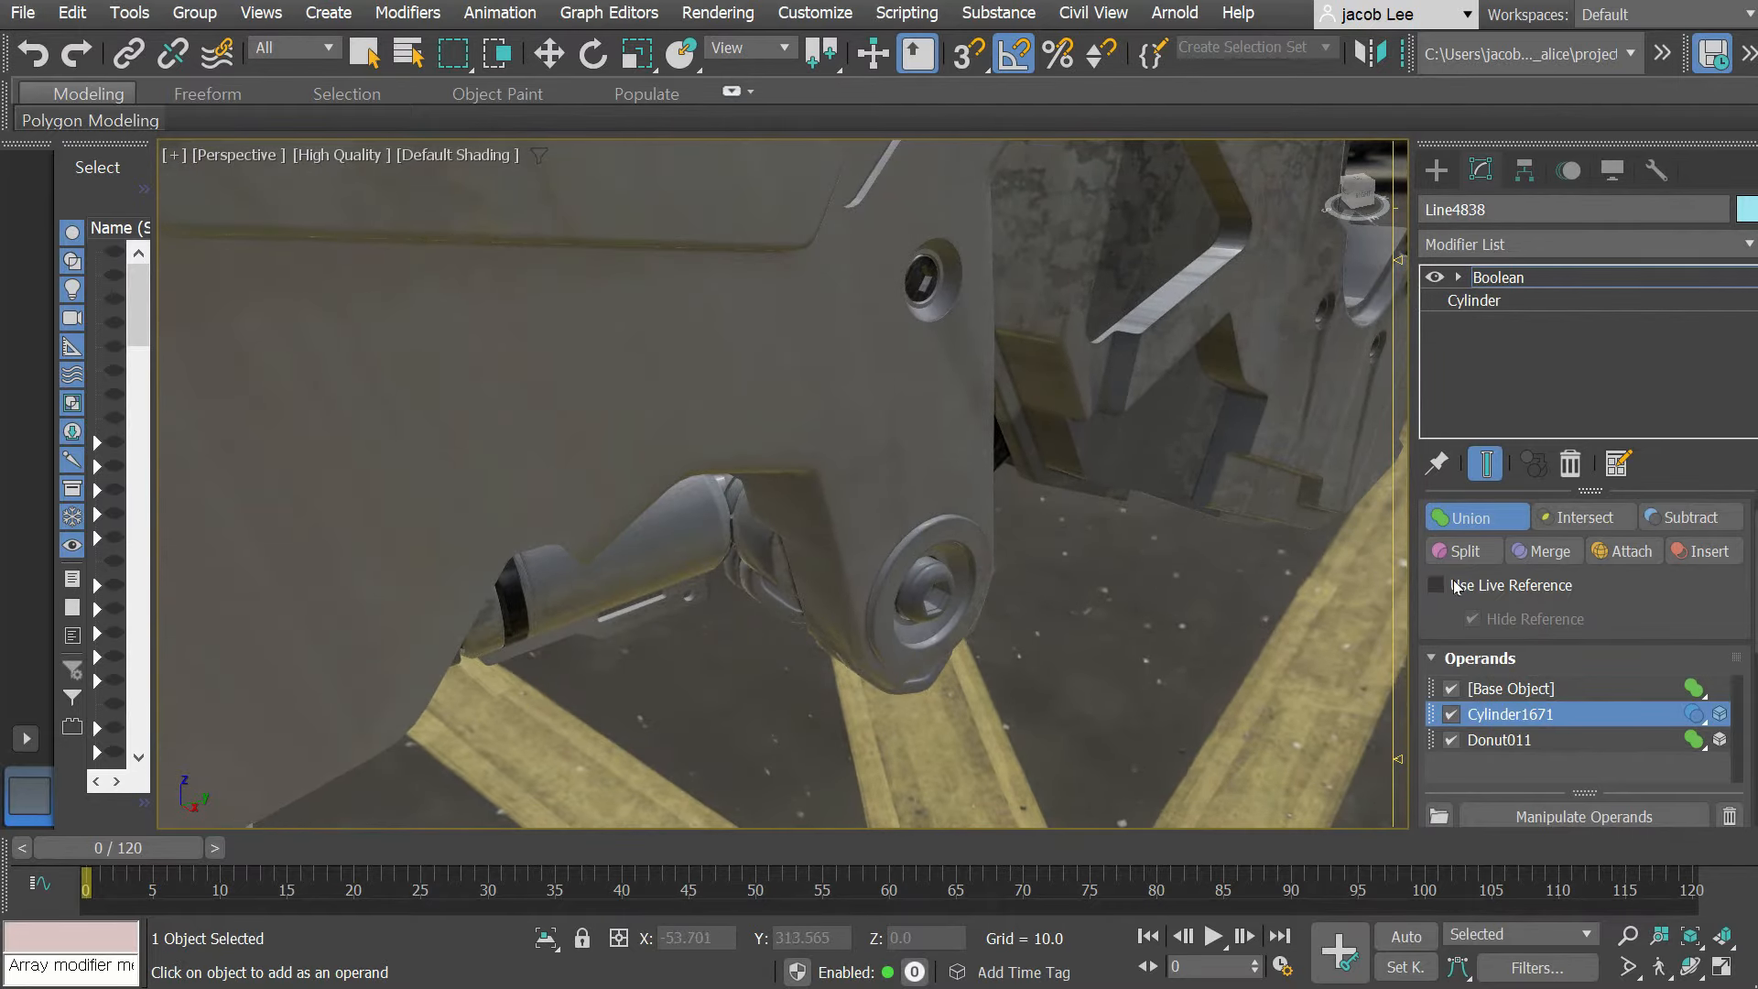
Step: Compare the Boolean operands by highlighting Donut011, Cylinder1671 and the base object in turn, ending on Donut011
click(1517, 739)
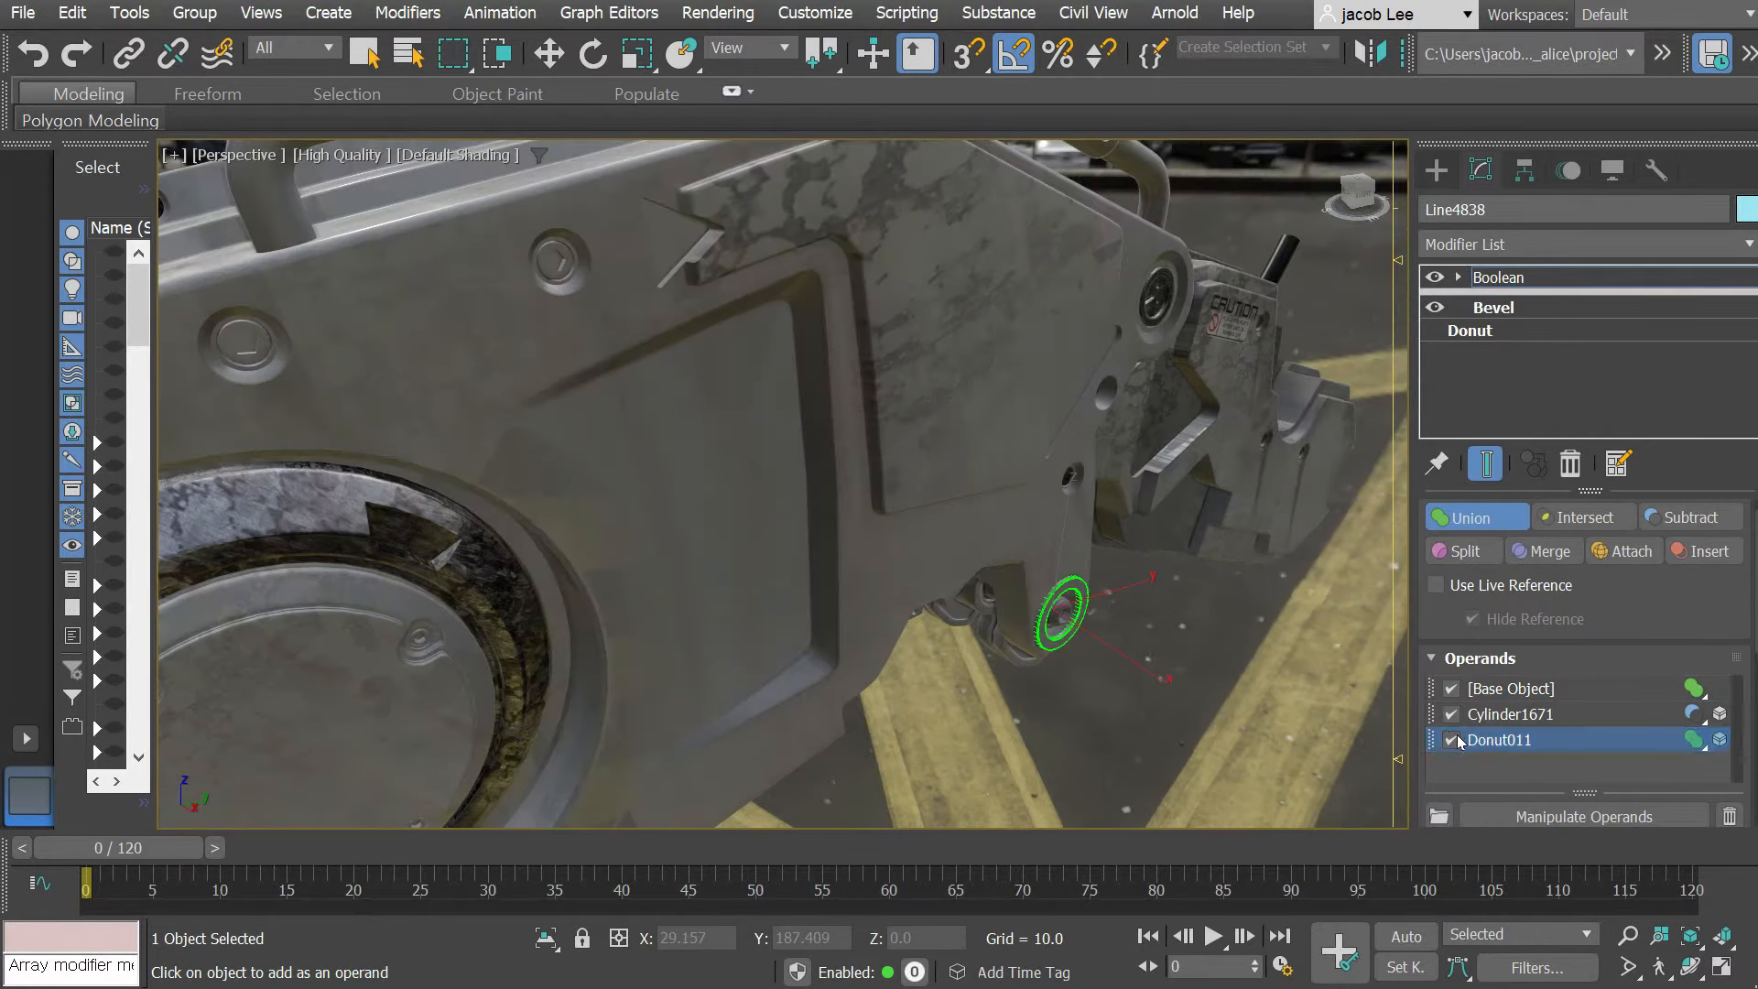
click(1515, 715)
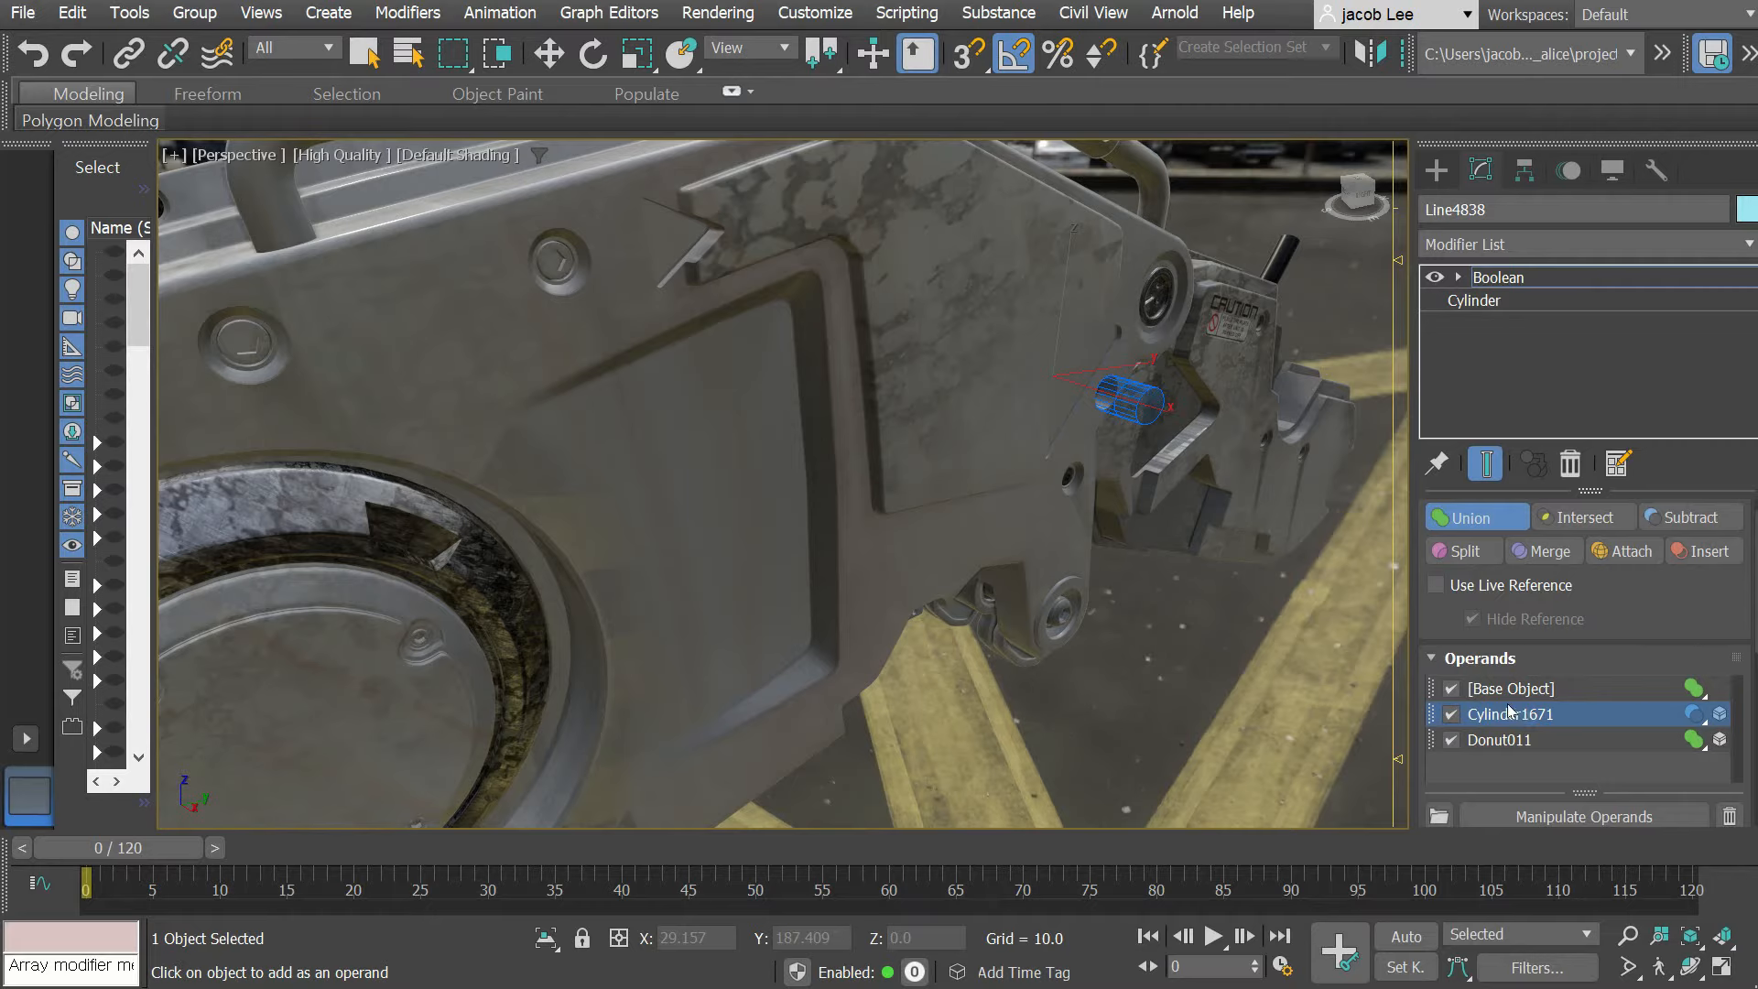
click(1510, 693)
click(1502, 718)
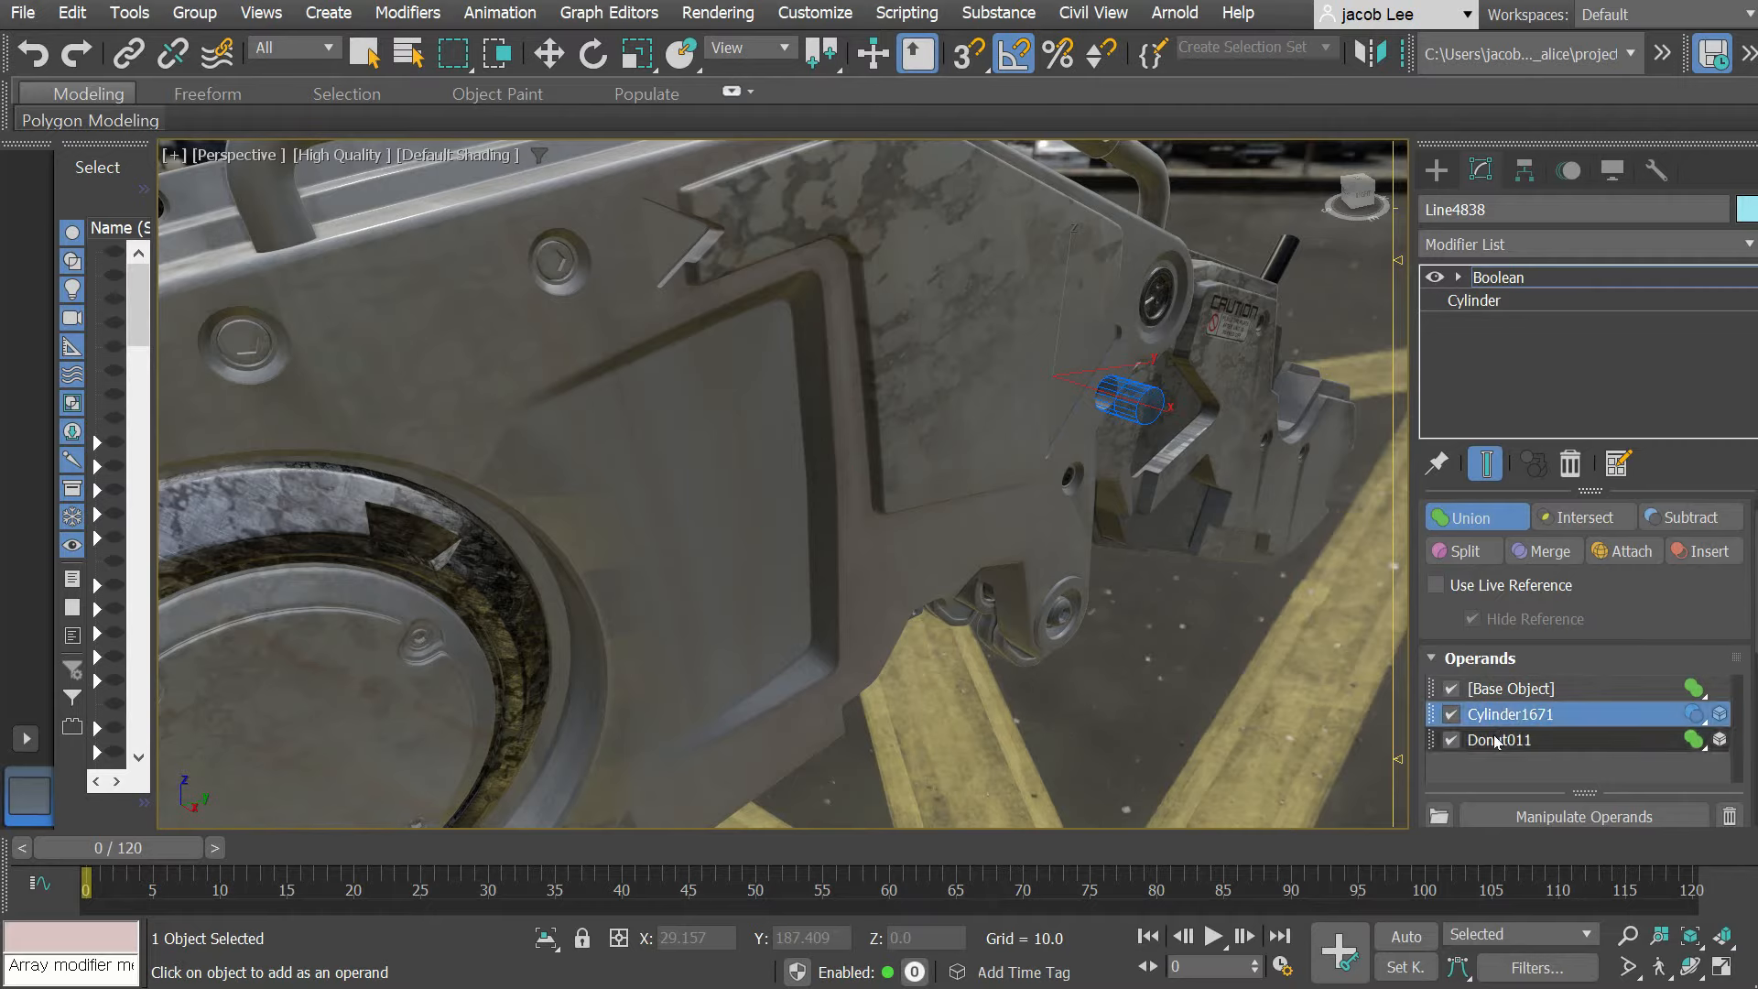
click(1495, 740)
click(1499, 716)
click(1495, 741)
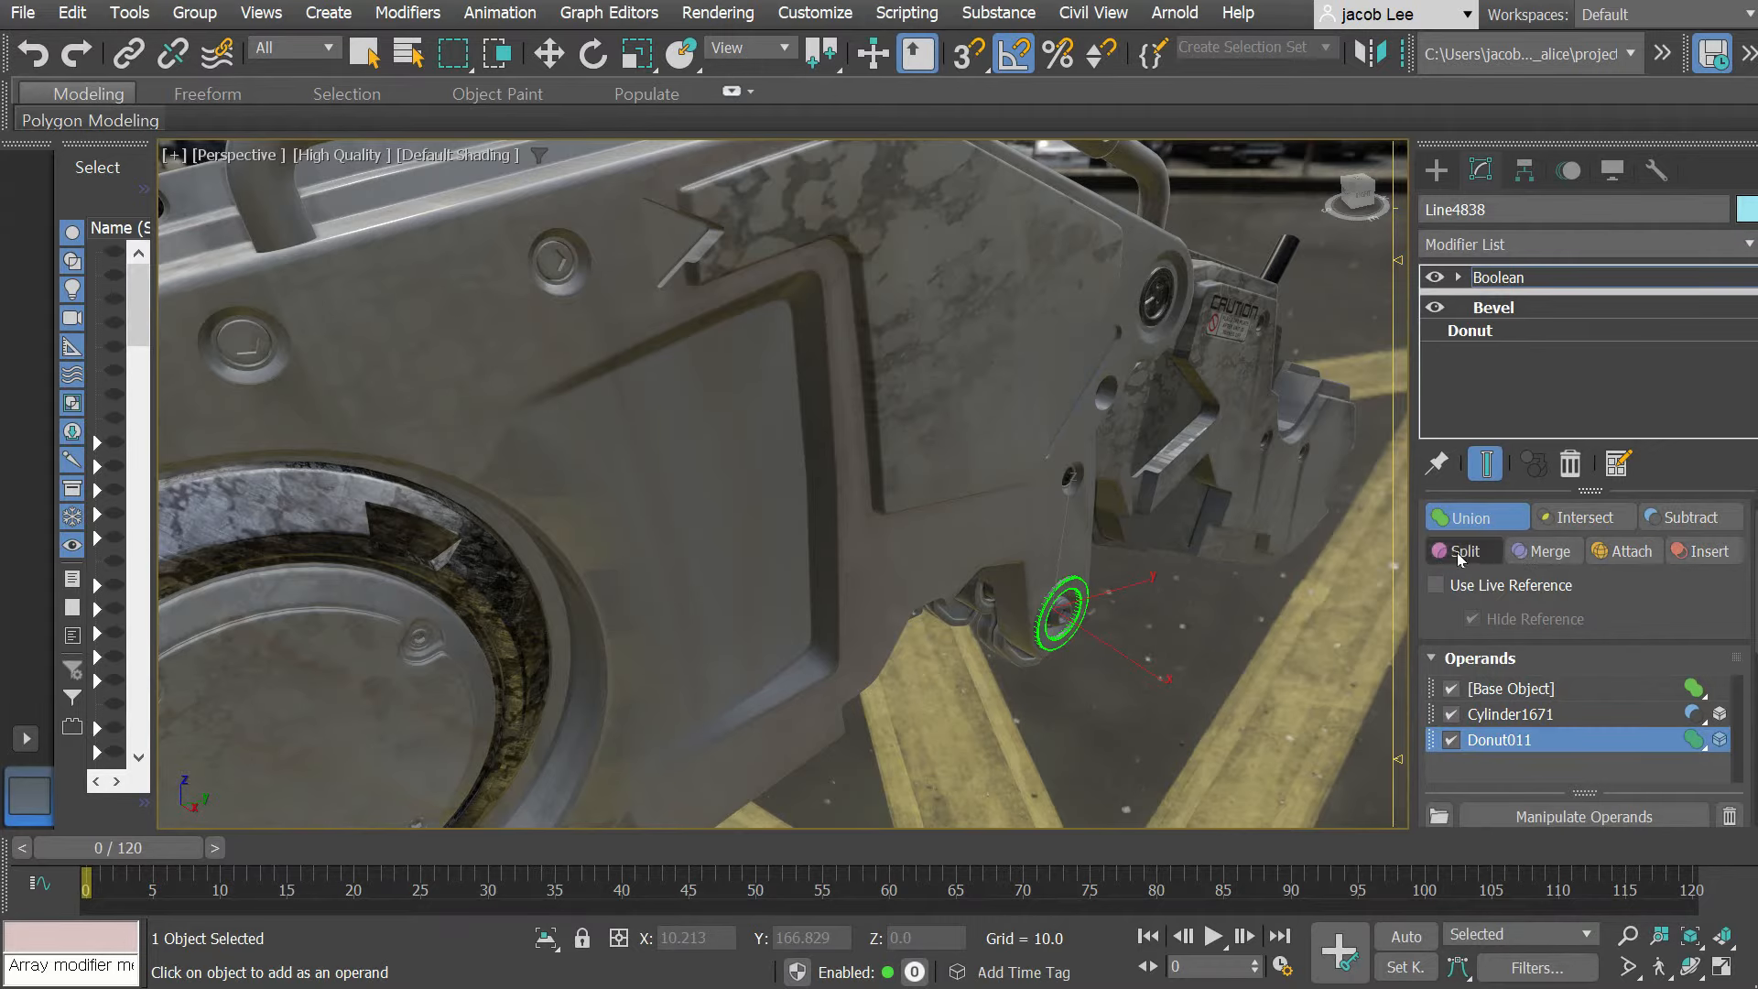
Step: Change the Donut011 operand's operation to Subtract so the ring cuts a groove around the lower bolt
key(z)
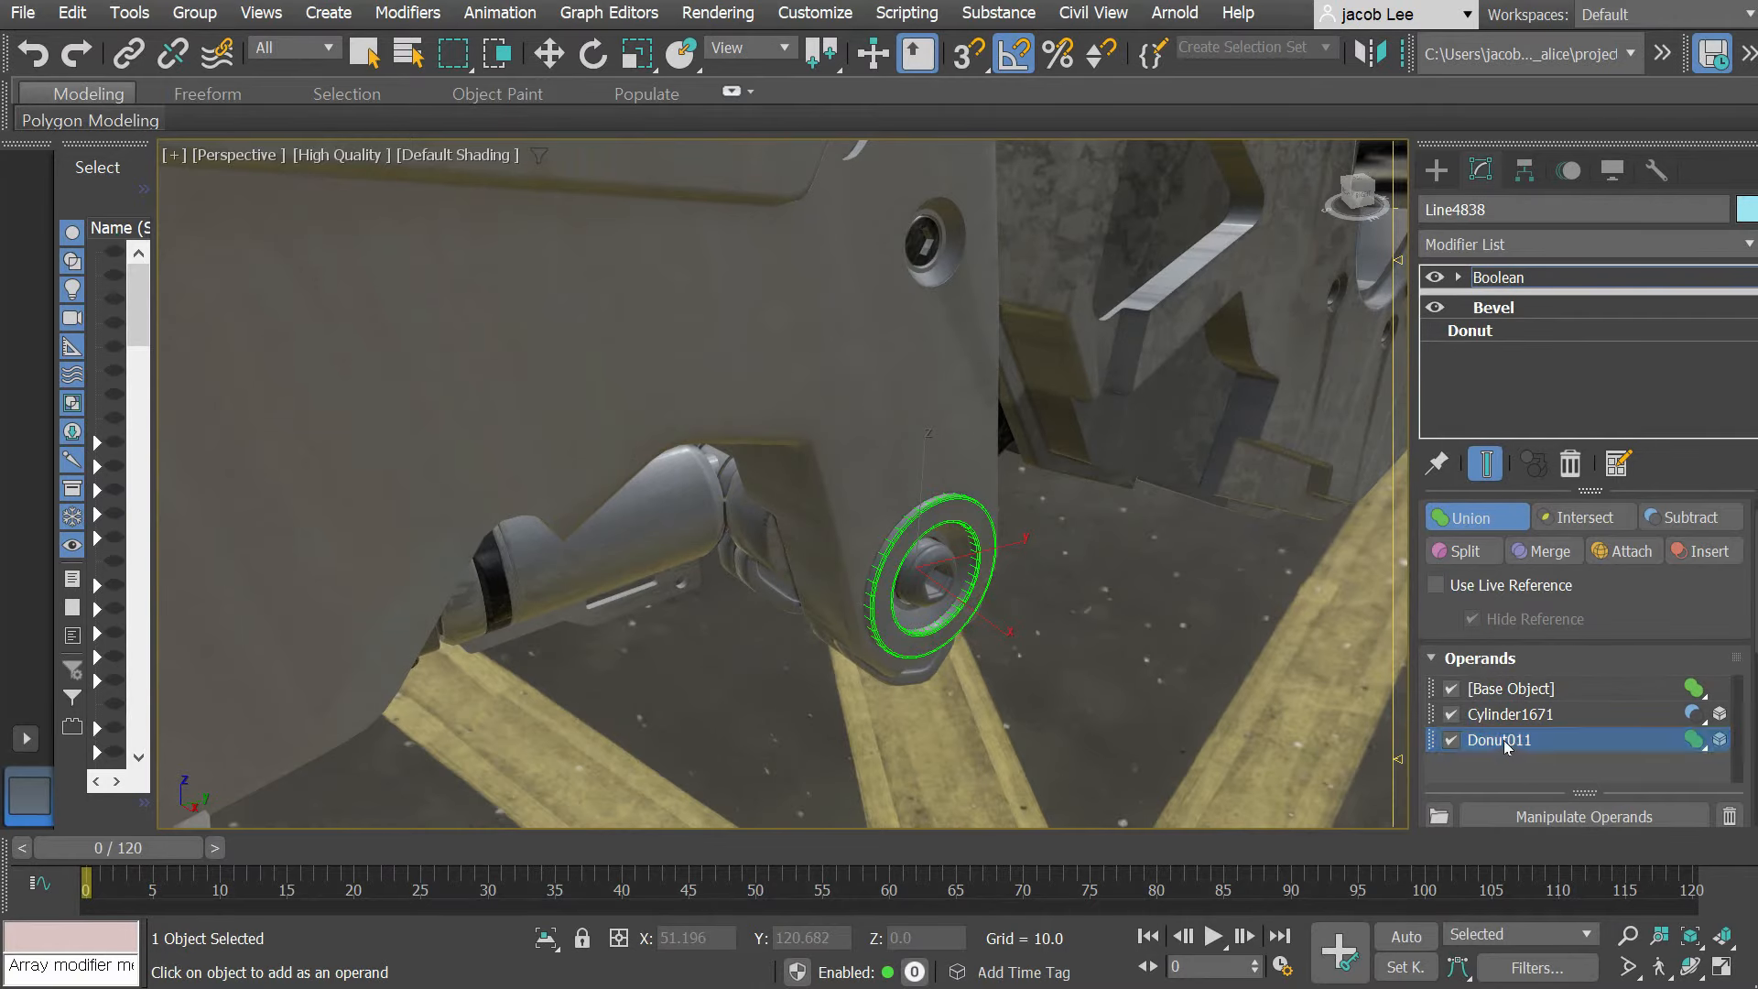
click(1697, 743)
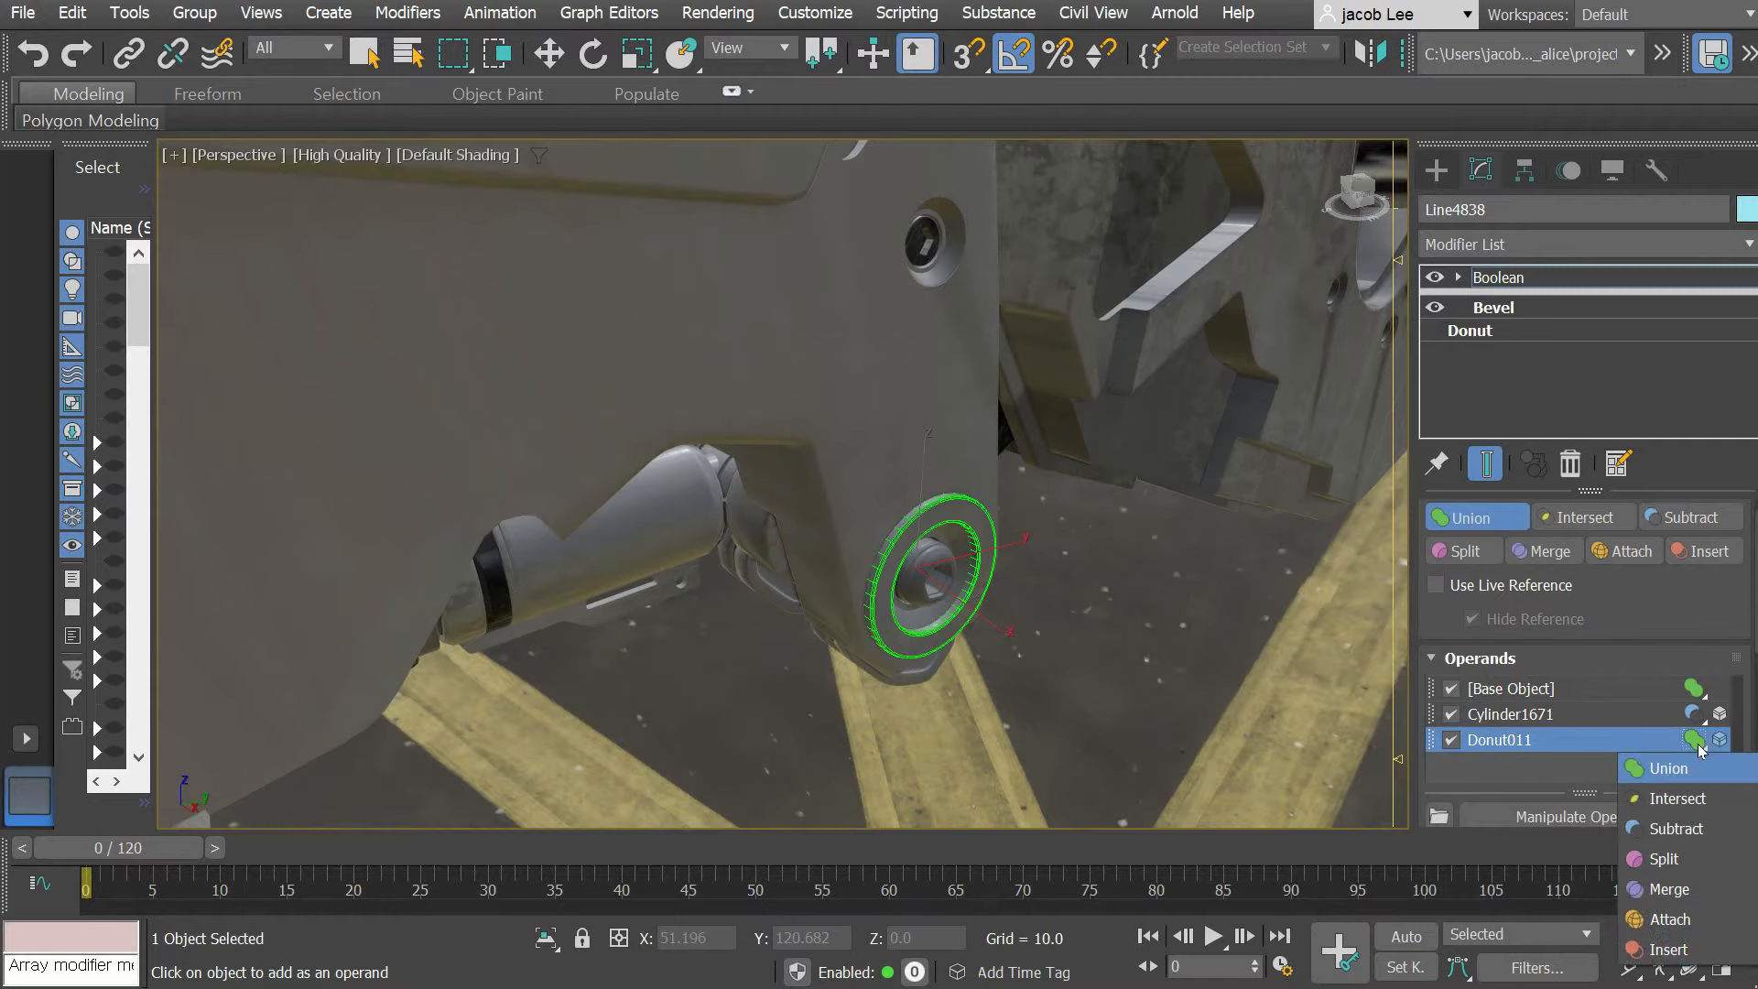
click(1675, 829)
key(z)
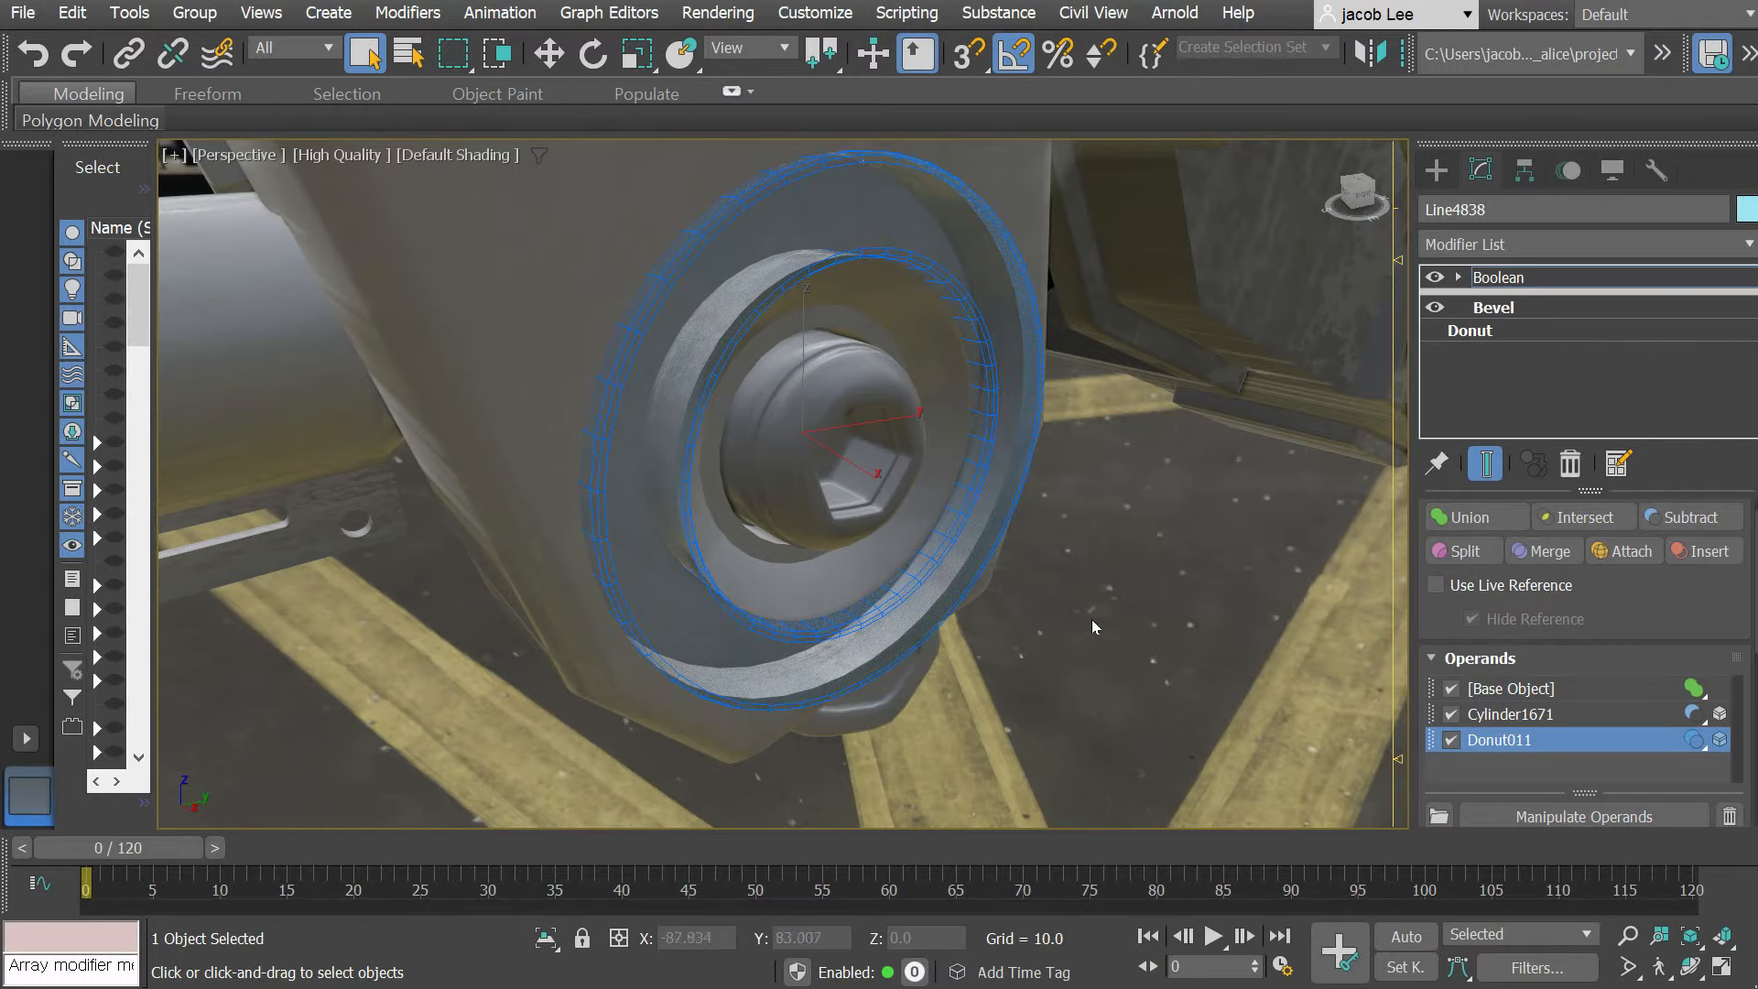
scroll(1101, 614, down, 5)
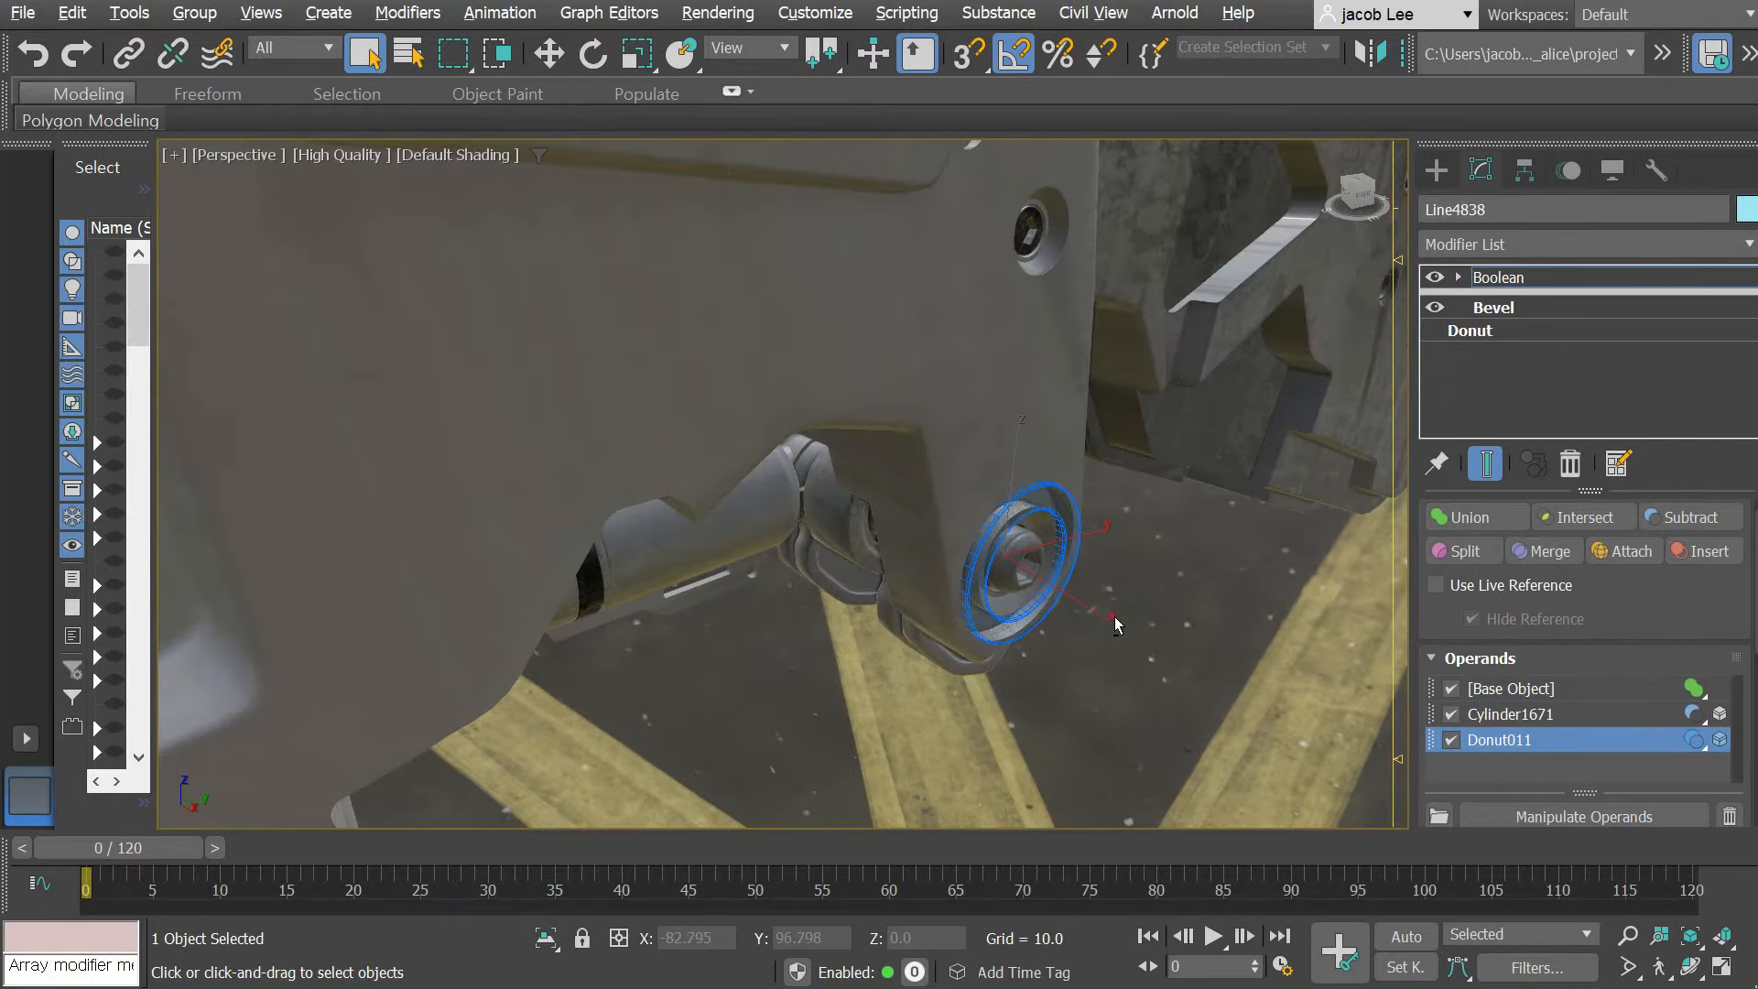
alt+middle_drag(1113, 617, 1107, 611)
Step: Deselect the side plate, examine the ring-shaped cut around the lower bolt, and reselect the plate
click(1140, 622)
scroll(1141, 623, up, 3)
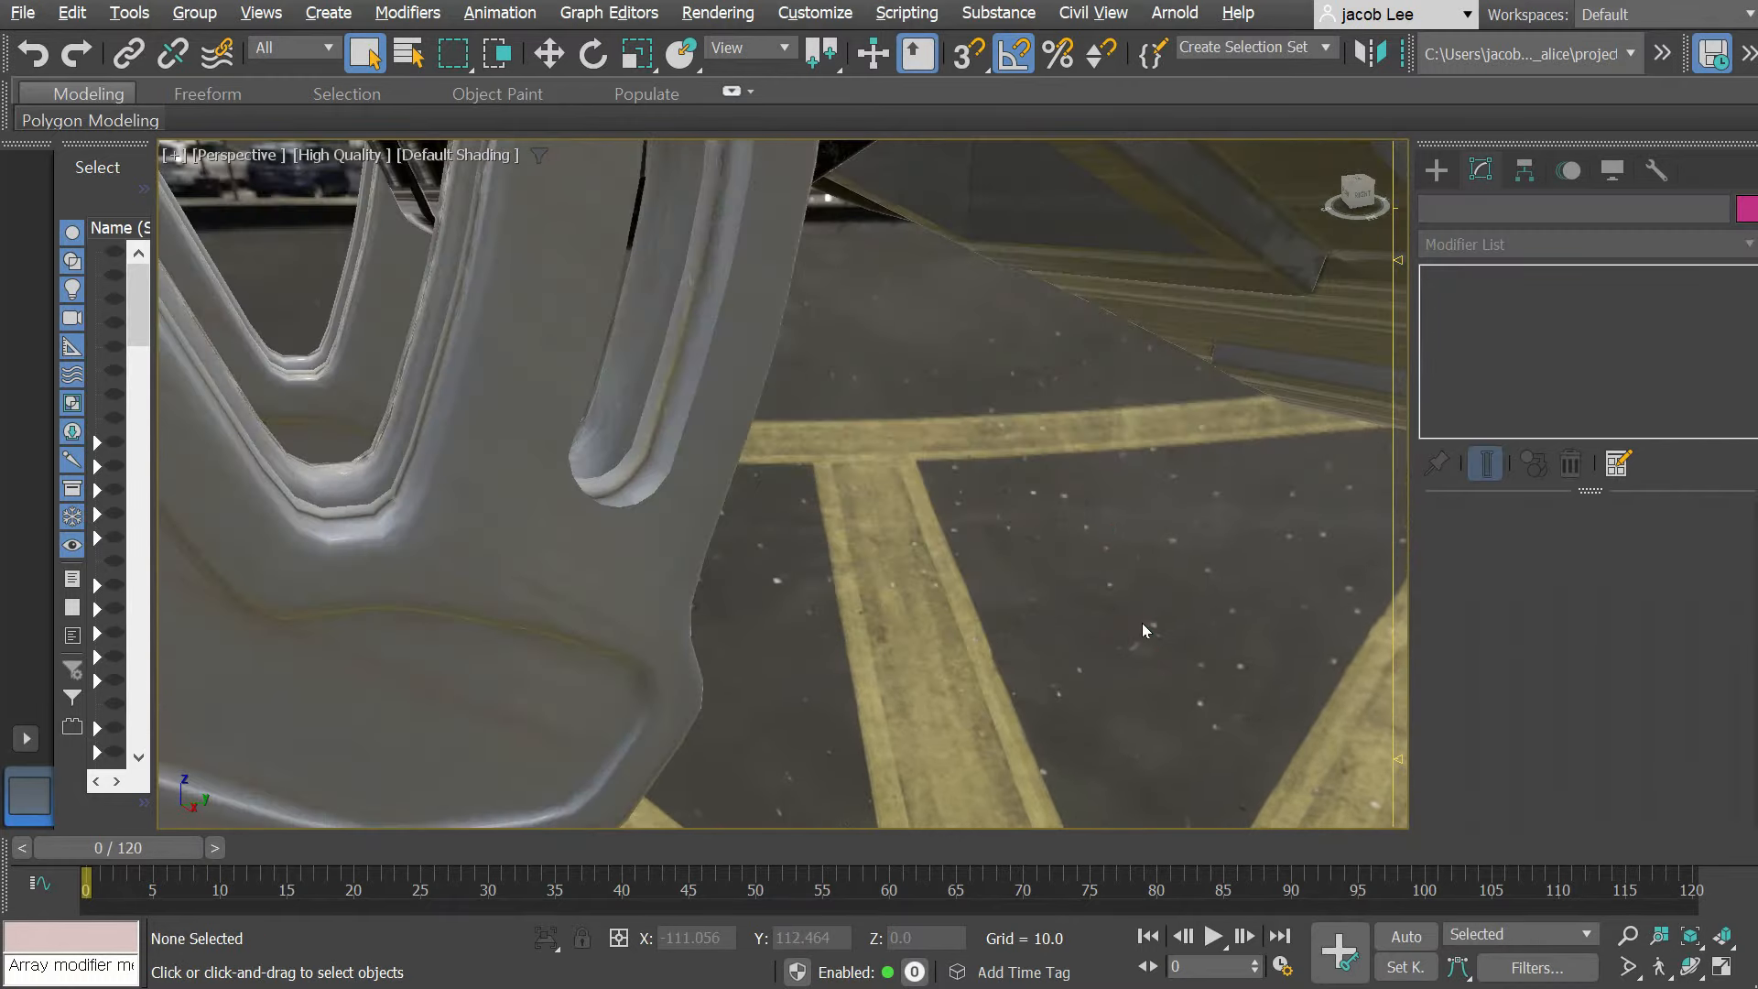
scroll(1141, 623, down, 3)
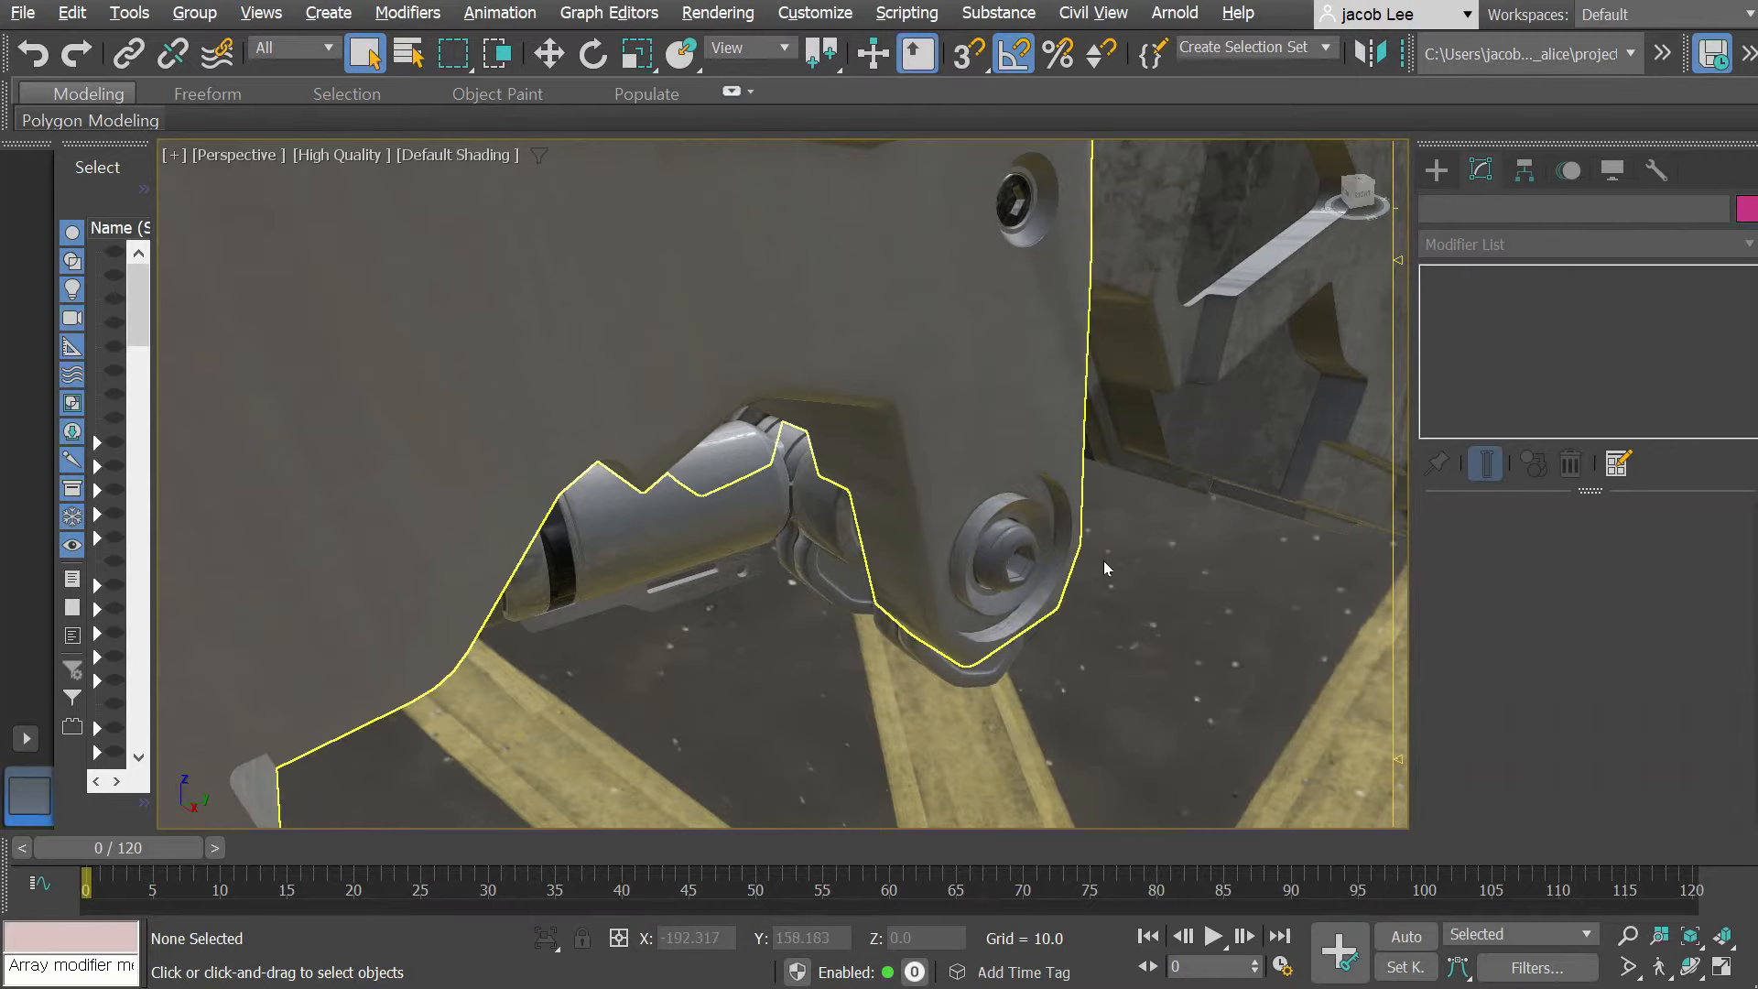
scroll(1102, 561, up, 5)
alt+middle_drag(1047, 542, 1112, 542)
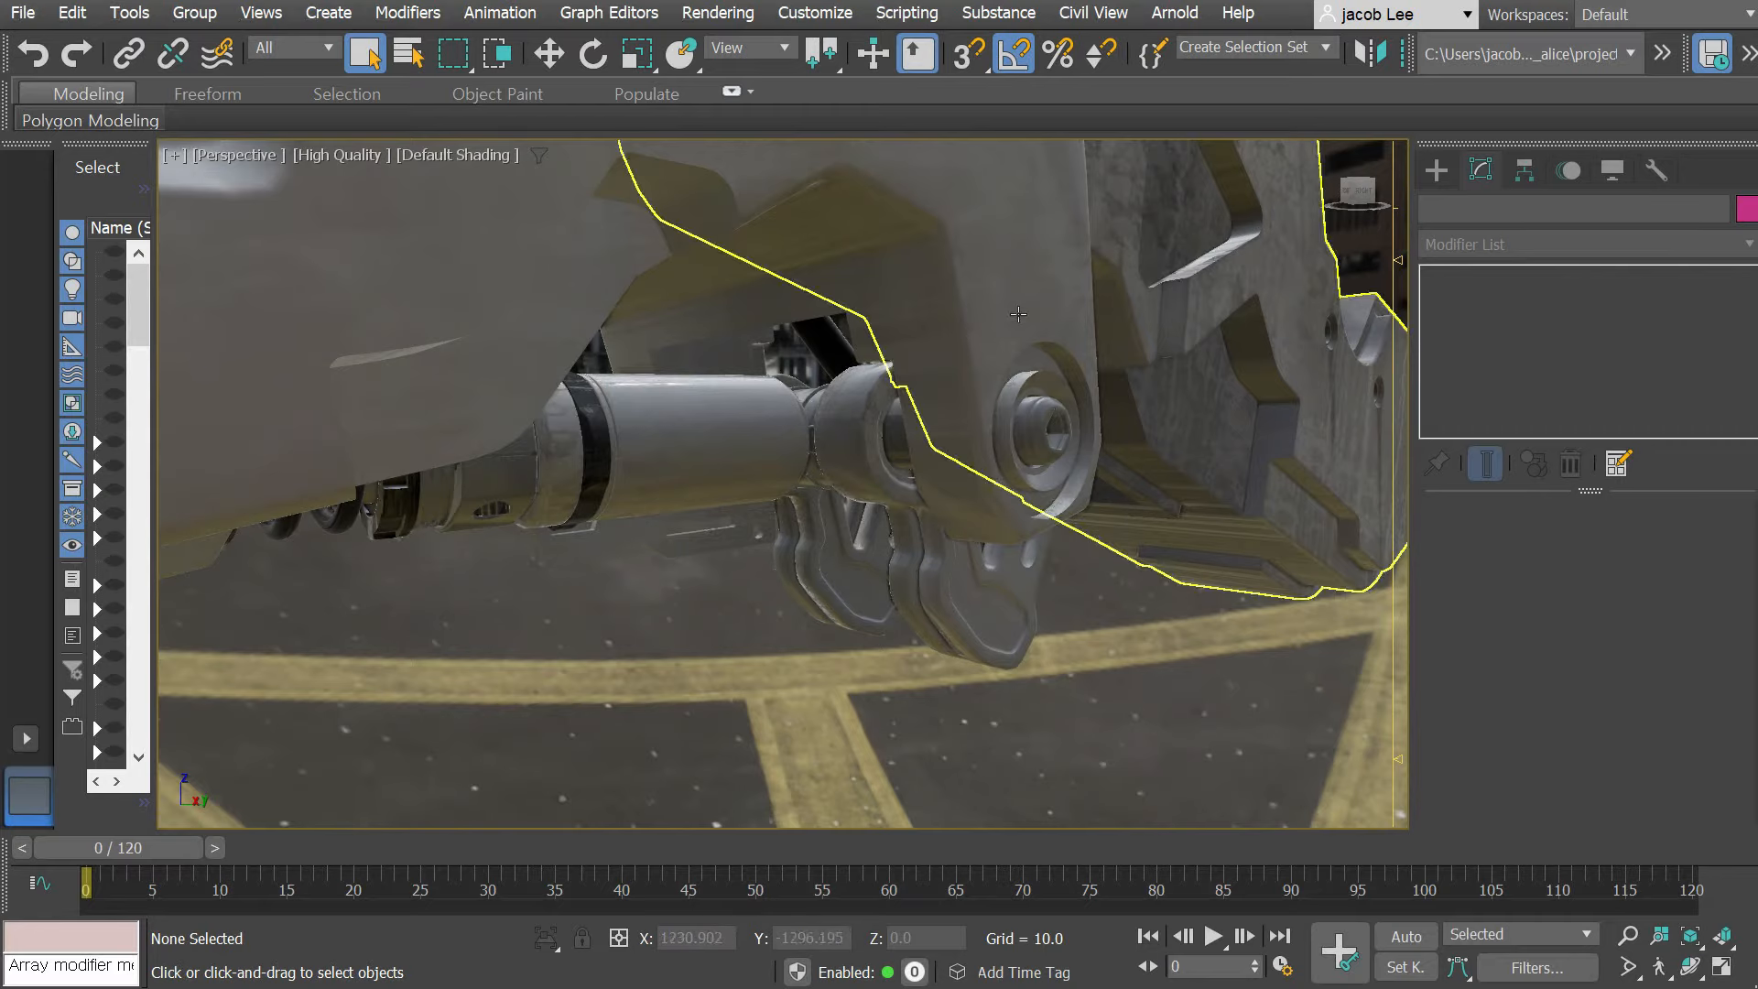
click(1066, 490)
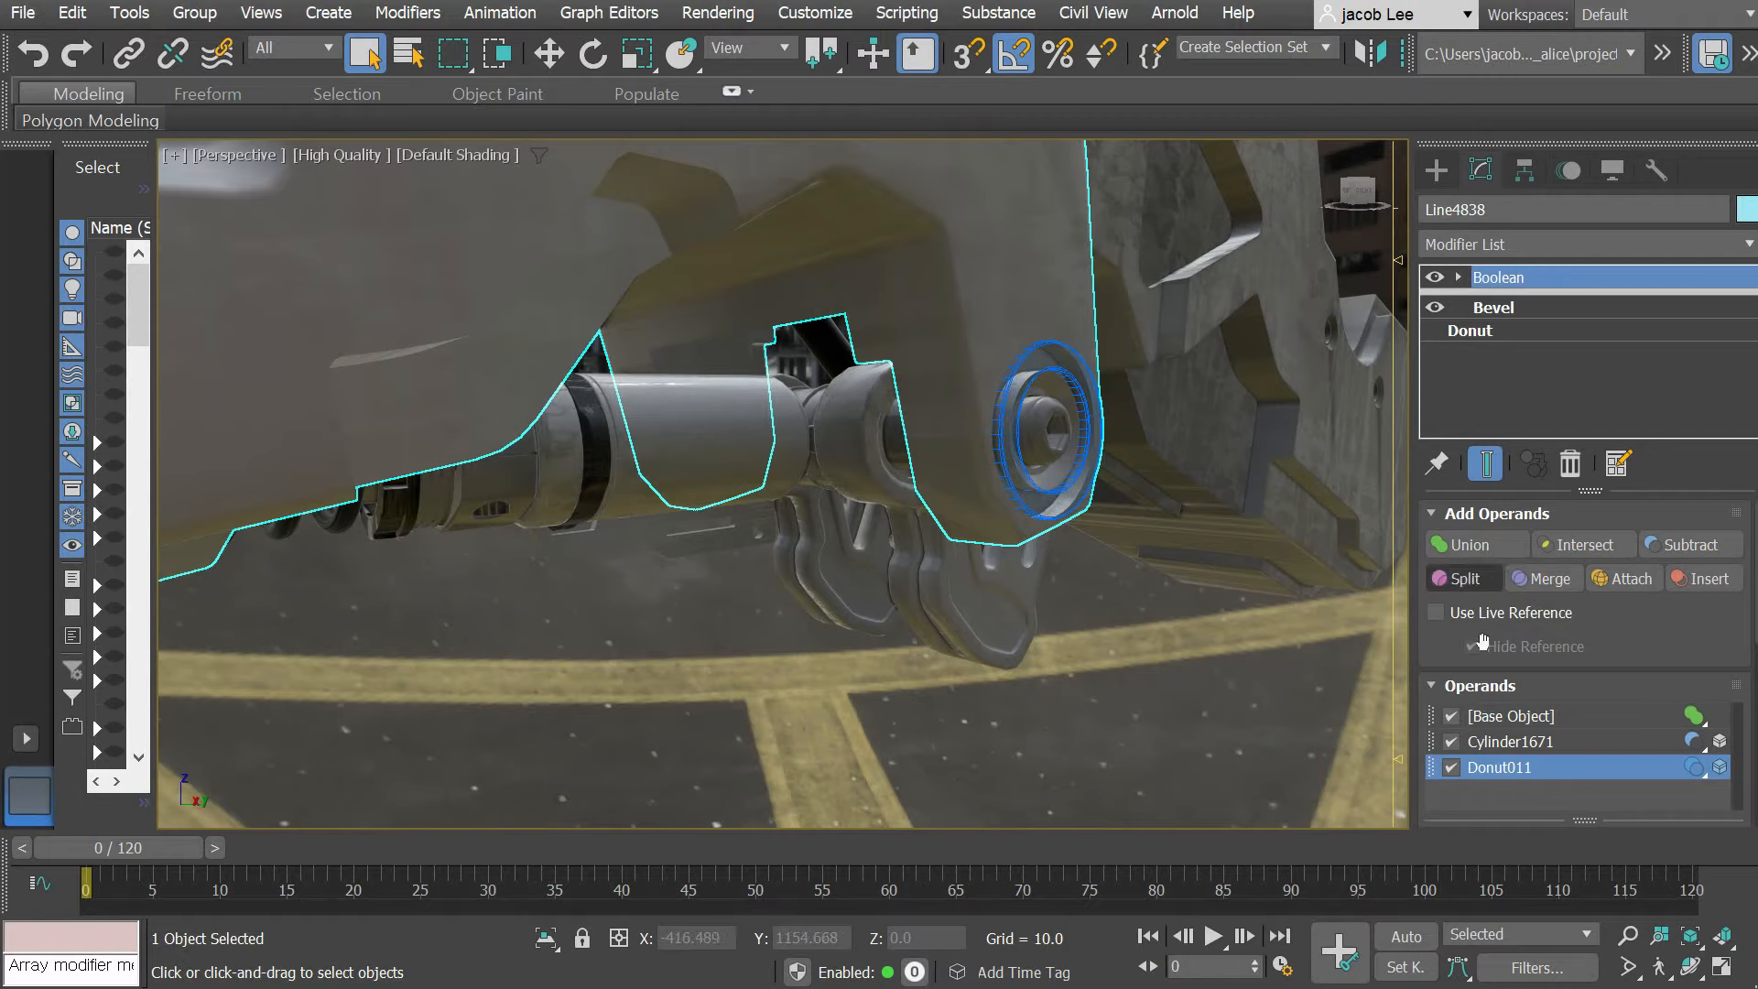
Step: Select the Cylinder1671 operand and turn on Manipulate Operands for the side plate's Boolean modifier
click(1492, 742)
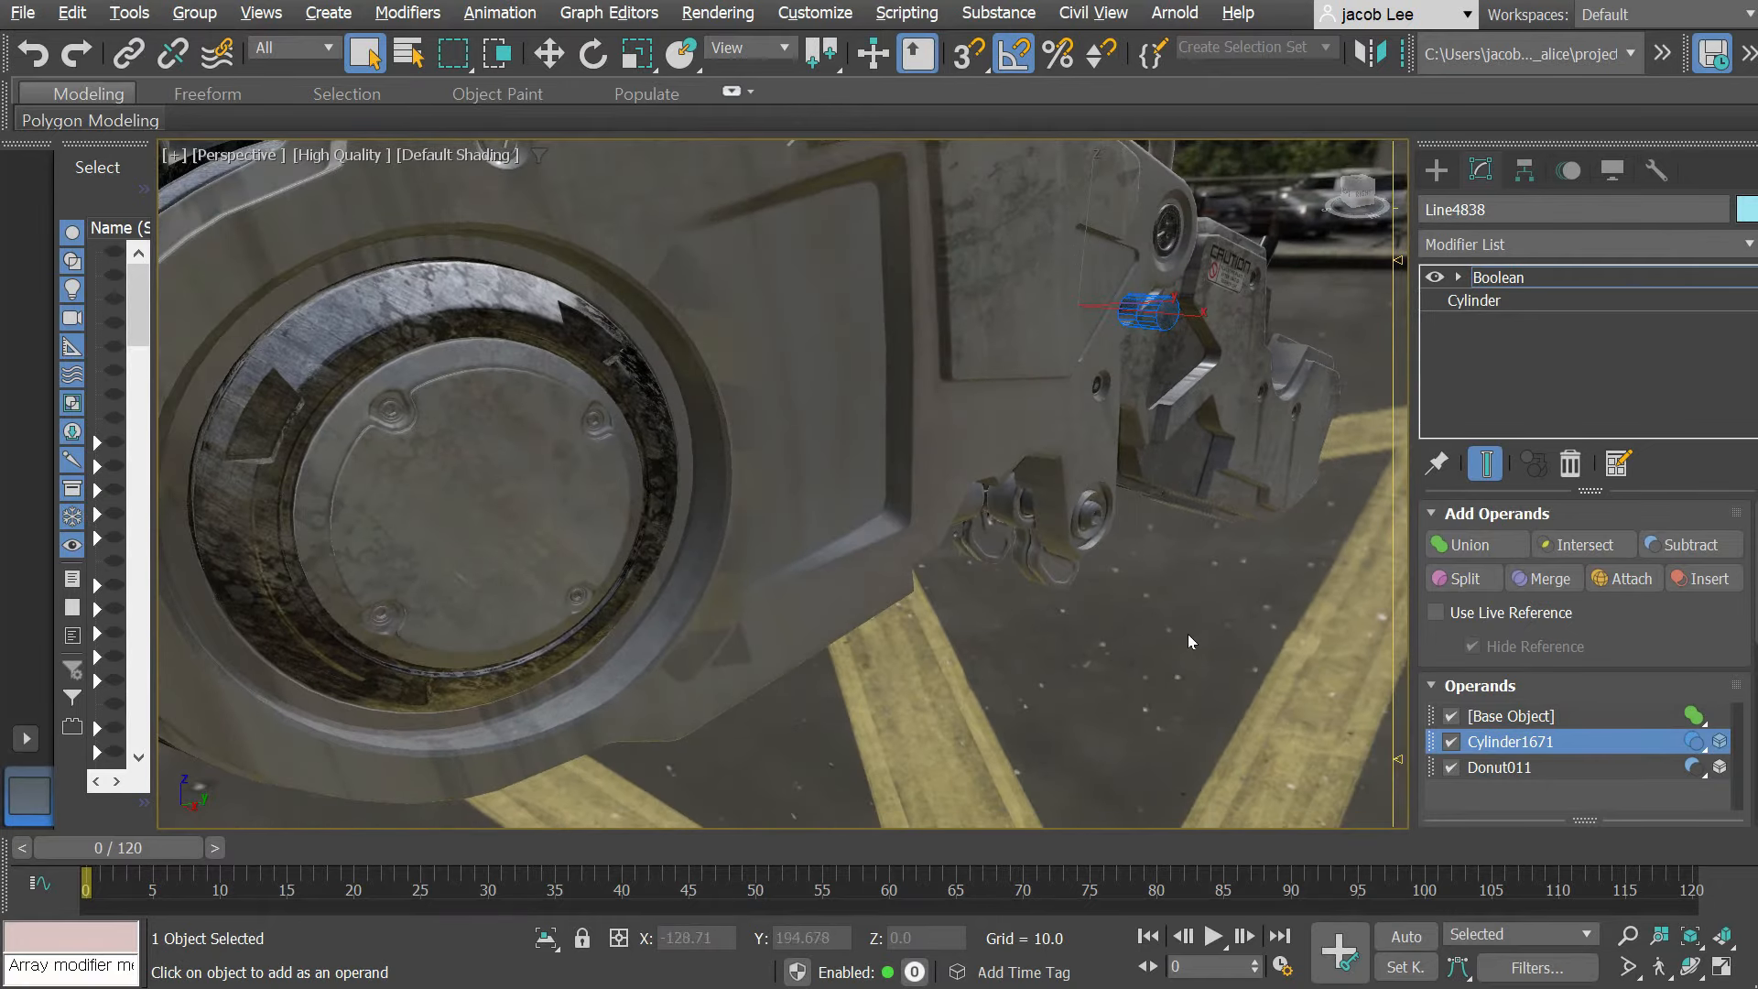
scroll(1625, 720, down, 3)
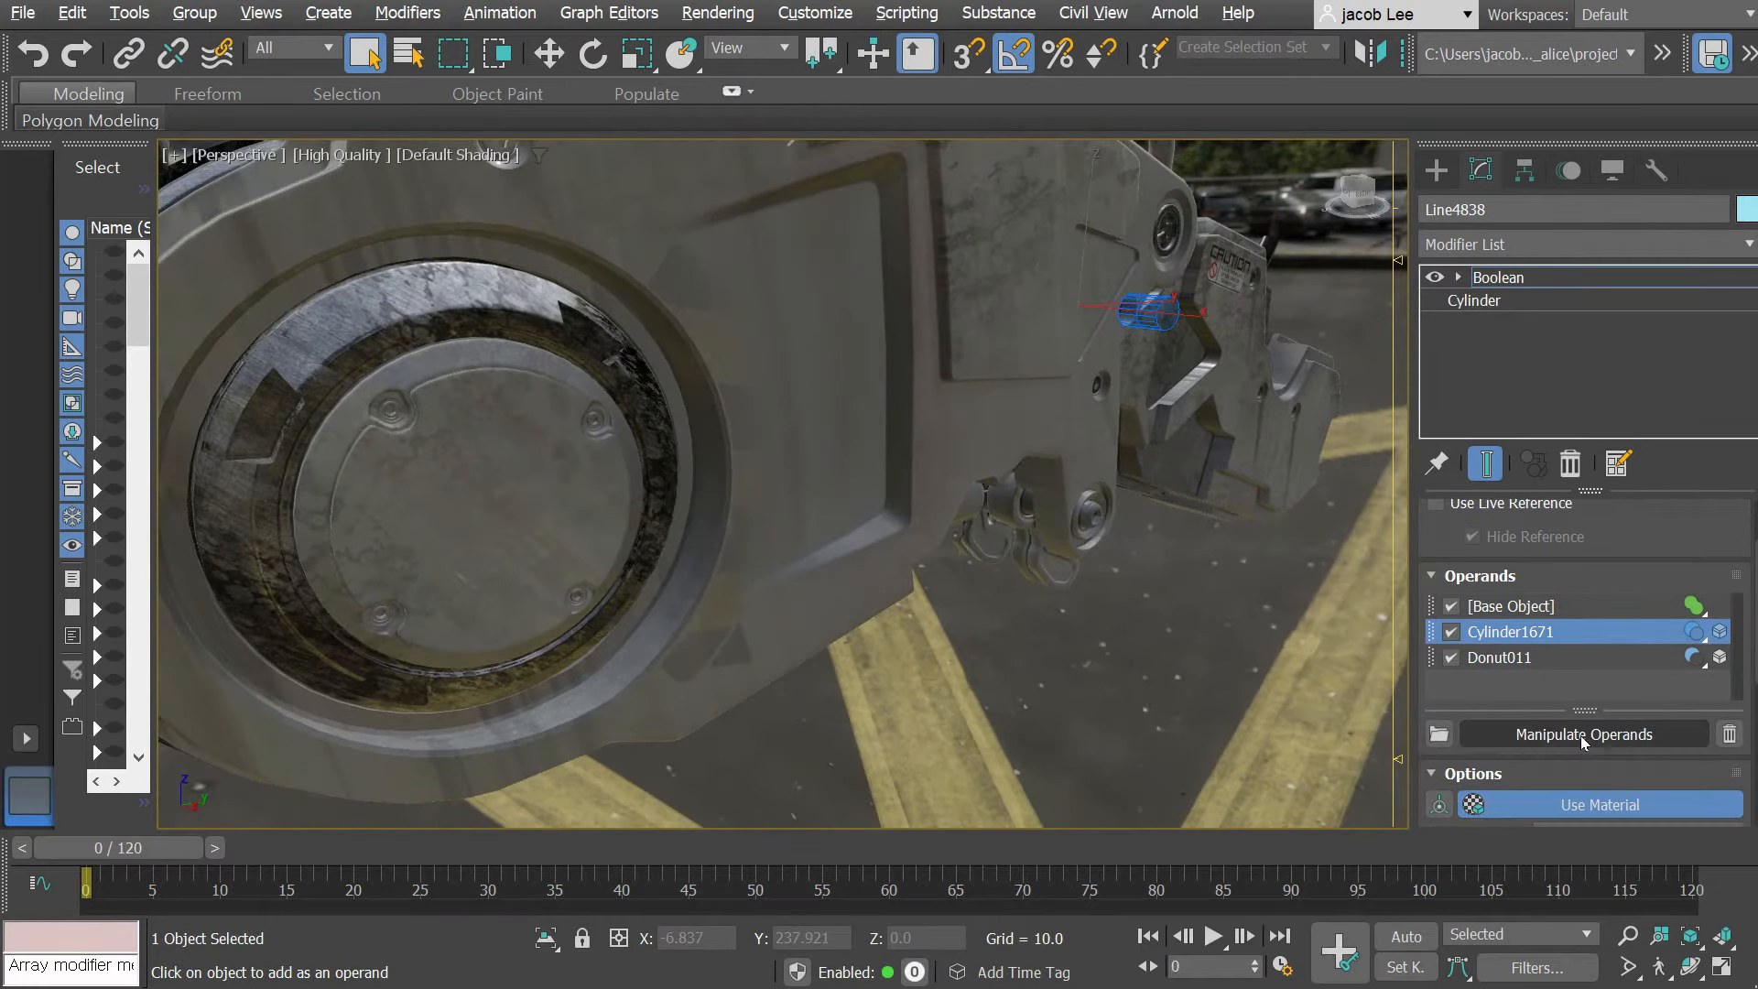
click(1582, 735)
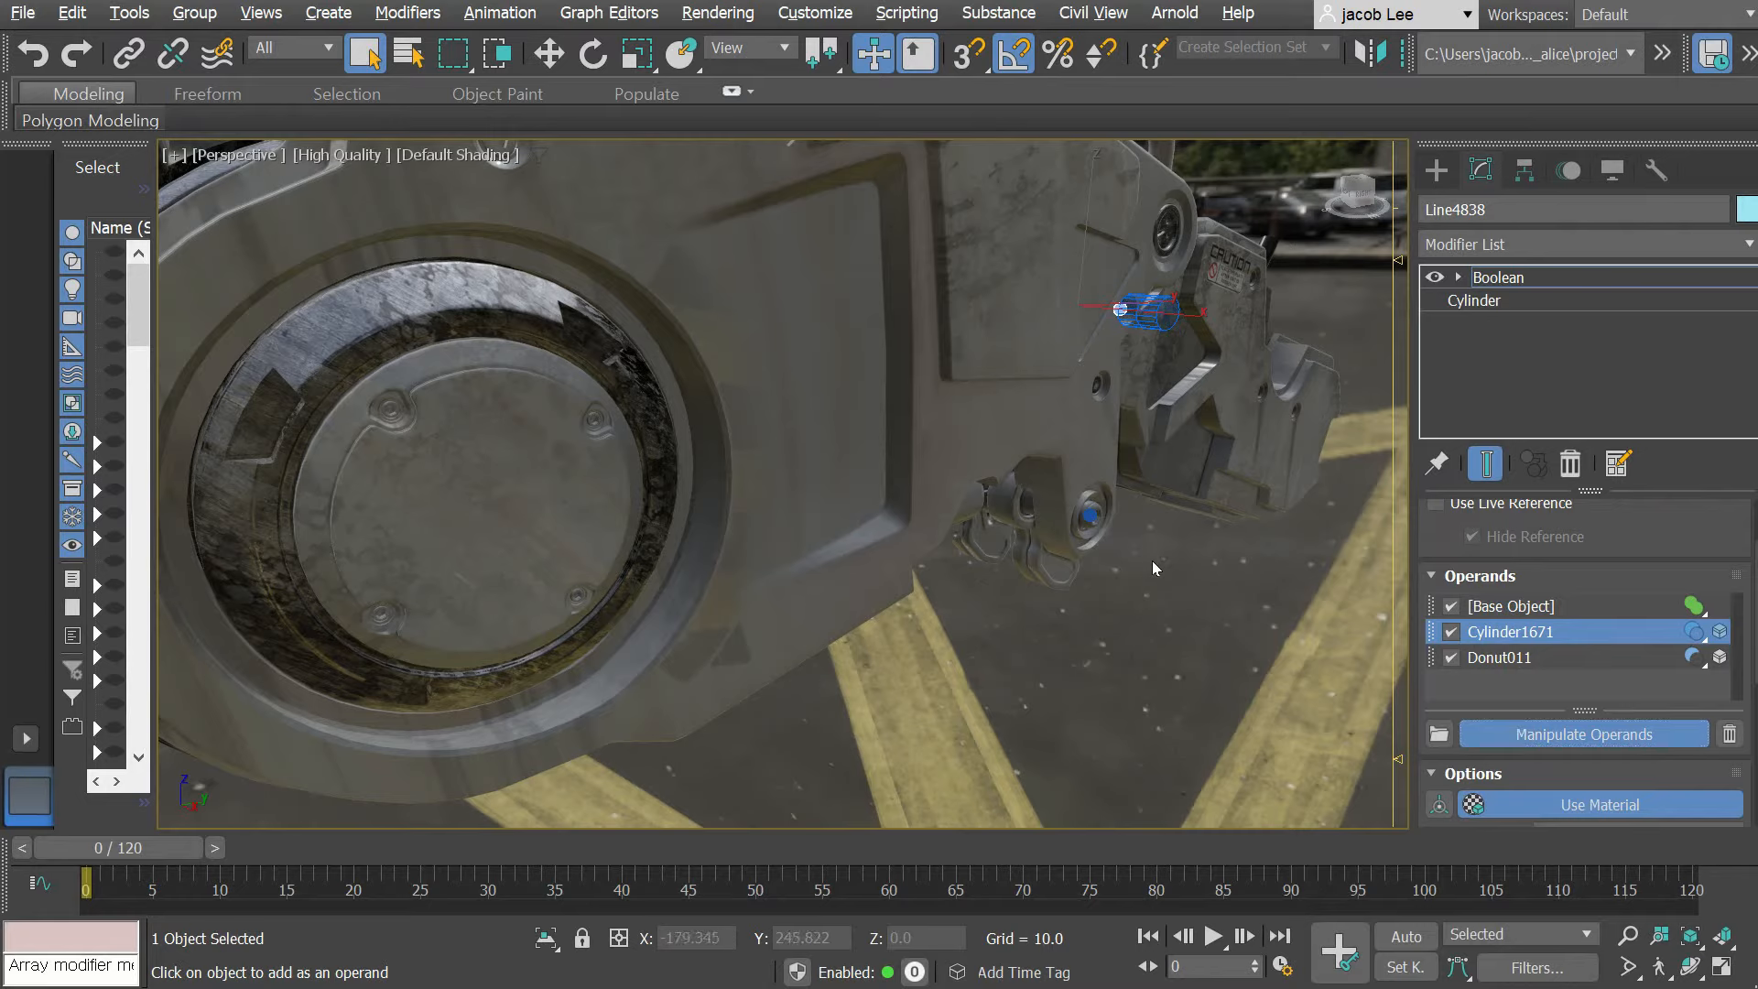
Step: Alternate between the Donut011 and Cylinder1671 operands using their handles in the viewport, ending on Cylinder1671
middle_drag(1152, 560, 1082, 572)
scroll(1084, 519, up, 4)
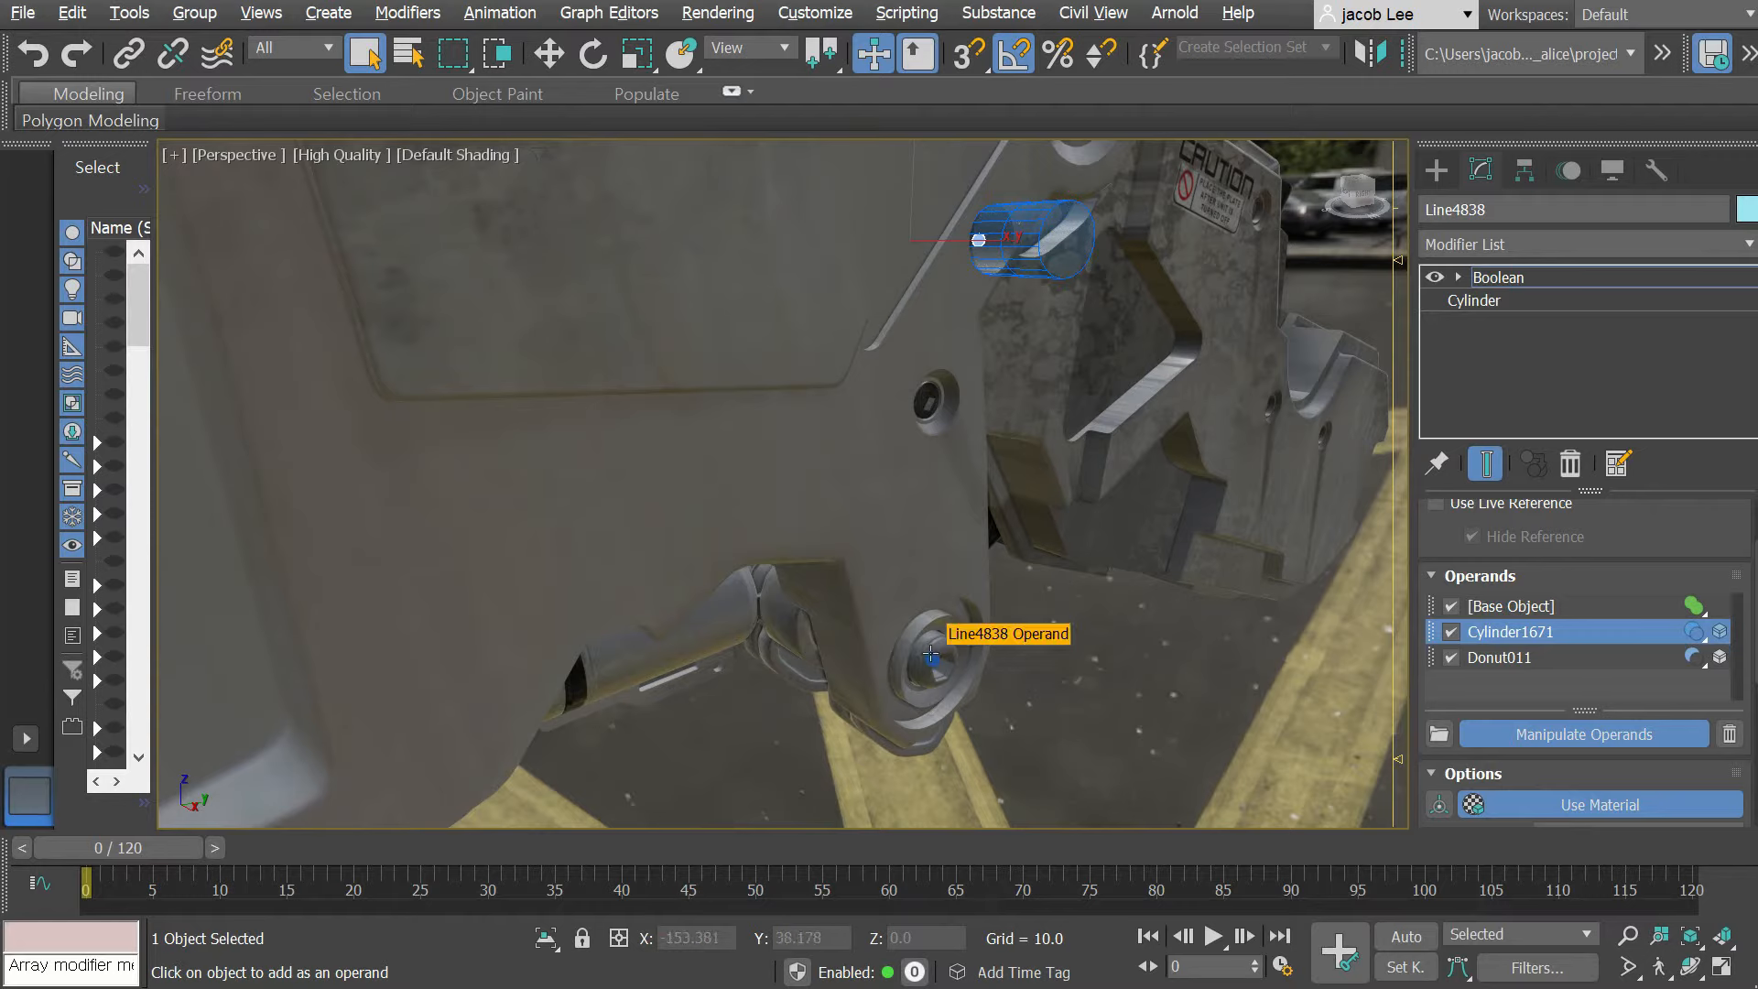
click(934, 659)
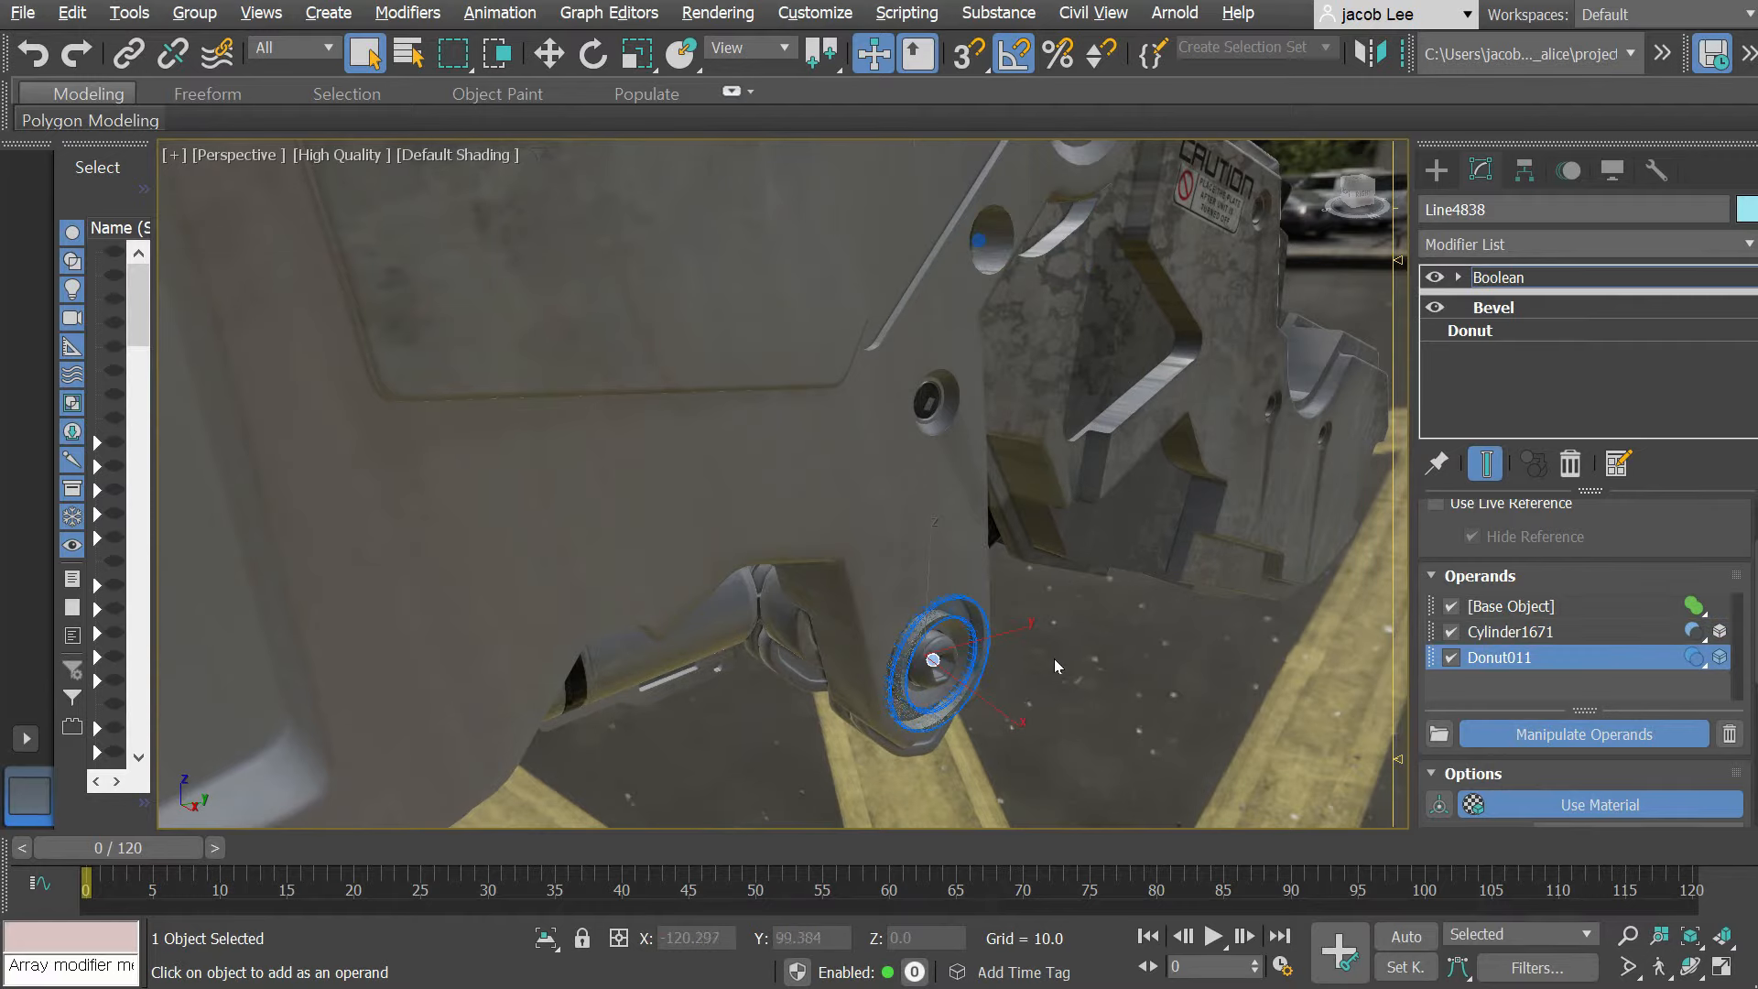
click(979, 240)
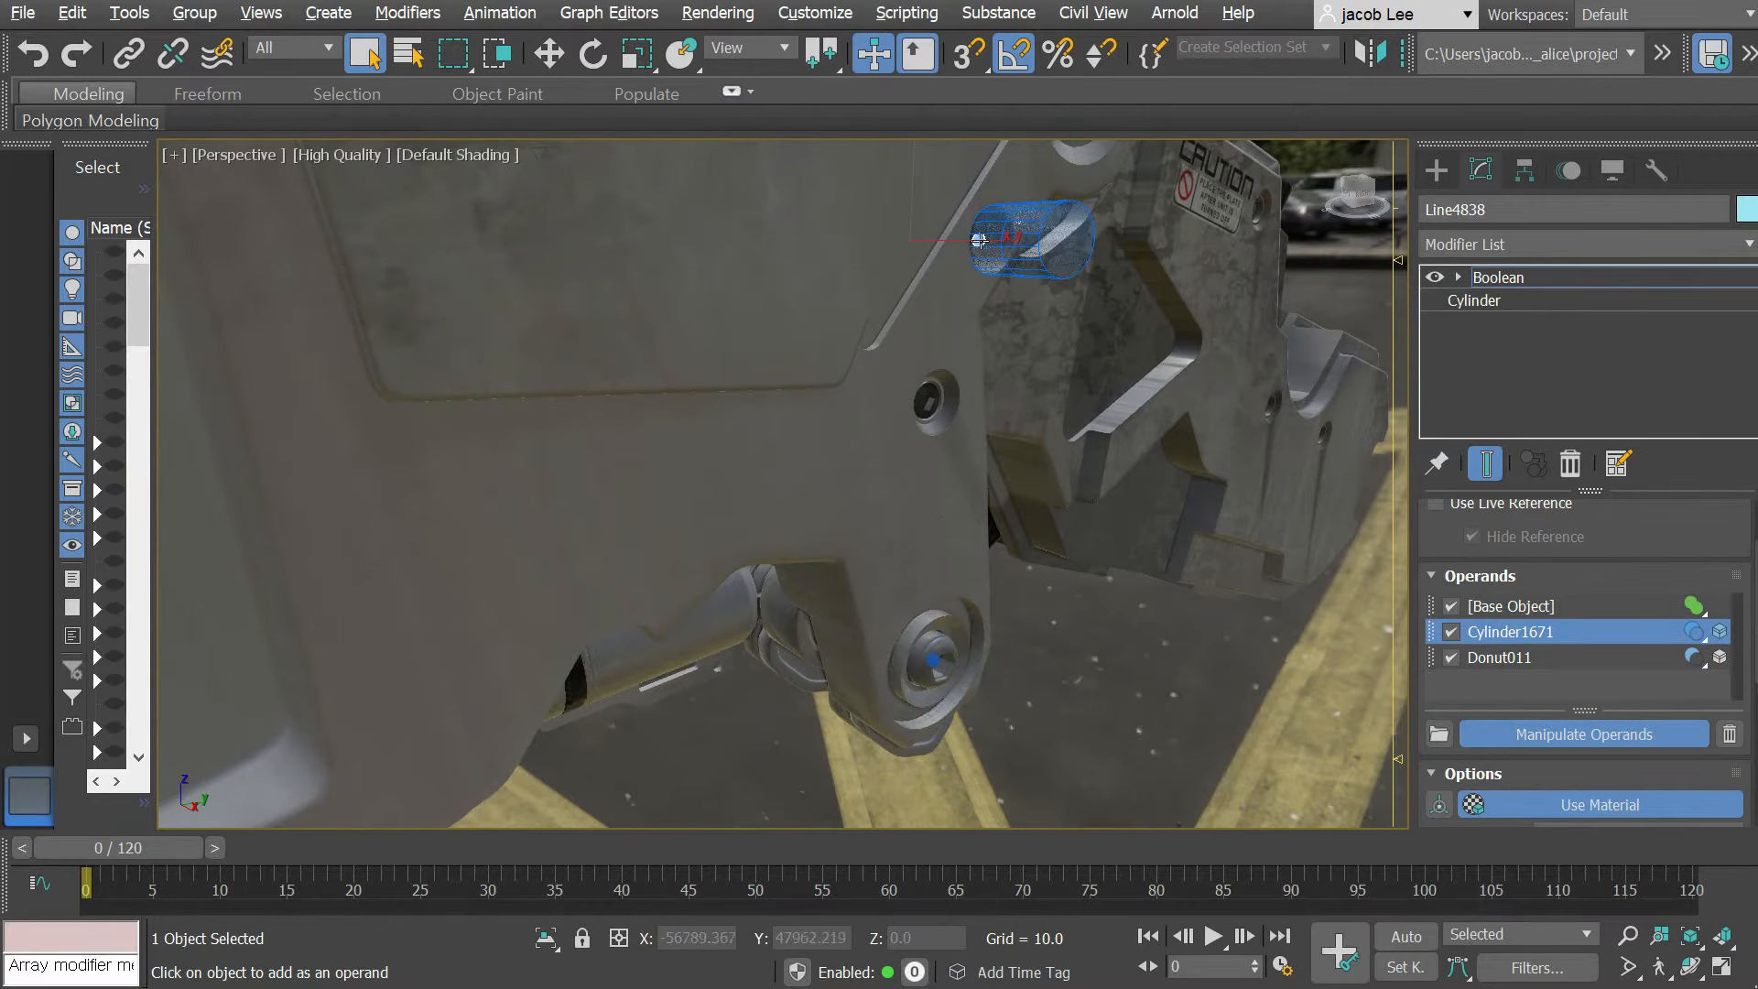
click(941, 664)
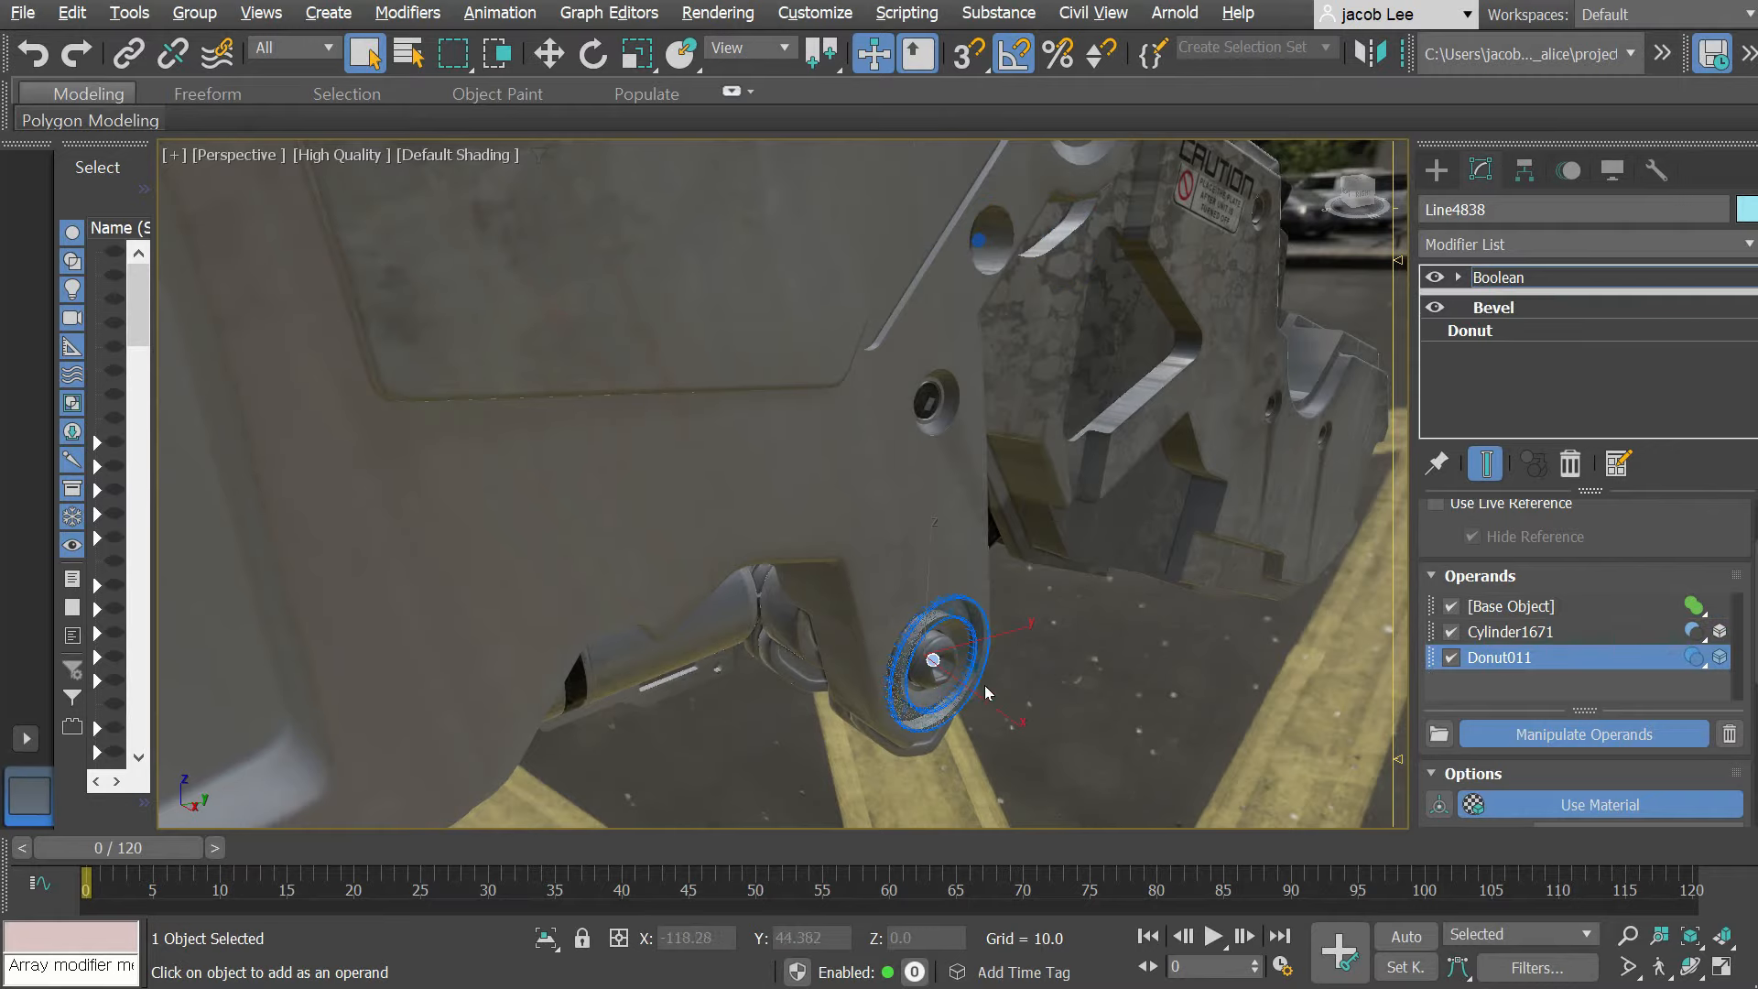
click(976, 239)
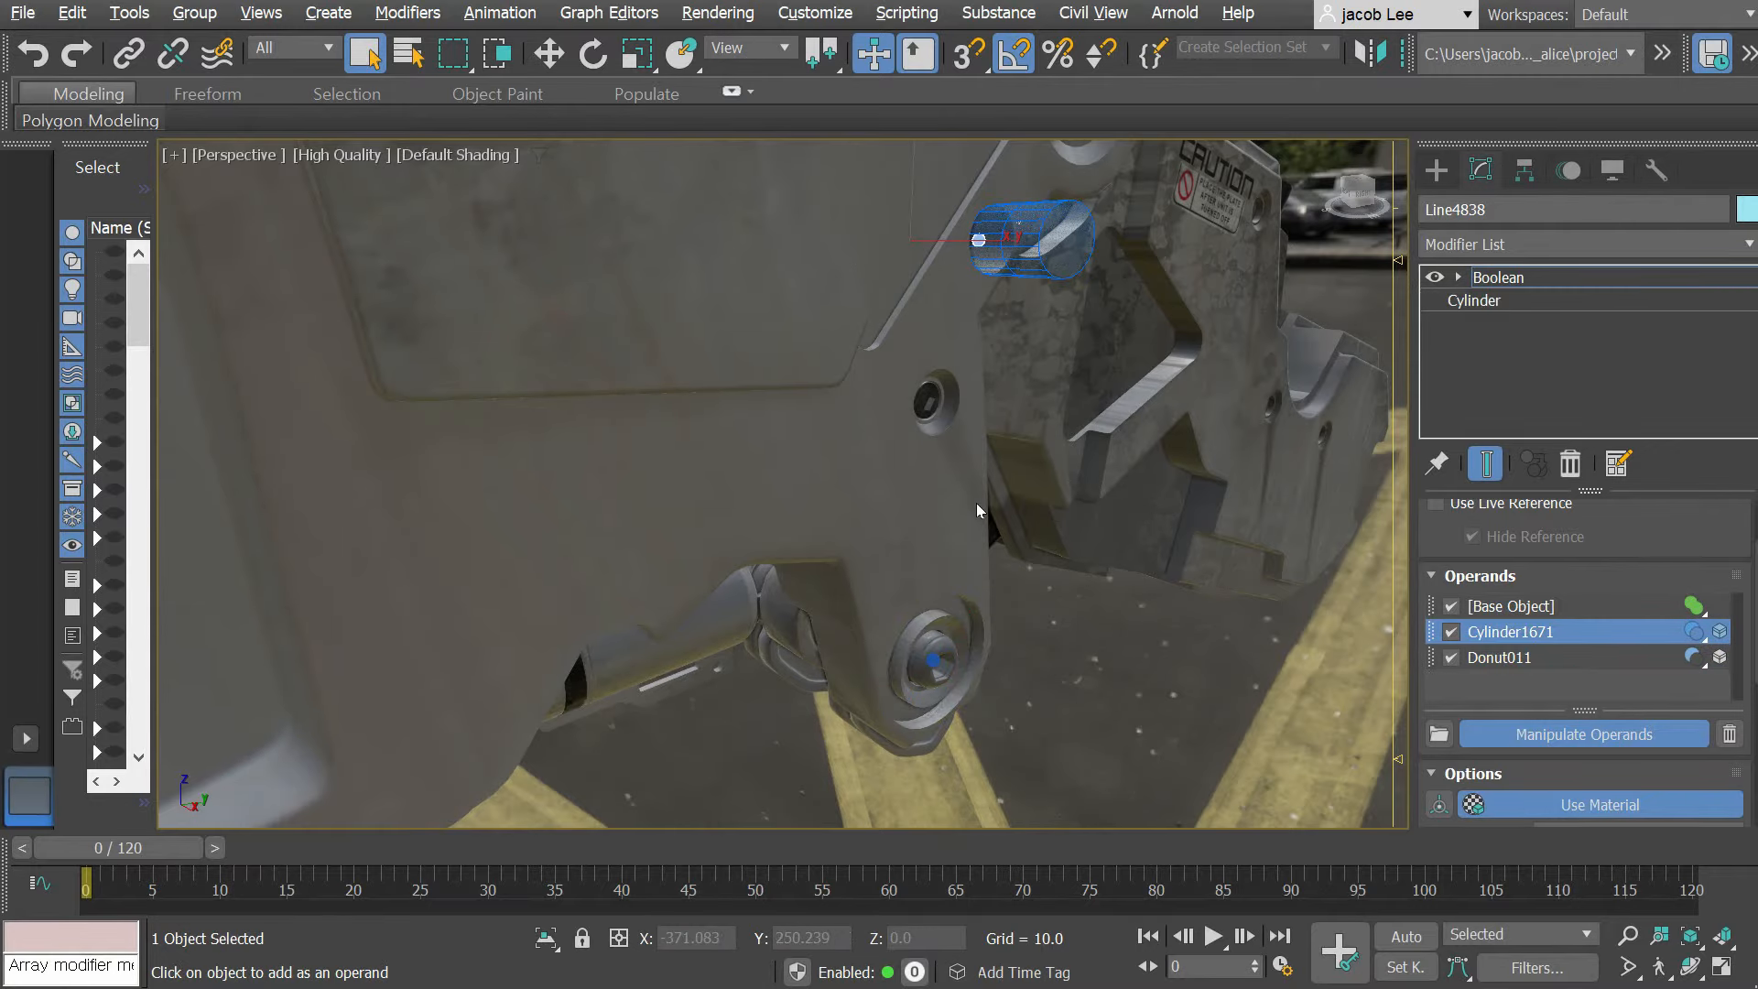
Step: Select the Donut011 and Cylinder1671 operand handles from the arm's opposite side, finishing with Donut011 at the lower bolt
scroll(976, 503, down, 3)
scroll(975, 502, down, 3)
alt+middle_drag(732, 499, 920, 483)
click(982, 547)
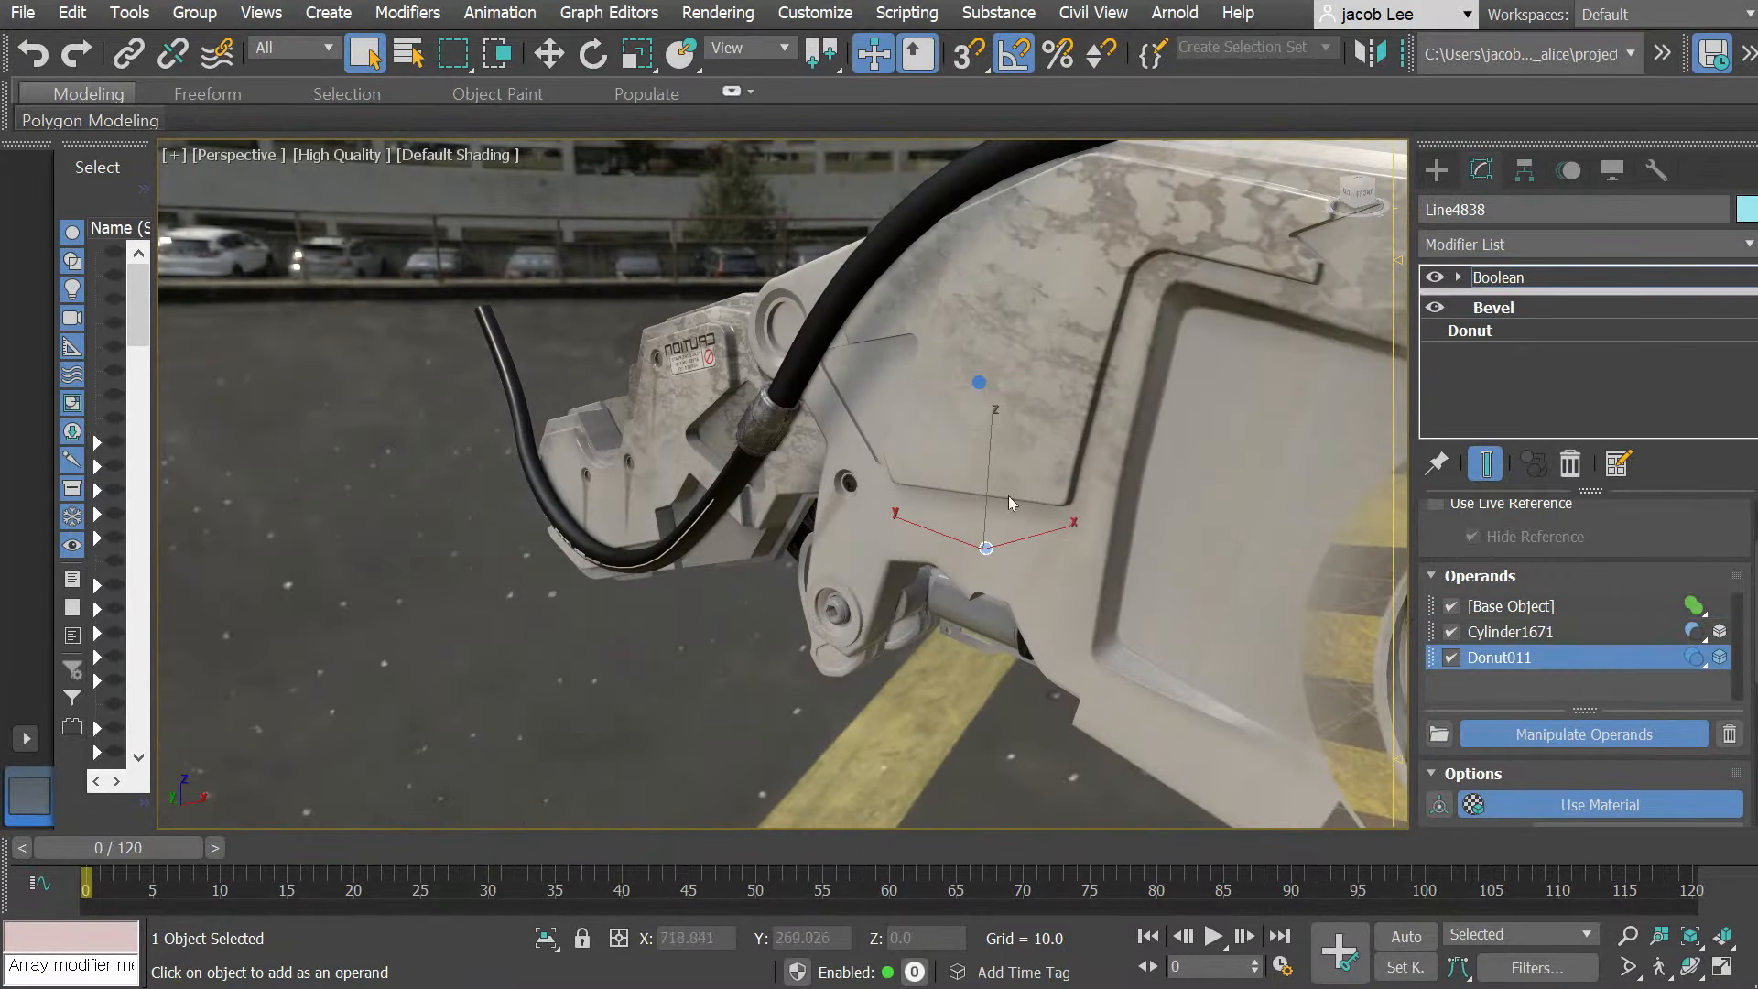
click(978, 382)
alt+middle_drag(1063, 518, 1012, 503)
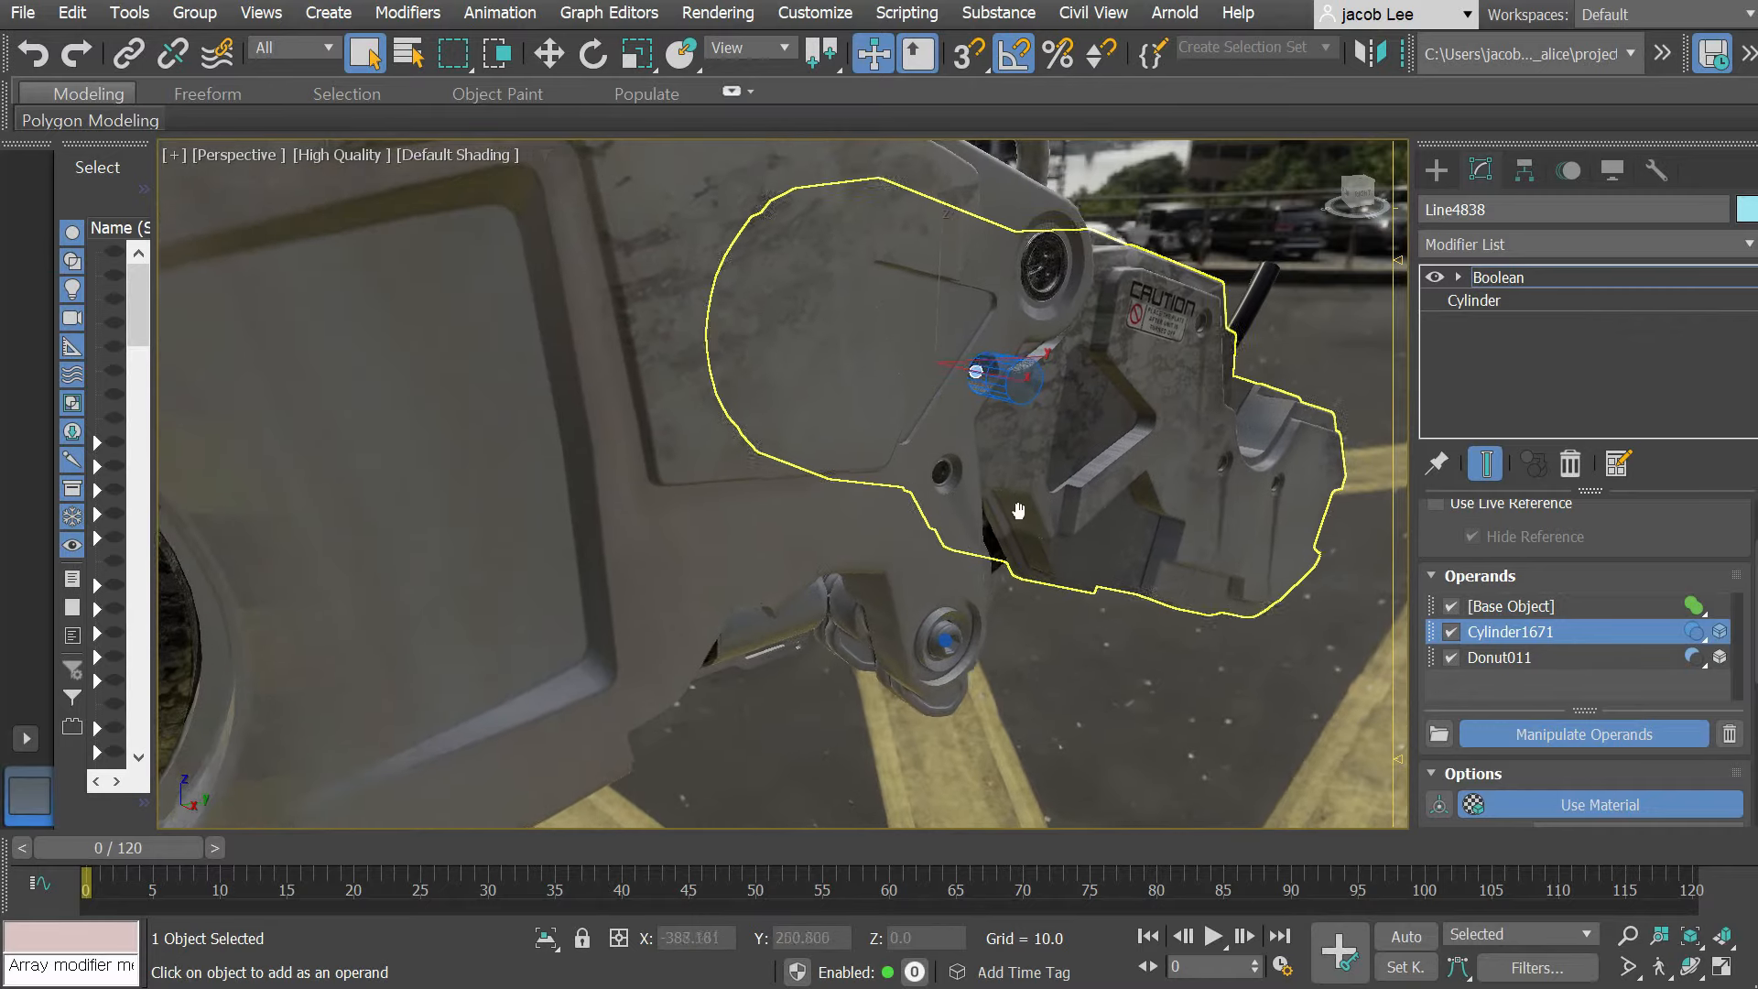
click(941, 636)
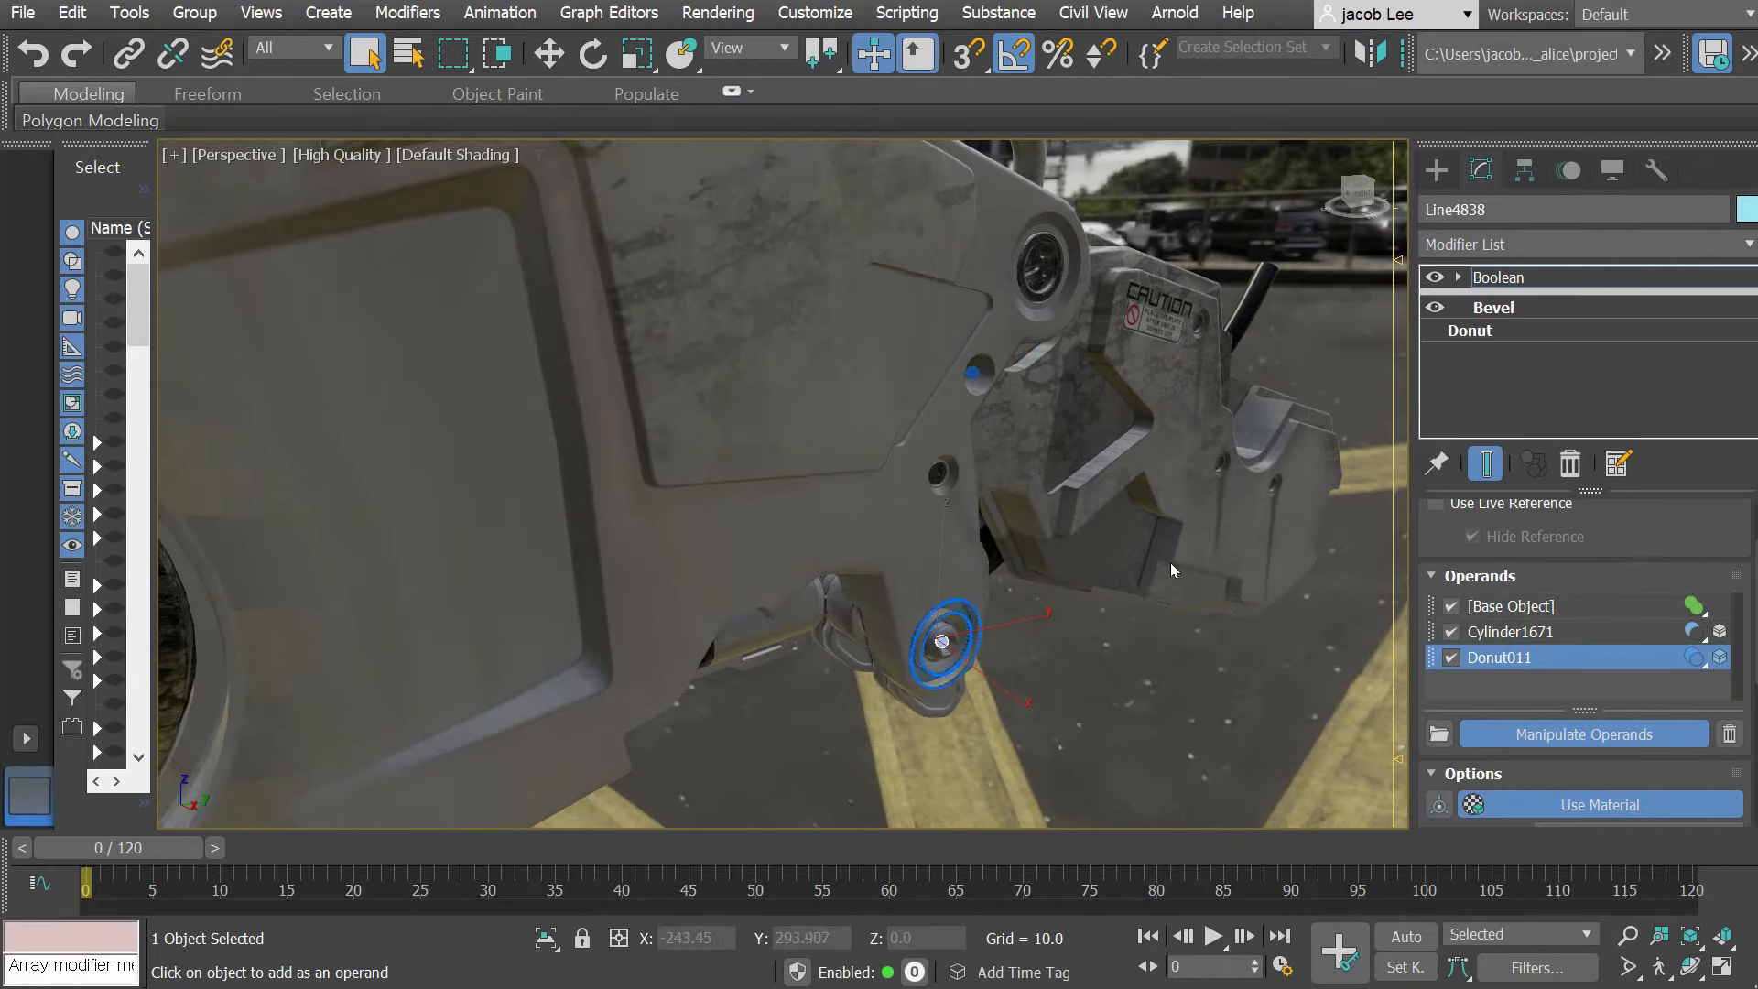
Step: Compare the Boolean modifier's Results and Operands display modes, leaving the display set to Results
scroll(1618, 651, down, 5)
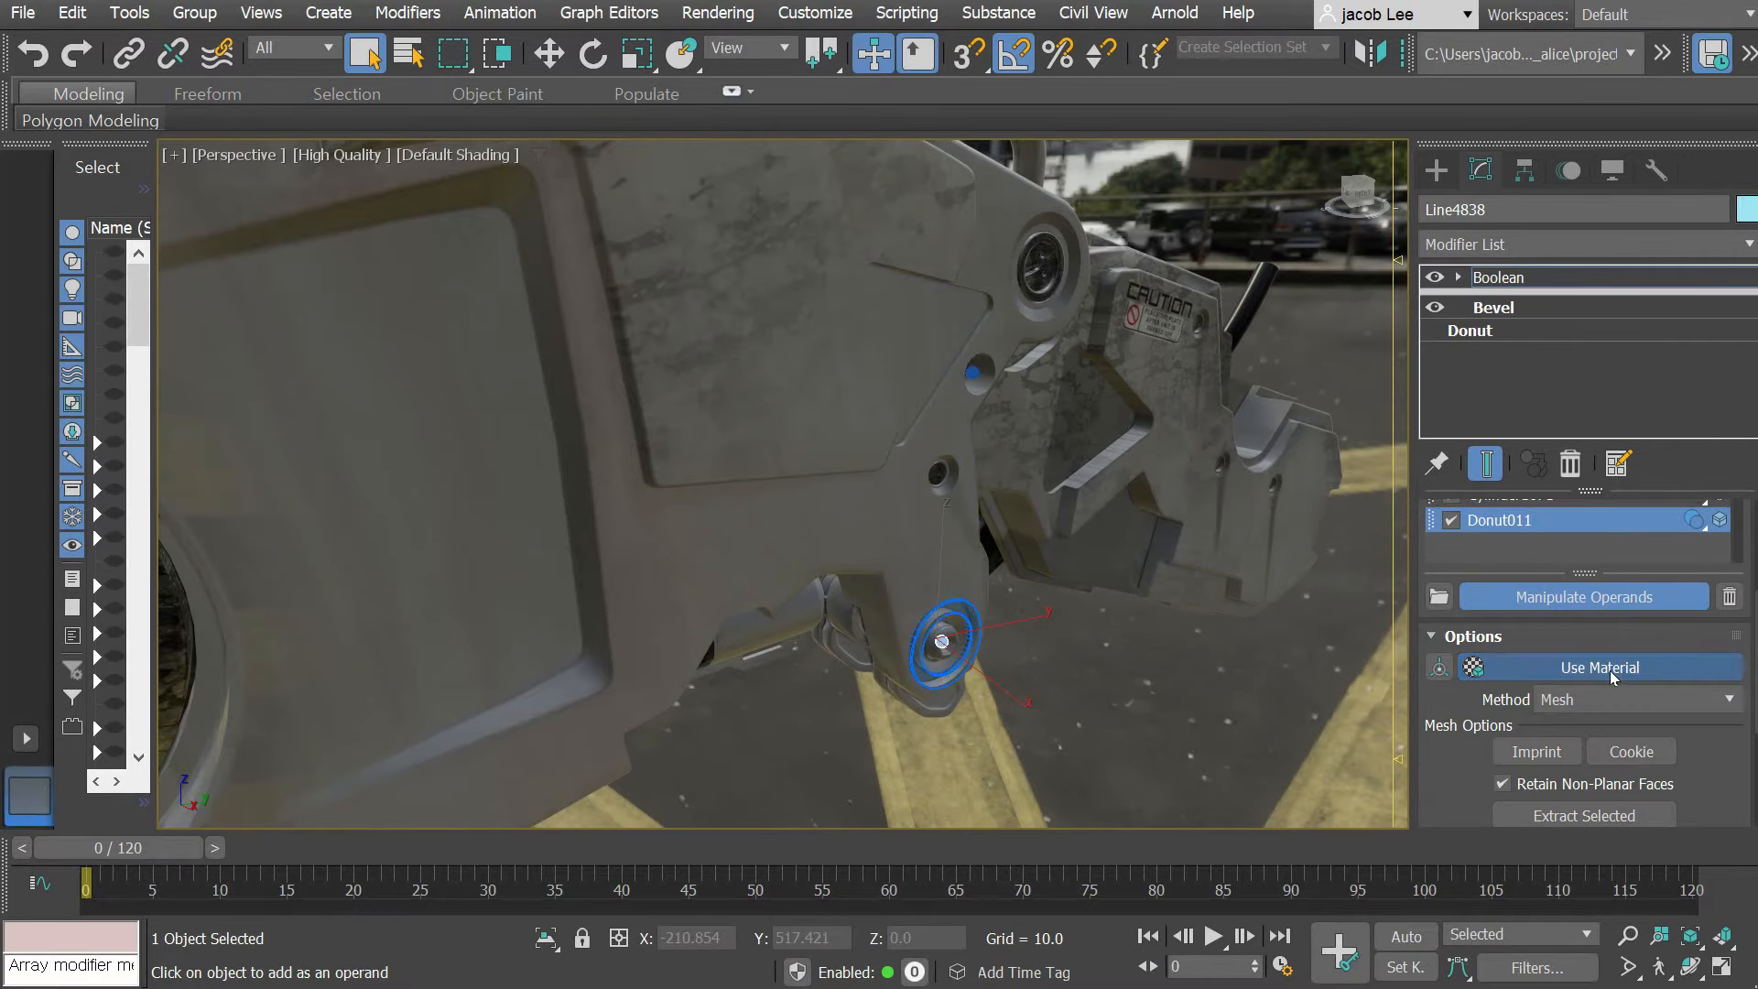
scroll(1608, 682, down, 1)
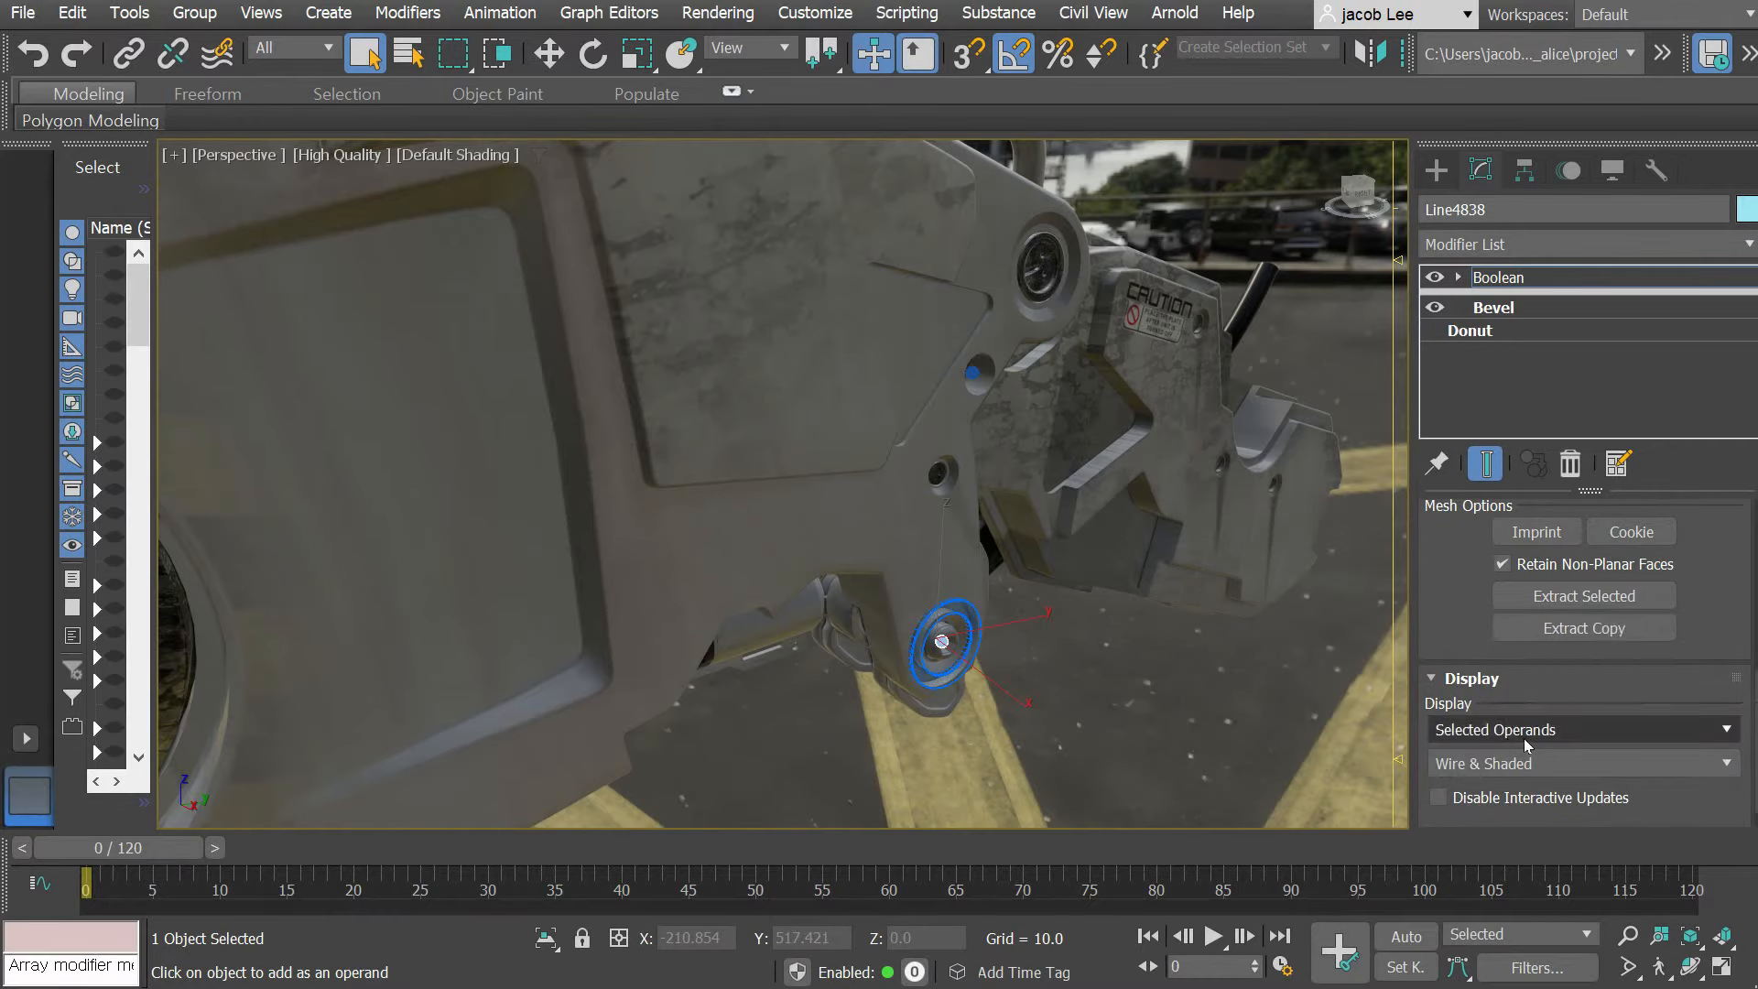
click(1556, 732)
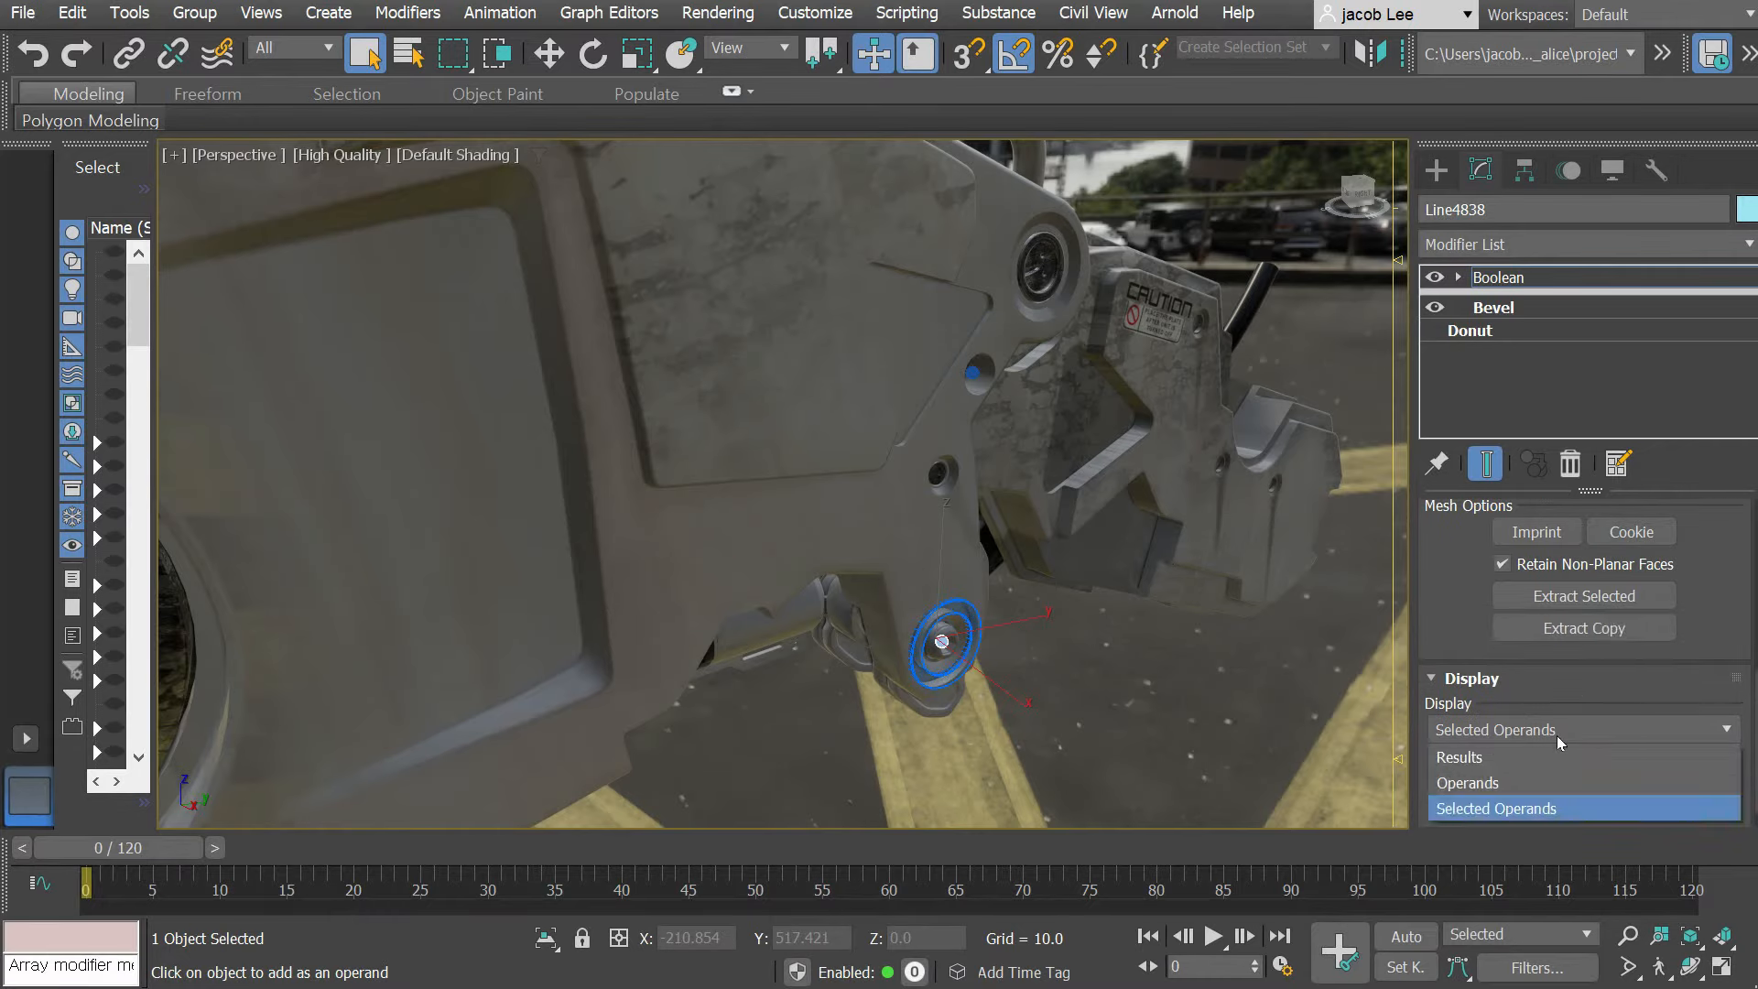
click(1508, 763)
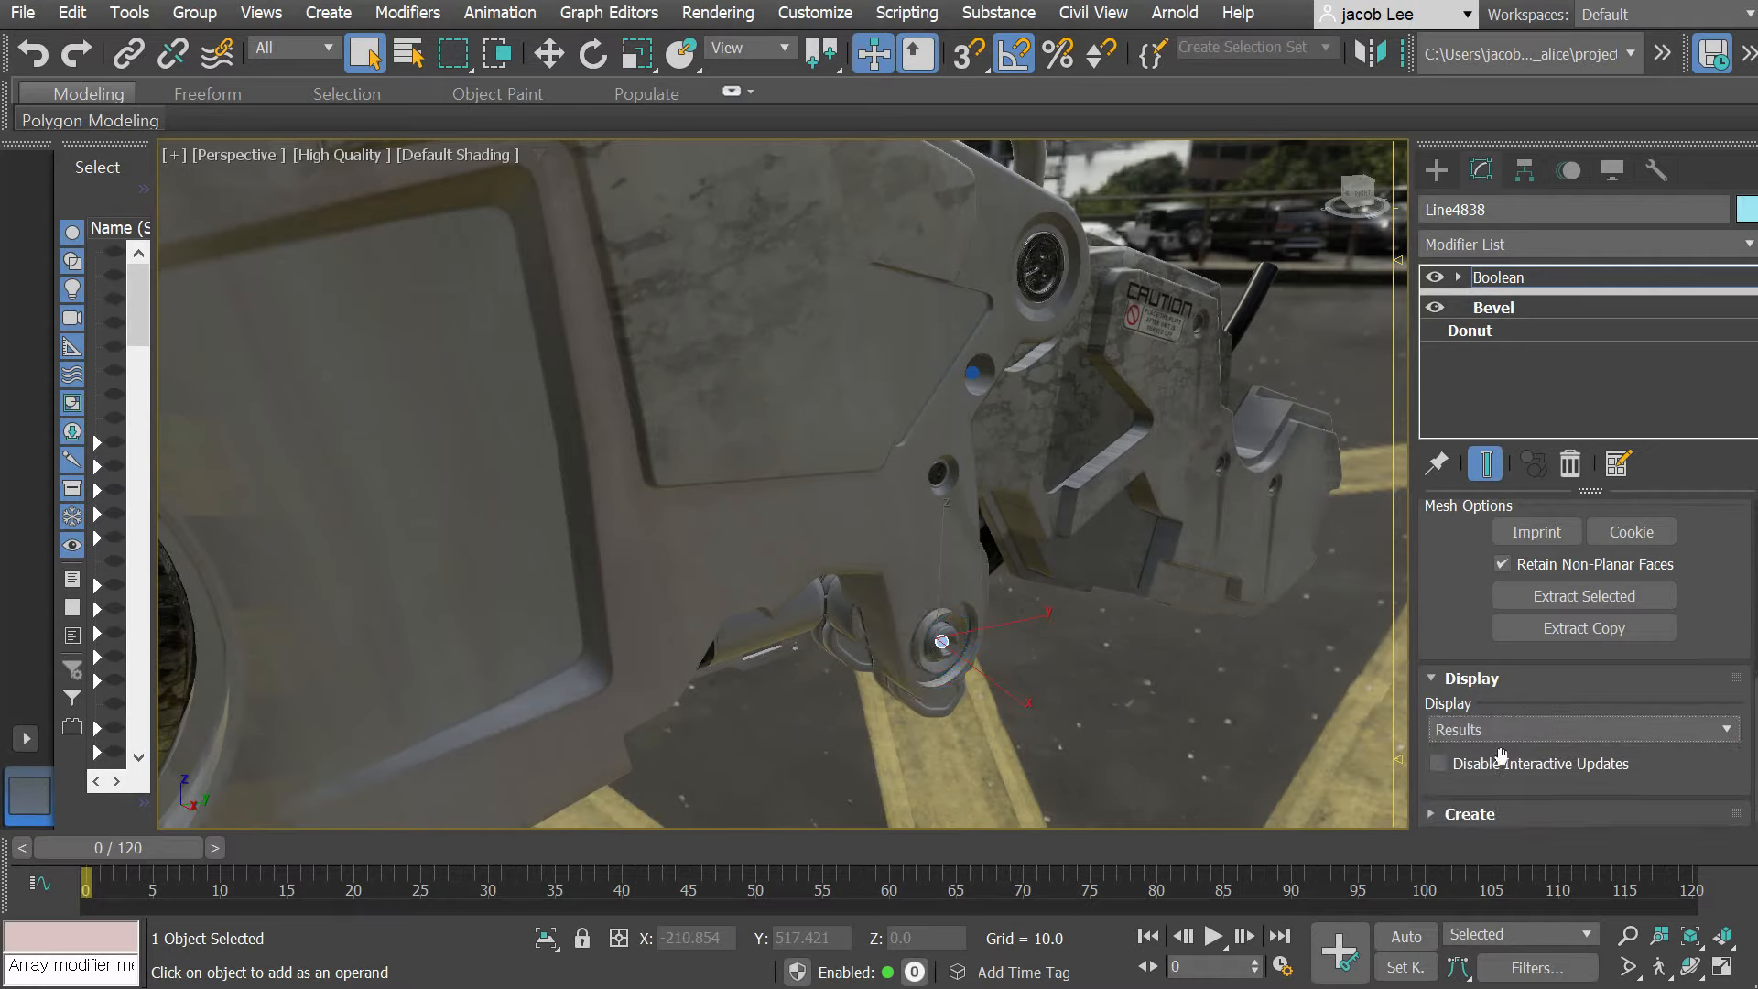
click(1518, 732)
click(1486, 782)
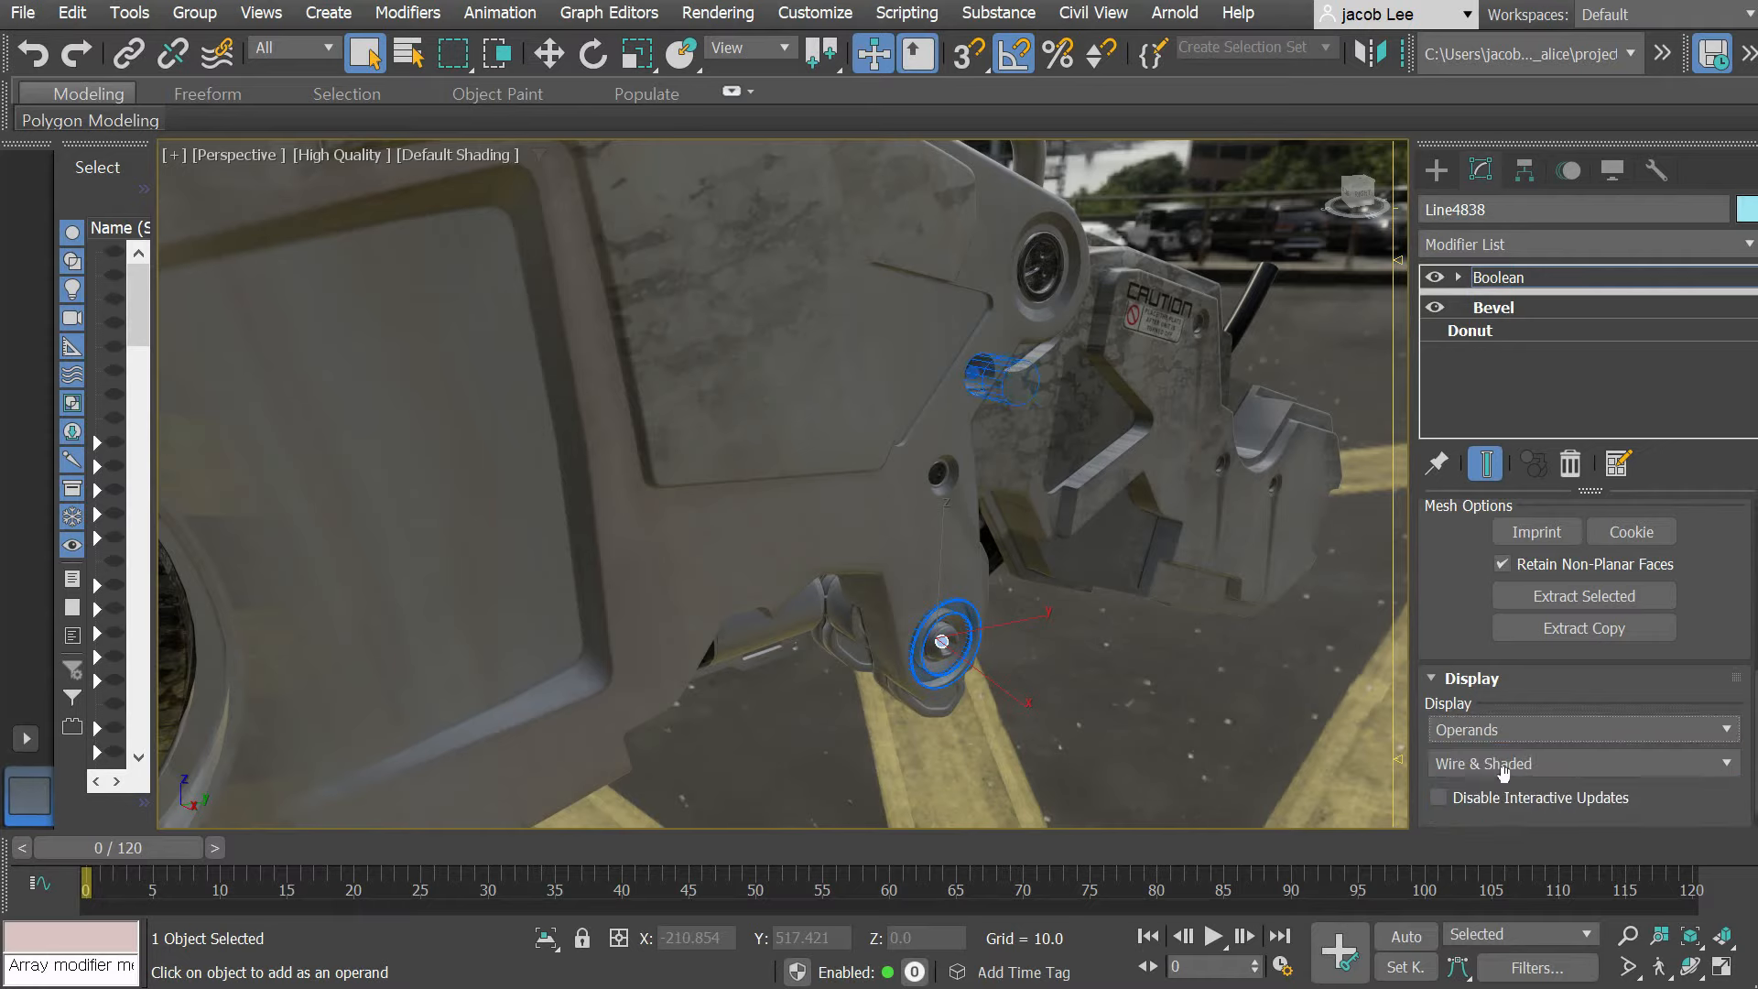
click(1513, 737)
click(1491, 756)
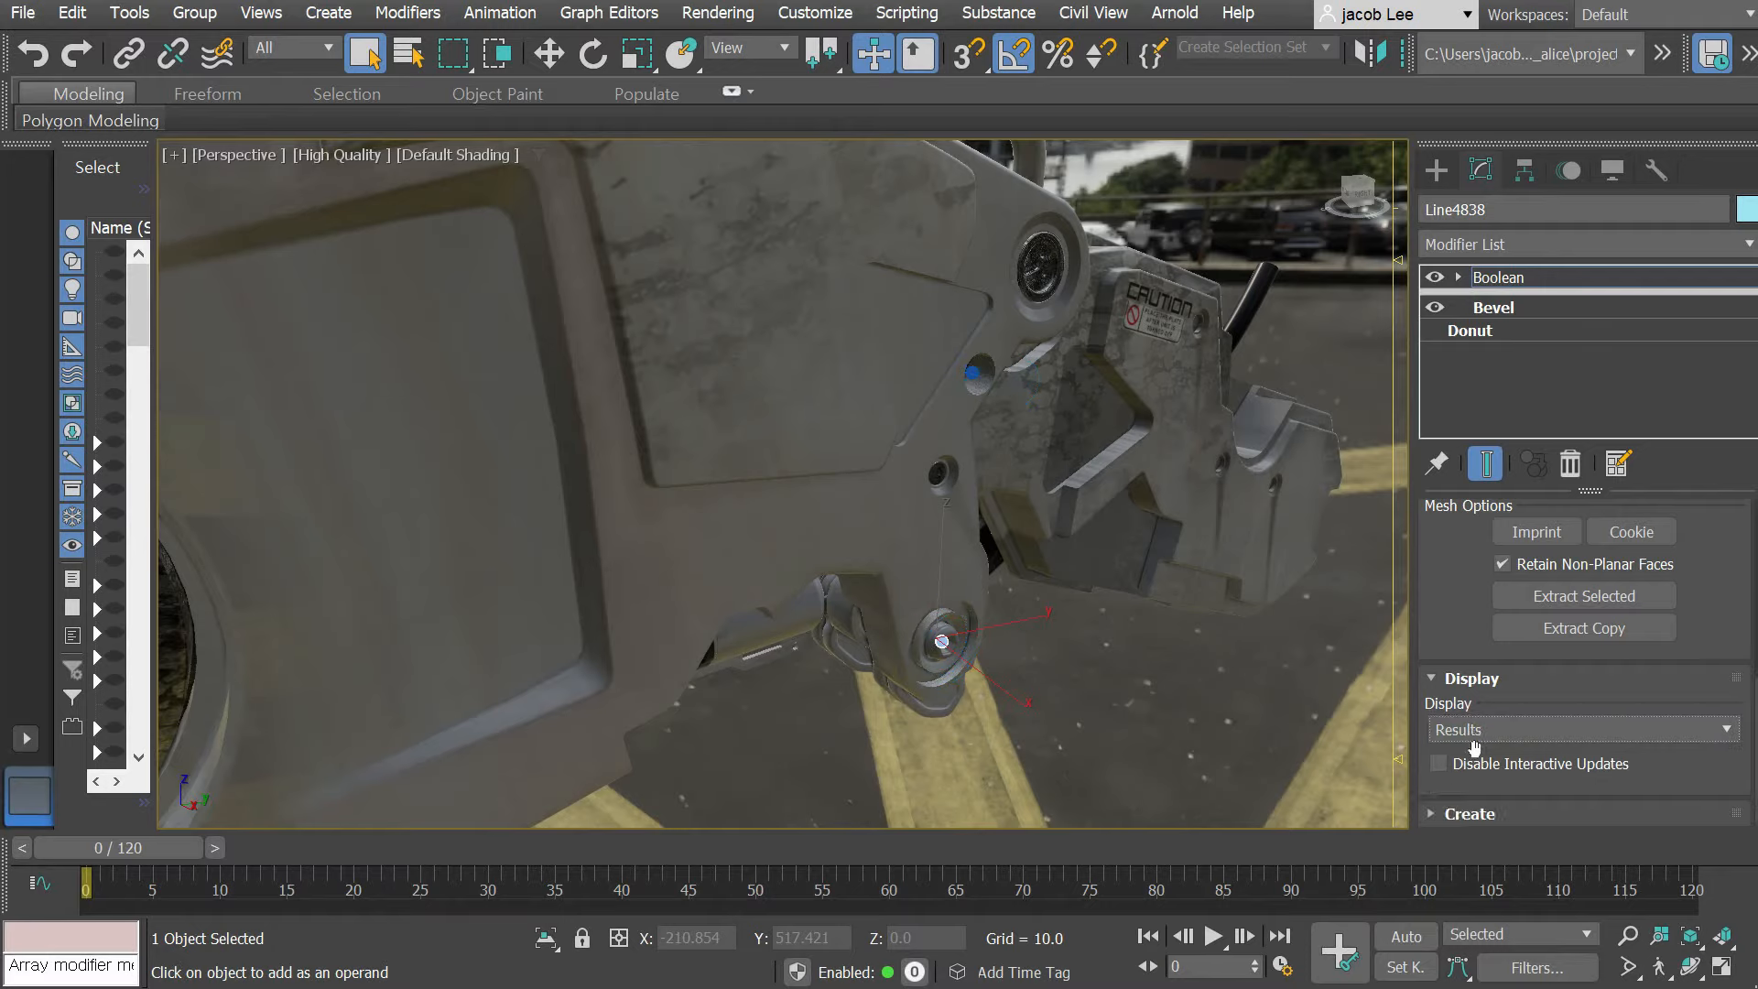
scroll(1570, 567, up, 3)
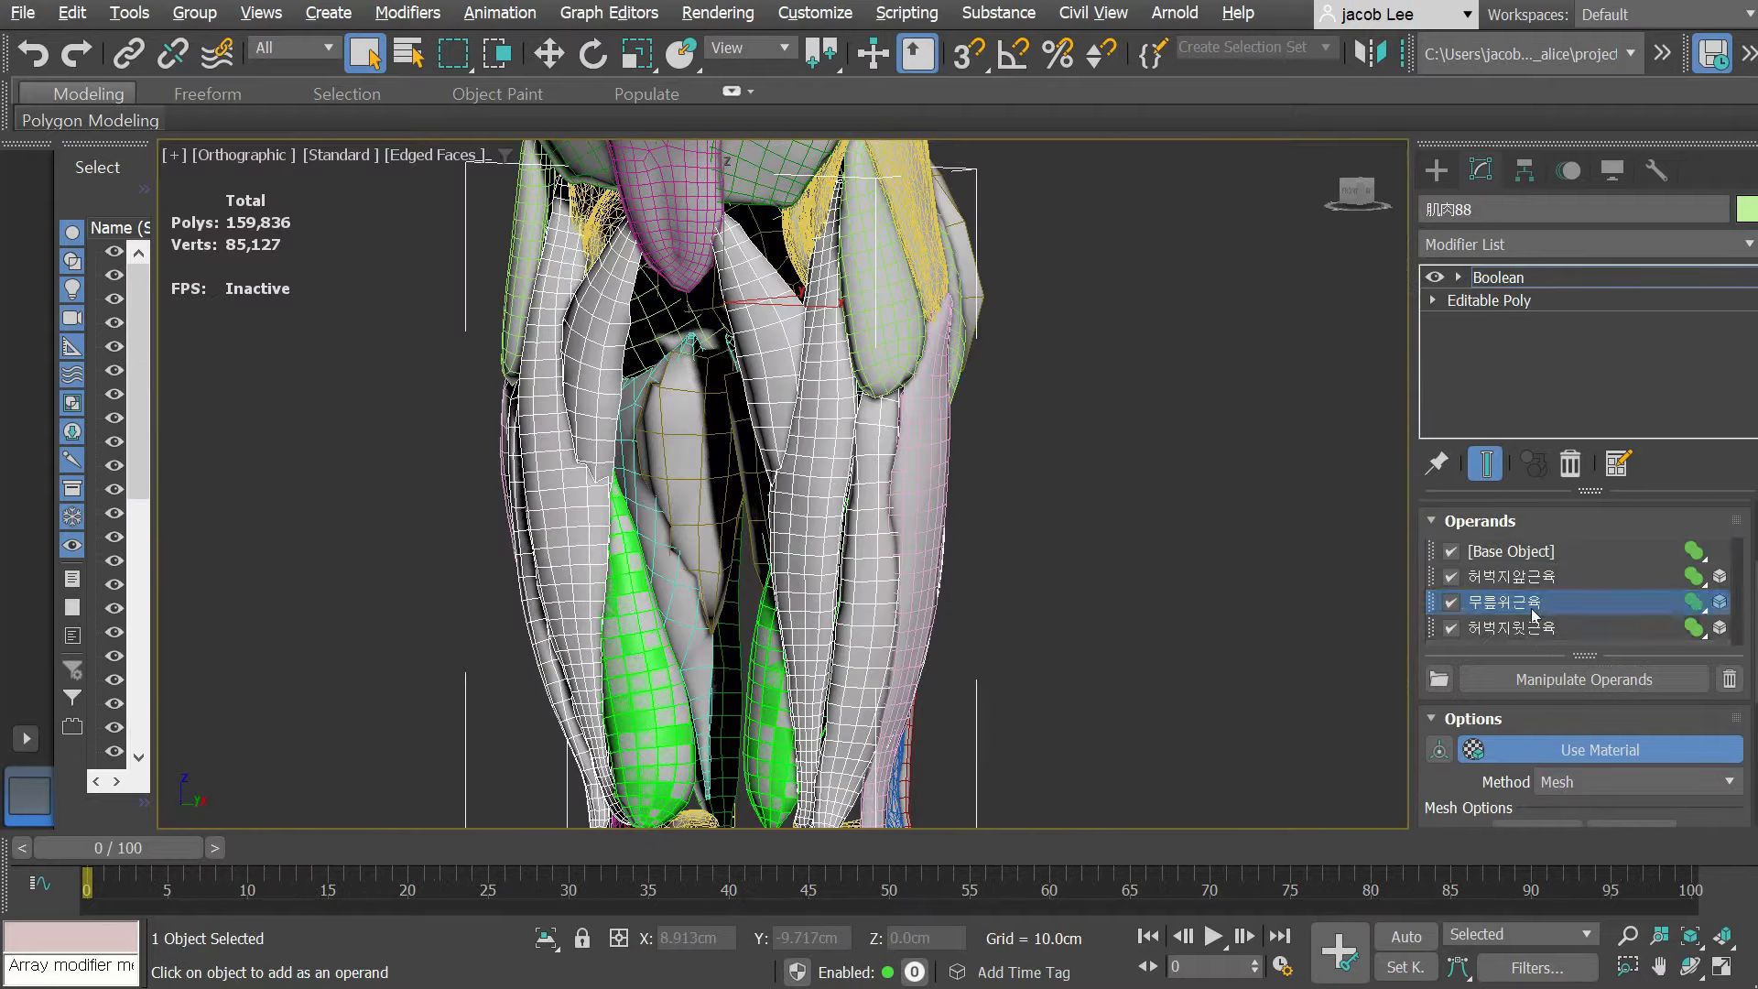
Step: Highlight the three muscle operands of the leg Boolean repeatedly in turn, ending on the last one in the list
click(1524, 628)
click(1521, 606)
click(1521, 584)
click(1522, 609)
click(1518, 630)
click(1517, 605)
click(1522, 578)
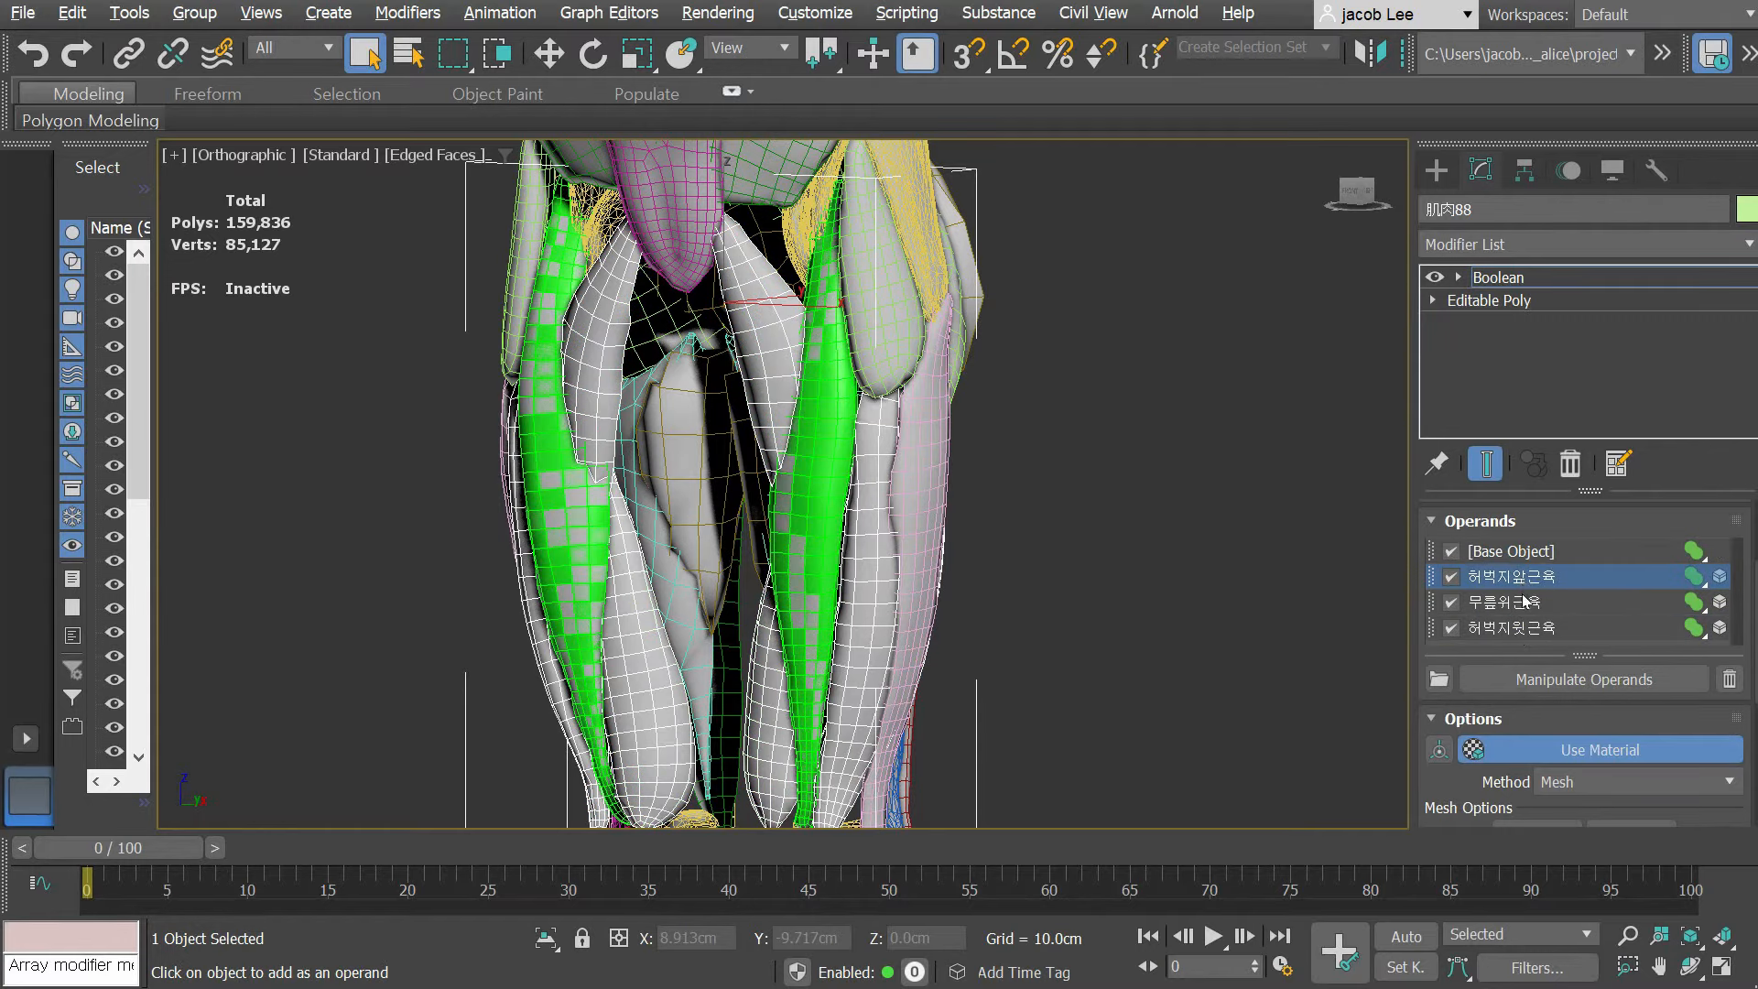
click(1523, 604)
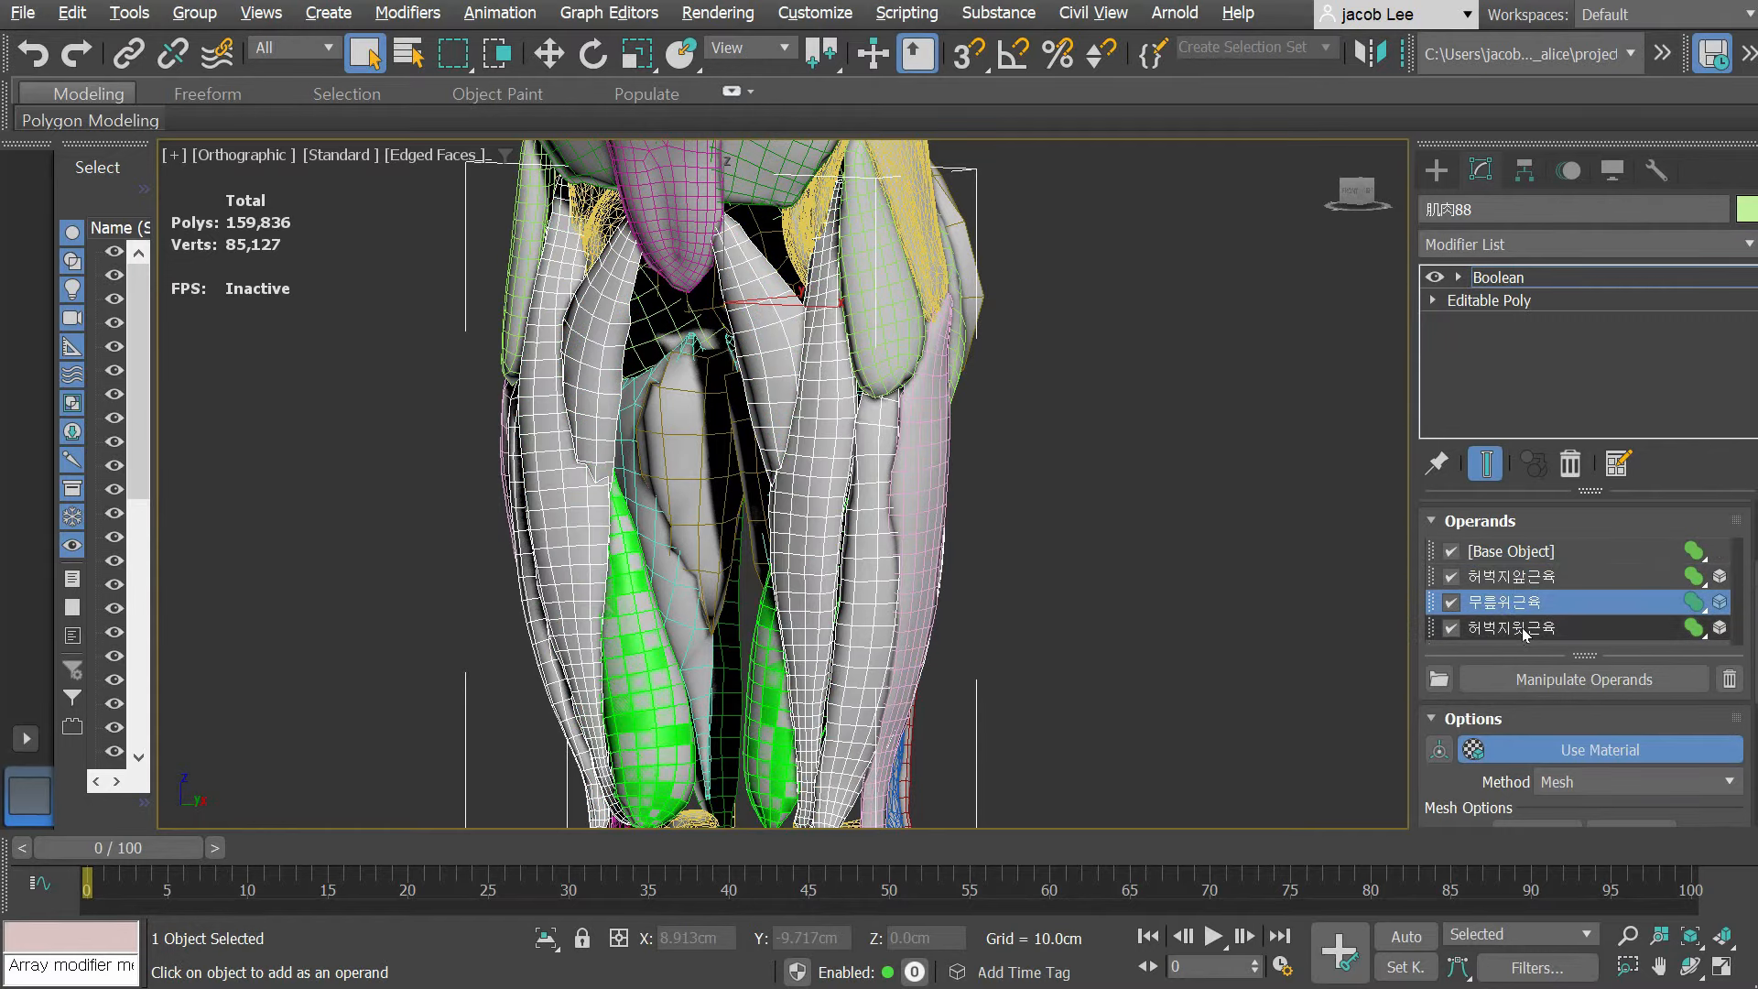
click(1522, 630)
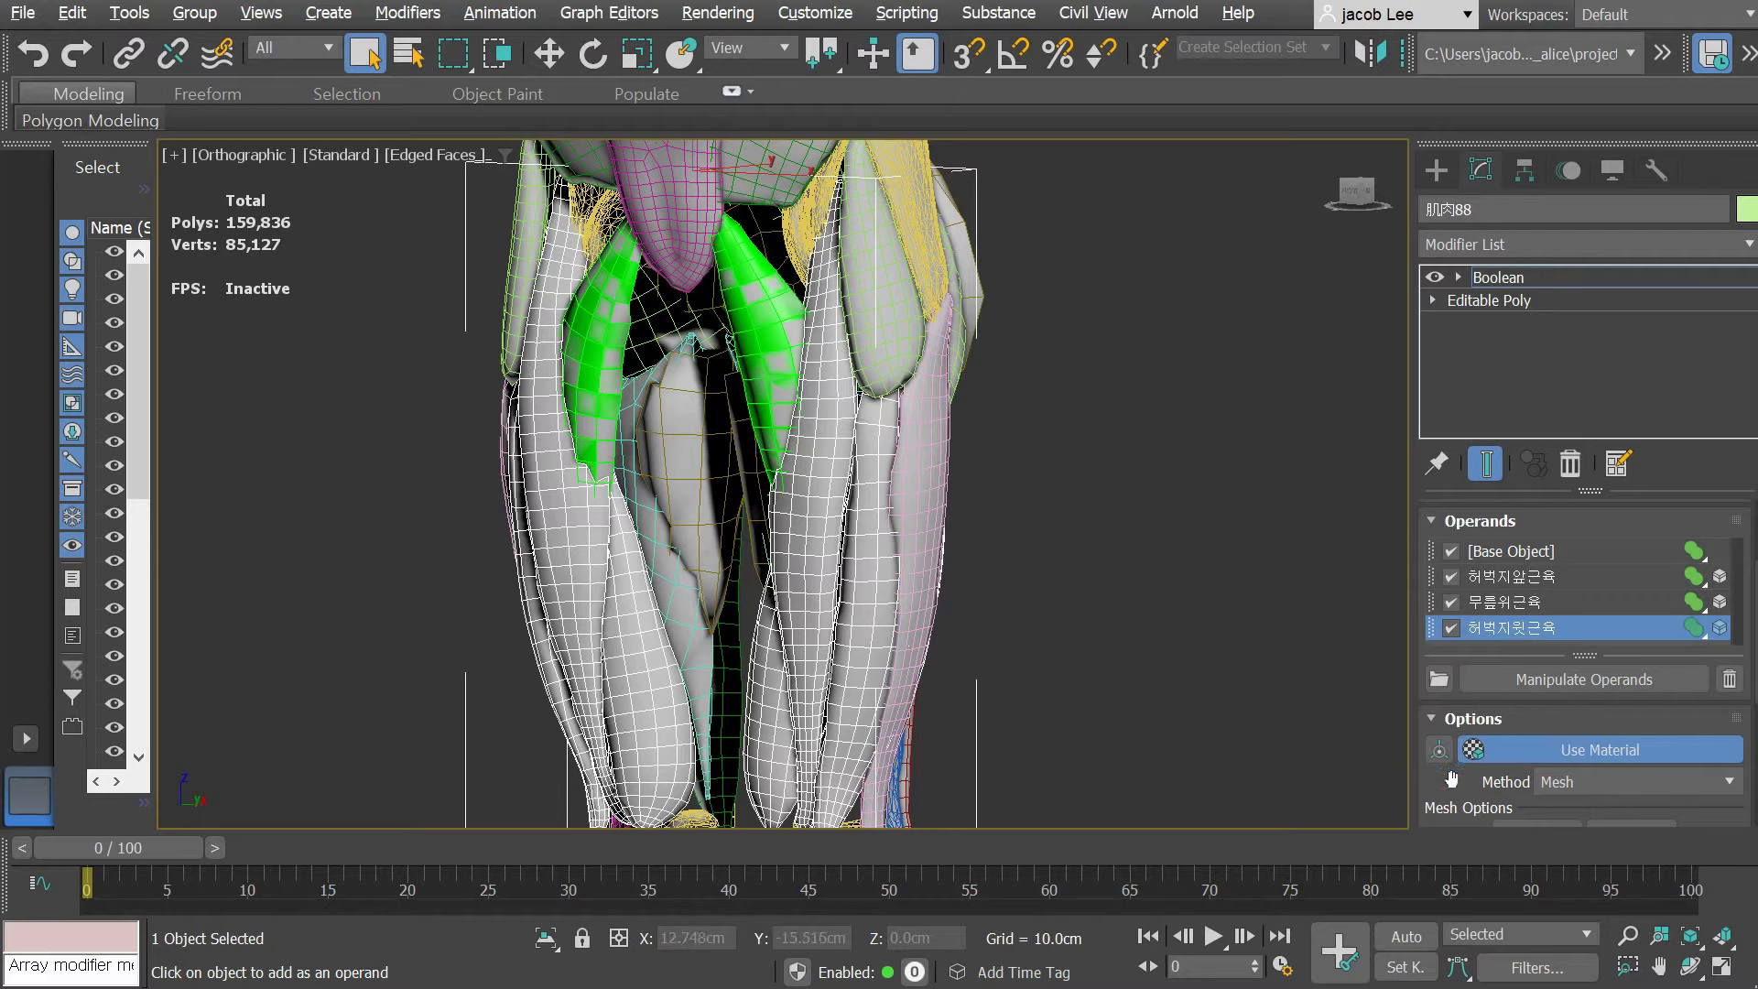
Step: Highlight the 무릎위근육 and 허벅지앞근육 operands in turn and set the leg Boolean's method to OpenVDB
drag(1451, 778, 1452, 732)
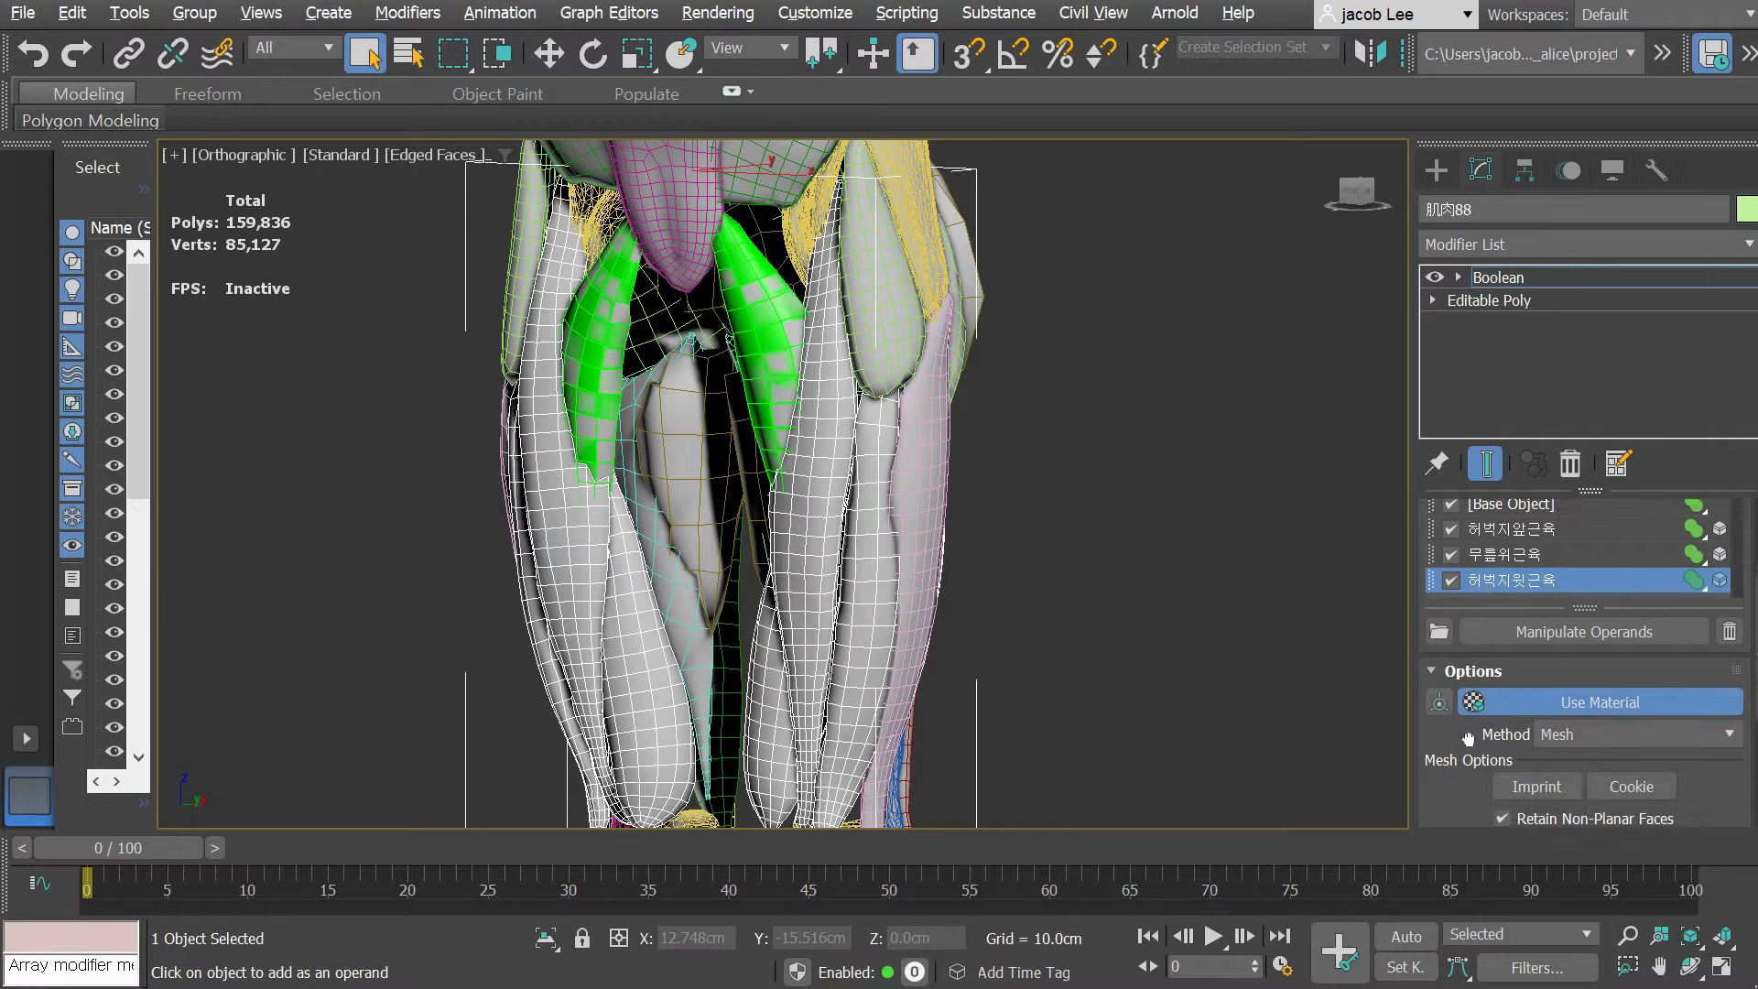
click(1584, 736)
click(1579, 734)
drag(1450, 737, 1453, 762)
click(1535, 580)
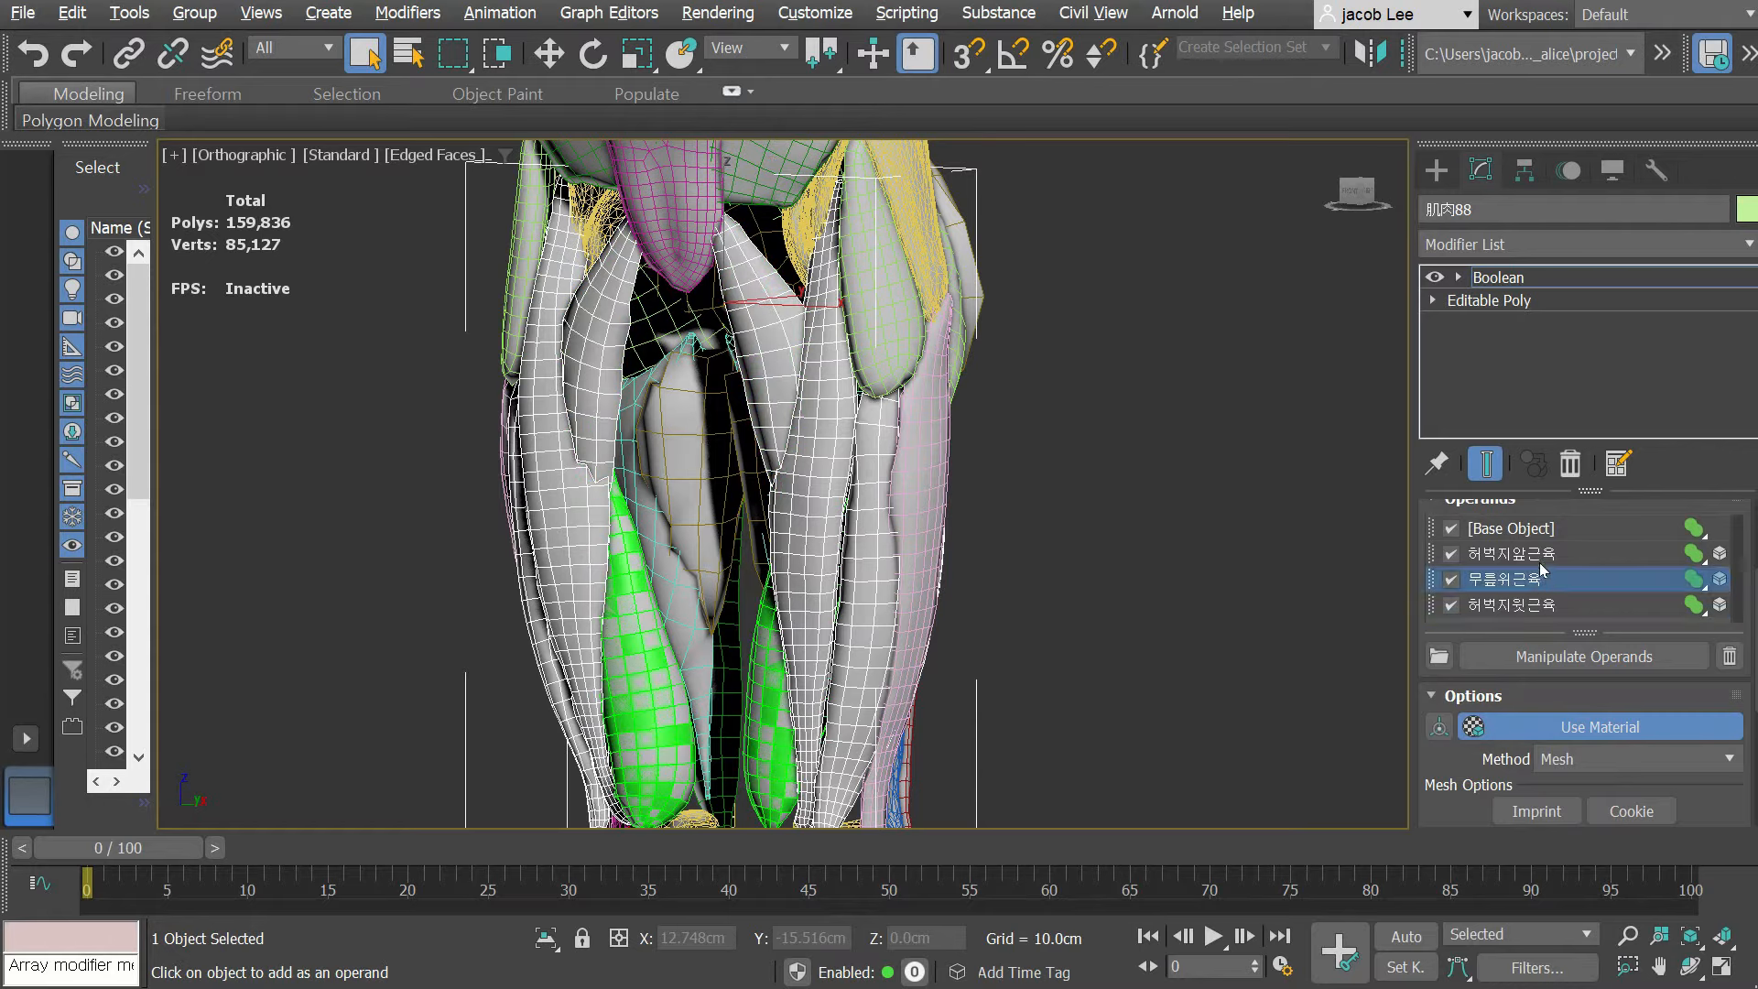
click(1541, 558)
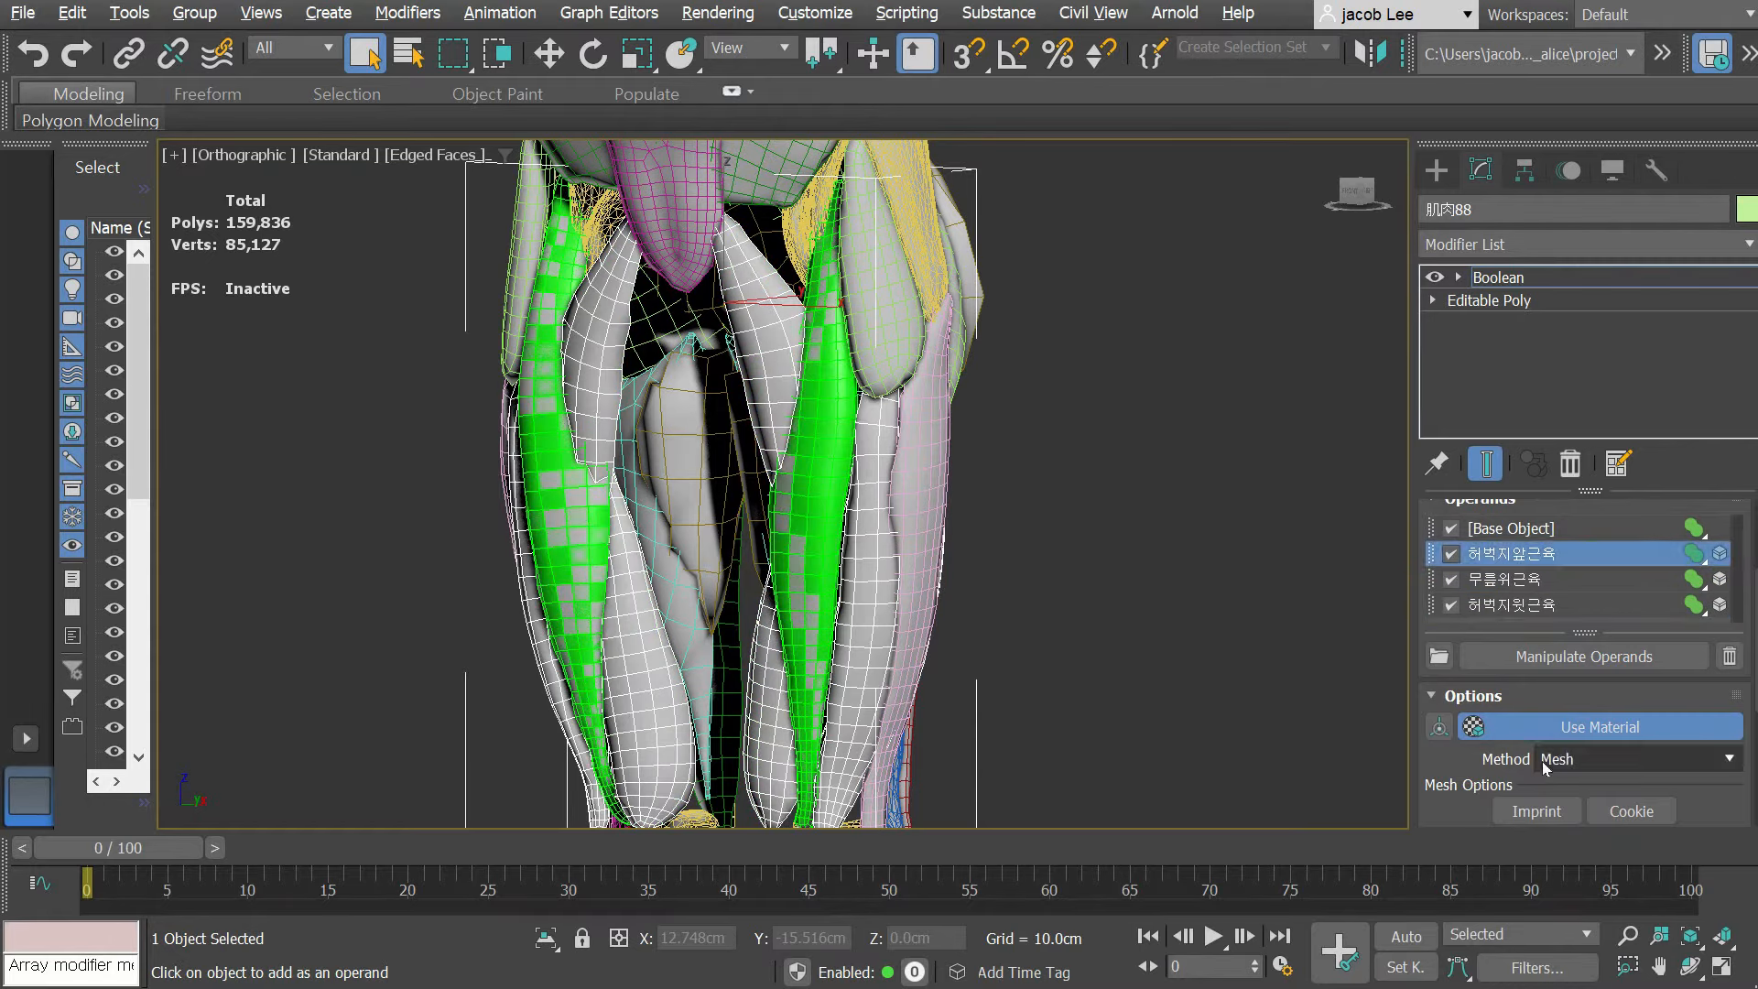
click(1600, 759)
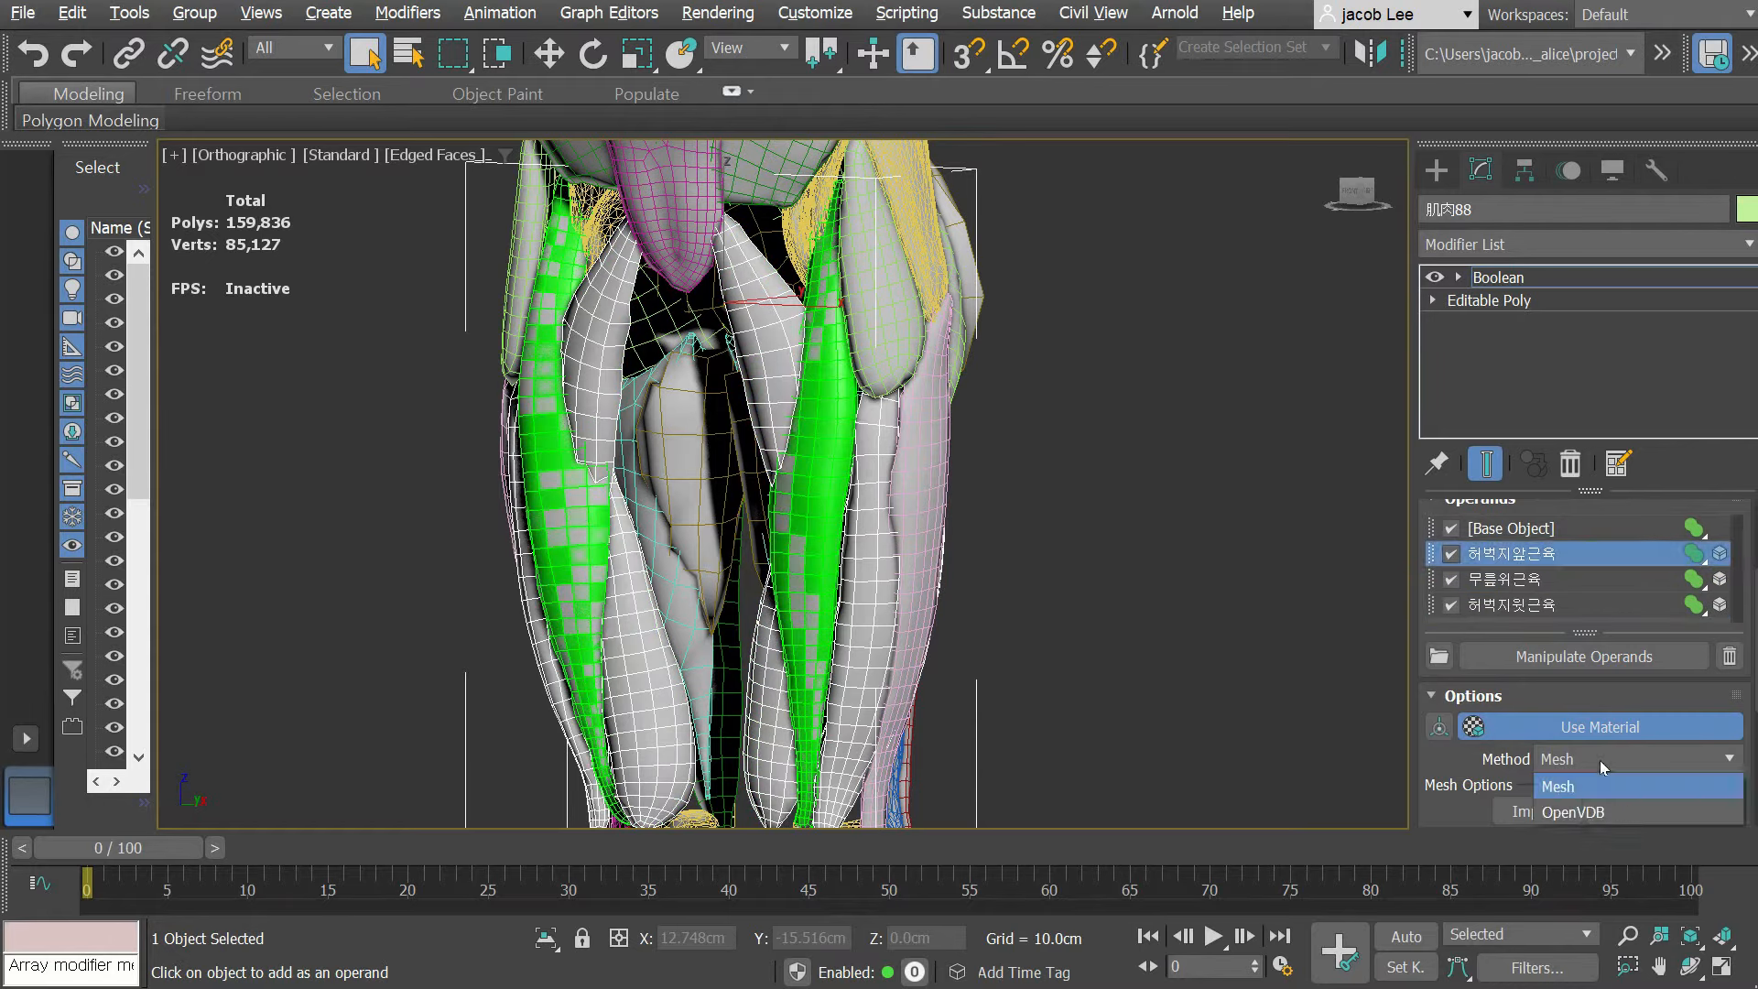
click(1574, 812)
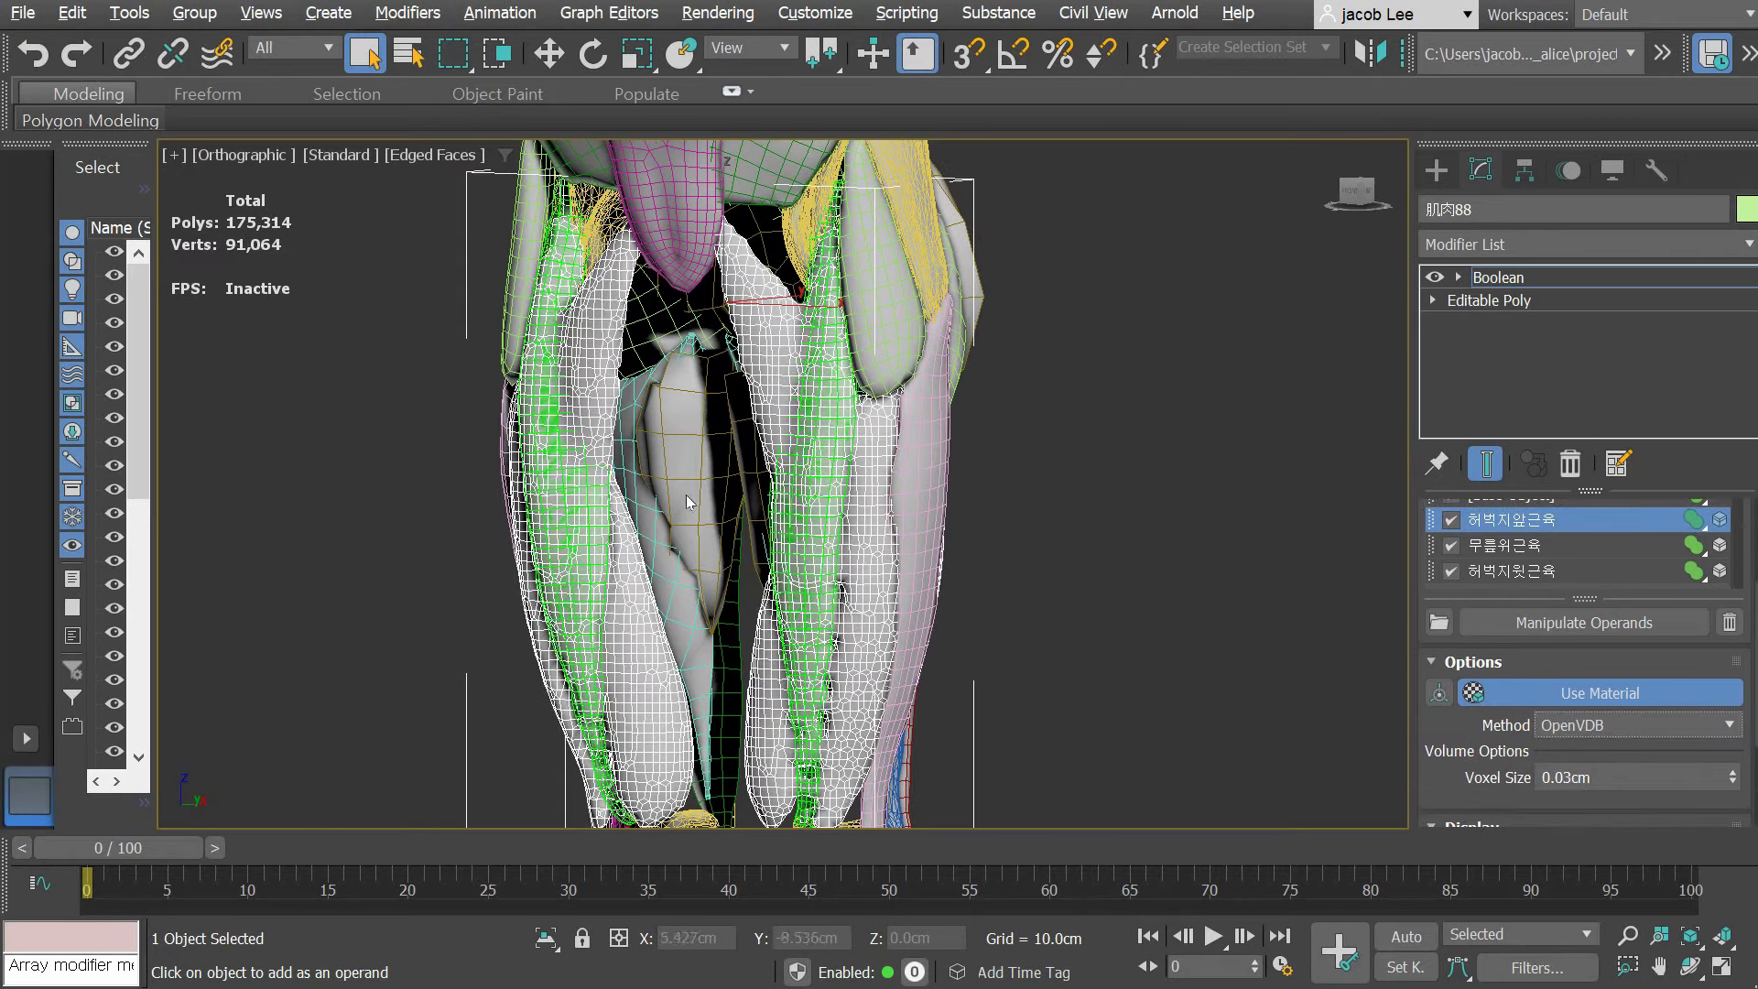
Step: Clear the operand highlight and set the OpenVDB voxel size to 0.05 cm
click(1174, 555)
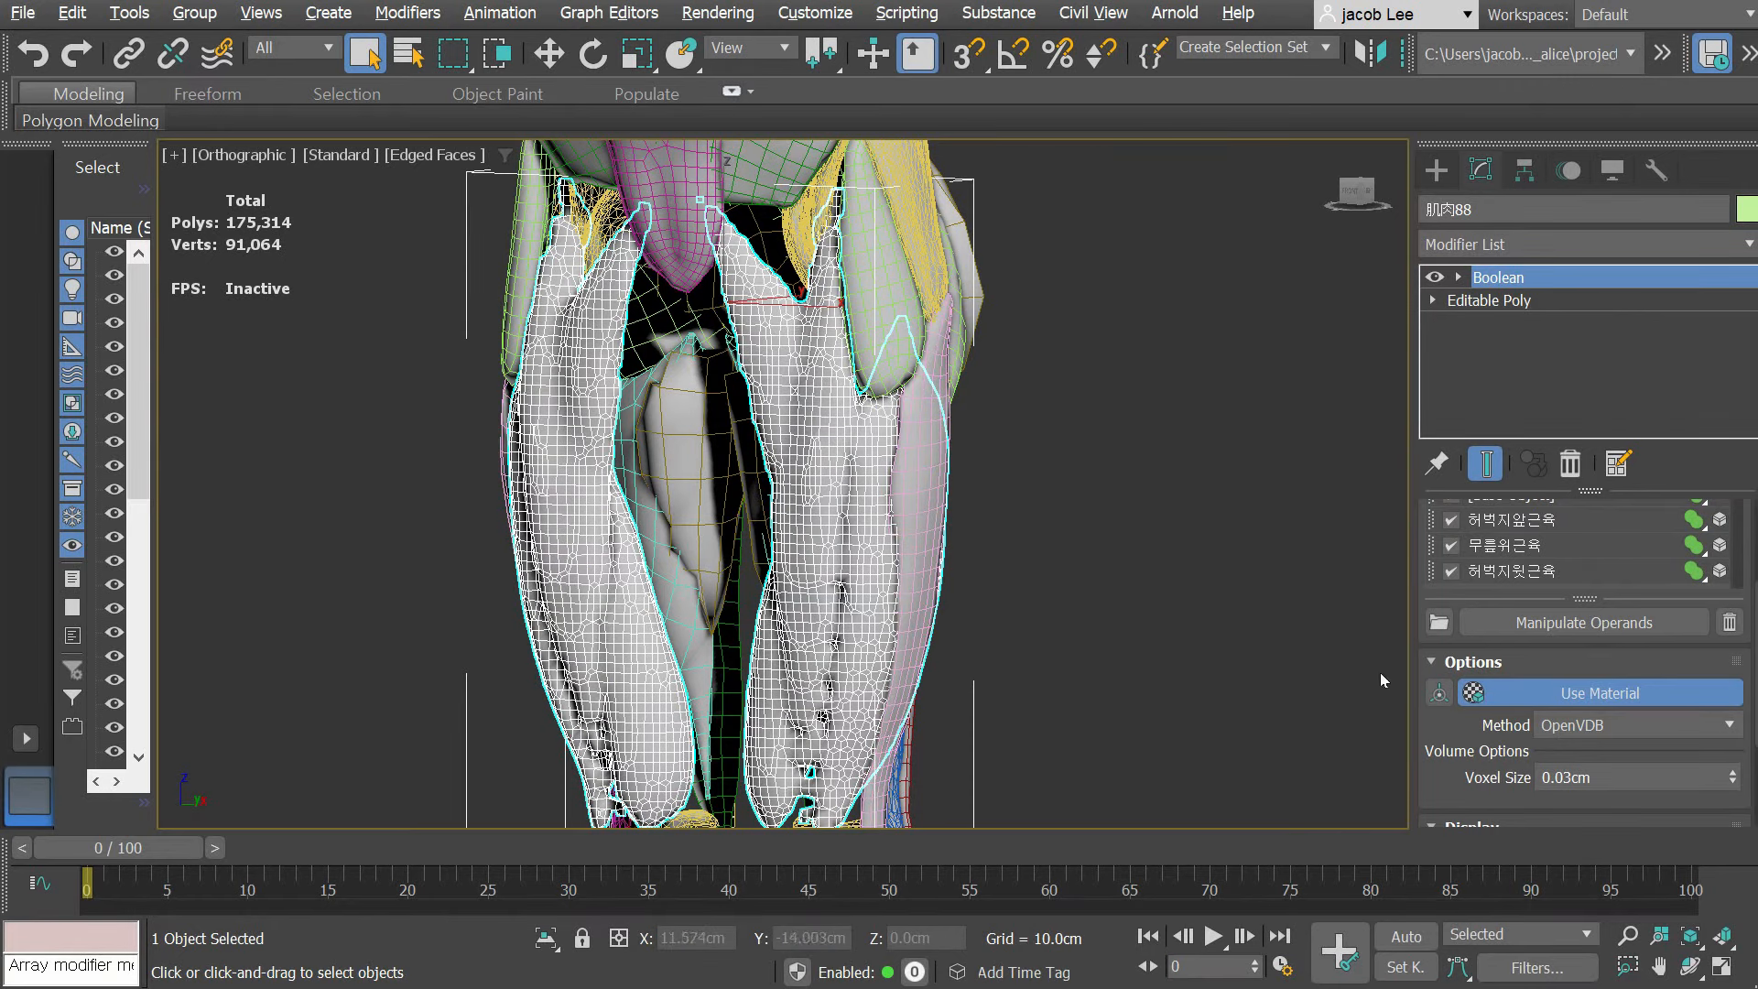
click(1563, 774)
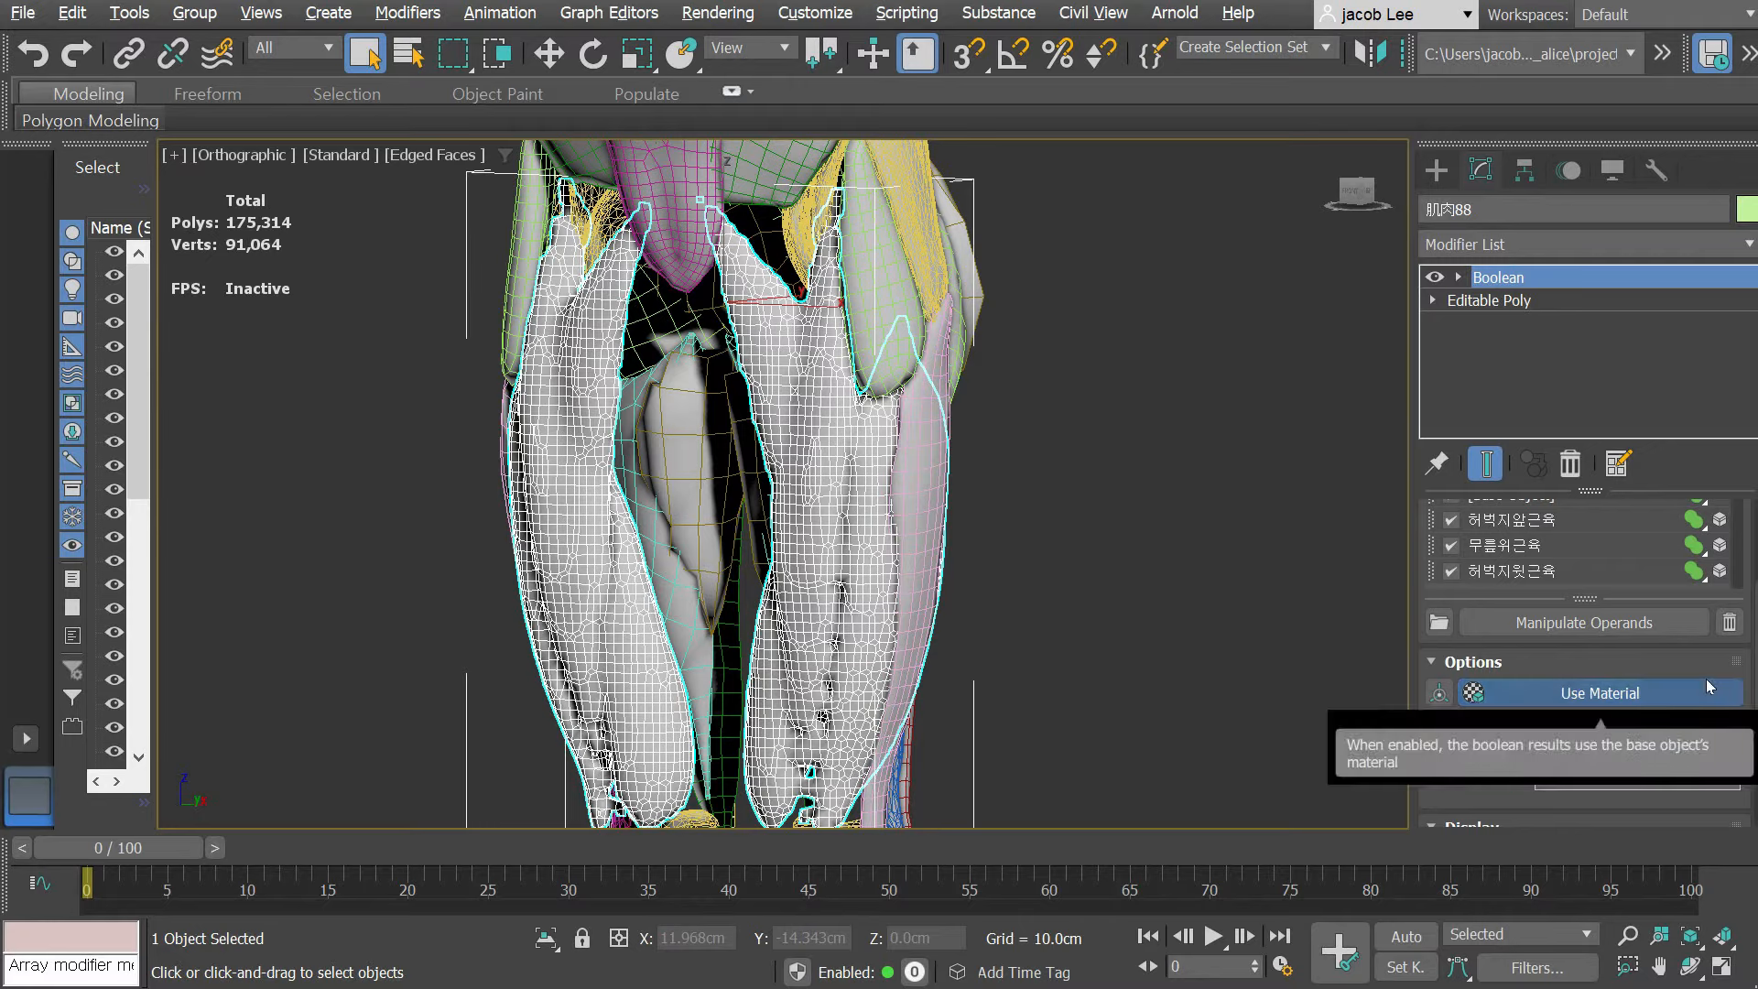
key(Return)
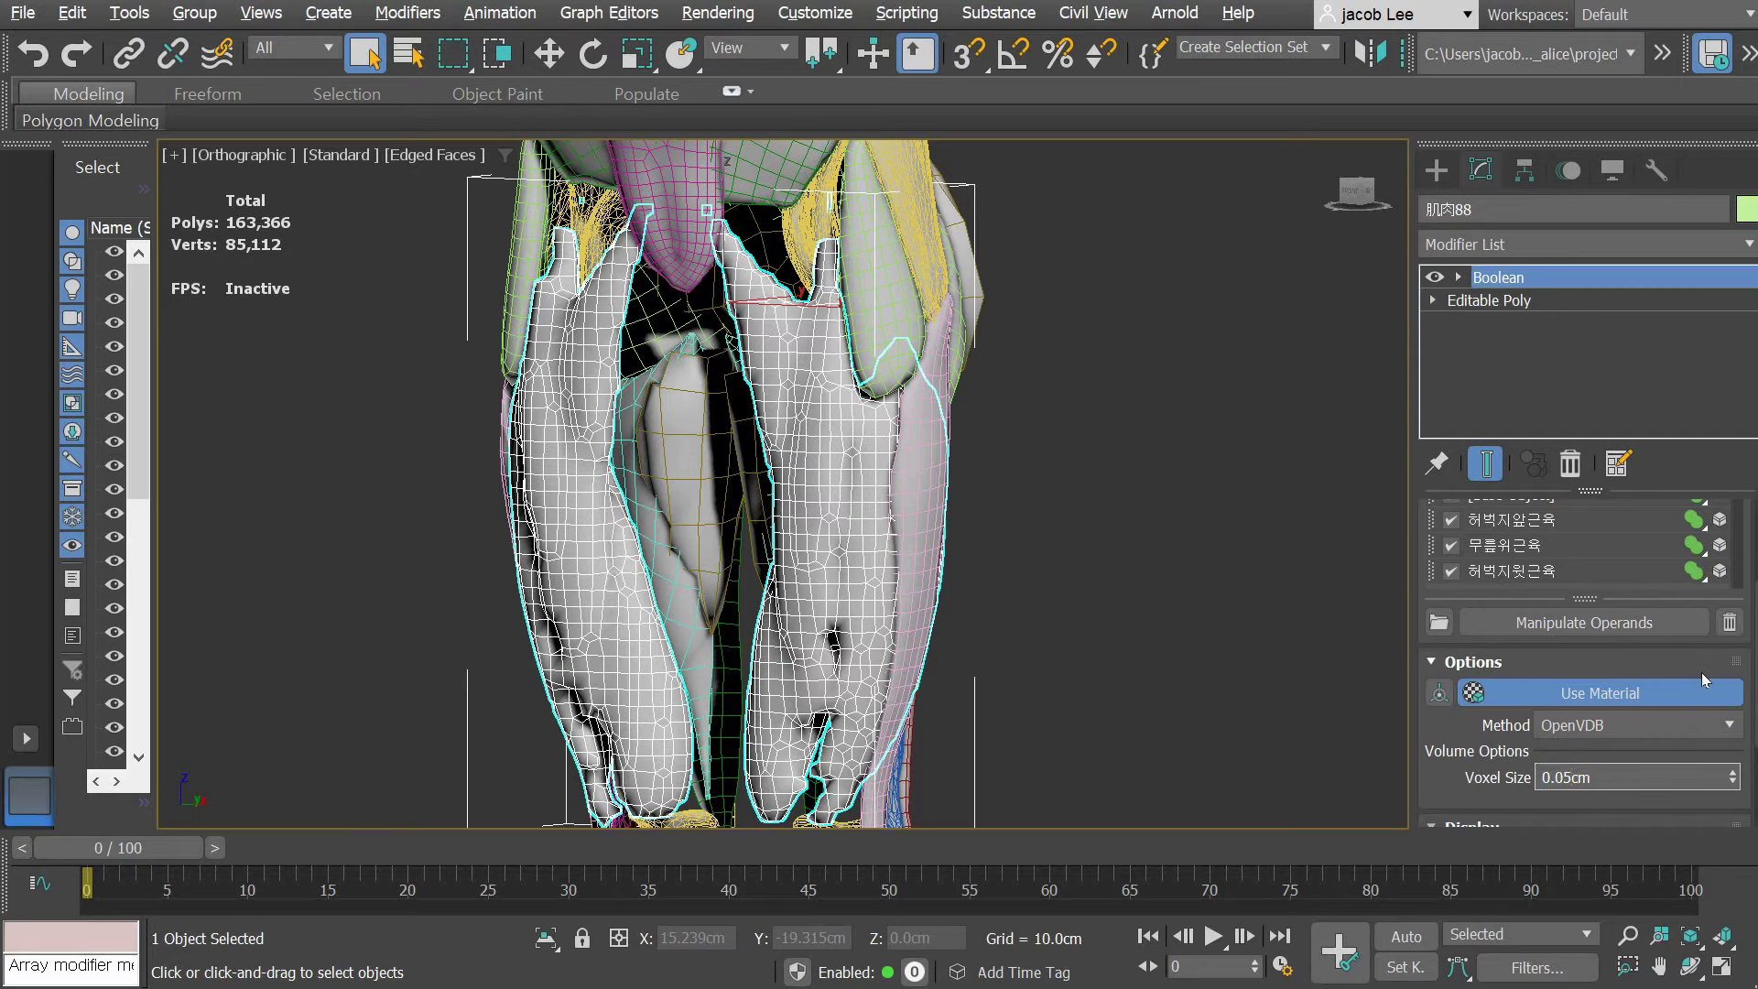
Step: Refine the merged leg muscles by setting the OpenVDB voxel size to 0.02 cm
text(2)
key(Return)
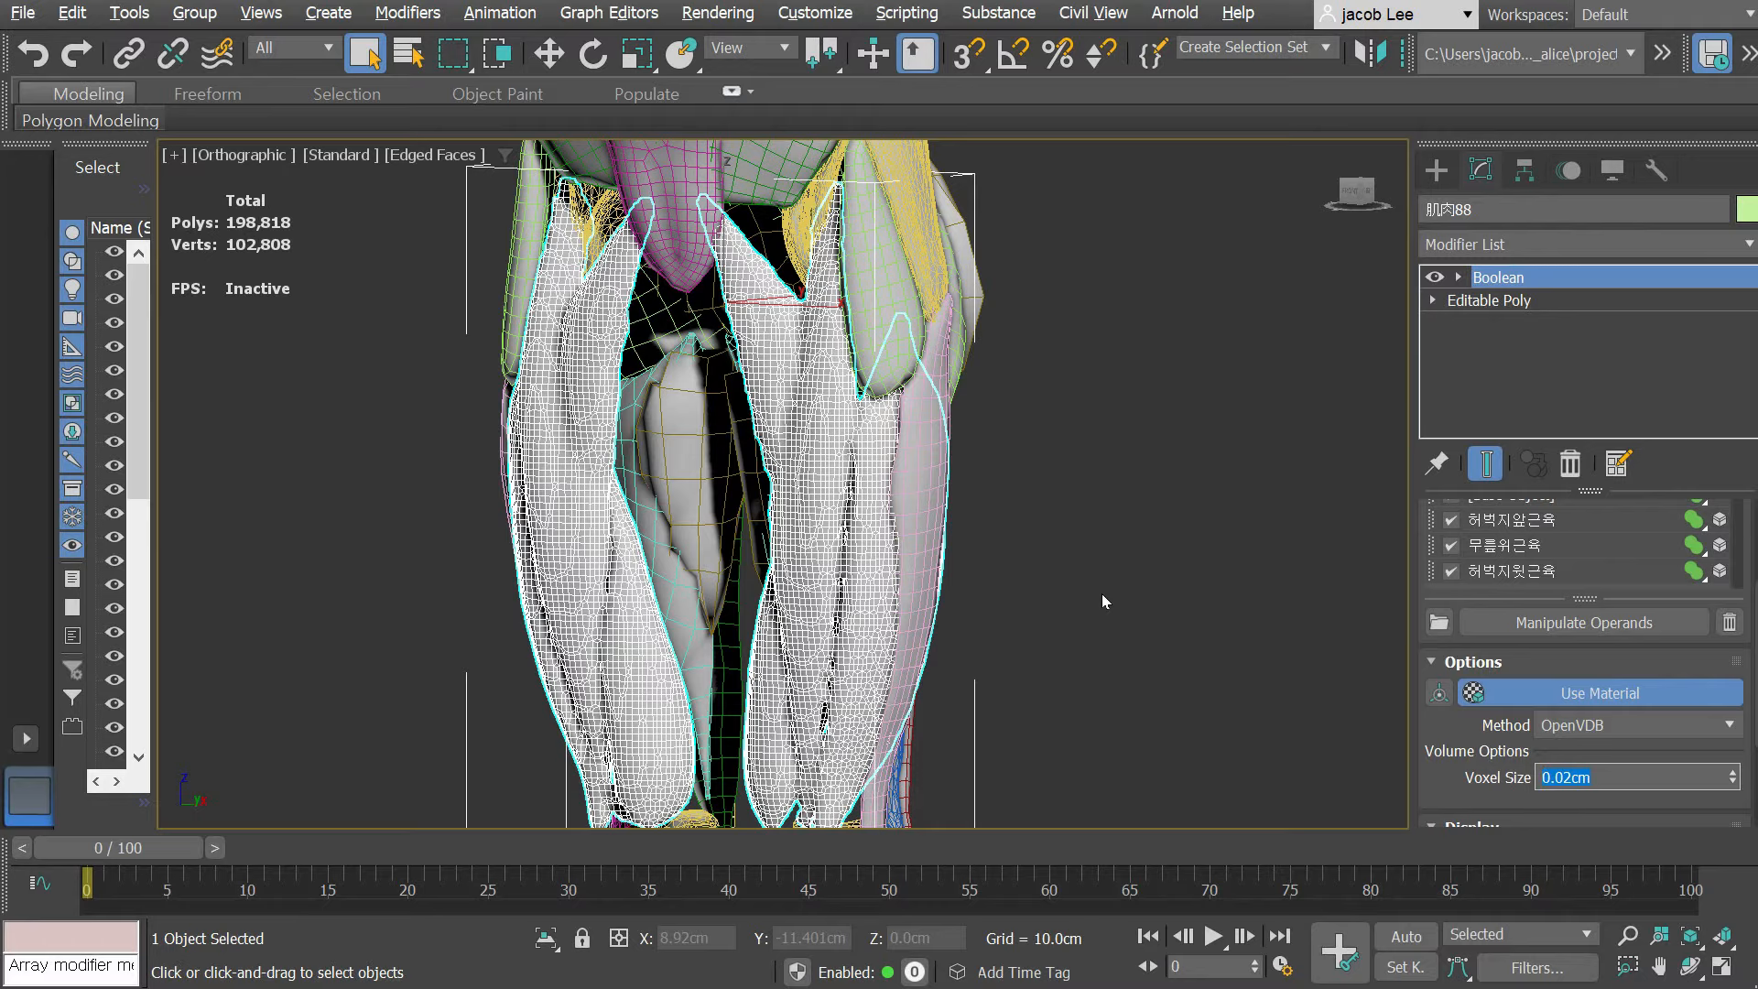
click(1572, 779)
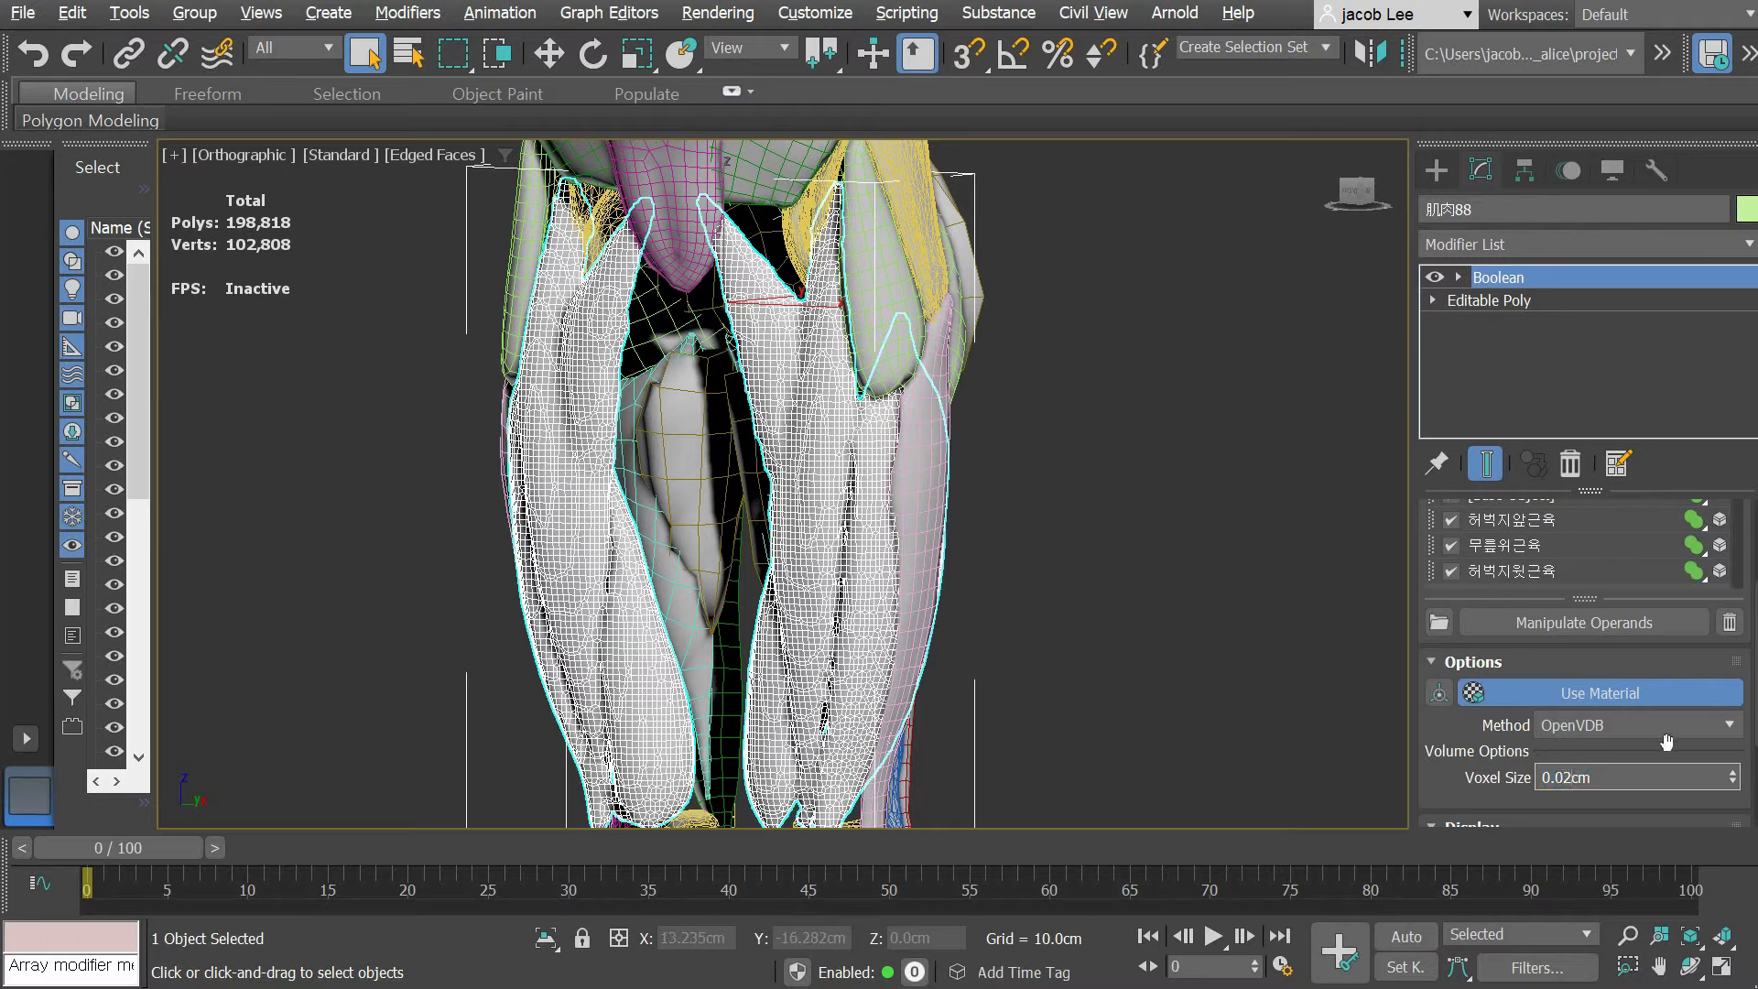
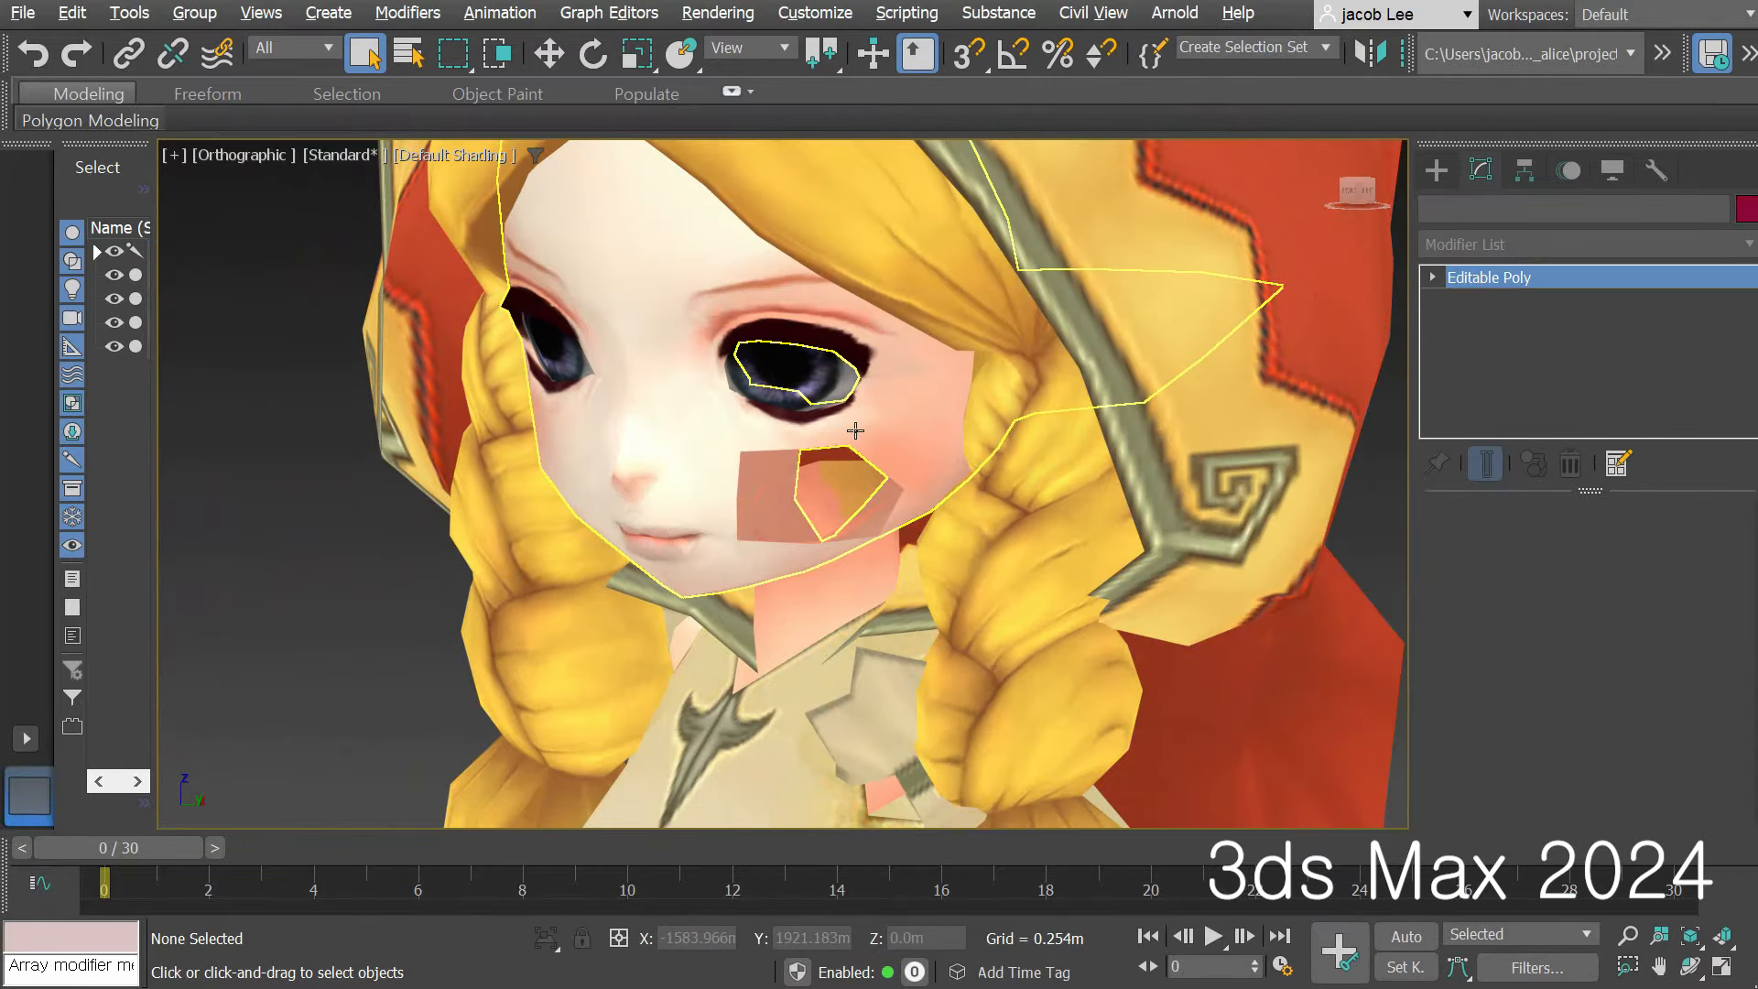
Step: Select the girl's face mesh and, at Border level, select the open edge loop around the cheek hole
click(855, 430)
click(1583, 549)
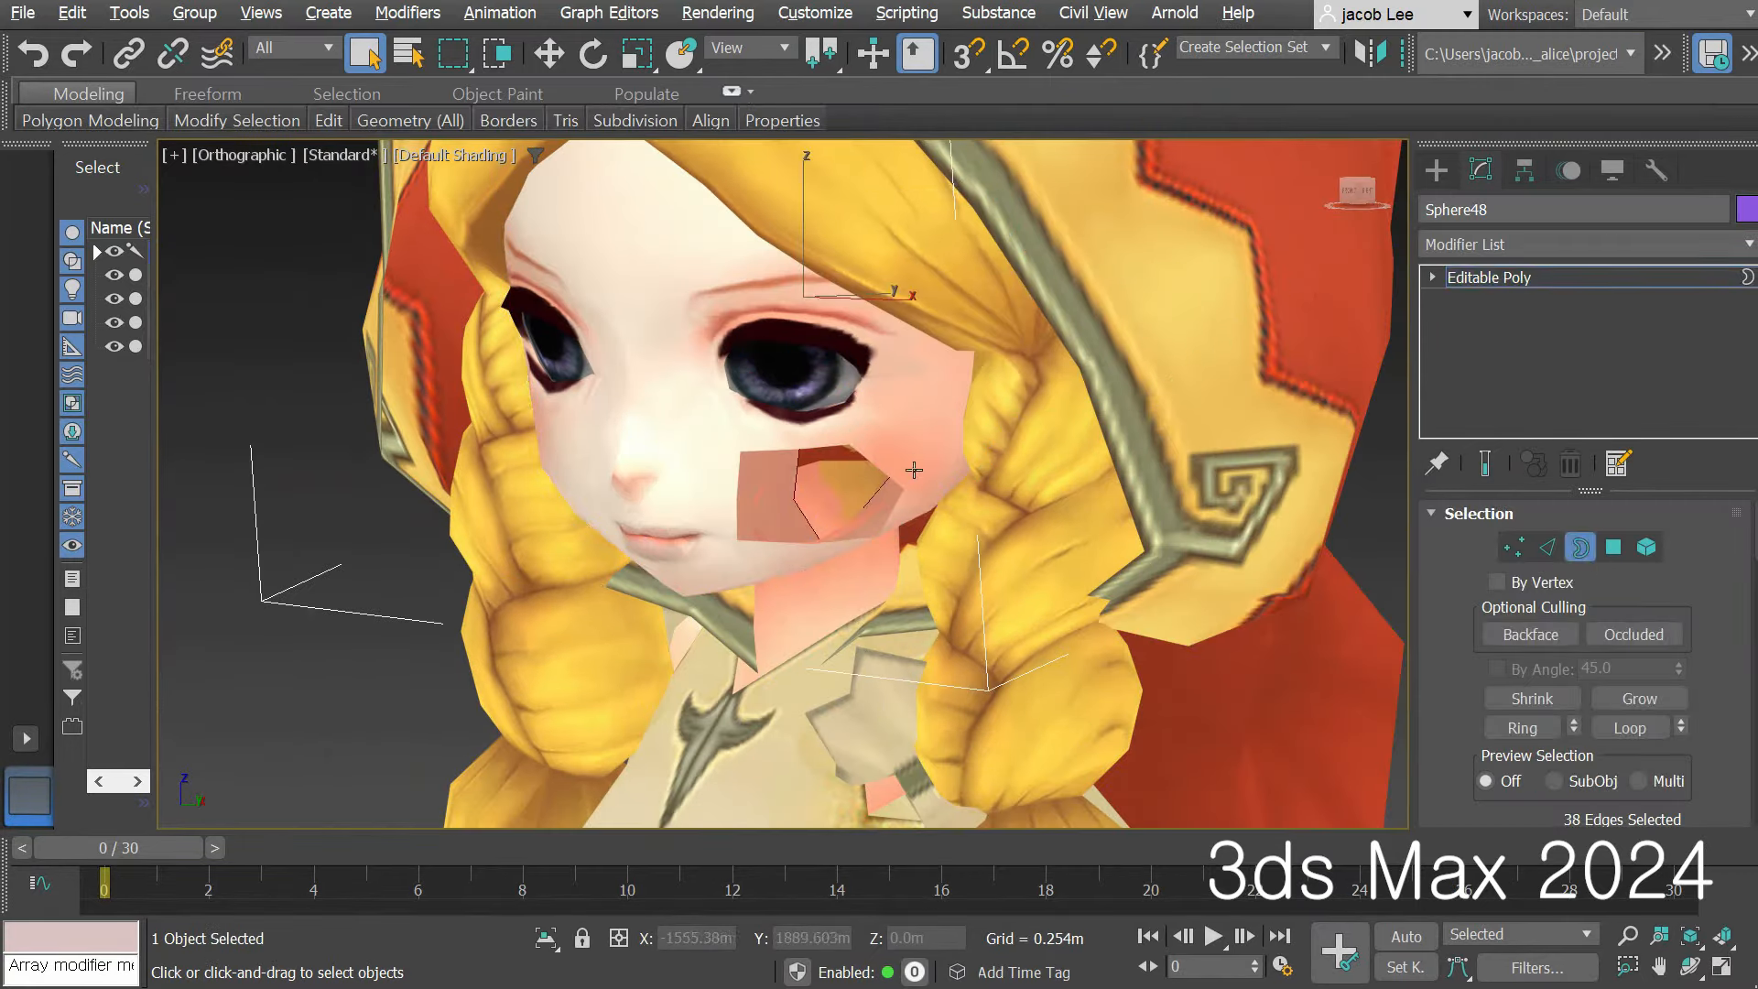
click(801, 448)
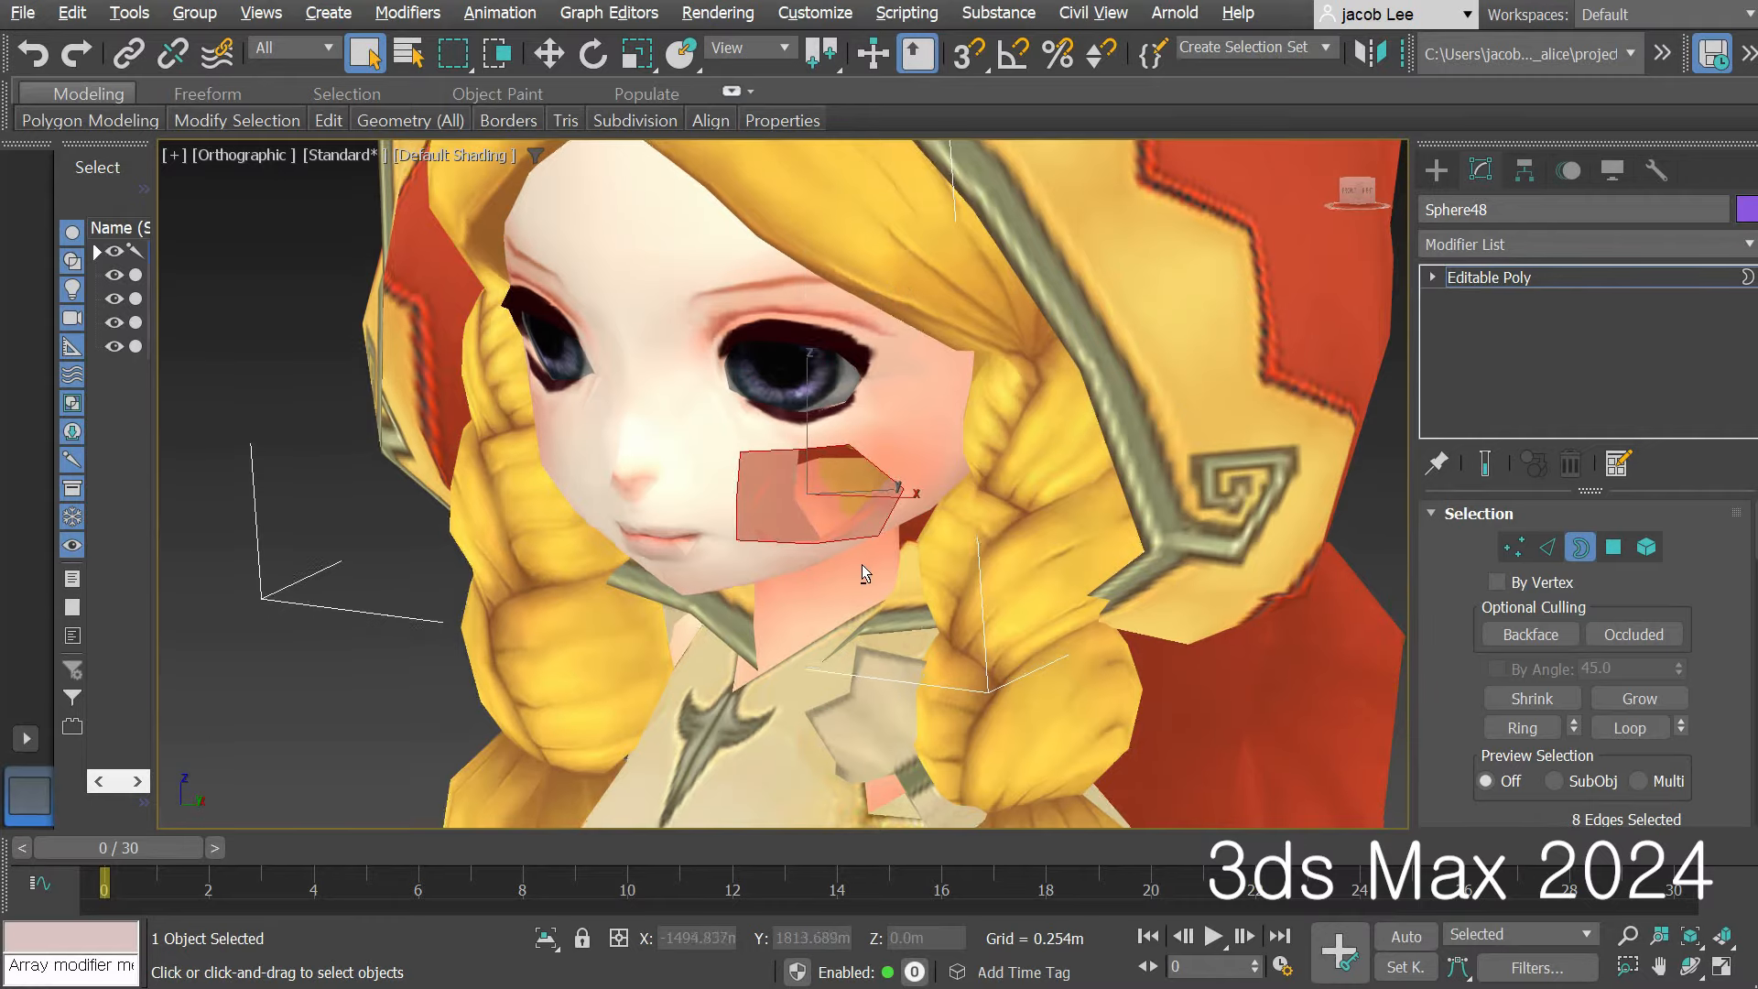
mouse_move(861, 564)
alt+middle_down()
mouse_move(898, 560)
mouse_move(881, 568)
alt+middle_up()
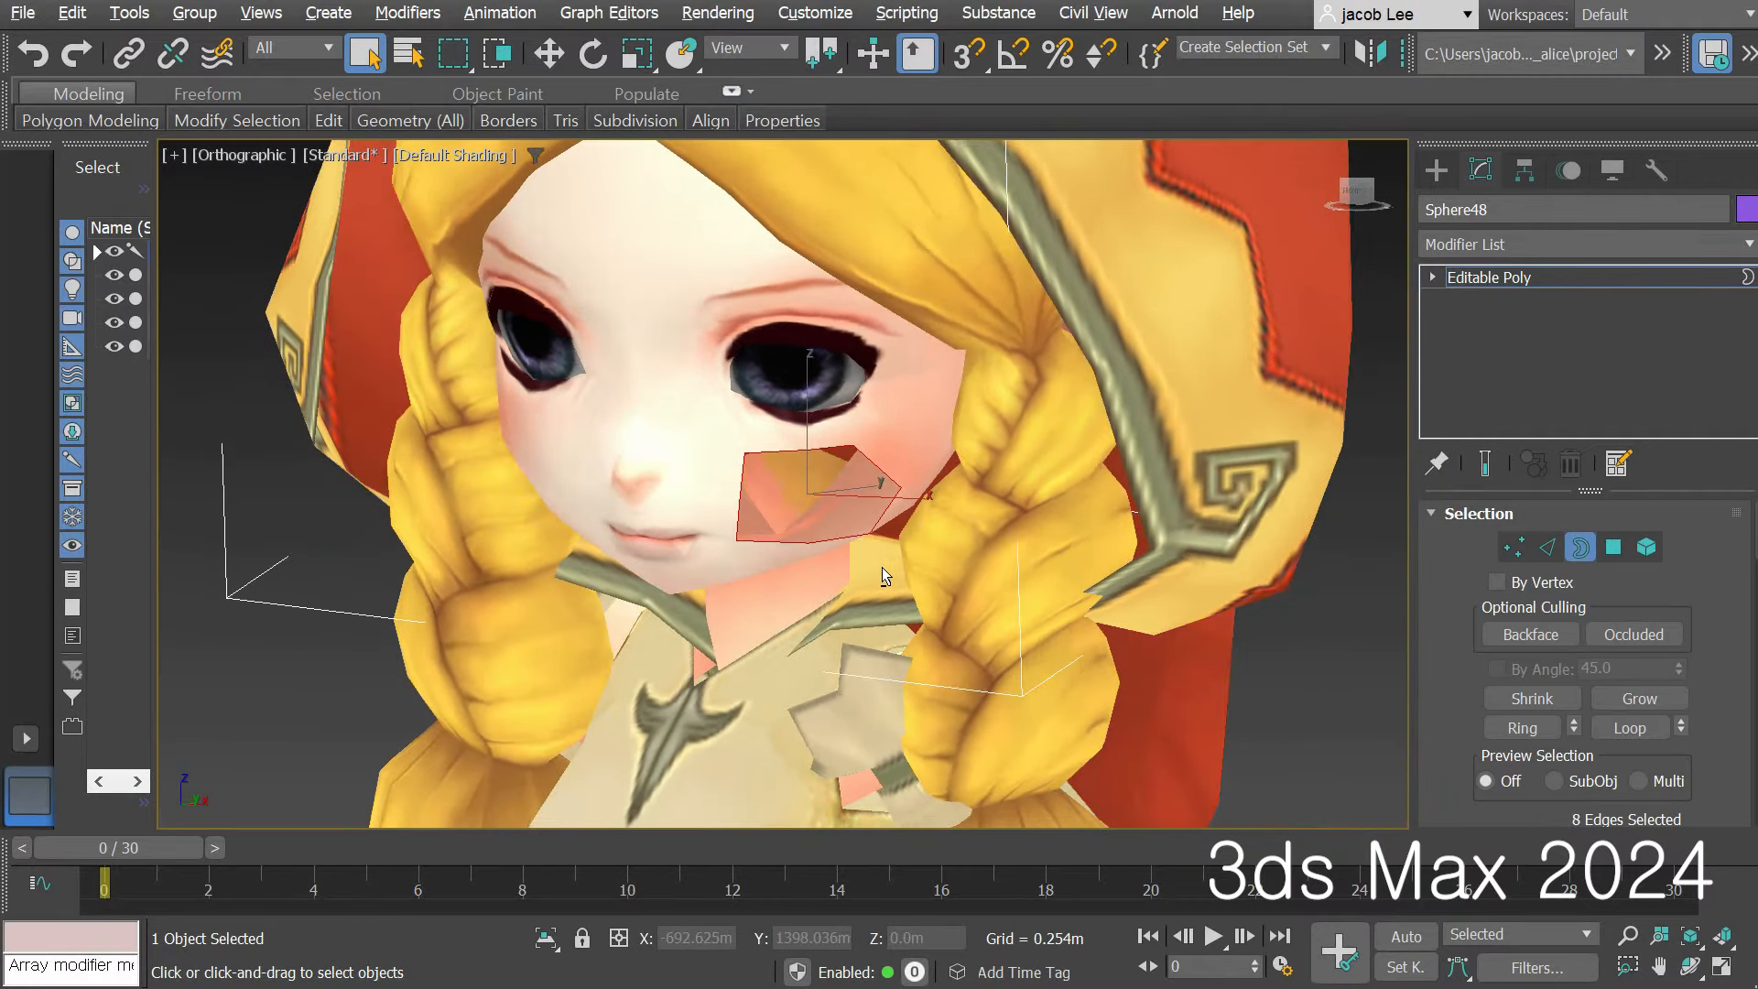
Step: Cap the selected open border around the hole in the girl's cheek and inspect the filled surface up close
scroll(1525, 739, down, 5)
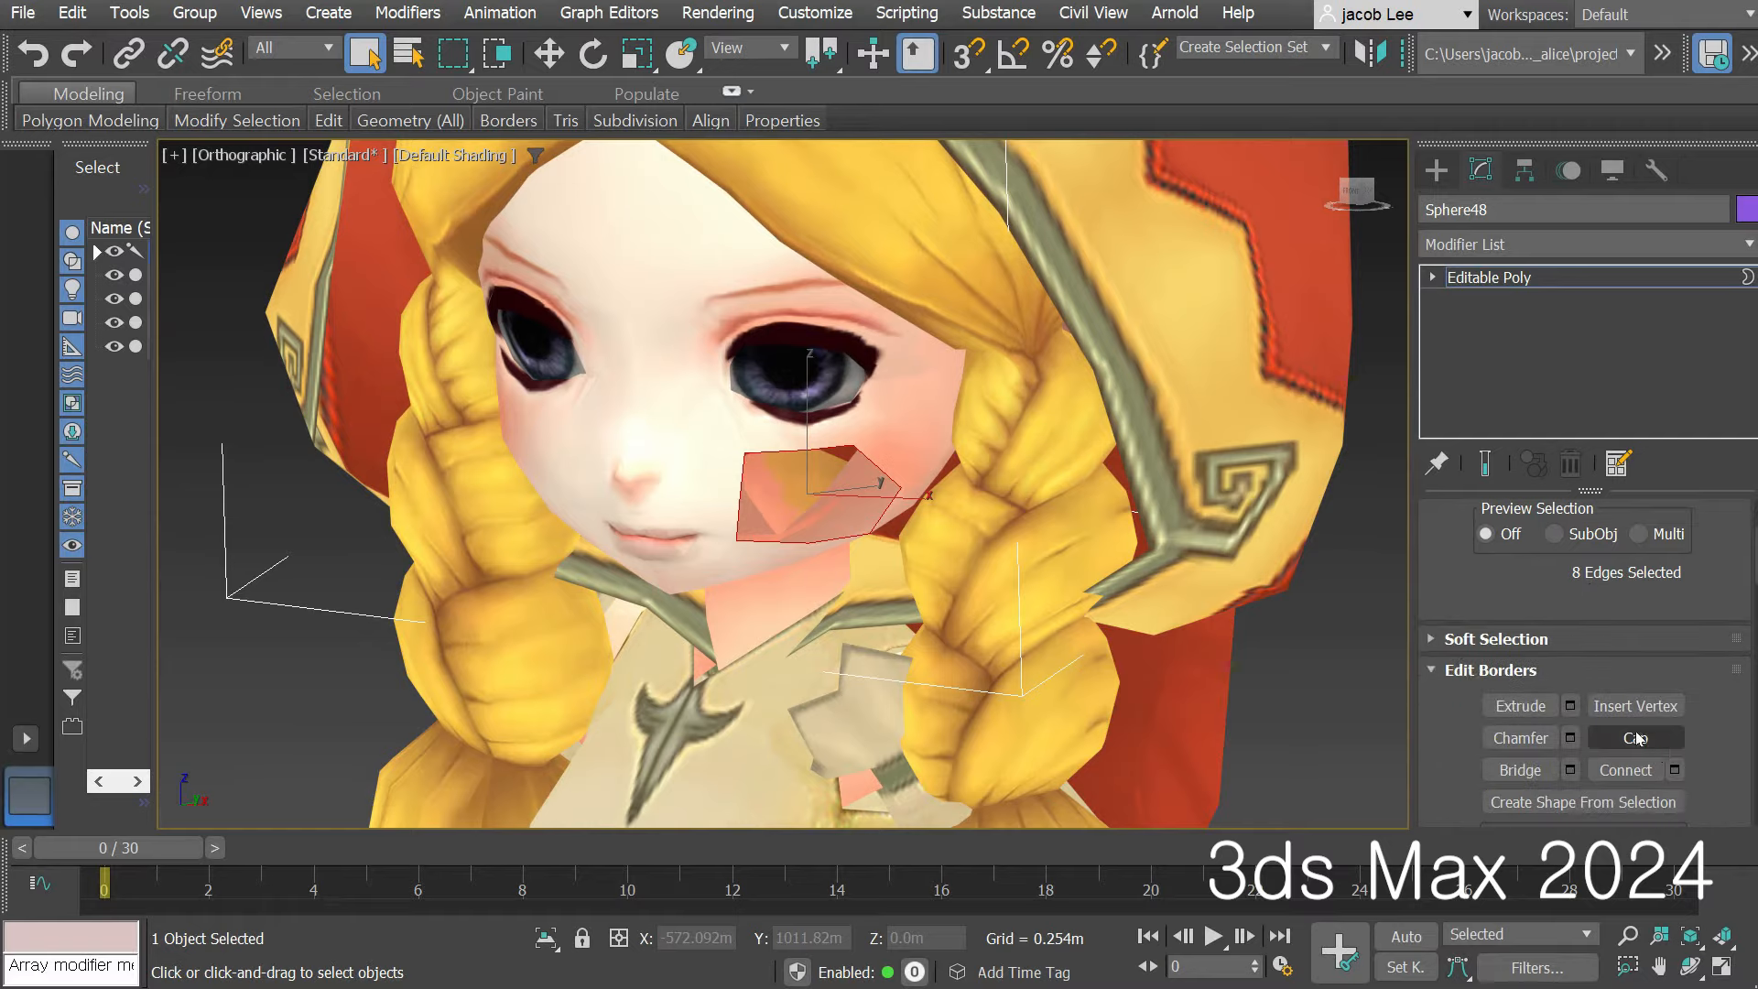
click(1636, 740)
alt+middle_drag(975, 535, 866, 544)
scroll(822, 465, up, 3)
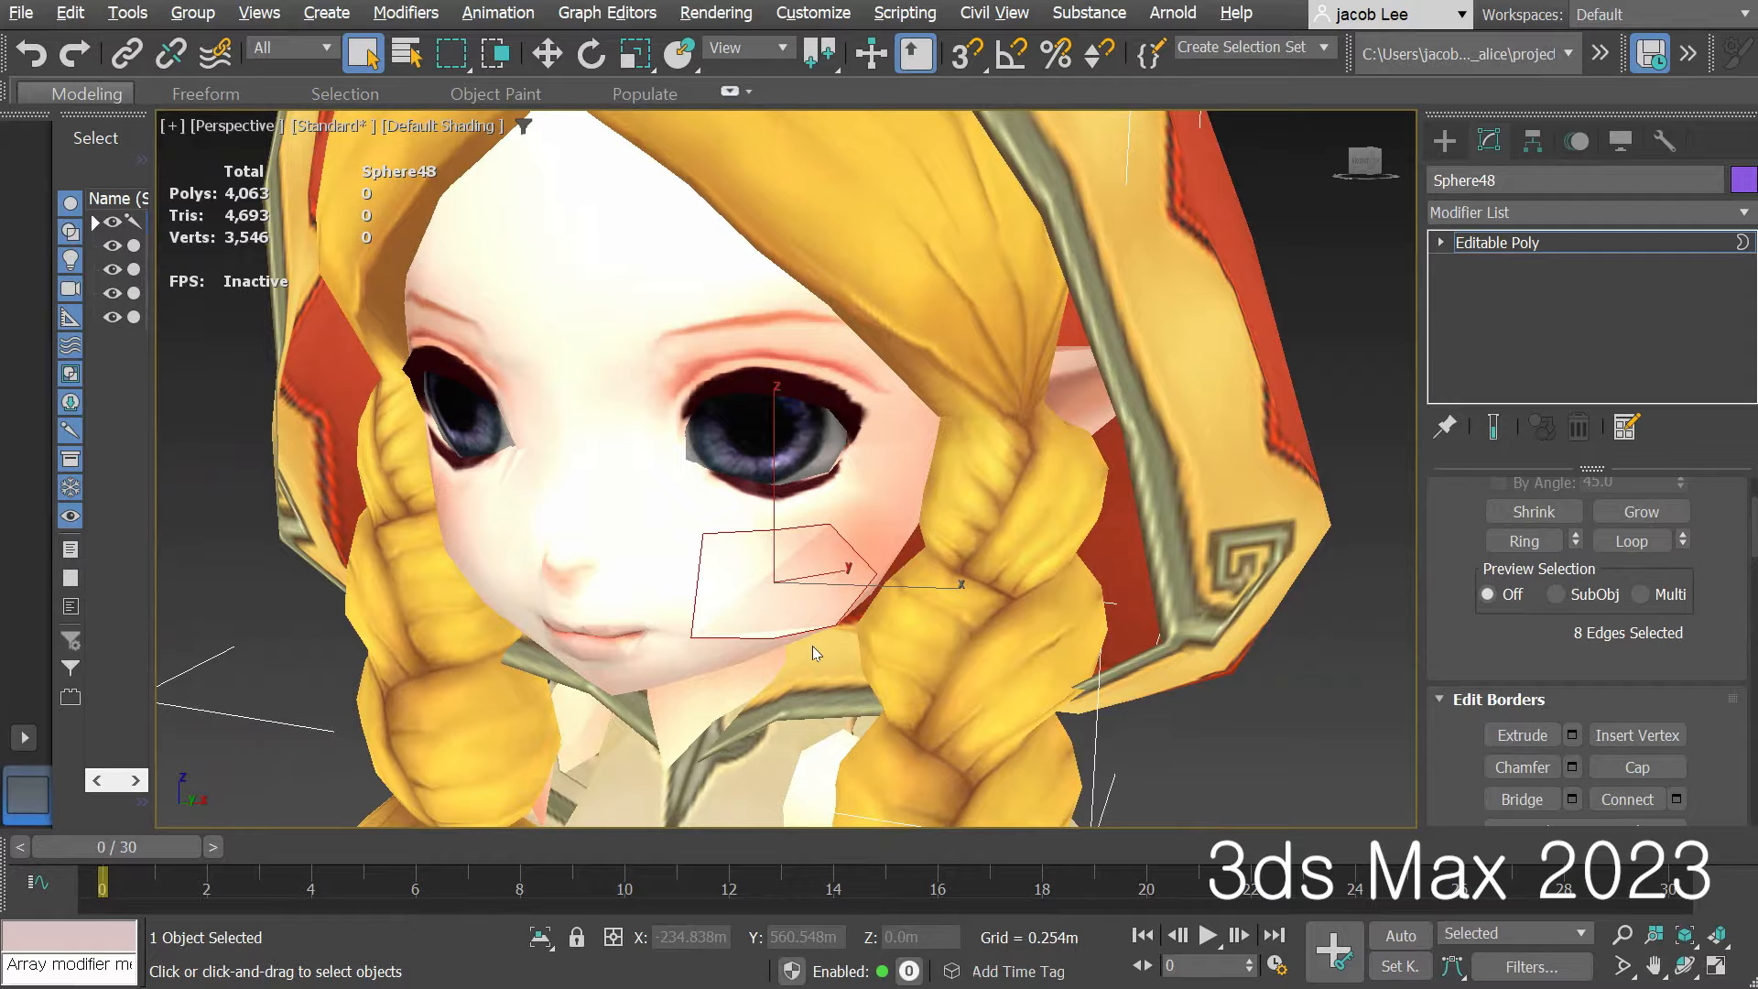
alt+middle_drag(811, 645, 851, 657)
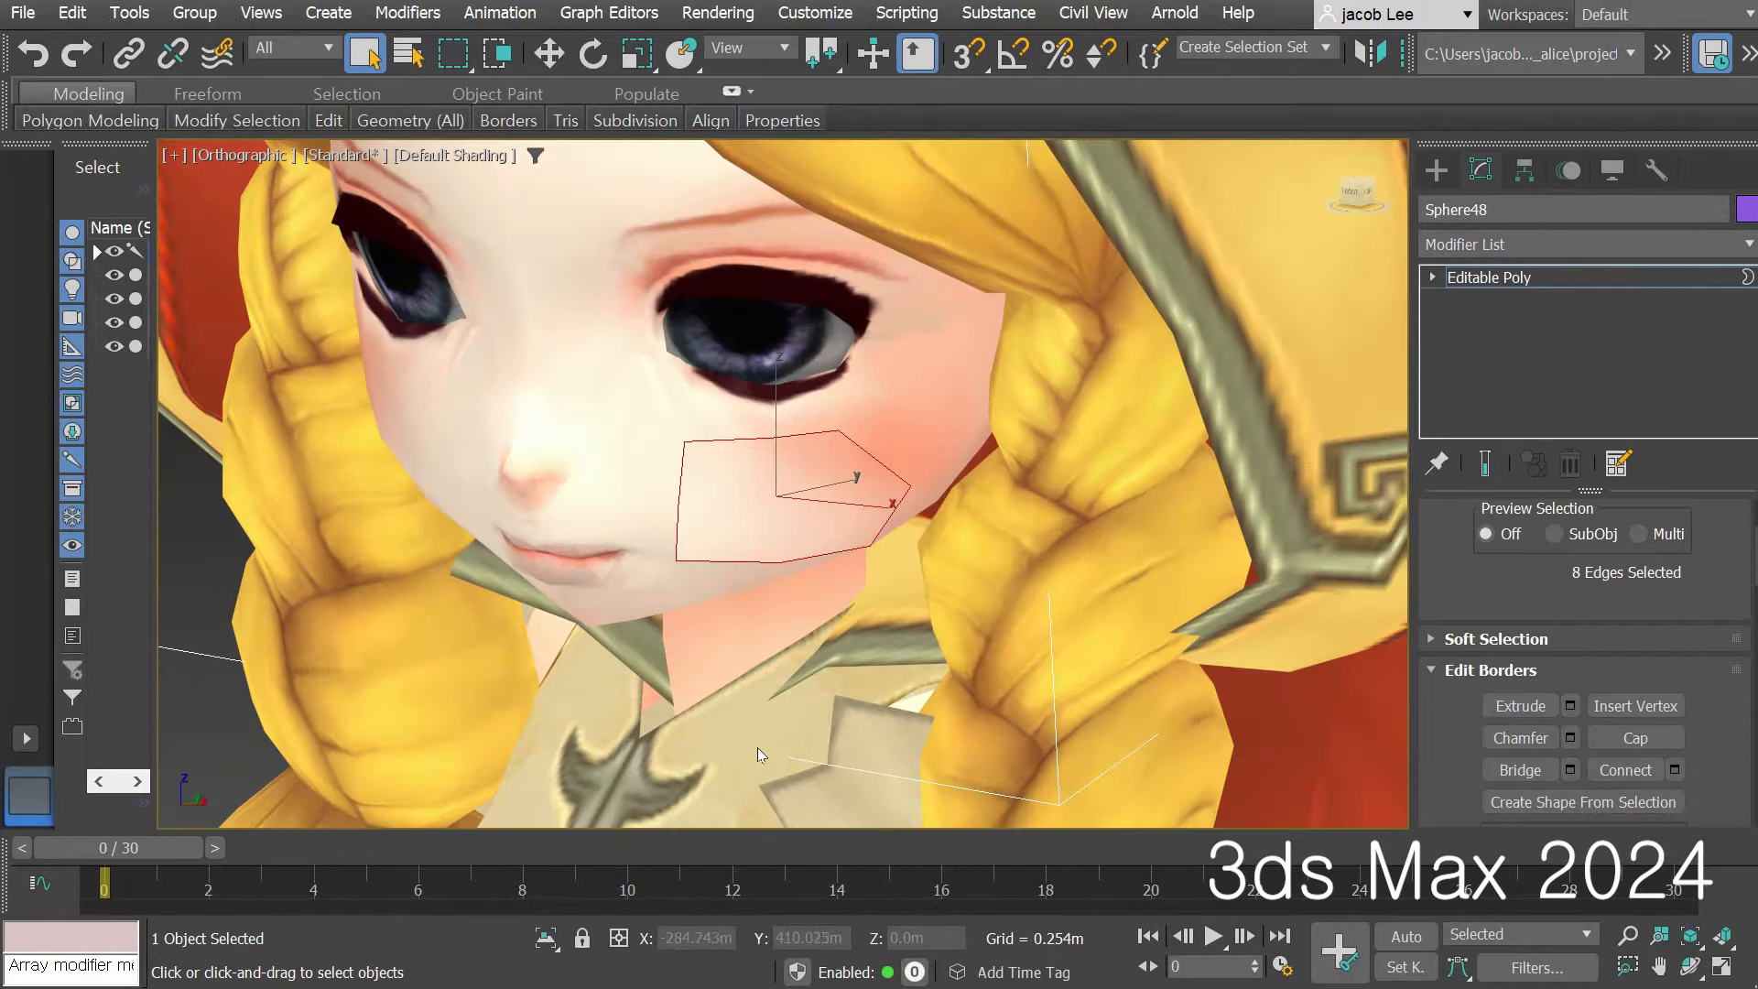
alt+middle_drag(756, 747, 761, 587)
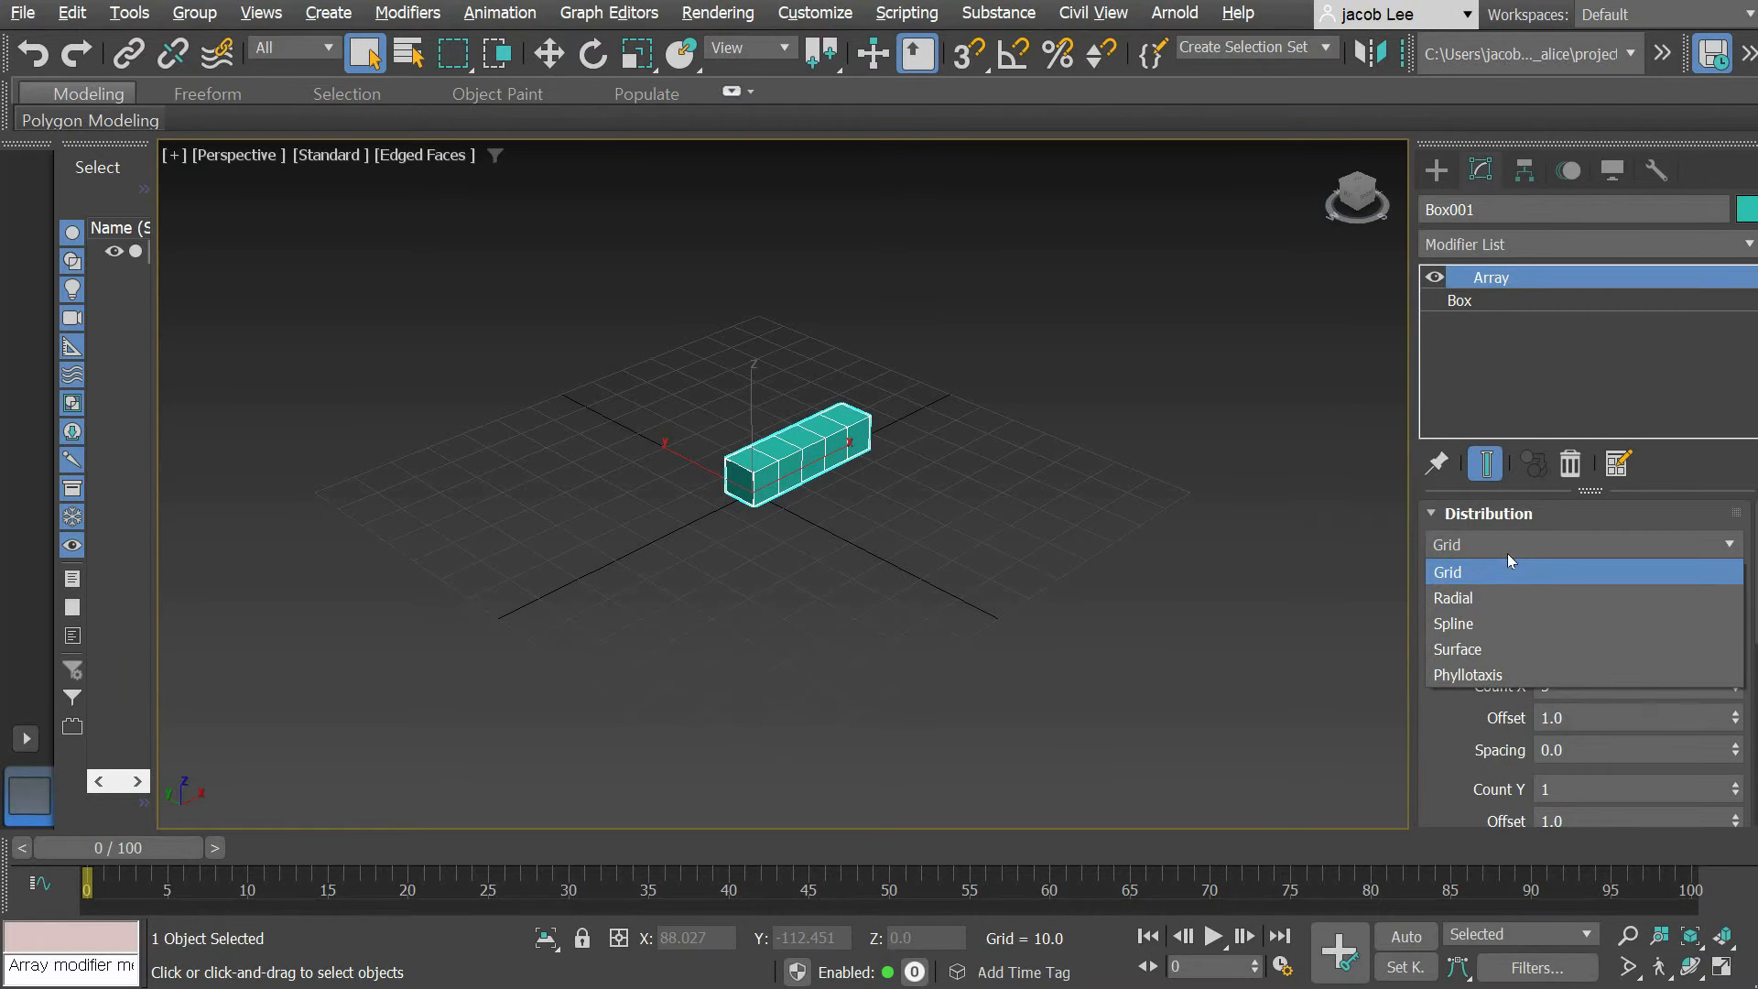
Step: Set the box Array to Phyllotaxis distribution with strength 113.6%, count 109, start radius 8.7 and end radius 109.1
click(1522, 673)
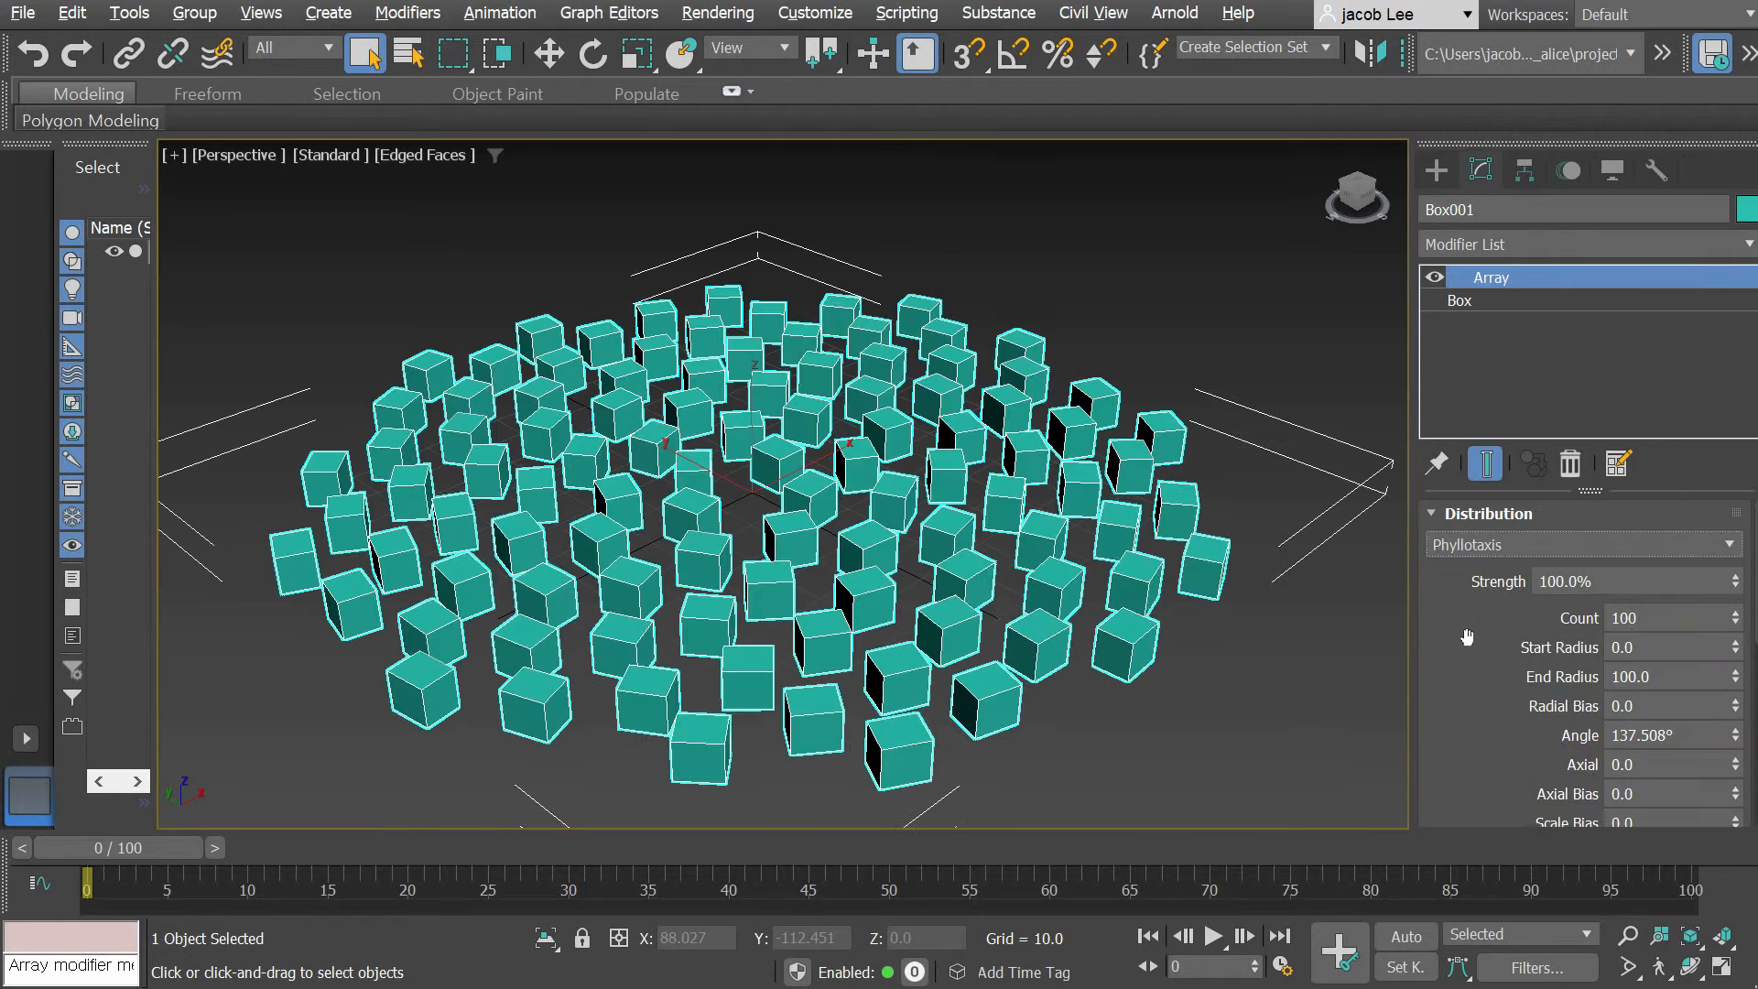
scroll(1494, 659, down, 1)
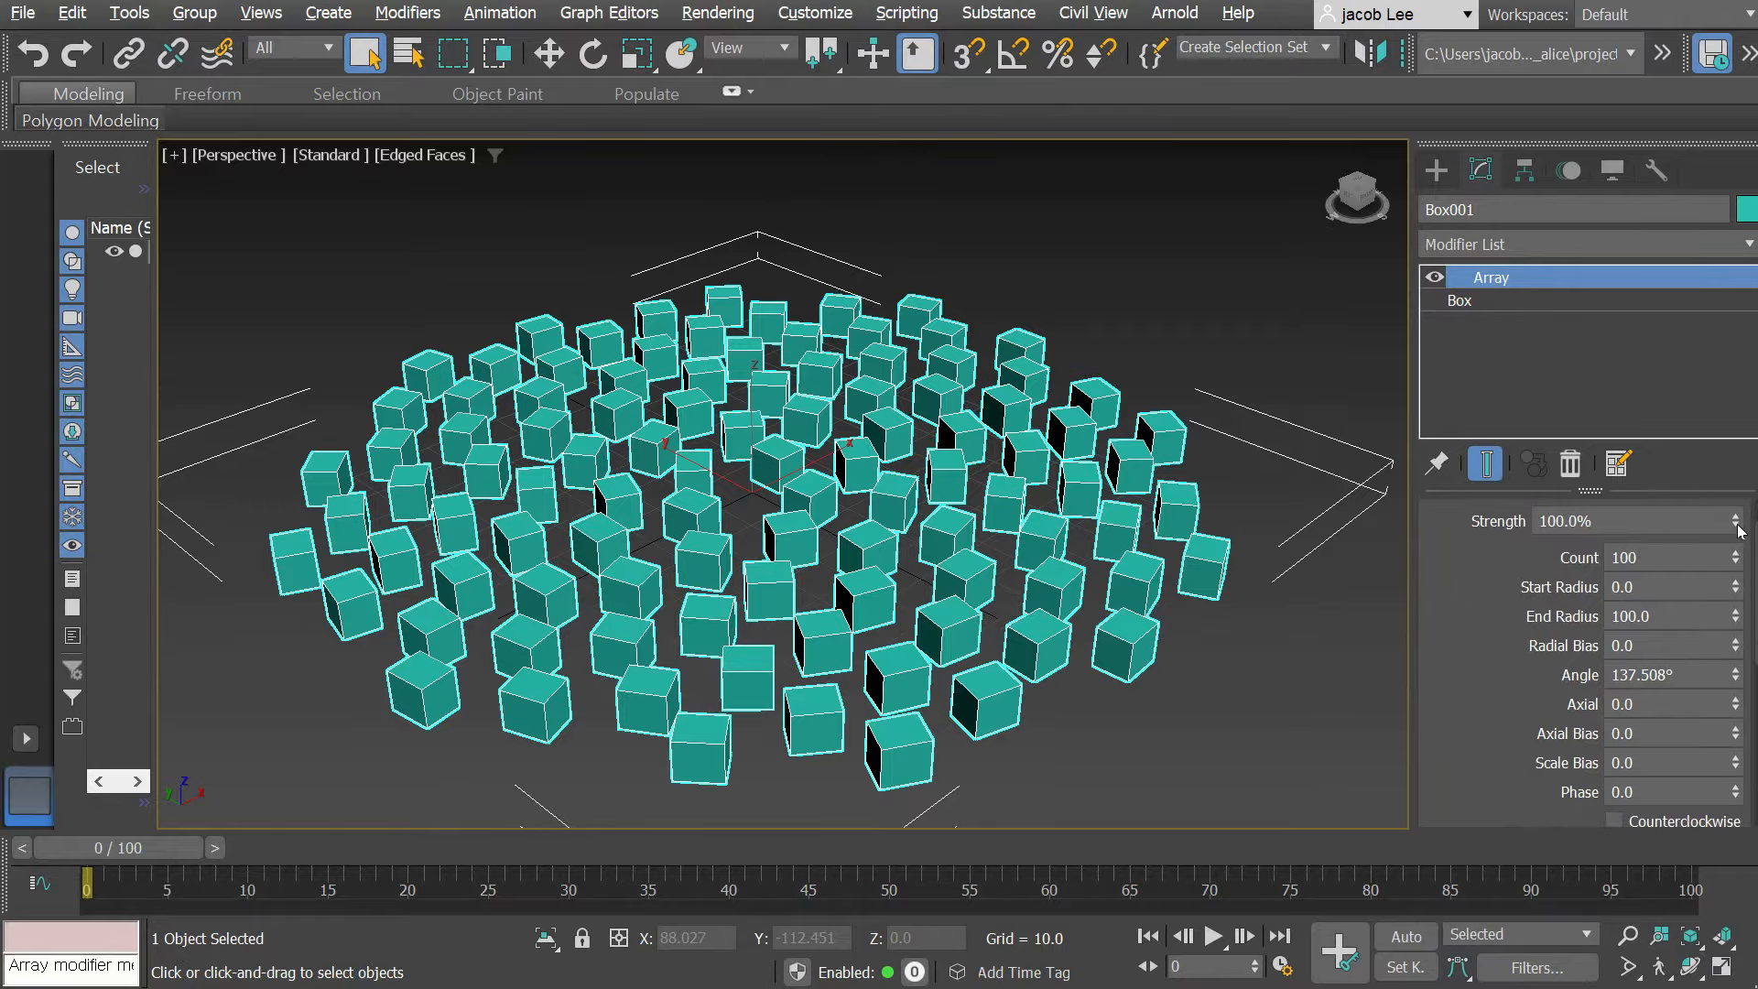
drag(1737, 529, 1726, 491)
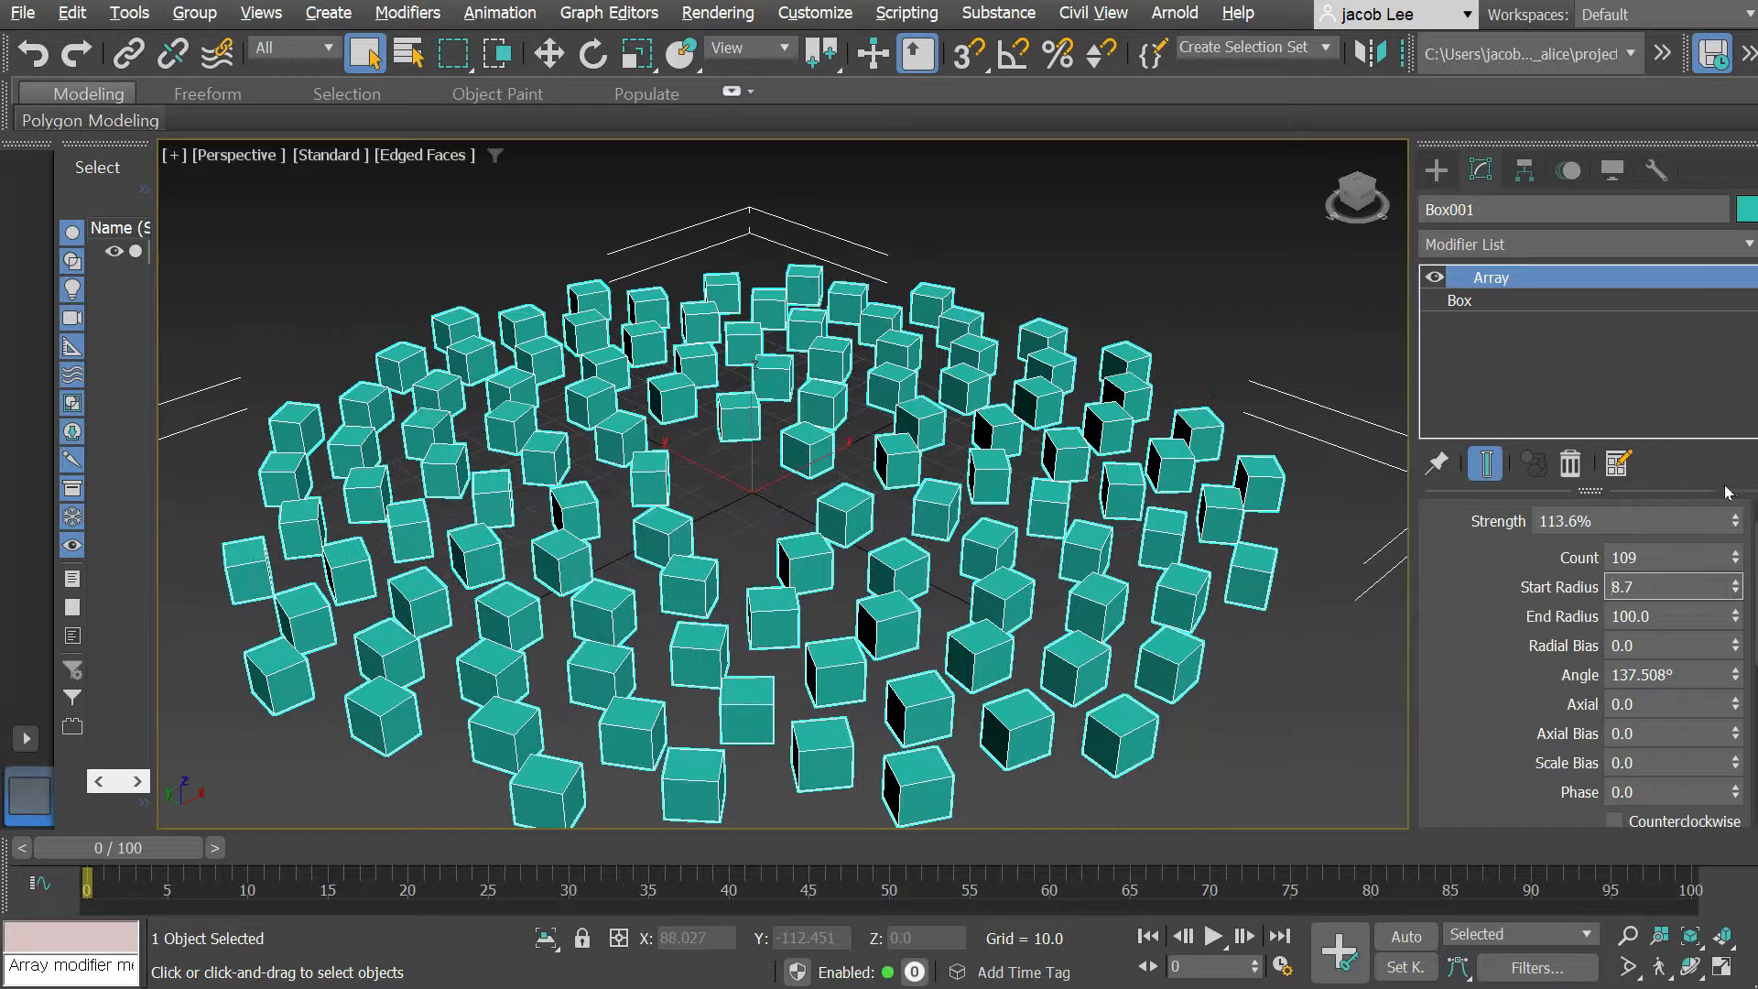
drag(1736, 619, 1709, 590)
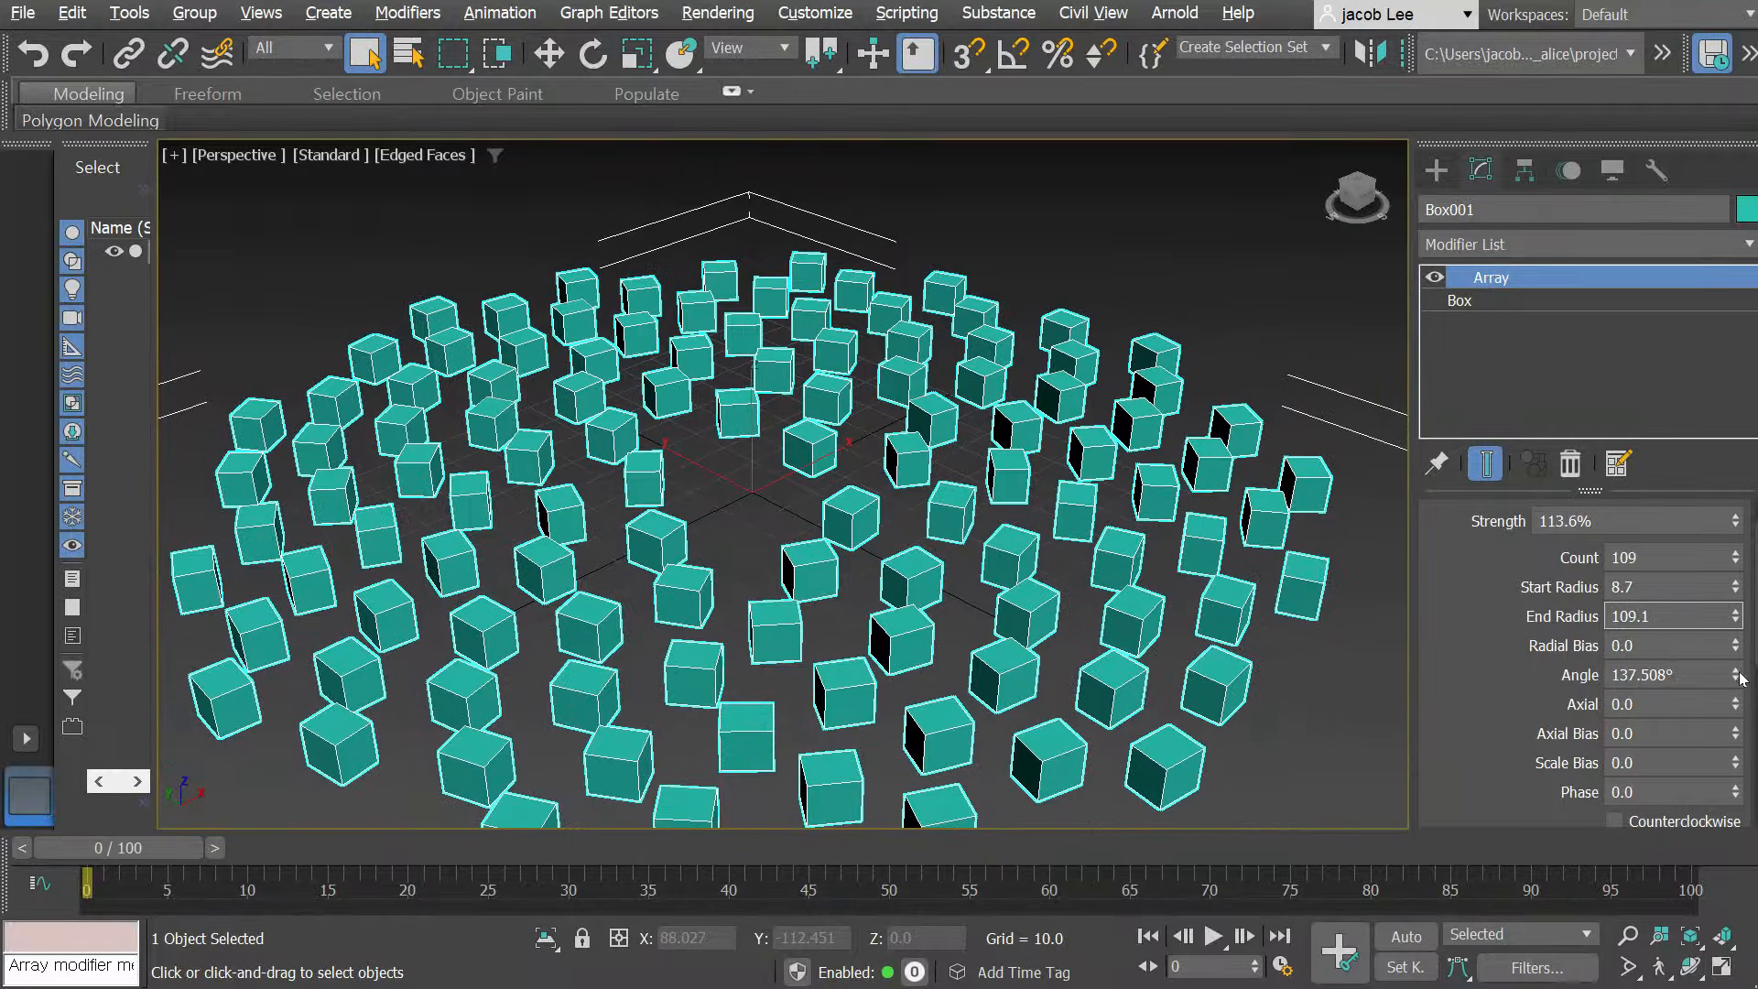
Step: Adjust the phyllotaxis pattern to angle 137.888°, axial -4.5, scale bias -2.3 and phase -40.1
drag(1737, 678, 1720, 593)
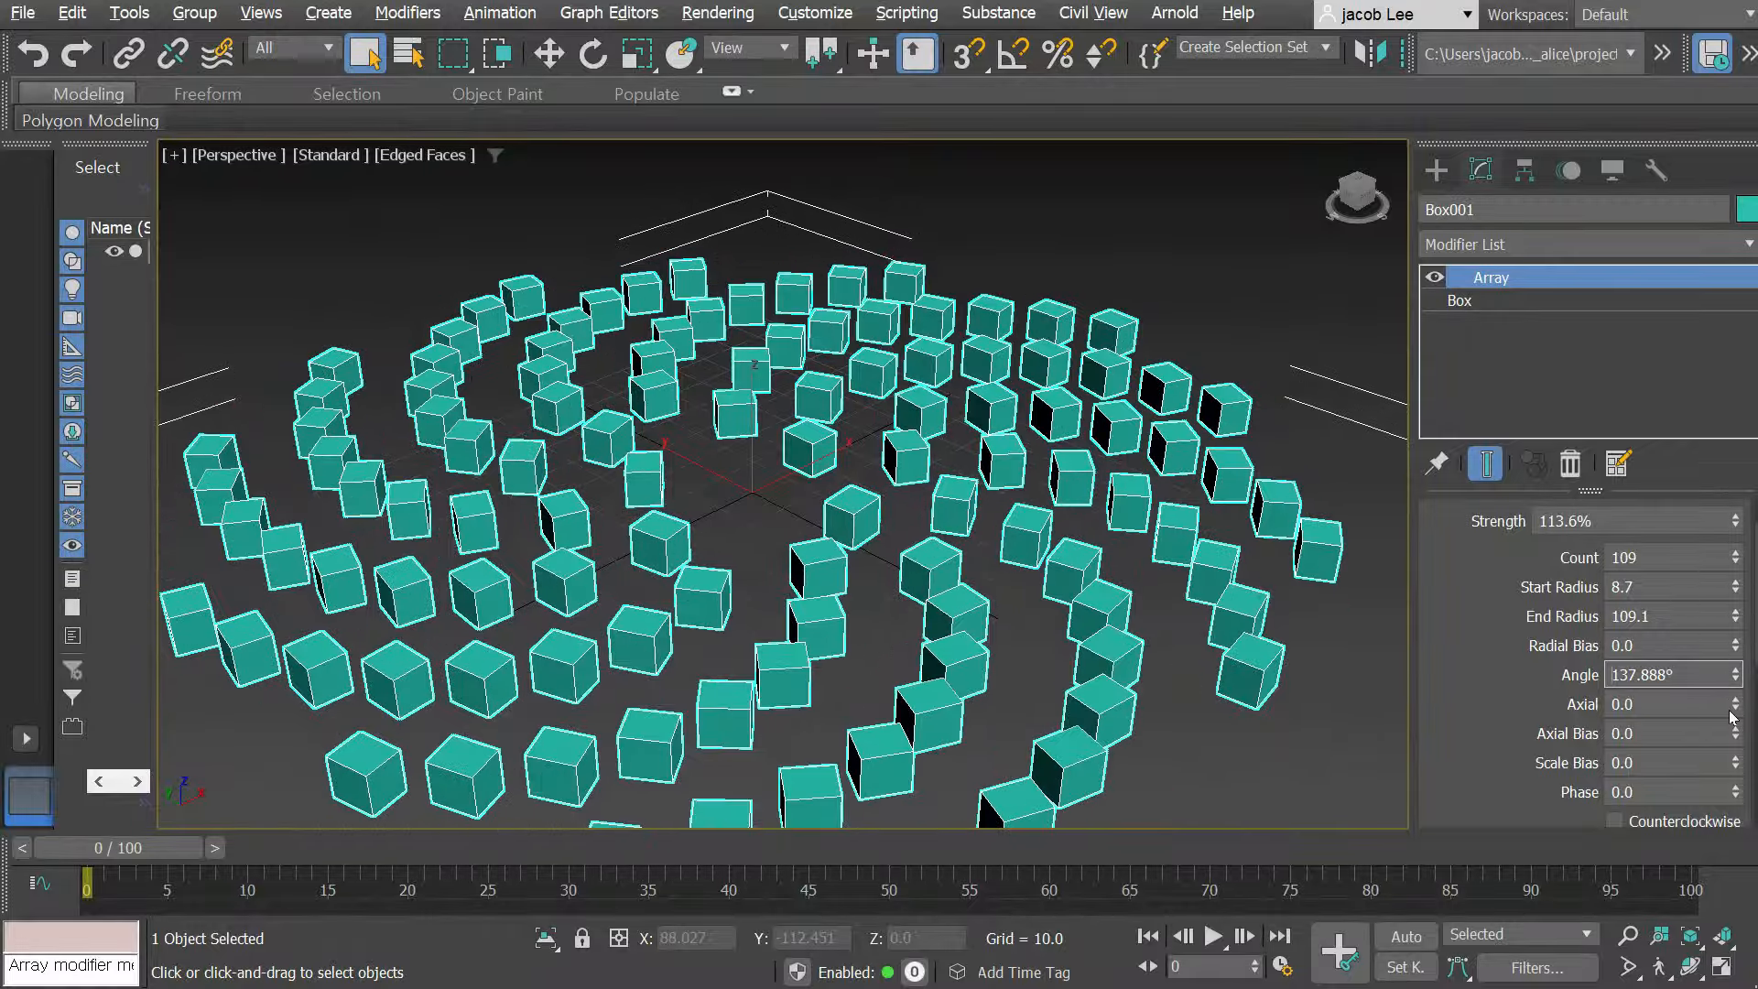
drag(1738, 708, 1730, 659)
drag(1698, 496, 1687, 652)
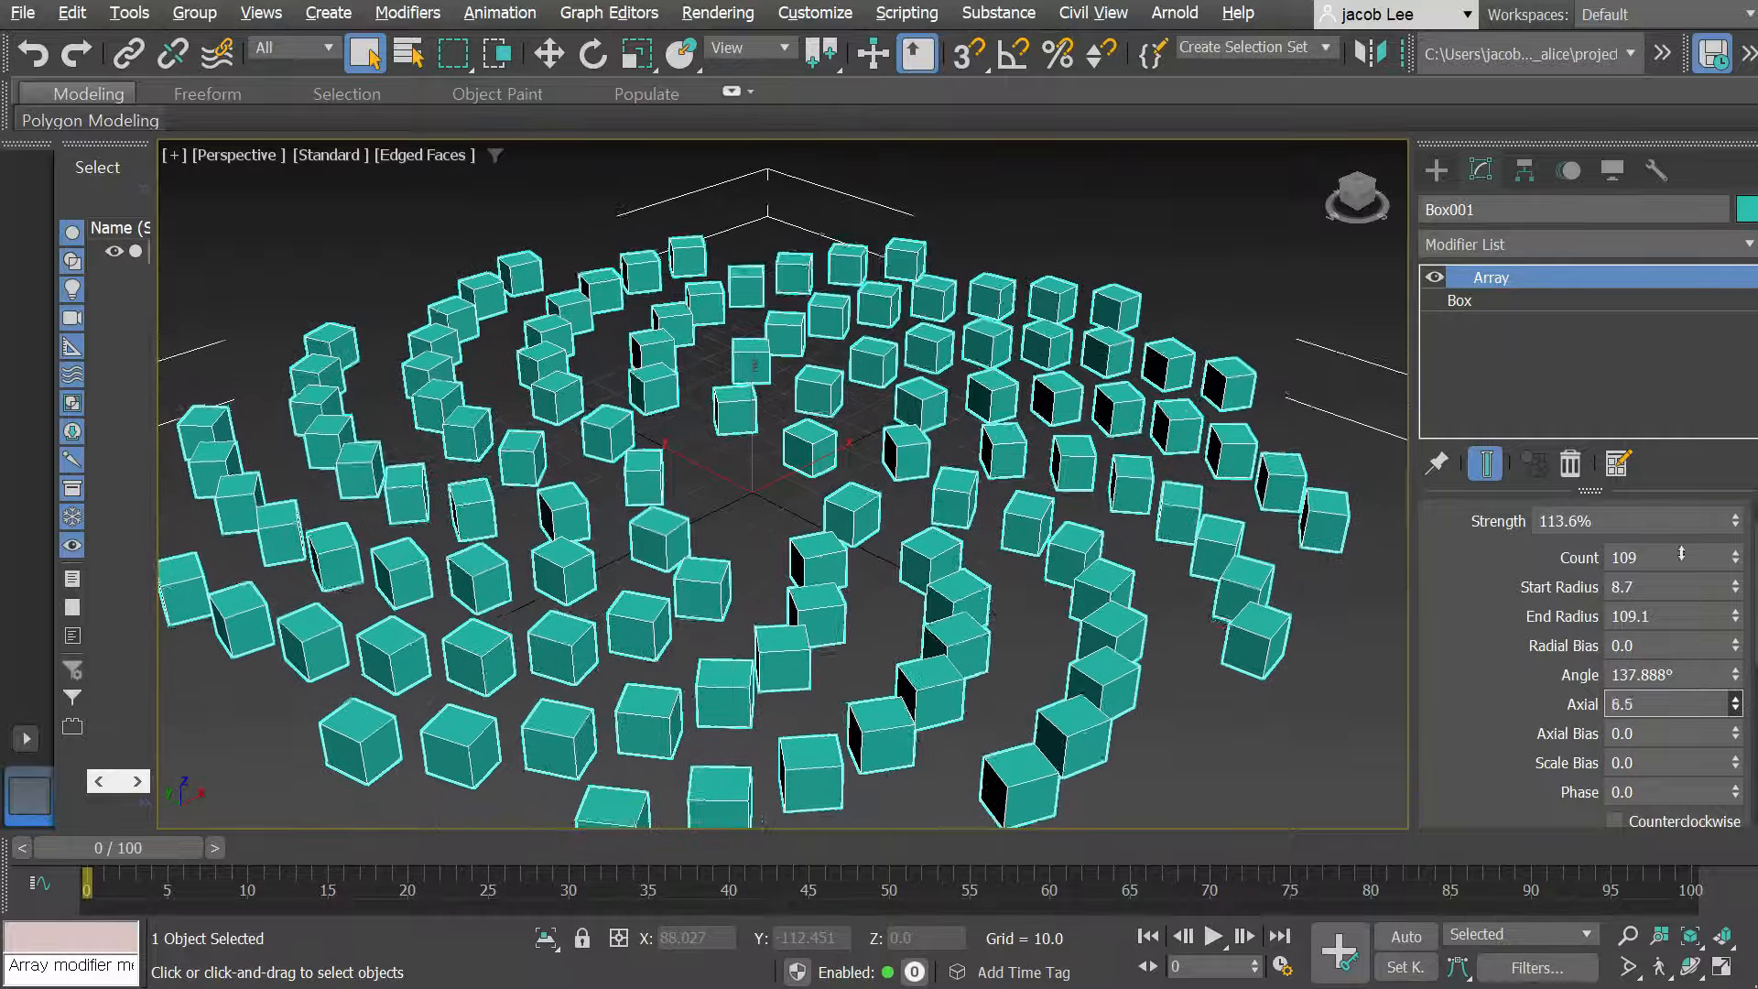
drag(1681, 553, 1681, 595)
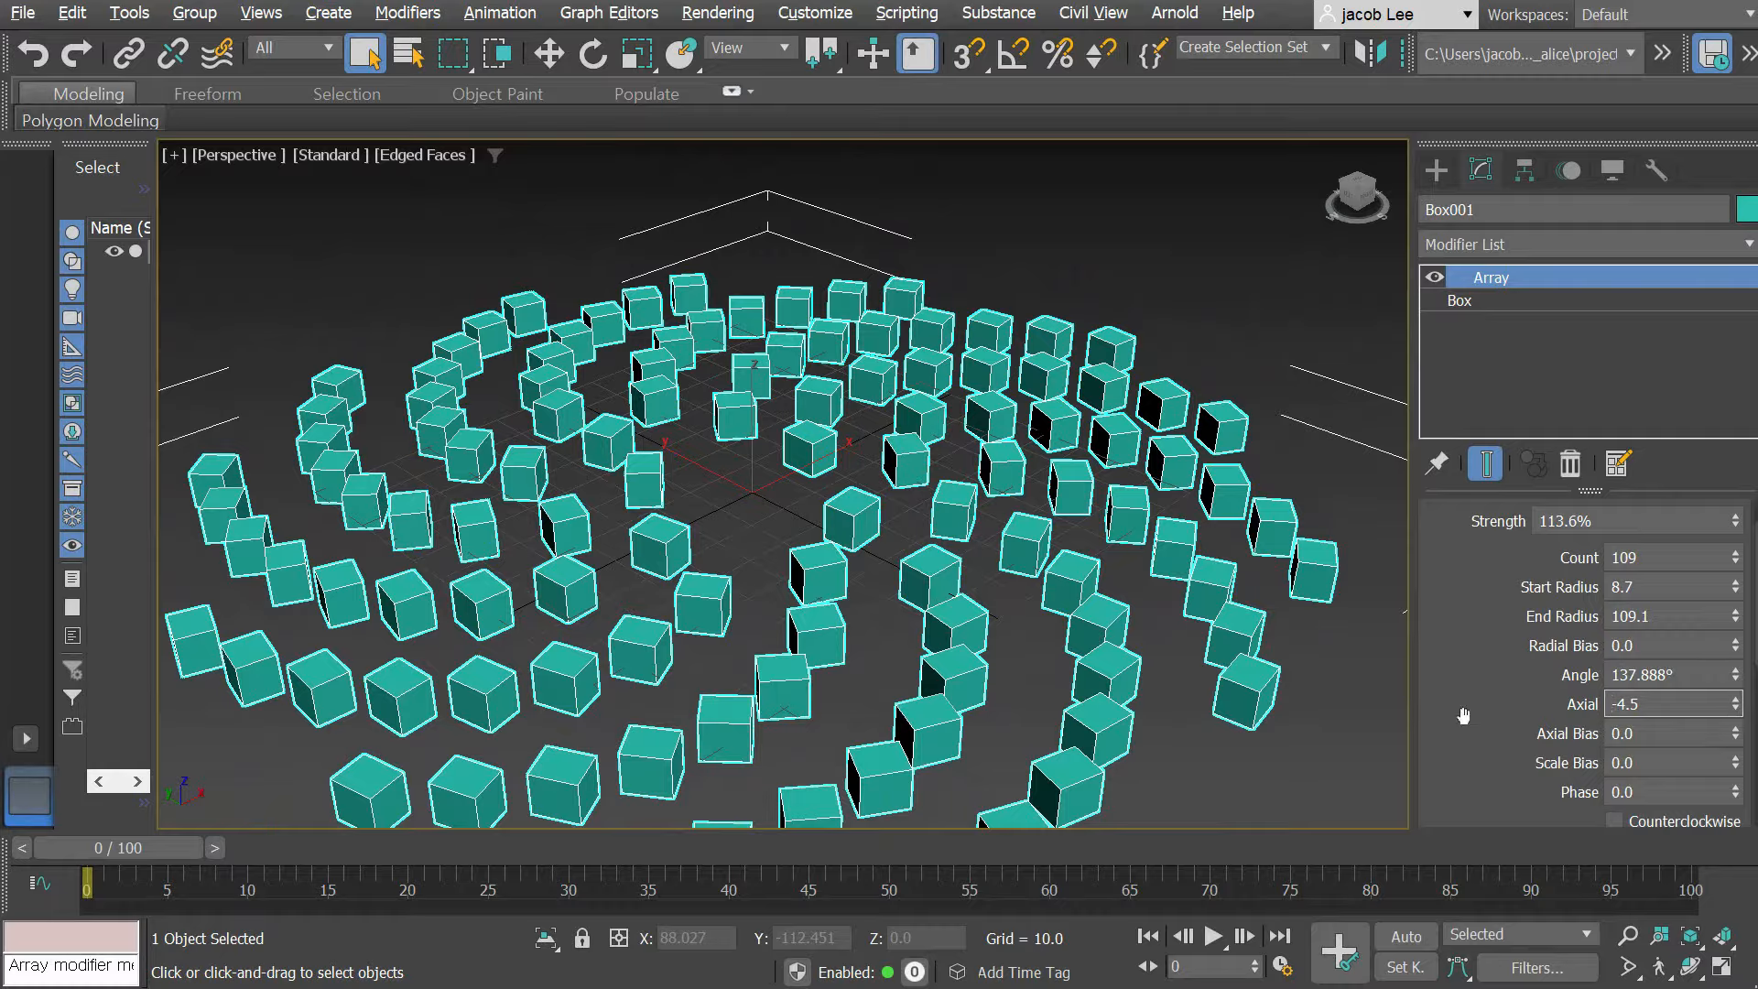
drag(1733, 769, 1683, 881)
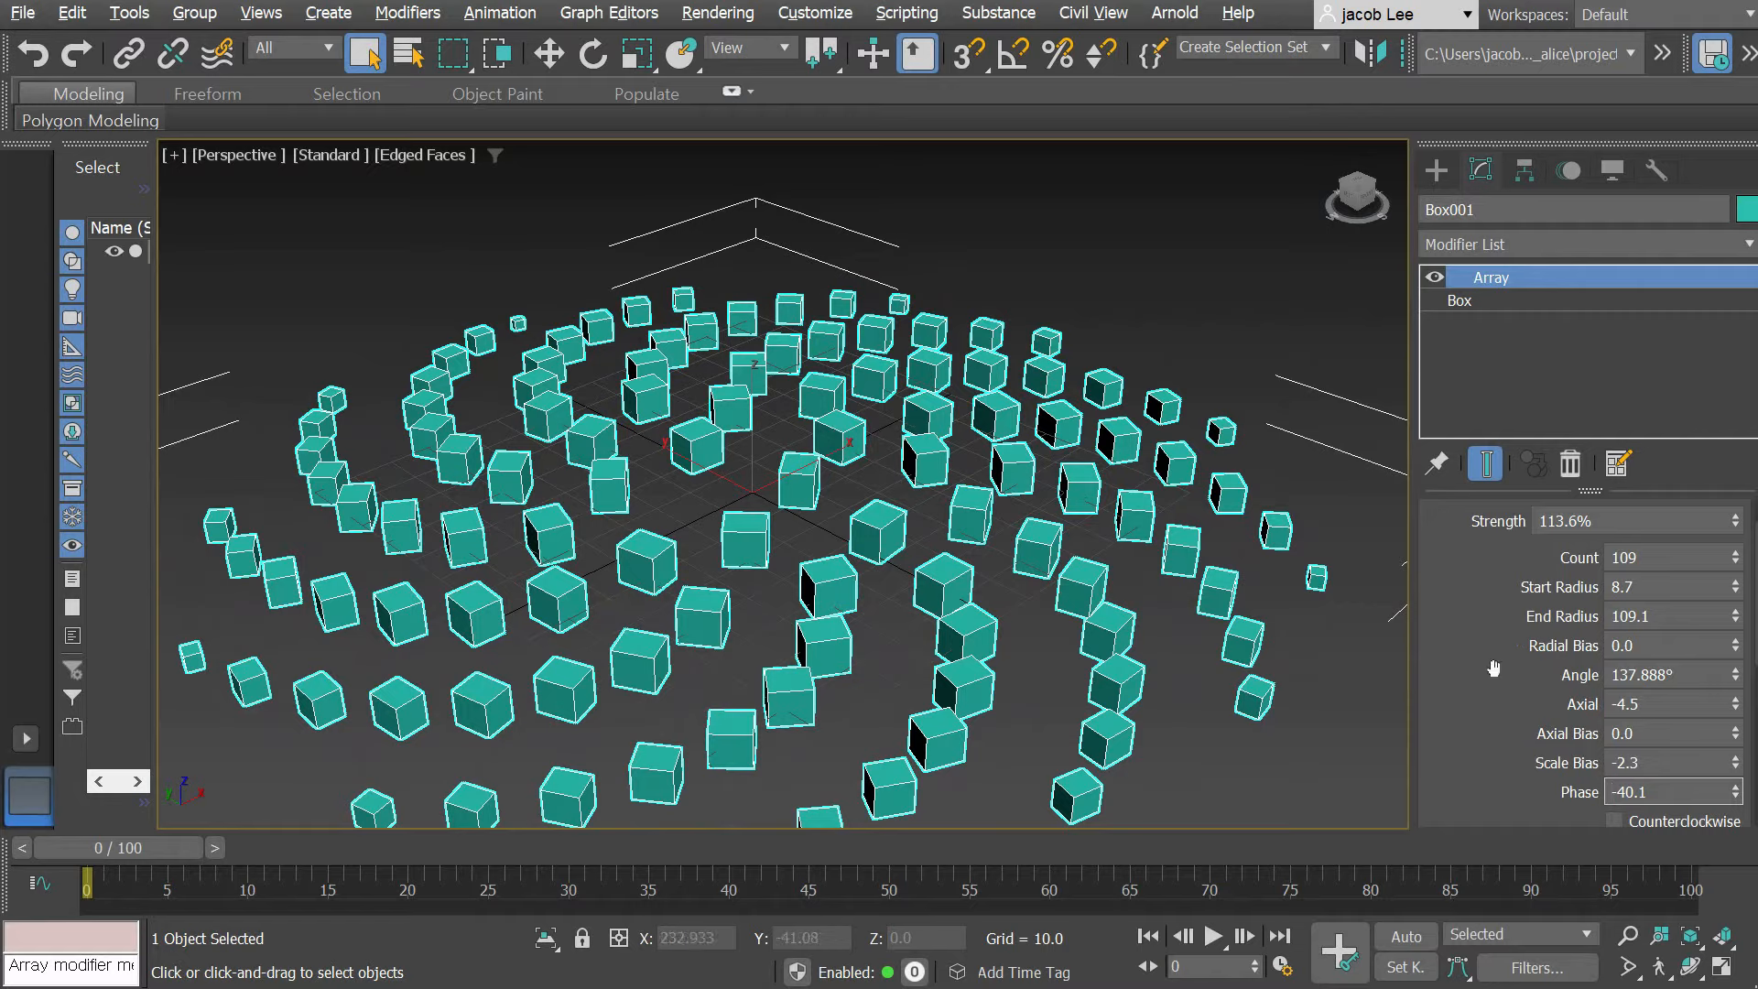
drag(1465, 706, 1461, 608)
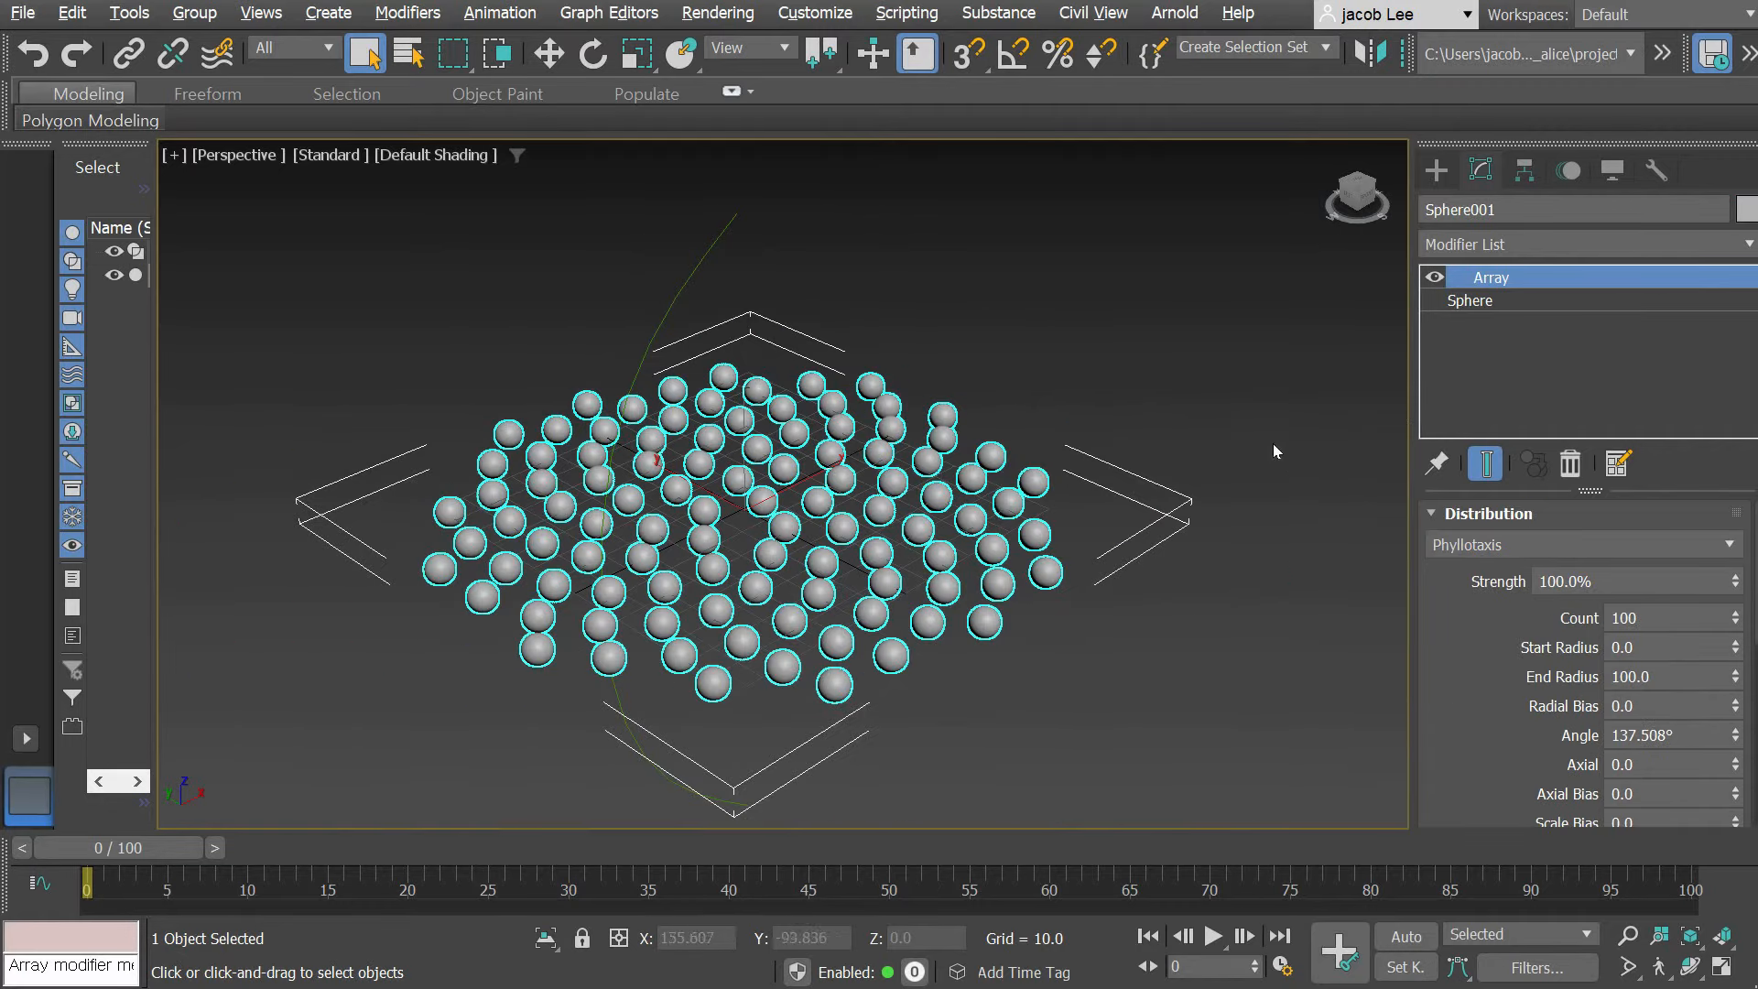
Step: Assign the curved spline Line001 as the distribution spline of the sphere's Phyllotaxis Array
drag(1479, 765, 1499, 601)
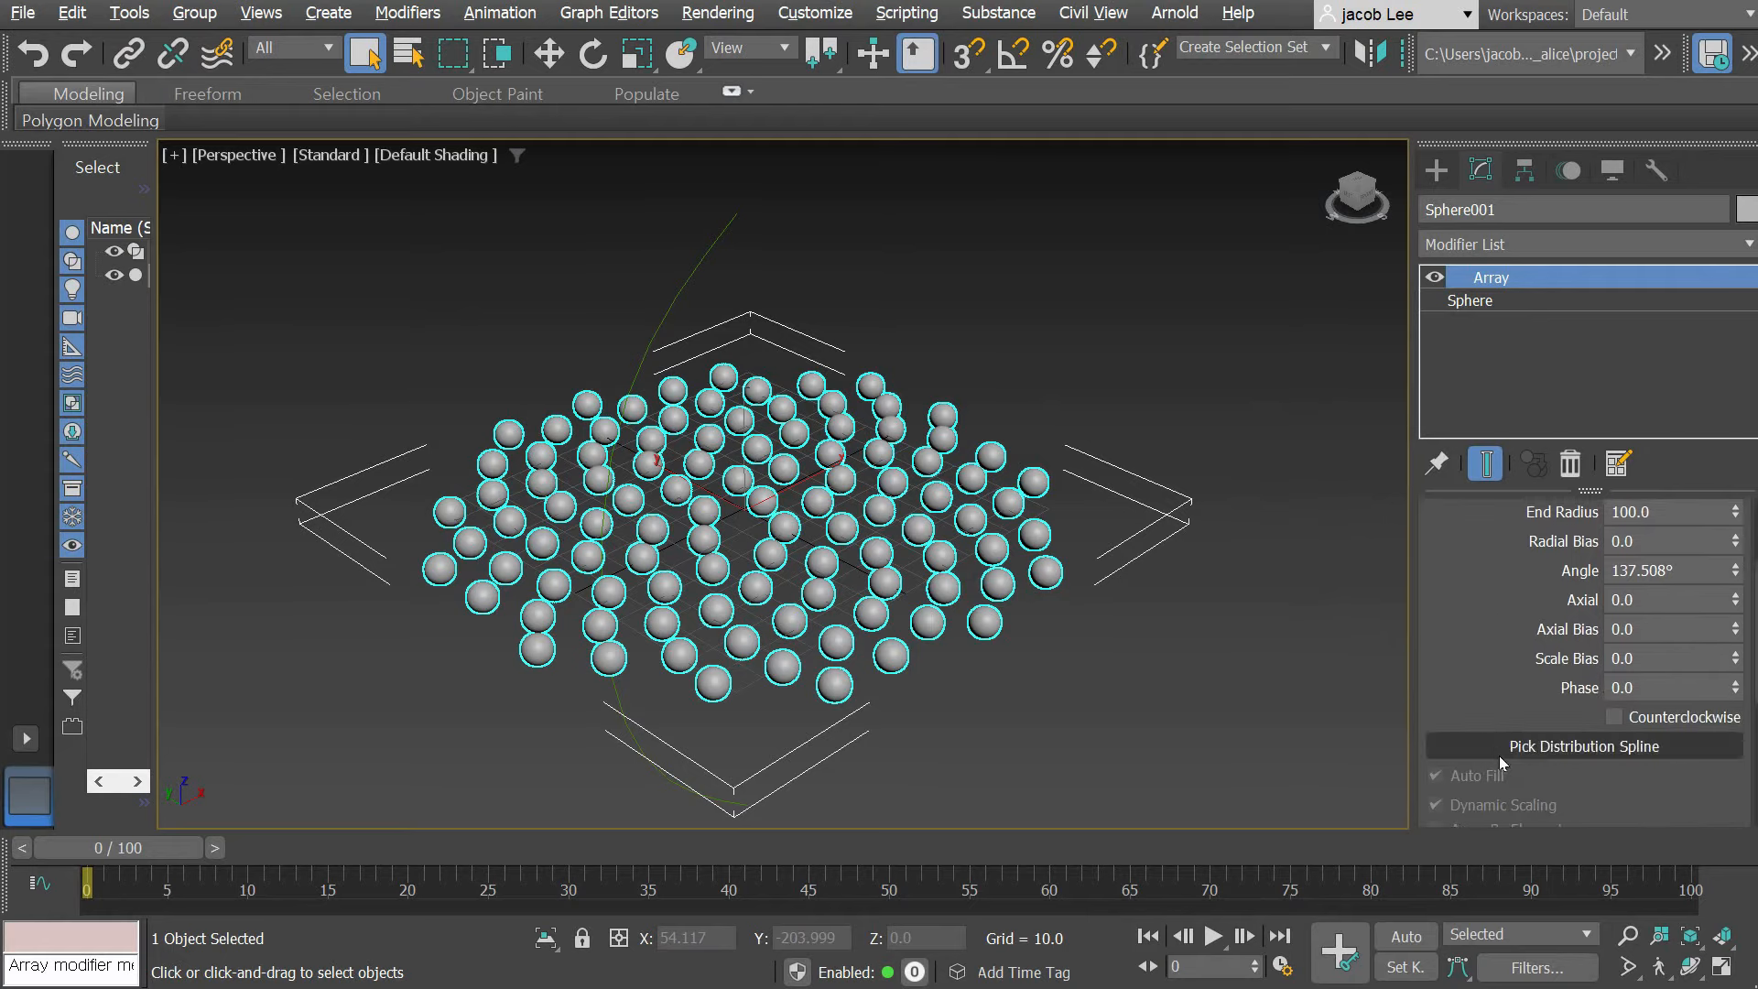
click(1547, 752)
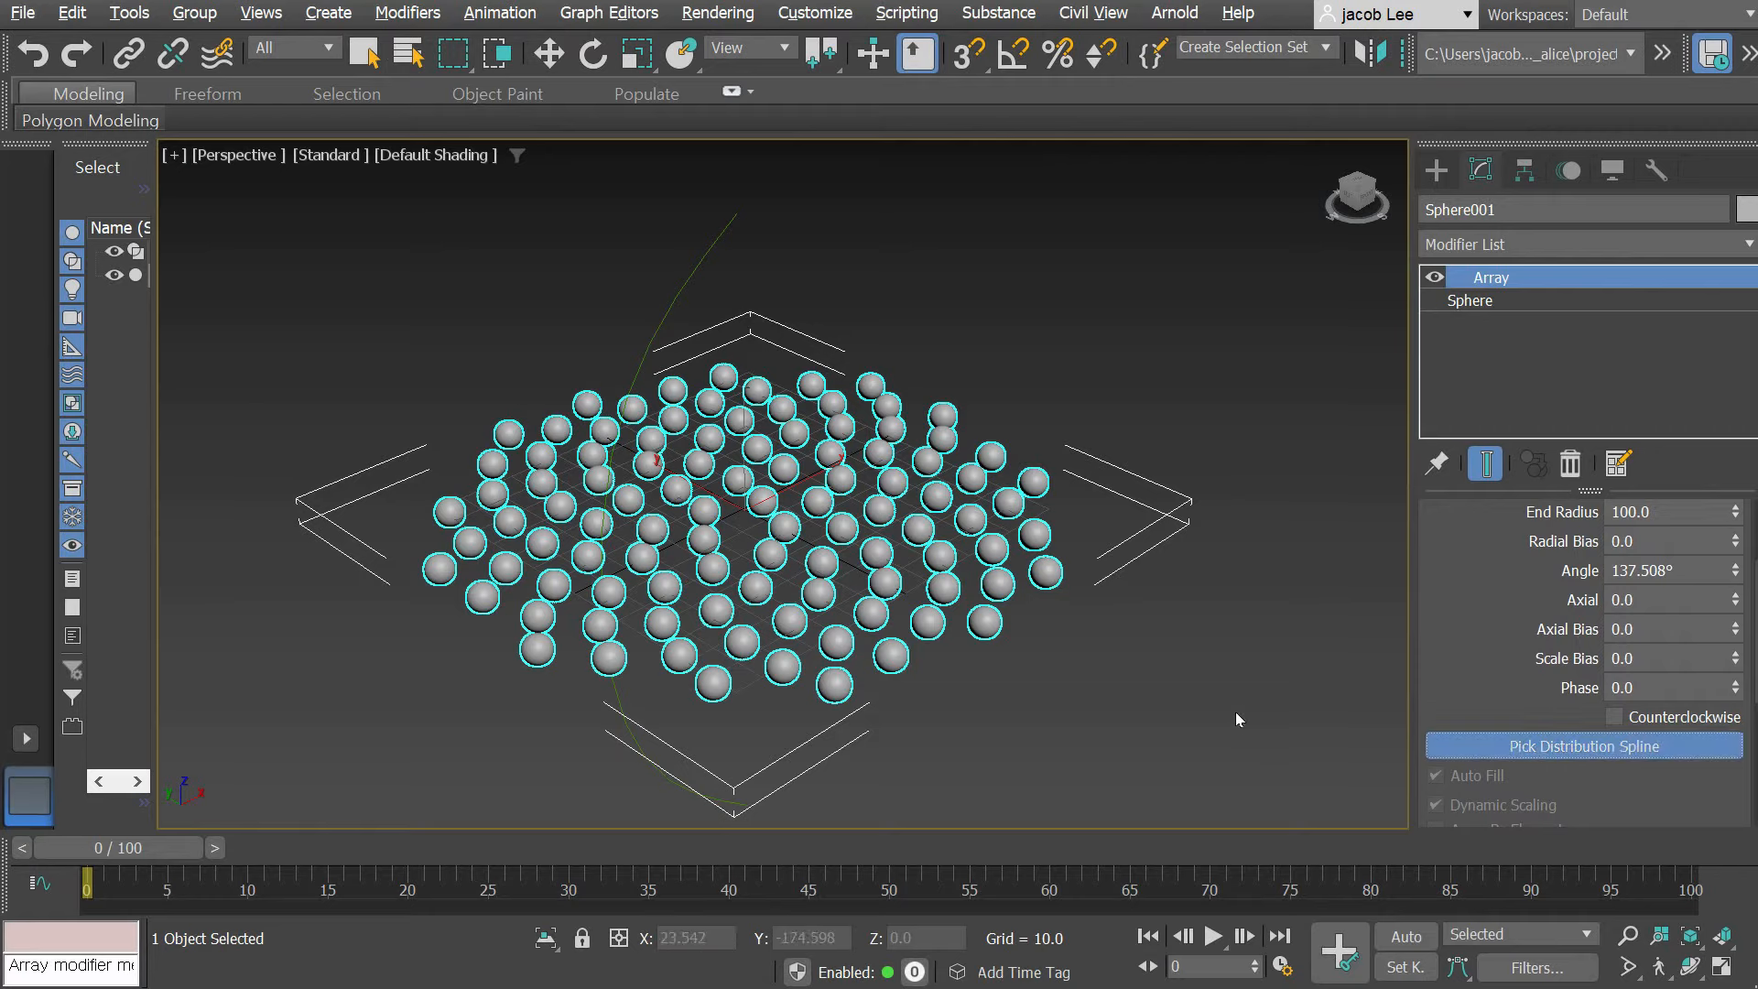
click(635, 748)
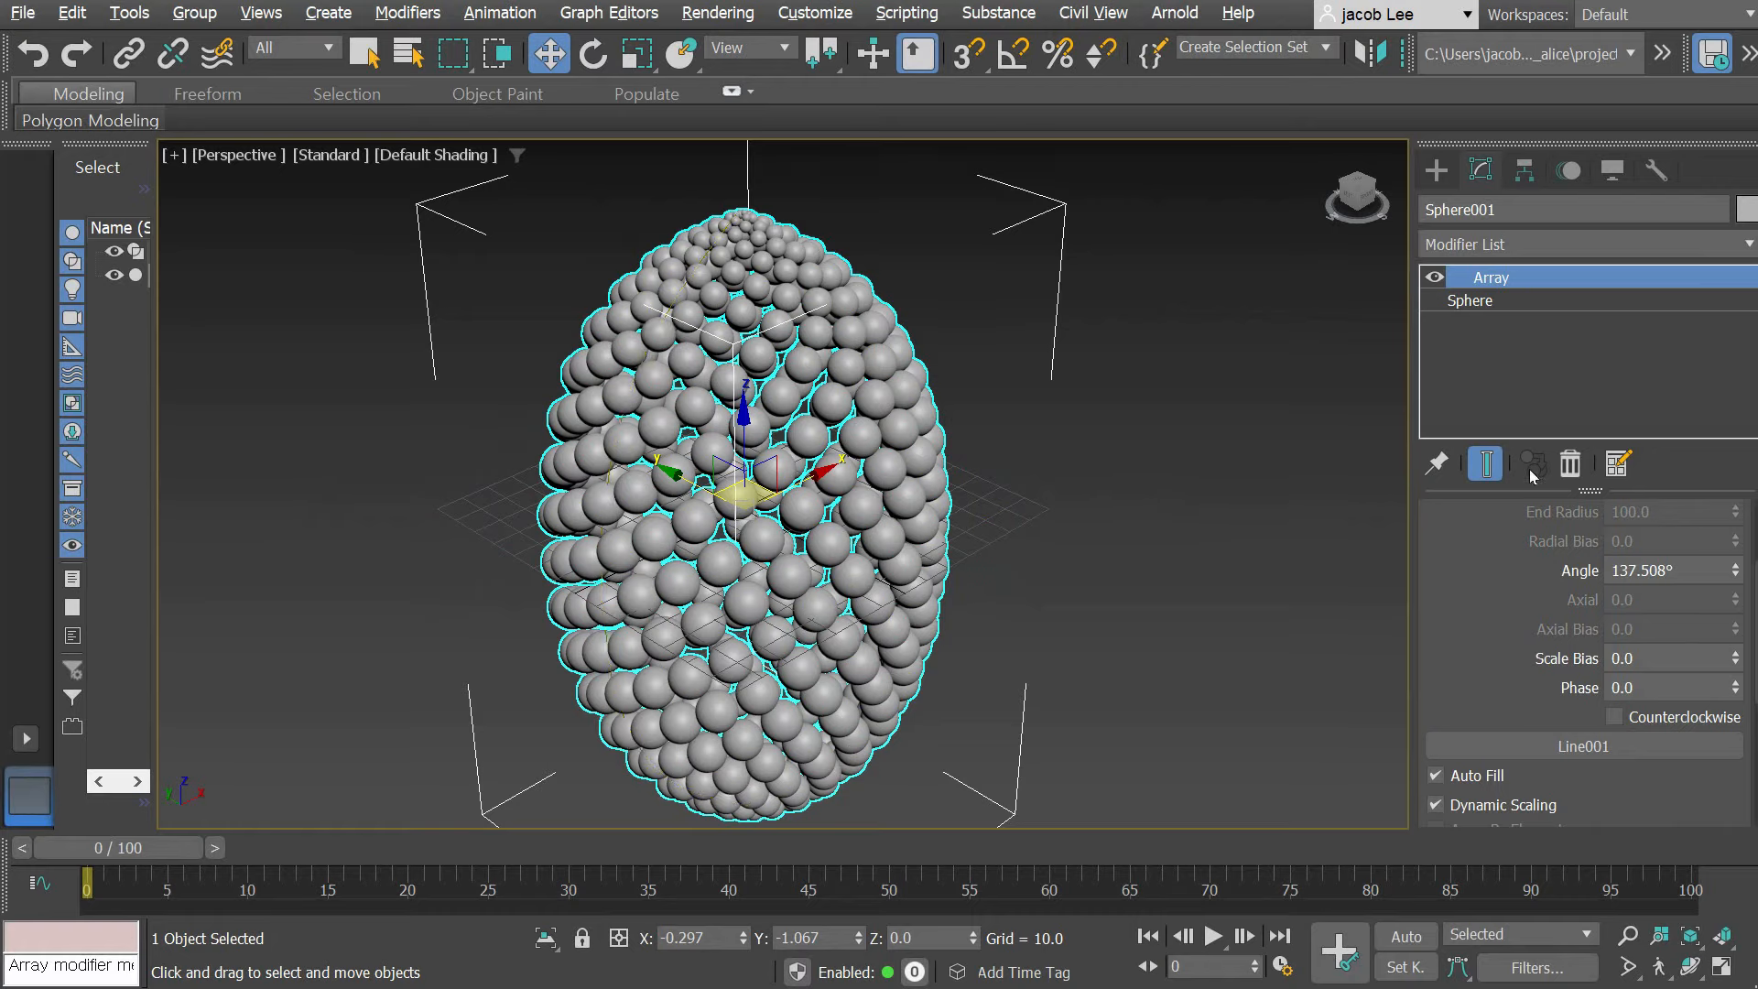
Step: Increase the strength of the sphere Array's spline-driven Phyllotaxis distribution
scroll(1468, 650, up, 3)
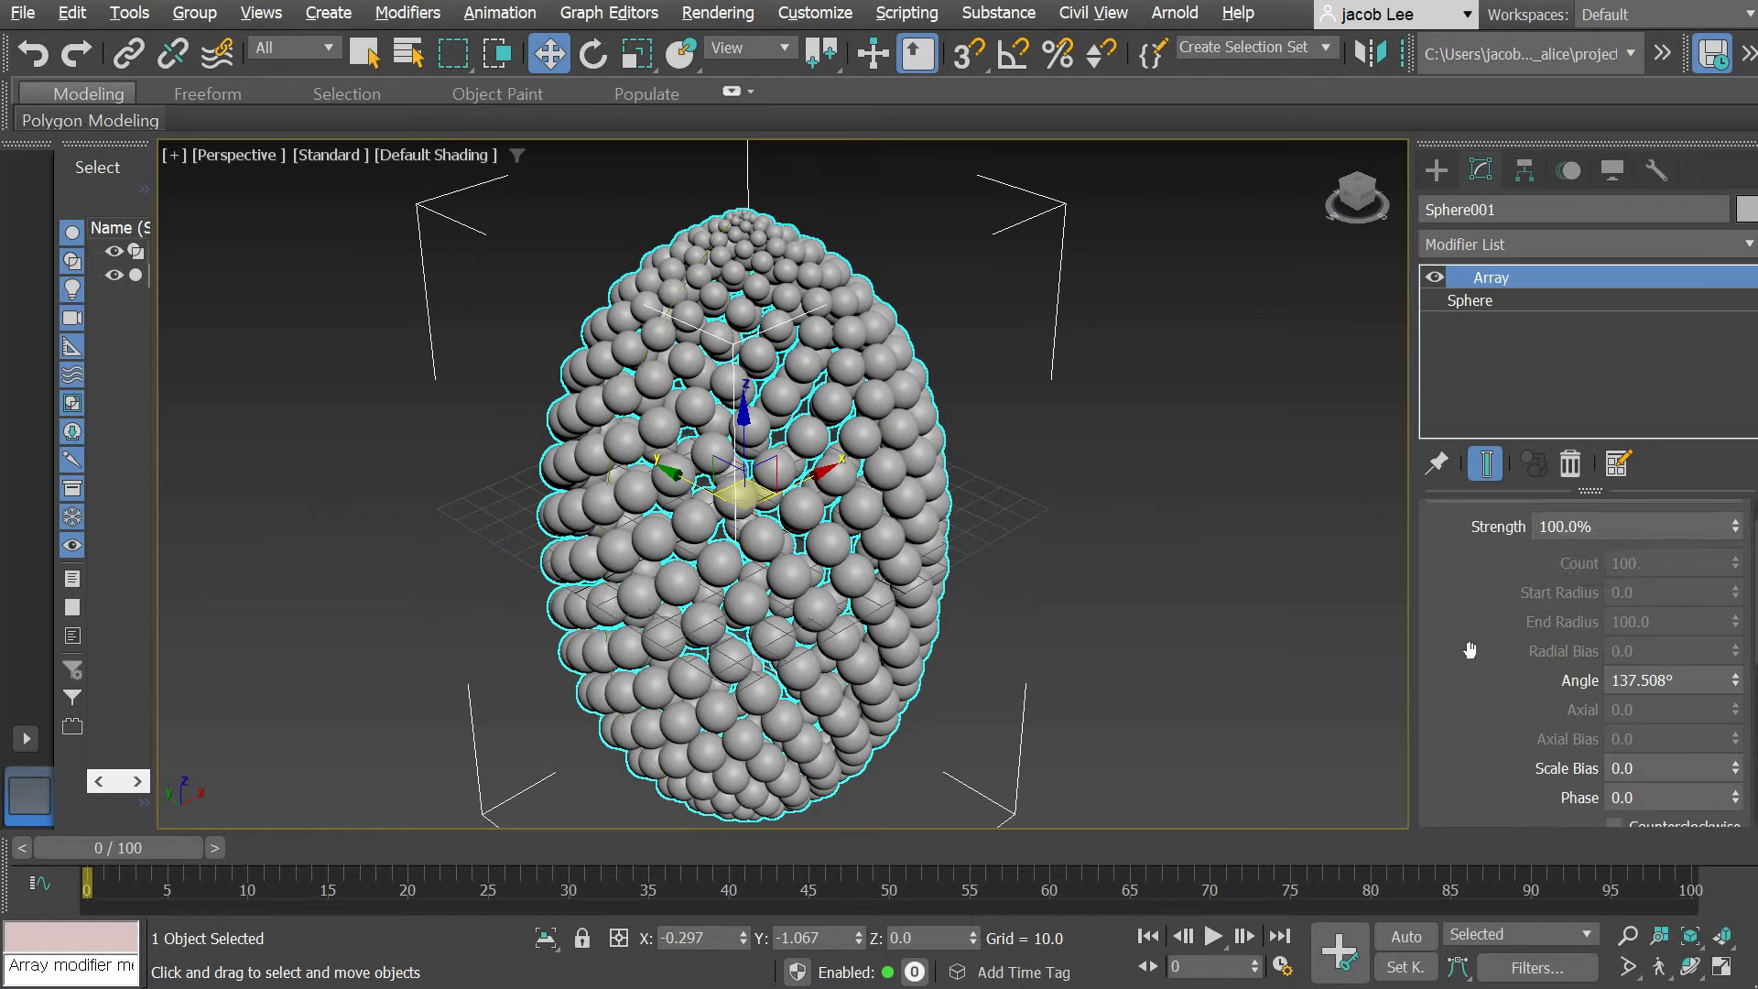
scroll(1469, 650, up, 2)
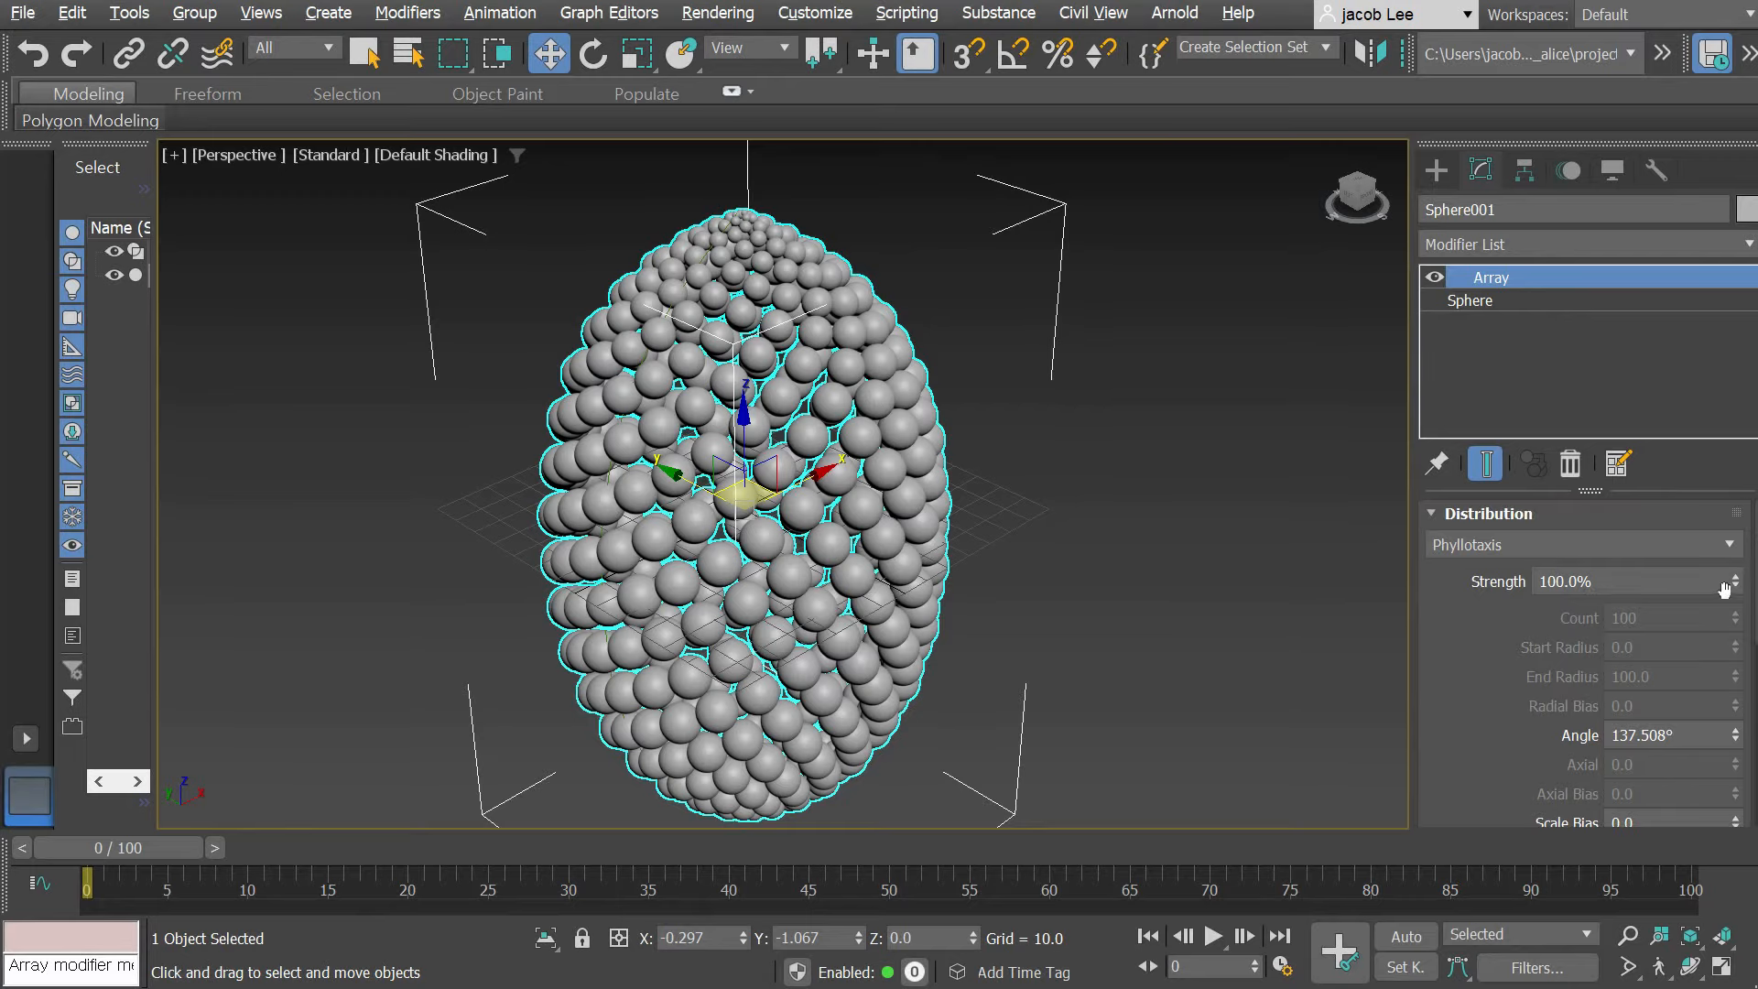
drag(1736, 582, 1716, 343)
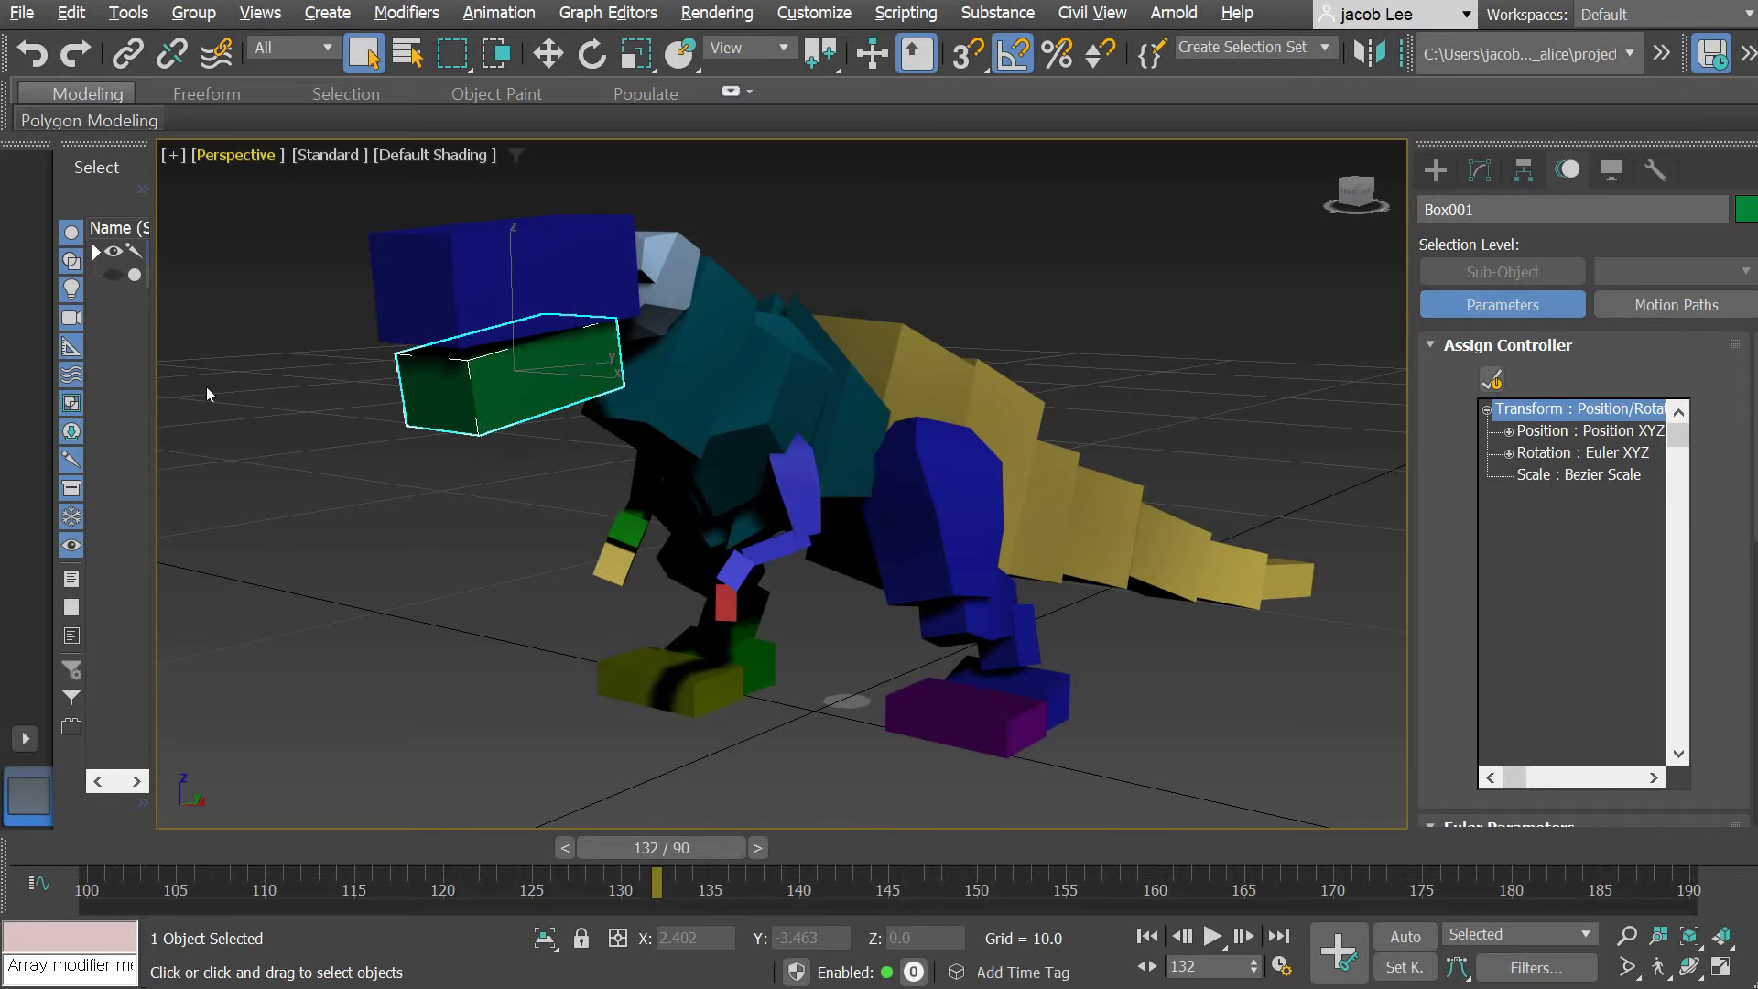
Step: Select the dinosaur's green lower jaw box, preview the animation, and set the current frame to 140
click(523, 639)
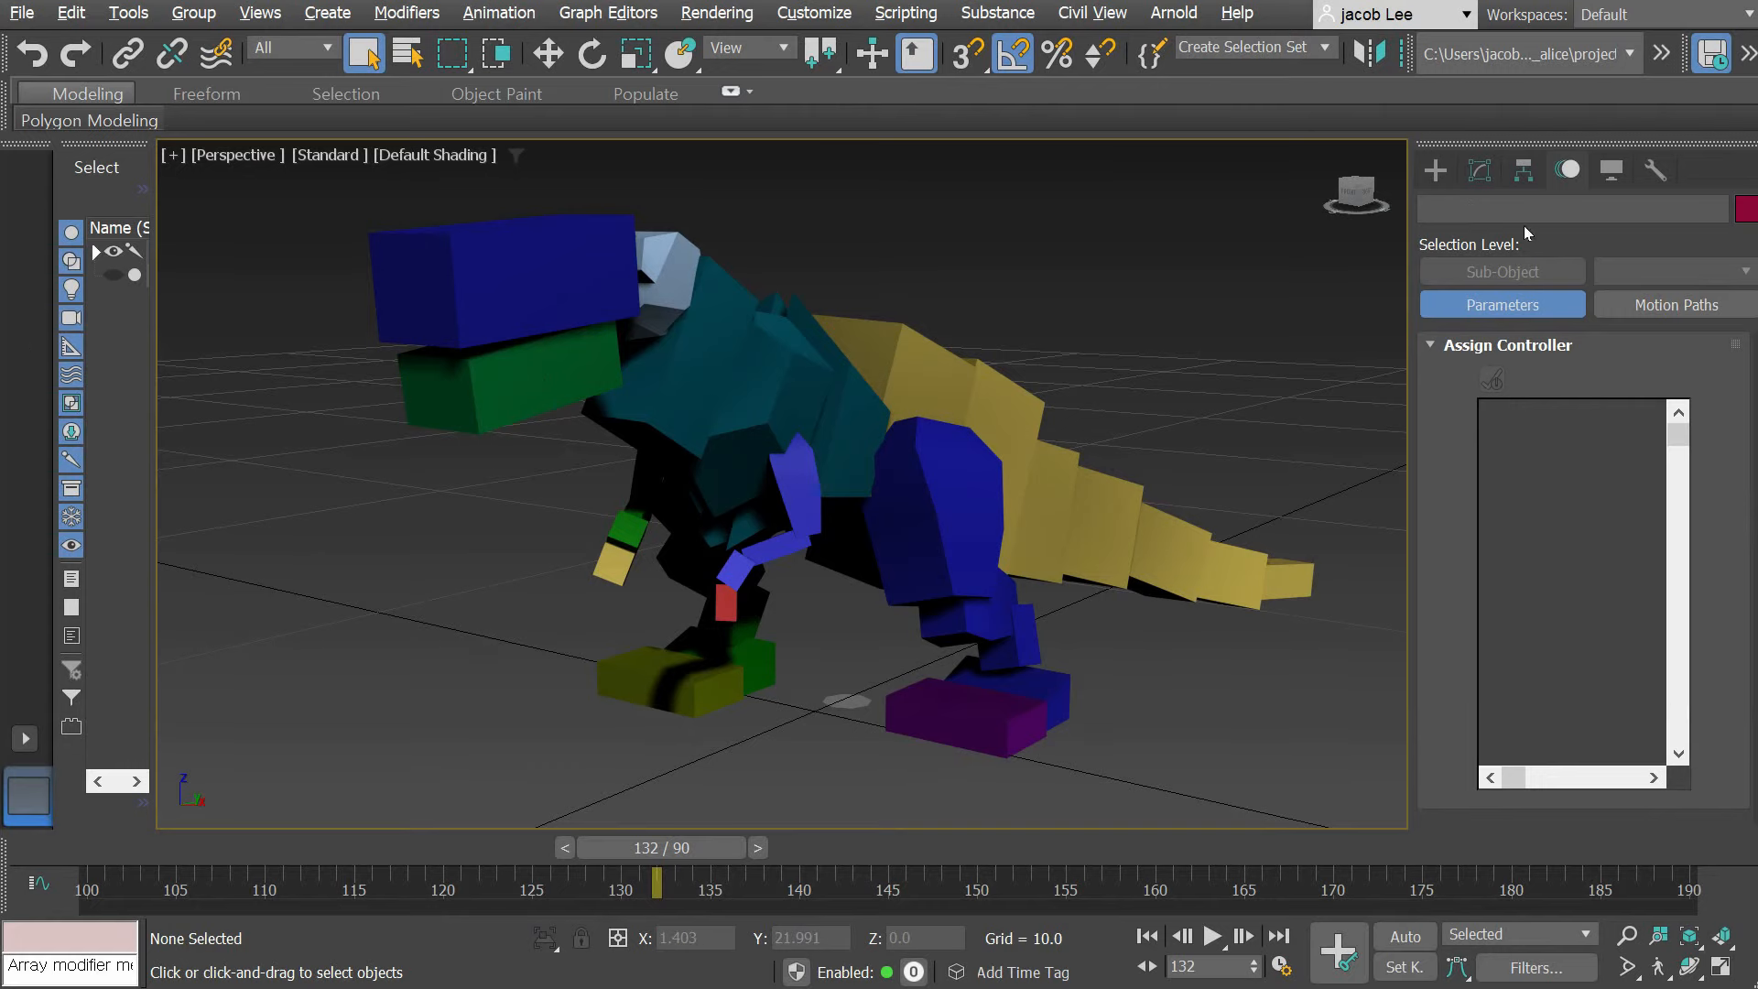
click(1437, 172)
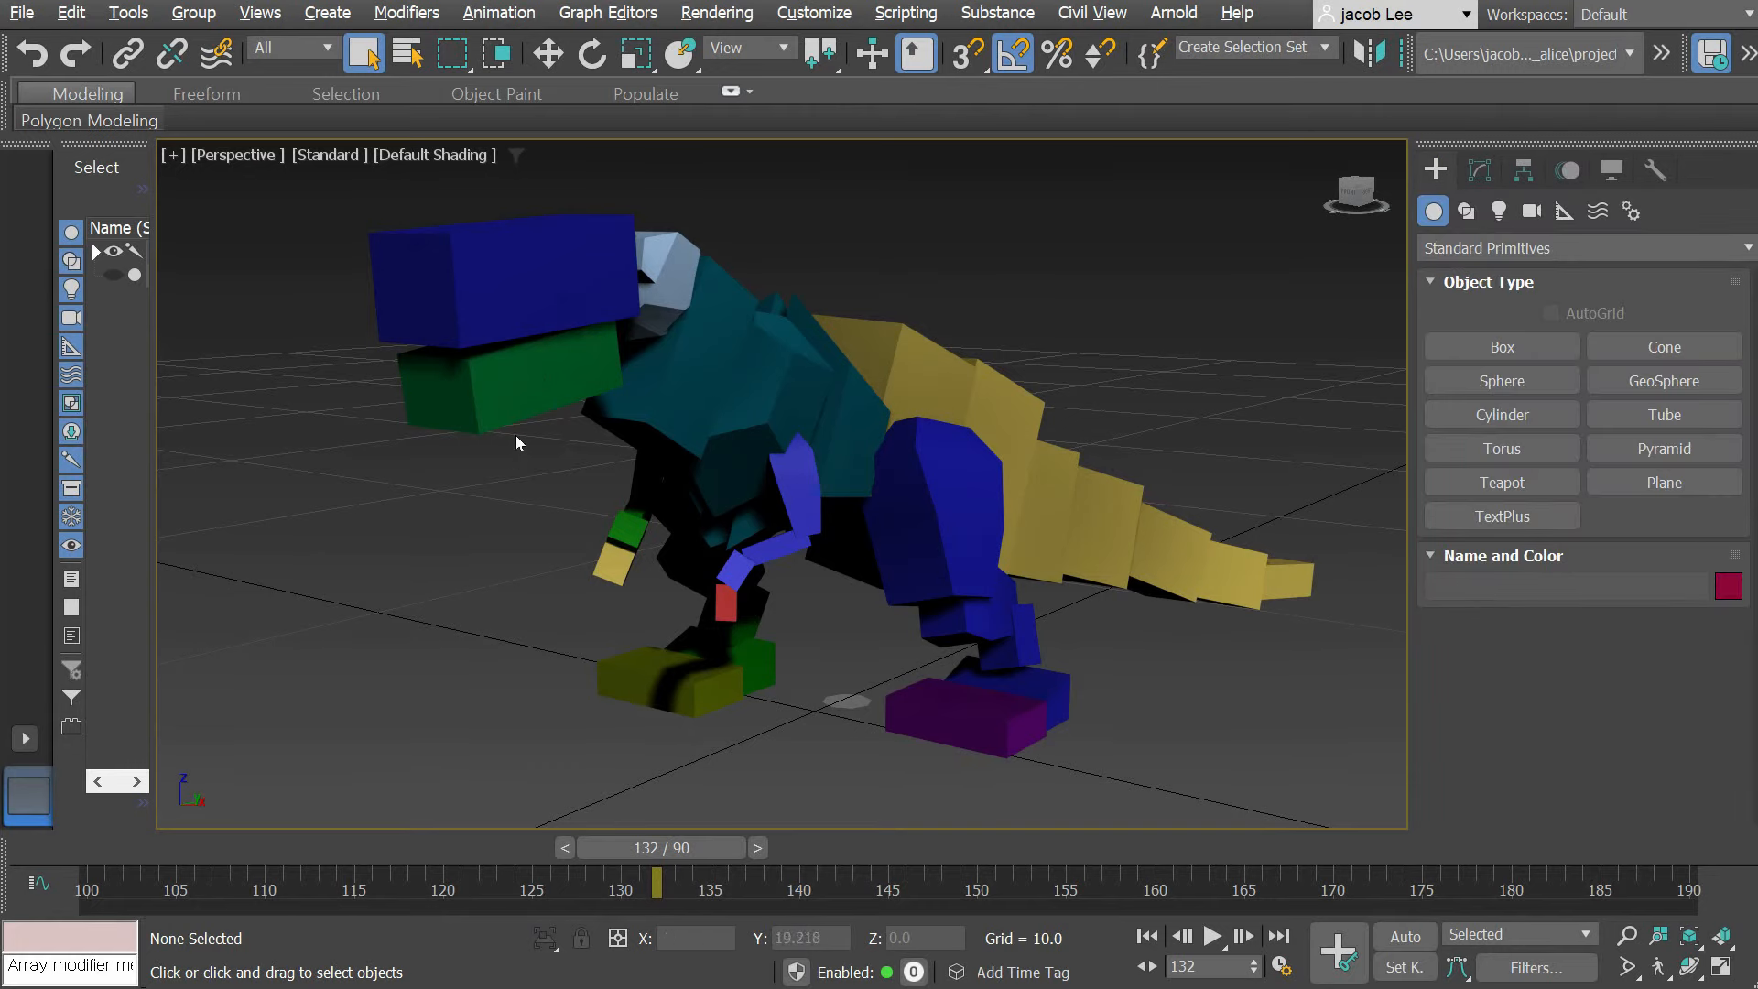
click(521, 400)
key(slash)
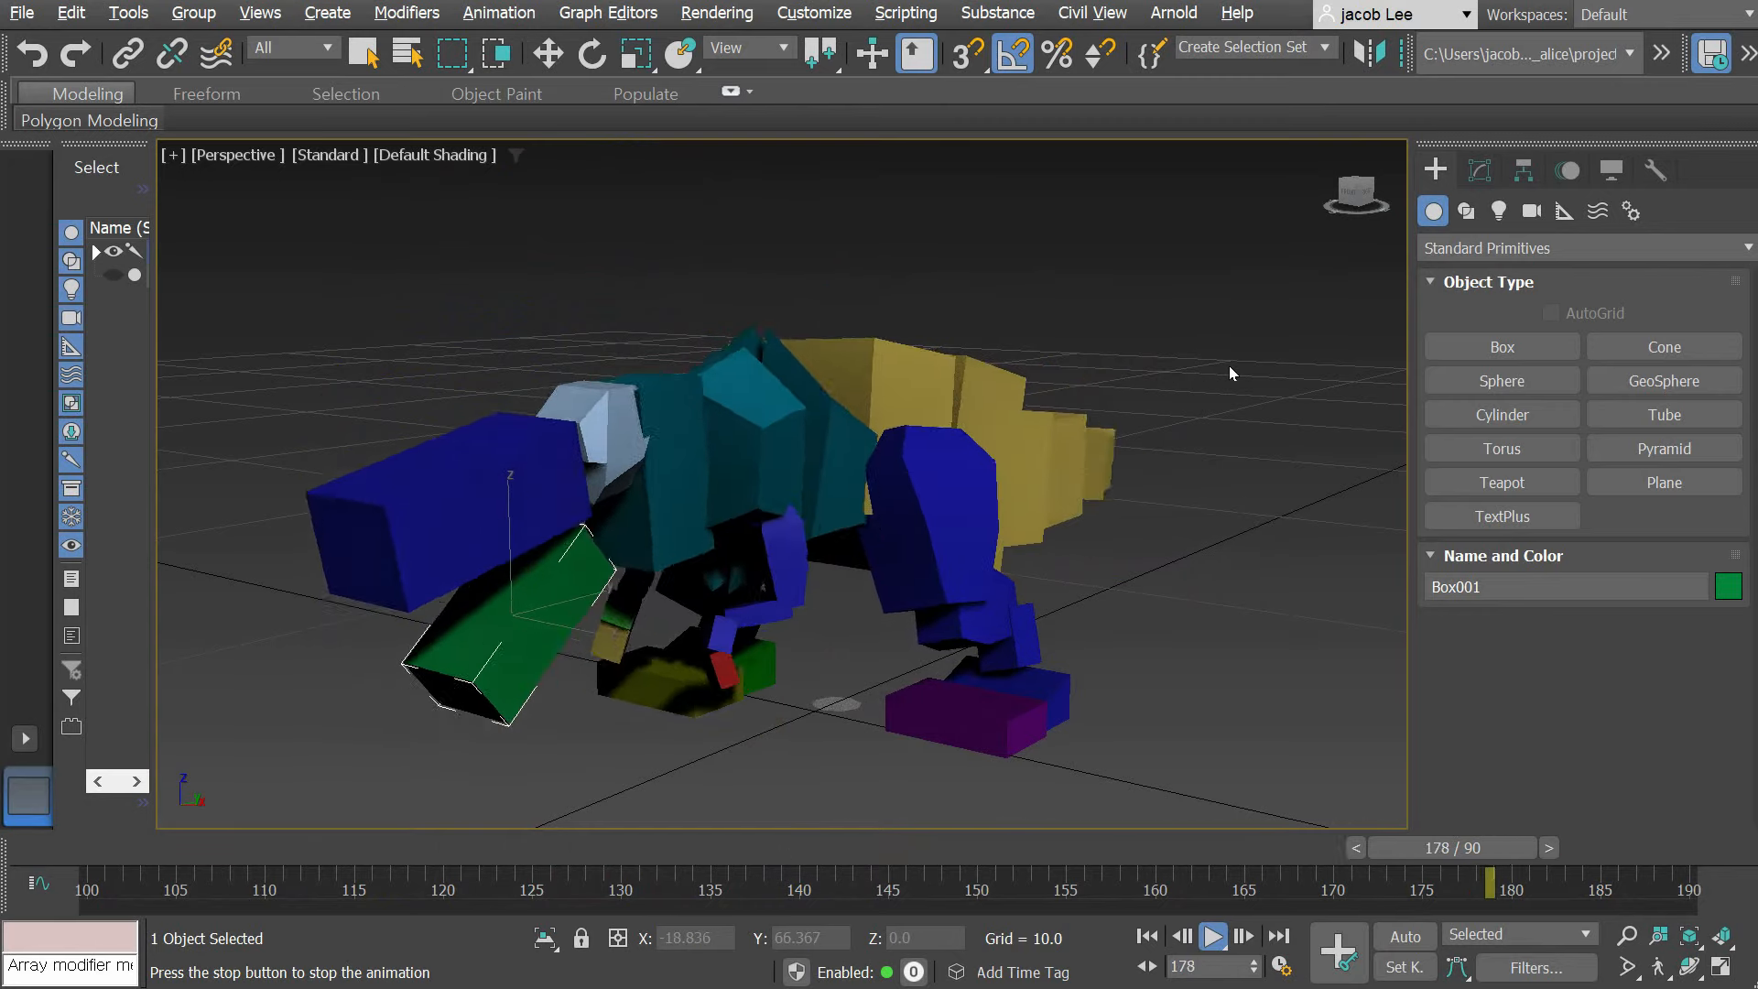
key(/)
key(period)
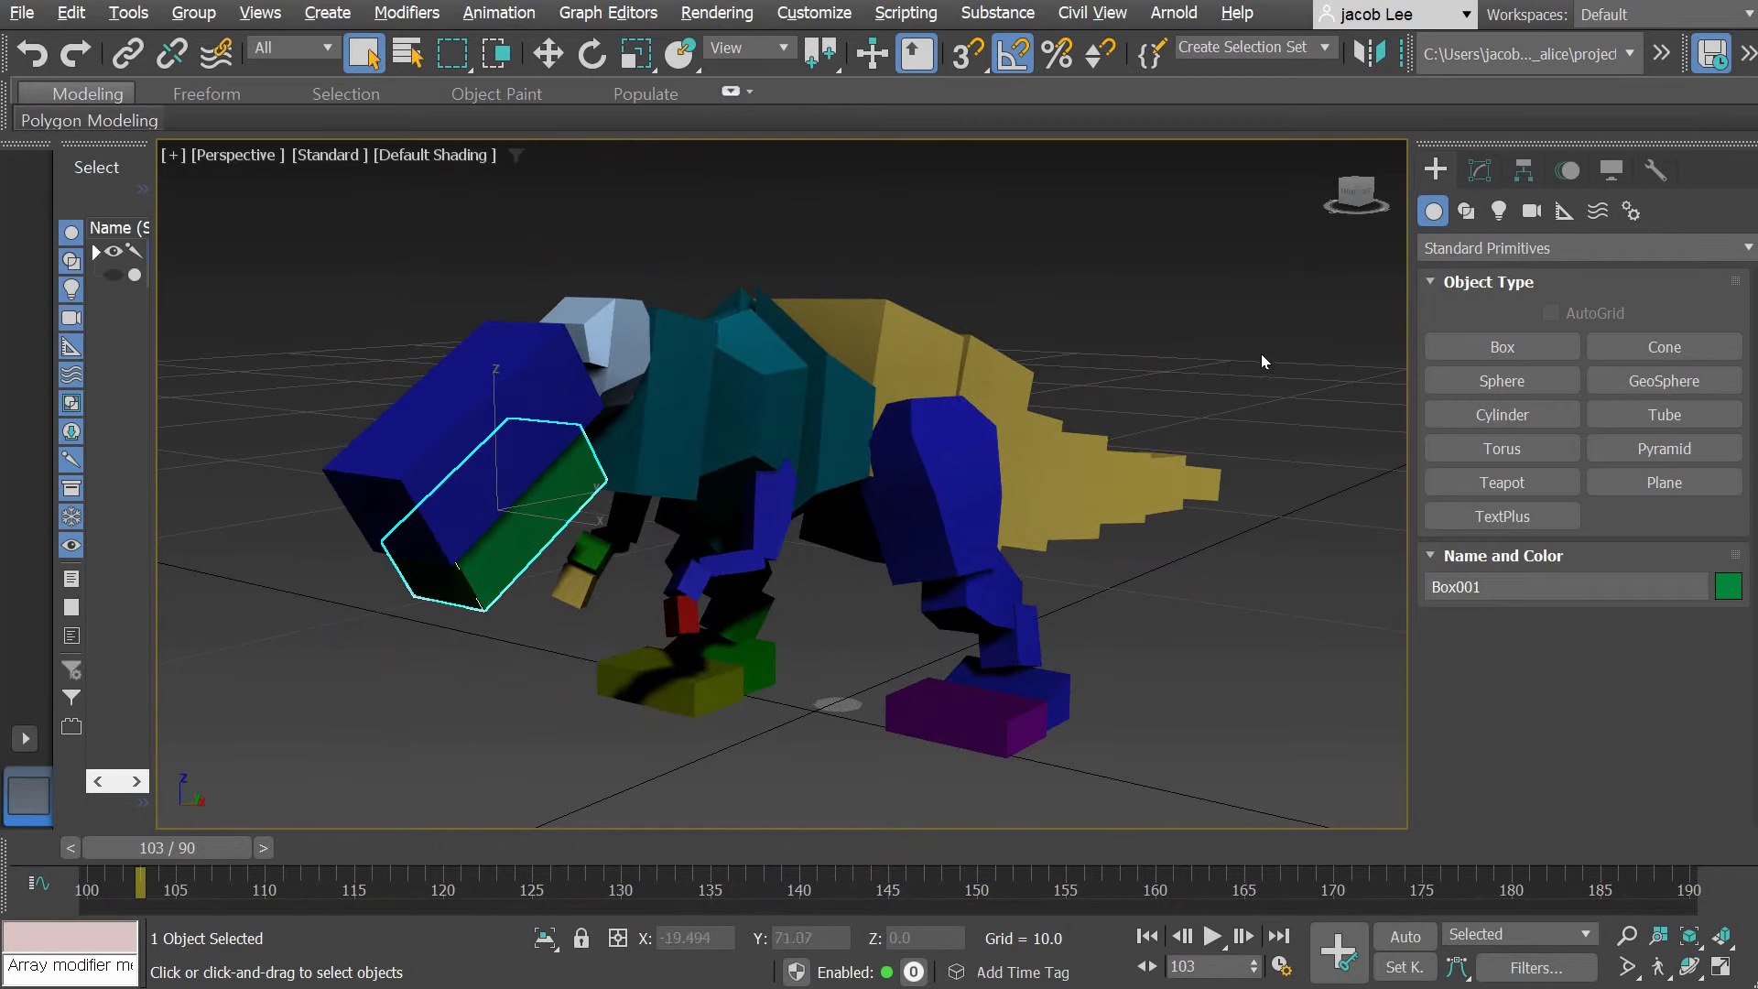
drag(220, 856, 860, 829)
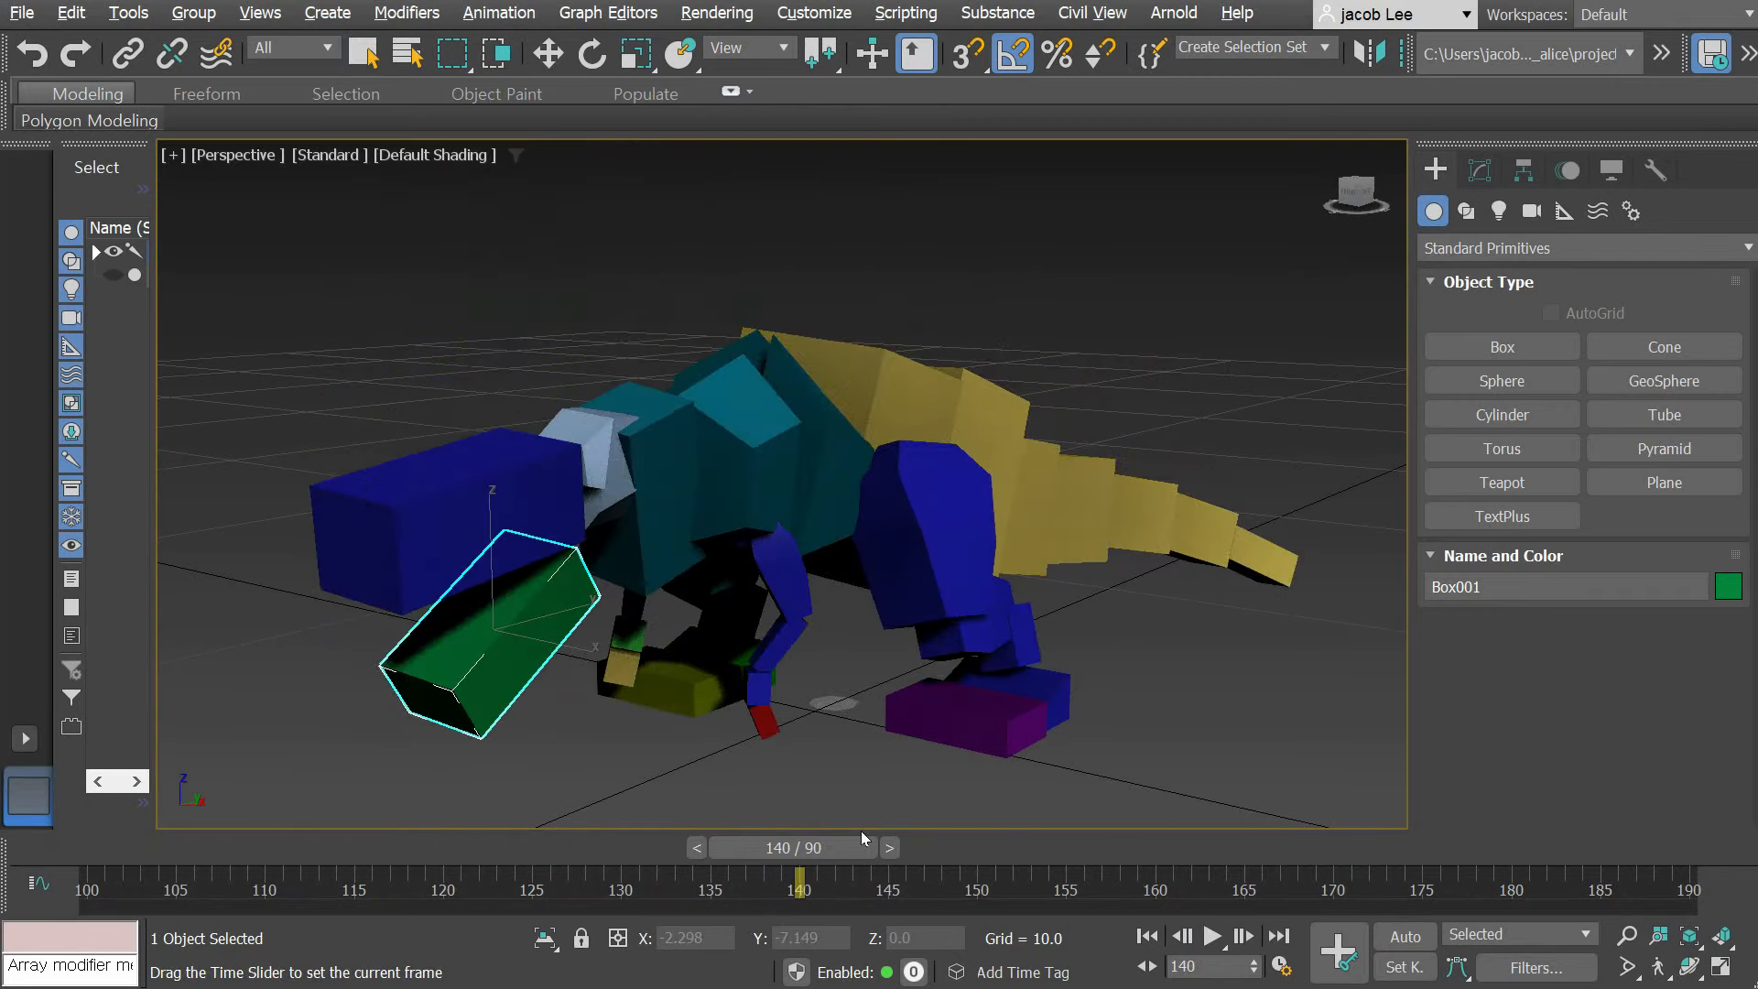
Step: Assign a Transform List controller to the lower jaw's Transform track
click(1566, 172)
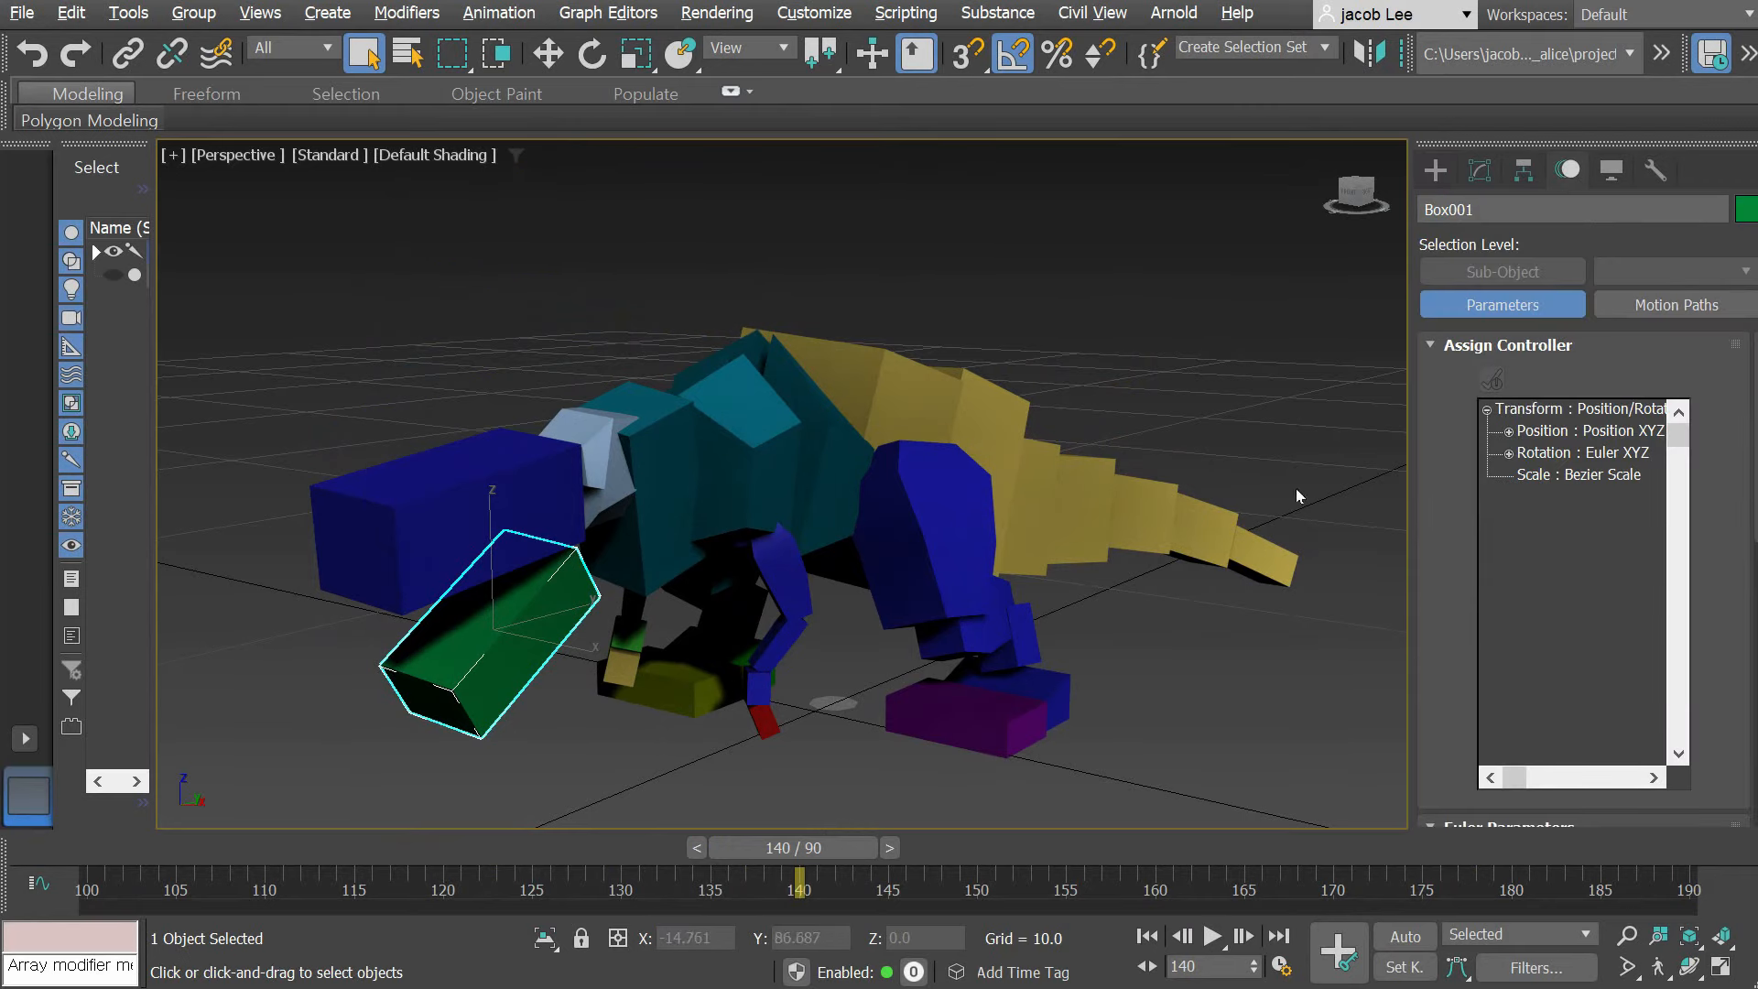
click(1554, 412)
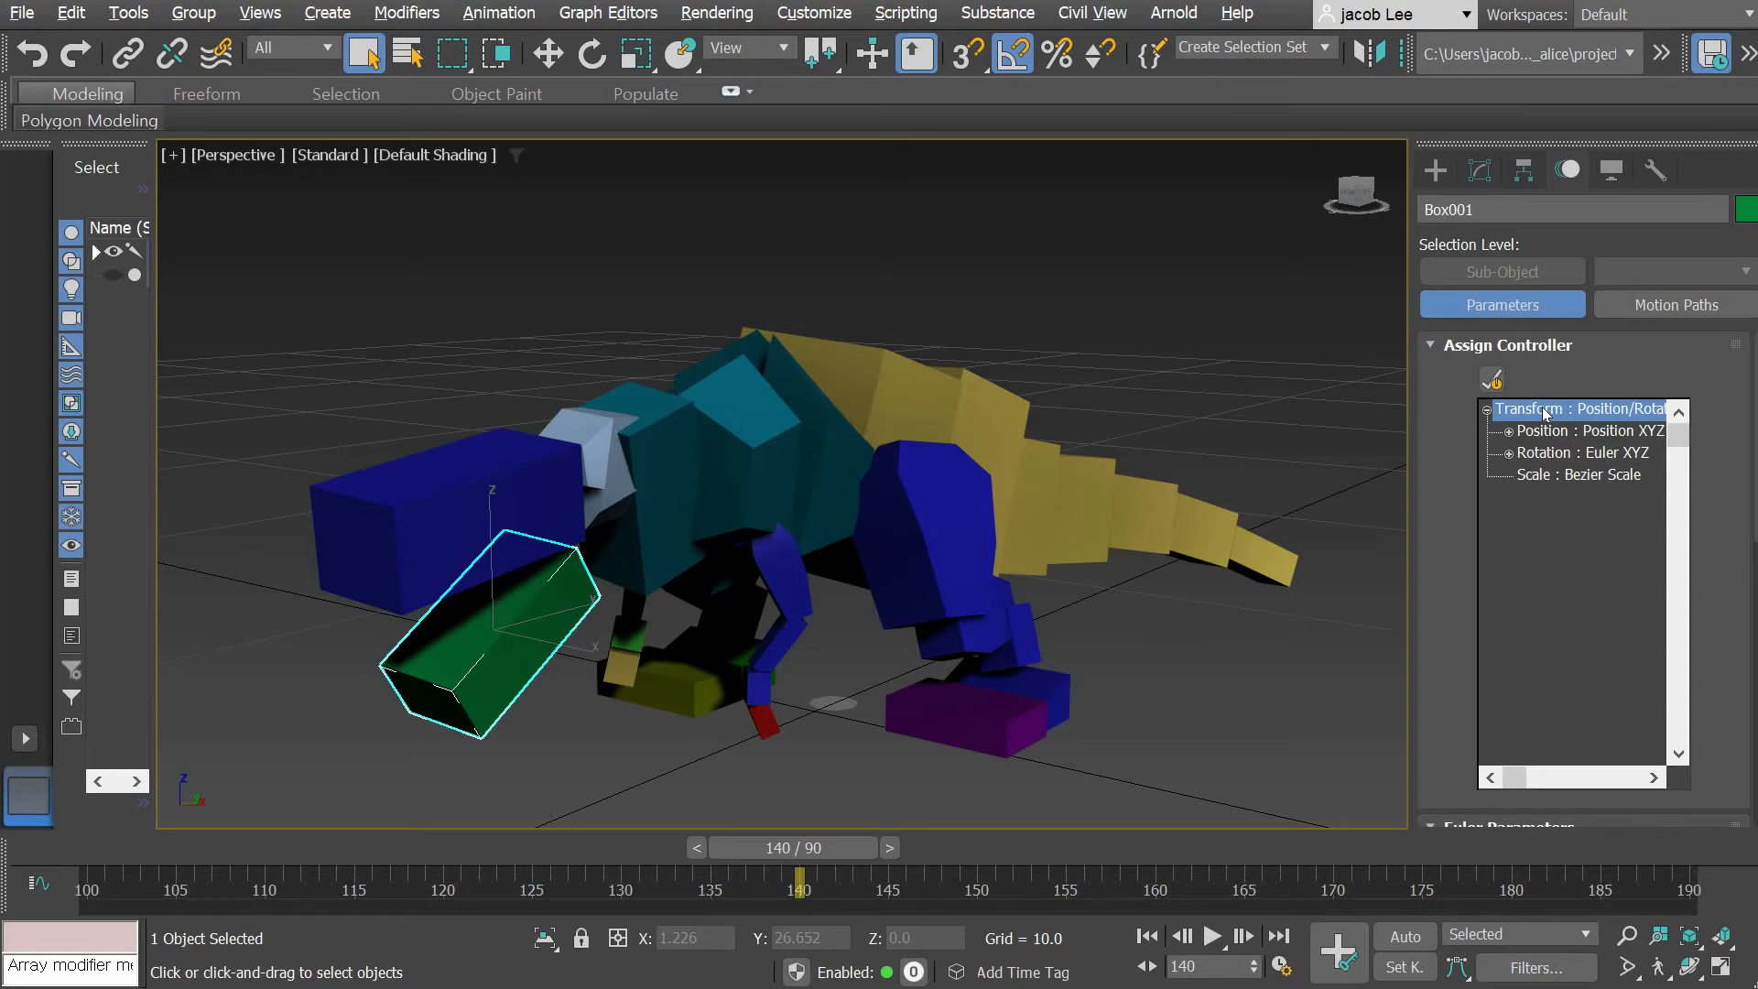
click(1494, 383)
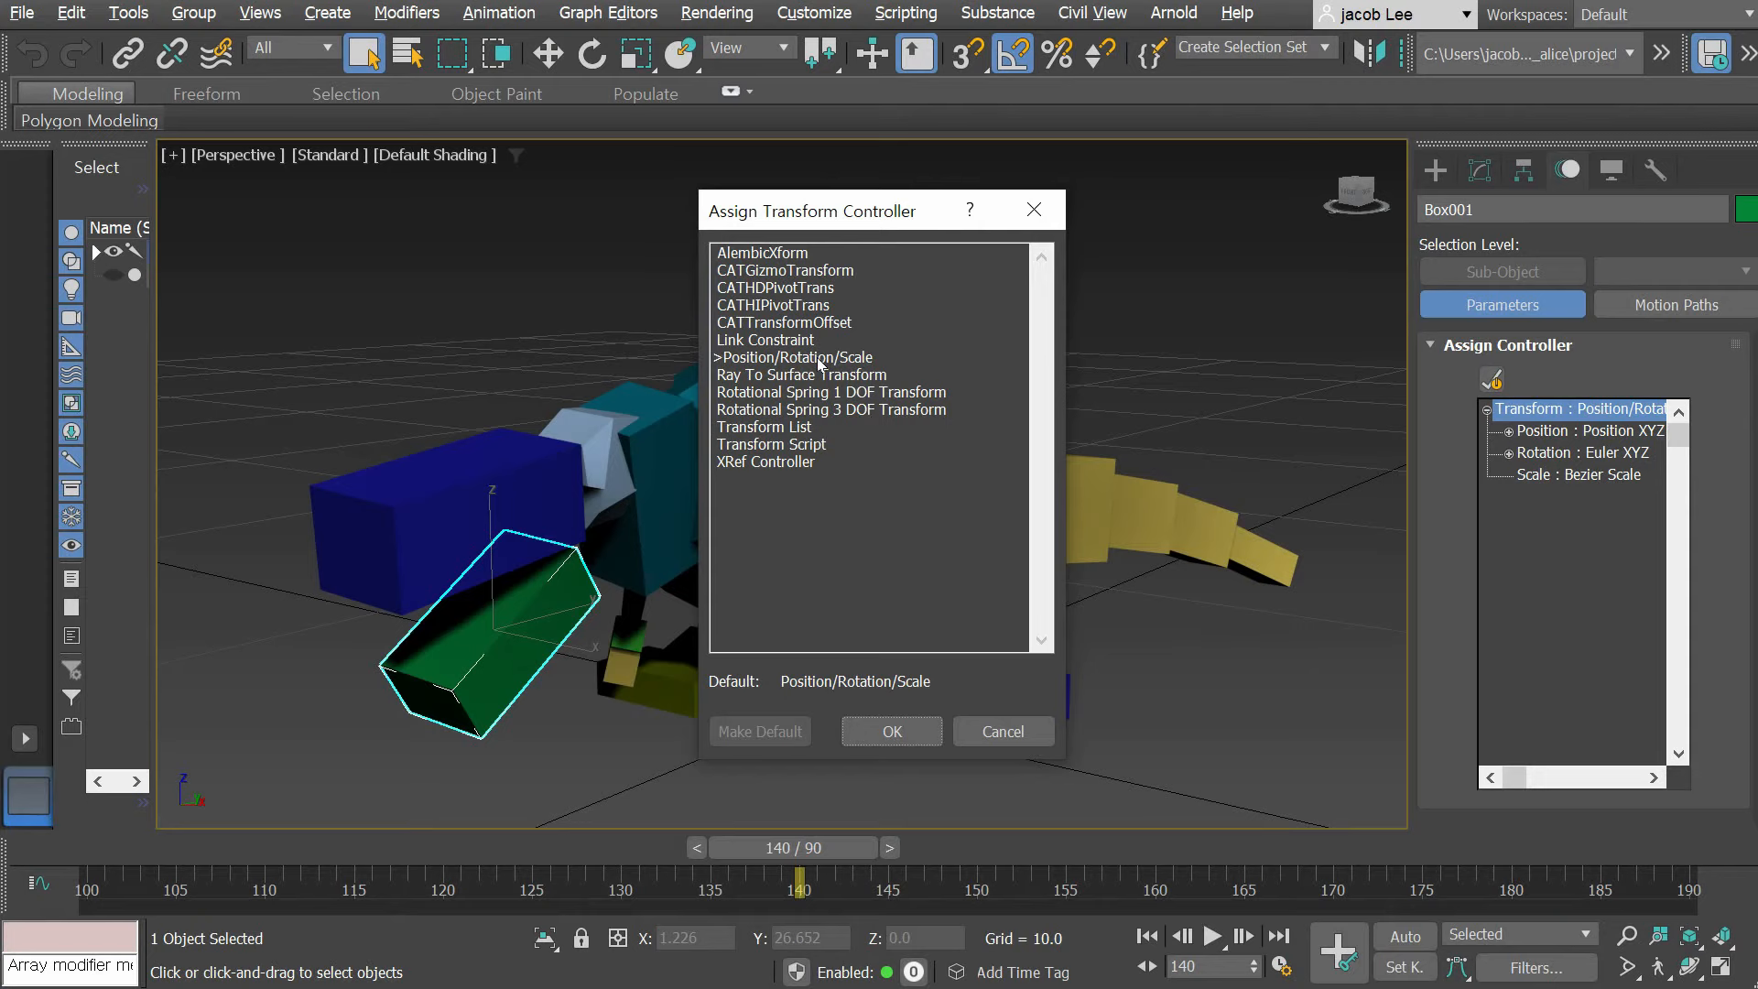
click(787, 429)
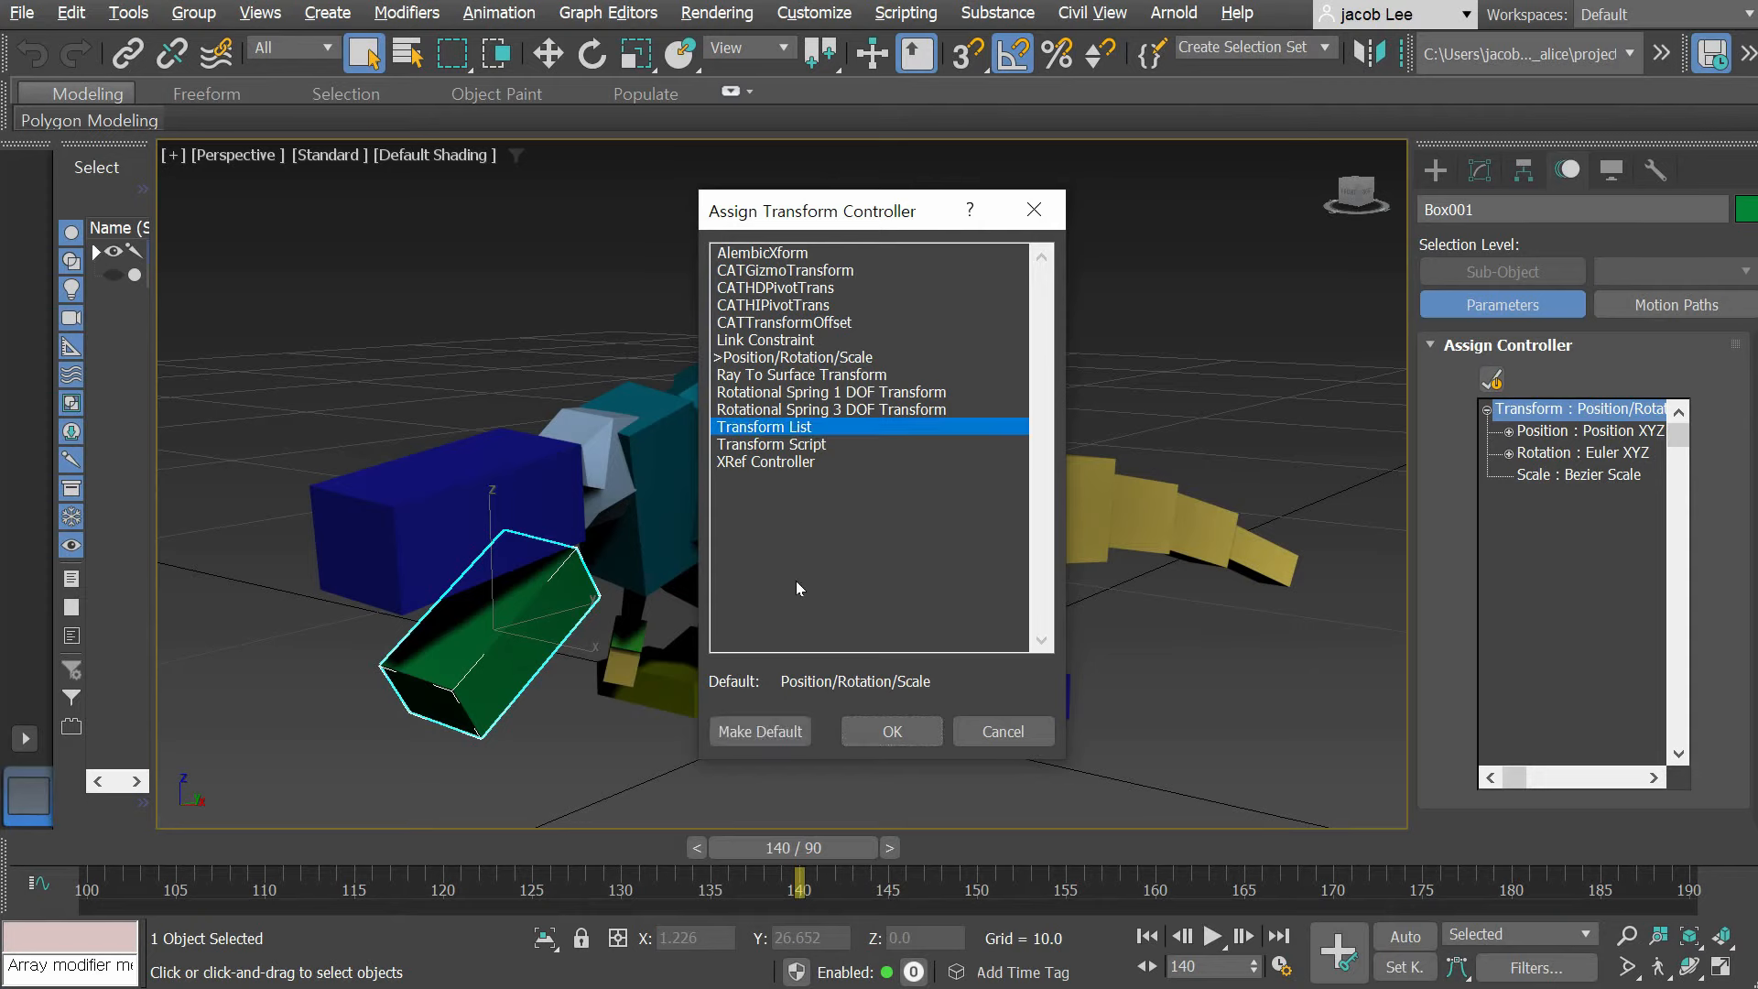
click(863, 729)
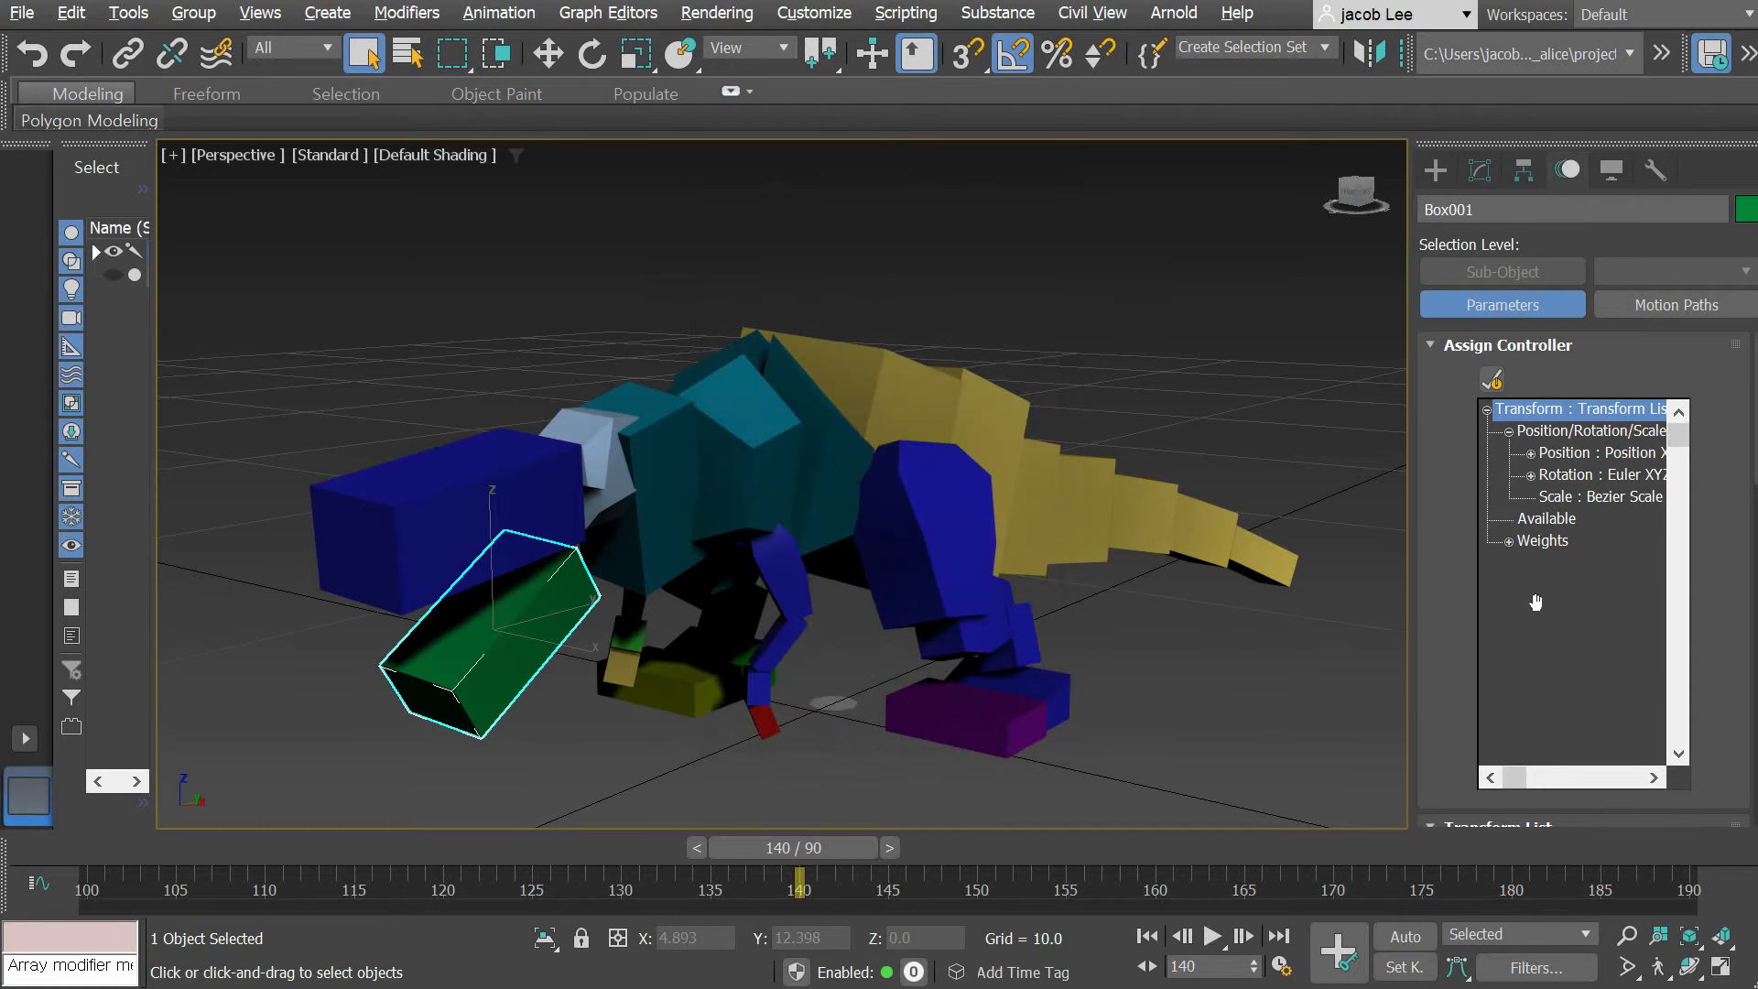
Step: Add a Position/Rotation/Scale controller to the Available slot of the lower jaw's Transform List
scroll(1685, 705, down, 3)
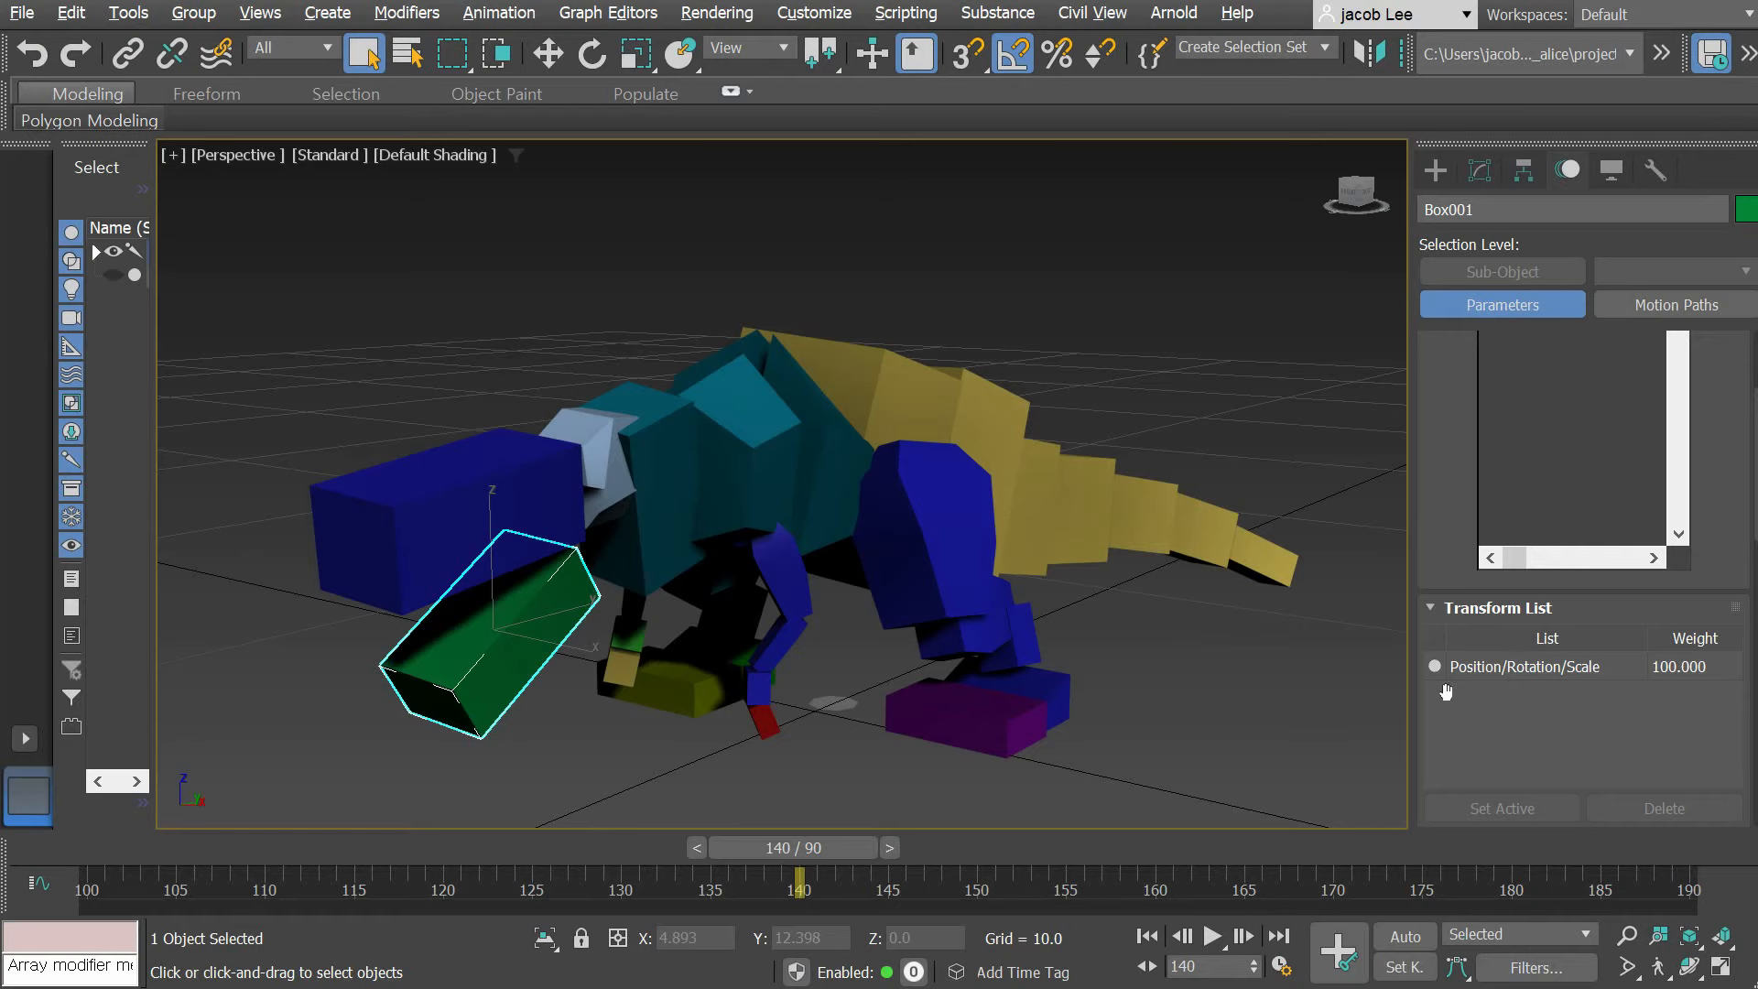
scroll(1411, 547, up, 2)
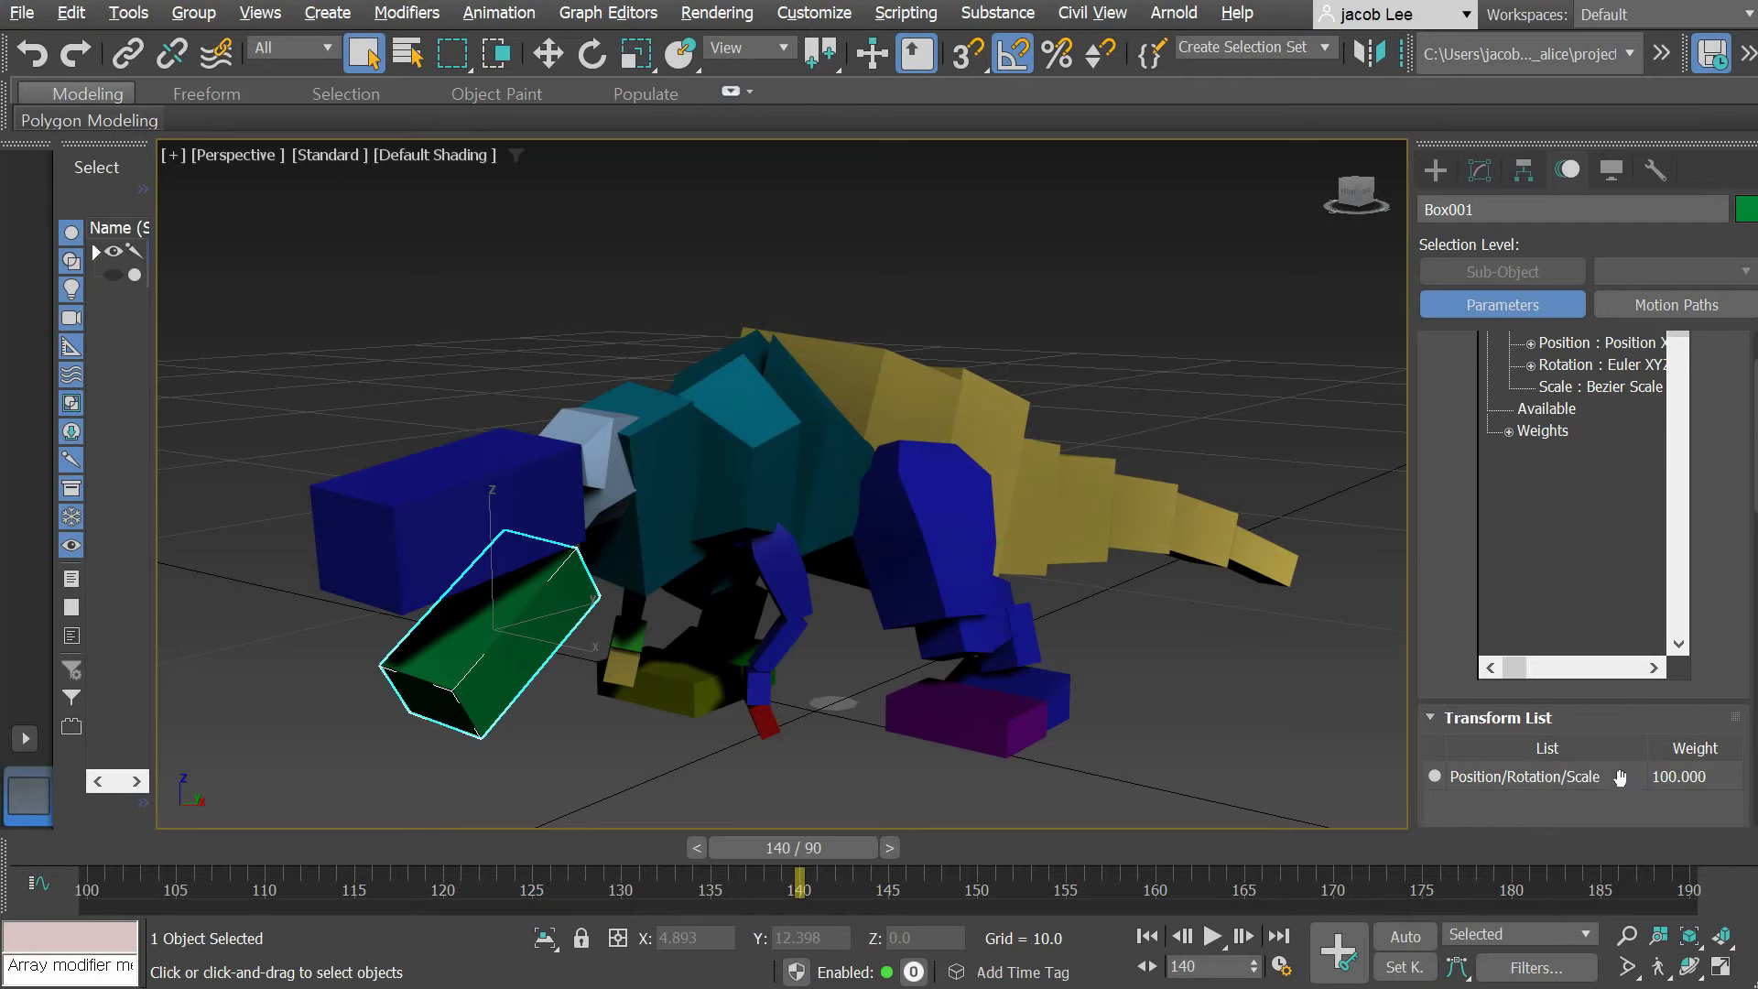
scroll(1492, 768, down, 2)
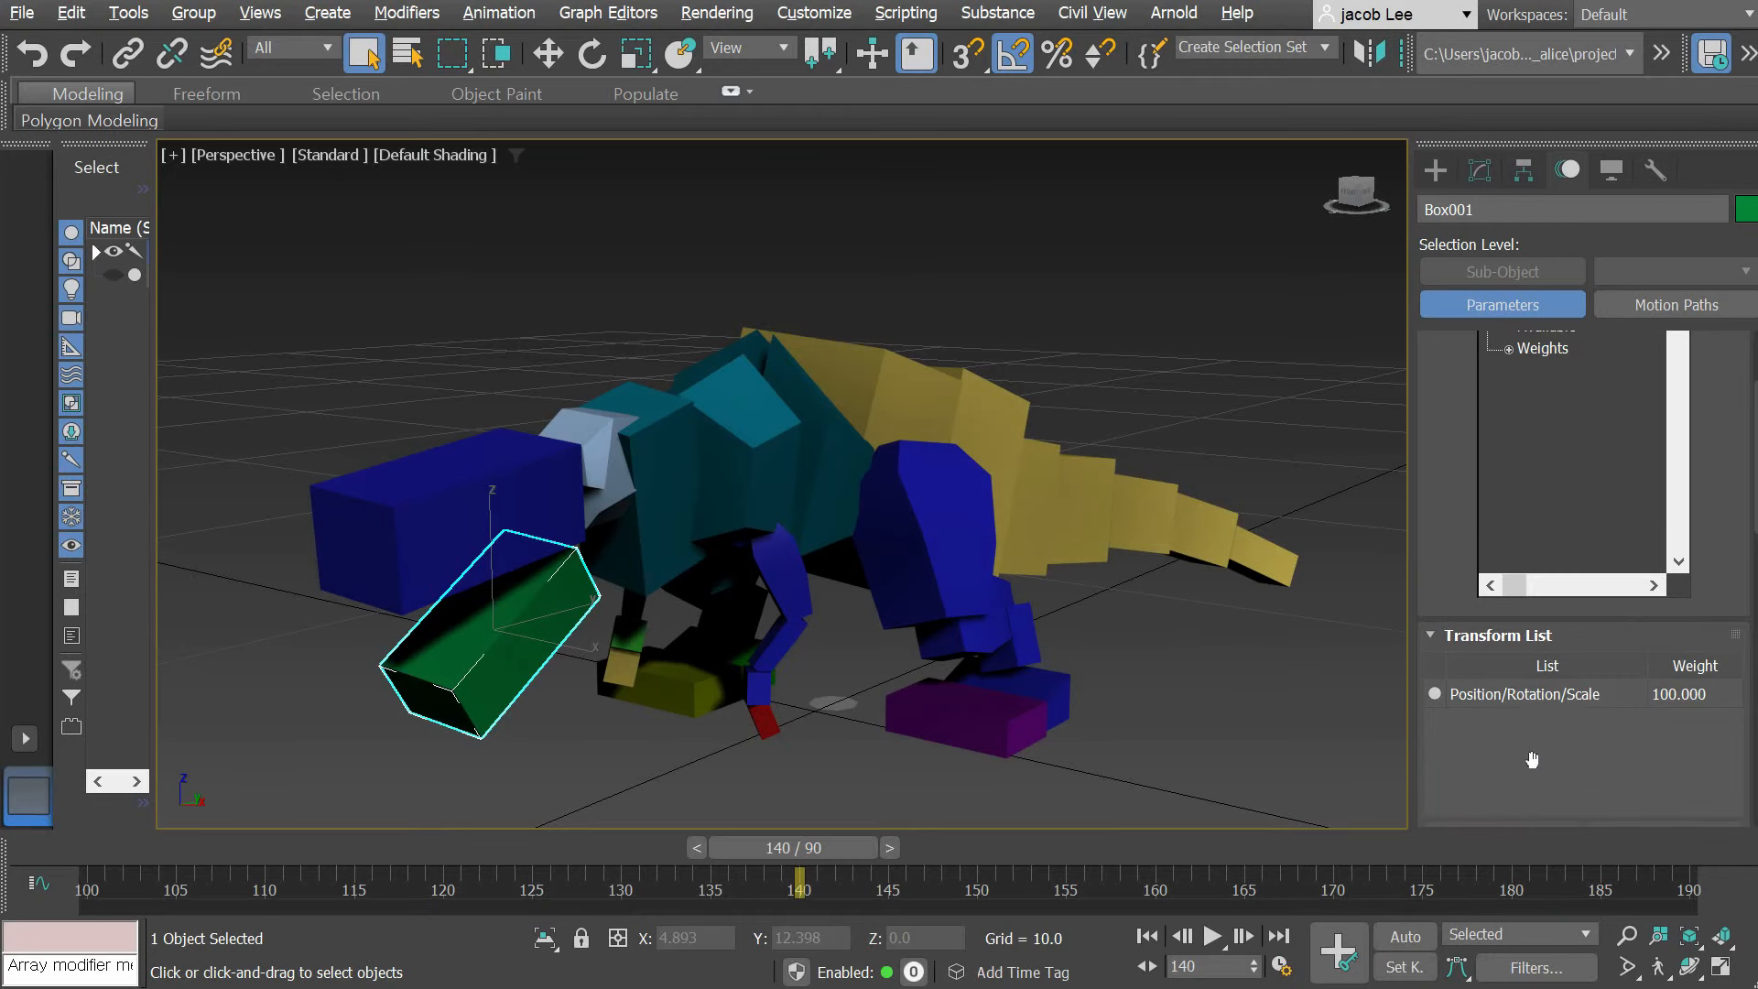
scroll(1532, 759, up, 4)
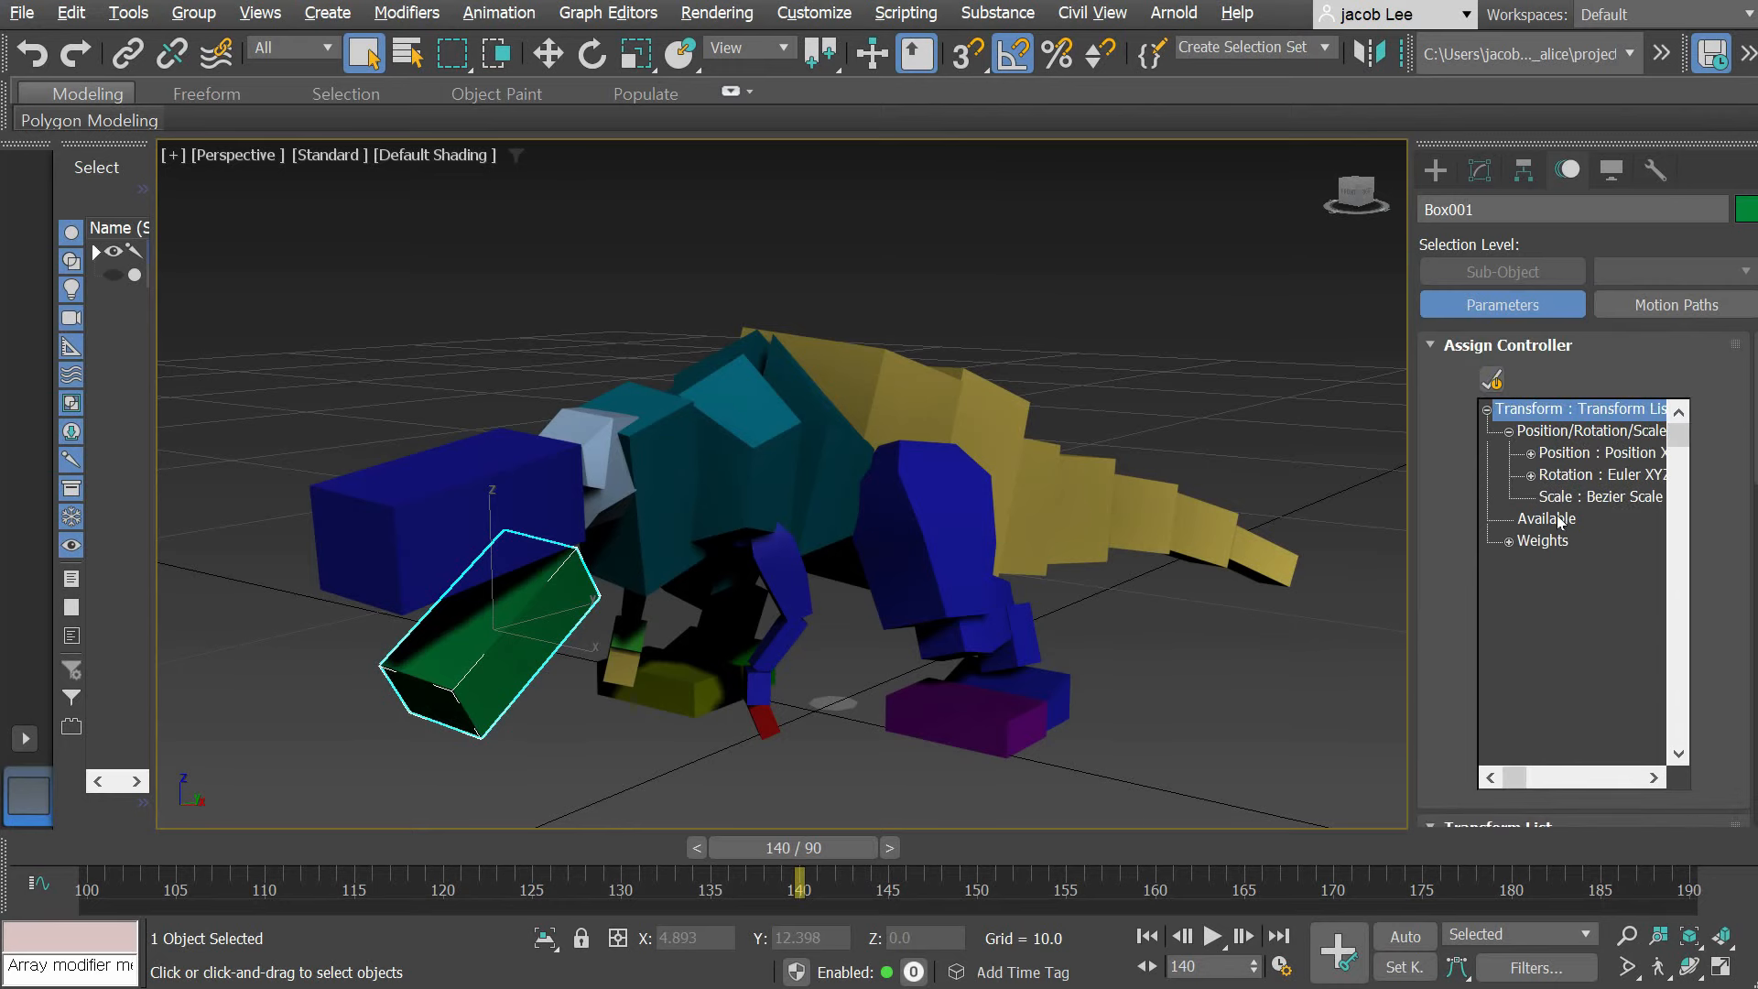
click(1556, 519)
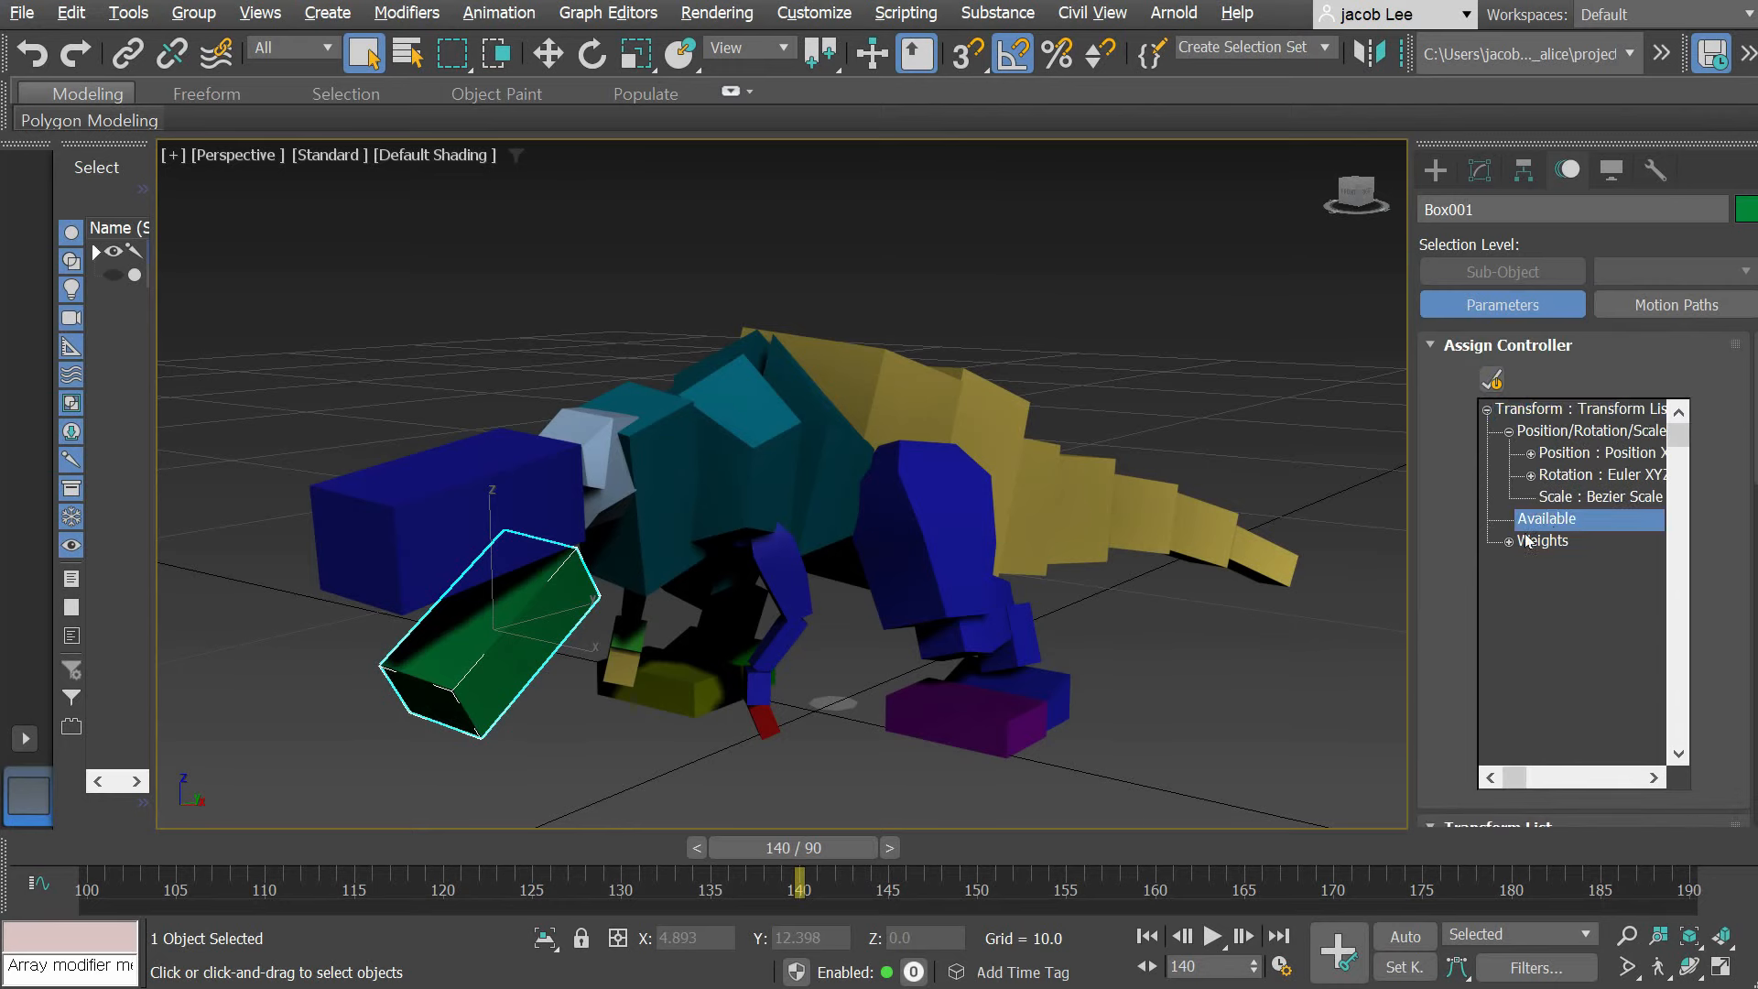
click(1492, 378)
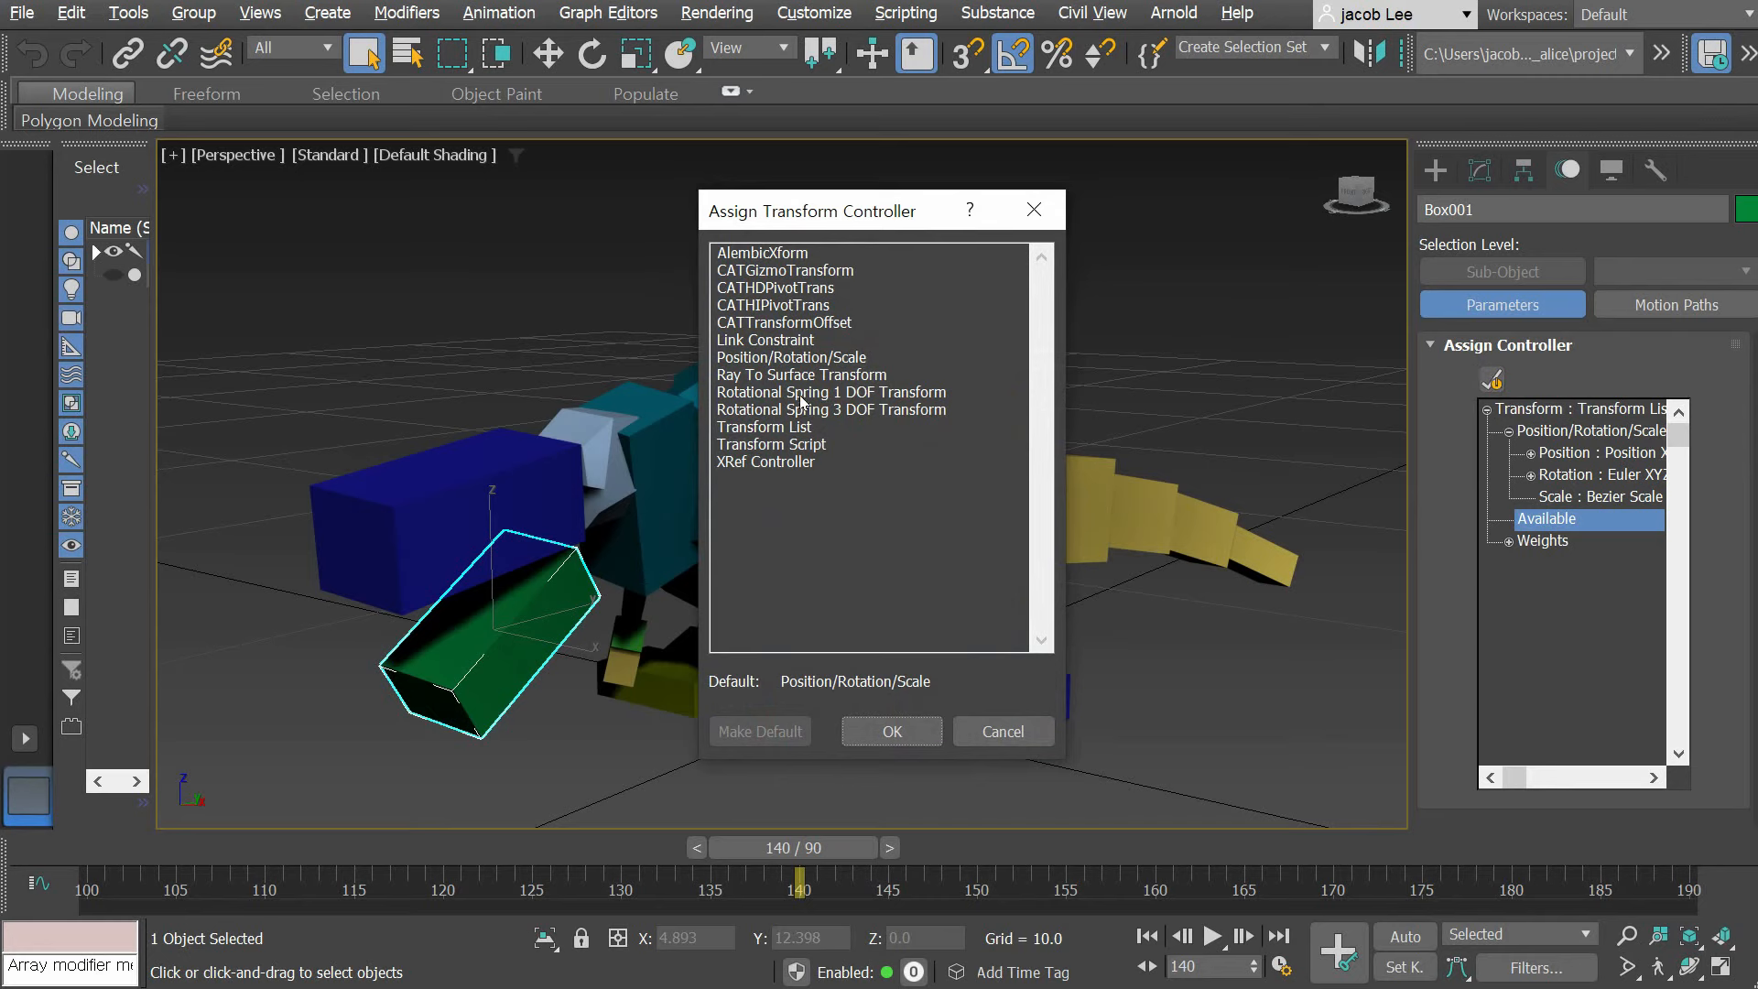
click(802, 364)
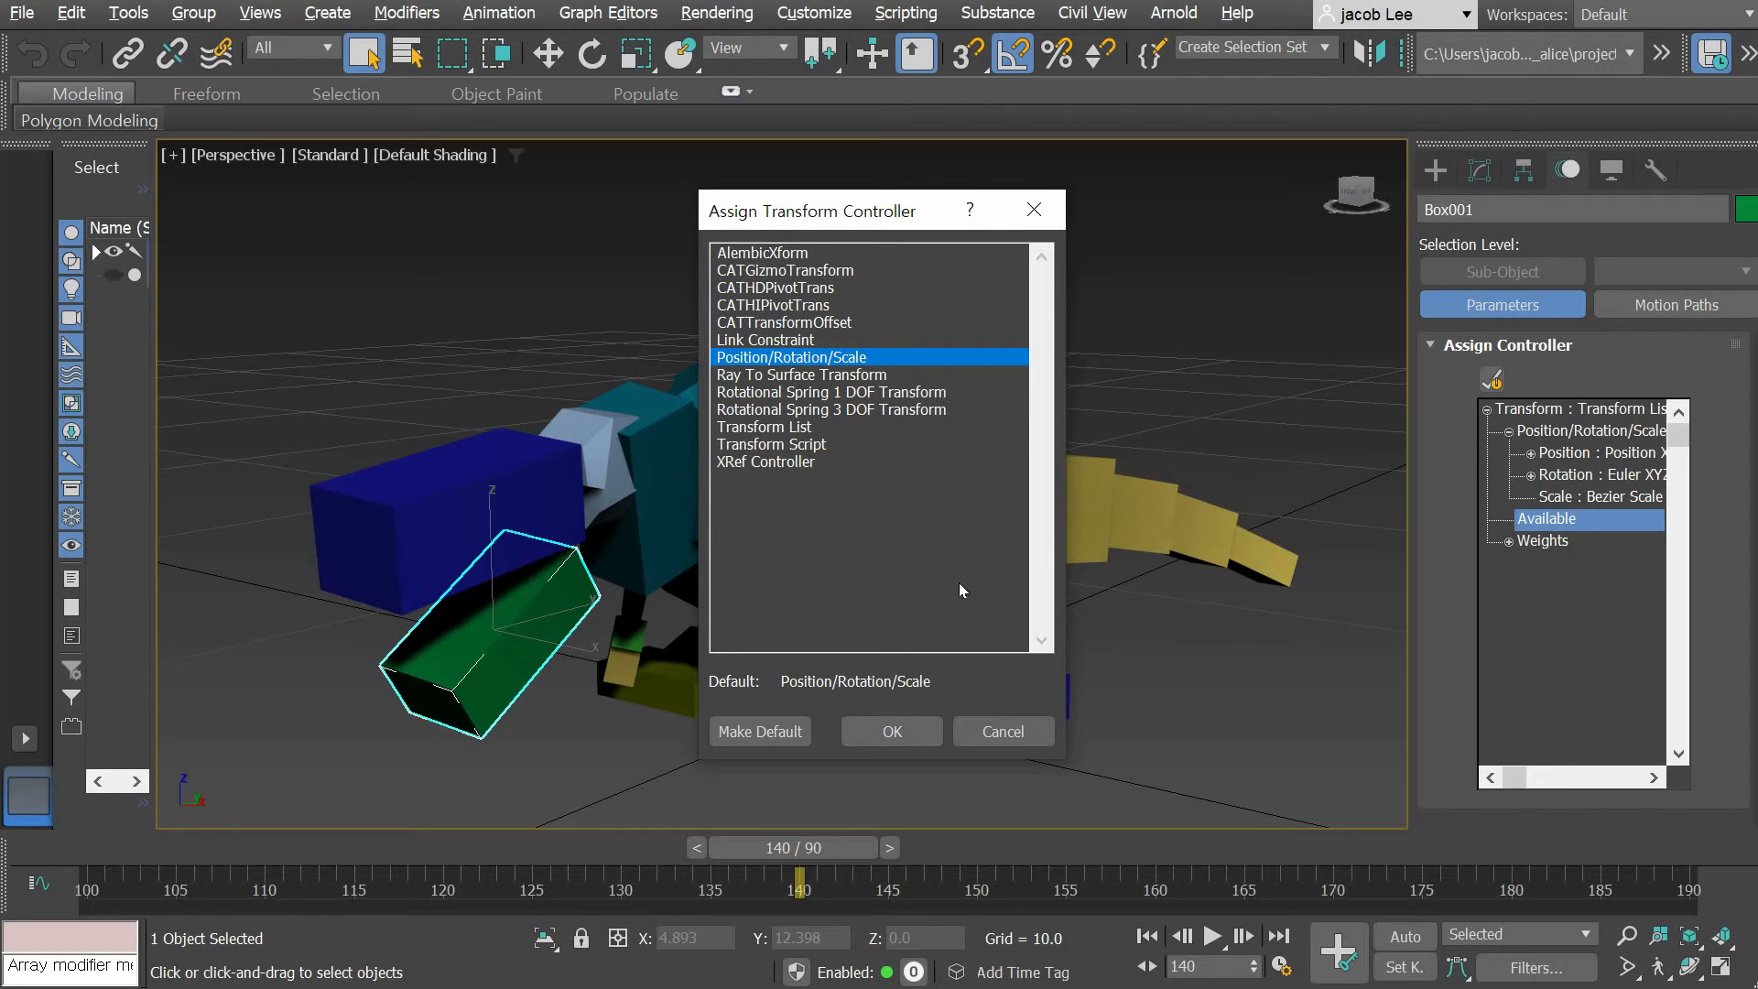
click(892, 732)
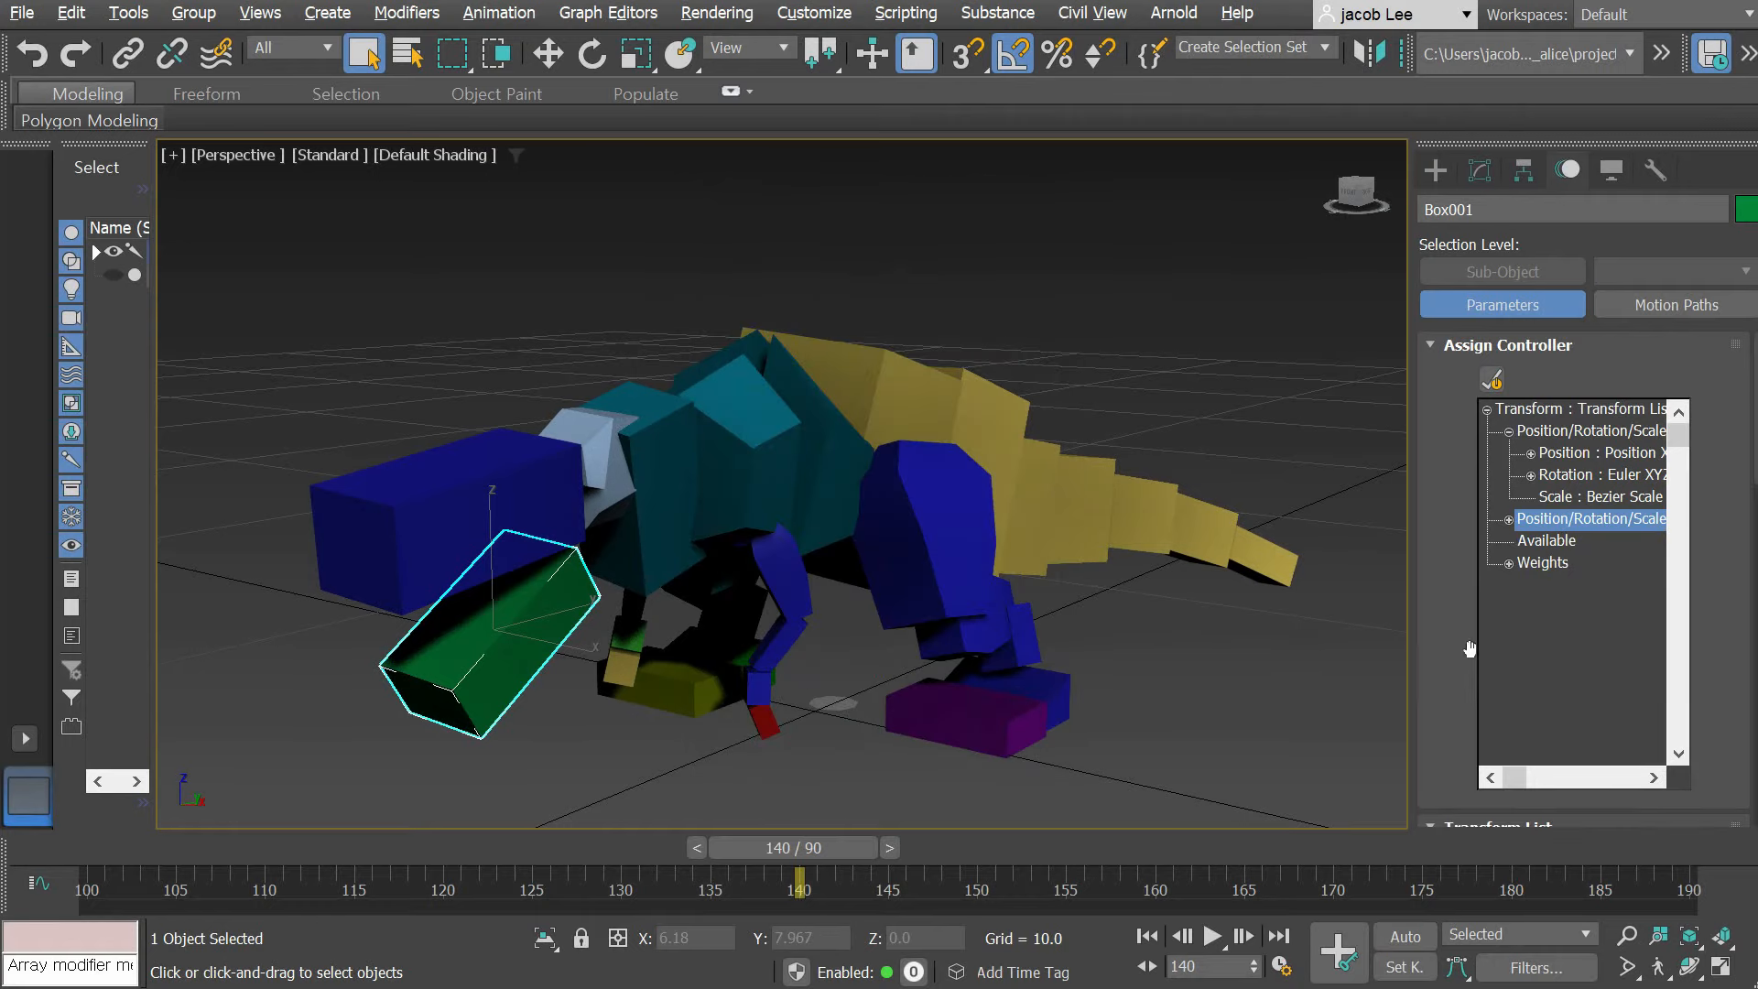
Step: Rename the second Position/Rotation/Scale entry in the lower jaw's Transform List to Howl
scroll(1581, 647, down, 5)
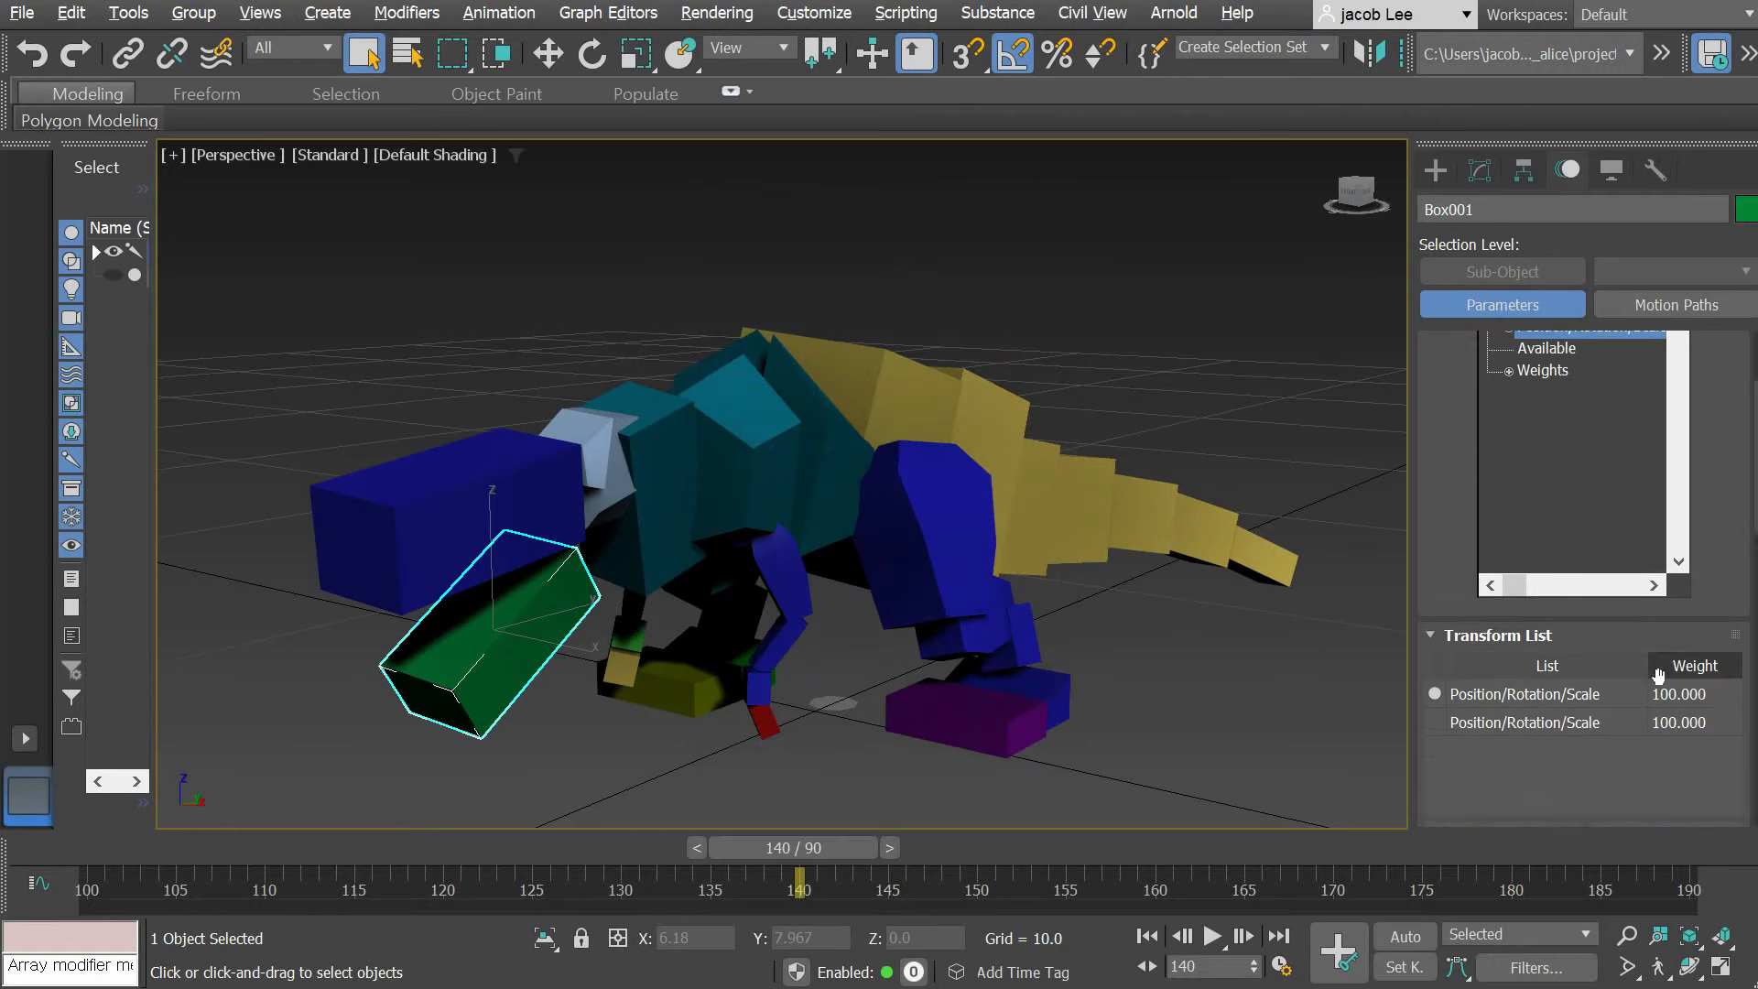
click(1545, 723)
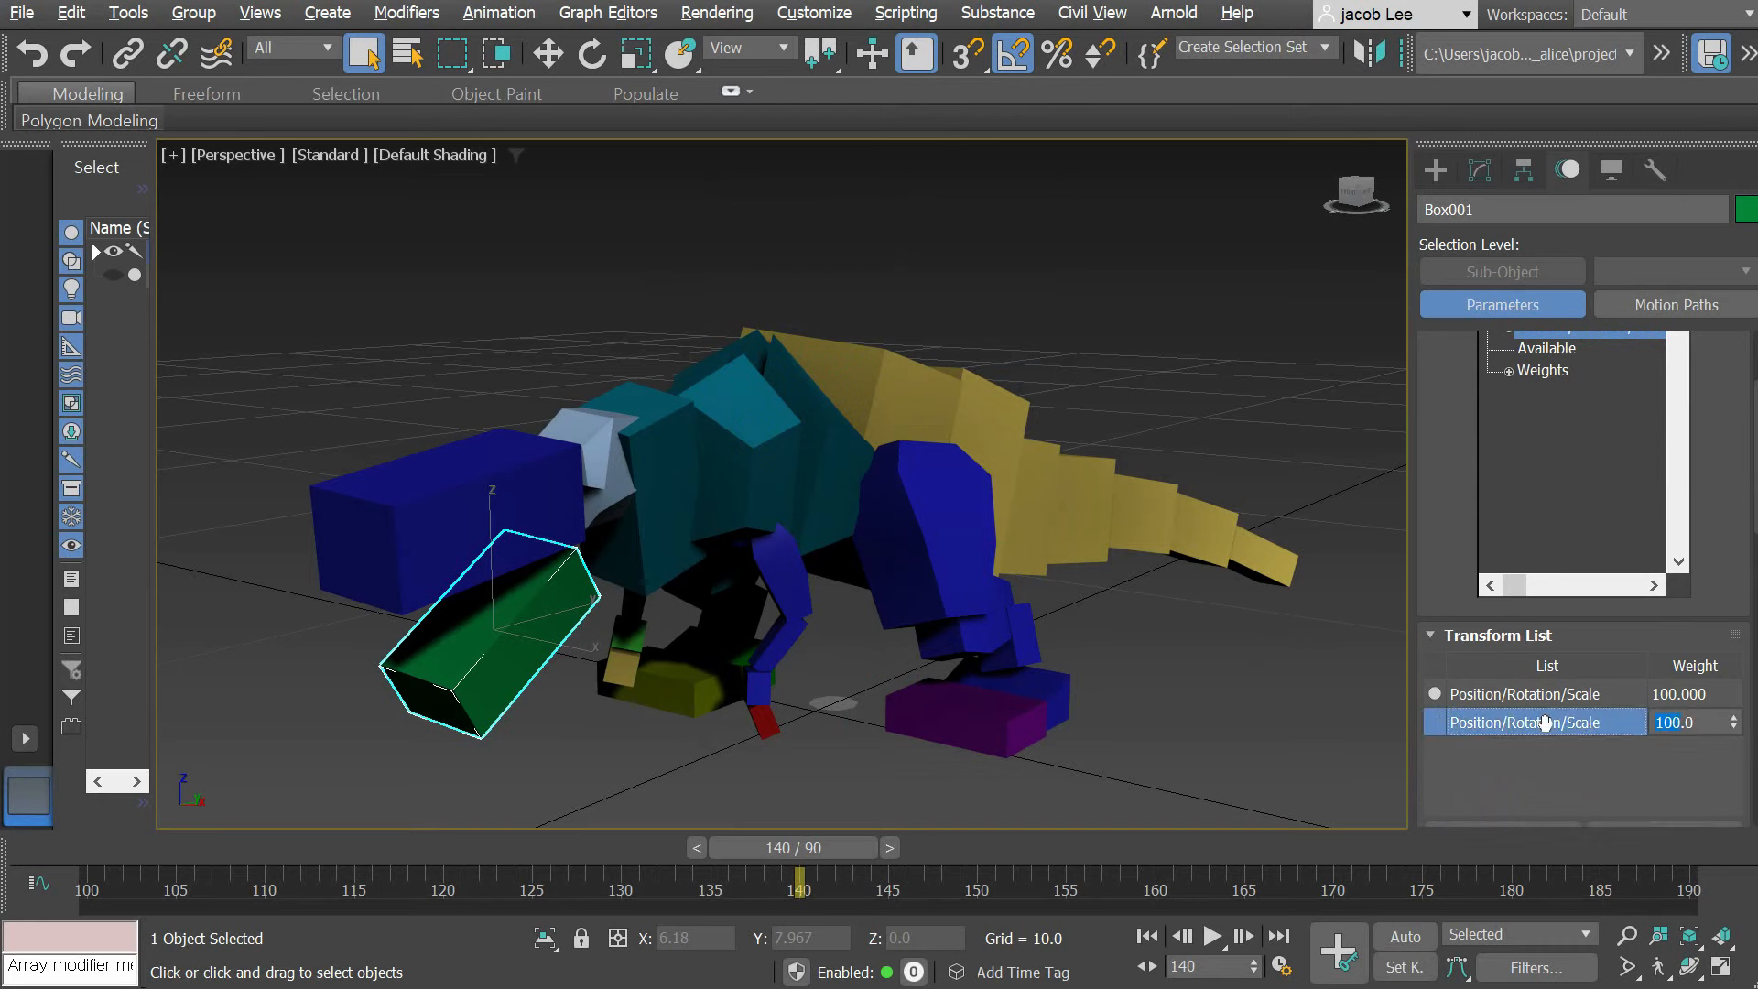
click(1541, 720)
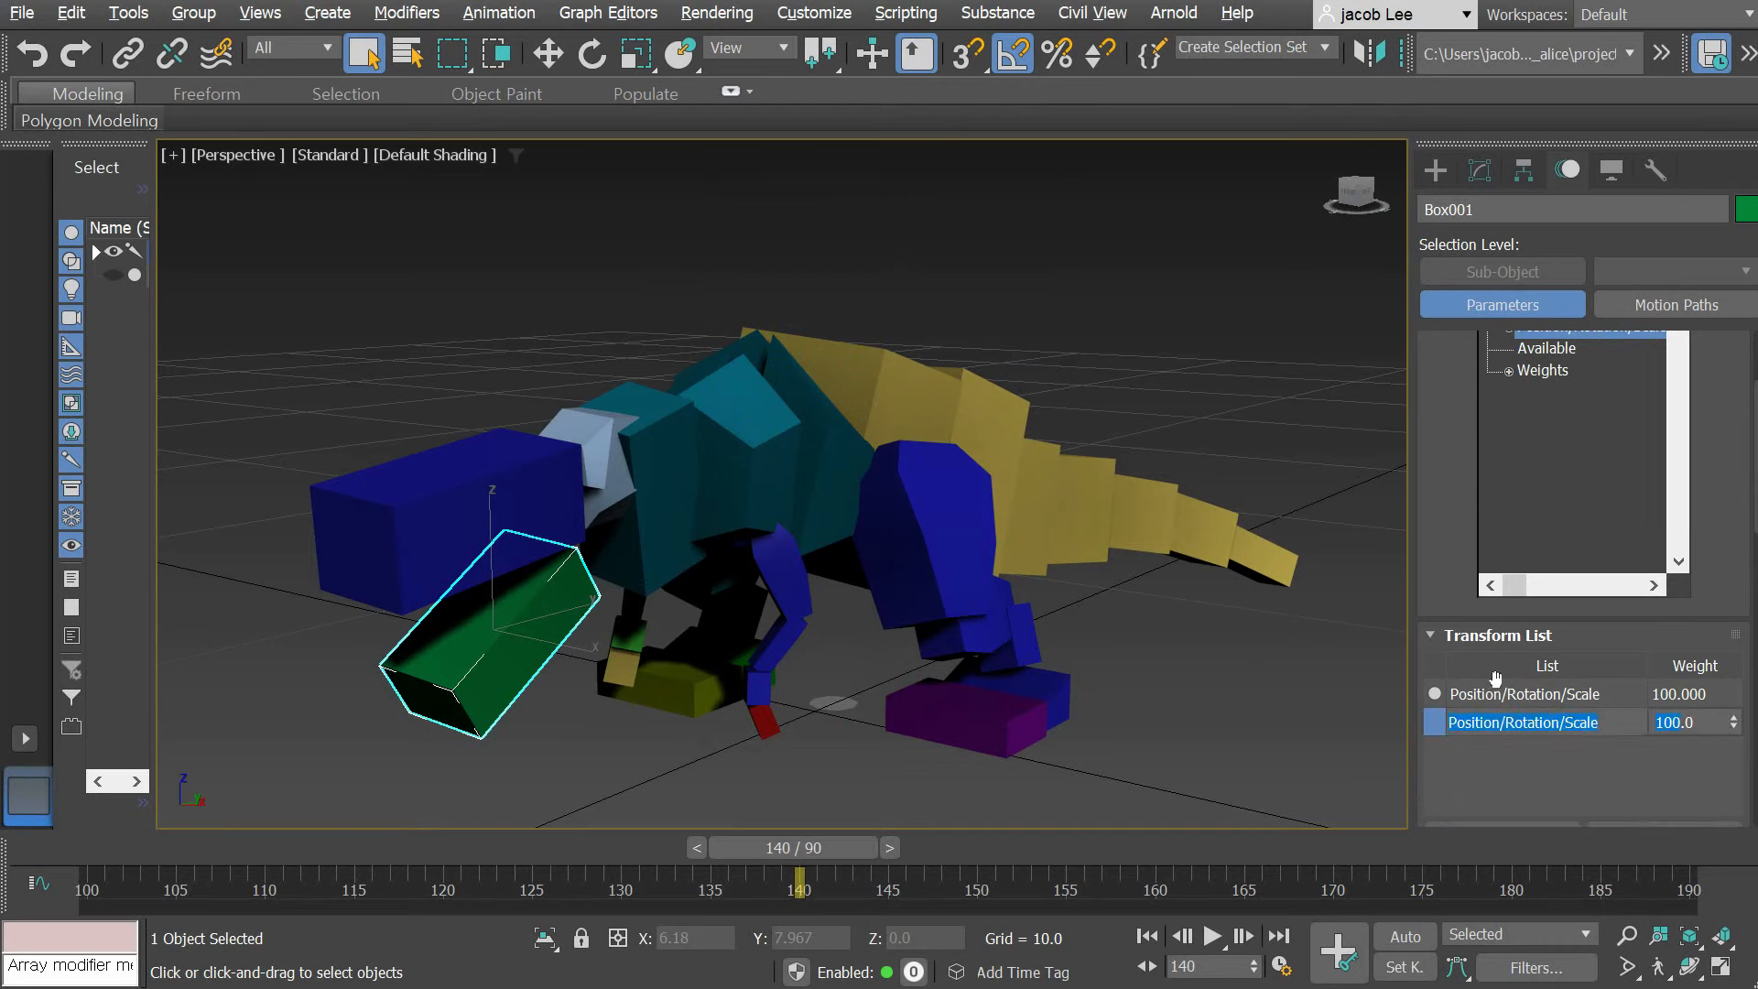
text(d)
text(owl)
key(Return)
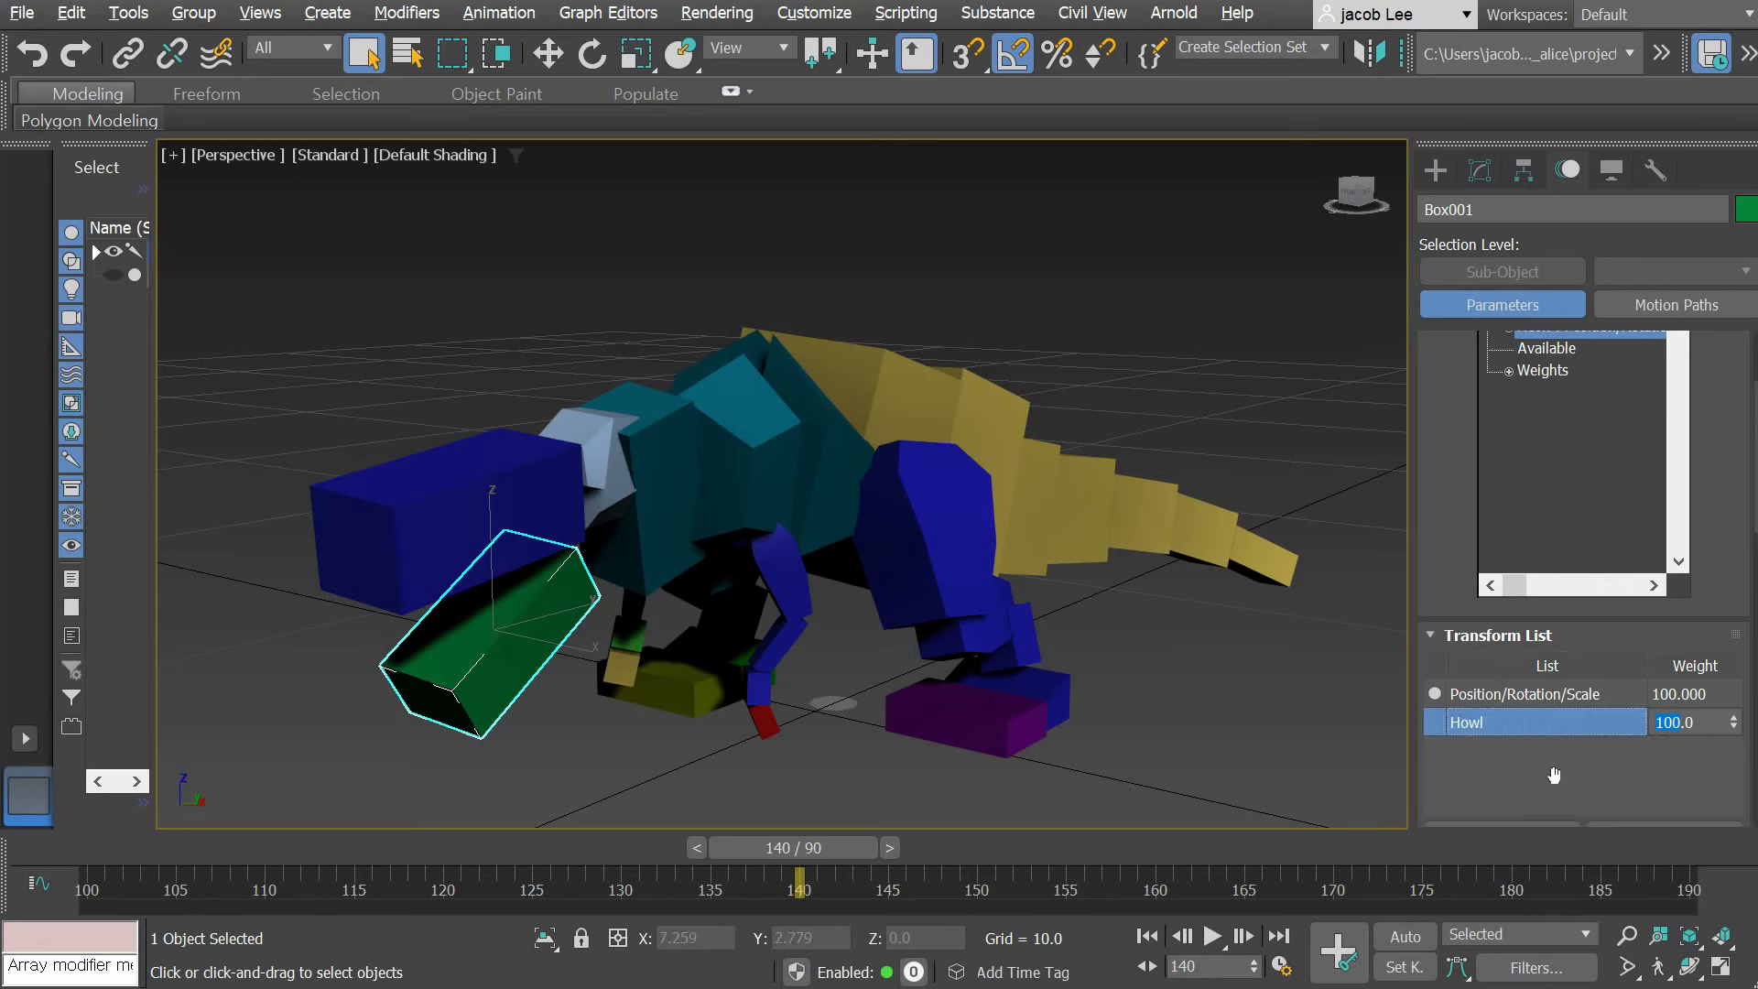
Step: Assign a Noise Rotation controller to the Rotation track of the Howl layer
scroll(1566, 778, up, 1)
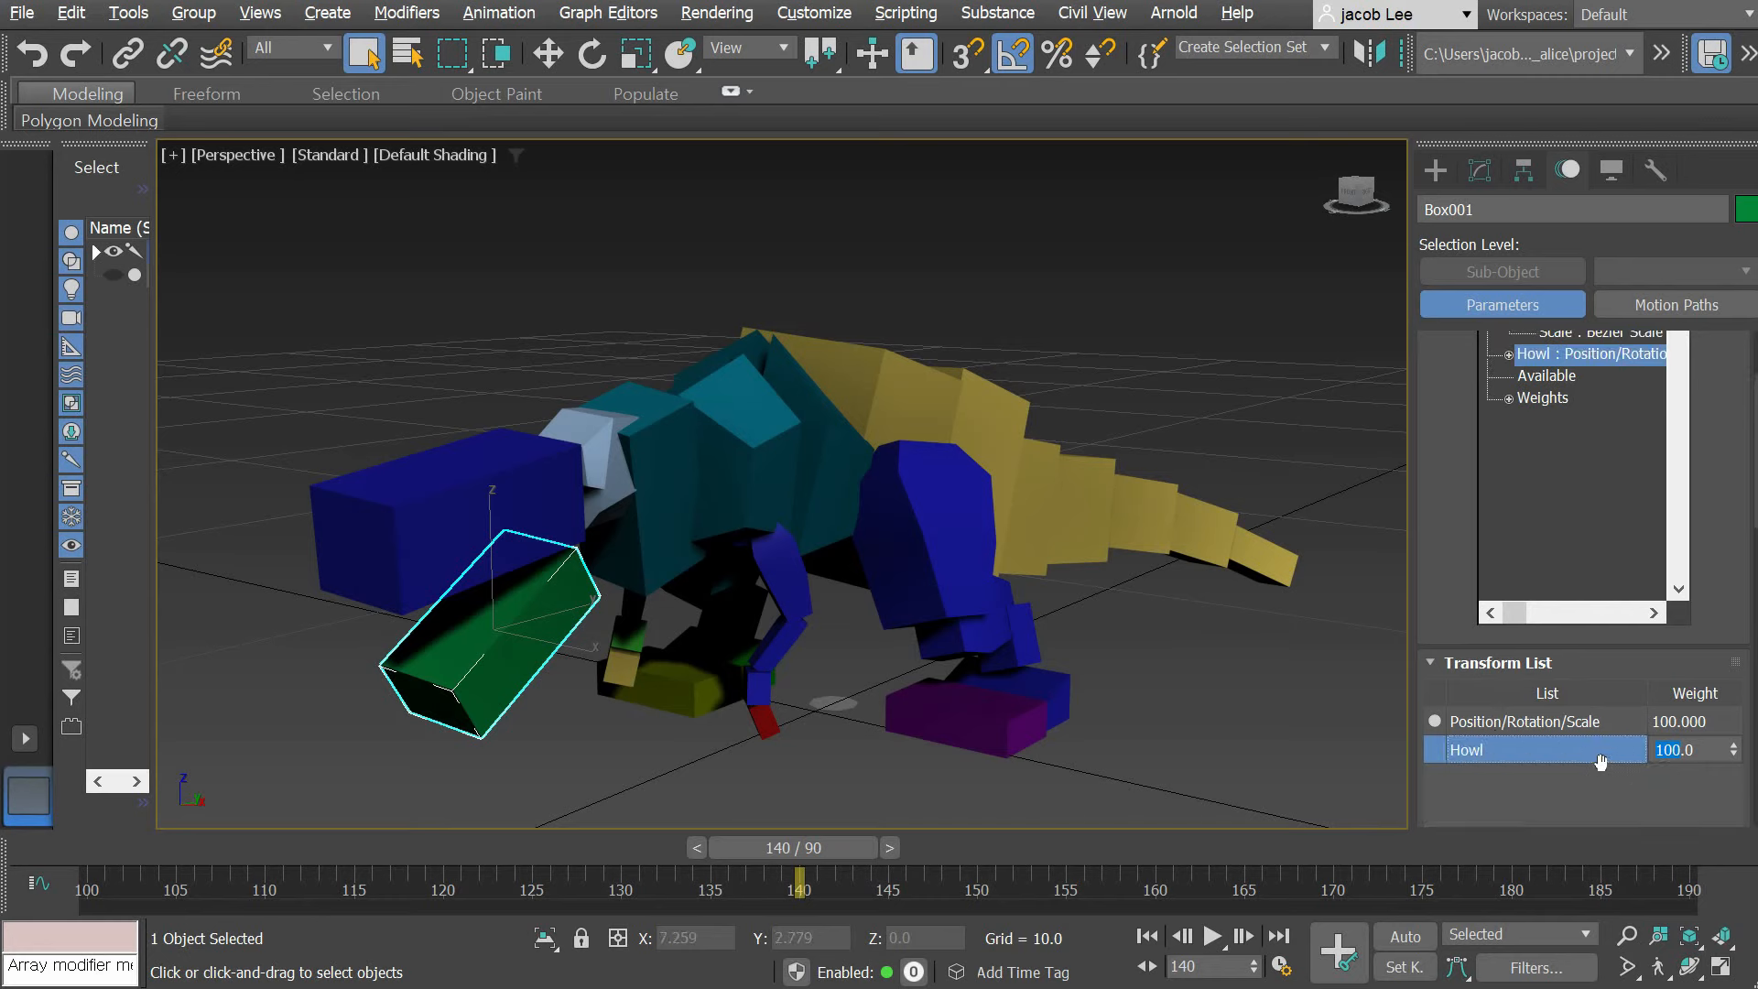
scroll(1588, 778, up, 1)
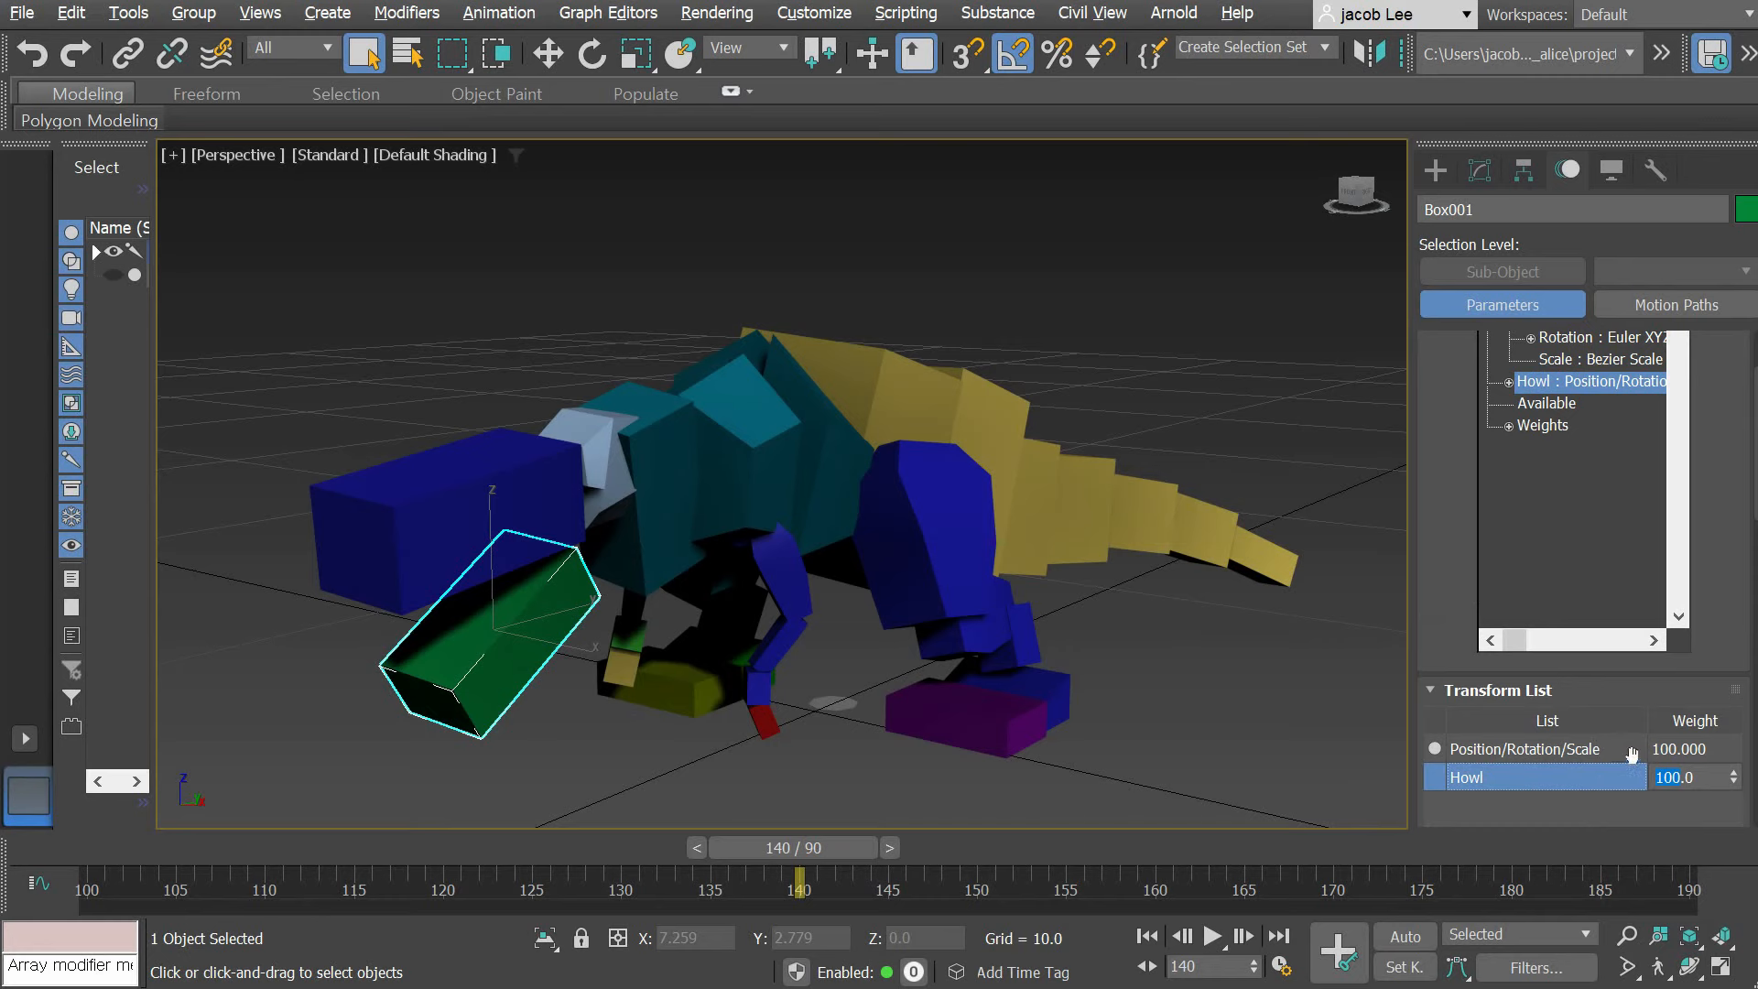
click(1507, 383)
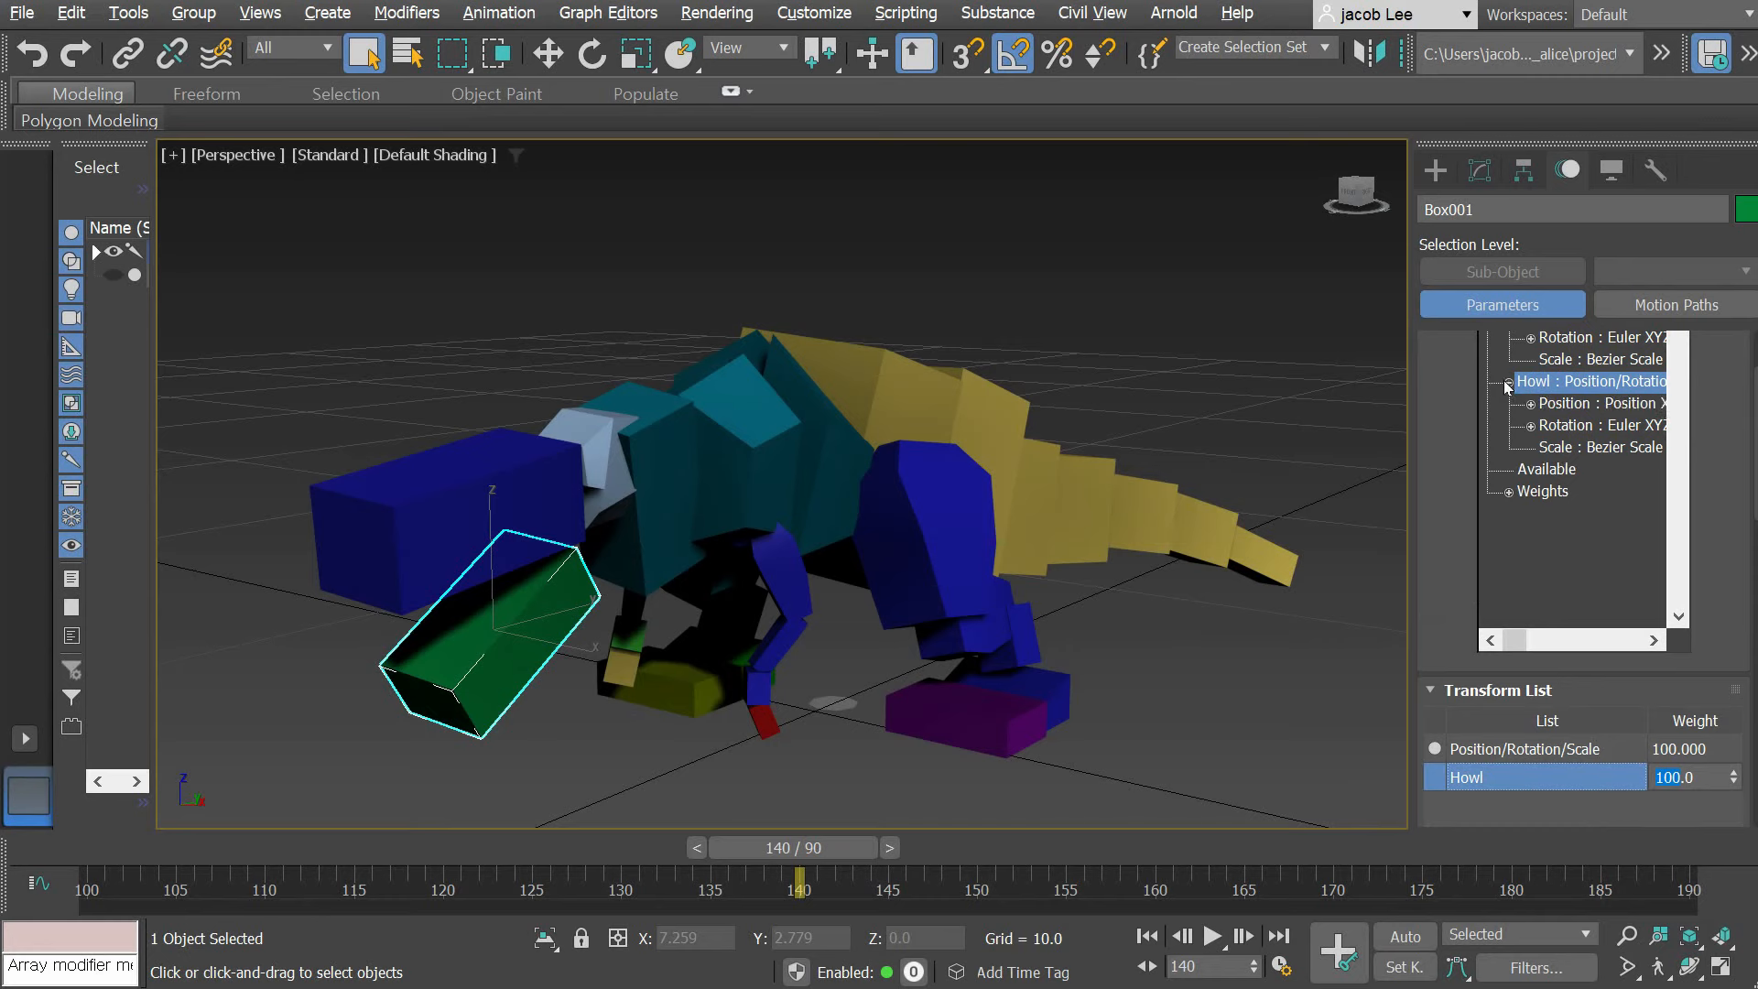
click(1586, 427)
scroll(1531, 440, up, 5)
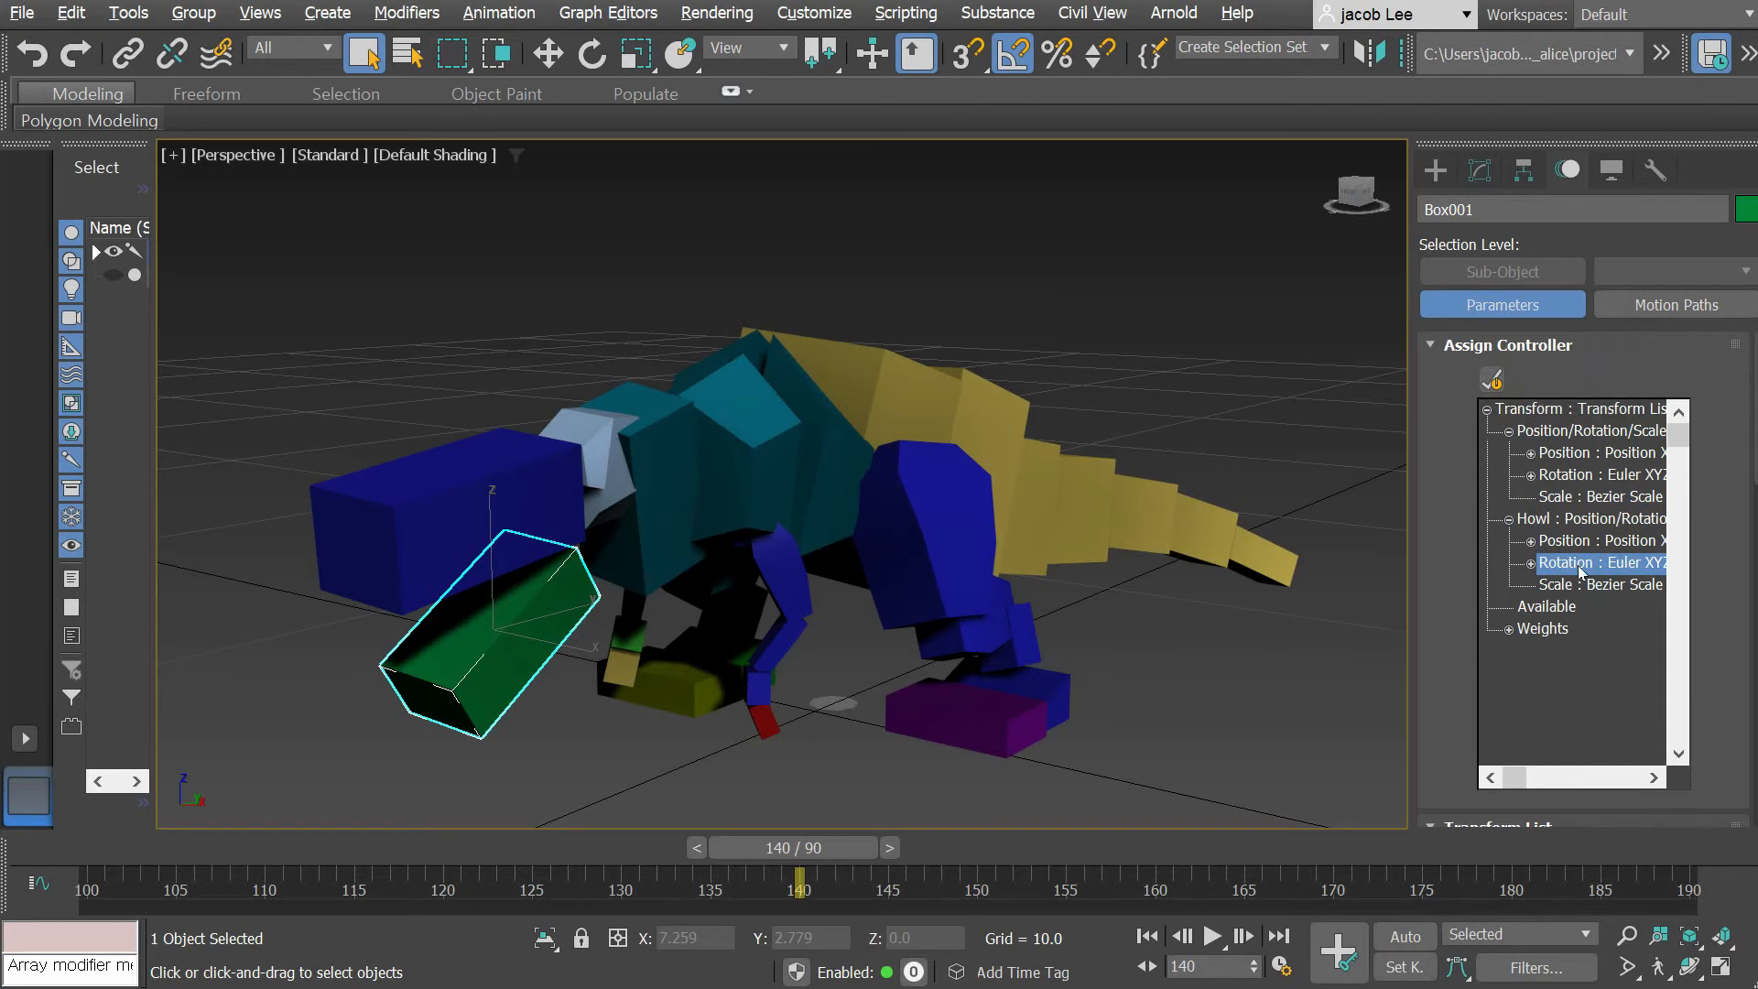
click(1488, 377)
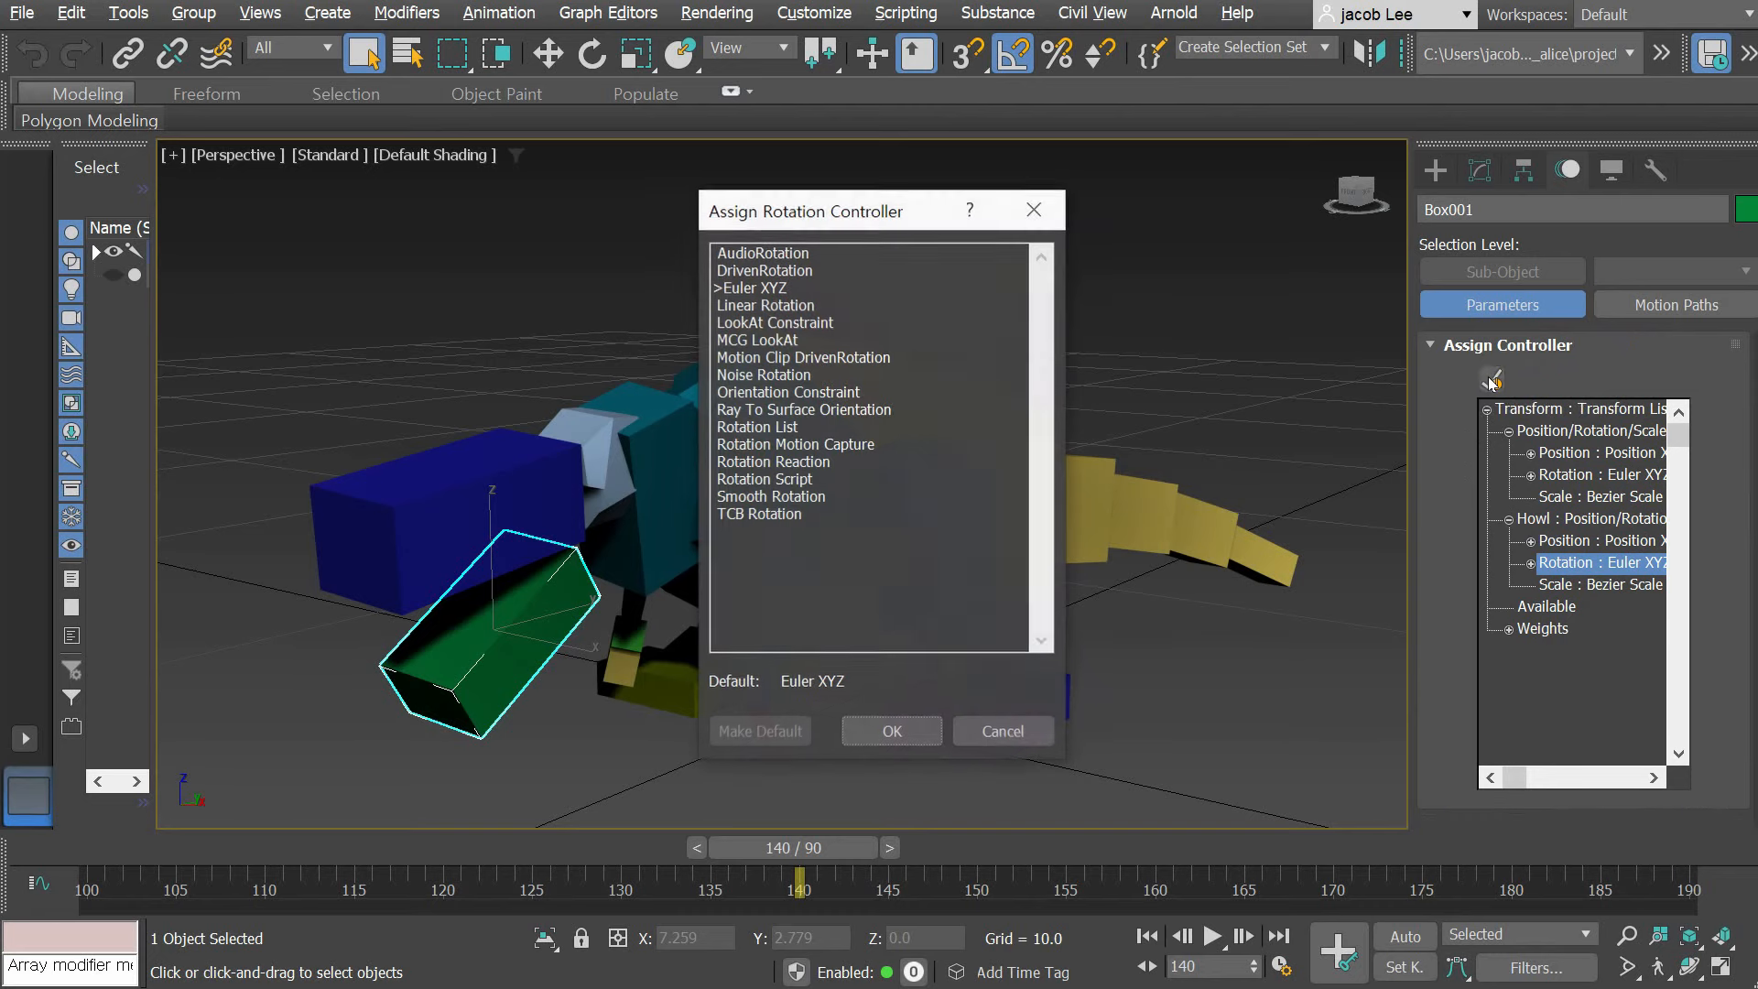
click(790, 377)
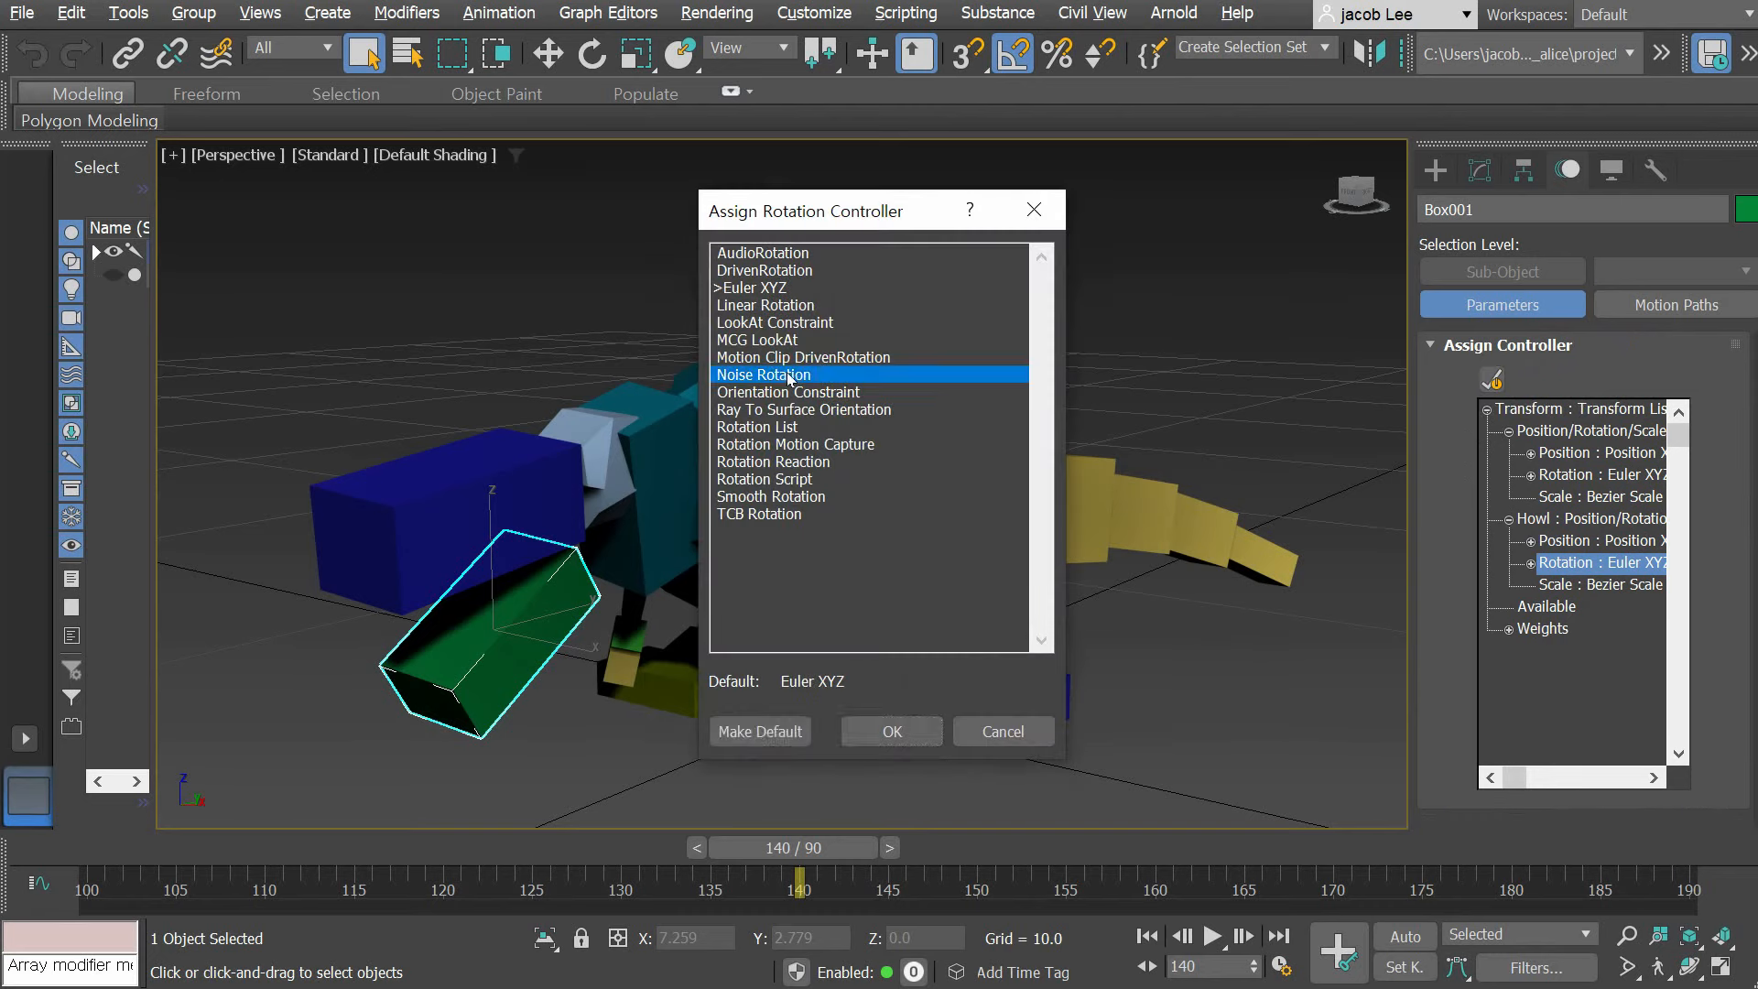
click(894, 731)
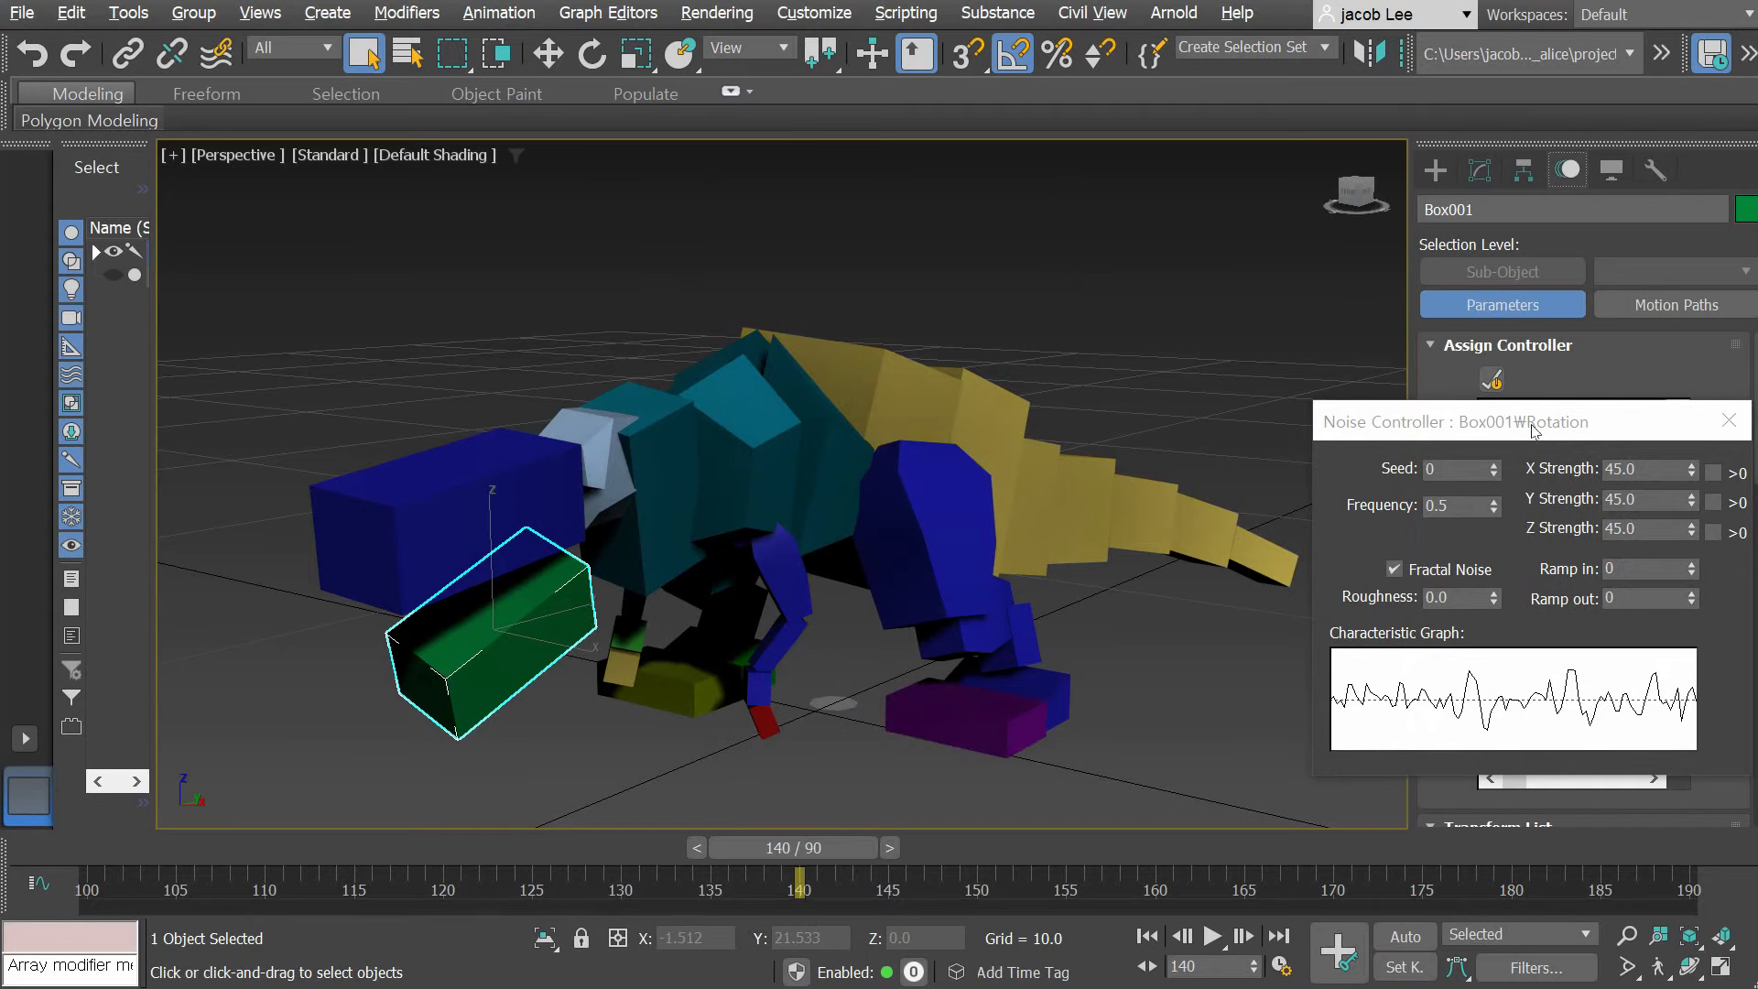
Step: Set the jaw noise controller's X, Y and Z Strength to 1.0 and play the animation
drag(1535, 430, 1424, 170)
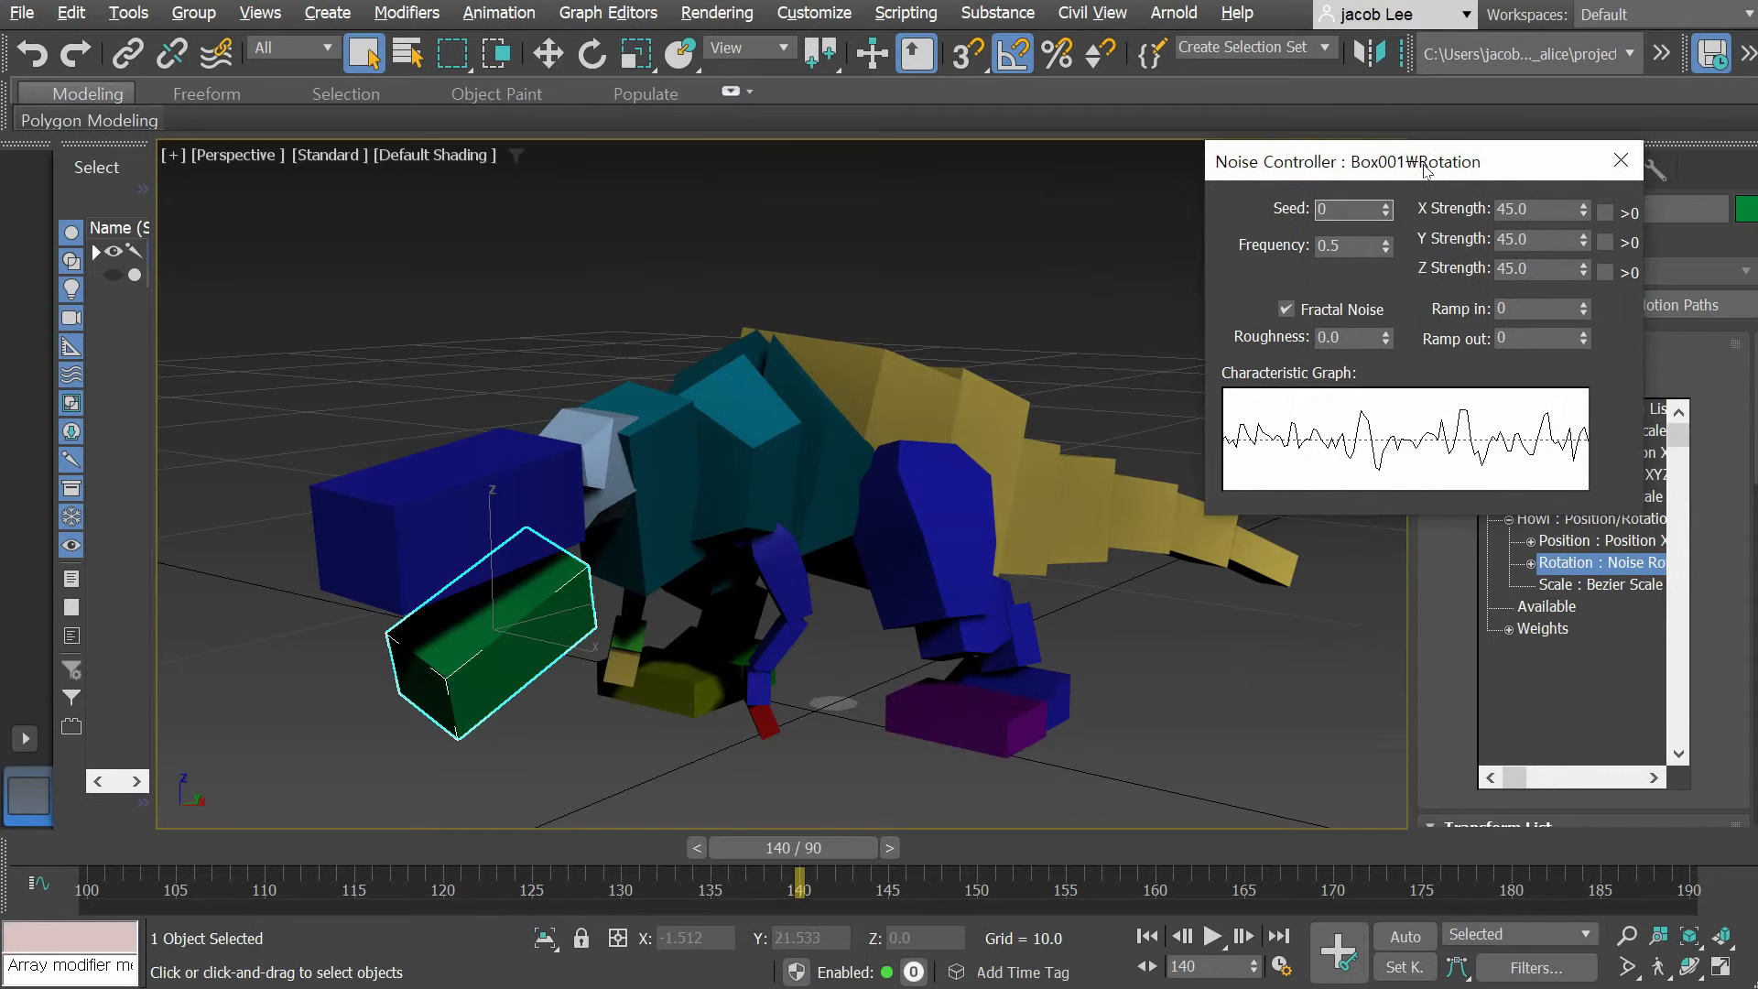
click(1540, 211)
text(1)
click(1541, 239)
text(1)
click(1540, 268)
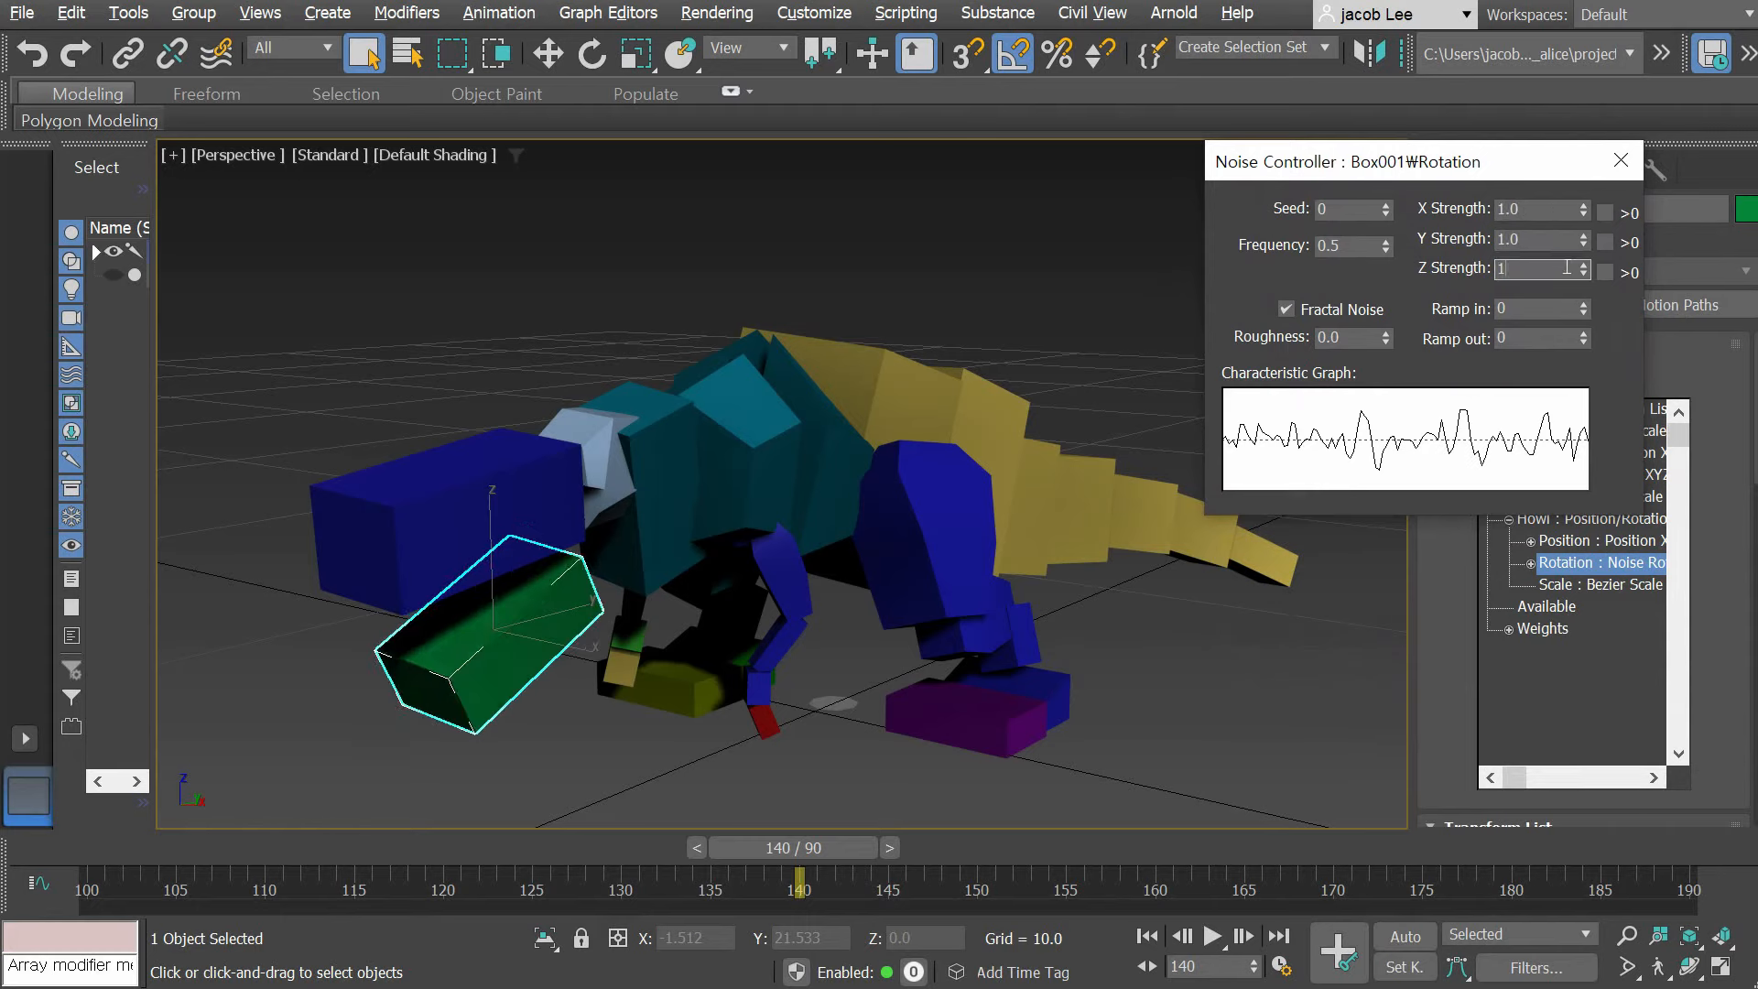
key(Tab)
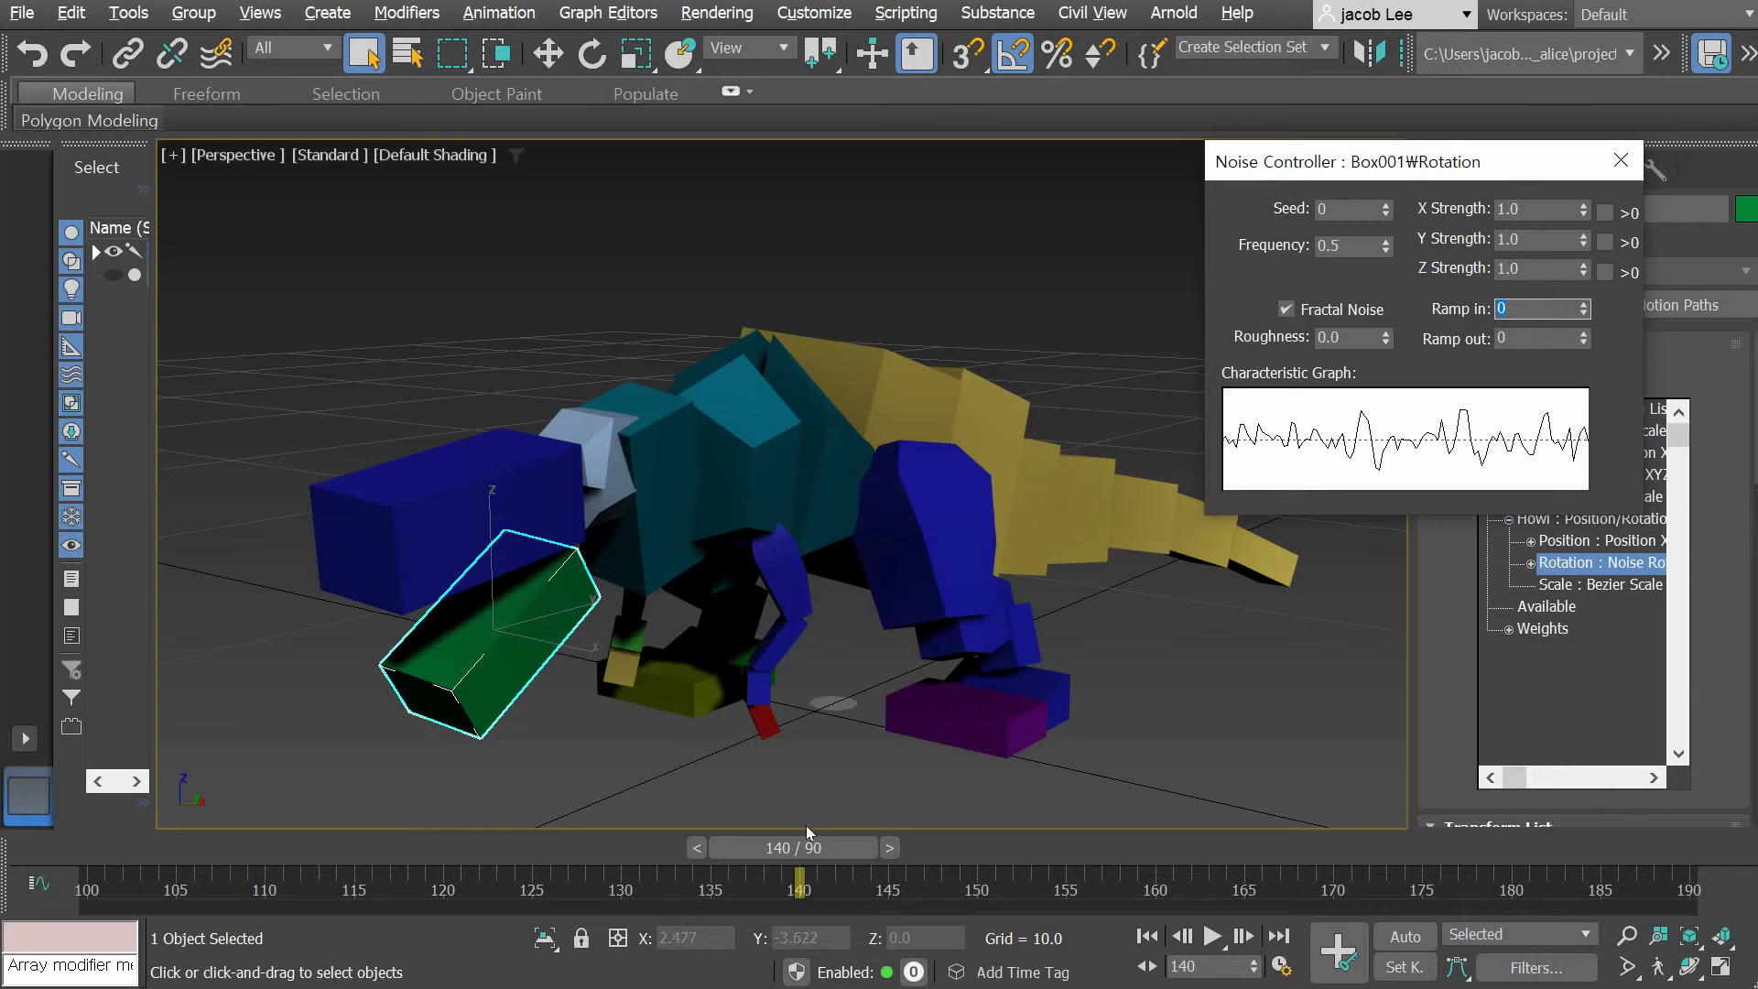
key(/)
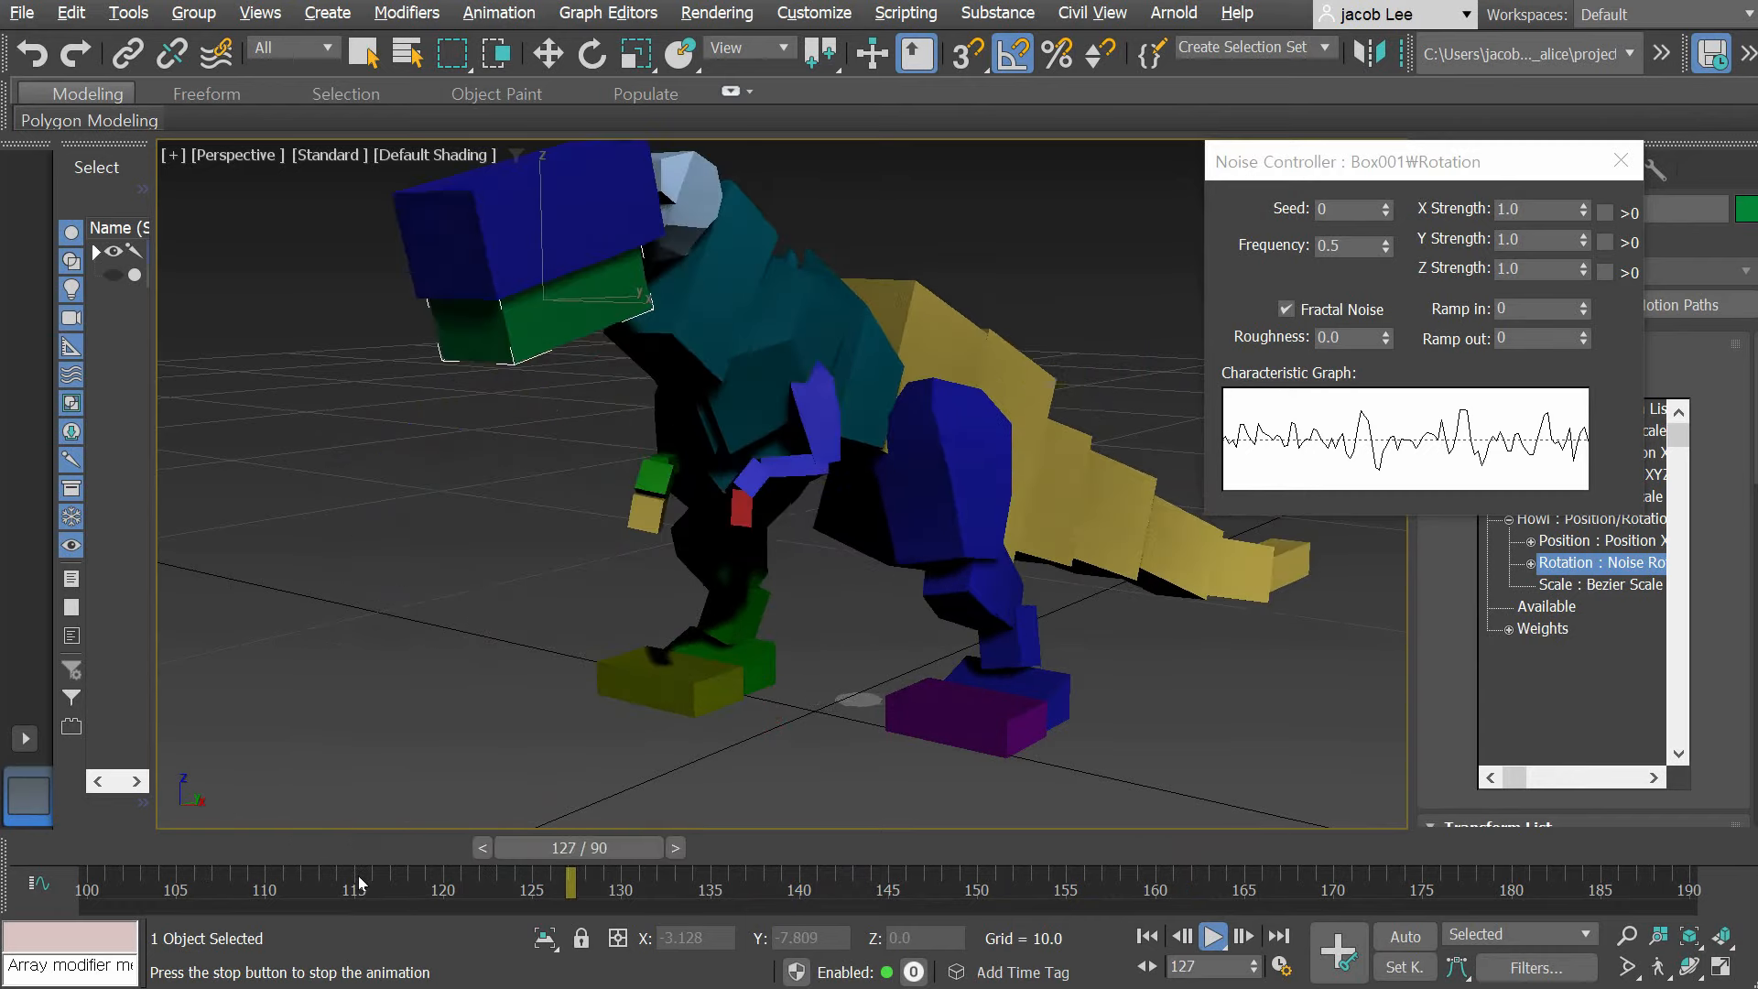
Step: Turn on Auto Key at frame 139 and key the jaw noise's X, Y and Z Strength at 0
drag(480, 855, 821, 849)
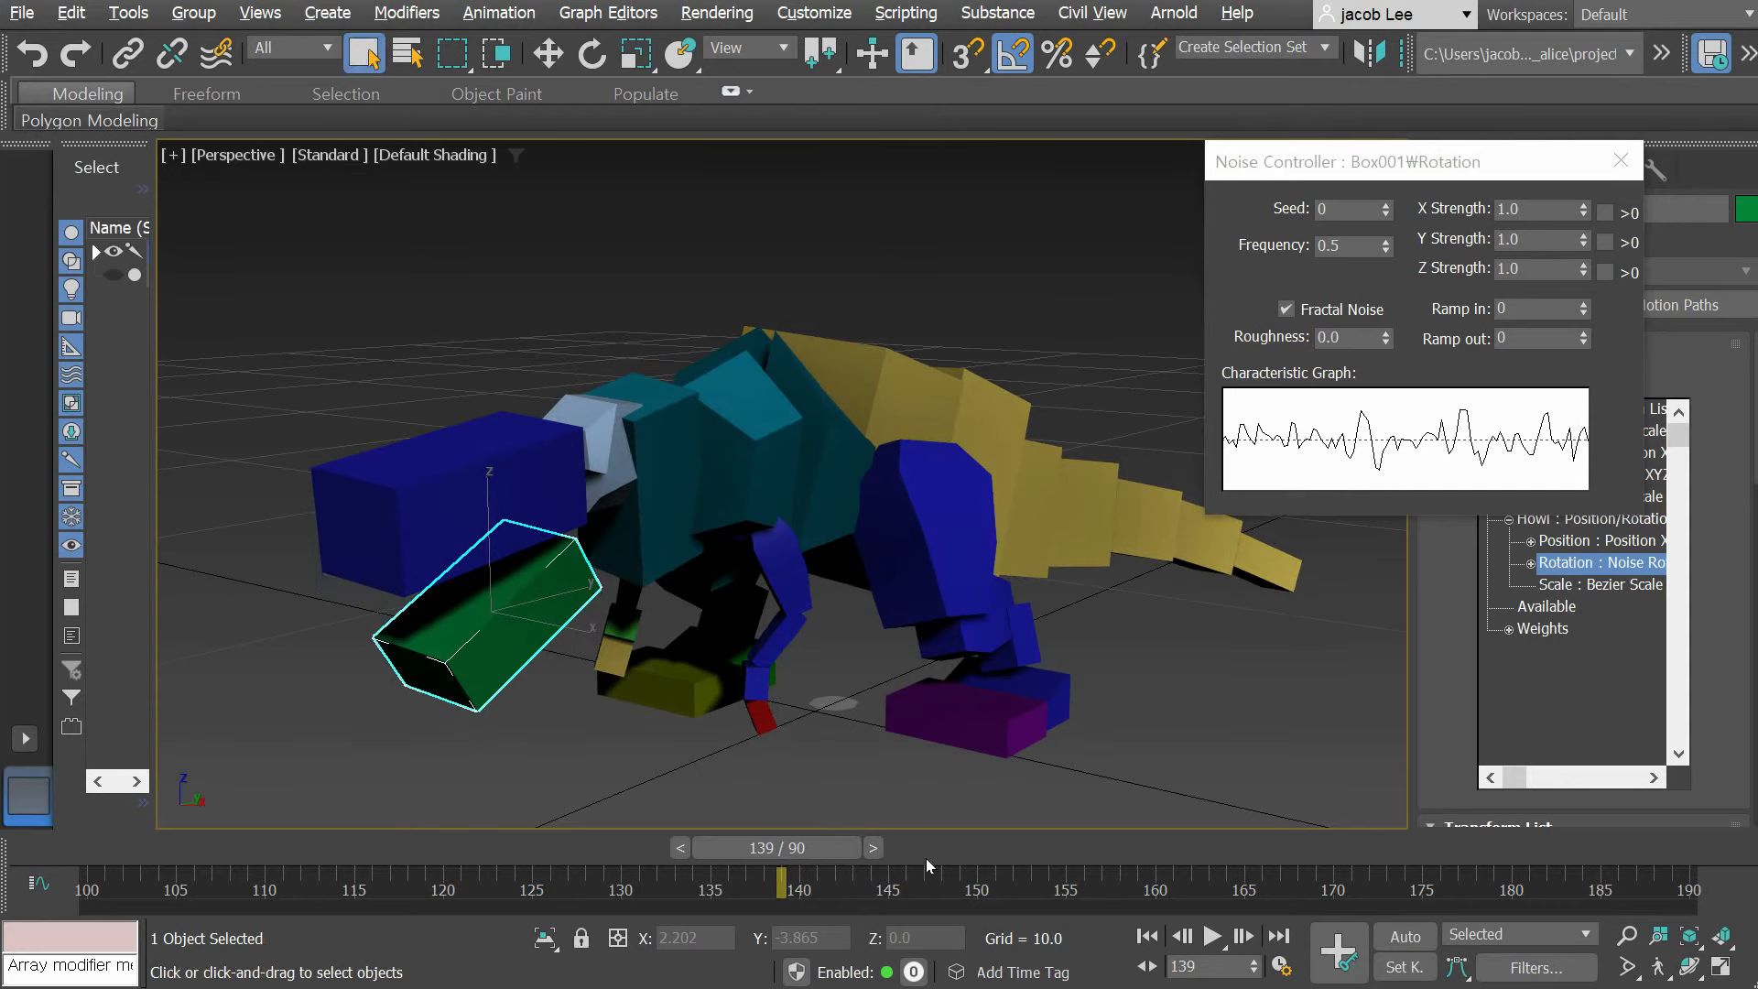
click(1403, 937)
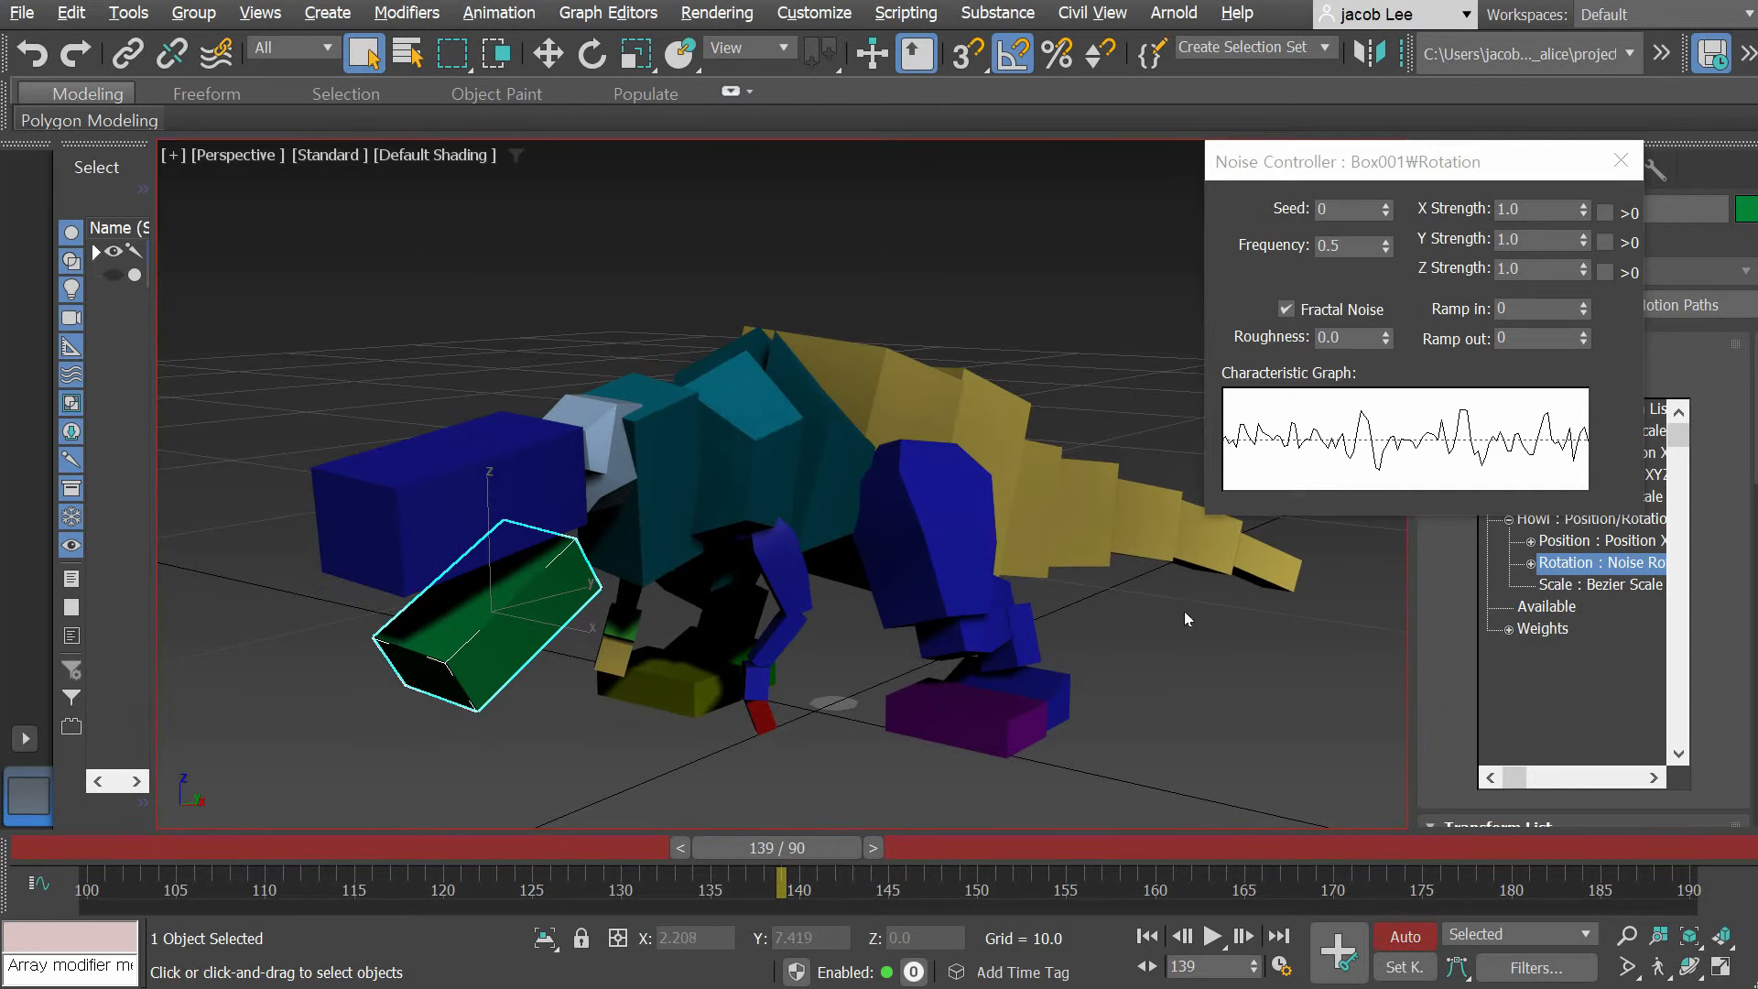
click(1555, 203)
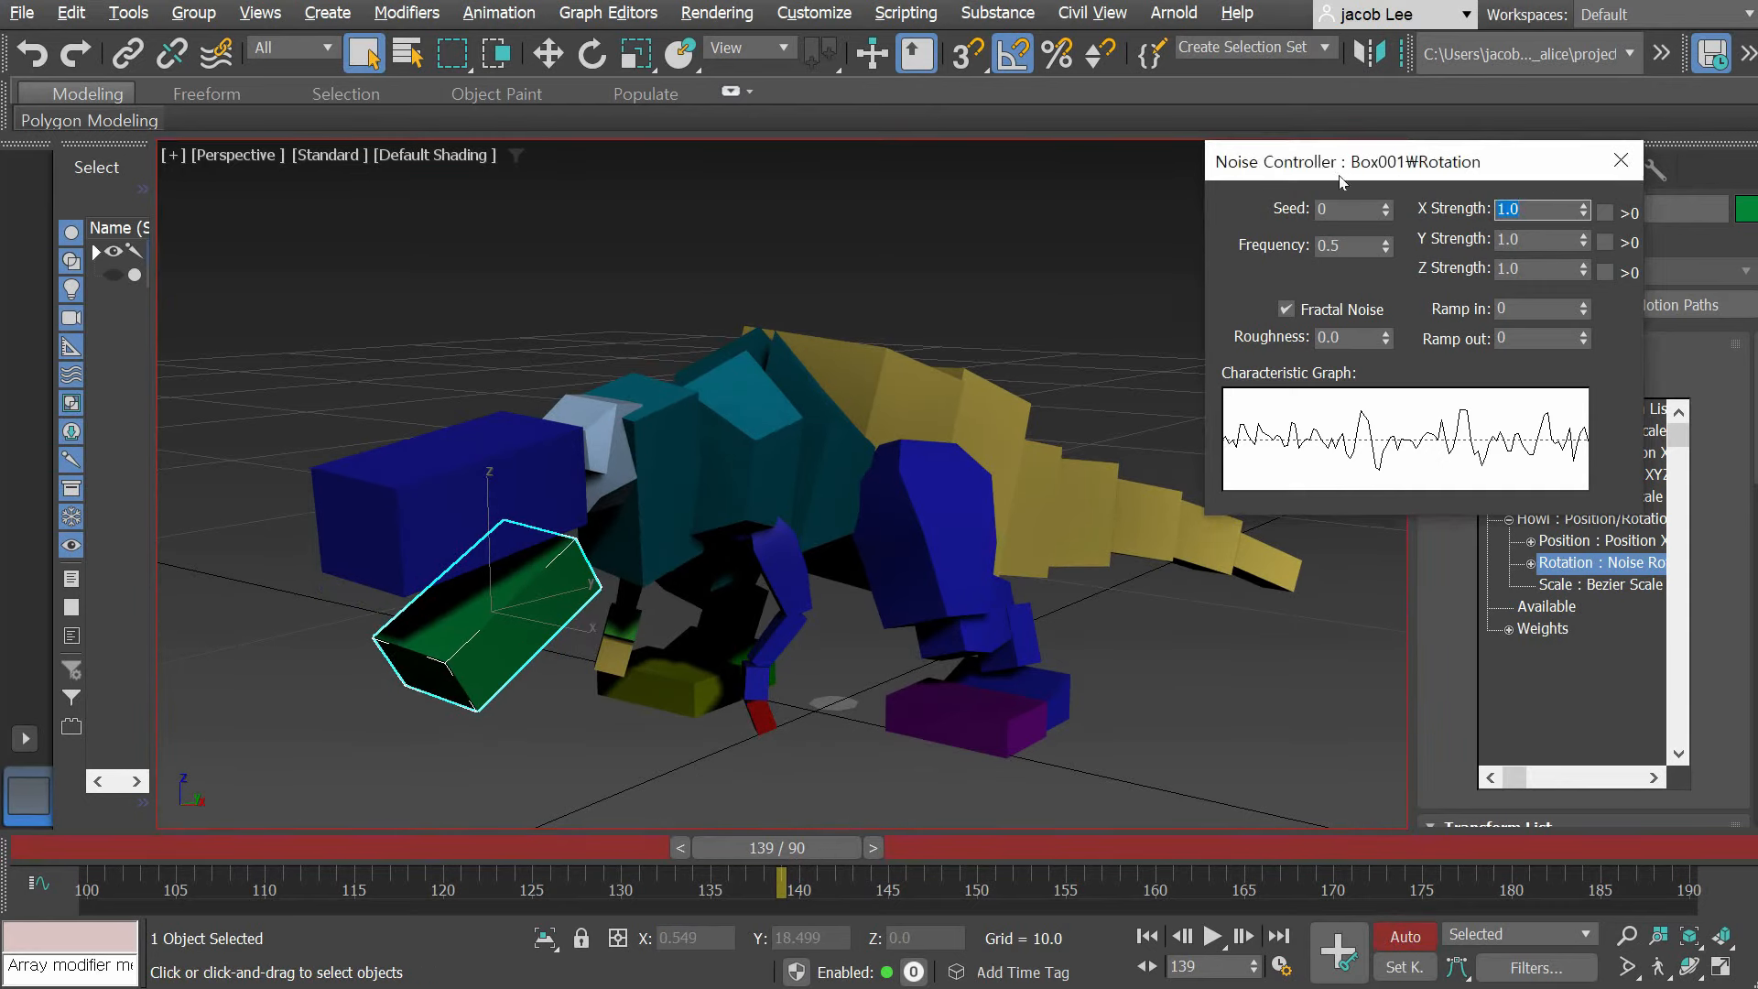
text(0)
key(Tab)
text(0)
key(Tab)
text(0)
key(Tab)
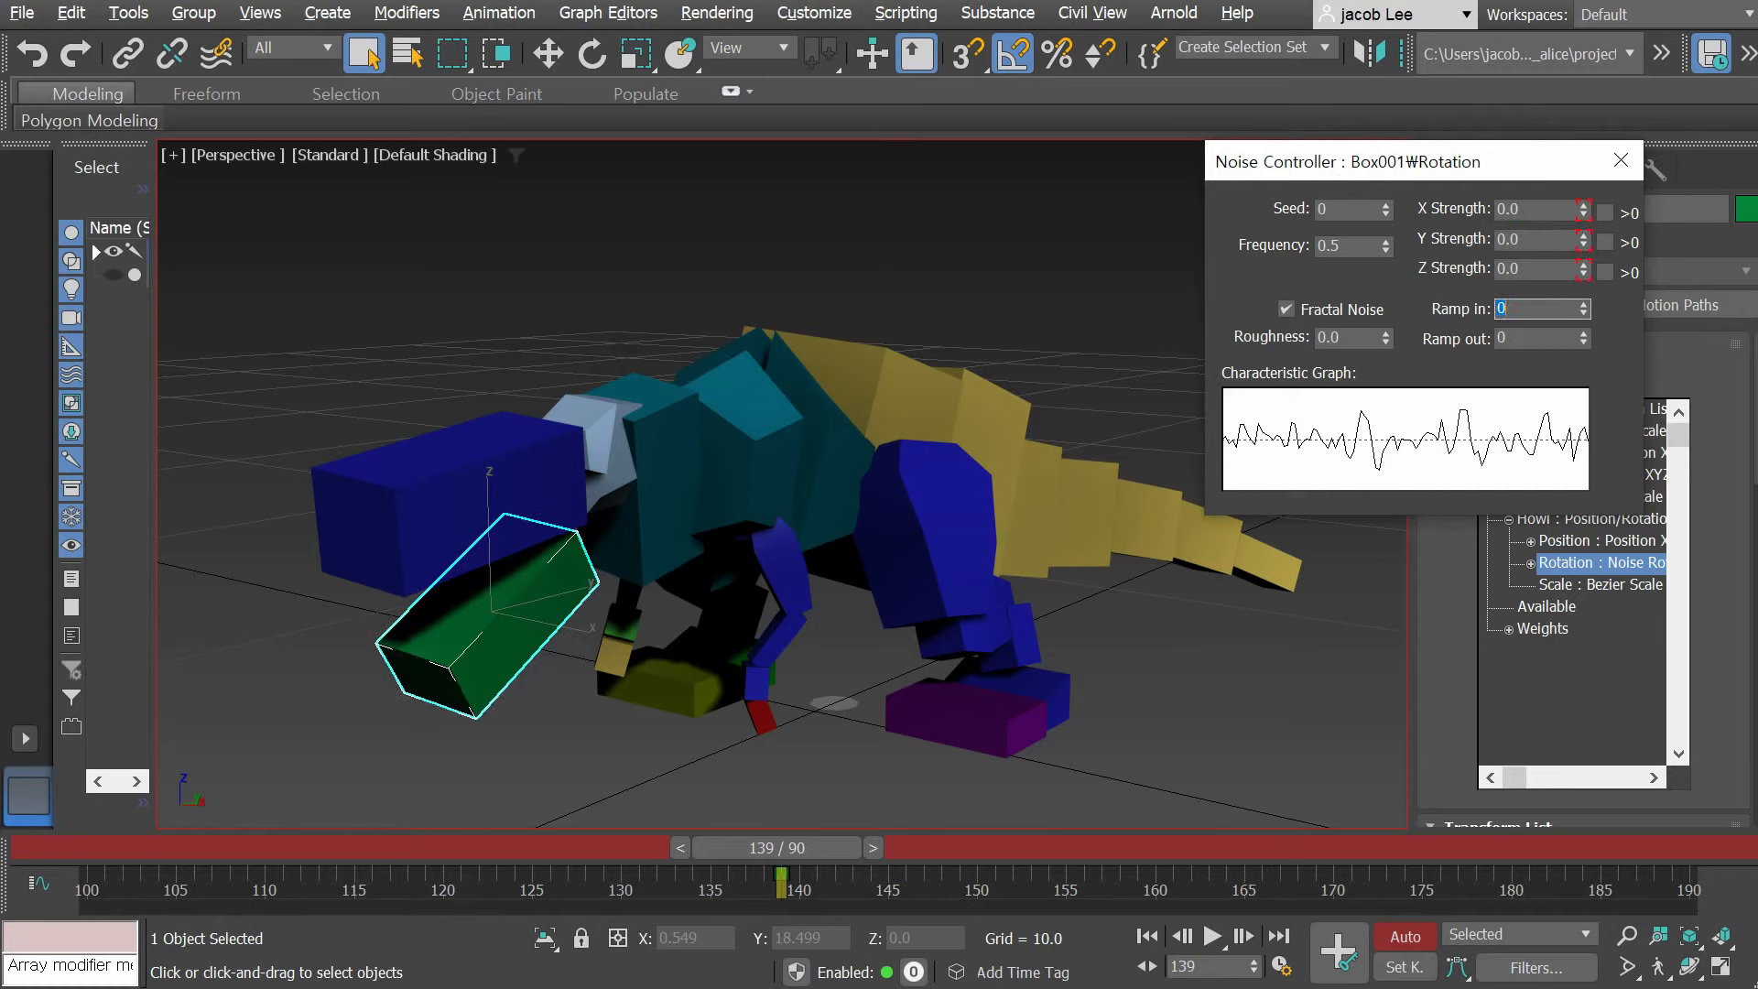
Step: Key the jaw noise's X, Y and Z Strength at 1 on frame 140
drag(796, 849, 826, 846)
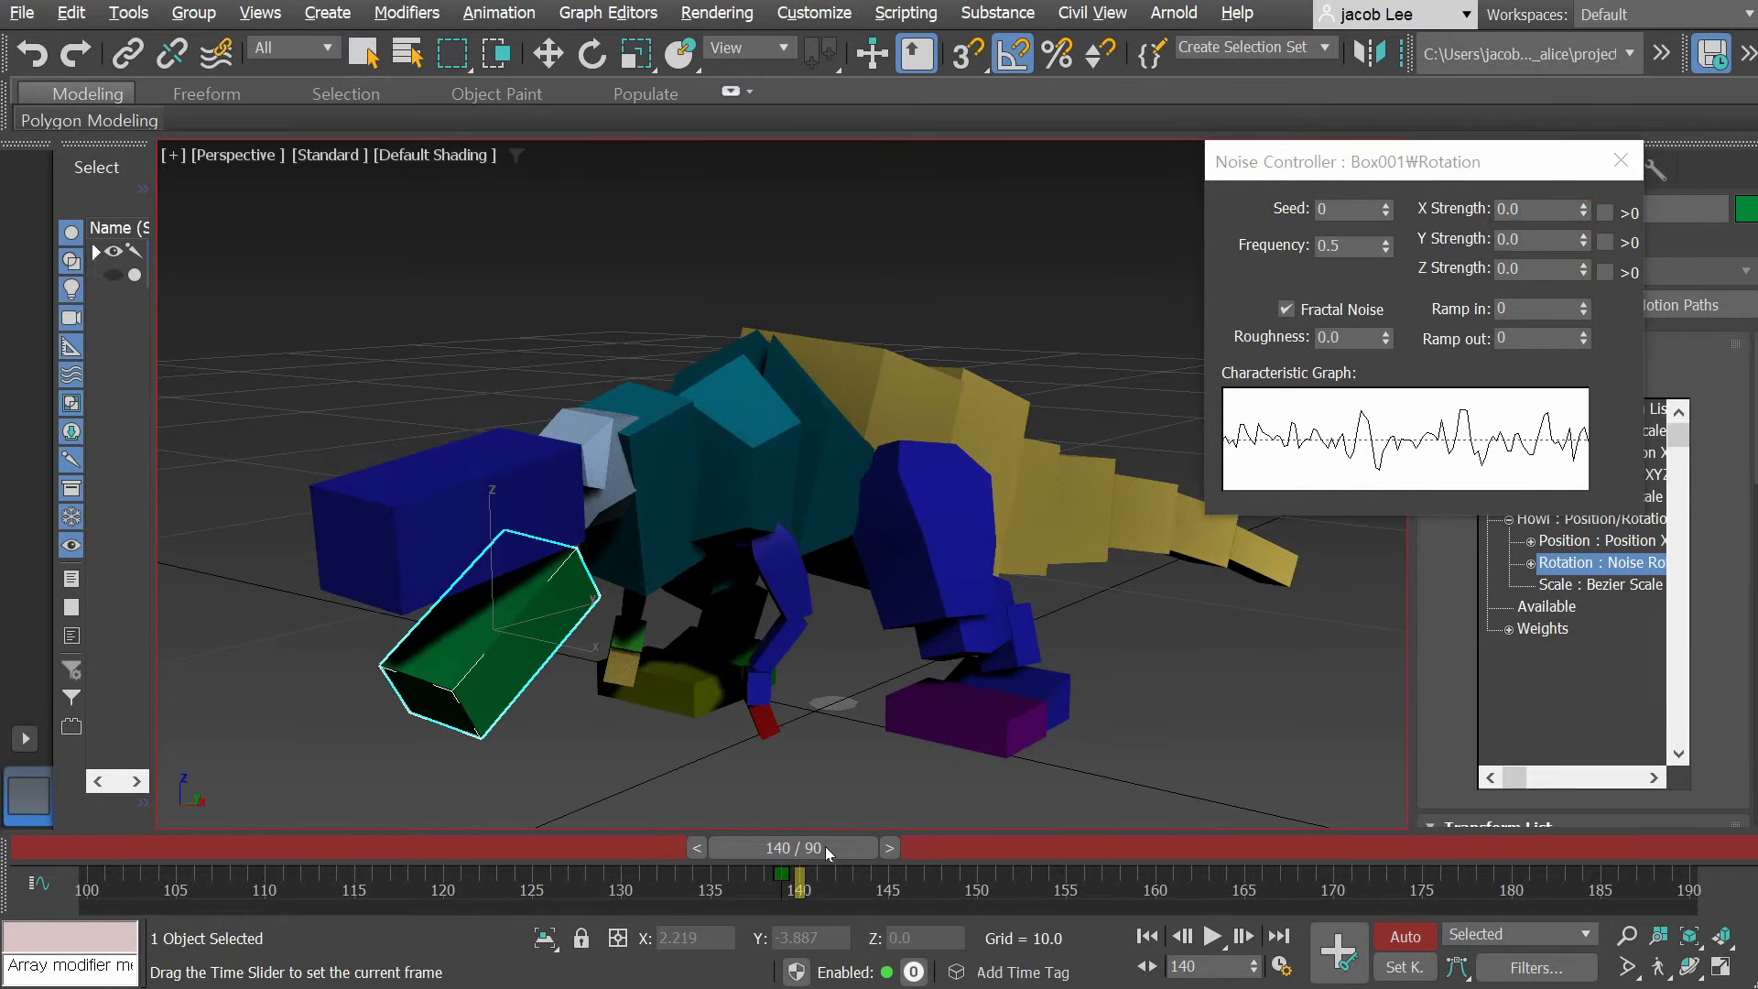
click(1518, 209)
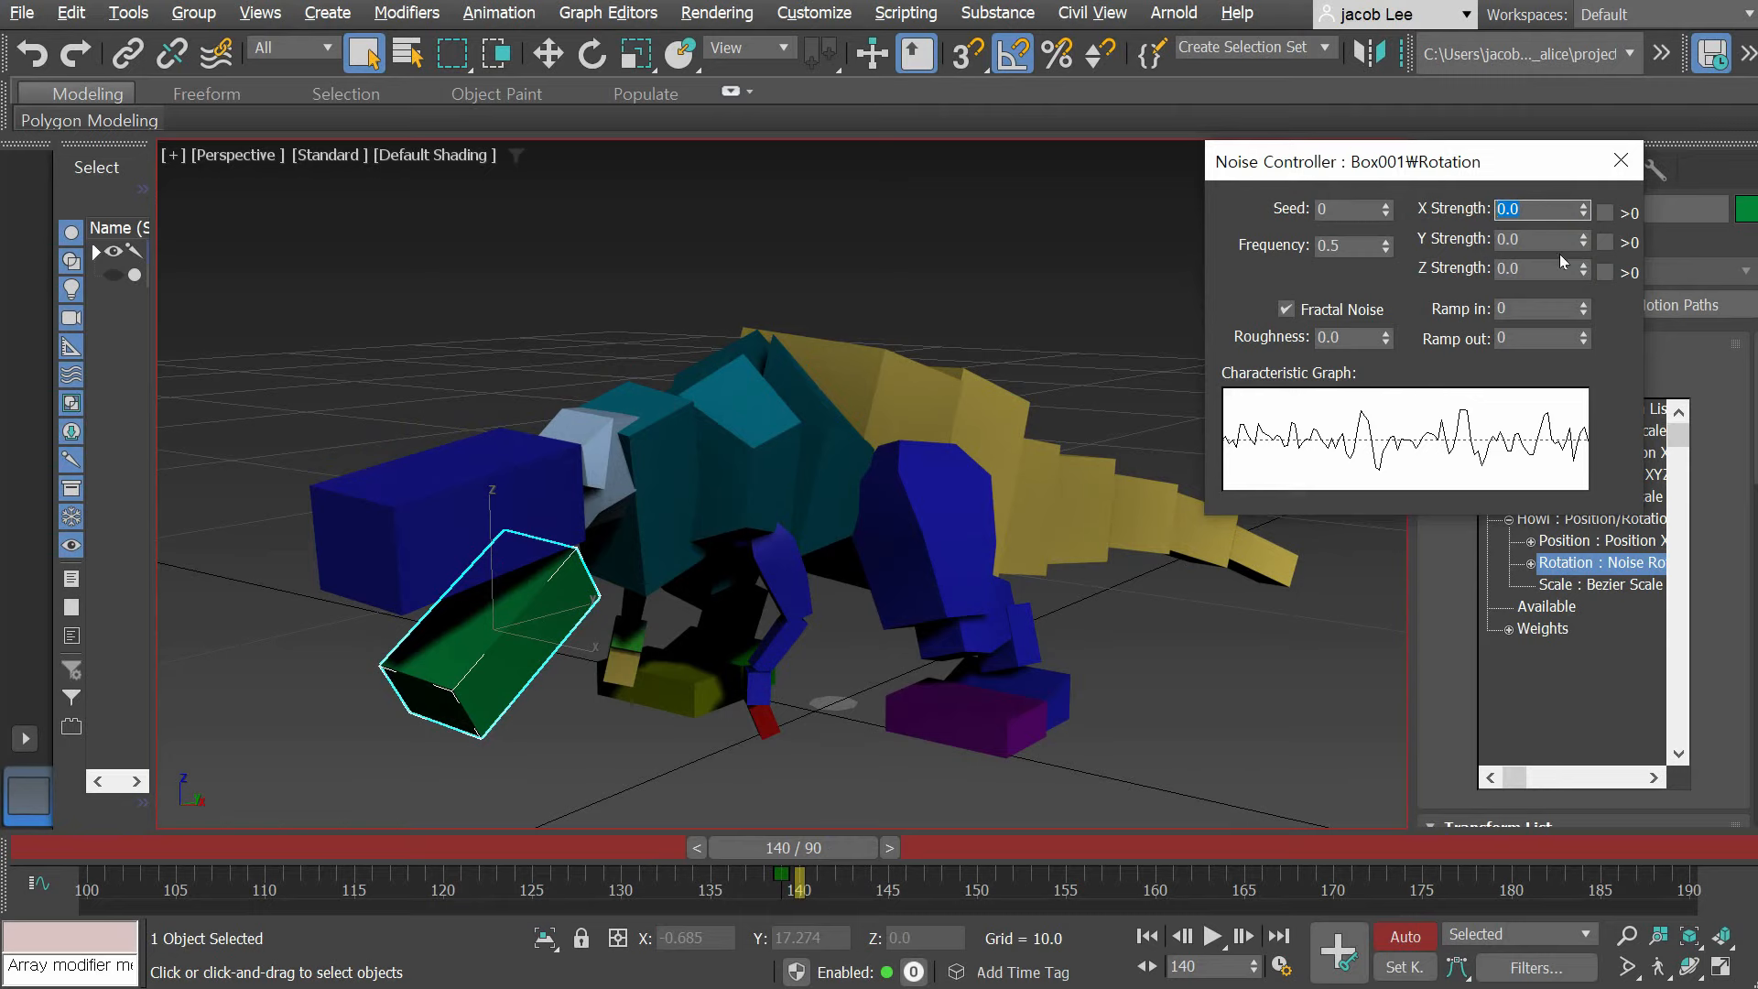
text(1)
key(Tab)
text(1)
key(Tab)
text(1)
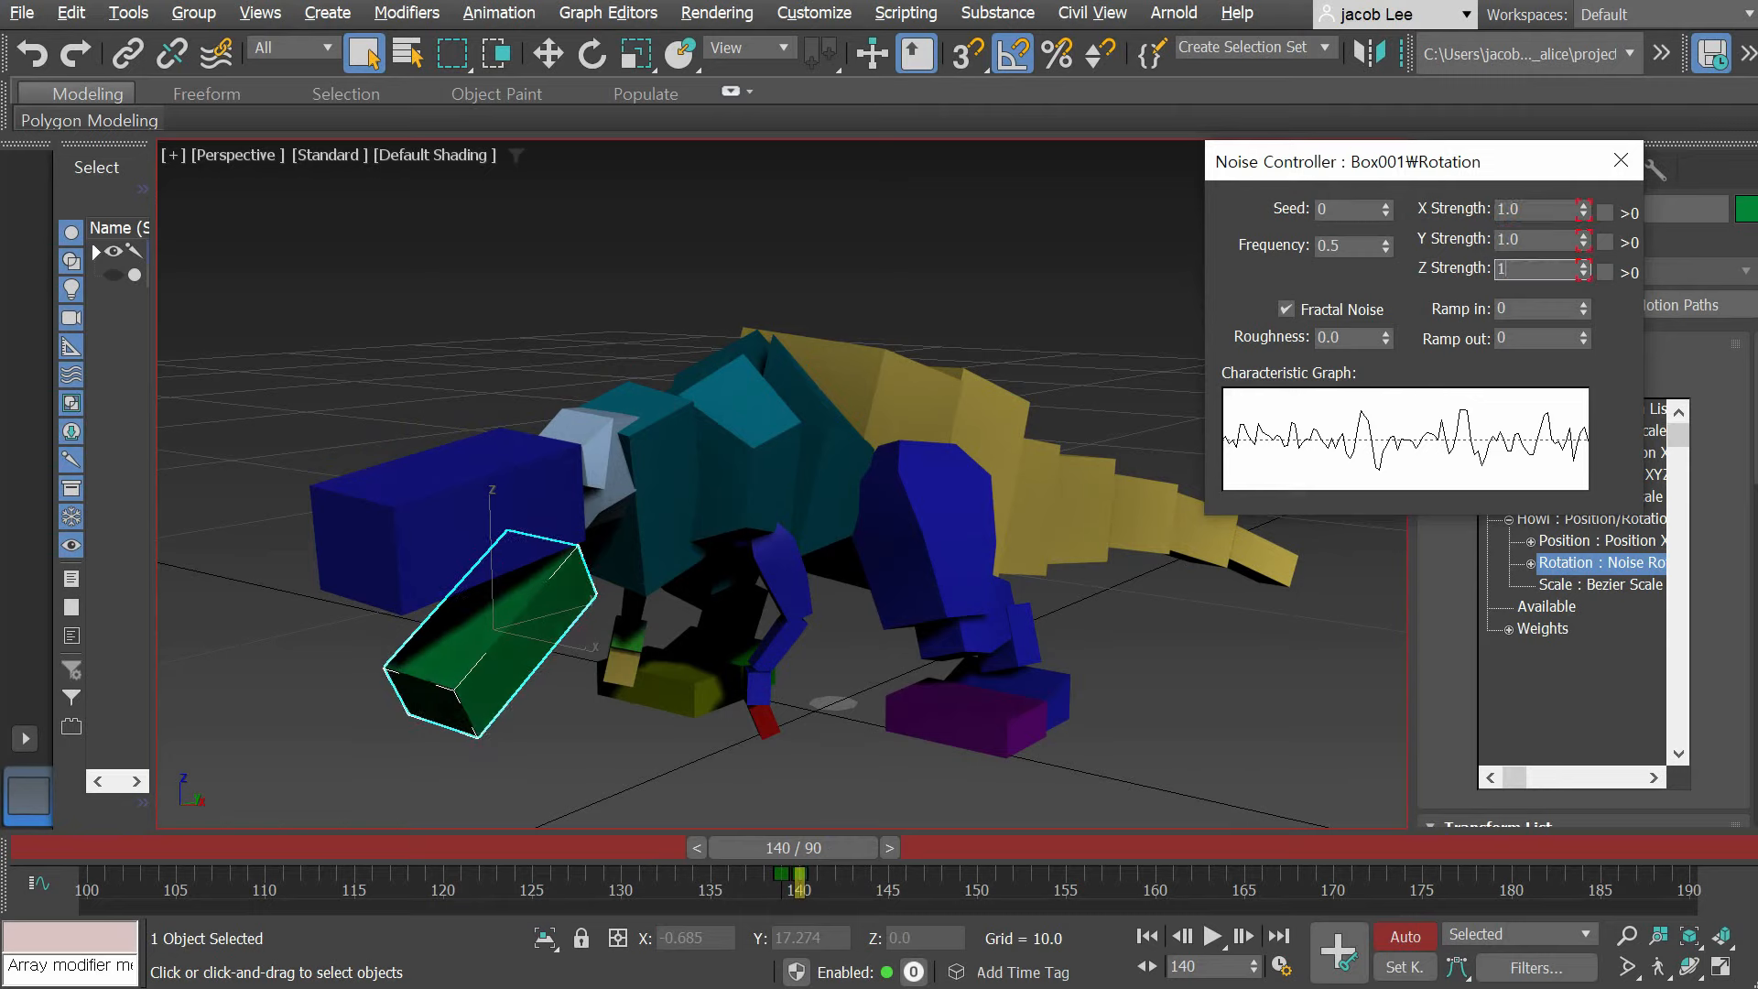
key(Tab)
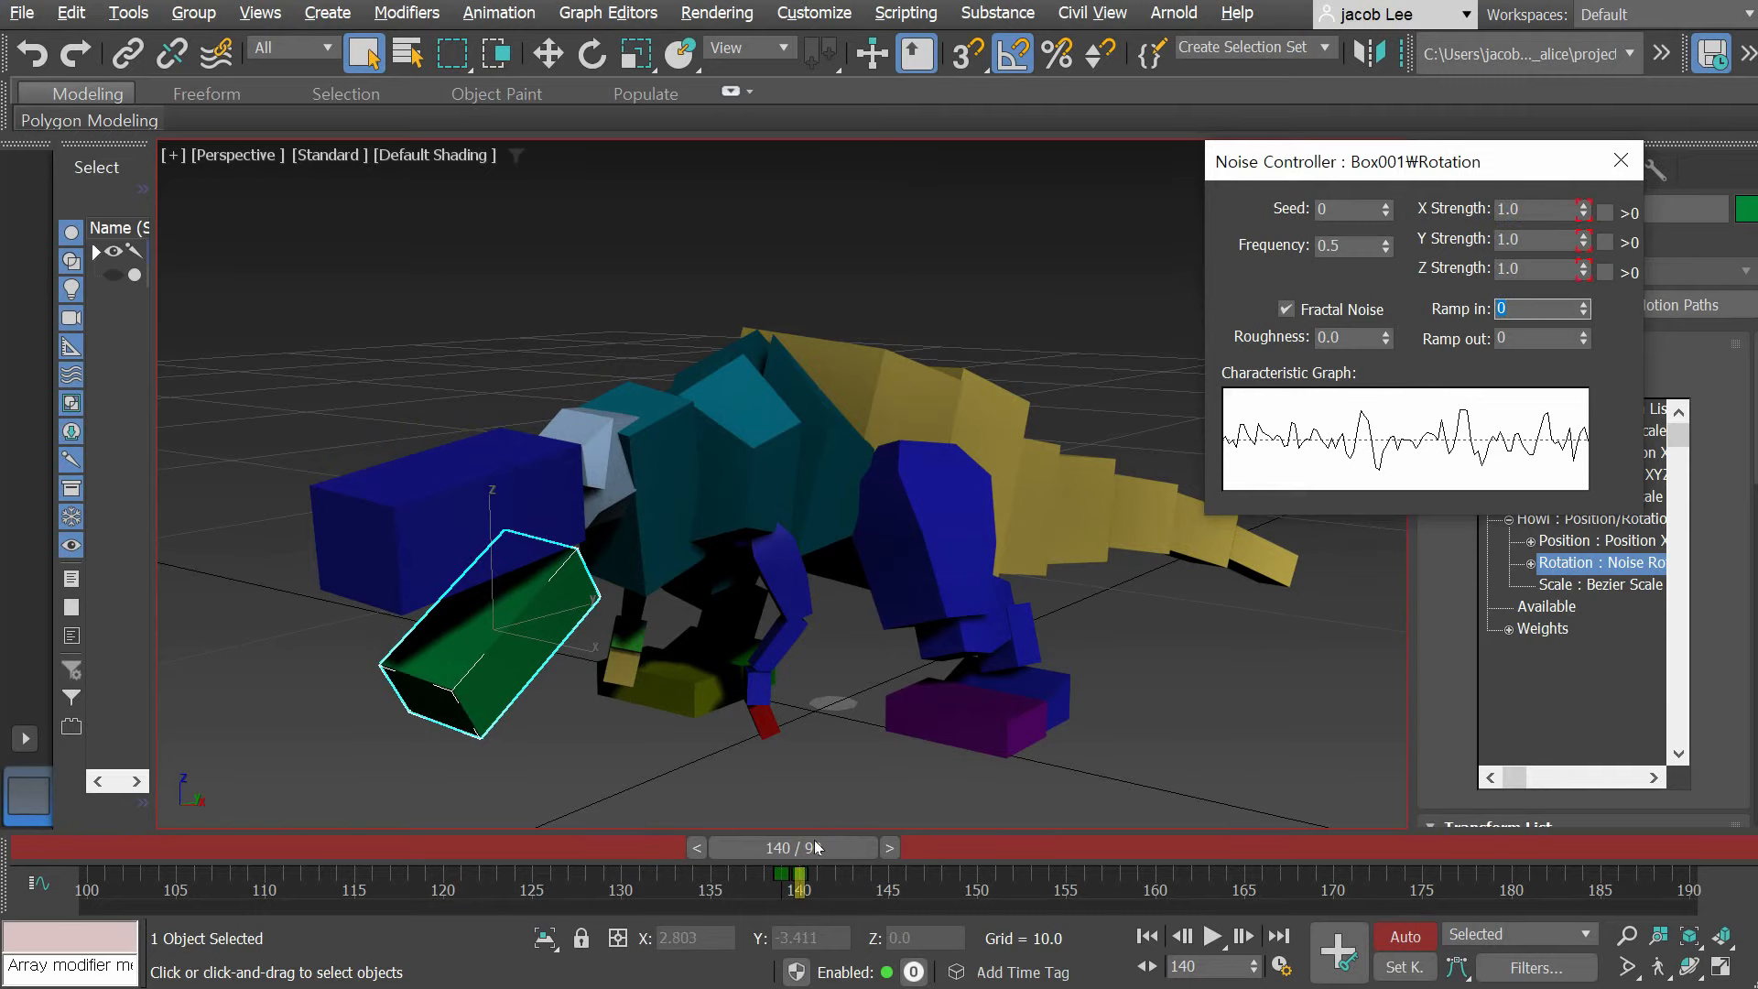
Step: Key the jaw noise's X, Y and Z Strength at 0 on frame 100 and play the animation
drag(815, 838, 119, 848)
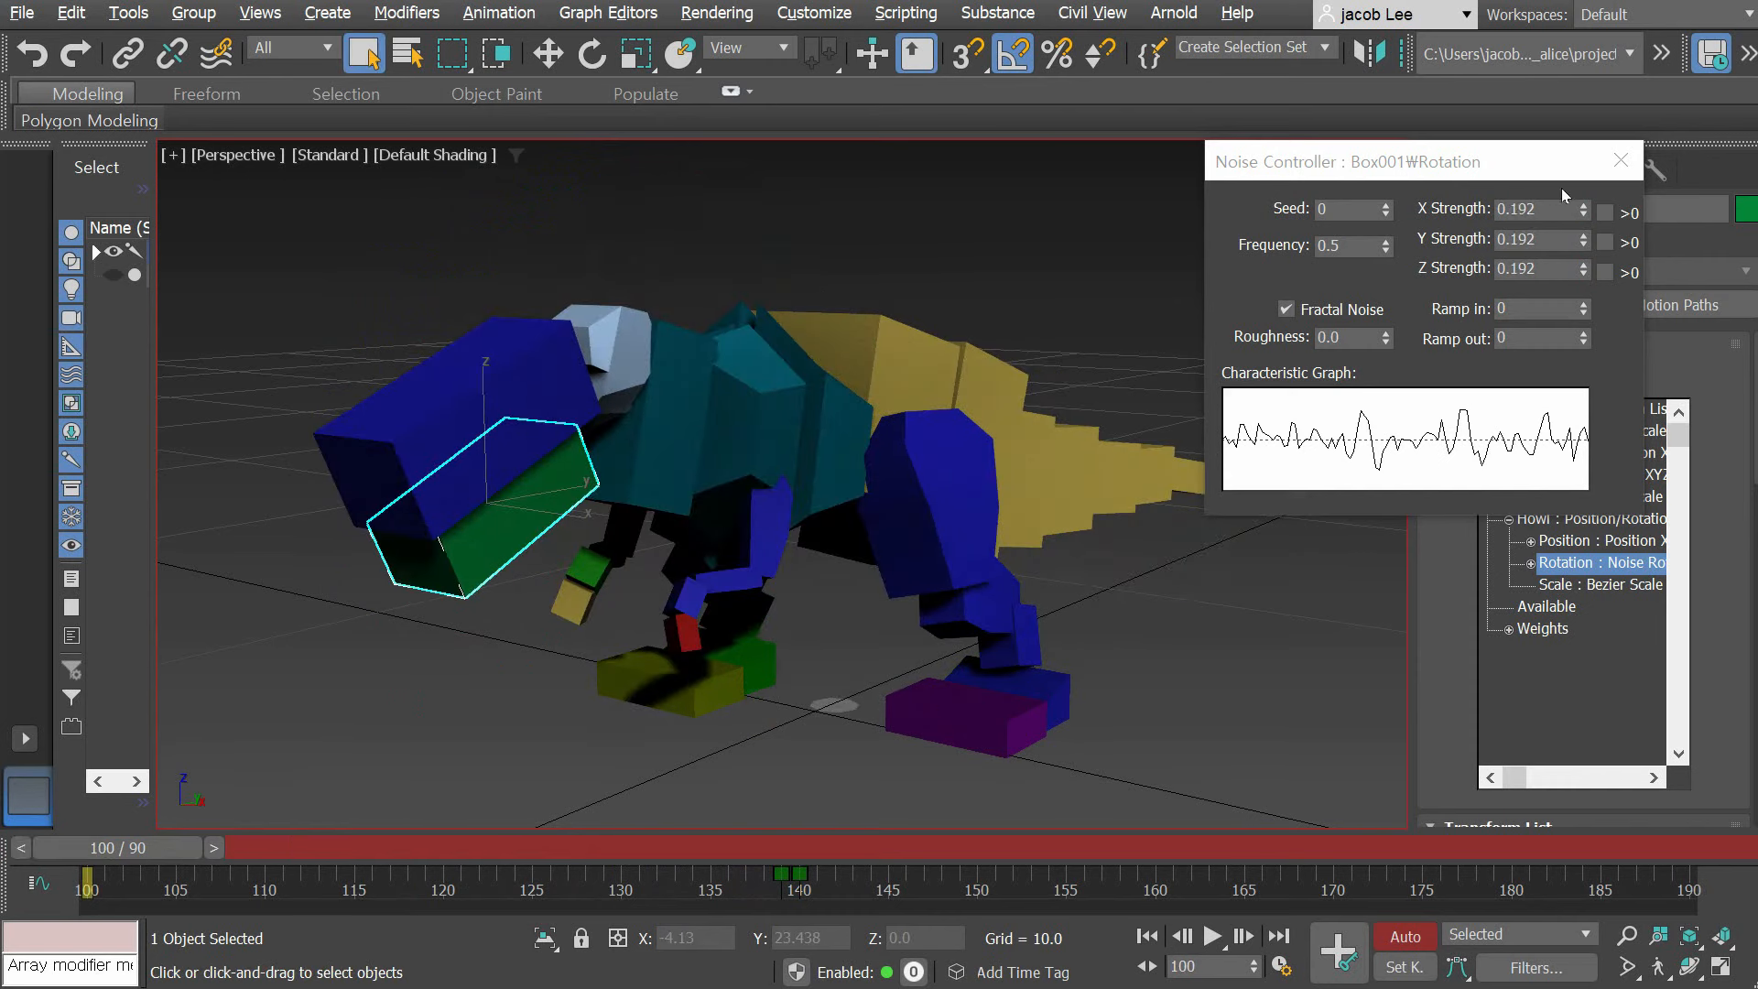
double_click(1543, 209)
text(0)
key(Tab)
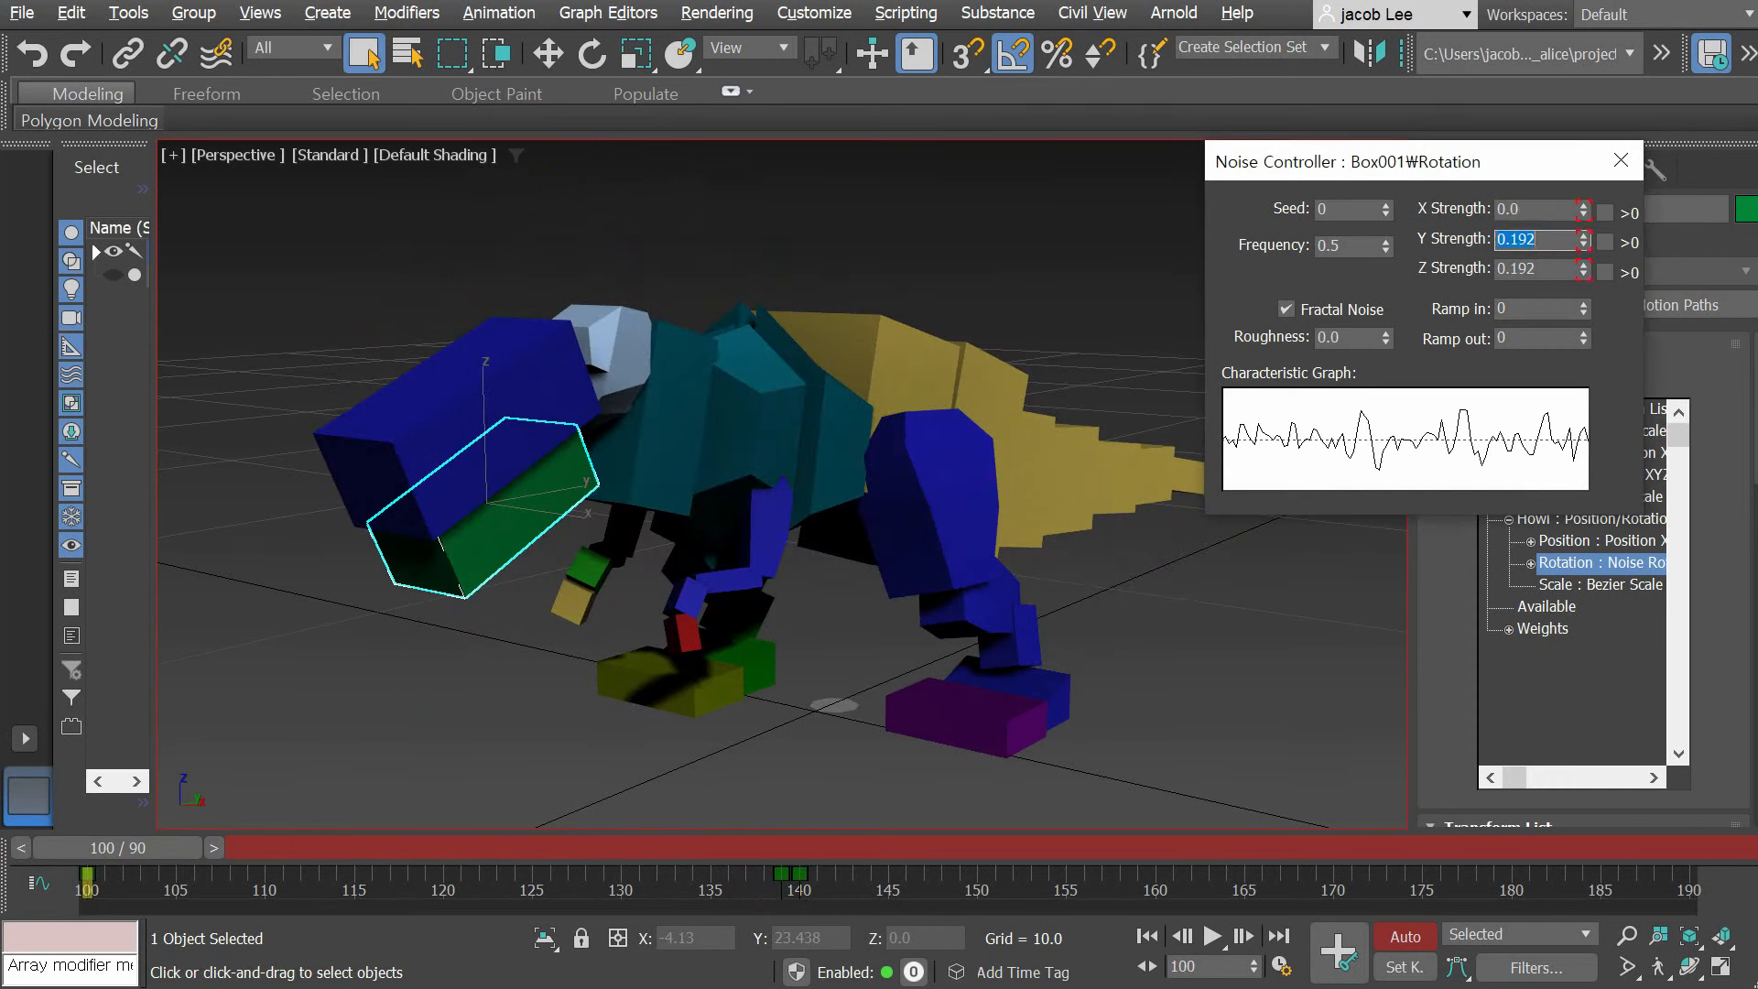
text(0)
key(Tab)
text(0)
key(Tab)
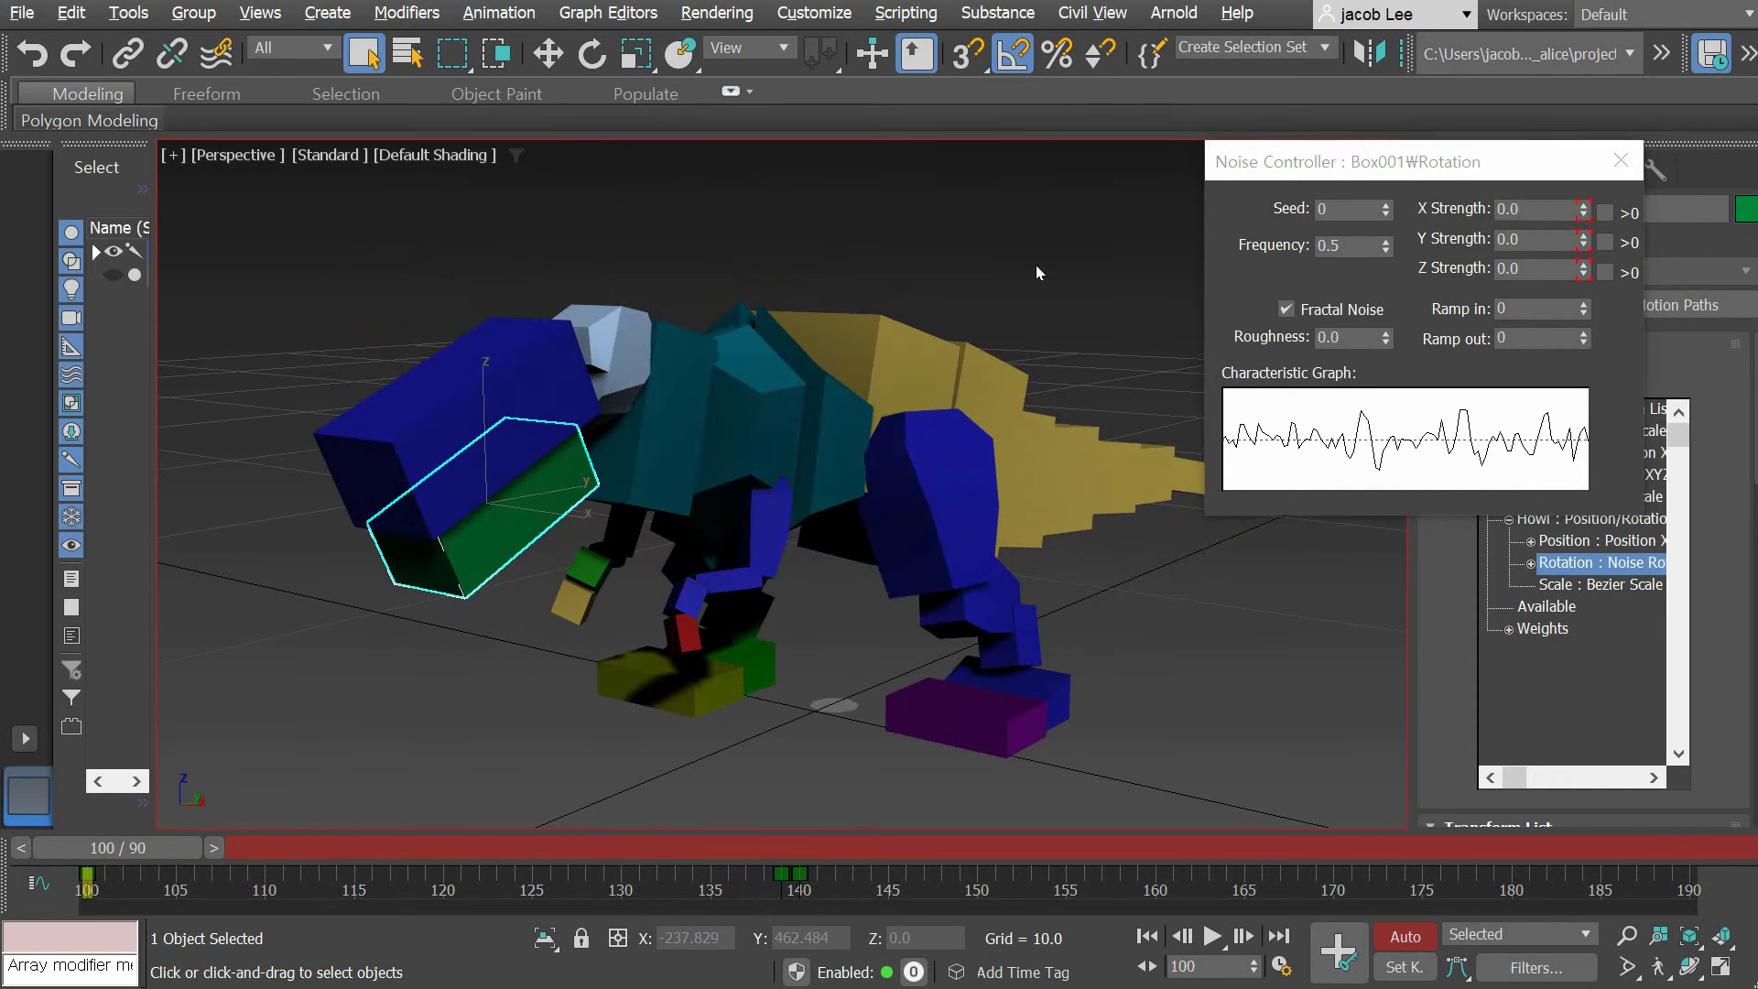
key(/)
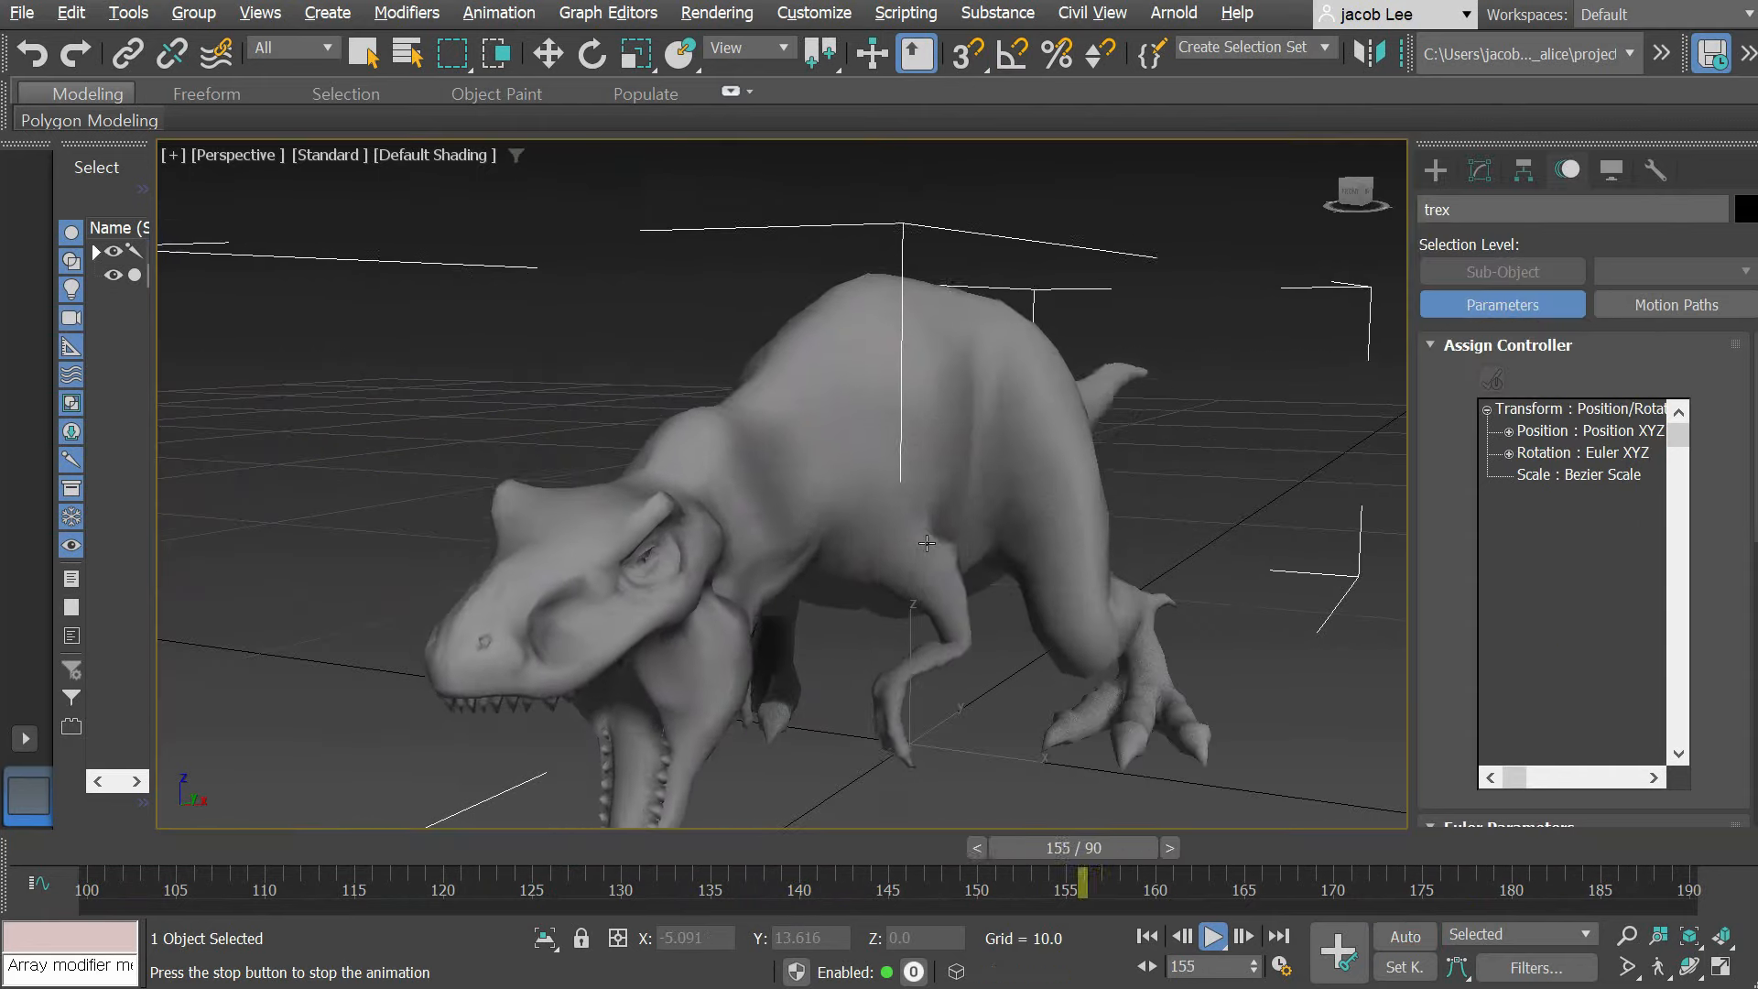
scroll(925, 542, down, 5)
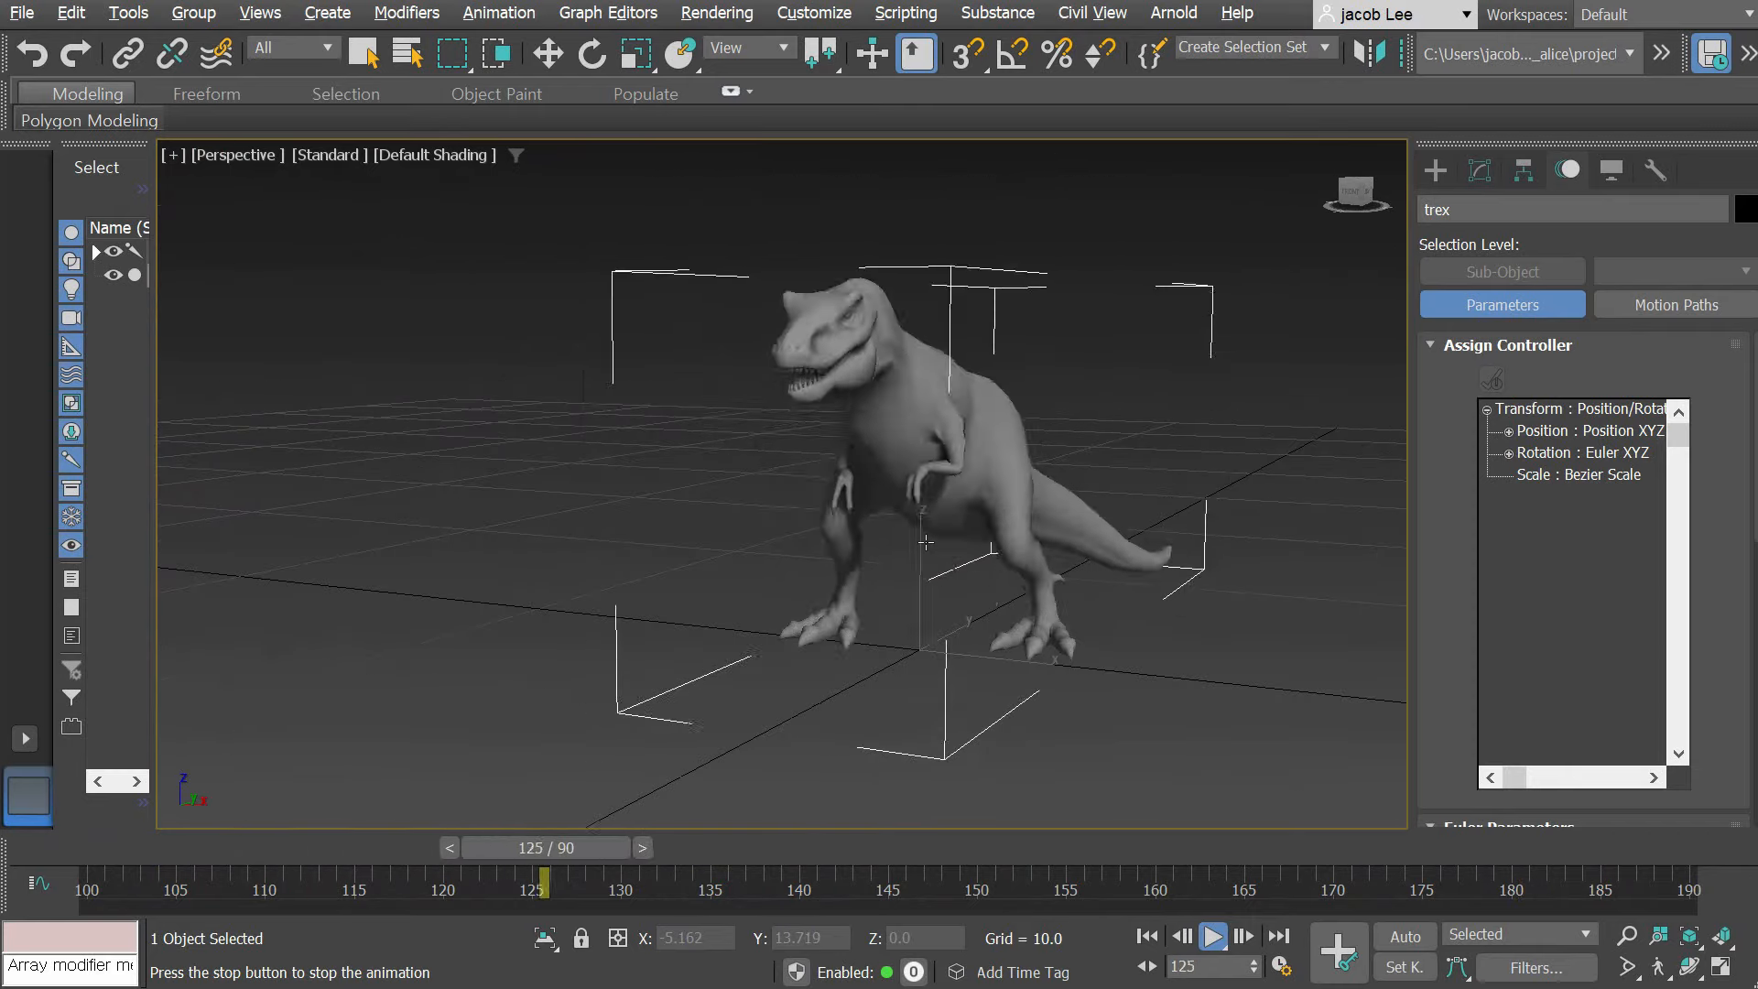
scroll(923, 539, up, 8)
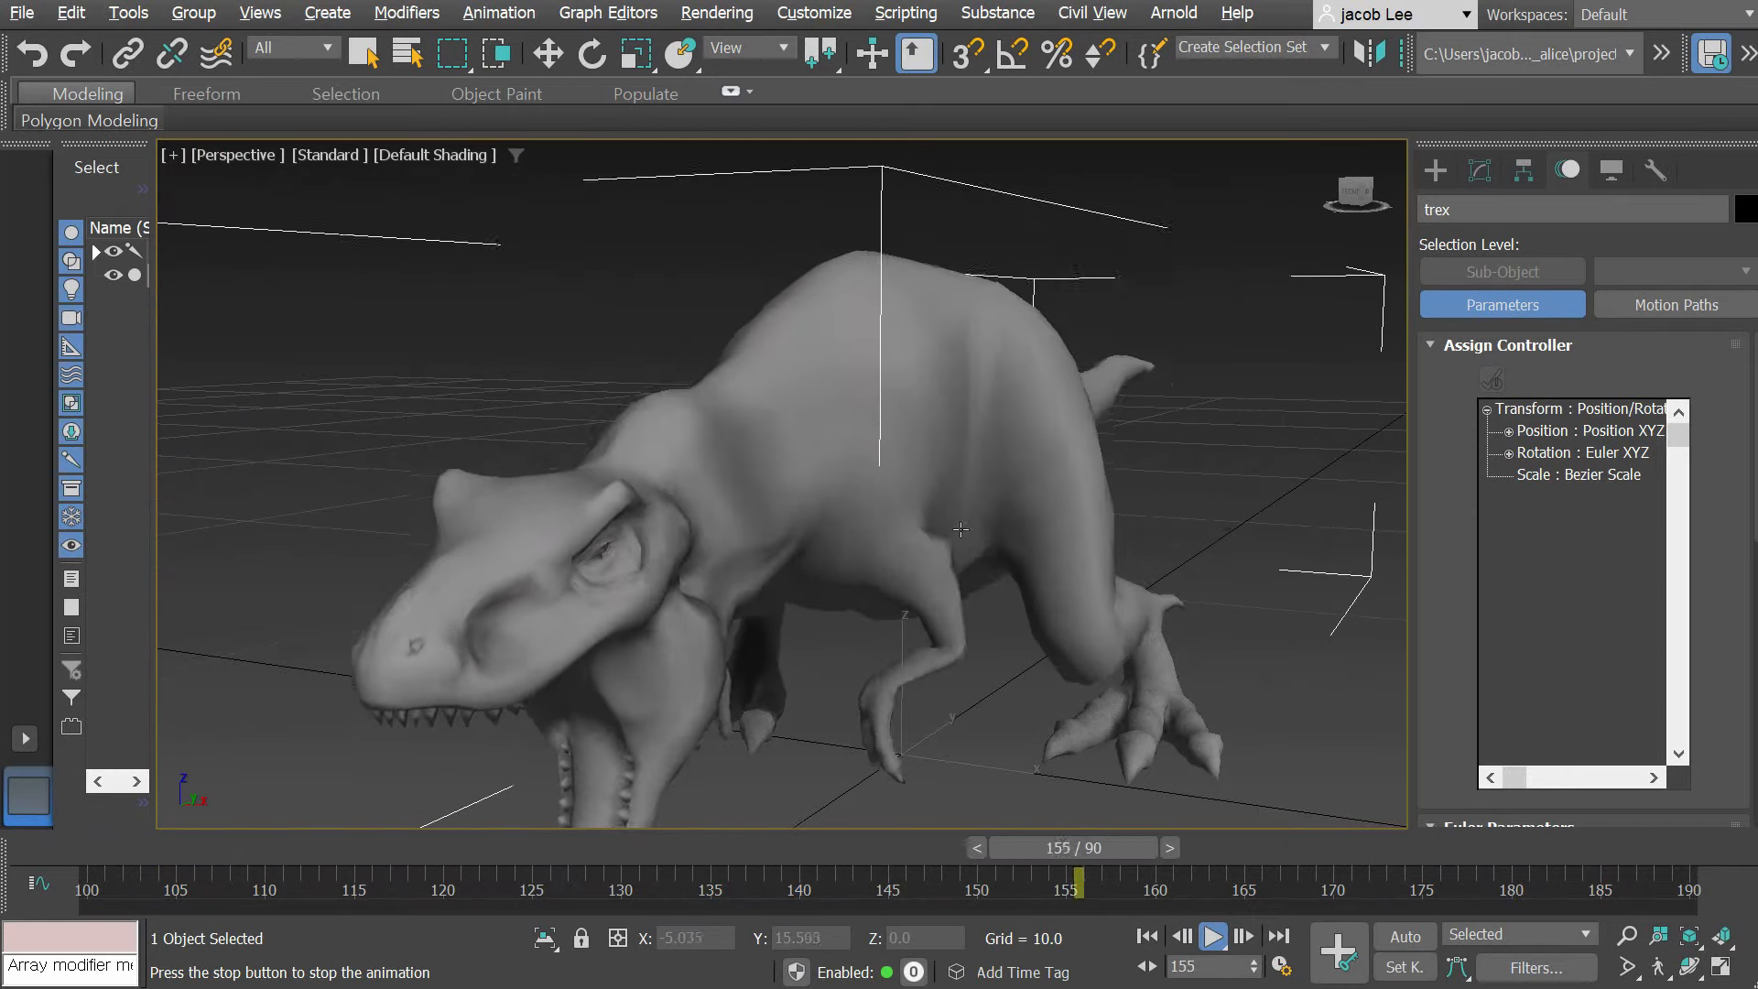
middle_drag(966, 522, 956, 474)
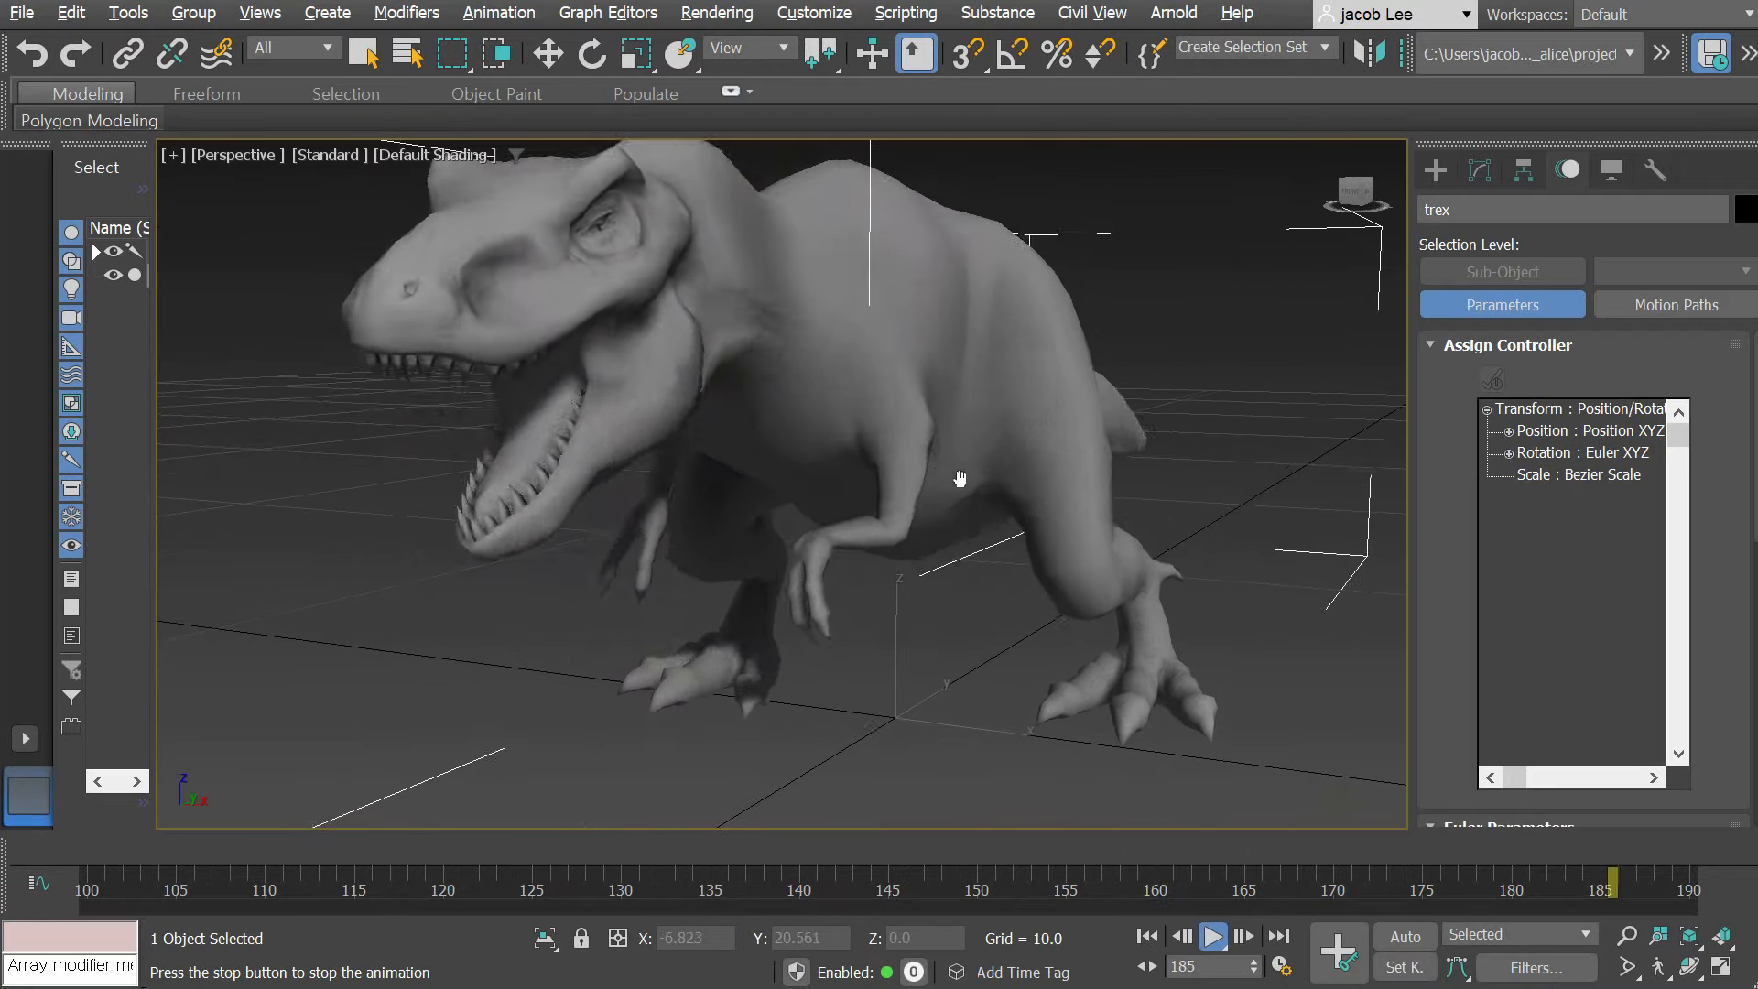
key(ctrl+w)
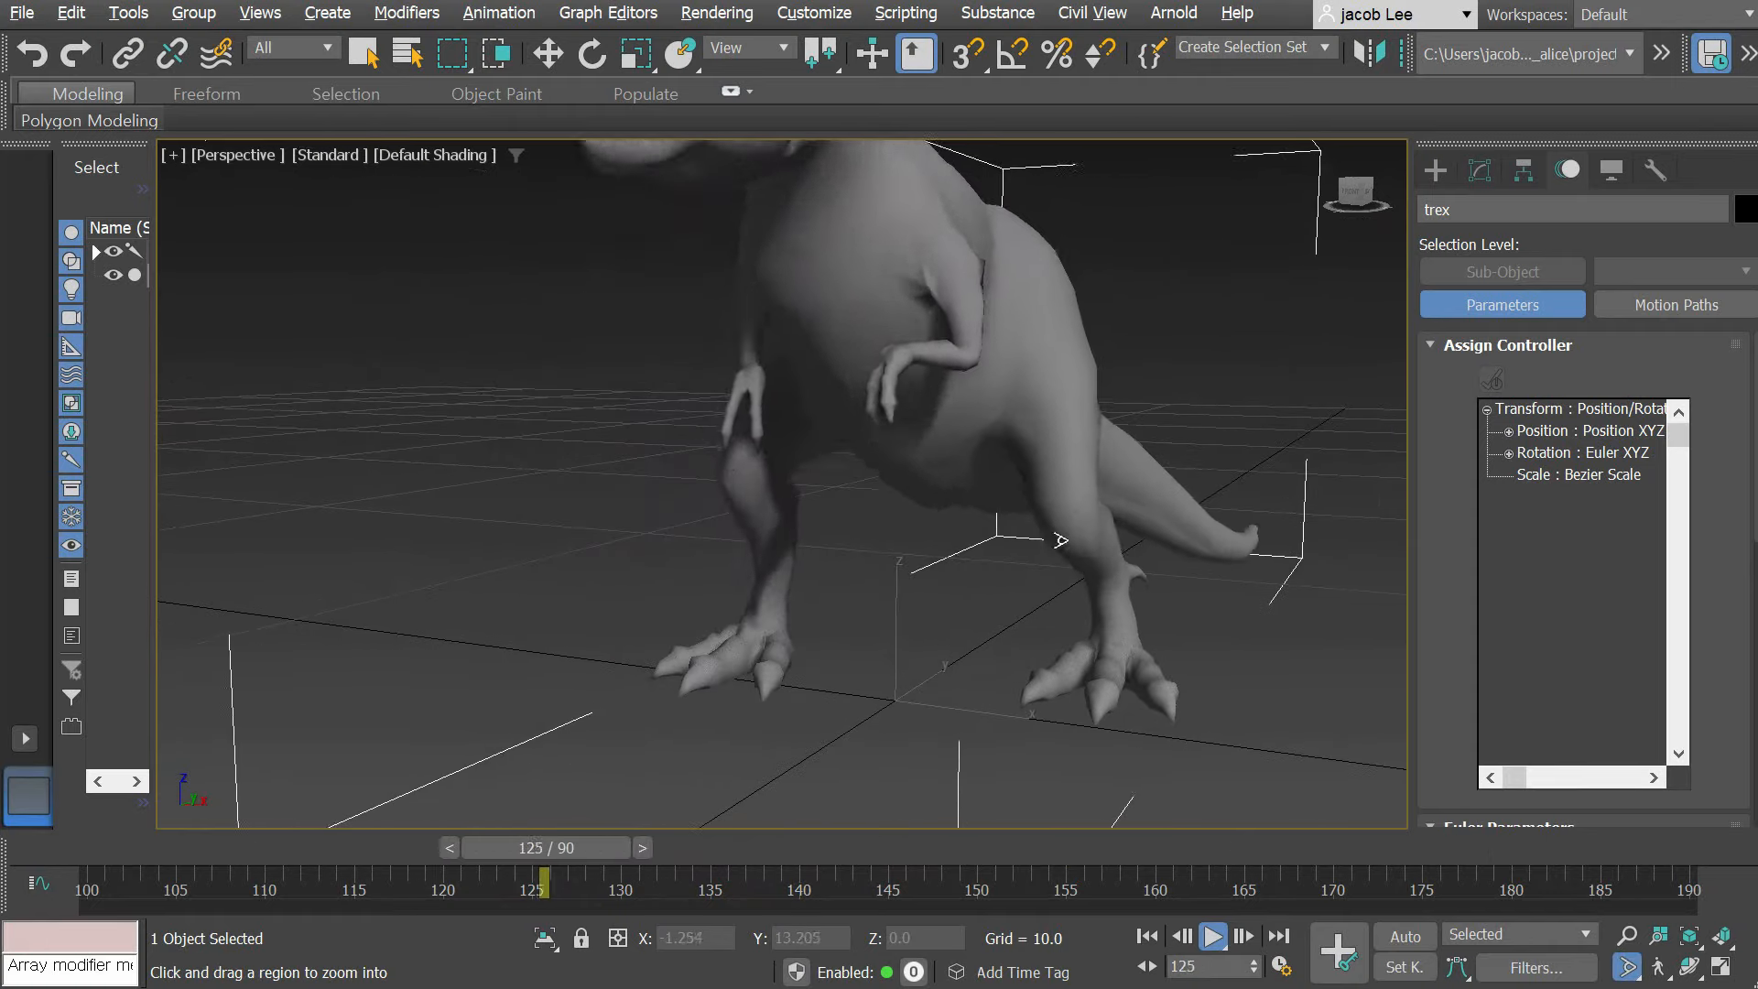
right_click(1194, 580)
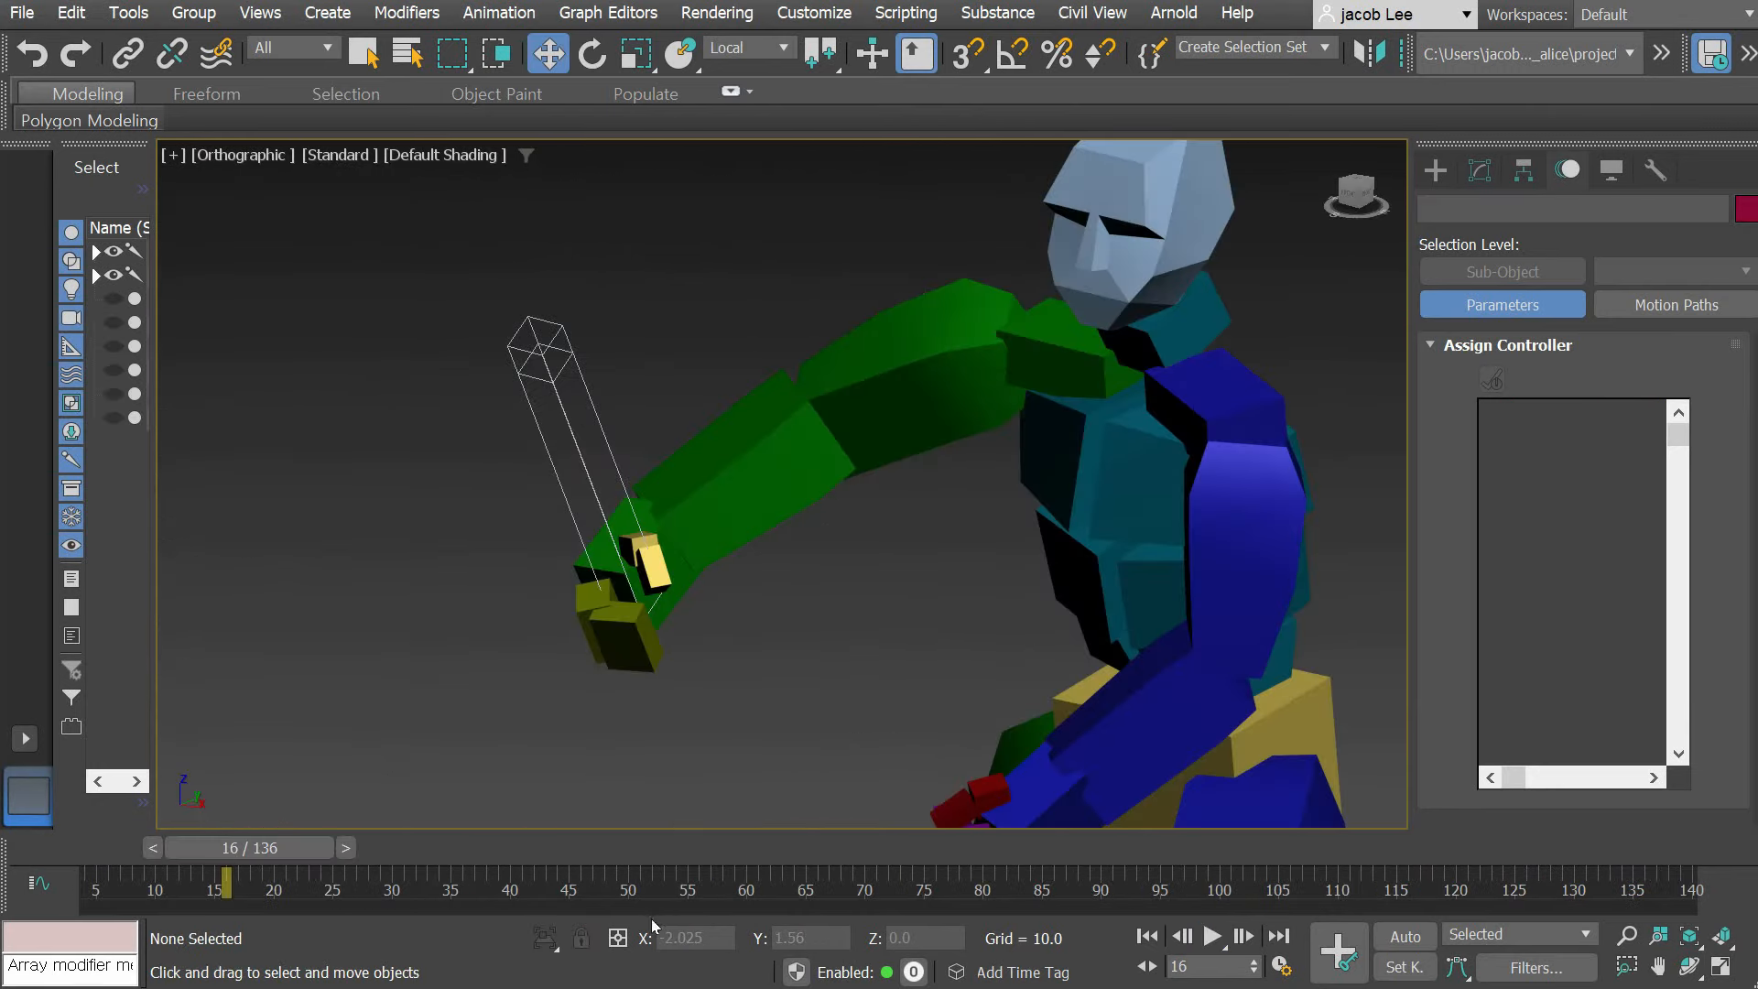
Step: Select Bone01 in the character's raised hand, go to frame 21 and display the bone's editable motion path
mouse_move(312, 858)
mouse_down()
mouse_move(145, 849)
mouse_move(374, 857)
mouse_move(260, 840)
mouse_move(310, 844)
mouse_up()
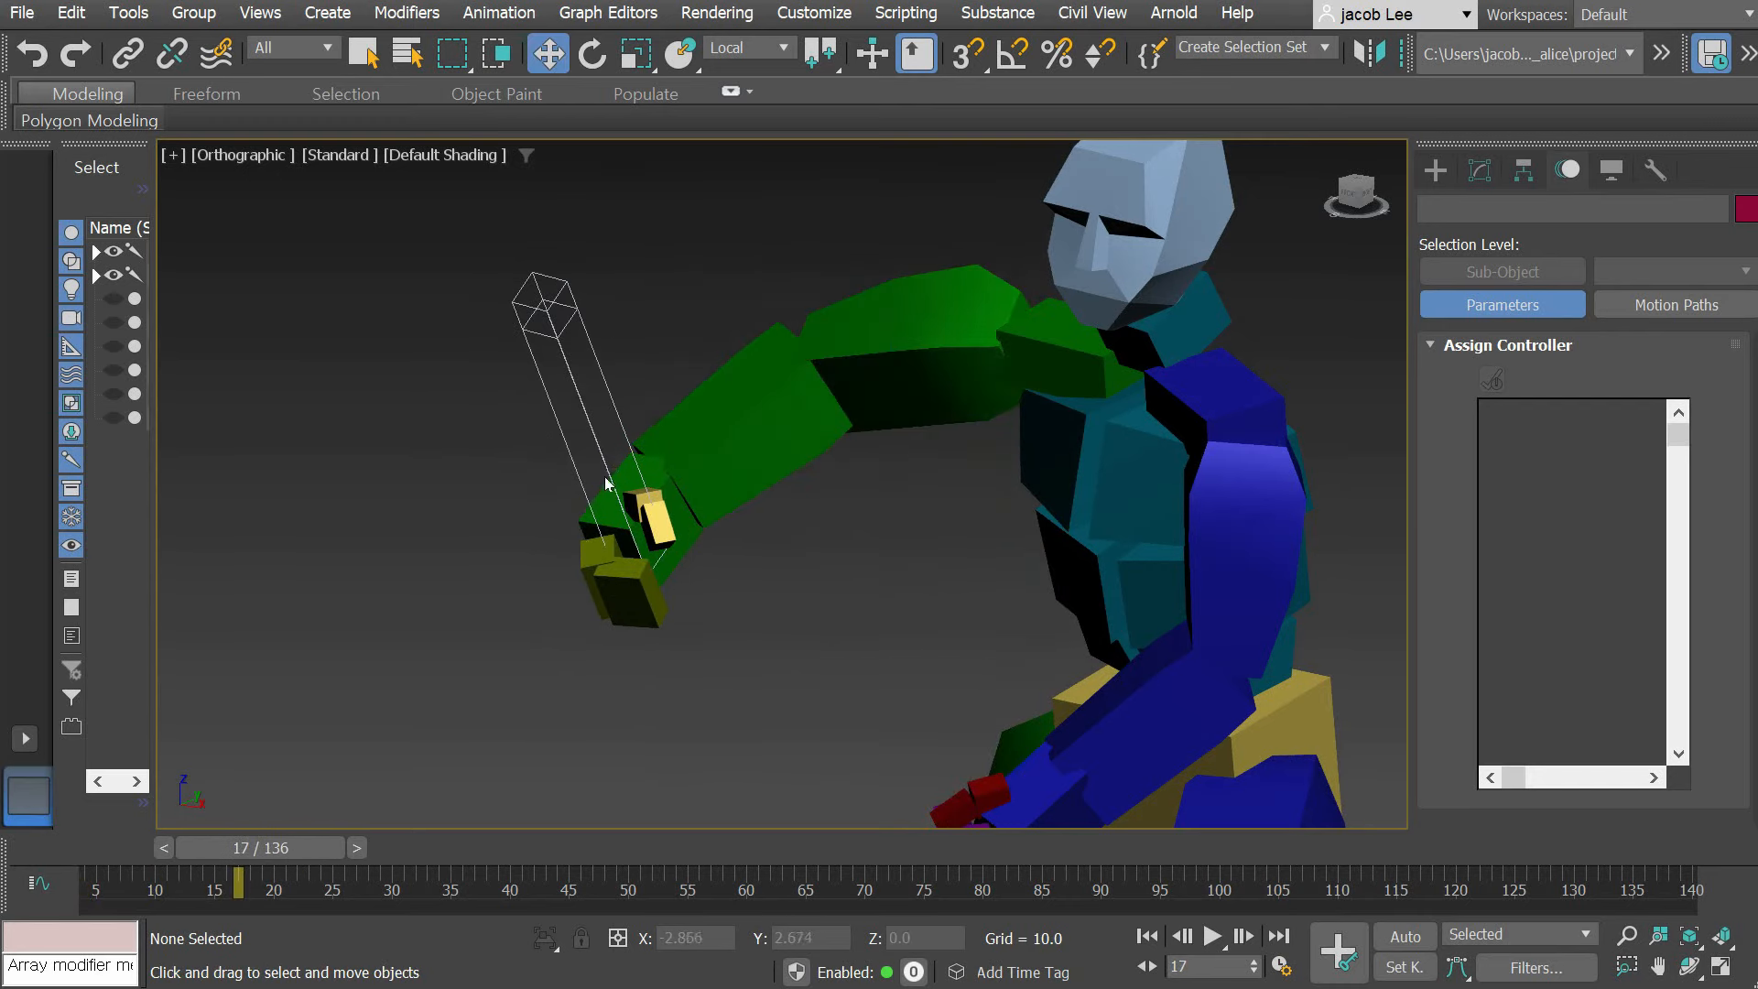
click(602, 448)
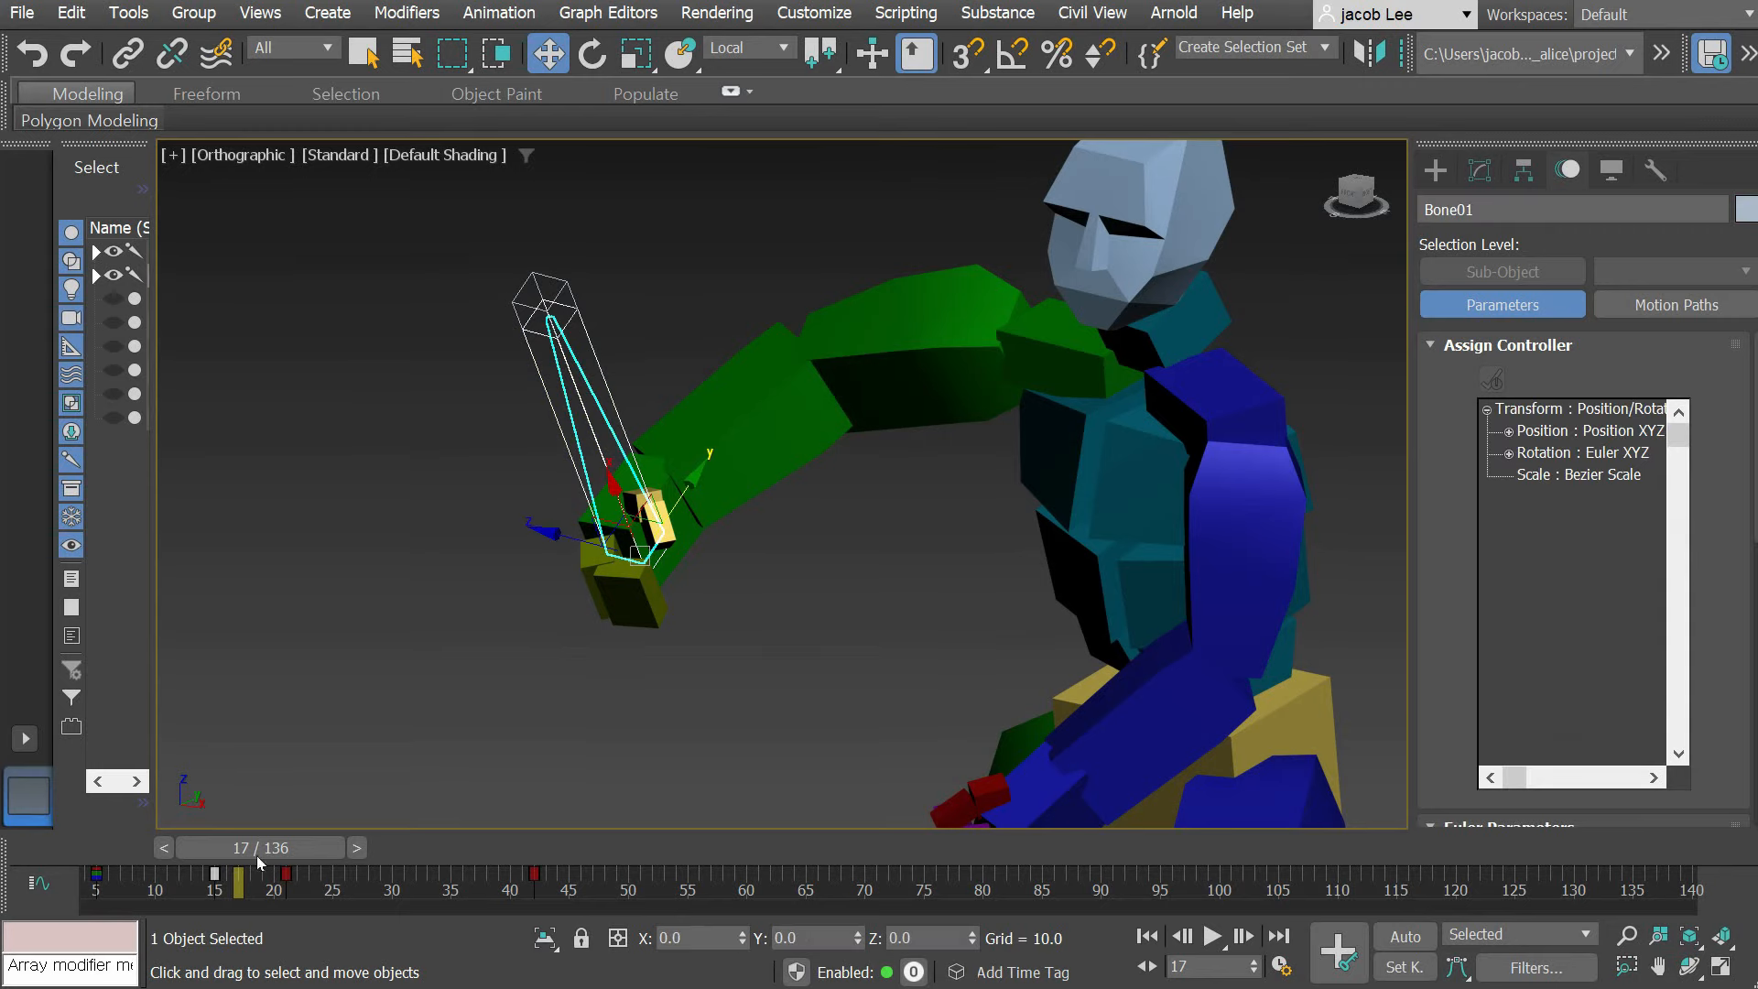
drag(256, 855, 305, 847)
key(w)
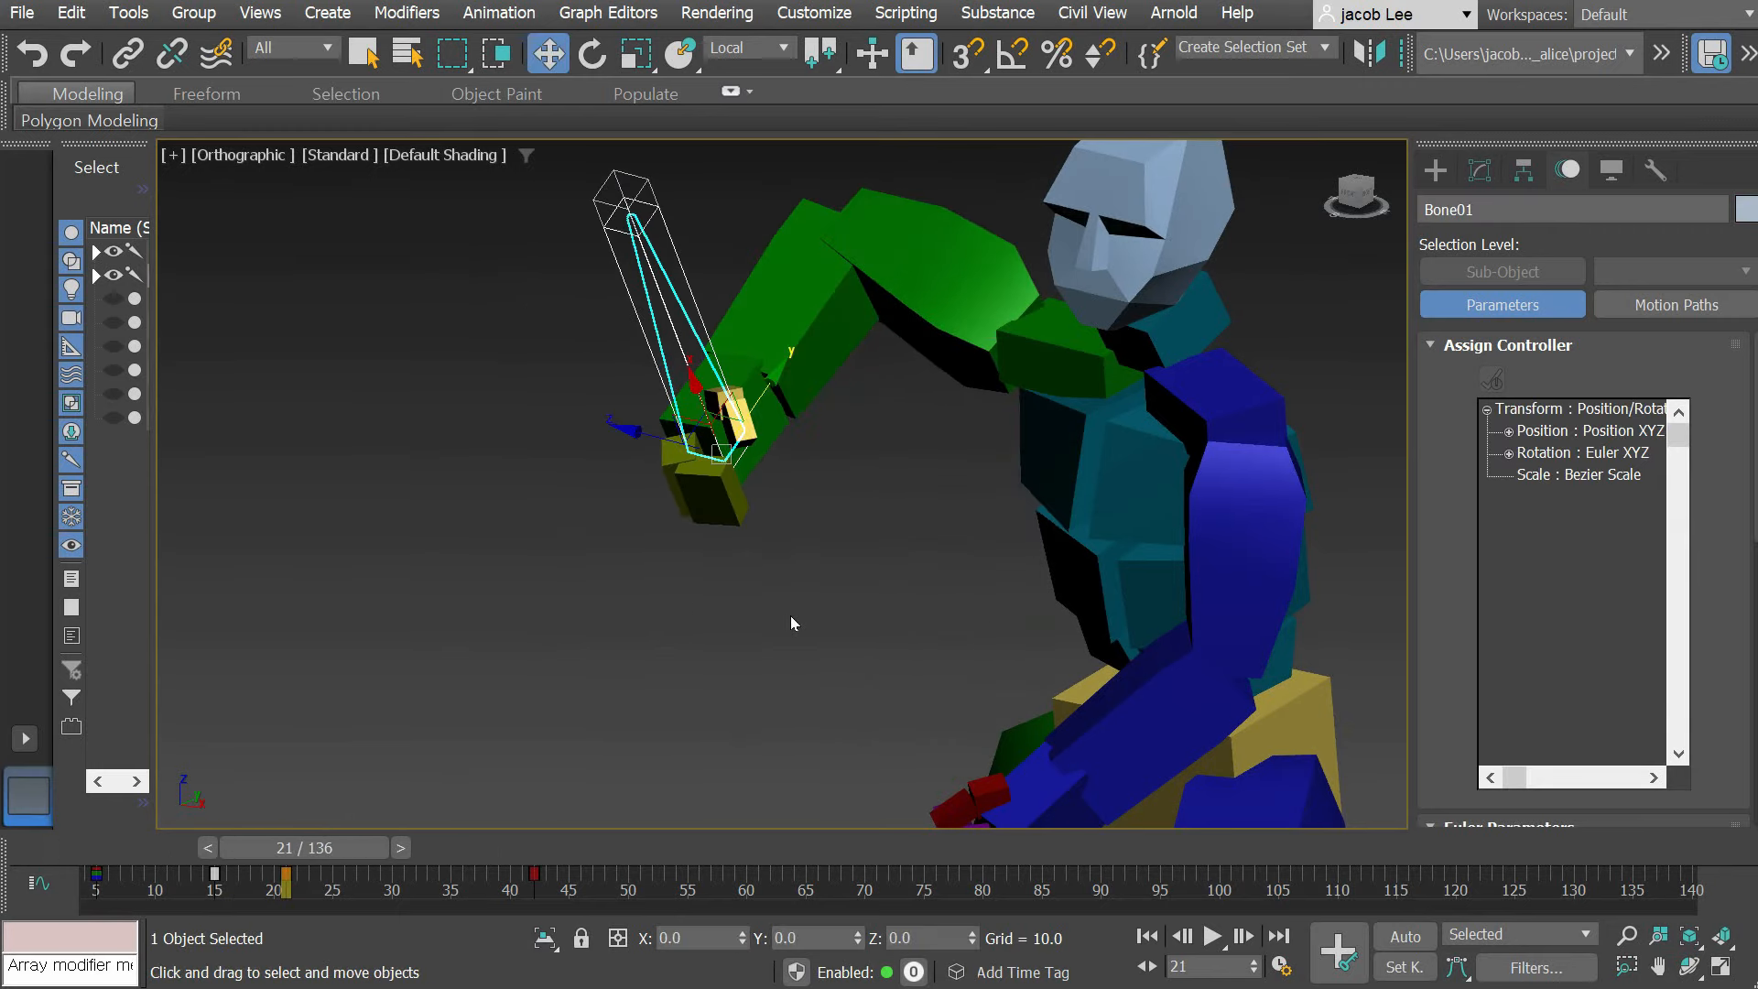
click(1656, 306)
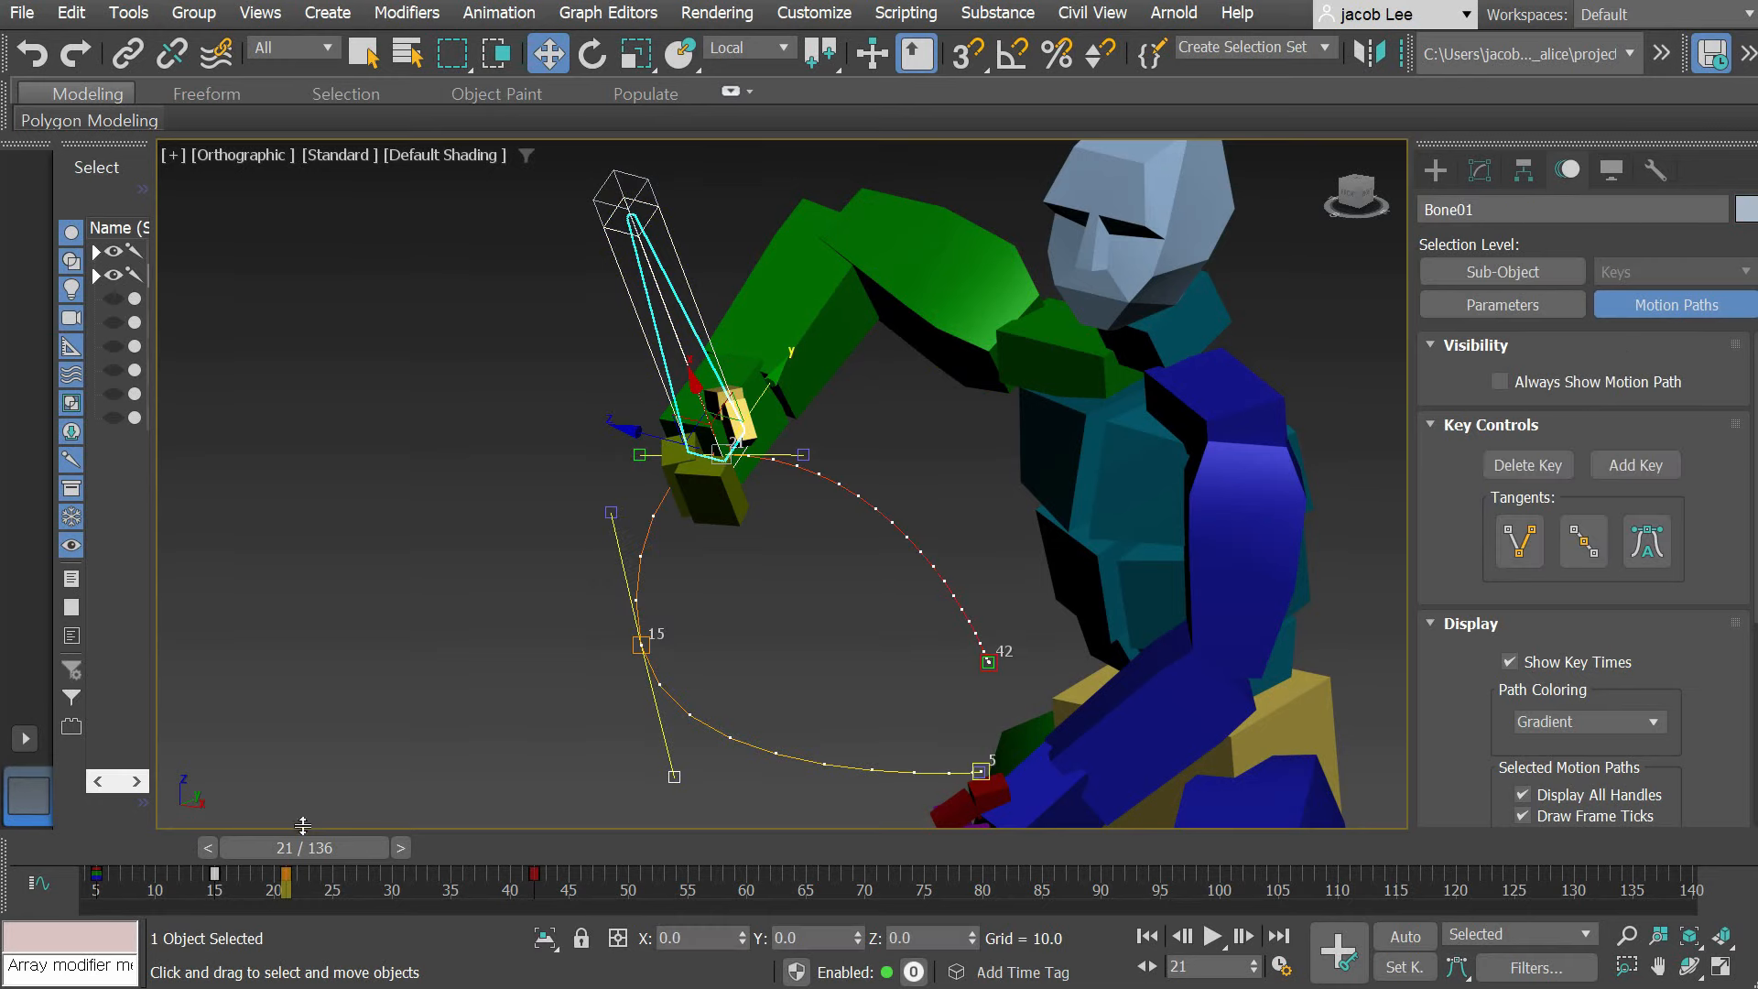
Step: Try deleting the frame 15 key from Bone01's motion path and undo the deletion
drag(303, 825, 334, 849)
click(1527, 465)
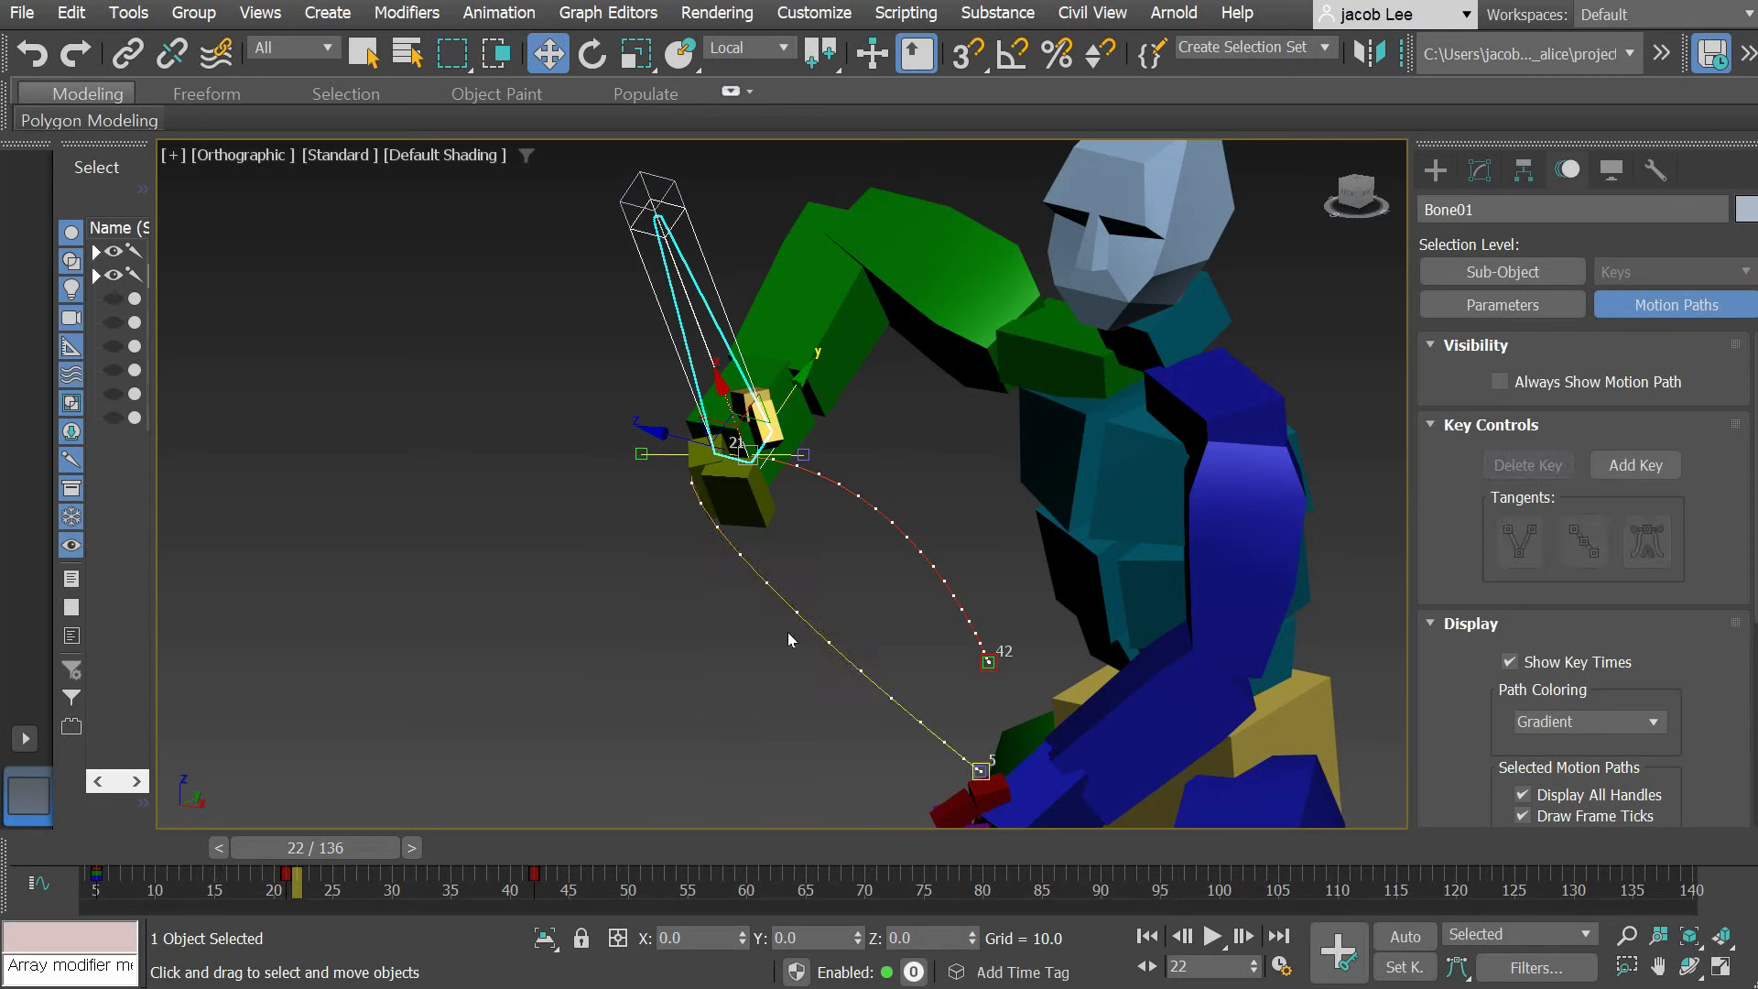
key(ctrl+z)
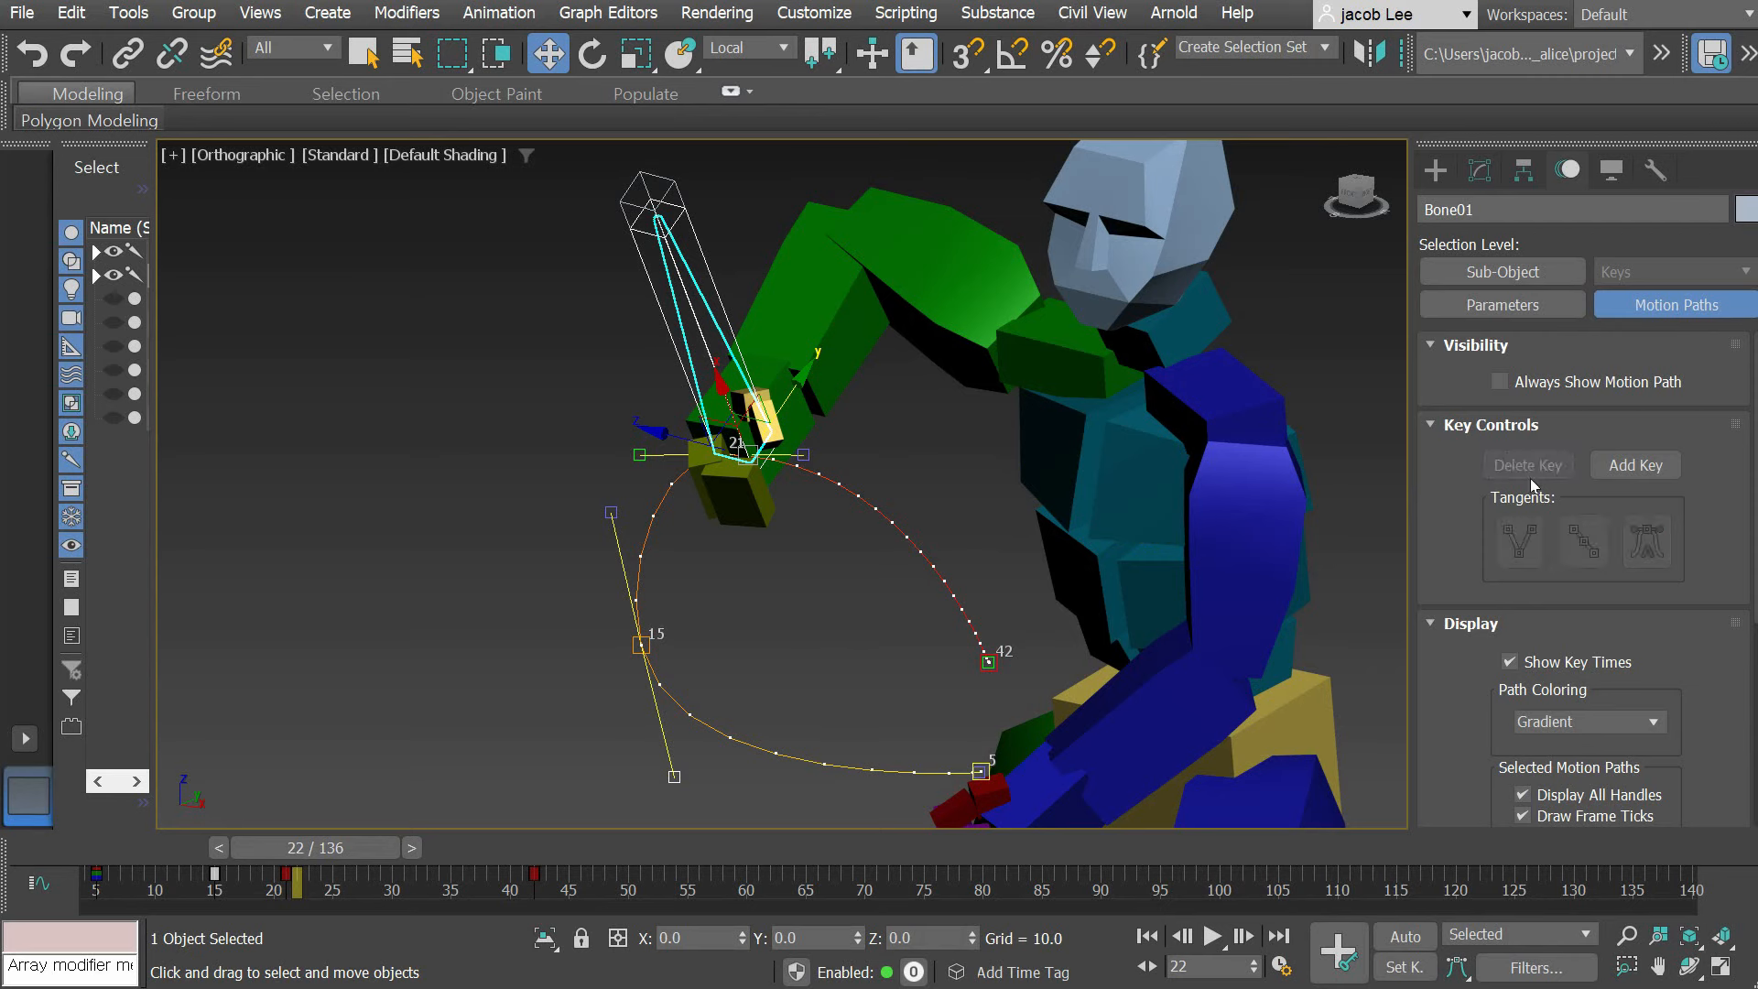
Step: Add a key at frame 9 on Bone01's motion path, between the keys at frames 5 and 15
click(1635, 465)
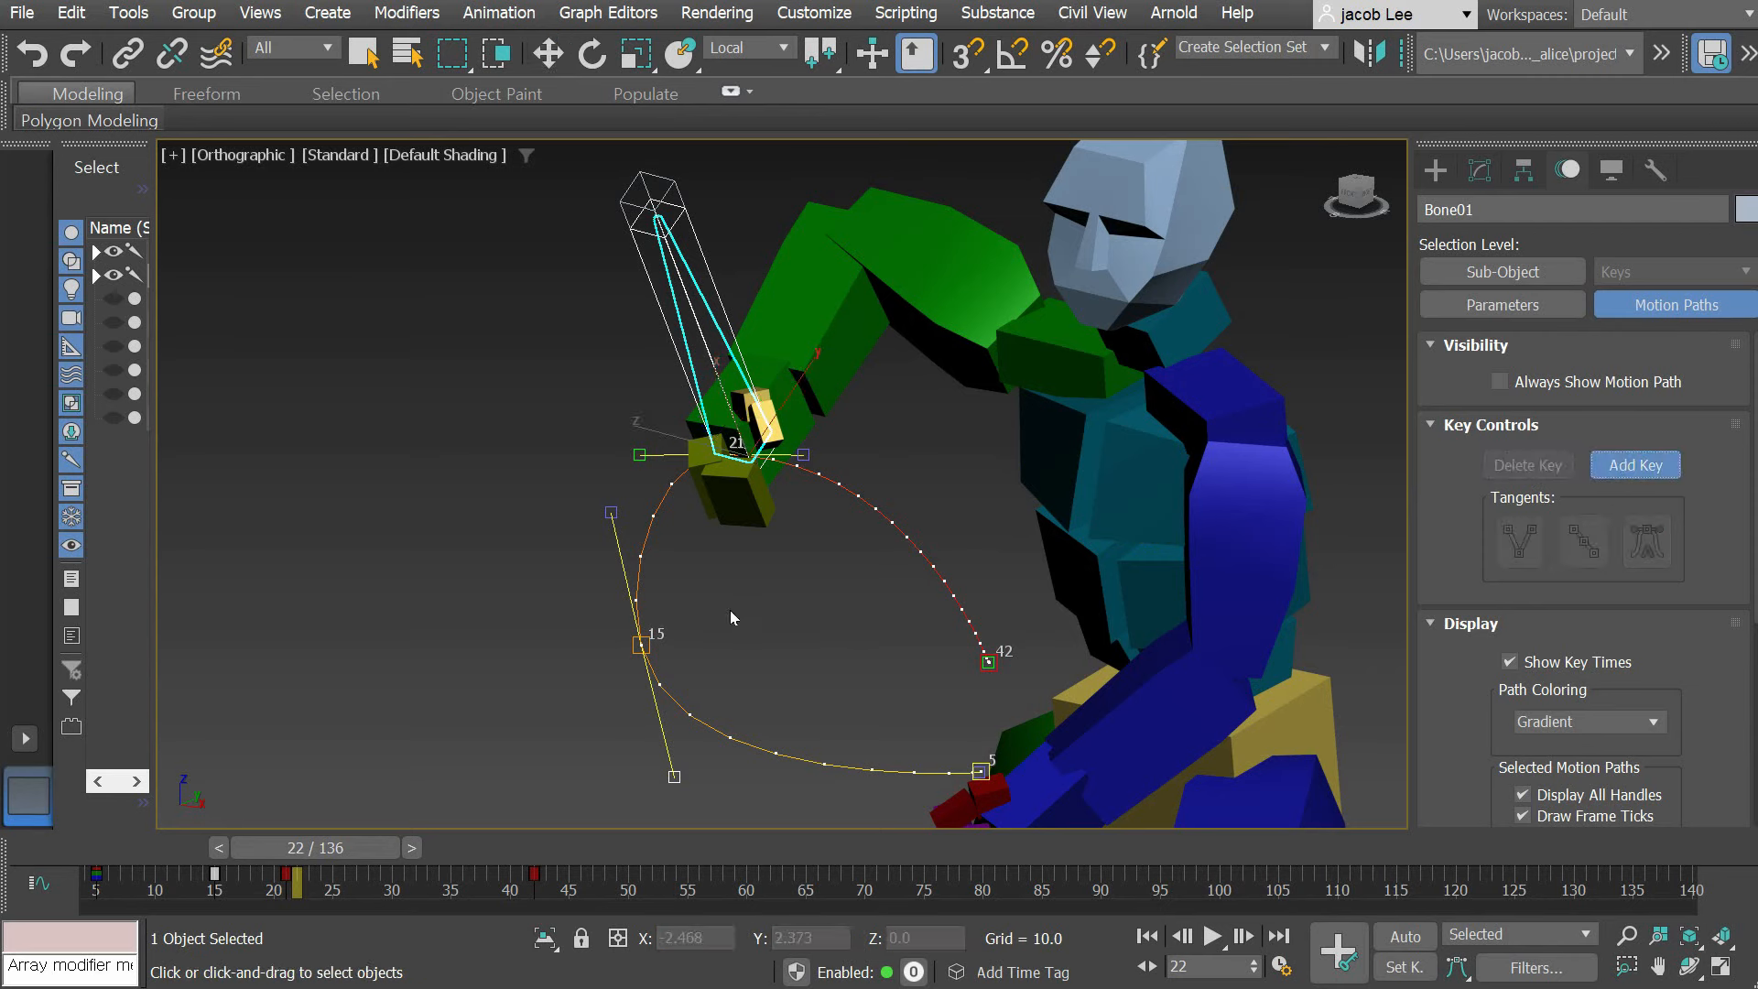
click(870, 772)
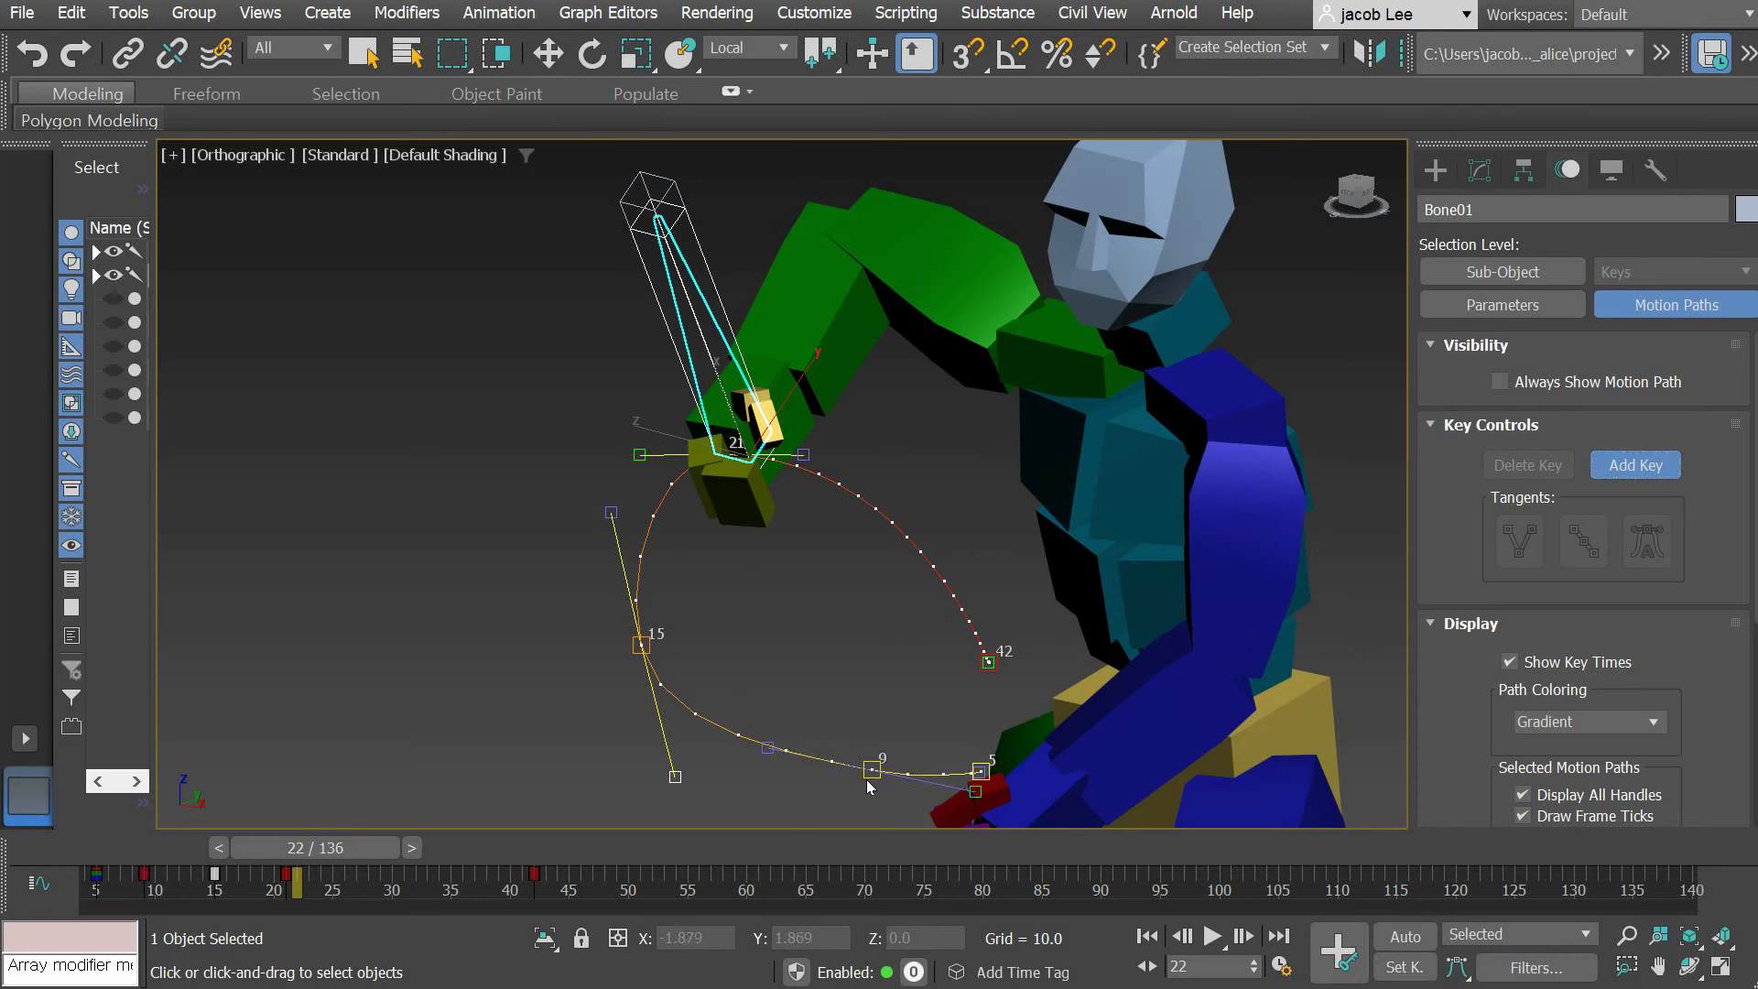
click(1611, 468)
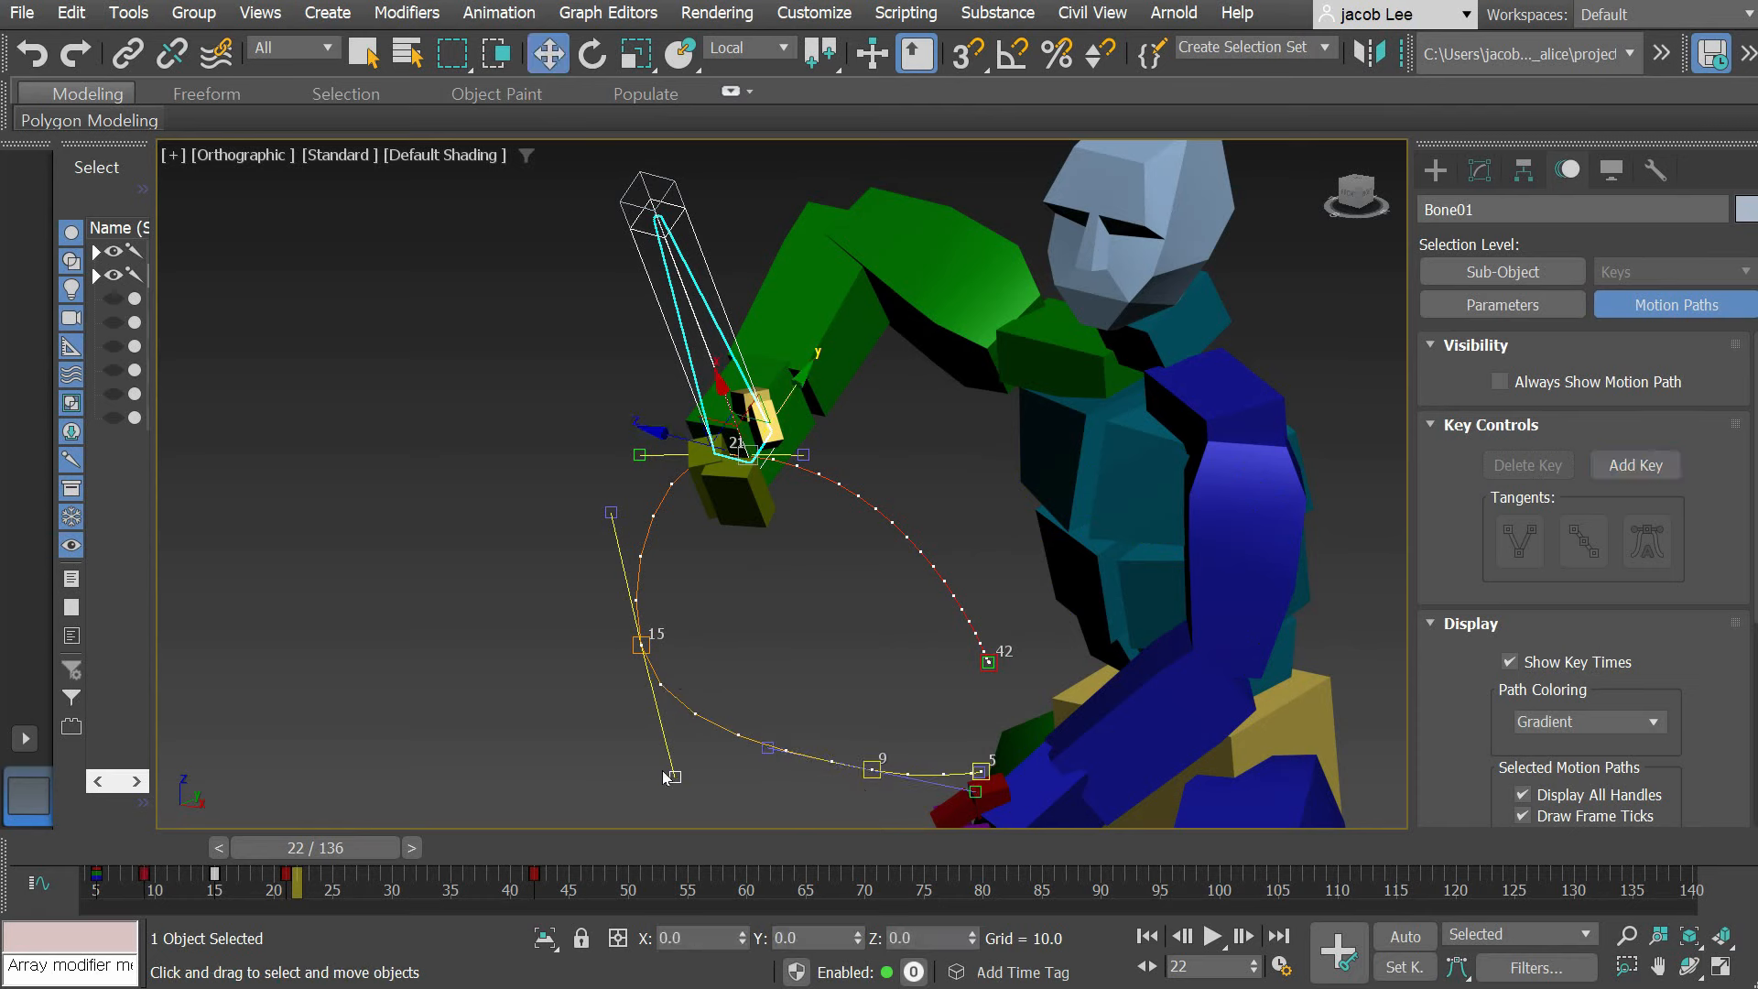
Step: Move the frame 21 key's incoming tangent handle up and outward to about Y -0.56, Z 1.36, and scrub back through the reshaped arm motion
key(1)
click(639, 455)
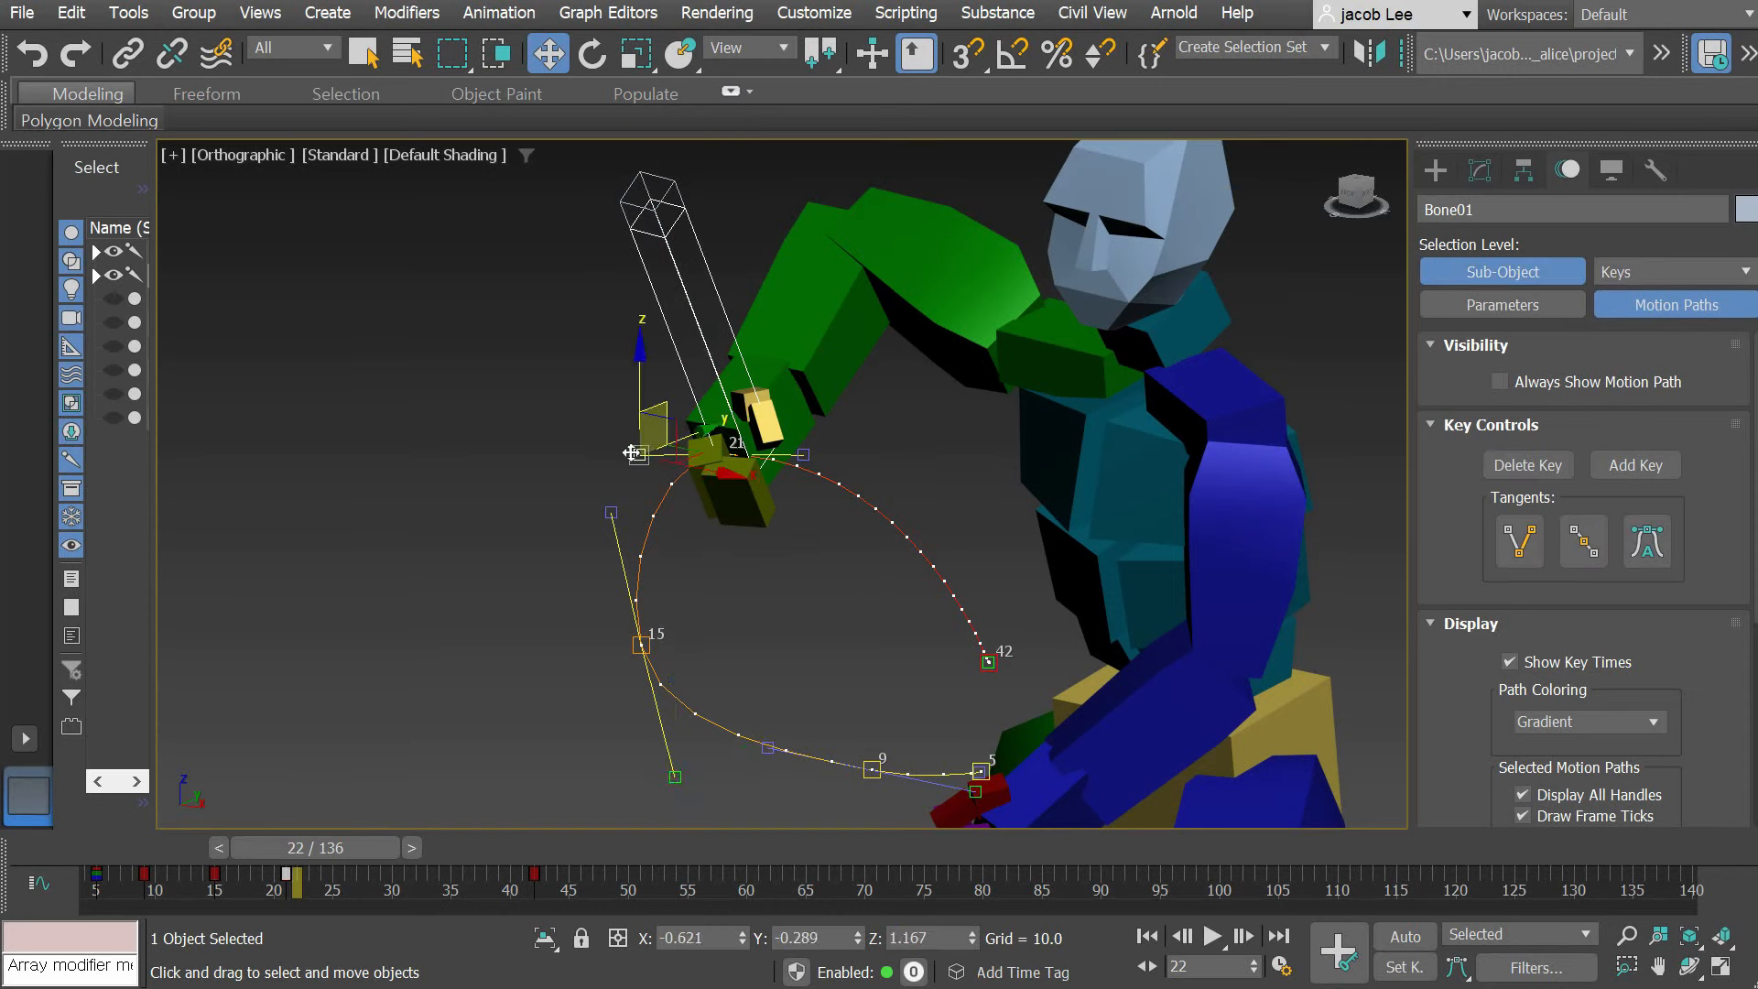
drag(661, 407, 525, 302)
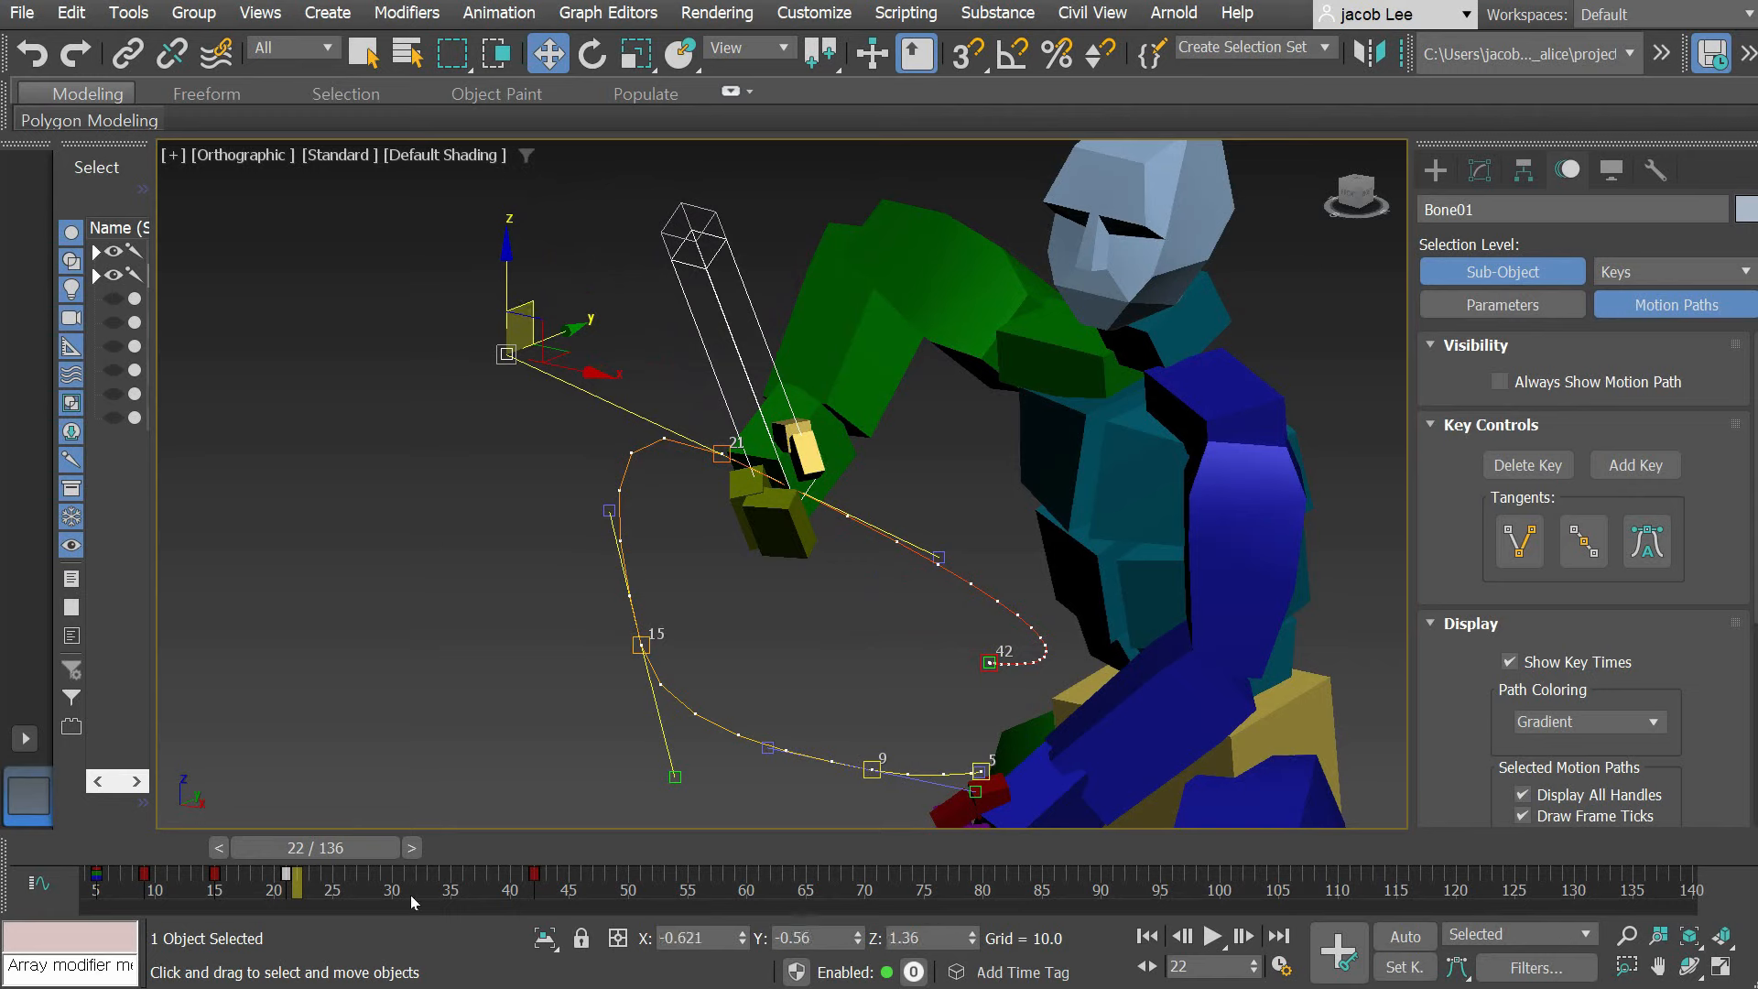
drag(316, 850, 265, 850)
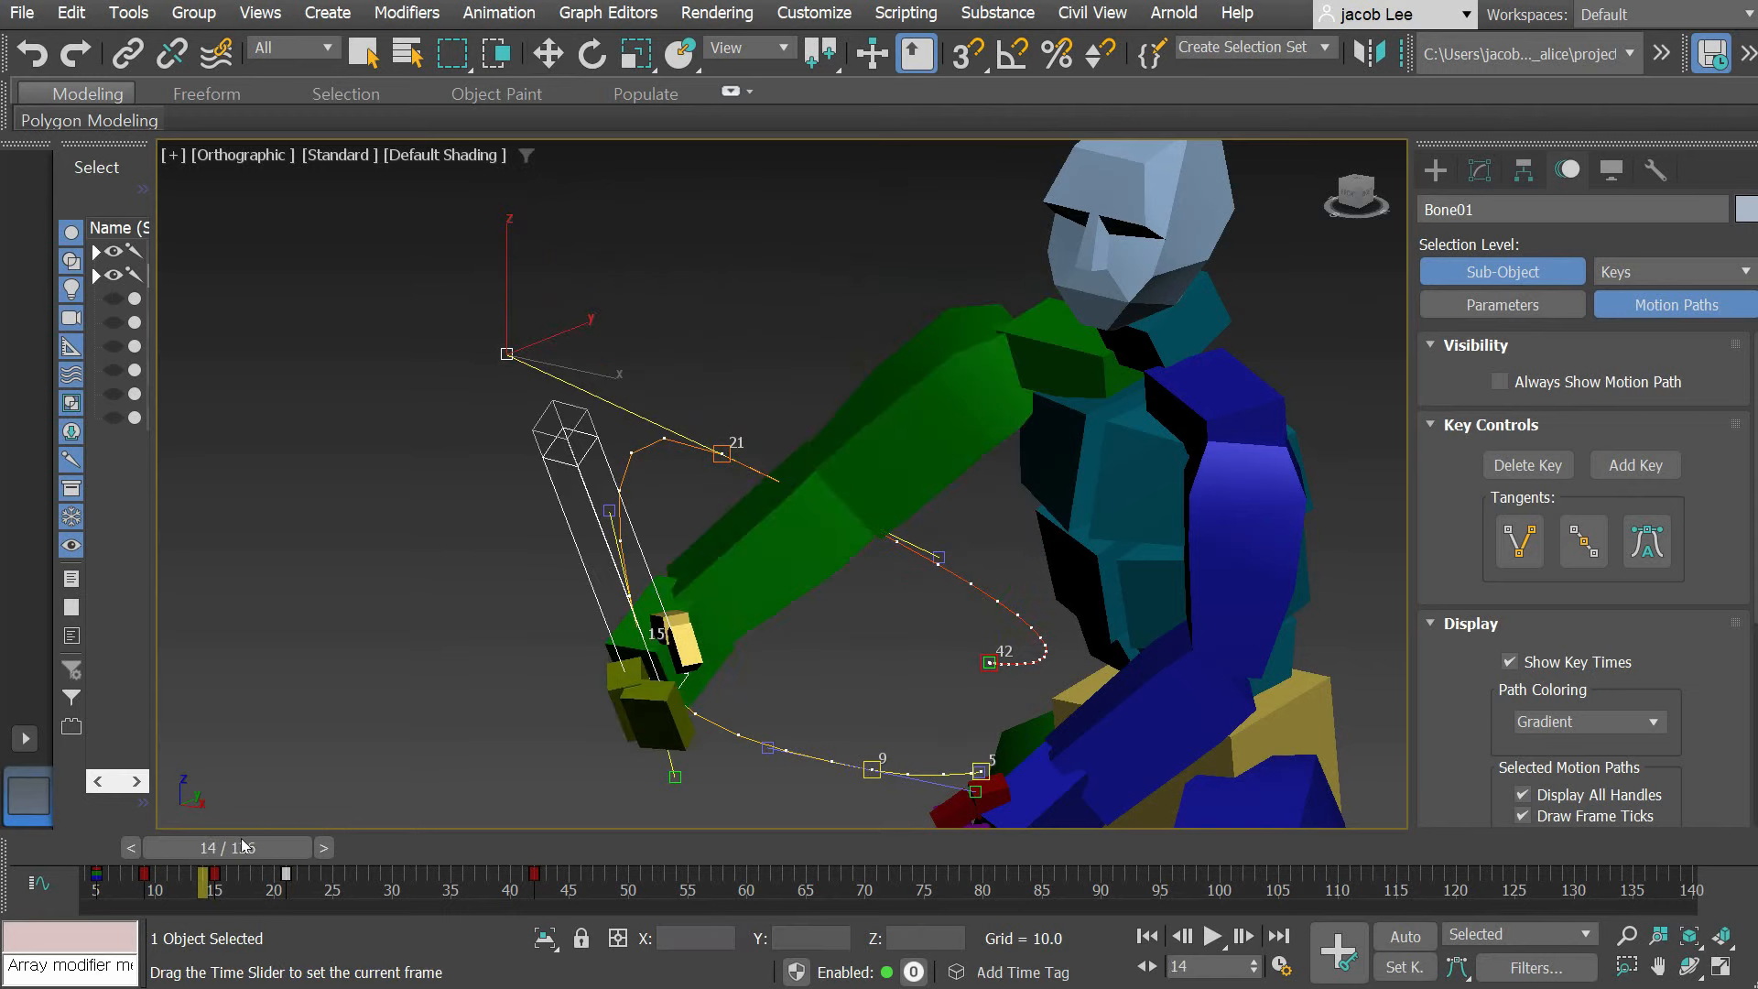